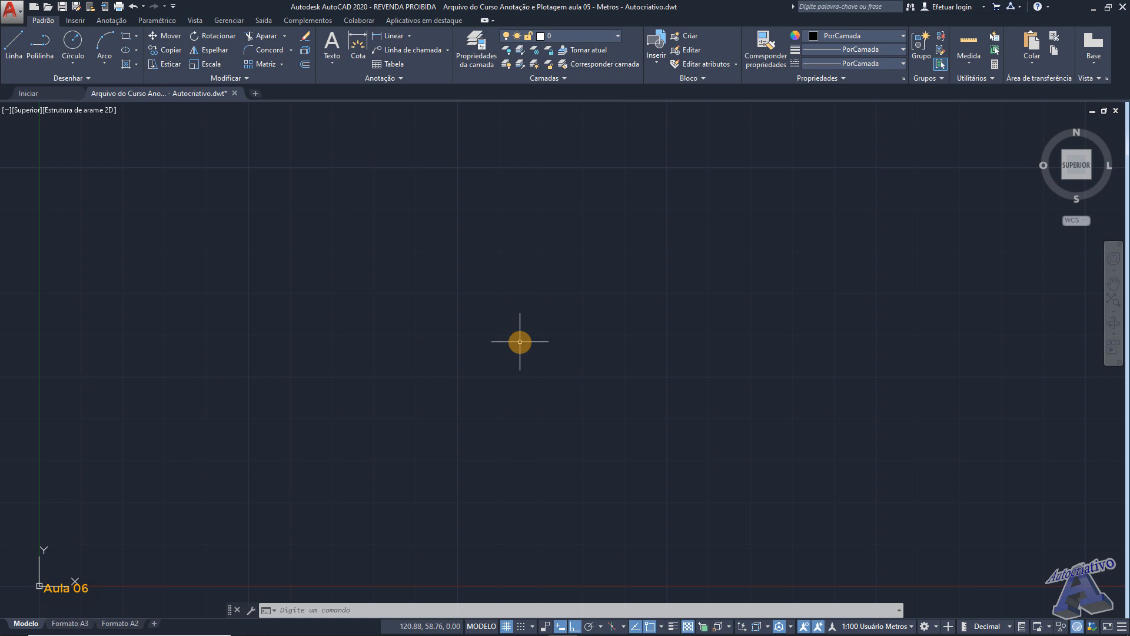
- Set the annotation scale of the model view to 1:50 Usuário Metros
{"action": "scroll", "coordinate": [520, 342], "scroll_direction": "down", "scroll_amount": 2}
{"action": "mouse_move", "coordinate": [517, 328]}
{"action": "middle_mouse_down"}
{"action": "mouse_move", "coordinate": [419, 373]}
{"action": "mouse_move", "coordinate": [389, 407]}
{"action": "middle_mouse_up"}
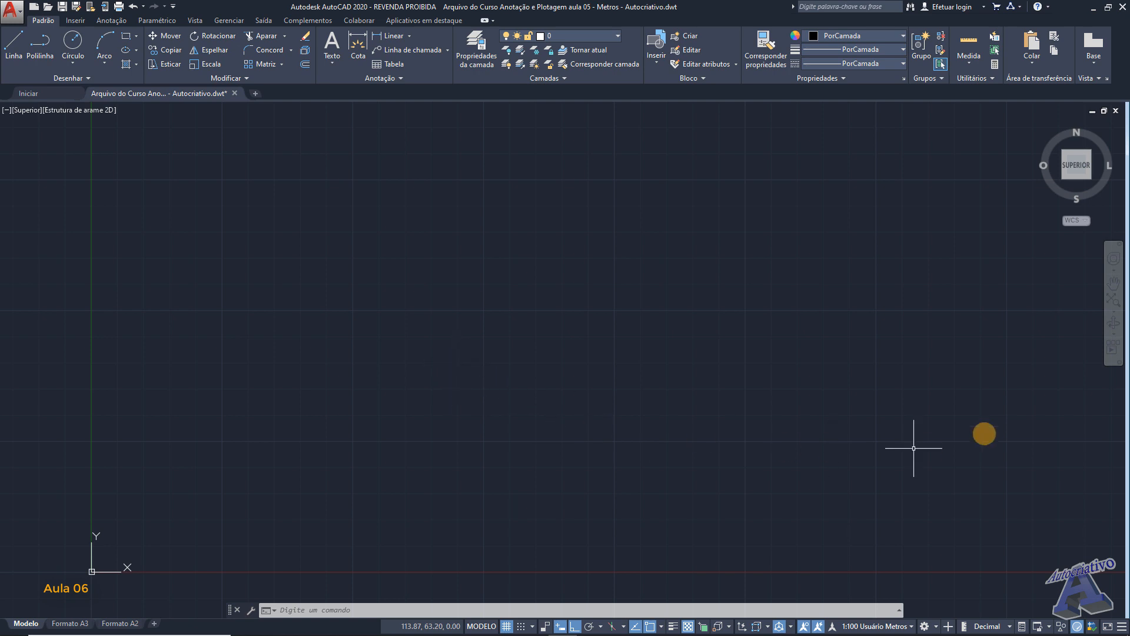
{"action": "left_click", "coordinate": [876, 626]}
{"action": "left_click", "coordinate": [842, 510]}
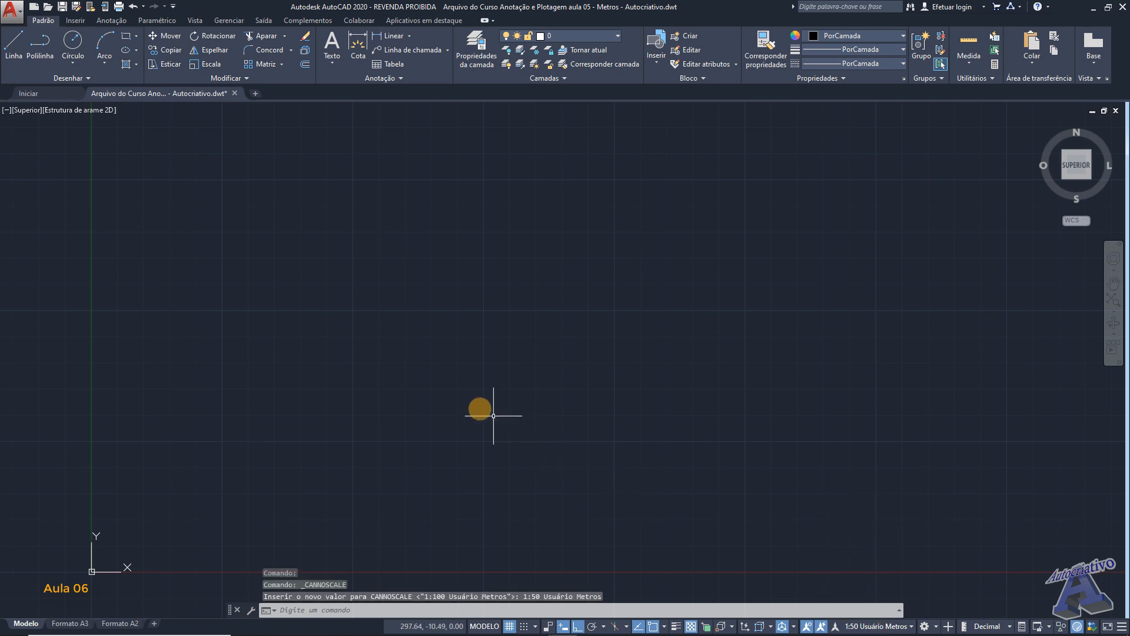
- Review the drawing units' length precision and insertion scale, leaving the settings as they are
{"action": "left_click", "coordinate": [12, 10]}
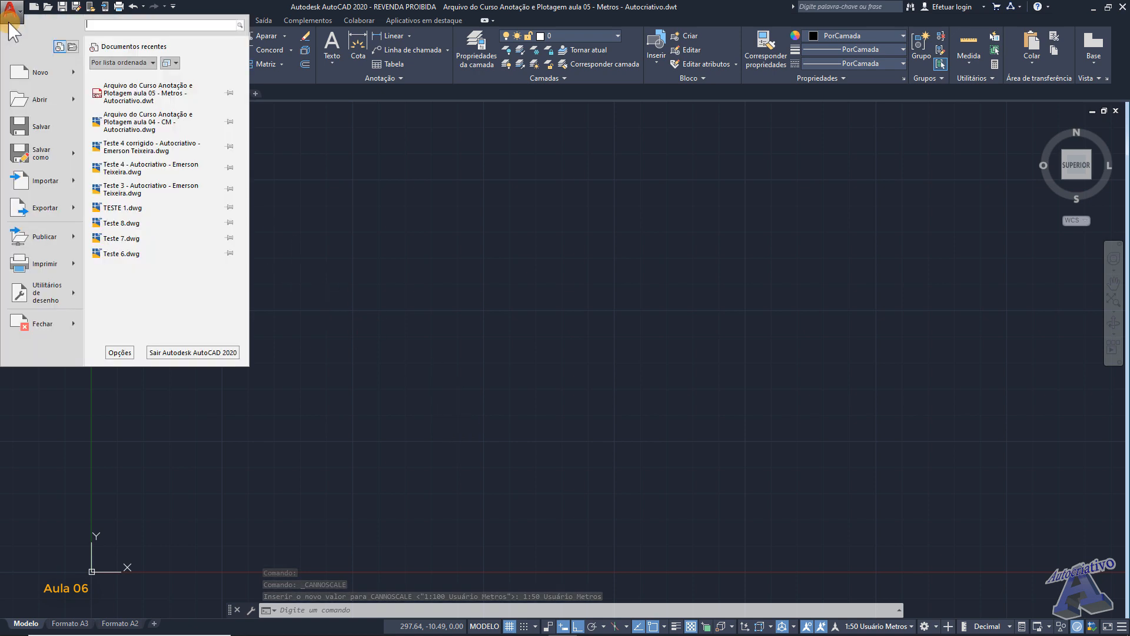
{"action": "left_click", "coordinate": [42, 296]}
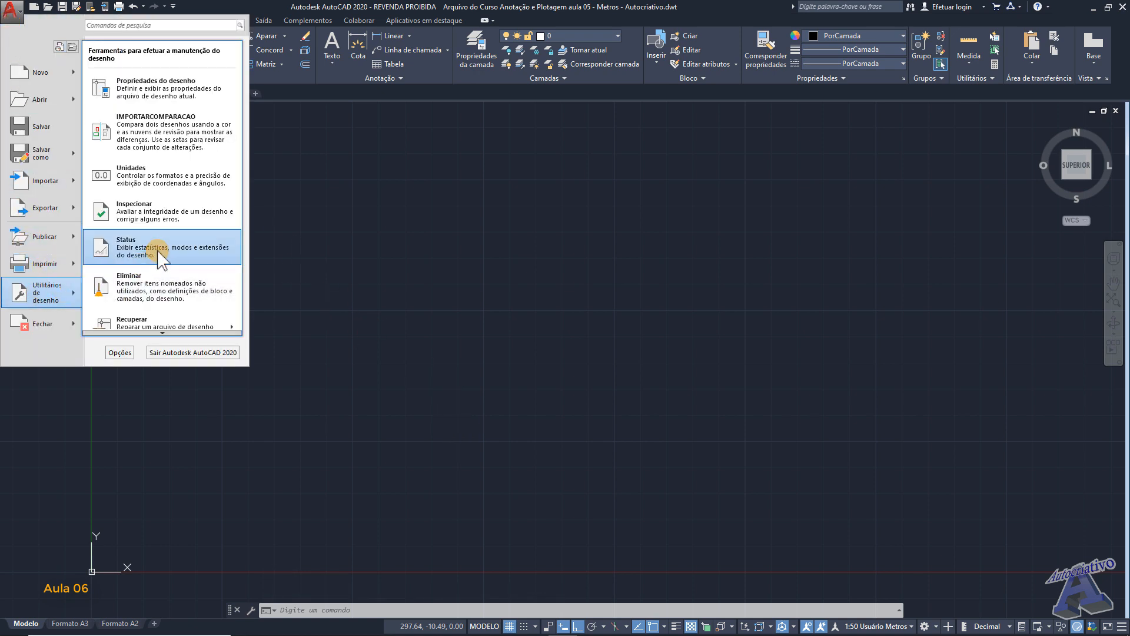
{"action": "left_click", "coordinate": [152, 173]}
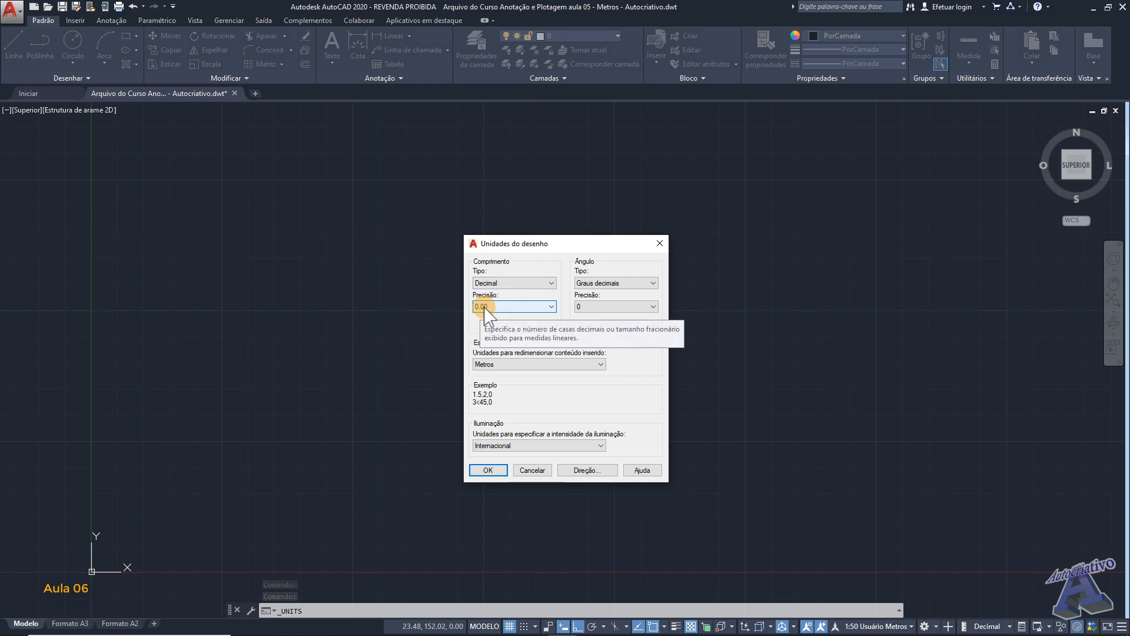
{"action": "left_click", "coordinate": [541, 471]}
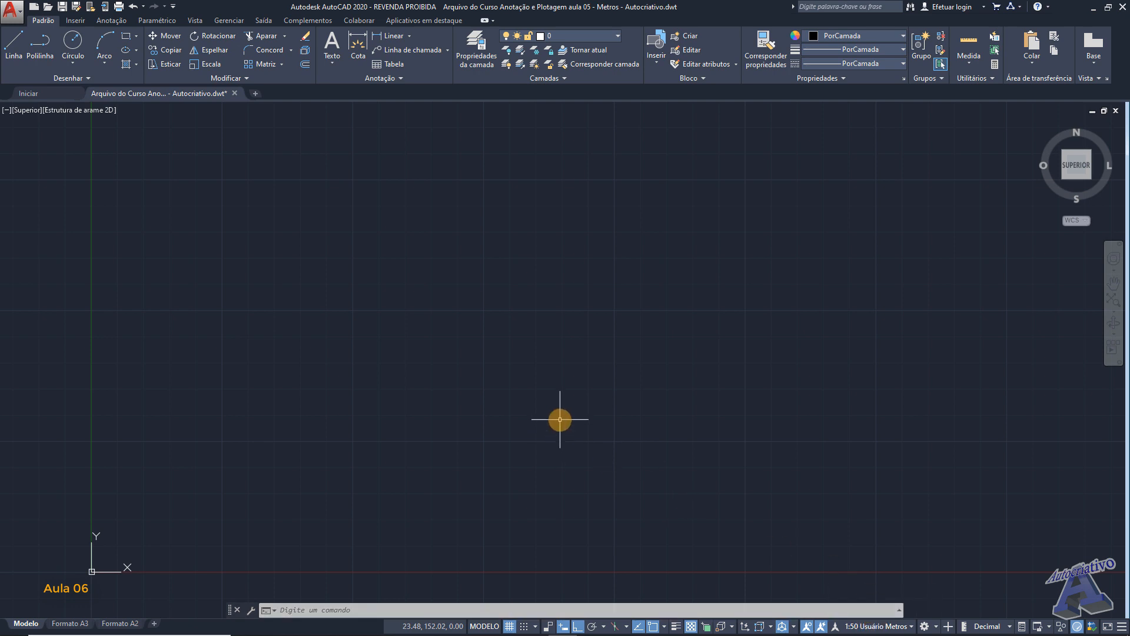
{"action": "middle_click_drag", "start_coordinate": [476, 333], "coordinate": [449, 333]}
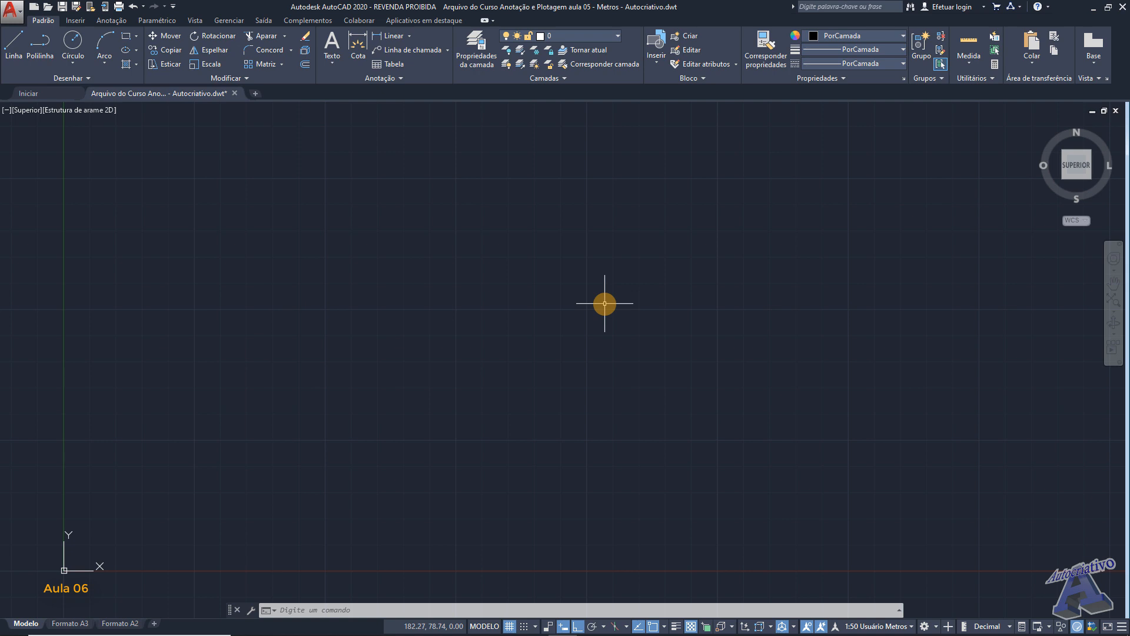
{"action": "type", "text": "CA"}
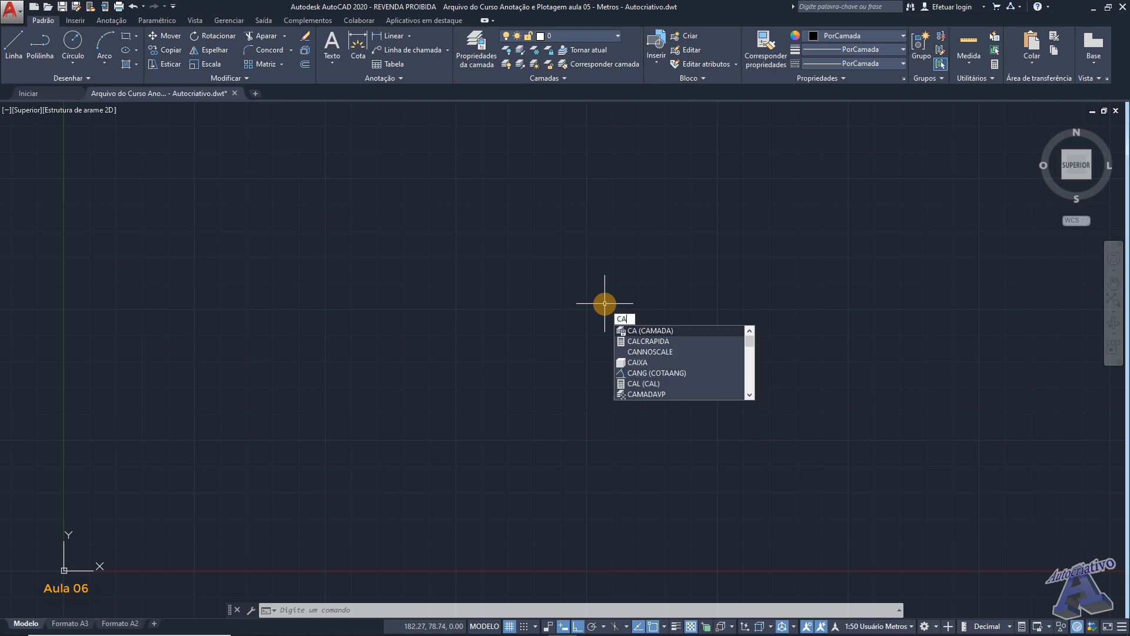
{"action": "key", "text": "Return"}
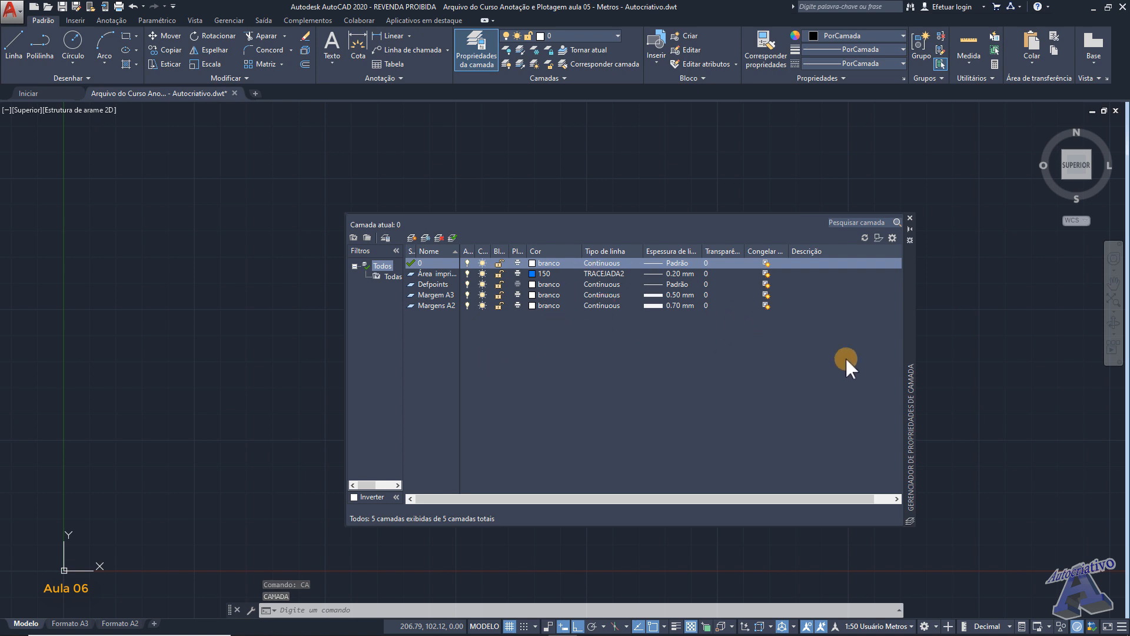
{"action": "left_click_drag", "start_coordinate": [907, 343], "coordinate": [874, 327]}
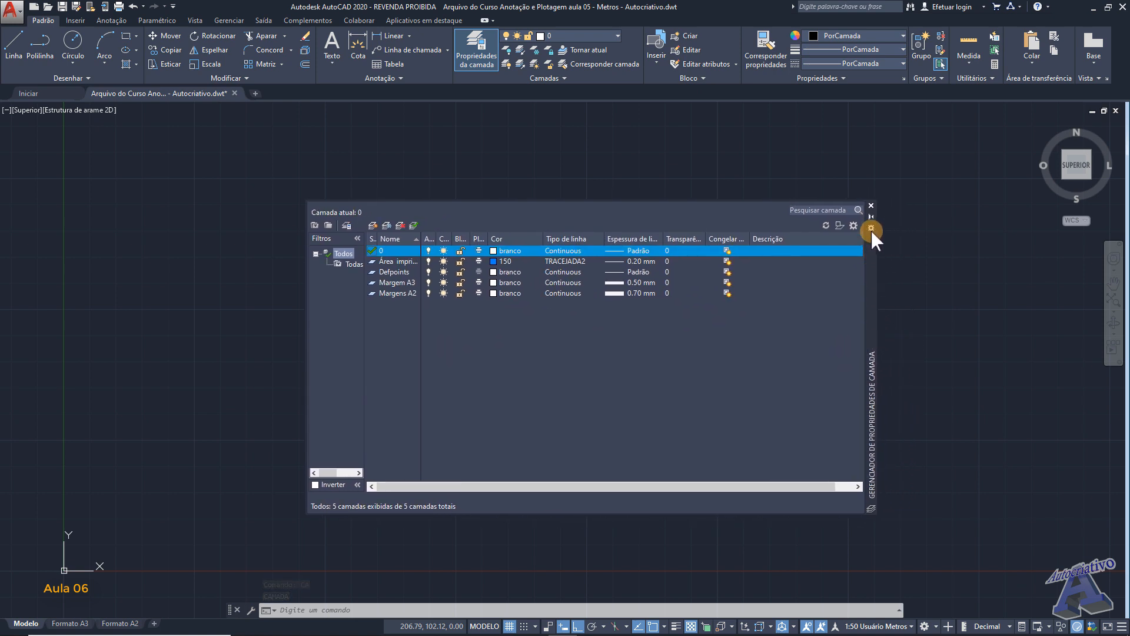
{"action": "left_click", "coordinate": [875, 205]}
{"action": "left_click", "coordinate": [477, 48]}
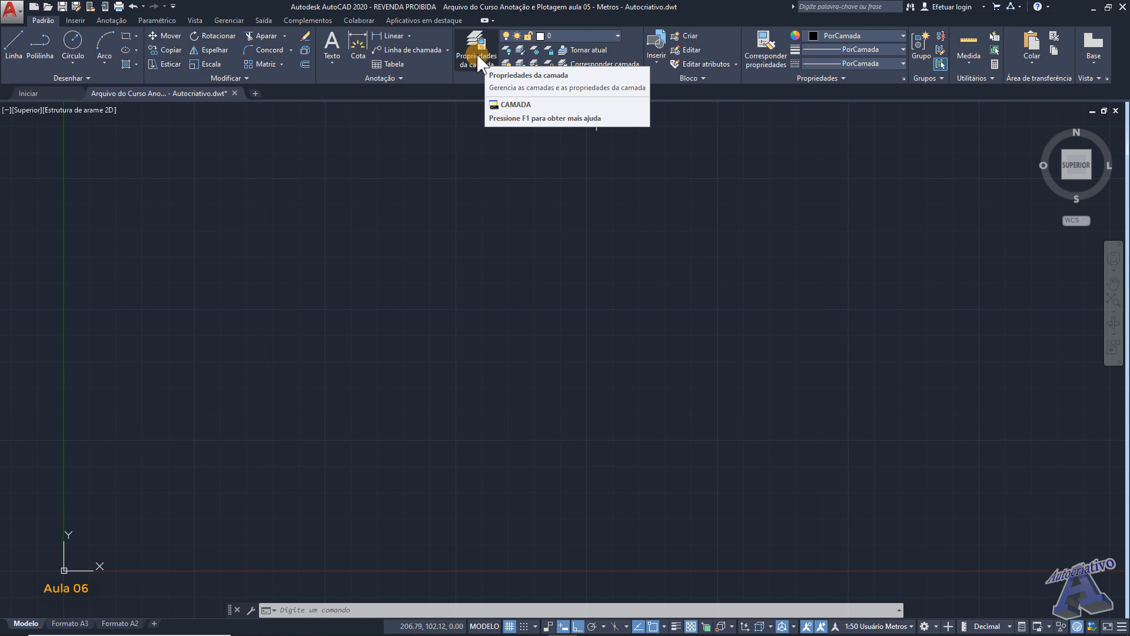
- Create a new layer named Alvenaria in the layer properties manager
{"action": "type", "text": "CA"}
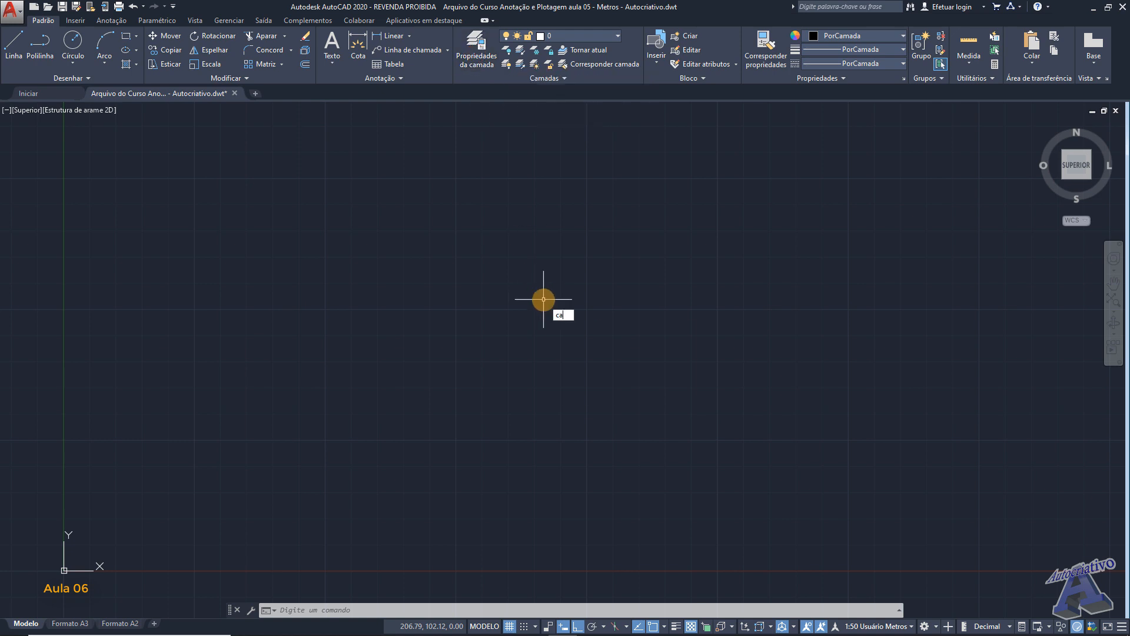
{"action": "key", "text": "Return"}
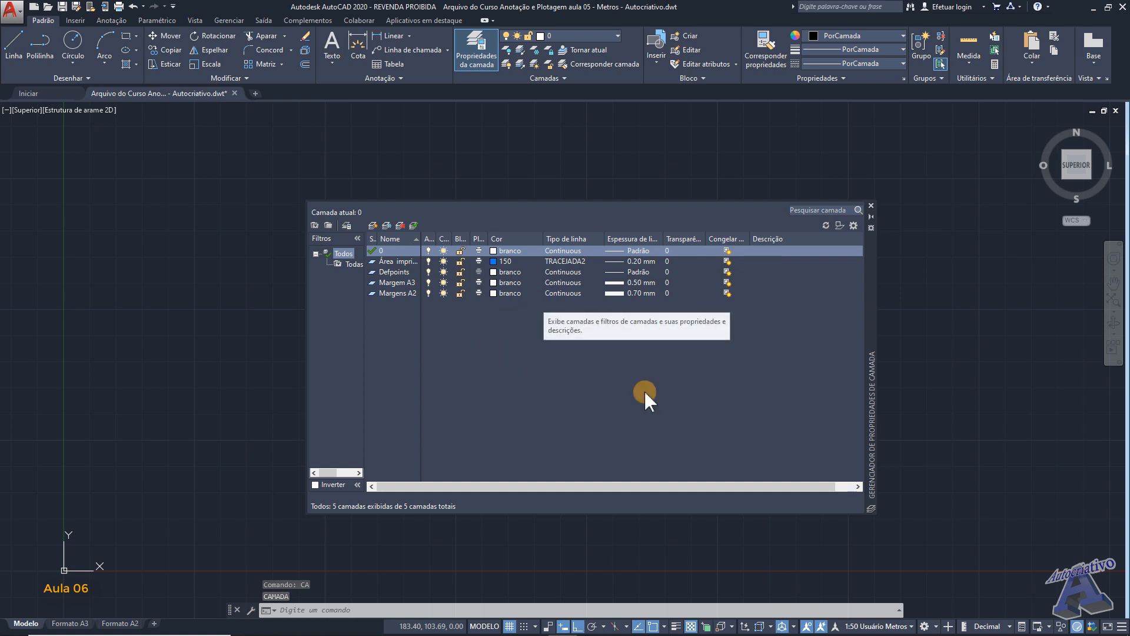
{"action": "left_click_drag", "start_coordinate": [870, 306], "coordinate": [858, 280]}
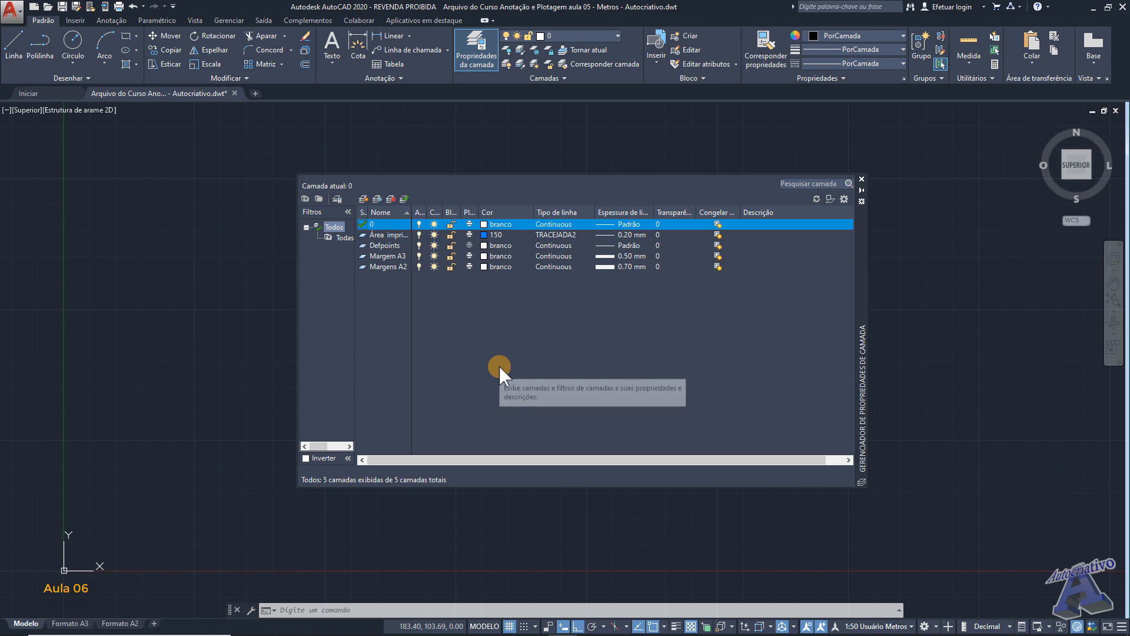
{"action": "key", "text": "alt+n"}
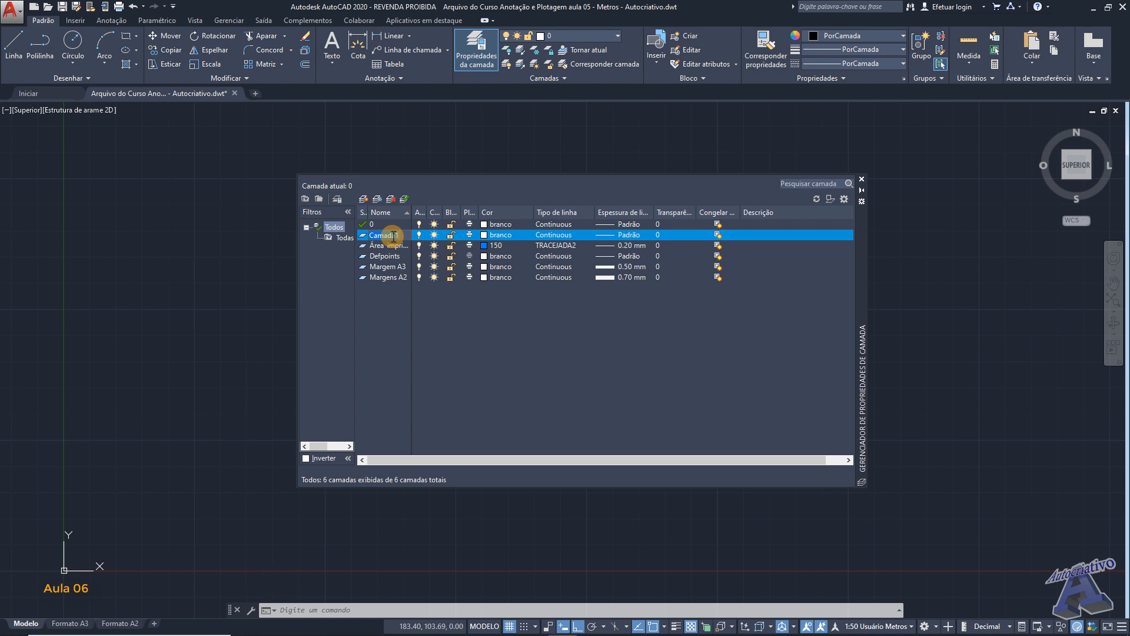
{"action": "type", "text": "Alvenaria"}
{"action": "left_click", "coordinate": [420, 236]}
- Set the Alvenaria layer's colour to white (branco) and its linetype to Continuous
{"action": "left_click", "coordinate": [484, 235]}
{"action": "left_click", "coordinate": [531, 350]}
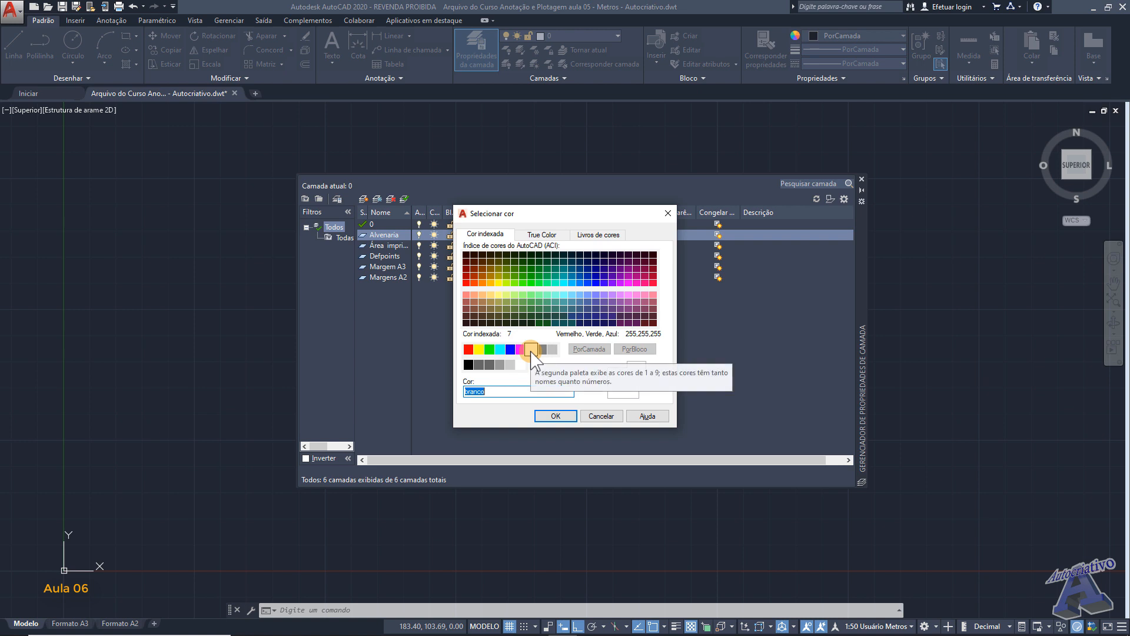
{"action": "left_click", "coordinate": [556, 416]}
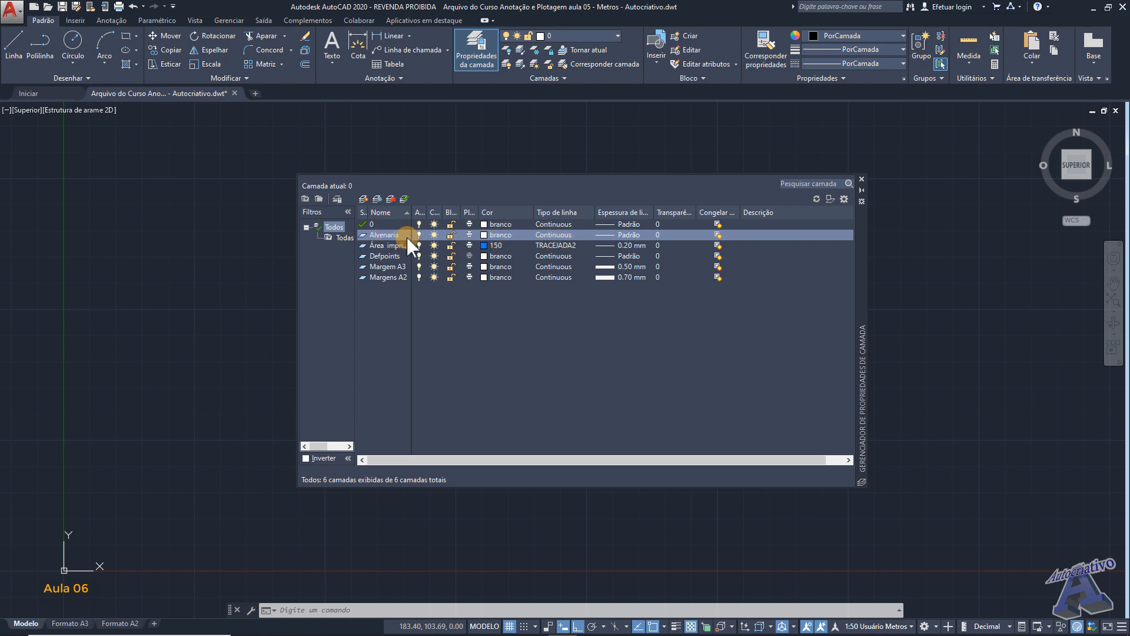
{"action": "left_click", "coordinate": [560, 234]}
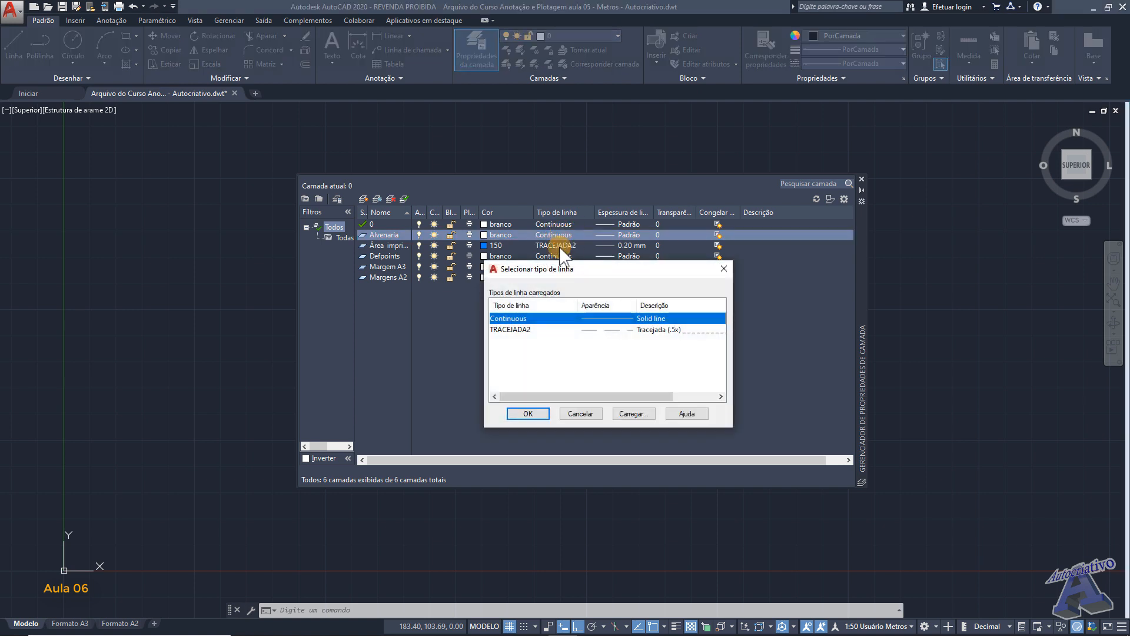
{"action": "left_click", "coordinate": [650, 319]}
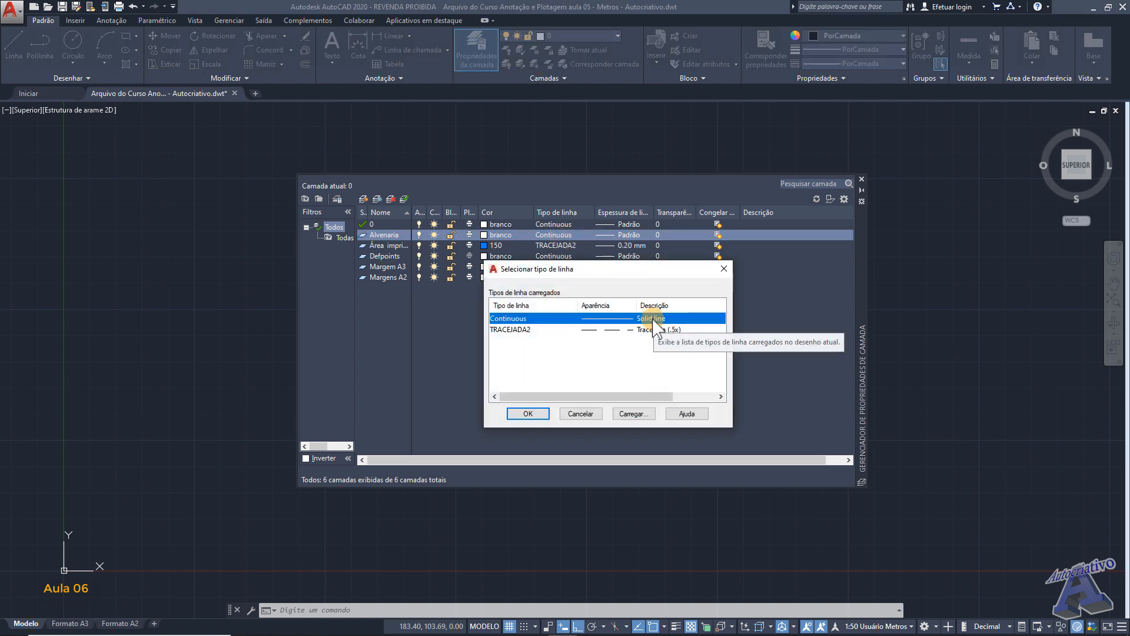
{"action": "left_click", "coordinate": [535, 416]}
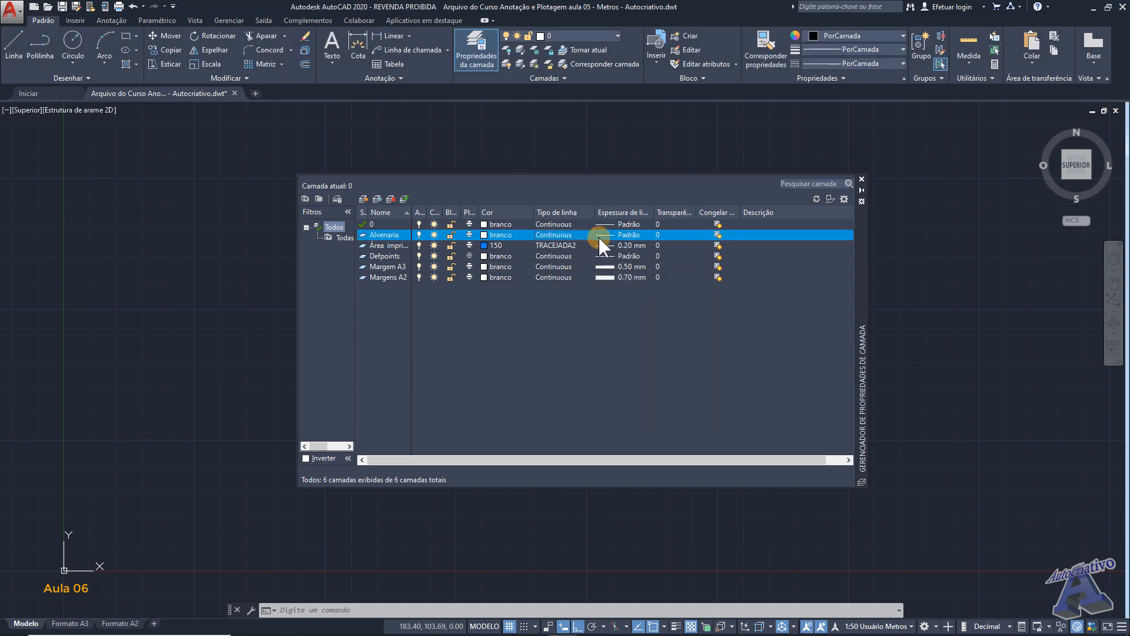
- Set the Alvenaria layer's lineweight to 0.40 mm
{"action": "left_click", "coordinate": [624, 235]}
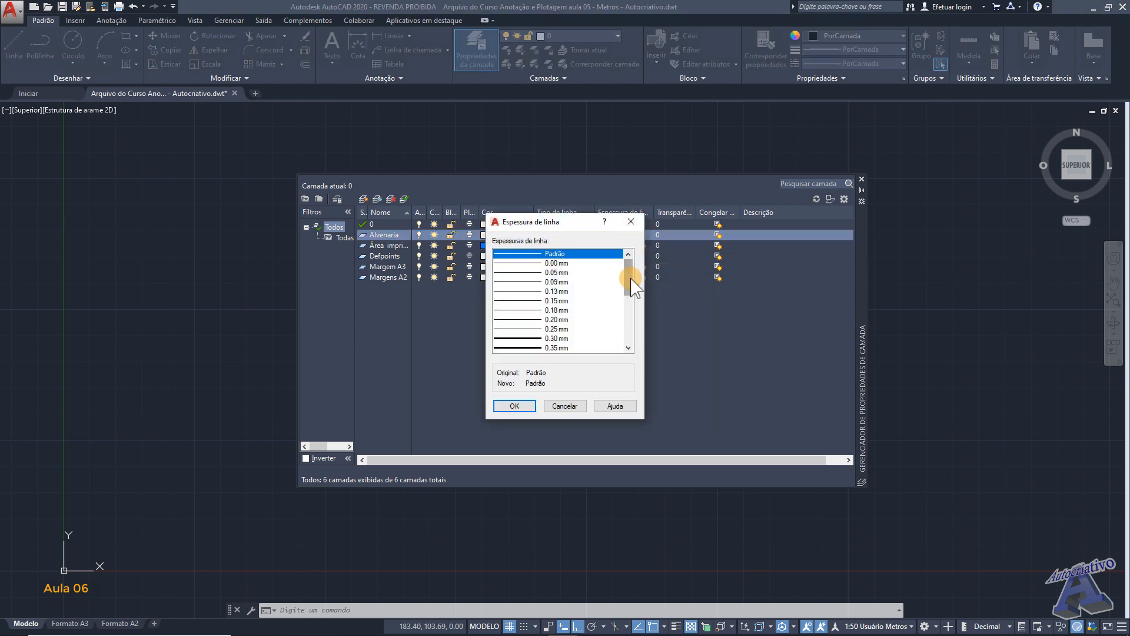
{"action": "scroll", "coordinate": [631, 283], "scroll_direction": "down", "scroll_amount": 1}
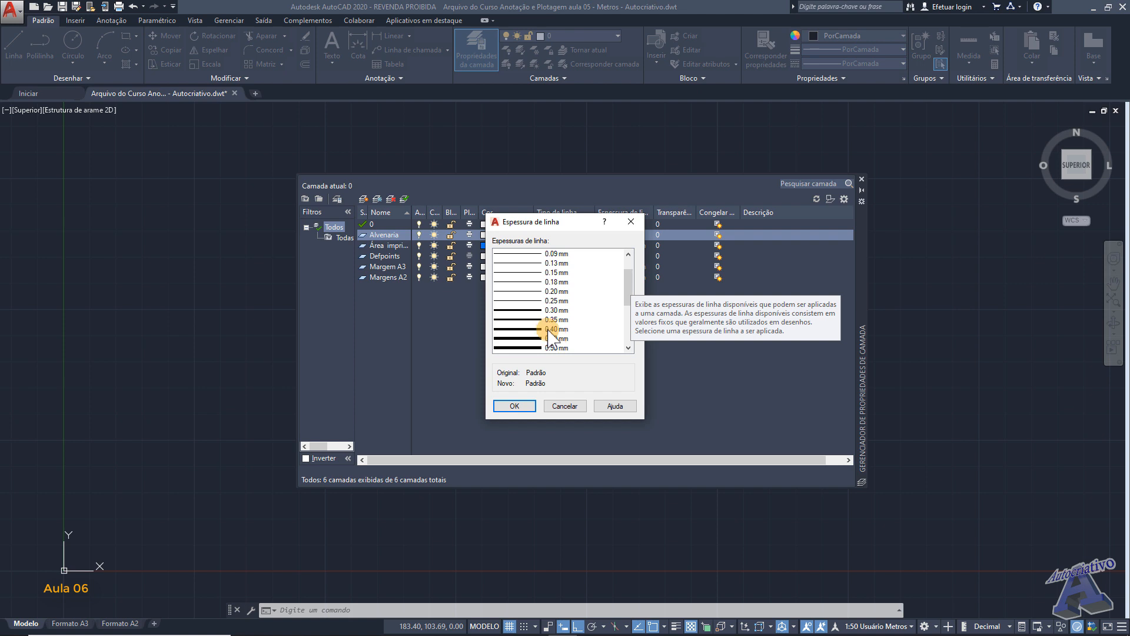
{"action": "left_click", "coordinate": [539, 330]}
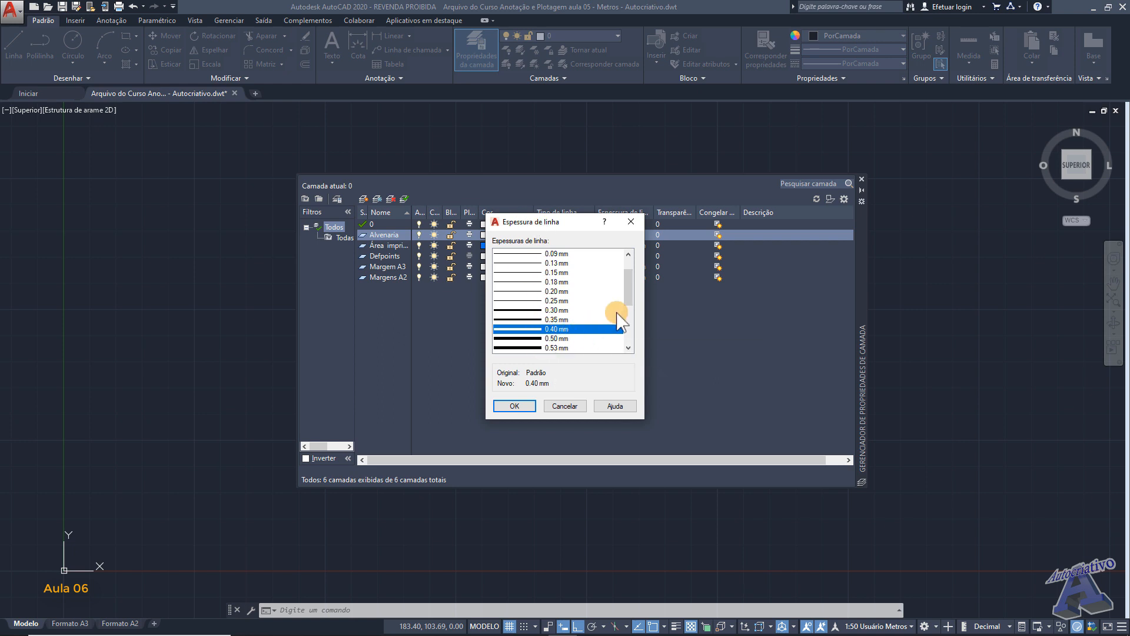
{"action": "mouse_move", "coordinate": [627, 287]}
{"action": "left_mouse_down"}
{"action": "mouse_move", "coordinate": [628, 303]}
{"action": "mouse_move", "coordinate": [627, 294]}
{"action": "left_mouse_up"}
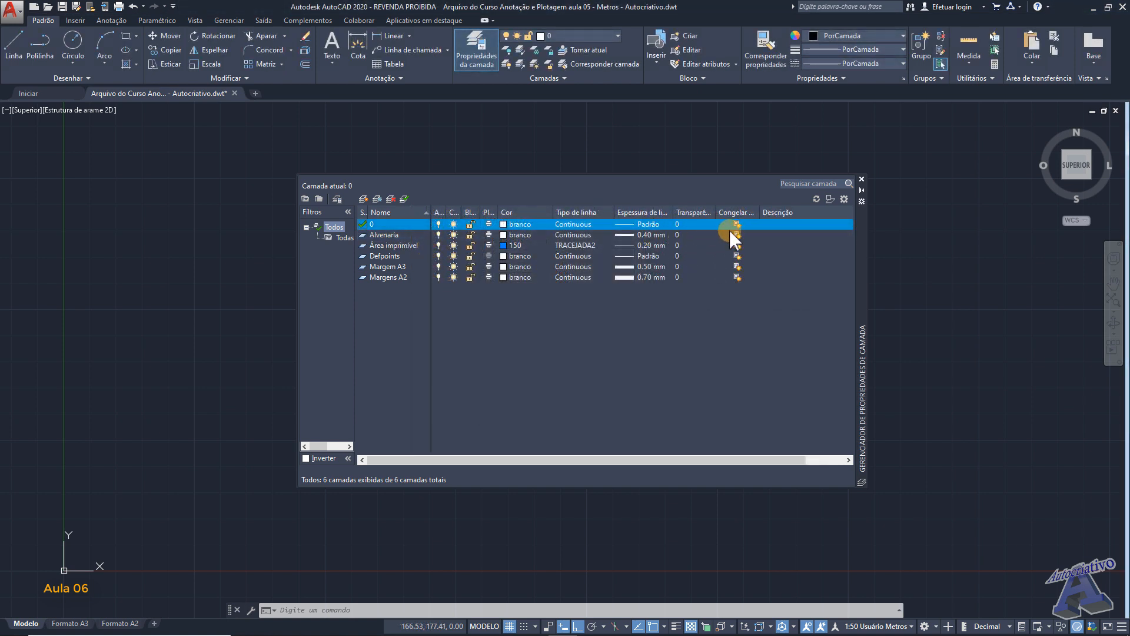
- Widen the new-viewport freeze column, make Alvenaria the current layer and close the layer manager
{"action": "left_click_drag", "start_coordinate": [760, 213], "coordinate": [780, 213]}
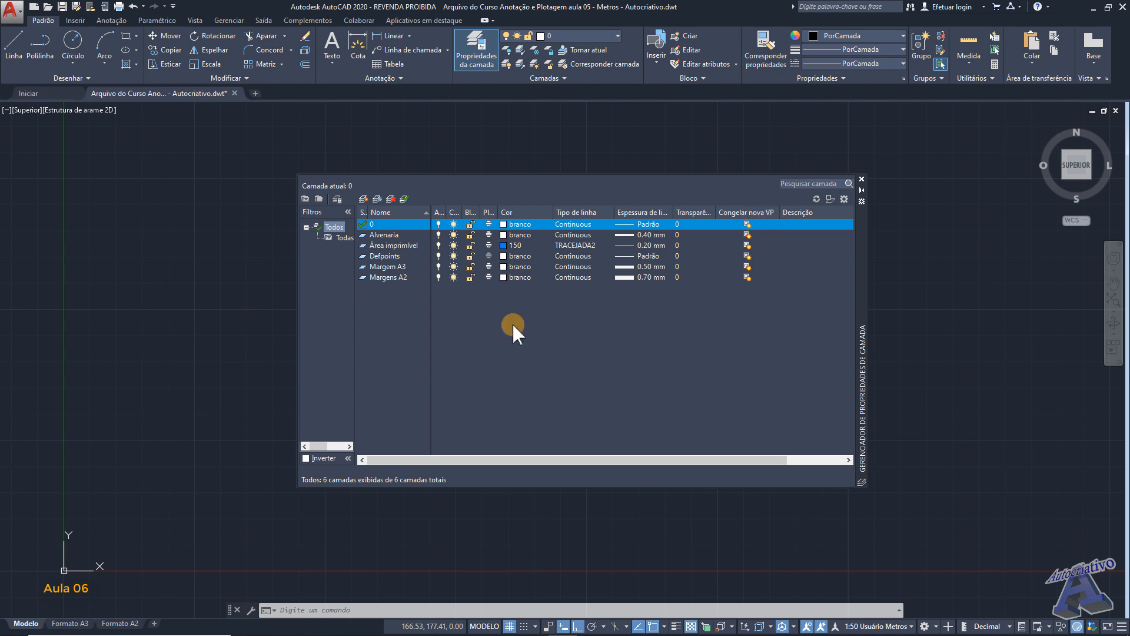
{"action": "double_click", "coordinate": [405, 235]}
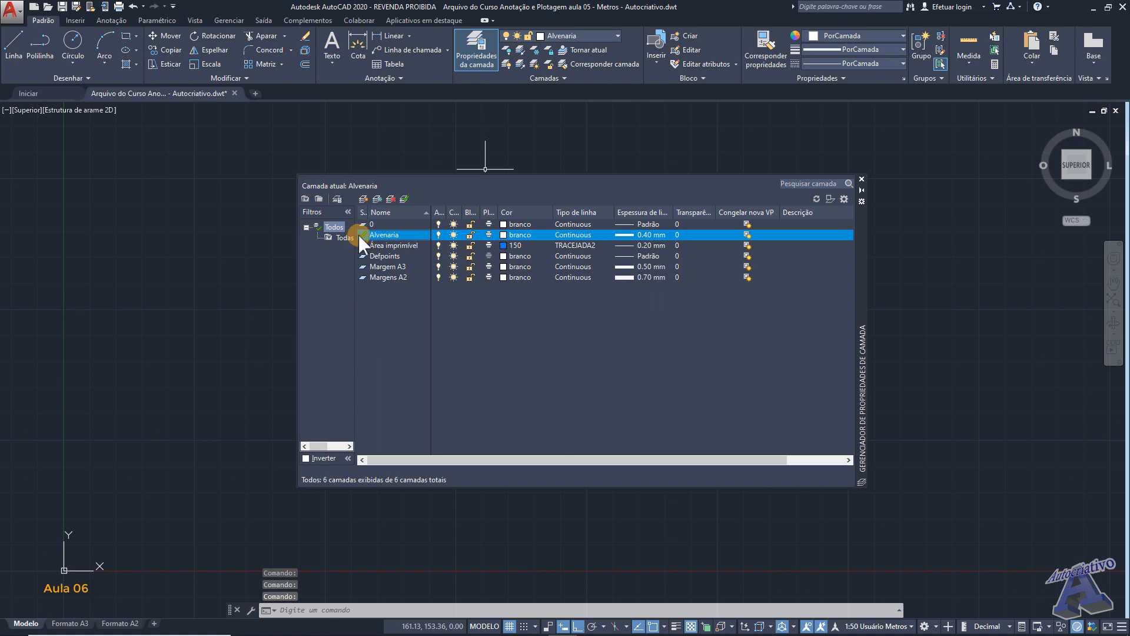
{"action": "left_click", "coordinate": [861, 179]}
- Draw a horizontal line 30 m long on the Alvenaria layer, above and to the right of the origin
{"action": "middle_click_drag", "start_coordinate": [577, 384], "coordinate": [700, 344]}
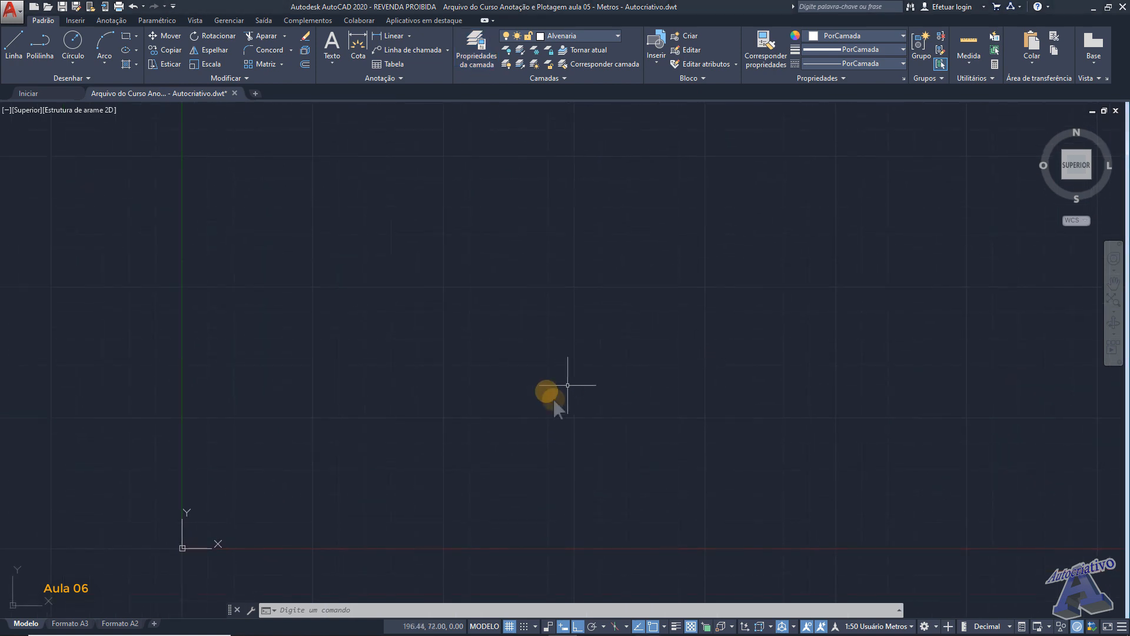
{"action": "mouse_move", "coordinate": [562, 301]}
{"action": "middle_mouse_down"}
{"action": "mouse_move", "coordinate": [479, 348]}
{"action": "mouse_move", "coordinate": [361, 376]}
{"action": "mouse_move", "coordinate": [367, 391]}
{"action": "mouse_move", "coordinate": [353, 383]}
{"action": "middle_mouse_up"}
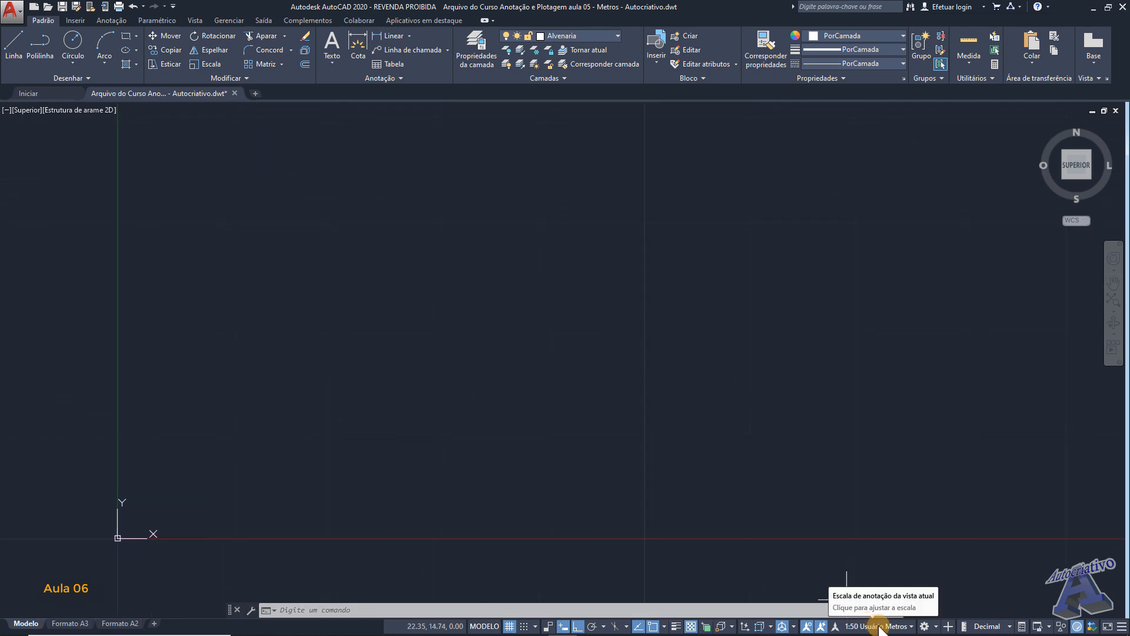
{"action": "scroll", "coordinate": [555, 400], "scroll_direction": "down", "scroll_amount": 3}
{"action": "middle_click_drag", "start_coordinate": [556, 400], "coordinate": [365, 415]}
{"action": "scroll", "coordinate": [553, 401], "scroll_direction": "down", "scroll_amount": 4}
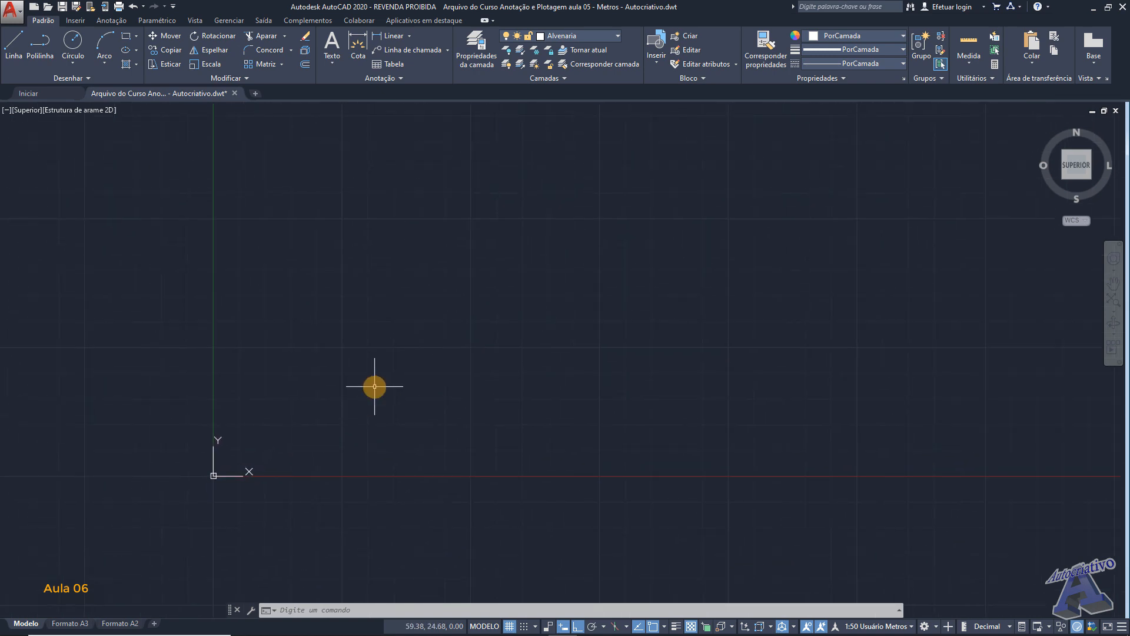
{"action": "type", "text": "l"}
{"action": "key", "text": "Return"}
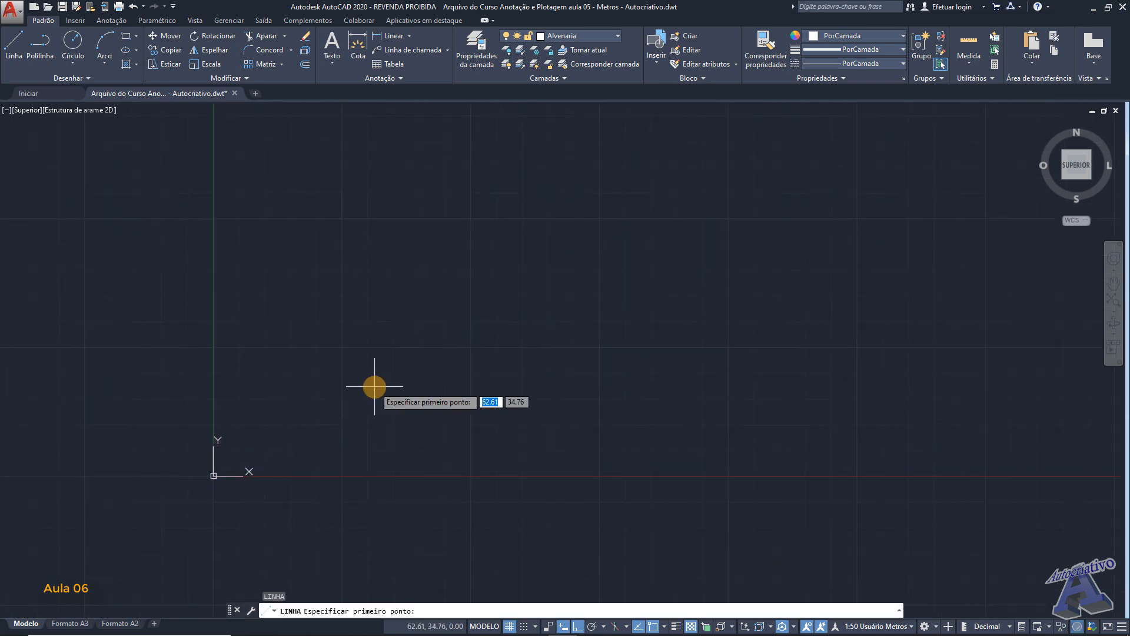
{"action": "middle_click_drag", "start_coordinate": [386, 388], "coordinate": [328, 386]}
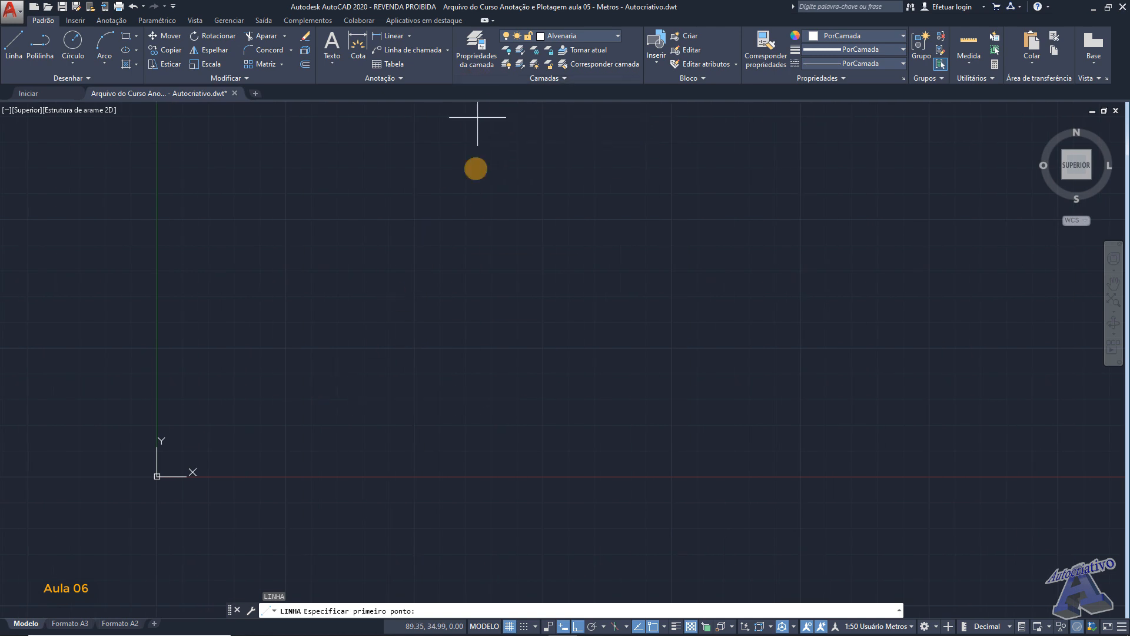
{"action": "left_click", "coordinate": [251, 387]}
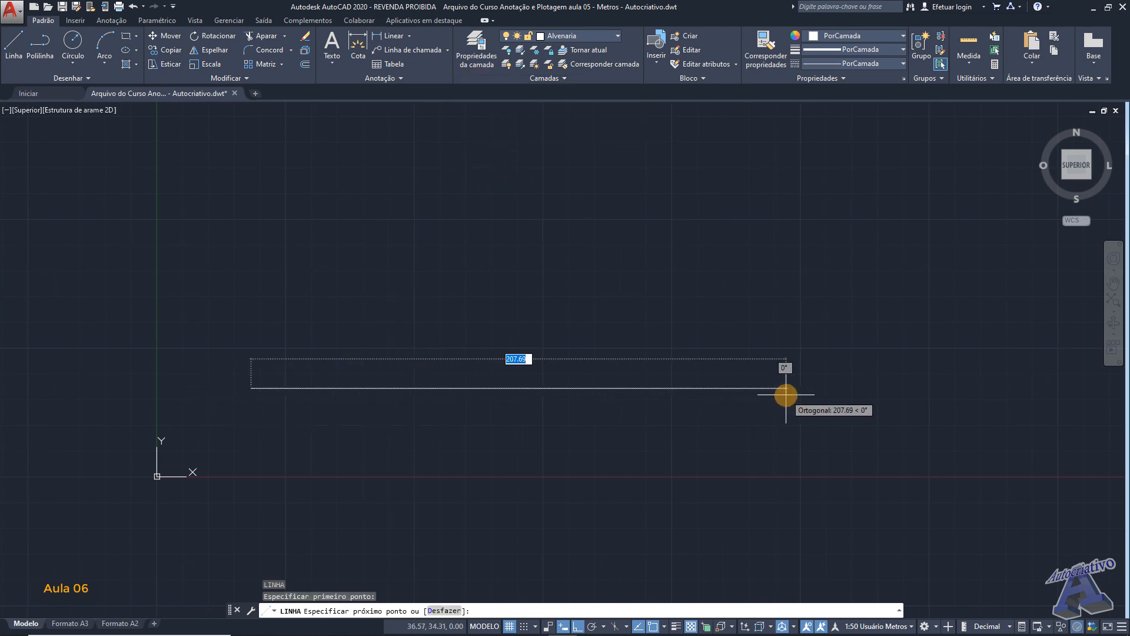
{"action": "type", "text": "30"}
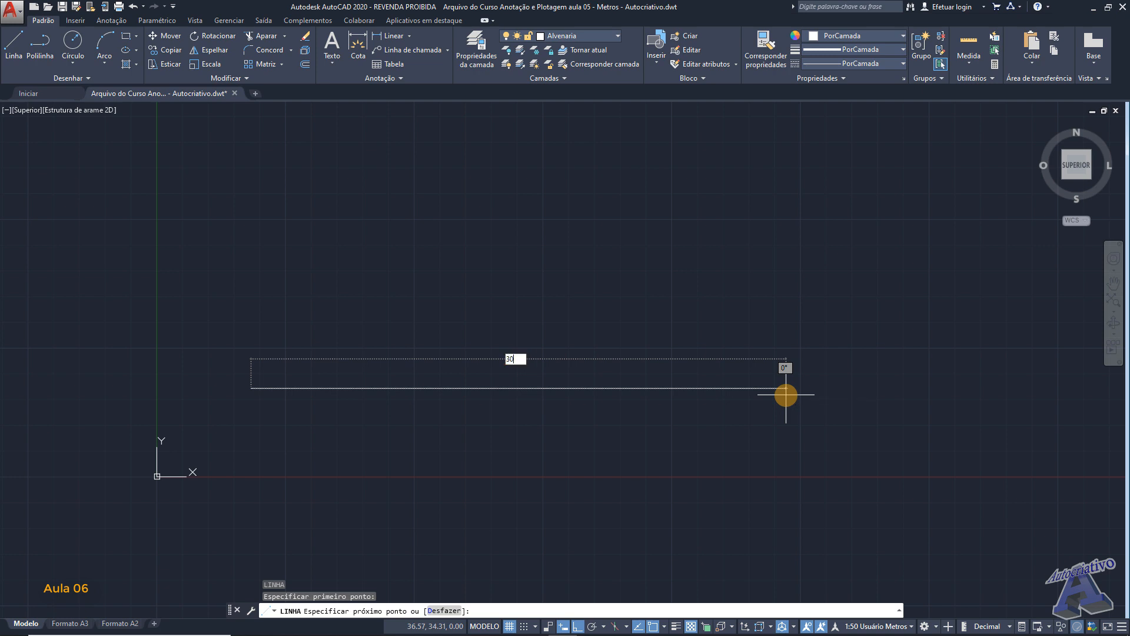
{"action": "key", "text": "Return"}
{"action": "key", "text": "Return"}
- Offset the 30 m horizontal line upward by 1.5 m
{"action": "scroll", "coordinate": [287, 388], "scroll_direction": "up", "scroll_amount": 4}
{"action": "mouse_move", "coordinate": [287, 389]}
{"action": "middle_mouse_down"}
{"action": "mouse_move", "coordinate": [535, 361]}
{"action": "mouse_move", "coordinate": [565, 344]}
{"action": "middle_mouse_up"}
{"action": "scroll", "coordinate": [560, 329], "scroll_direction": "up", "scroll_amount": 6}
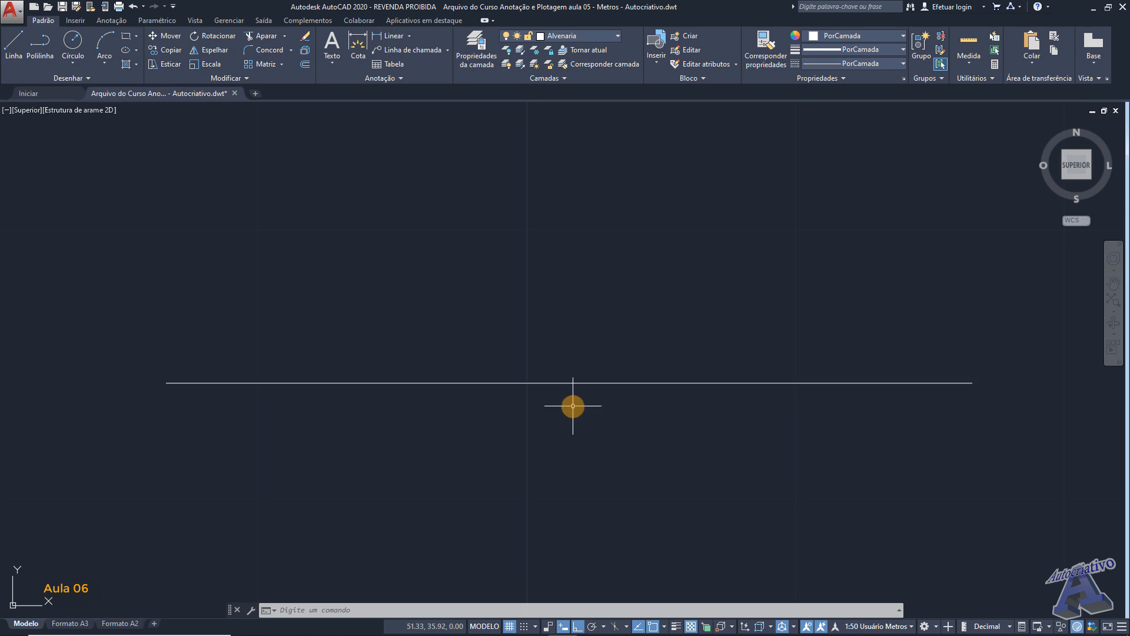
{"action": "type", "text": "des"}
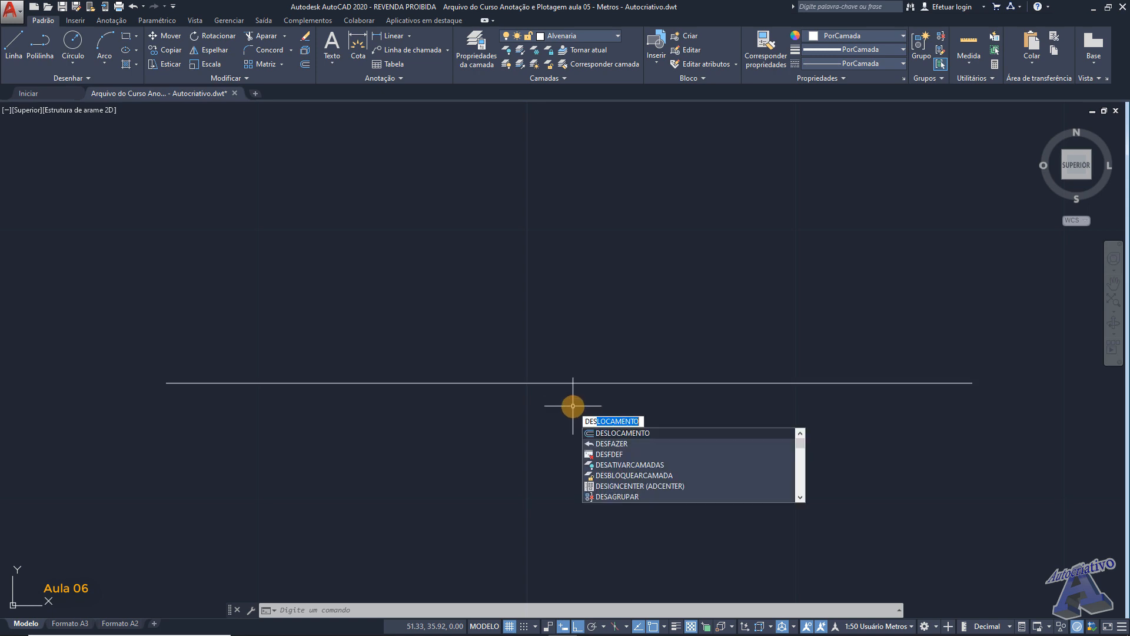
{"action": "key", "text": "Return"}
{"action": "type", "text": "1.5"}
{"action": "key", "text": "Return"}
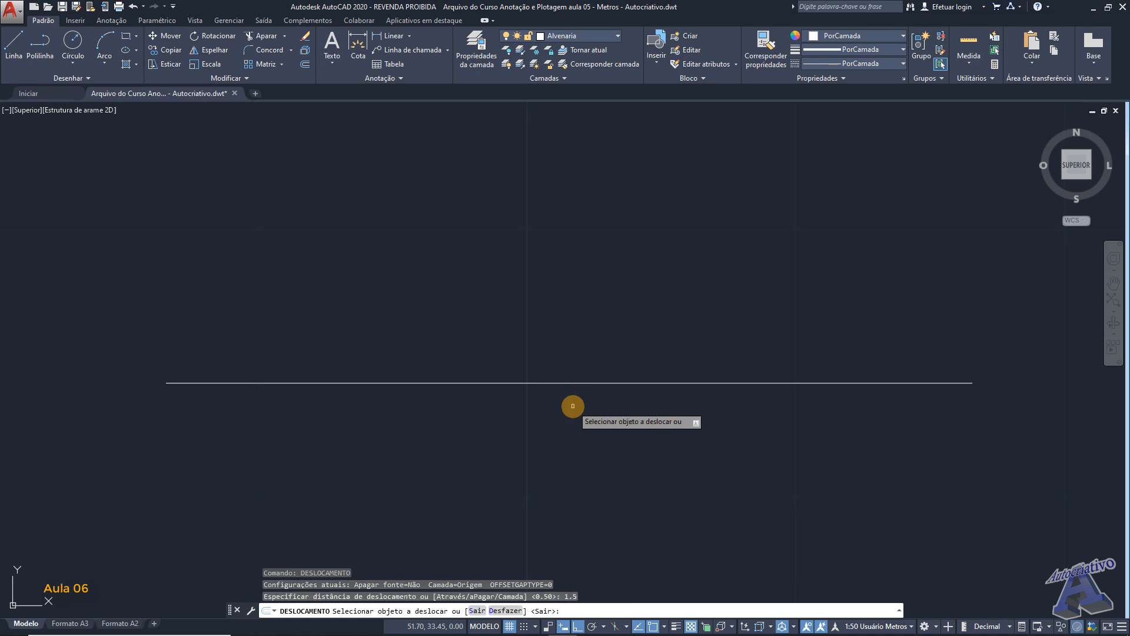
{"action": "left_click", "coordinate": [572, 381]}
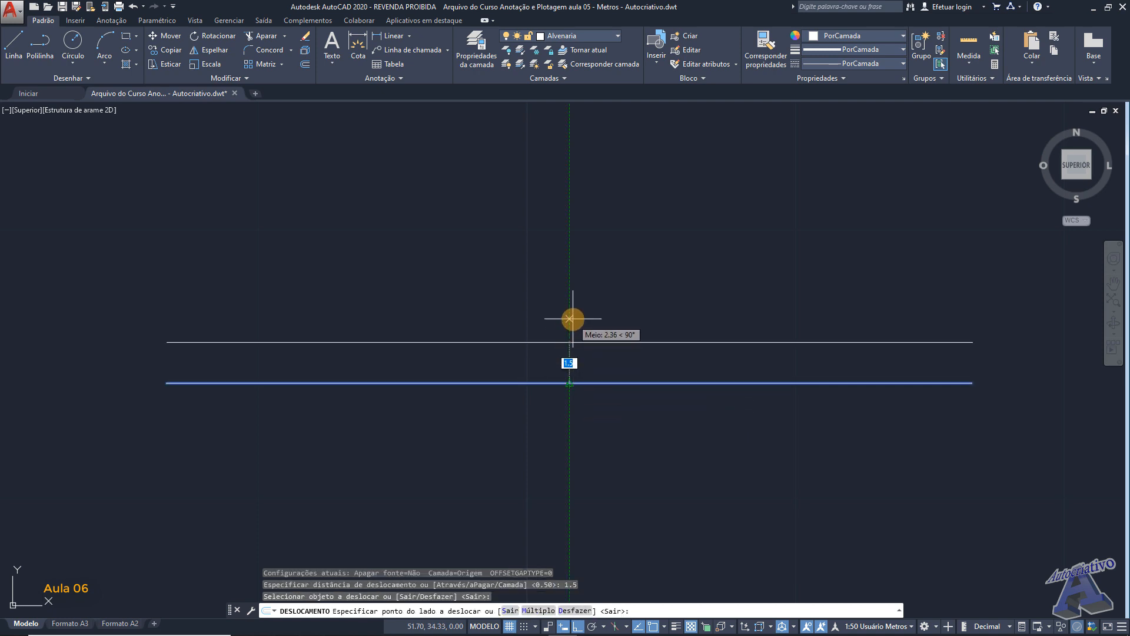
{"action": "left_click", "coordinate": [577, 333]}
{"action": "scroll", "coordinate": [583, 371], "scroll_direction": "up", "scroll_amount": 2}
{"action": "scroll", "coordinate": [594, 347], "scroll_direction": "down", "scroll_amount": 2}
{"action": "key", "text": "Return"}
- Offset the upper horizontal line upward by 0.5 m and end the offset command
{"action": "key", "text": "Return"}
{"action": "type", "text": ".5"}
{"action": "key", "text": "Return"}
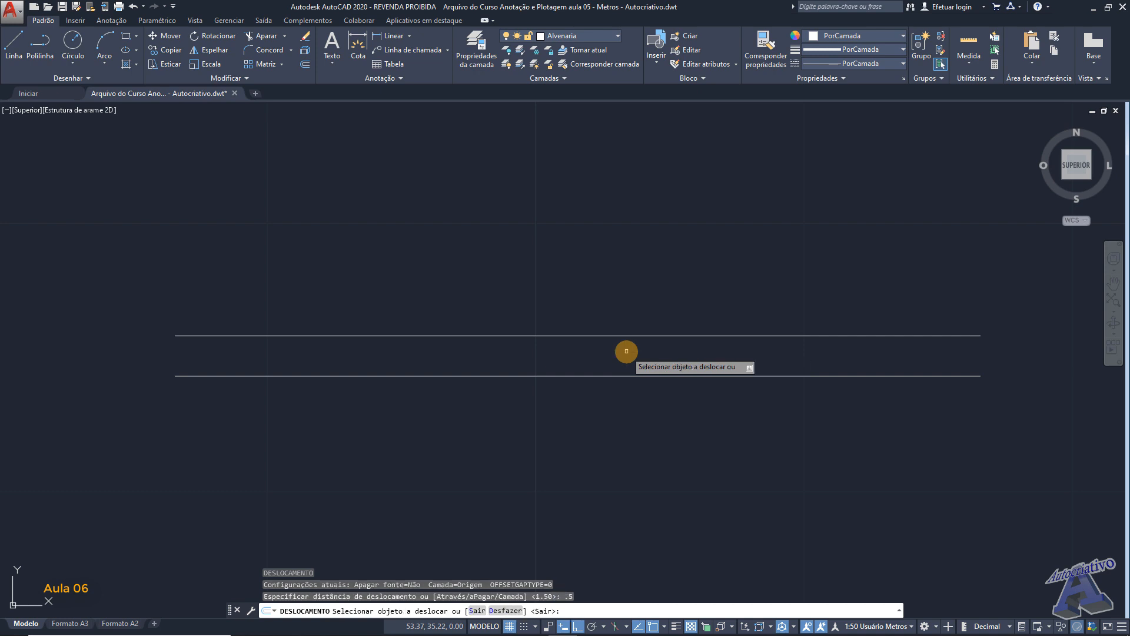
{"action": "left_click", "coordinate": [618, 335]}
{"action": "left_click", "coordinate": [619, 310]}
{"action": "scroll", "coordinate": [619, 310], "scroll_direction": "up", "scroll_amount": 2}
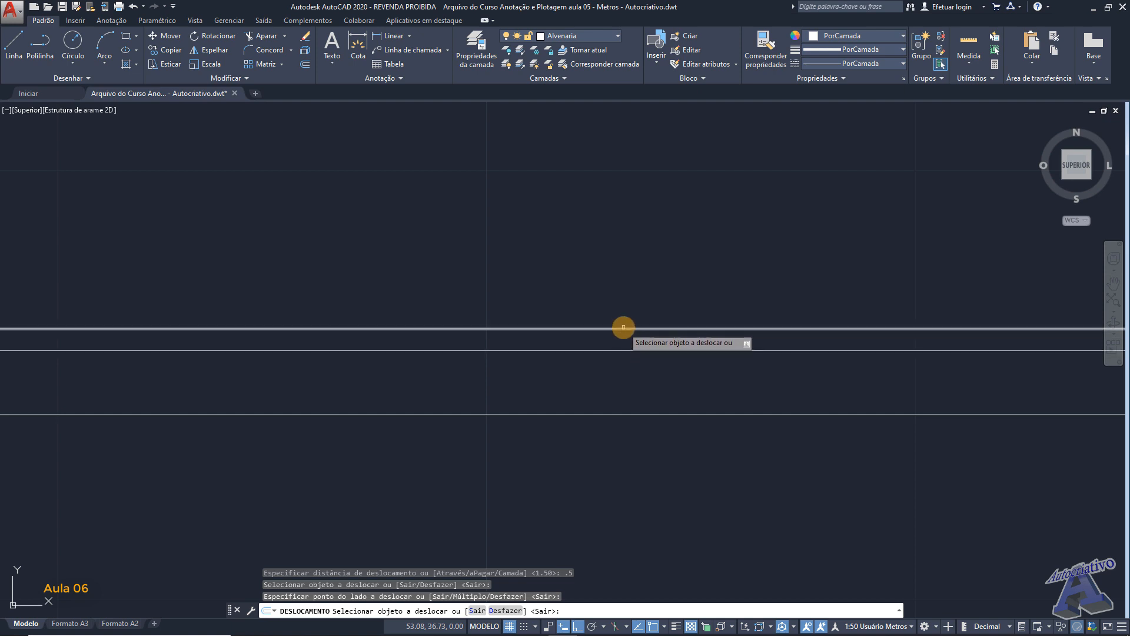
{"action": "middle_click_drag", "start_coordinate": [742, 355], "coordinate": [542, 358]}
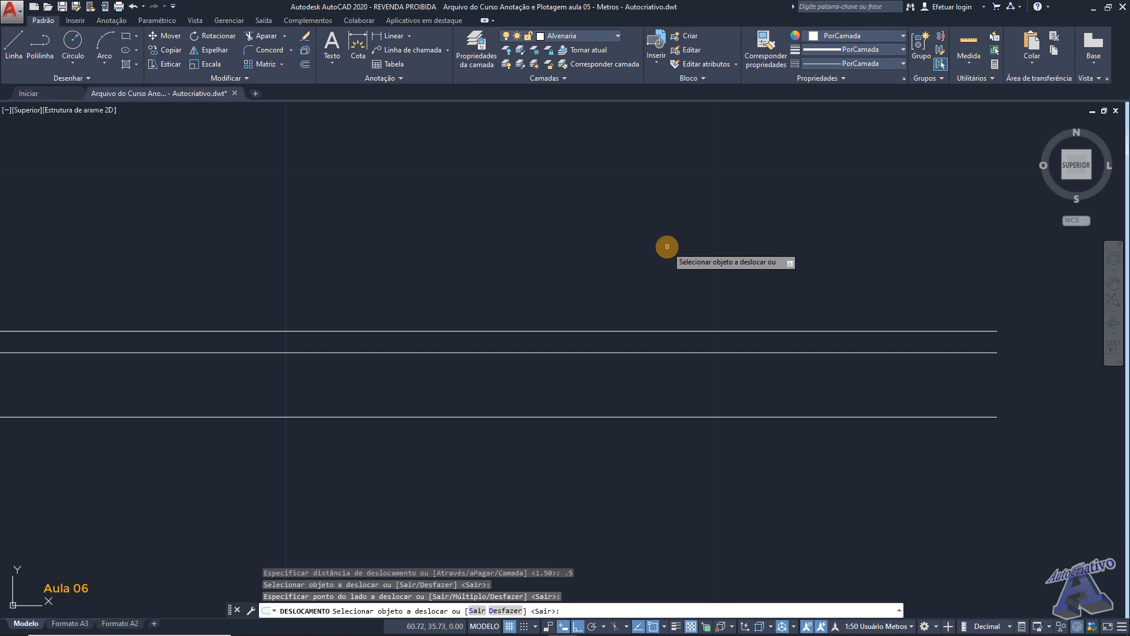
{"action": "key", "text": "Return"}
{"action": "scroll", "coordinate": [666, 247], "scroll_direction": "down", "scroll_amount": 4}
{"action": "mouse_move", "coordinate": [653, 232]}
{"action": "middle_mouse_down"}
{"action": "mouse_move", "coordinate": [643, 302]}
{"action": "mouse_move", "coordinate": [696, 361]}
{"action": "middle_mouse_up"}
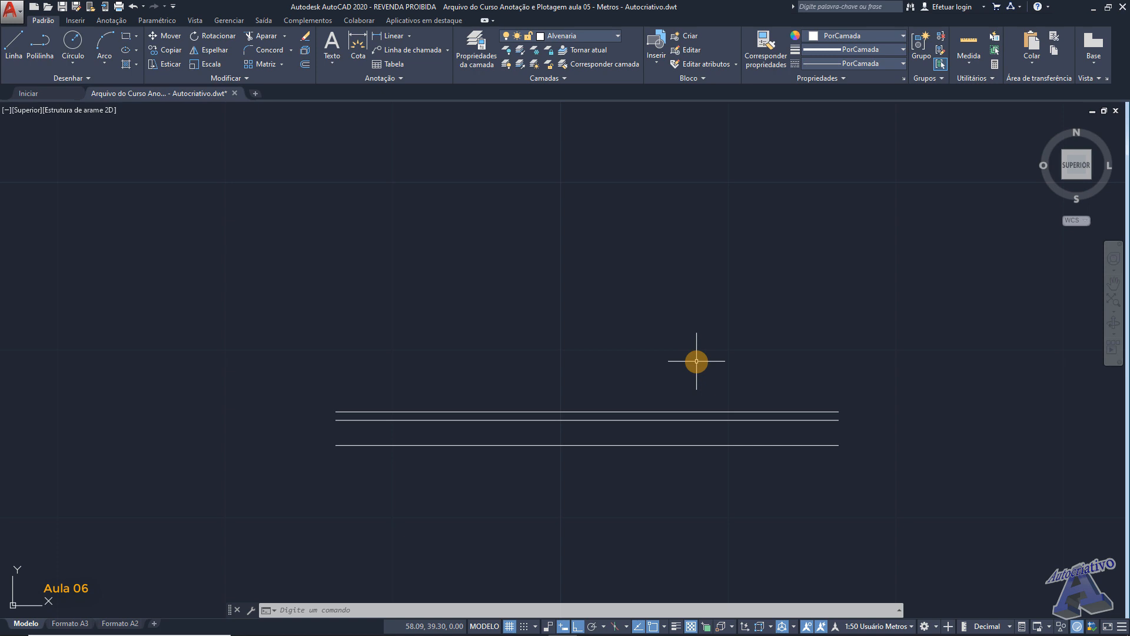
{"action": "scroll", "coordinate": [799, 399], "scroll_direction": "up", "scroll_amount": 1}
{"action": "middle_click_drag", "start_coordinate": [820, 393], "coordinate": [680, 322]}
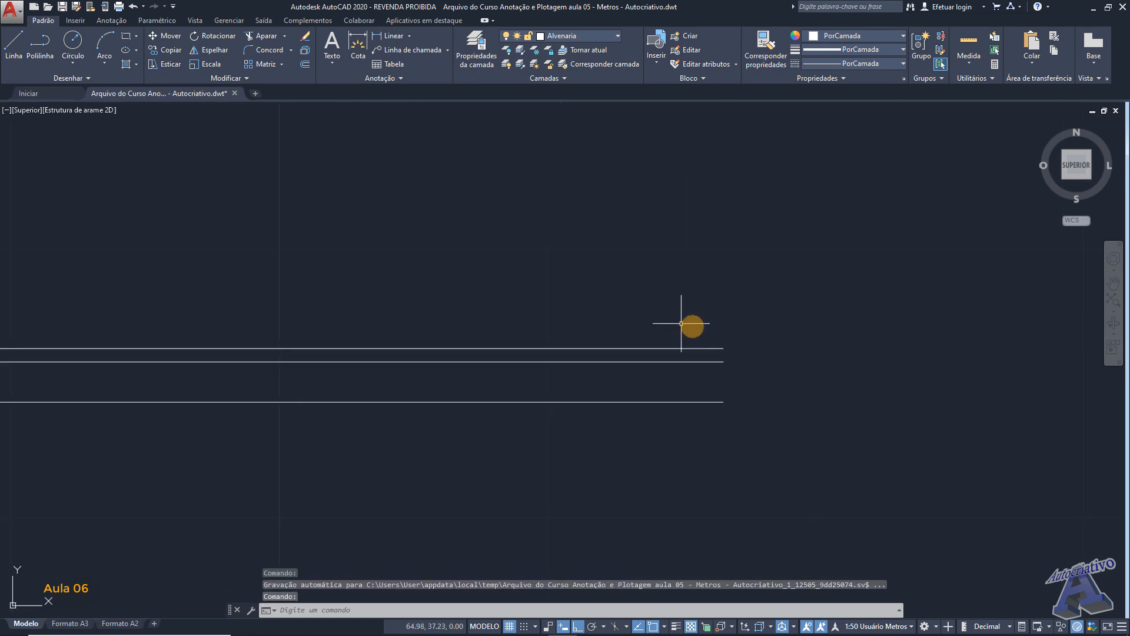
{"action": "type", "text": "l"}
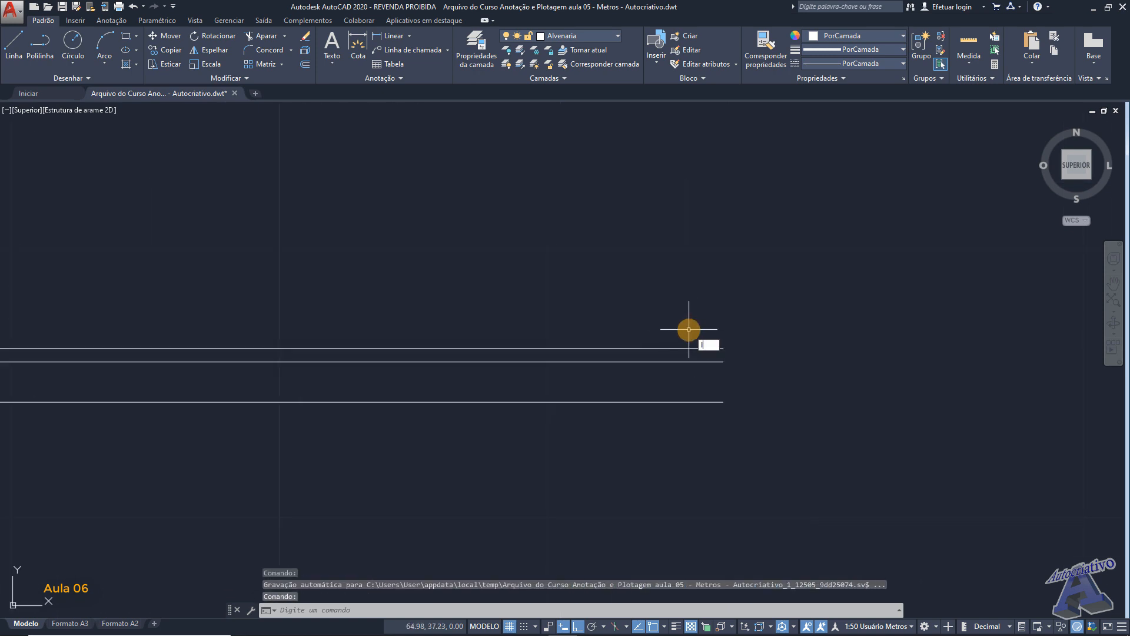
{"action": "key", "text": "Return"}
{"action": "scroll", "coordinate": [688, 329], "scroll_direction": "up", "scroll_amount": 1}
{"action": "scroll", "coordinate": [744, 336], "scroll_direction": "up", "scroll_amount": 2}
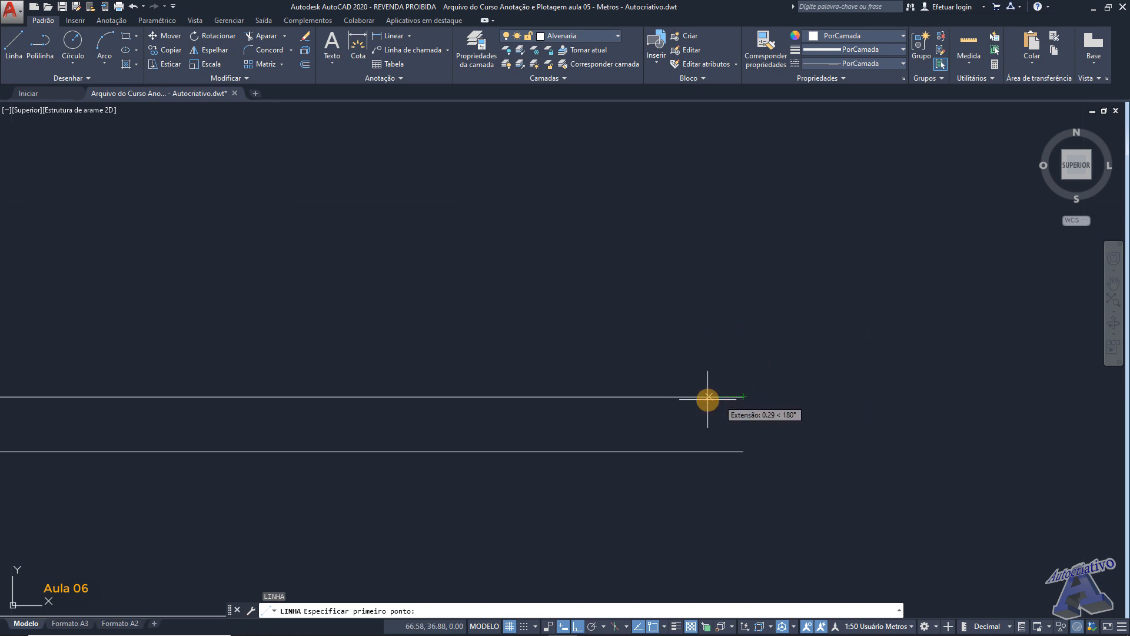
{"action": "left_click", "coordinate": [743, 396]}
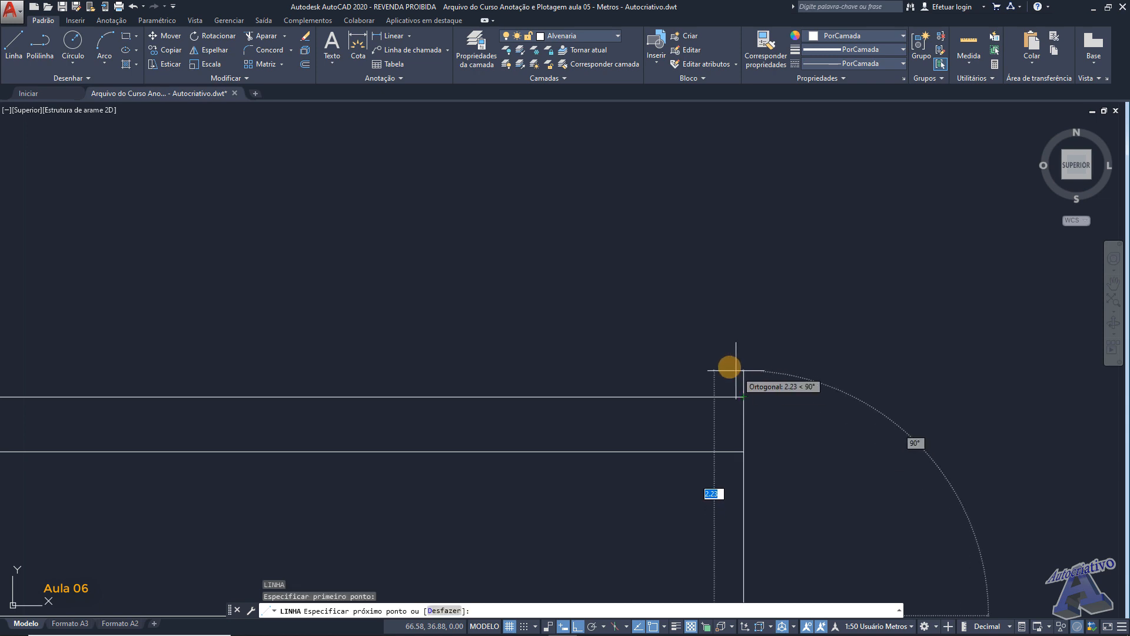
{"action": "key", "text": "Escape"}
{"action": "middle_click_drag", "start_coordinate": [728, 371], "coordinate": [706, 326]}
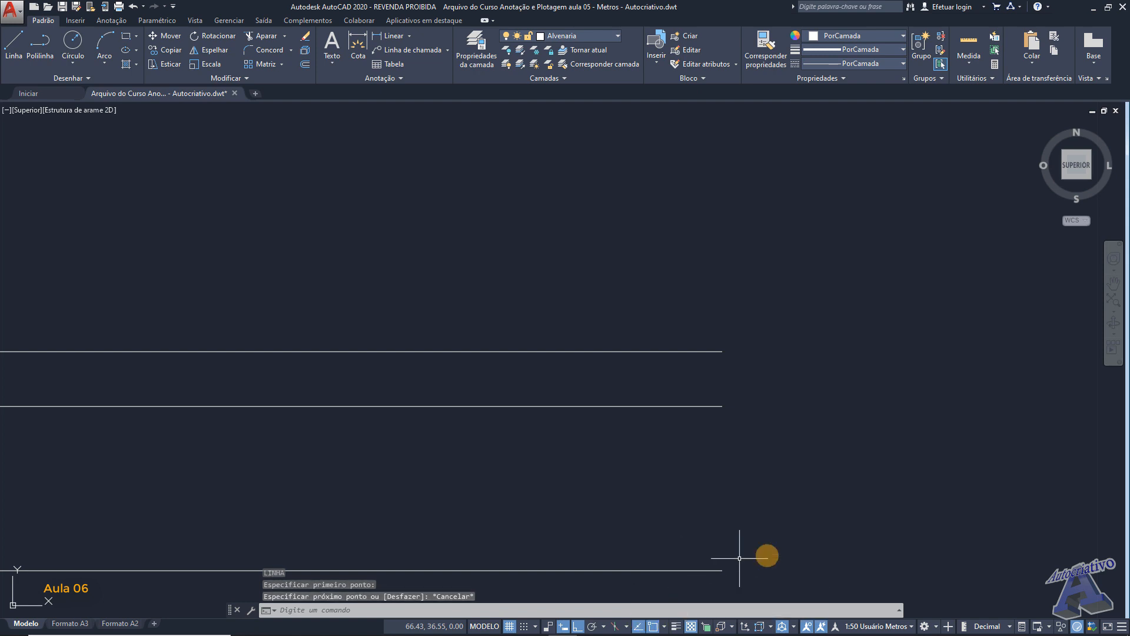
- Hide and restore the 2D object snap and object snap tracking toggles in the status bar customization list
{"action": "left_click", "coordinate": [1121, 626]}
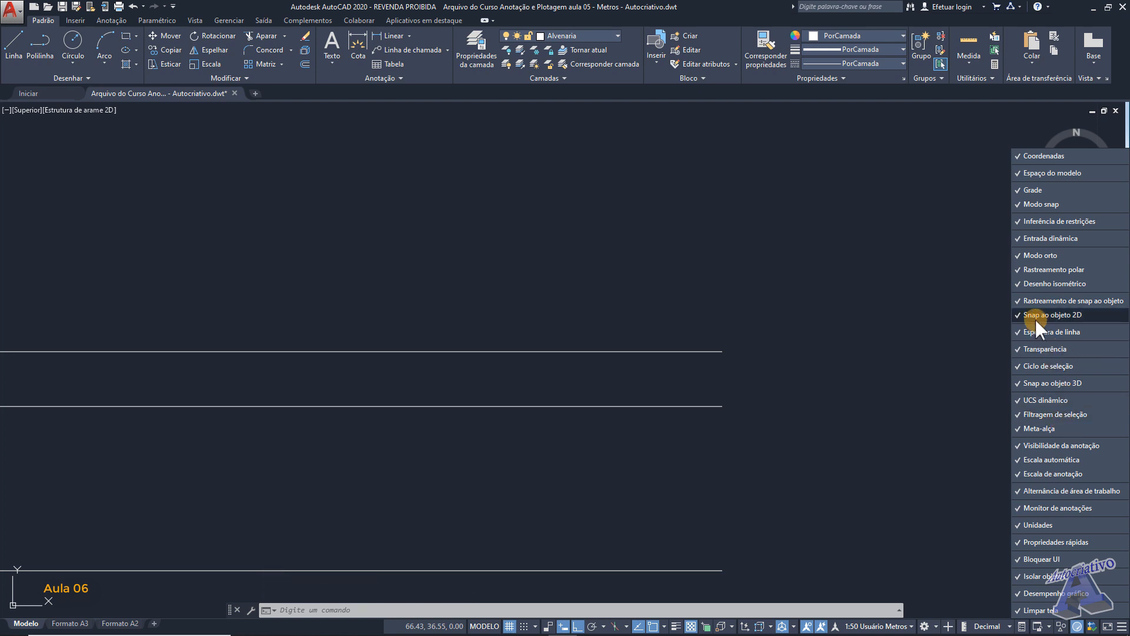
{"action": "left_click", "coordinate": [1018, 315]}
{"action": "left_click", "coordinate": [1016, 300]}
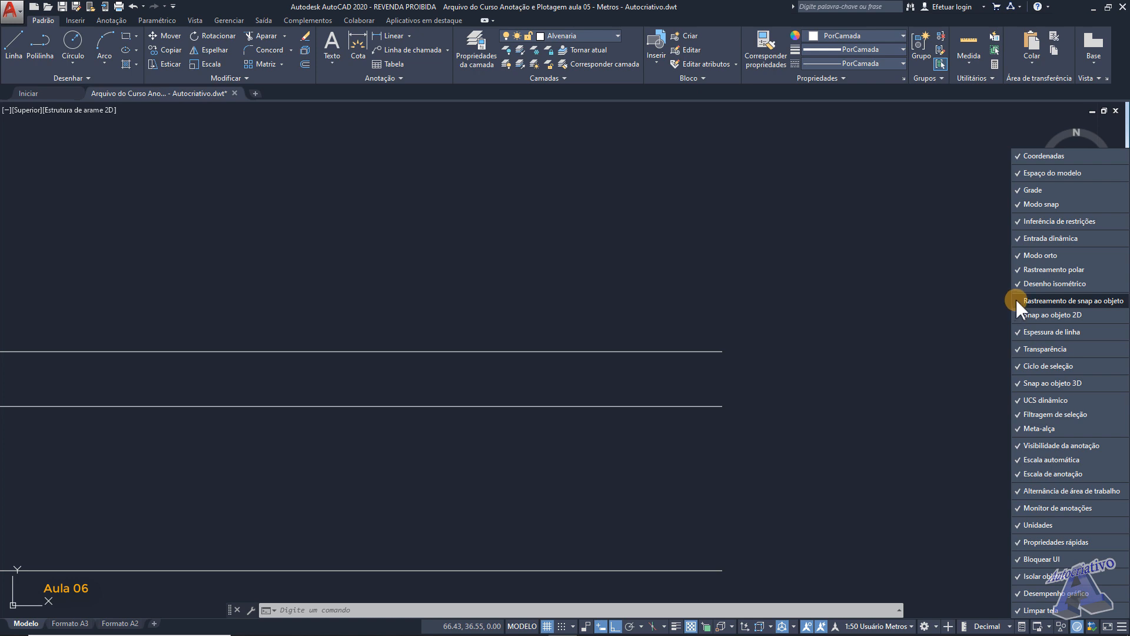
{"action": "left_click", "coordinate": [1015, 299]}
{"action": "left_click", "coordinate": [1017, 314]}
{"action": "left_click", "coordinate": [966, 349]}
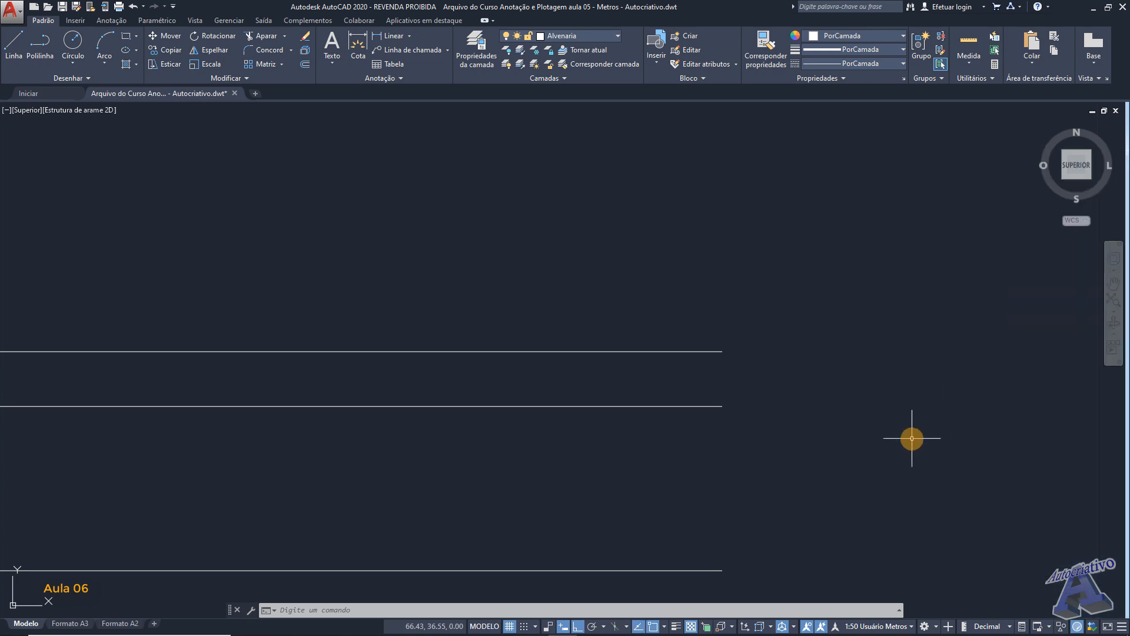
- Open the object snap settings, review the enabled snap modes and cancel the dialog
{"action": "left_click", "coordinate": [664, 626]}
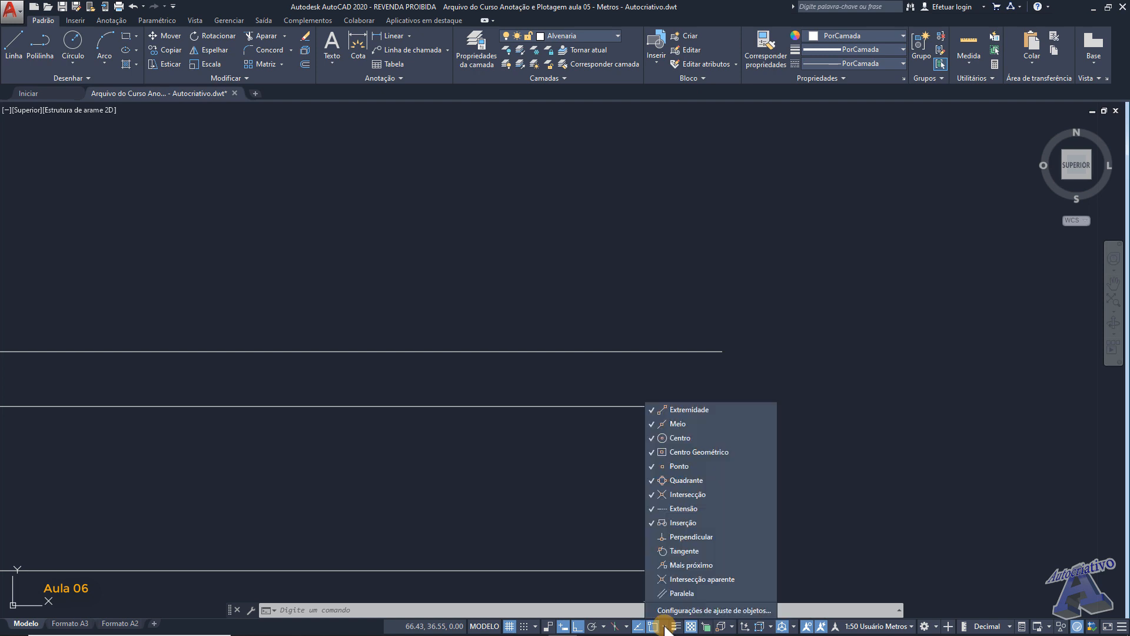
{"action": "left_click", "coordinate": [712, 607]}
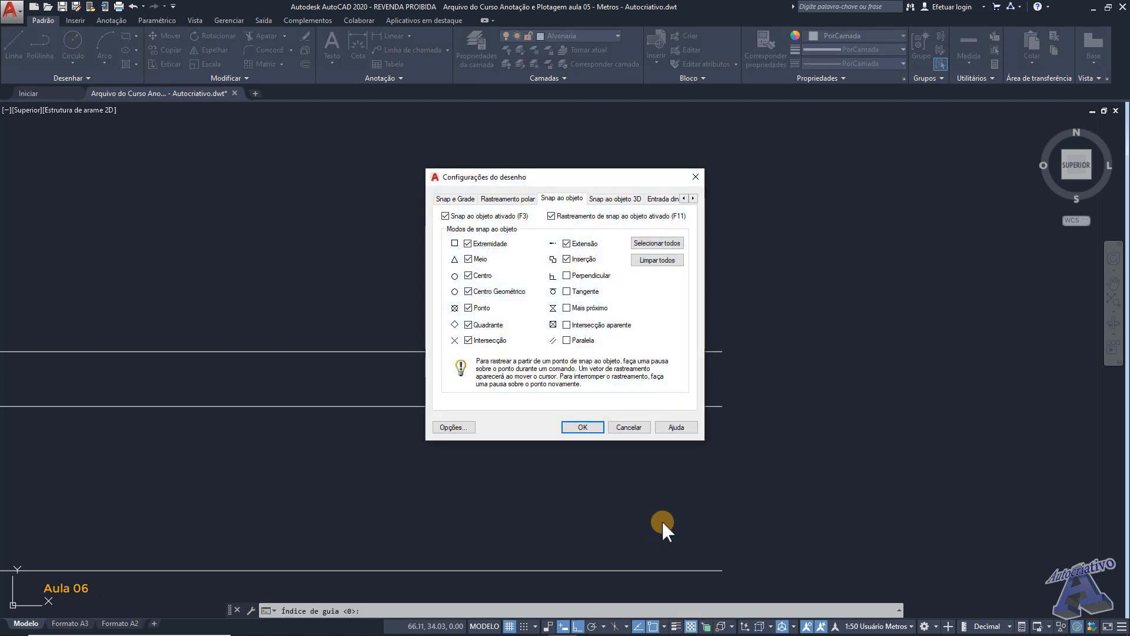
{"action": "left_click_drag", "start_coordinate": [560, 181], "coordinate": [574, 200]}
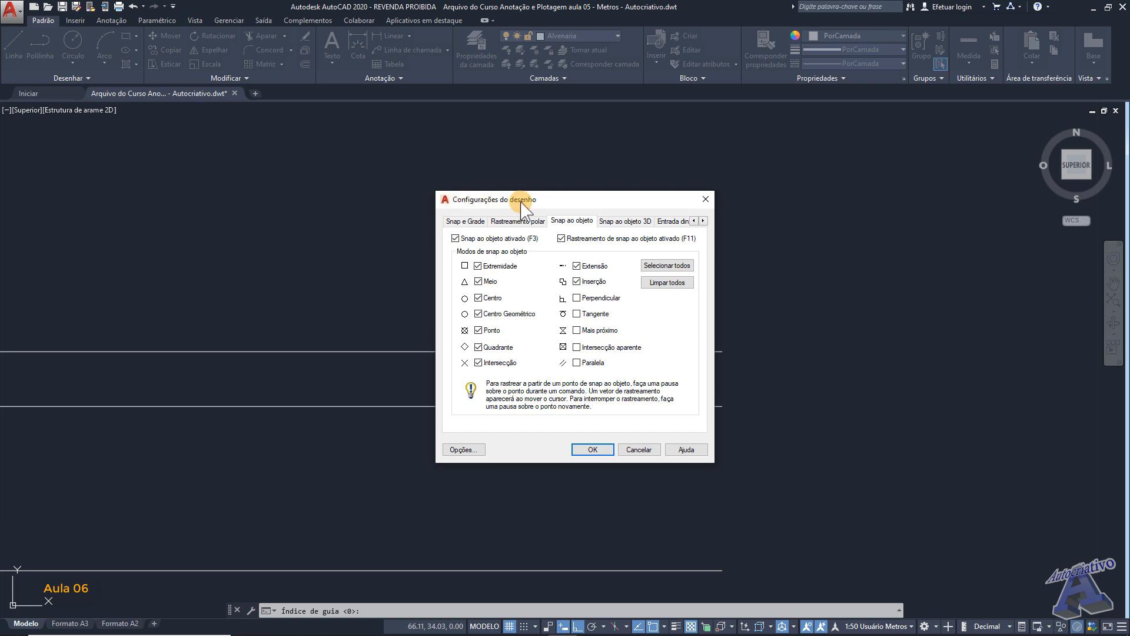
{"action": "left_click", "coordinate": [645, 450]}
- Reopen the drawing settings with the CD command, check the polar tracking and object snap settings, and accept the dialog
{"action": "type", "text": "cd"}
{"action": "key", "text": "Return"}
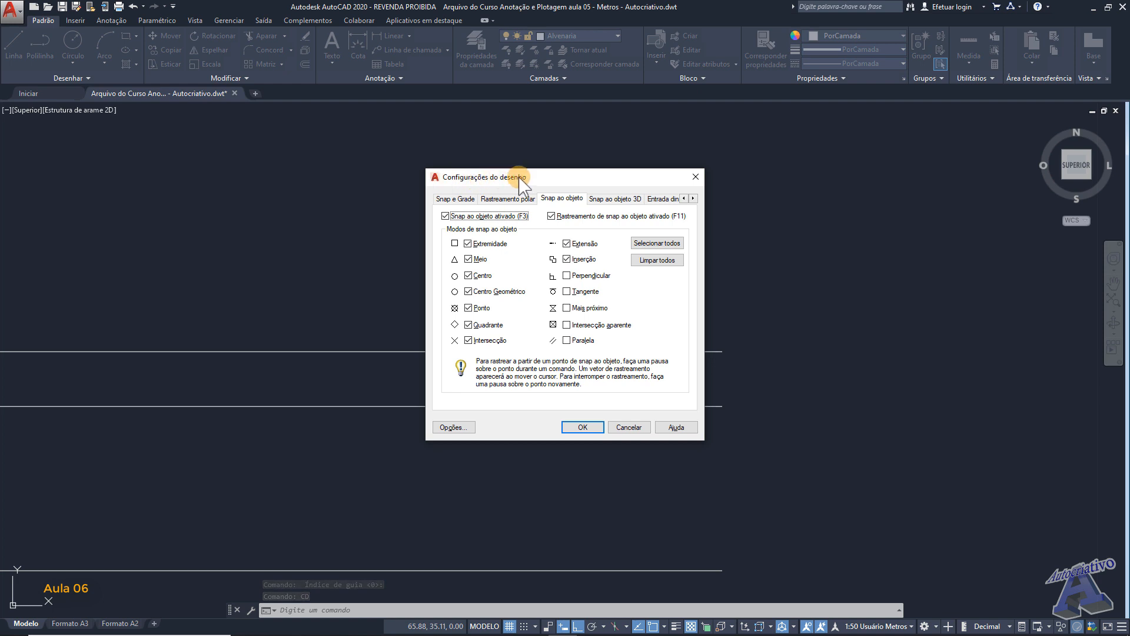
{"action": "left_click", "coordinate": [518, 199]}
{"action": "left_click", "coordinate": [559, 199]}
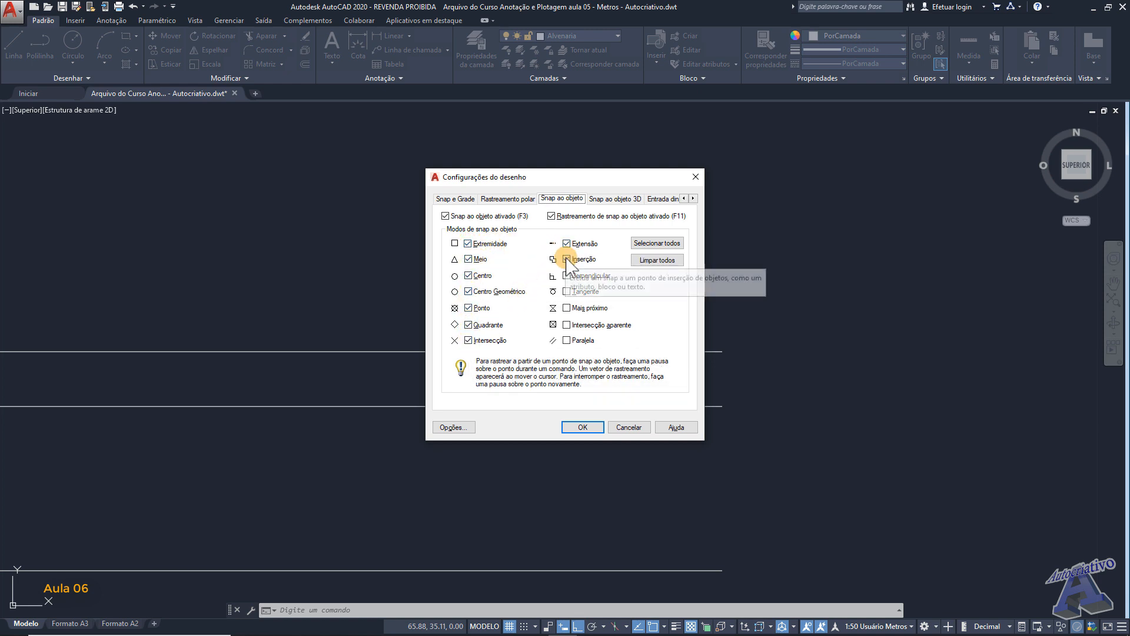
{"action": "left_click", "coordinate": [591, 429]}
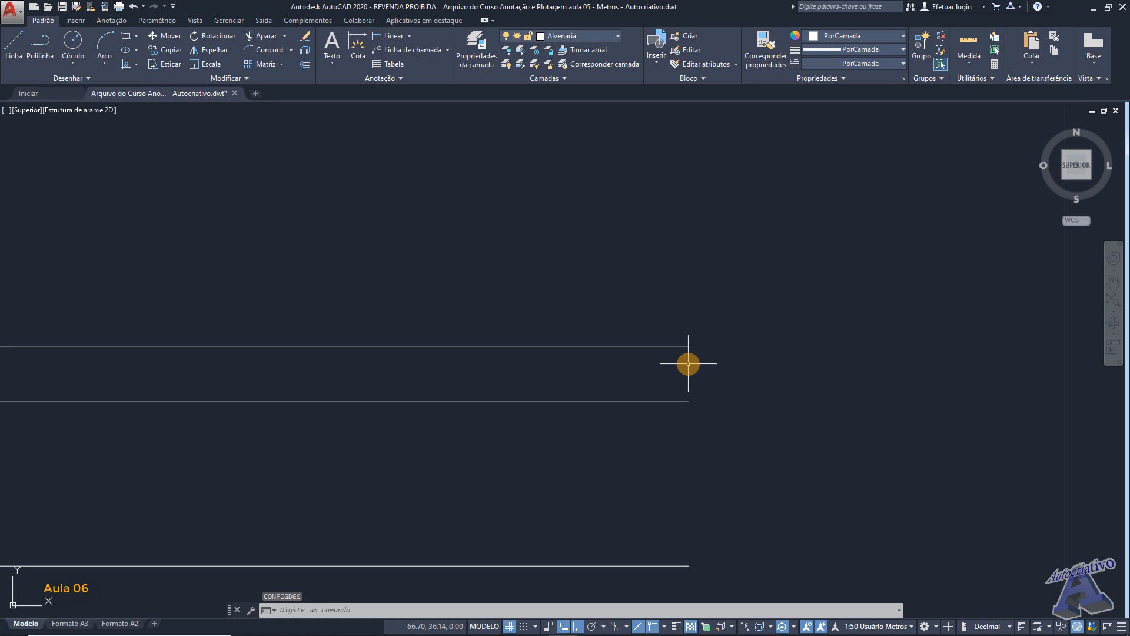
- Draw a vertical line 5.5 m upward from the topmost horizontal line, starting 1.5 m in from its right end
{"action": "type", "text": "l"}
{"action": "key", "text": "Return"}
{"action": "scroll", "coordinate": [689, 361], "scroll_direction": "up", "scroll_amount": 2}
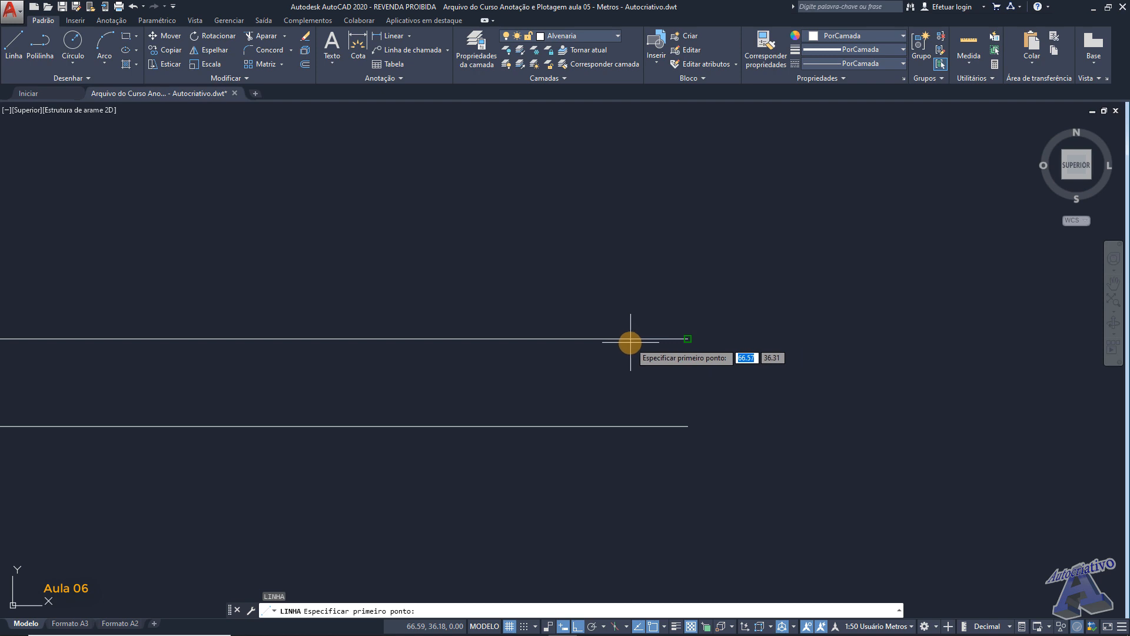
{"action": "scroll", "coordinate": [681, 332], "scroll_direction": "up", "scroll_amount": 4}
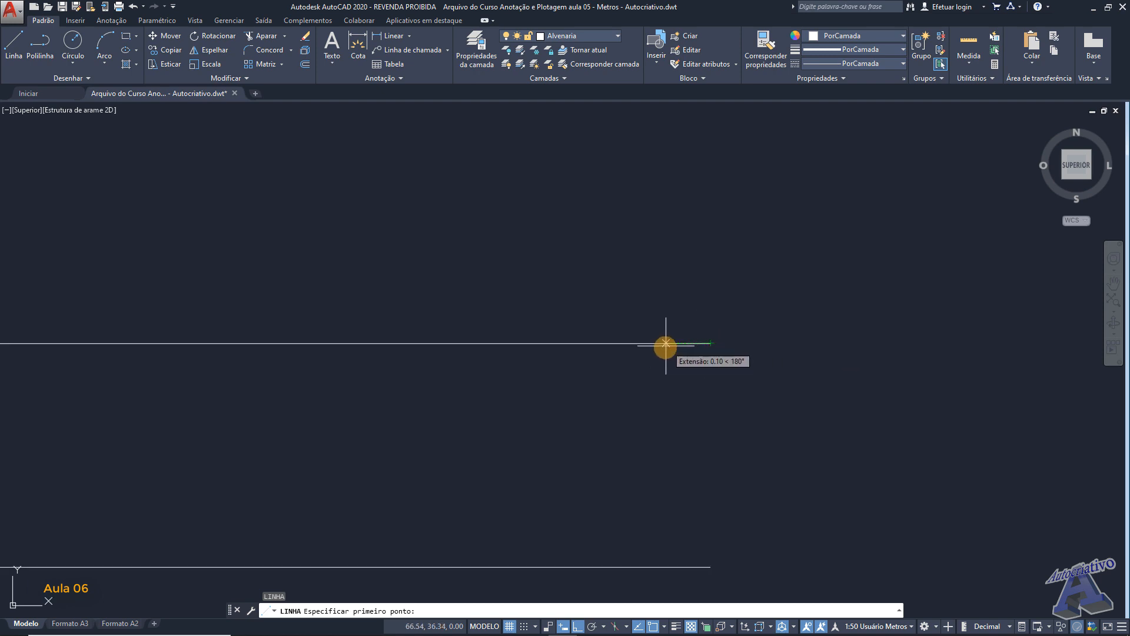
{"action": "type", "text": "1"}
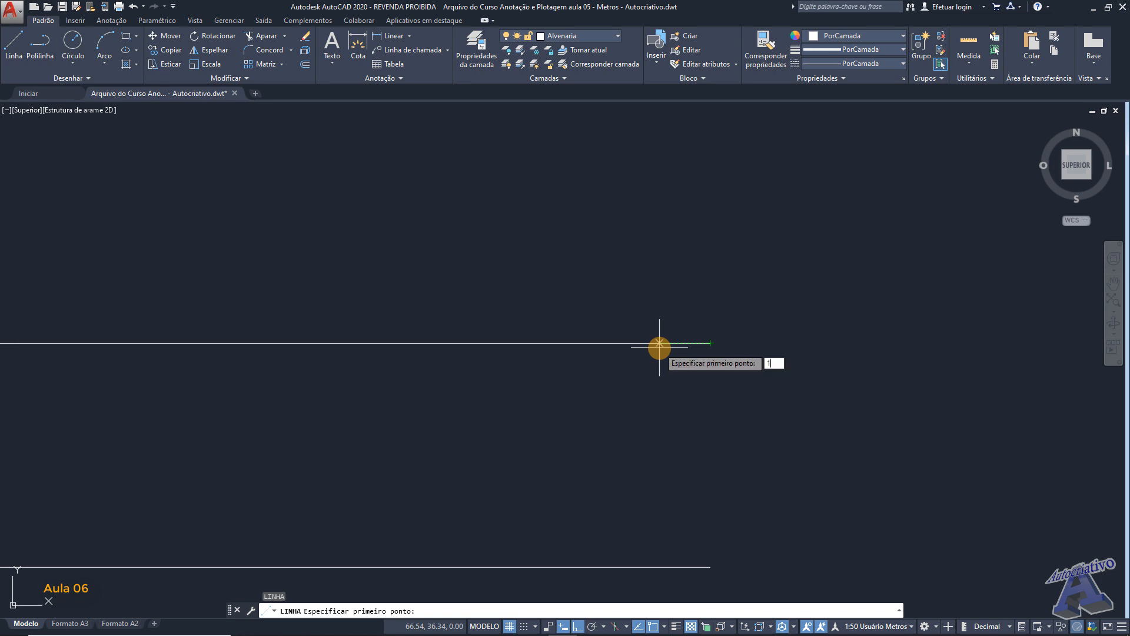
{"action": "type", "text": ".5"}
{"action": "key", "text": "Return"}
{"action": "scroll", "coordinate": [648, 343], "scroll_direction": "down", "scroll_amount": 3}
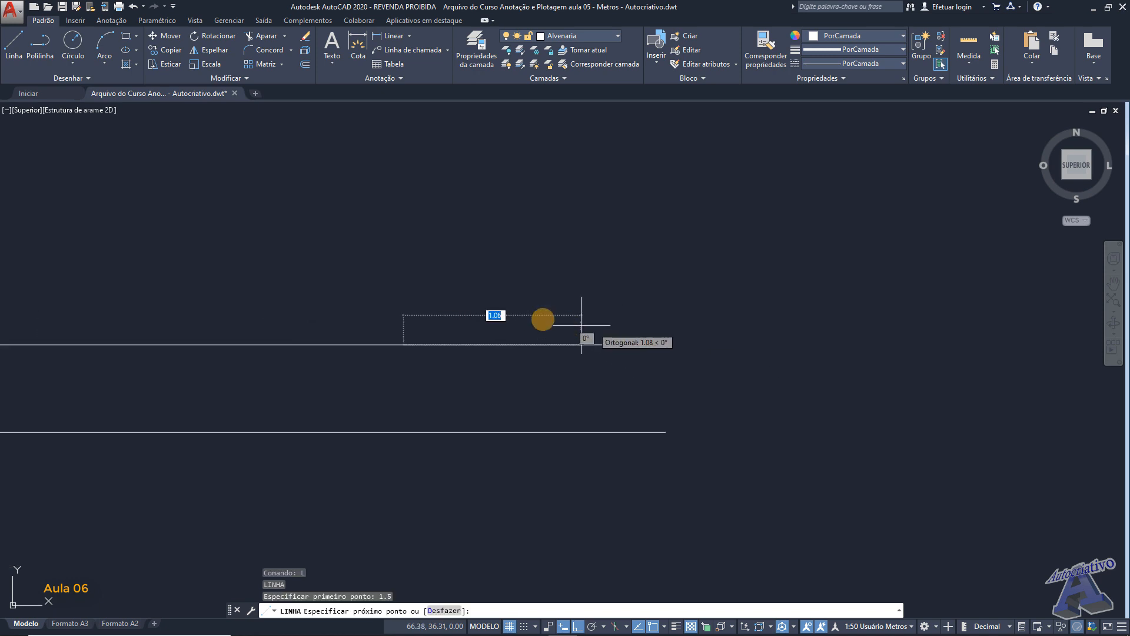
{"action": "middle_click_drag", "start_coordinate": [417, 276], "coordinate": [598, 315]}
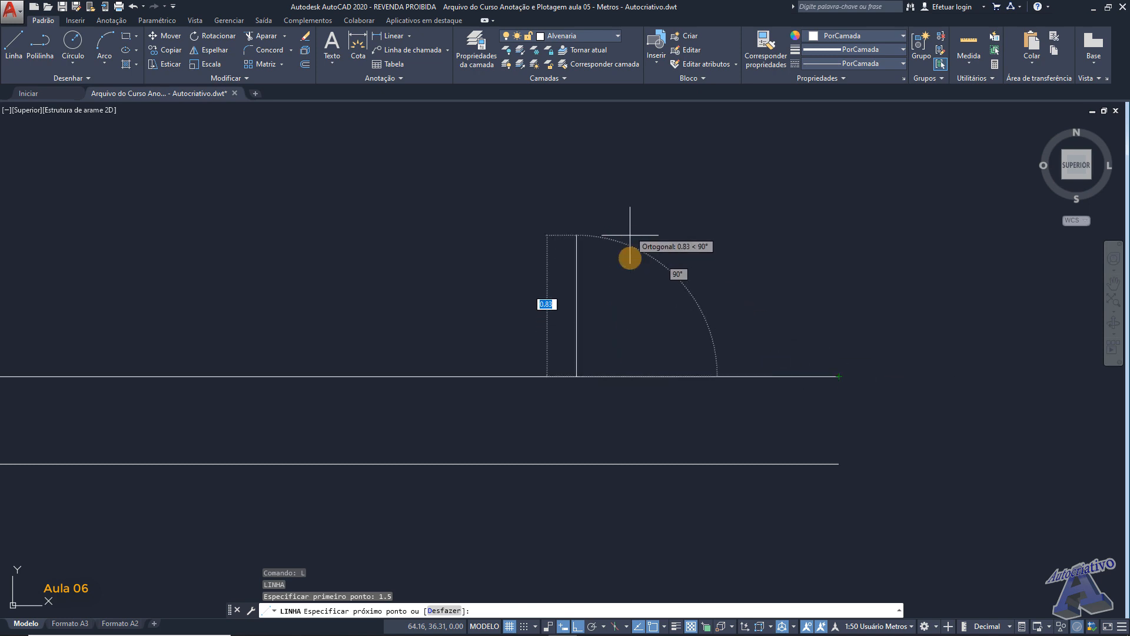
{"action": "mouse_move", "coordinate": [588, 230]}
{"action": "middle_mouse_down"}
{"action": "mouse_move", "coordinate": [636, 253]}
{"action": "mouse_move", "coordinate": [656, 300]}
{"action": "middle_mouse_up"}
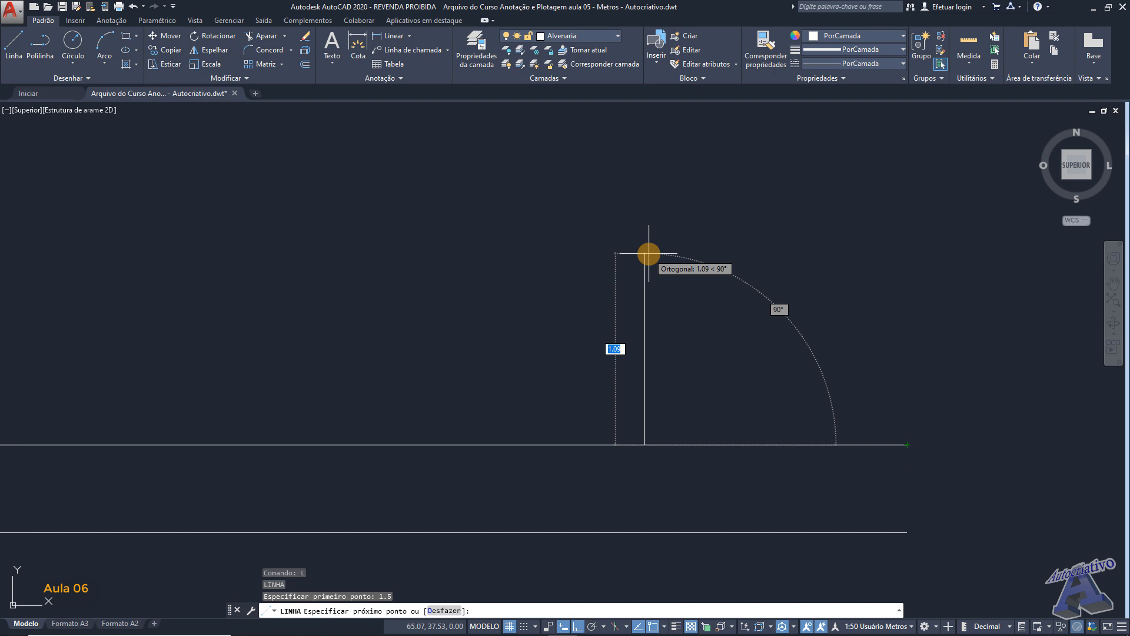
{"action": "type", "text": "5.5"}
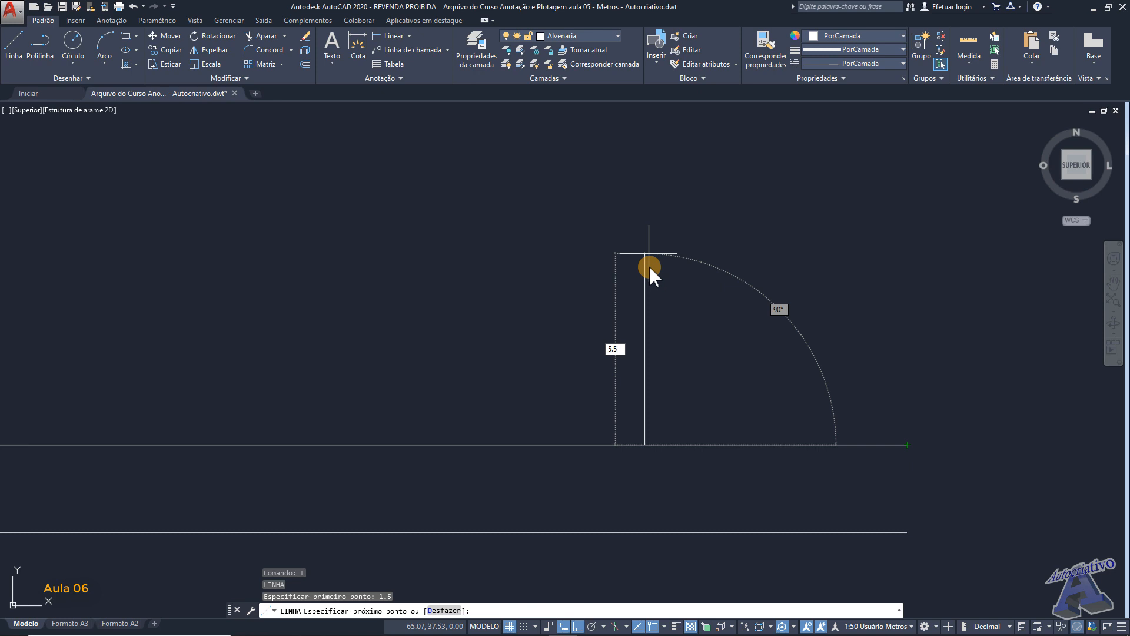
{"action": "key", "text": "Return"}
- Measure along the new vertical line downward from its upper end with DIST
{"action": "key", "text": "Return"}
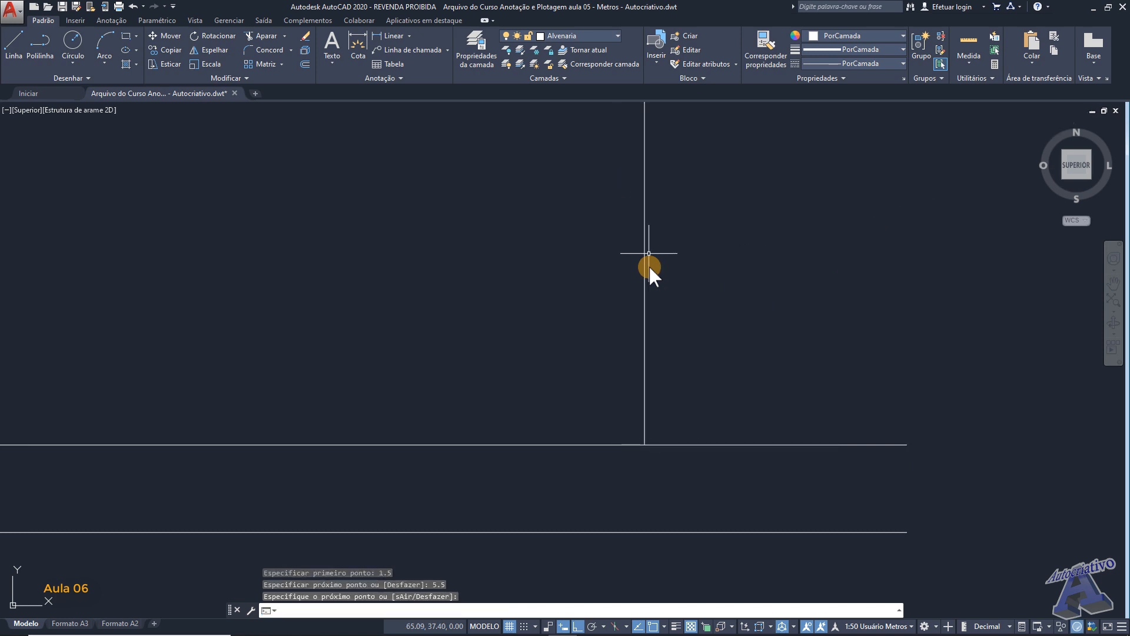
{"action": "scroll", "coordinate": [649, 265], "scroll_direction": "down", "scroll_amount": 2}
{"action": "mouse_move", "coordinate": [672, 220]}
{"action": "middle_mouse_down"}
{"action": "mouse_move", "coordinate": [693, 383]}
{"action": "mouse_move", "coordinate": [744, 353]}
{"action": "mouse_move", "coordinate": [780, 354]}
{"action": "middle_mouse_up"}
{"action": "scroll", "coordinate": [697, 375], "scroll_direction": "down", "scroll_amount": 3}
{"action": "scroll", "coordinate": [736, 358], "scroll_direction": "up", "scroll_amount": 2}
{"action": "type", "text": "dis"}
{"action": "key", "text": "Return"}
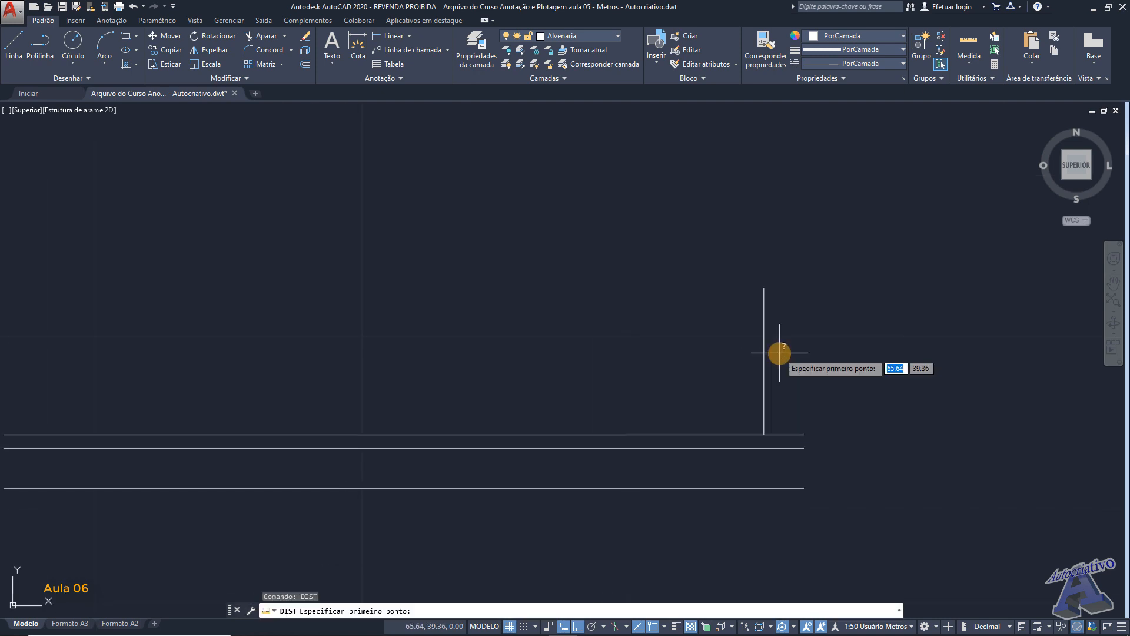
{"action": "left_click", "coordinate": [764, 288]}
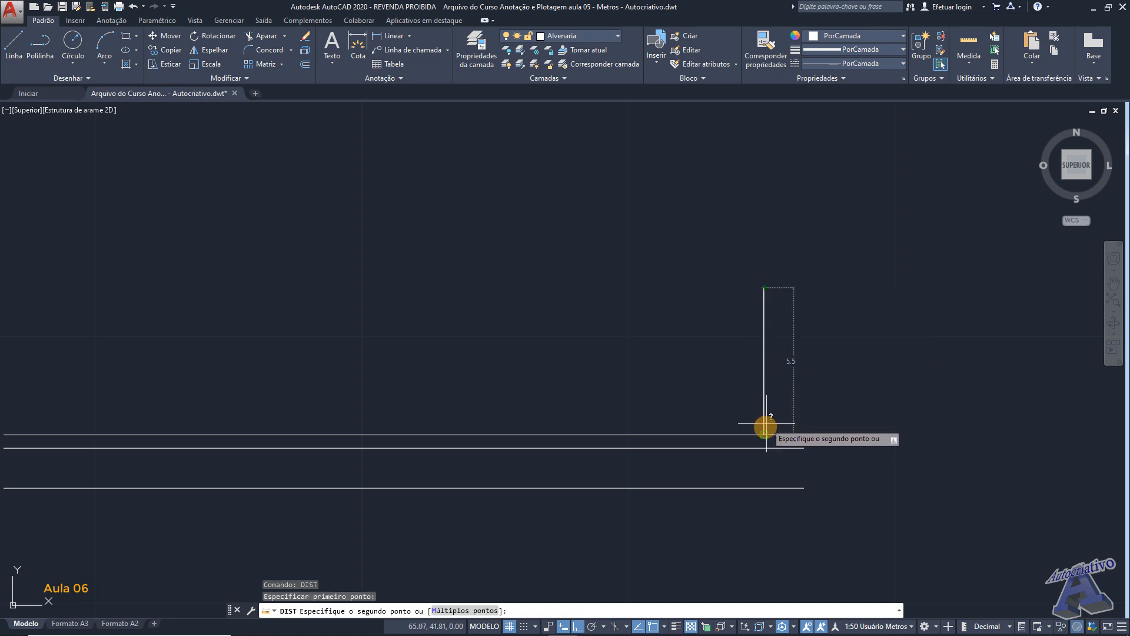
{"action": "left_click", "coordinate": [779, 387]}
{"action": "middle_click_drag", "start_coordinate": [786, 352], "coordinate": [742, 340]}
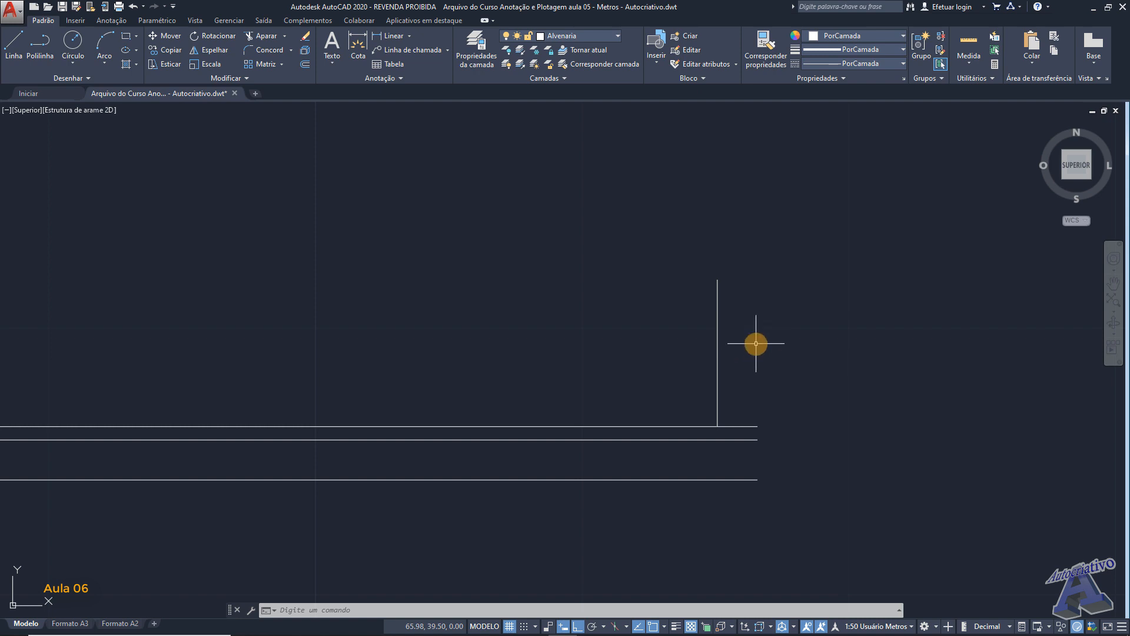
- Calculate 2,85 × 2 in the Windows calculator and close it
{"action": "mouse_move", "coordinate": [566, 634]}
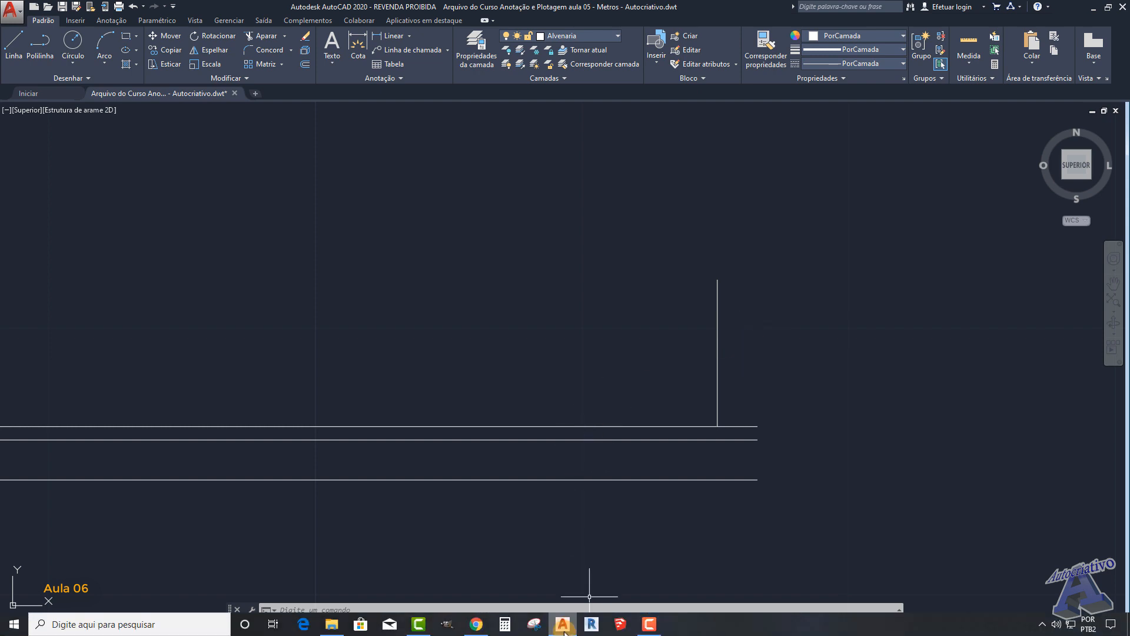
{"action": "left_click", "coordinate": [510, 626]}
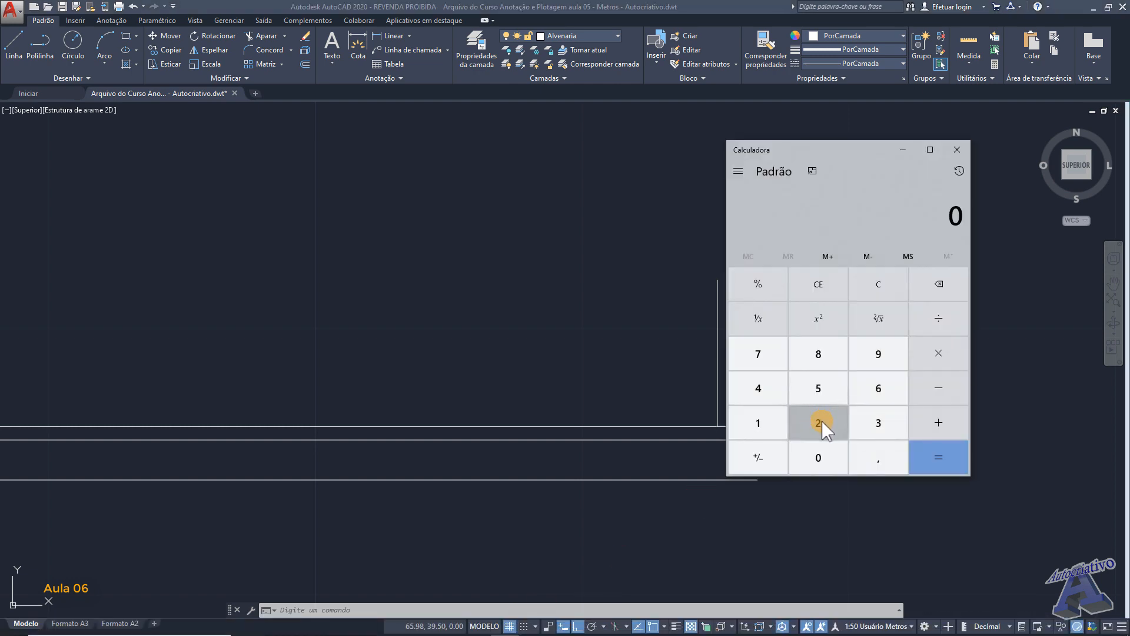
{"action": "left_click", "coordinate": [819, 421]}
{"action": "left_click", "coordinate": [879, 457]}
{"action": "left_click", "coordinate": [818, 355]}
{"action": "left_click", "coordinate": [817, 384]}
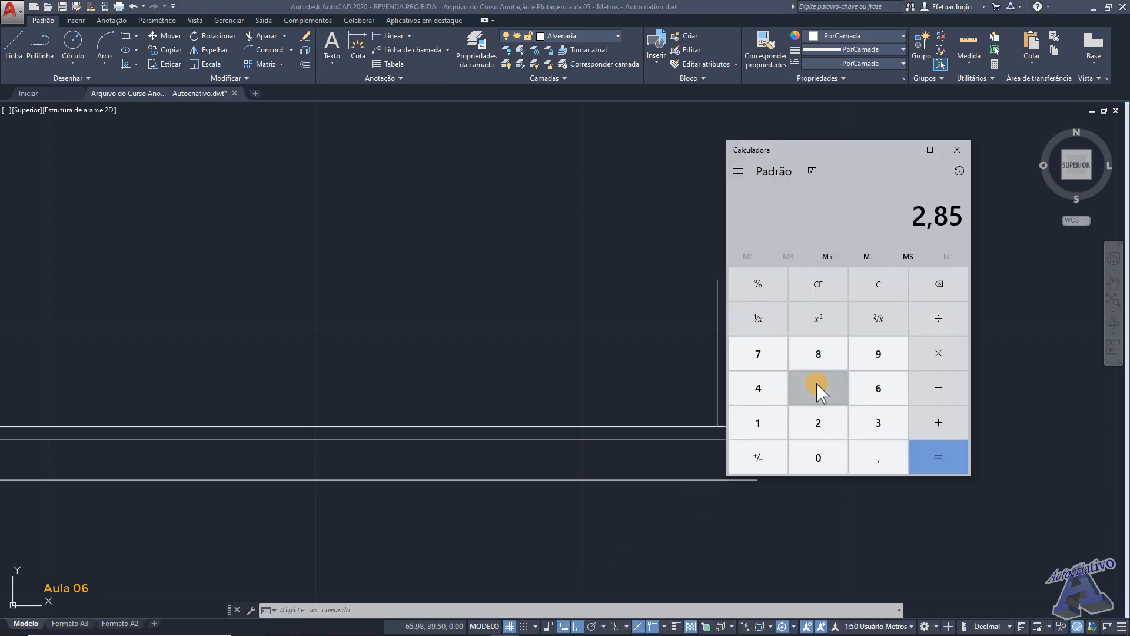
{"action": "left_click", "coordinate": [937, 353]}
{"action": "left_click", "coordinate": [818, 419]}
{"action": "left_click", "coordinate": [924, 454]}
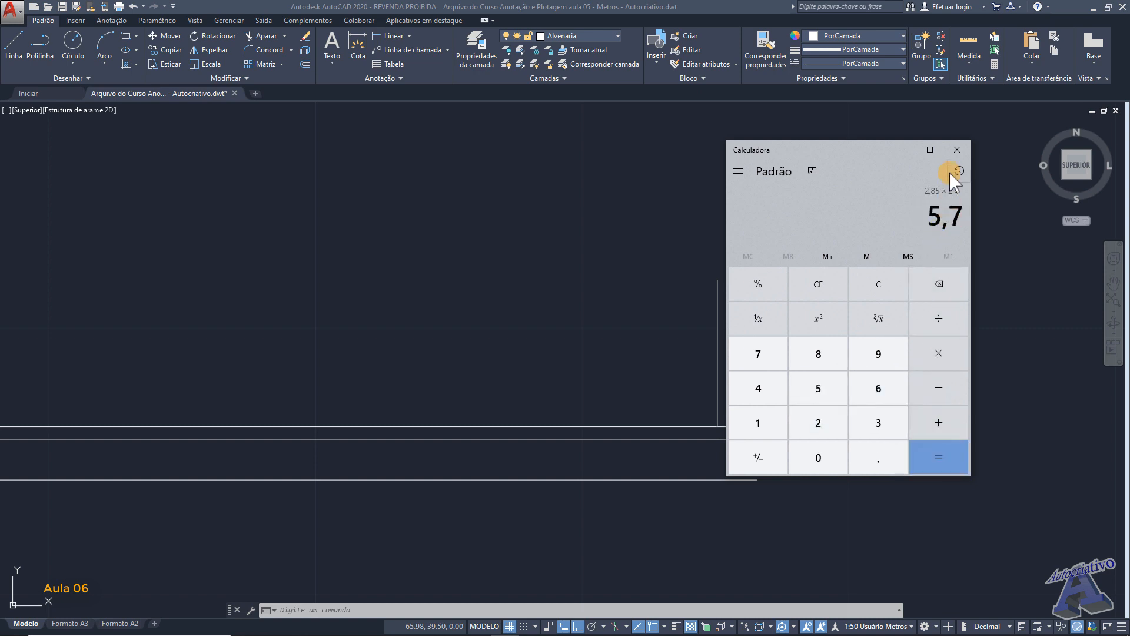
{"action": "left_click", "coordinate": [958, 150]}
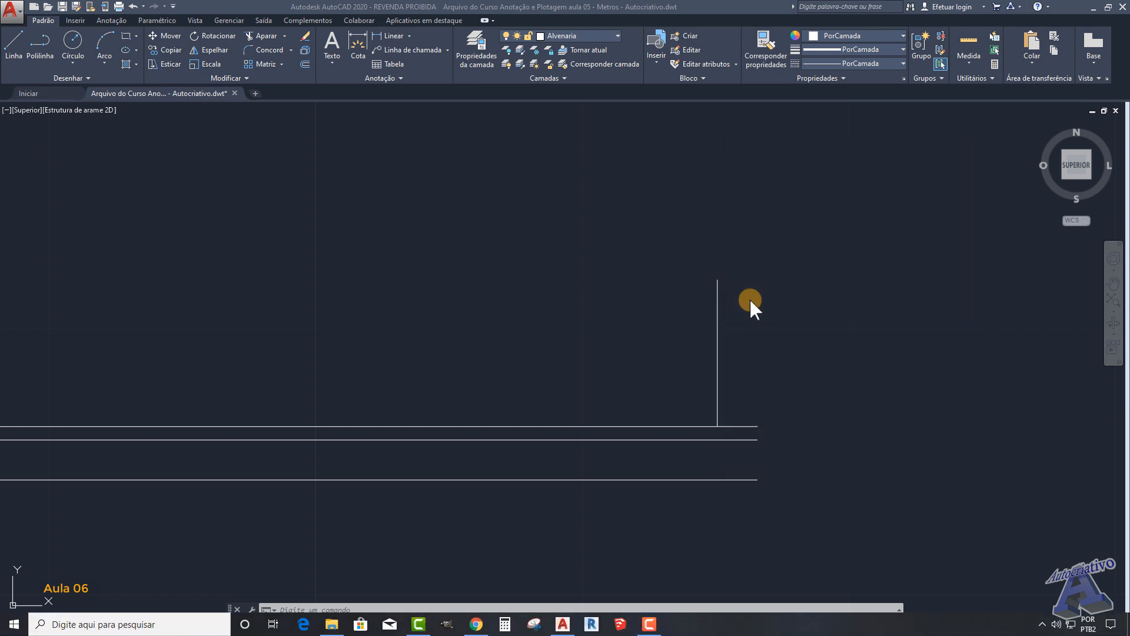
- Draw a horizontal line 5.7 m to the left from the upper end of the vertical line
{"action": "key", "text": "l"}
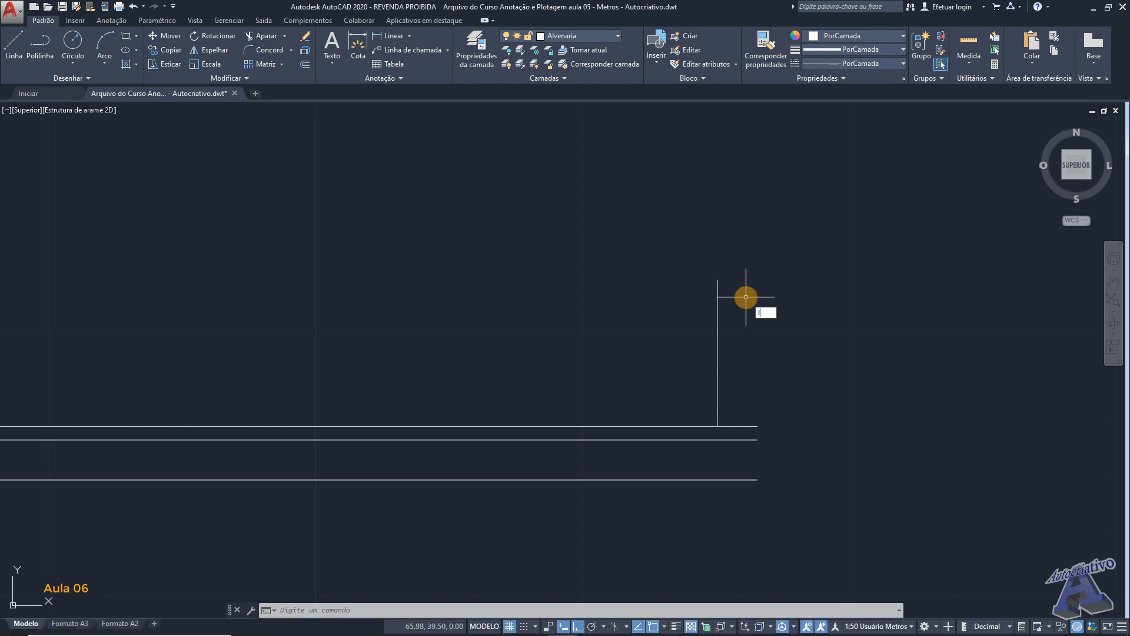
{"action": "key", "text": "Return"}
{"action": "scroll", "coordinate": [746, 297], "scroll_direction": "up", "scroll_amount": 2}
{"action": "left_click", "coordinate": [702, 271]}
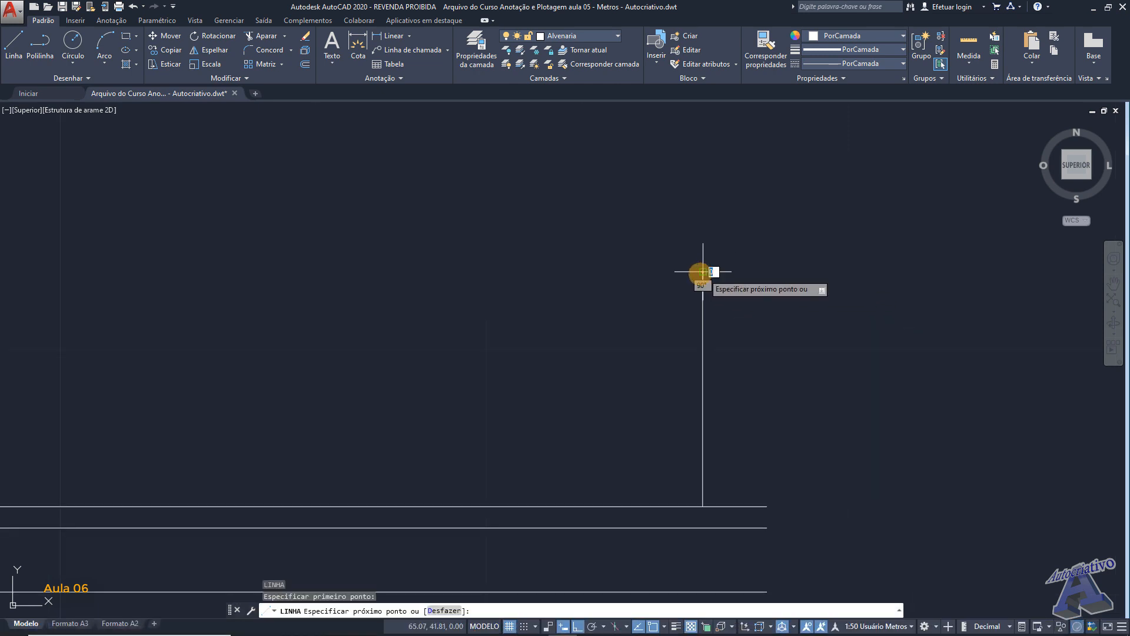
{"action": "type", "text": "5"}
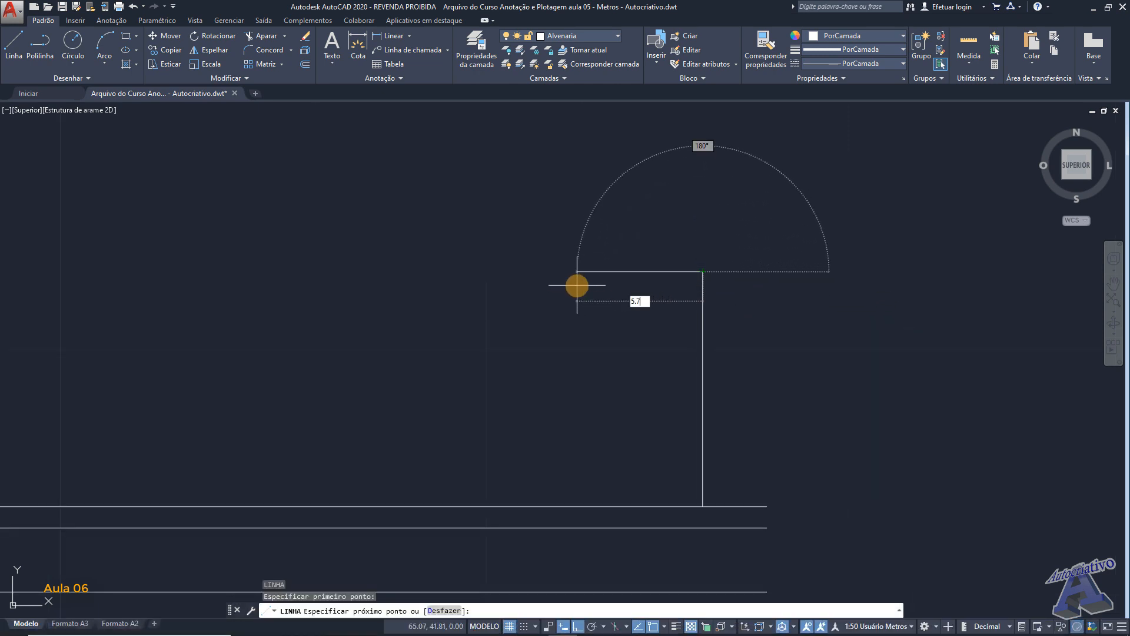
{"action": "type", "text": ".7"}
{"action": "key", "text": "Return"}
- Turn ortho off and continue the line down to the topmost long horizontal line with a perpendicular snap, ending the command
{"action": "middle_click_drag", "start_coordinate": [520, 343], "coordinate": [611, 262]}
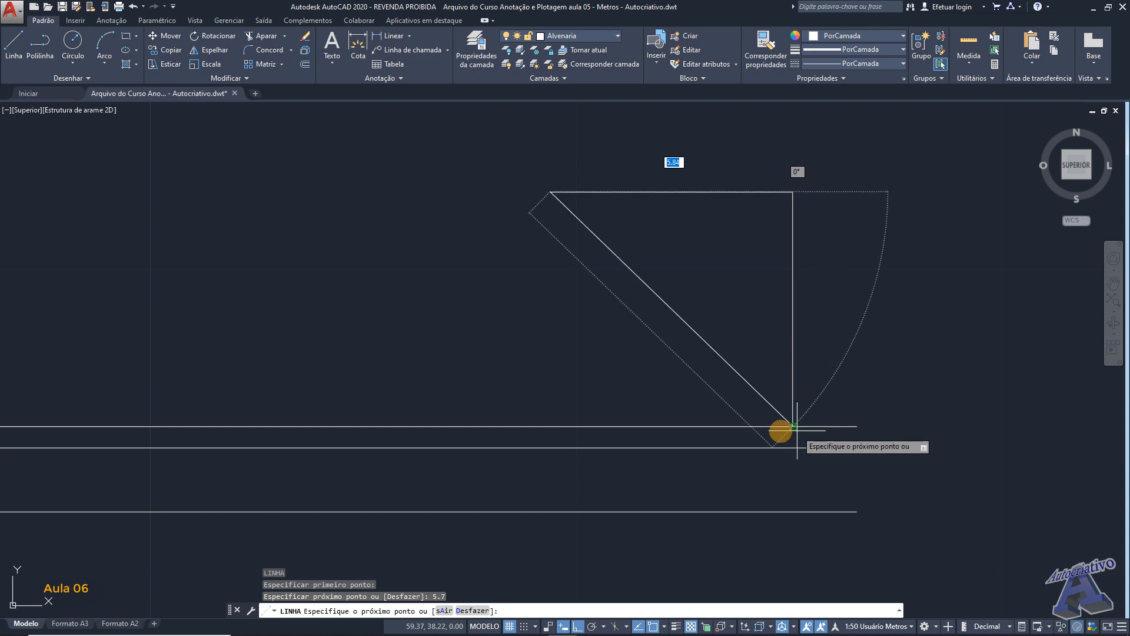
{"action": "middle_click_drag", "start_coordinate": [568, 374], "coordinate": [628, 366]}
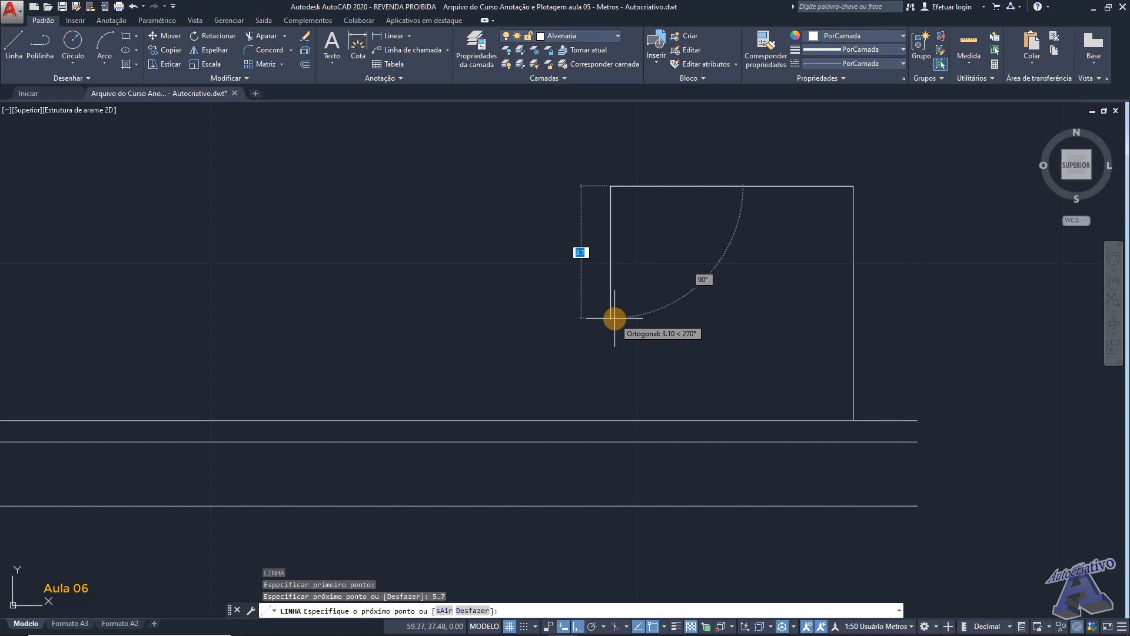
{"action": "scroll", "coordinate": [612, 418], "scroll_direction": "up", "scroll_amount": 2}
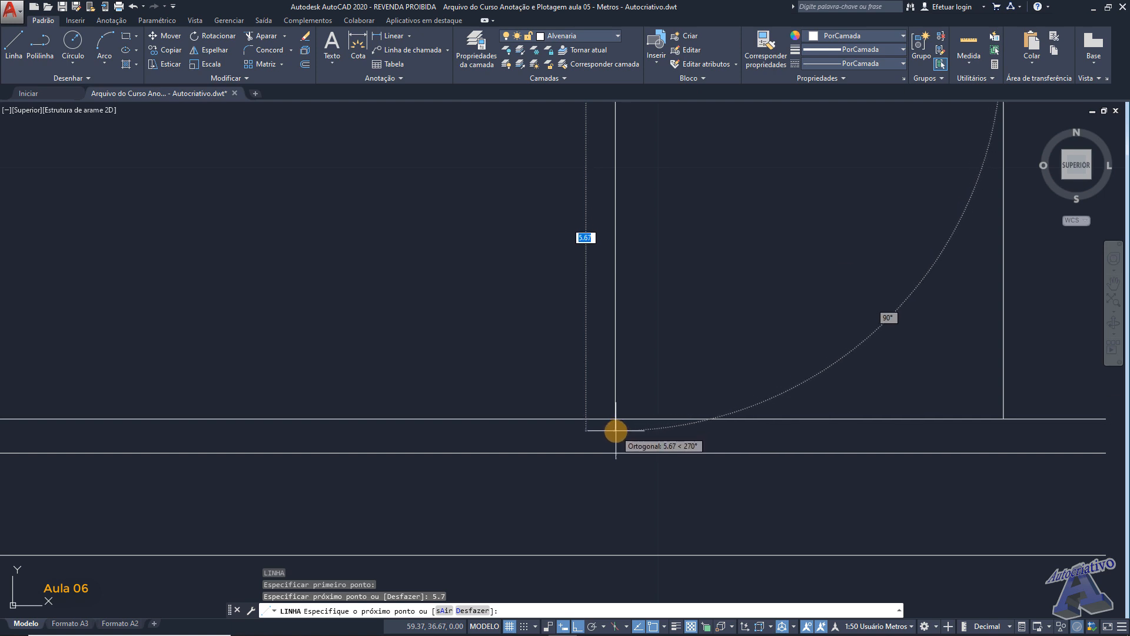
{"action": "scroll", "coordinate": [616, 431], "scroll_direction": "down", "scroll_amount": 2}
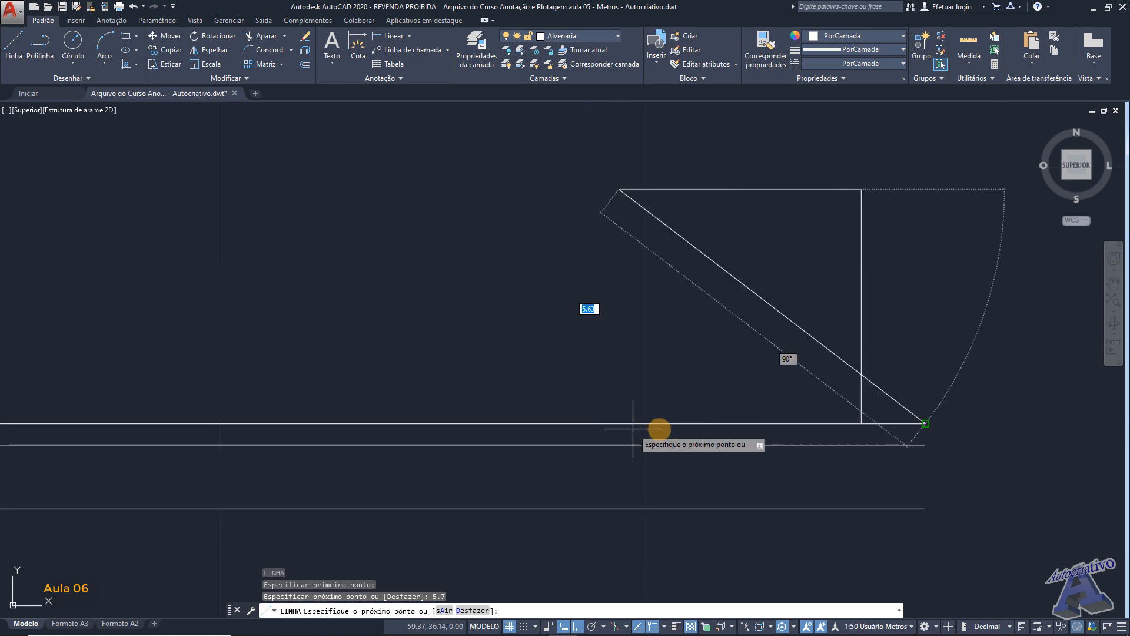
{"action": "scroll", "coordinate": [618, 431], "scroll_direction": "up", "scroll_amount": 2}
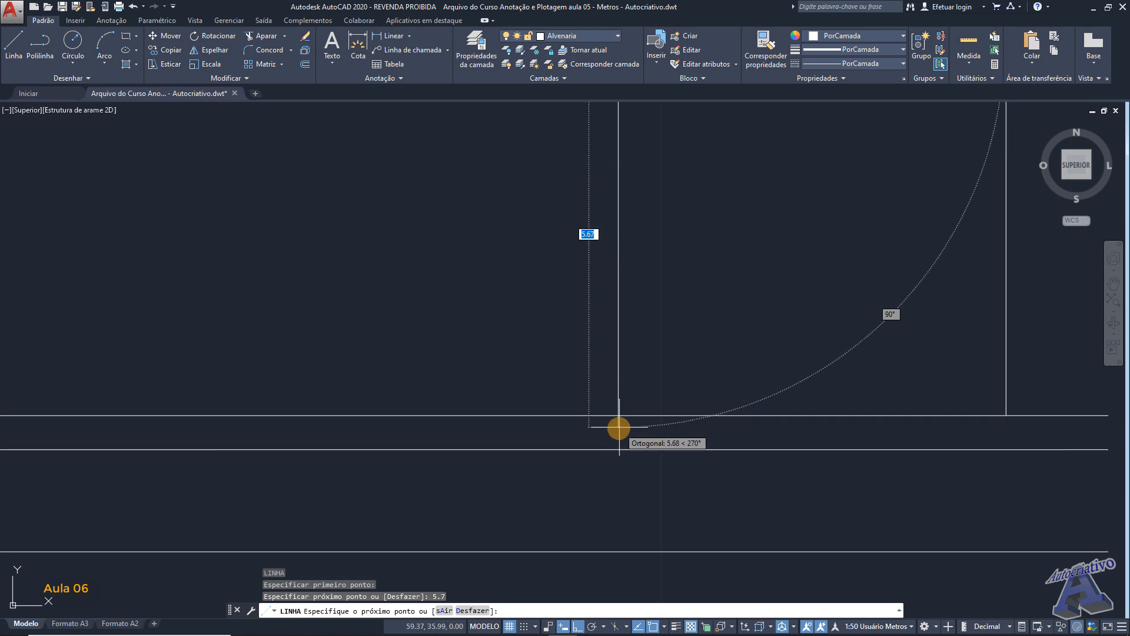
{"action": "key", "text": "F8"}
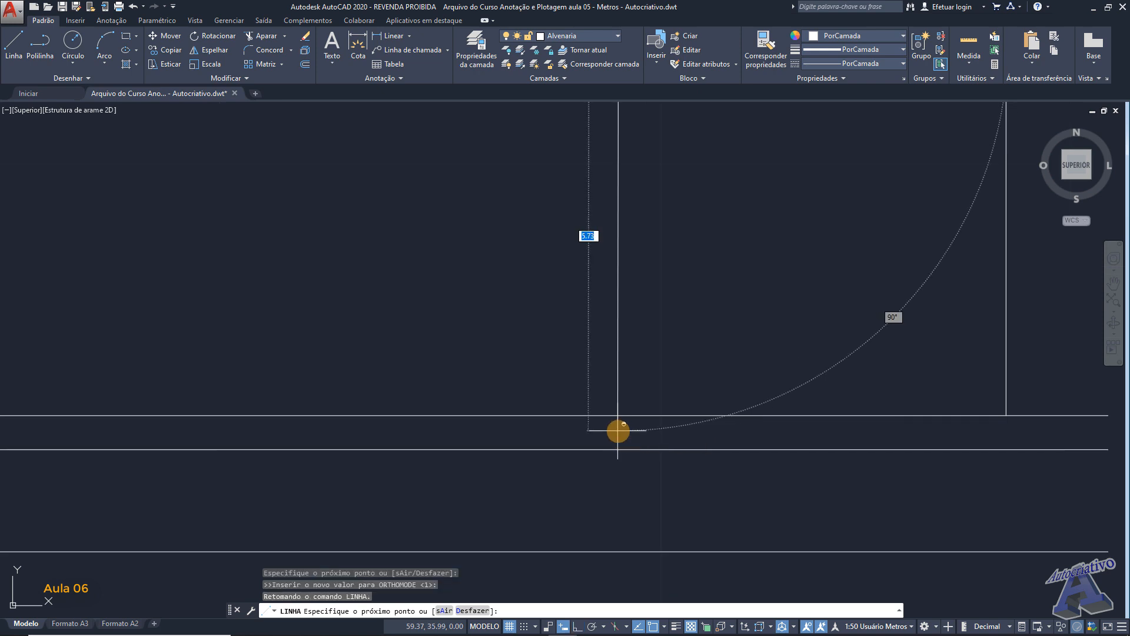
{"action": "right_click", "coordinate": [618, 431], "text": "shift"}
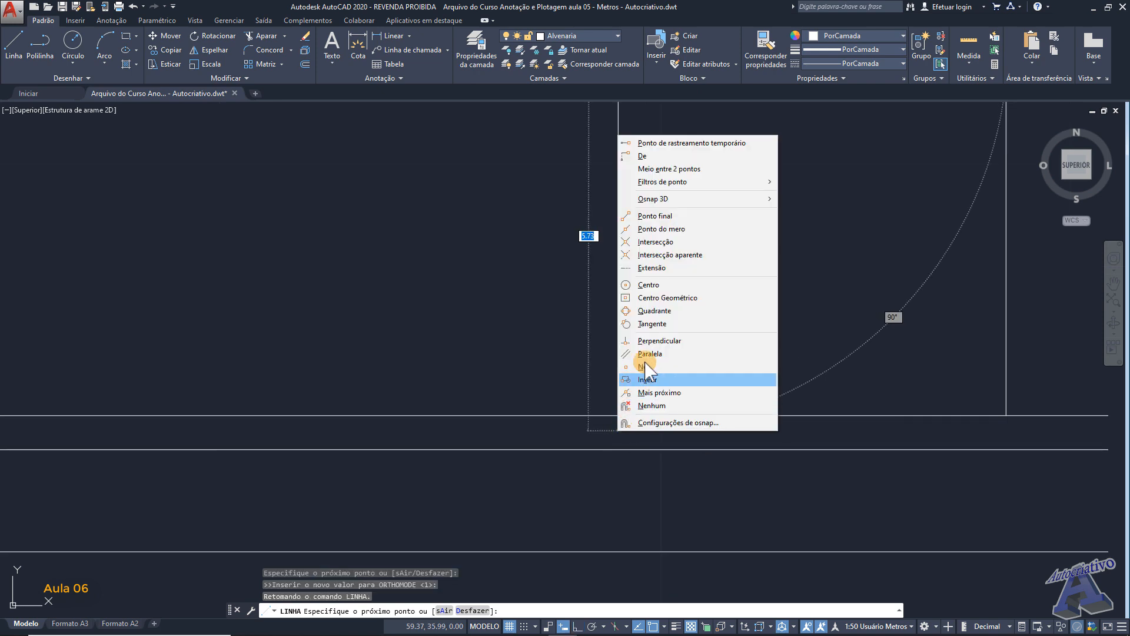
{"action": "left_click", "coordinate": [659, 341]}
{"action": "left_click", "coordinate": [618, 413]}
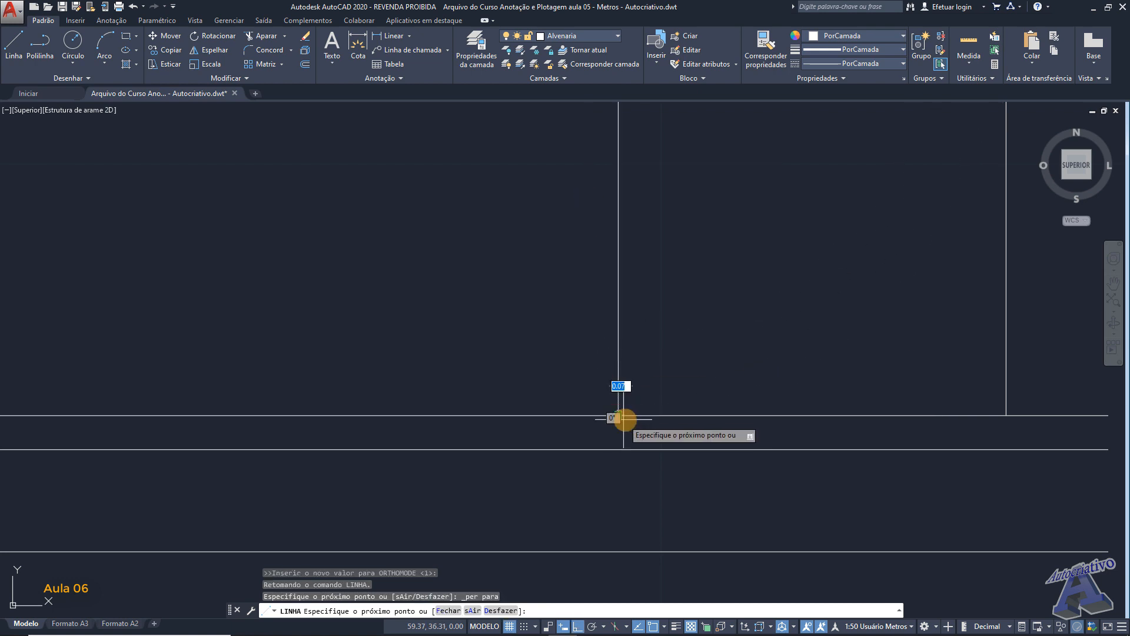
{"action": "key", "text": "Return"}
{"action": "scroll", "coordinate": [699, 361], "scroll_direction": "down", "scroll_amount": 4}
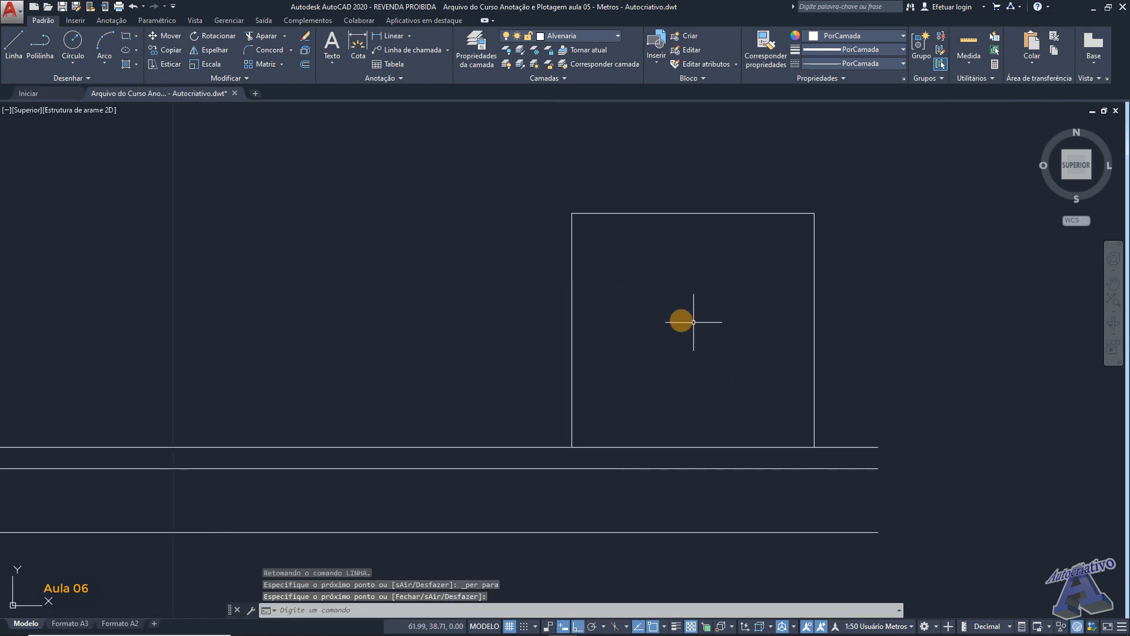
- Draw a rectangle 1.85 m long and 4.4 m wide in the empty space right of the square outline, using the Dimensions option
{"action": "middle_click_drag", "start_coordinate": [733, 329], "coordinate": [491, 323]}
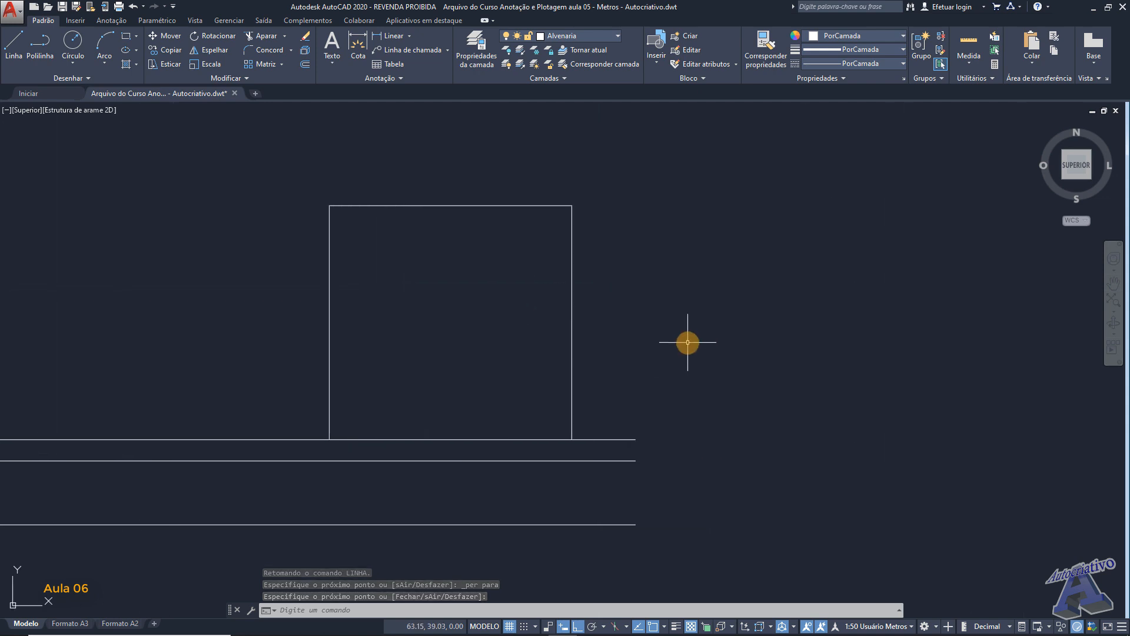
{"action": "type", "text": "ret"}
{"action": "key", "text": "Return"}
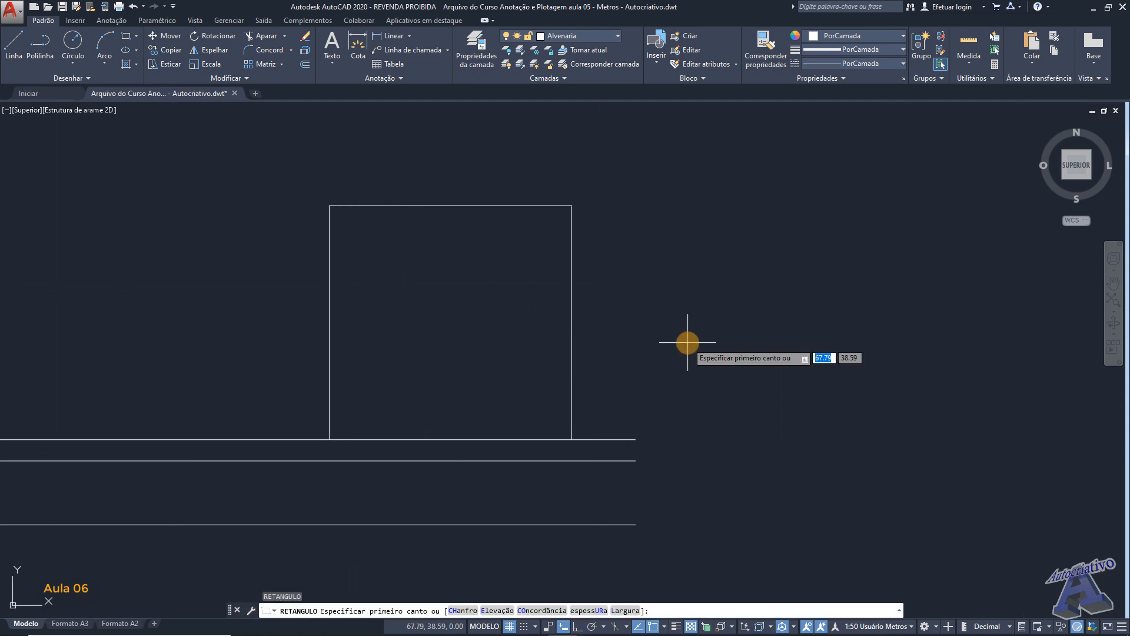
{"action": "left_click", "coordinate": [694, 399]}
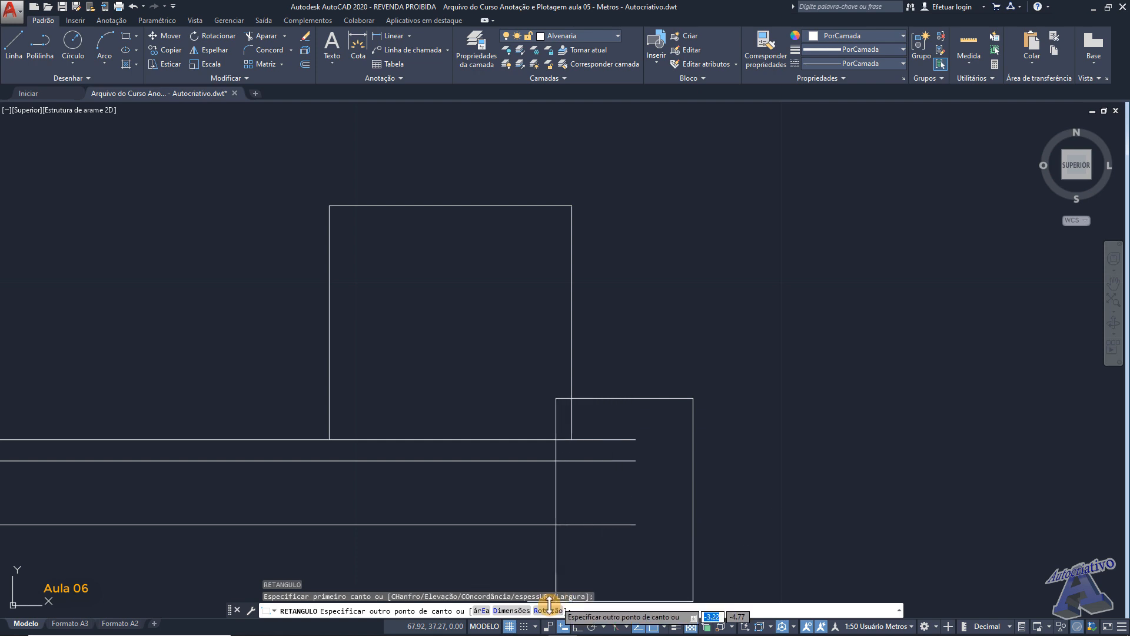
{"action": "left_click", "coordinate": [512, 611]}
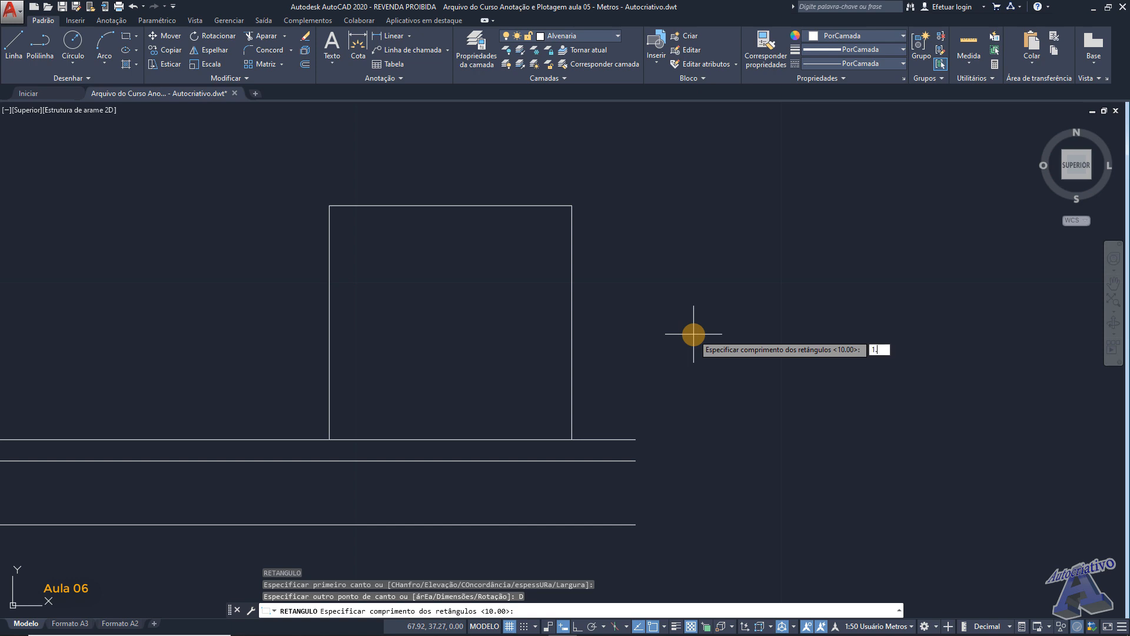
{"action": "key", "text": "Return"}
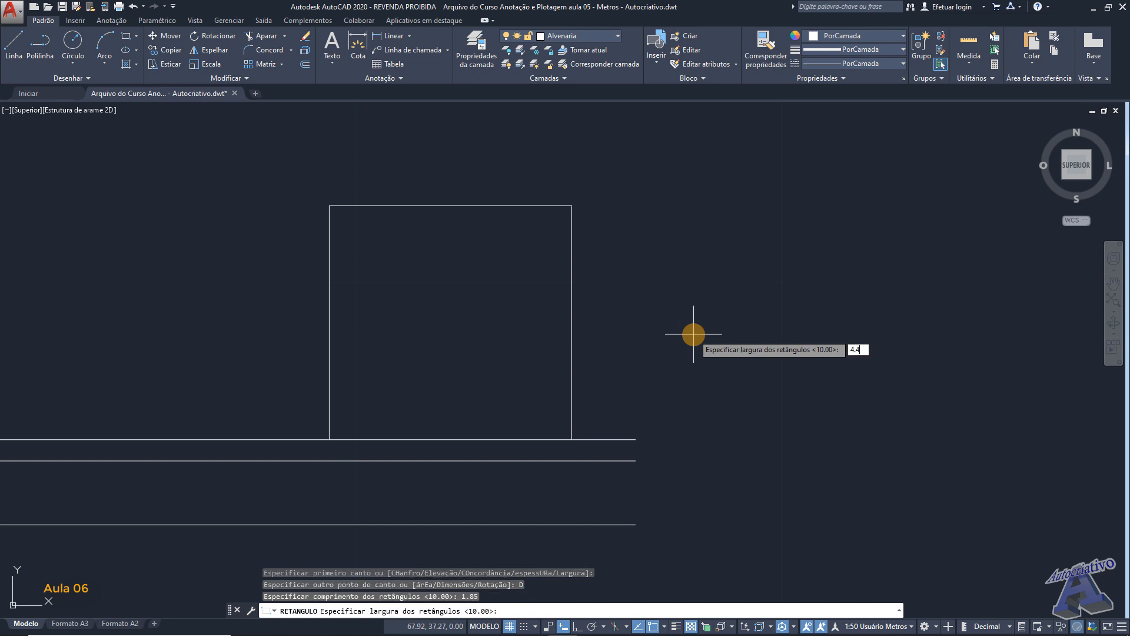
{"action": "key", "text": "Return"}
{"action": "left_click", "coordinate": [714, 328]}
{"action": "middle_click_drag", "start_coordinate": [764, 267], "coordinate": [716, 282]}
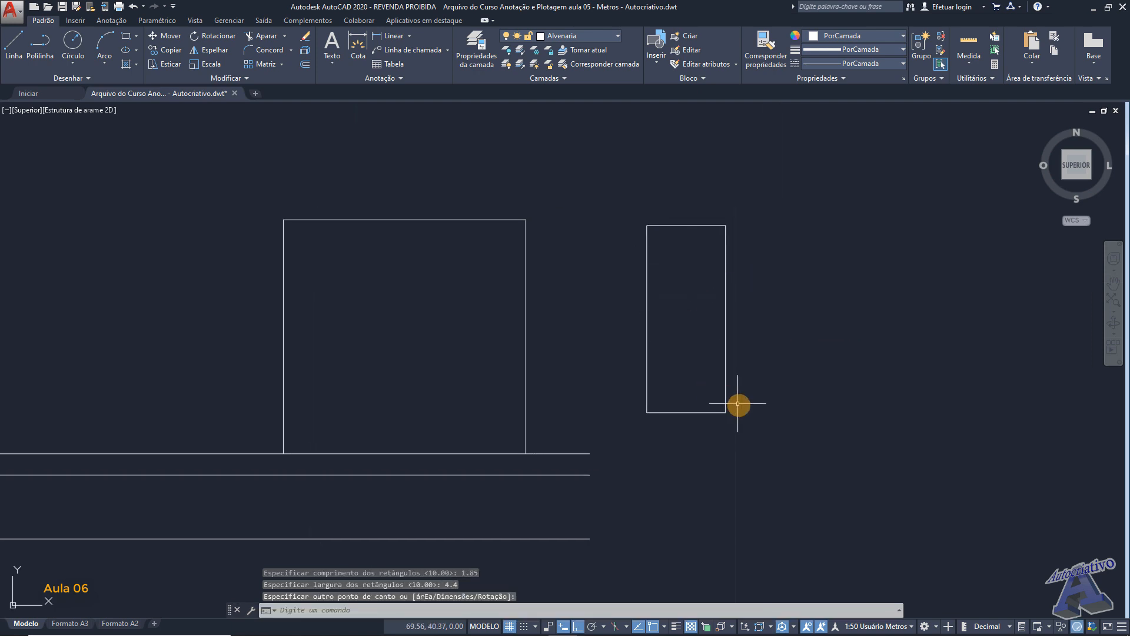
- Move the rectangle by its lower-left corner onto the inner lower-left corner of the square outline
{"action": "left_click", "coordinate": [743, 427]}
{"action": "left_click", "coordinate": [719, 401]}
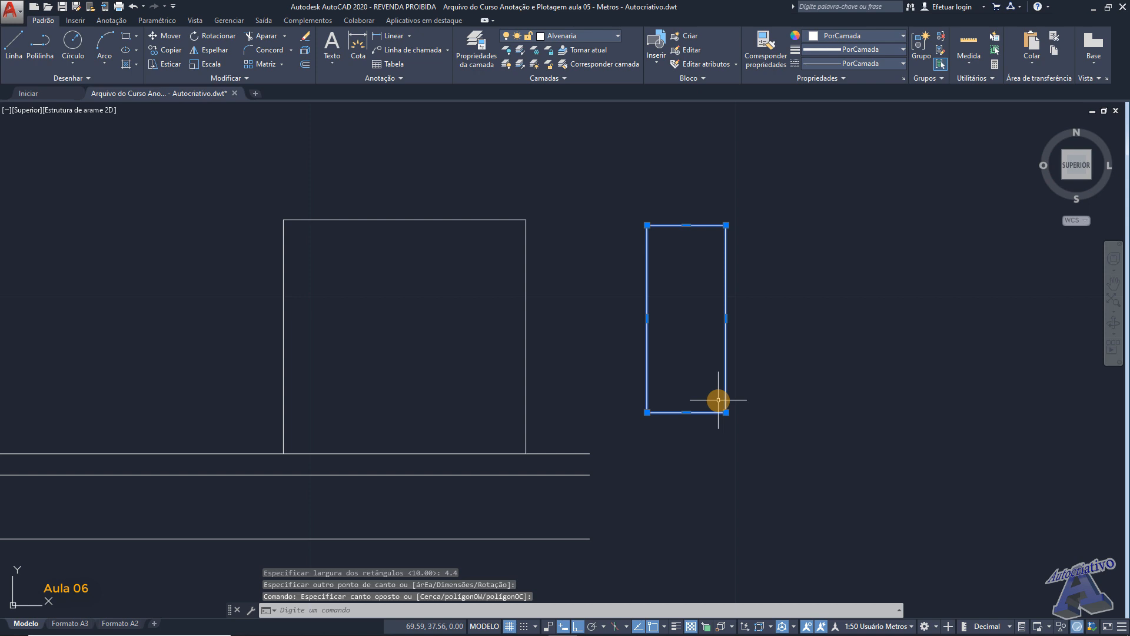
{"action": "key", "text": "Return"}
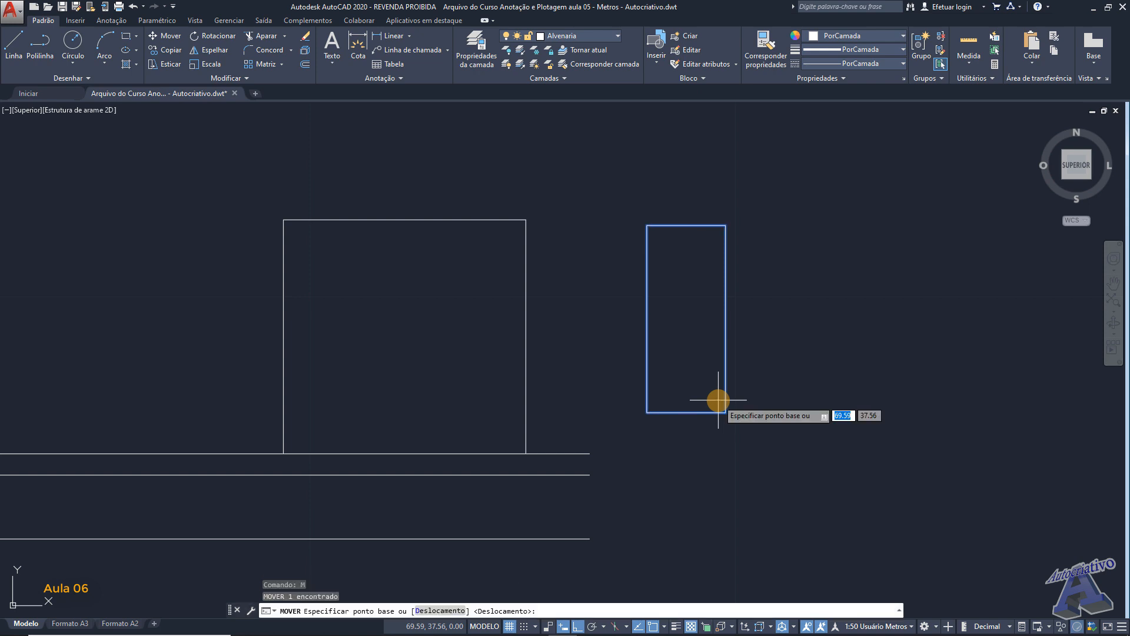
{"action": "left_click", "coordinate": [647, 412]}
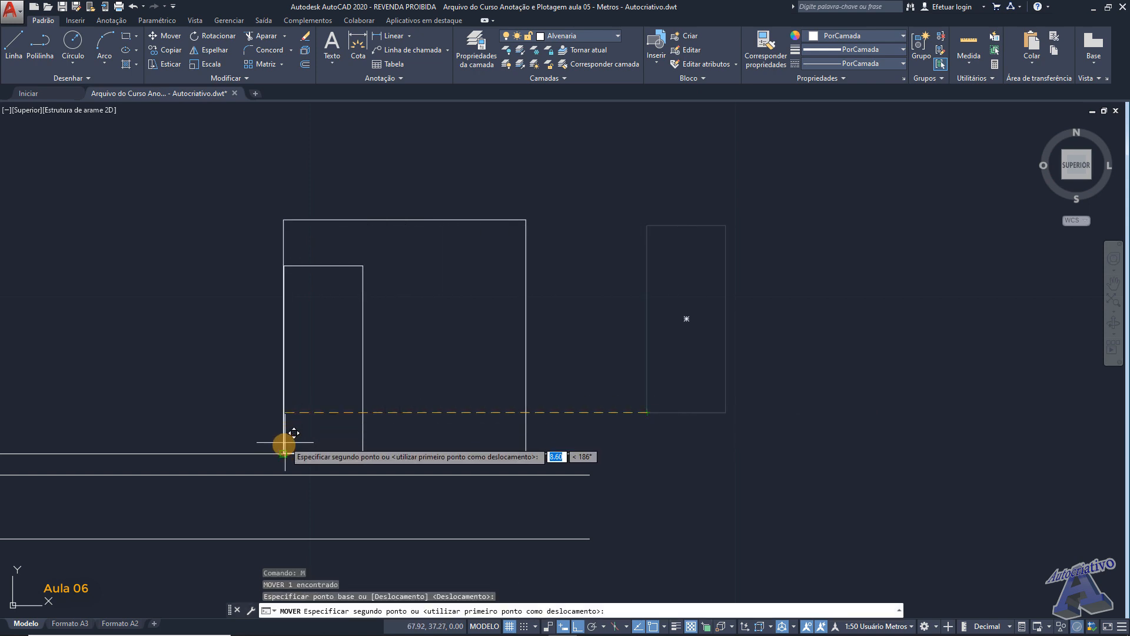
{"action": "middle_click_drag", "start_coordinate": [308, 411], "coordinate": [507, 401]}
{"action": "scroll", "coordinate": [430, 372], "scroll_direction": "up", "scroll_amount": 1}
{"action": "left_click", "coordinate": [395, 446]}
- Move the rectangle 0.5 m to the right, away from the outline's left wall line
{"action": "left_click", "coordinate": [624, 386]}
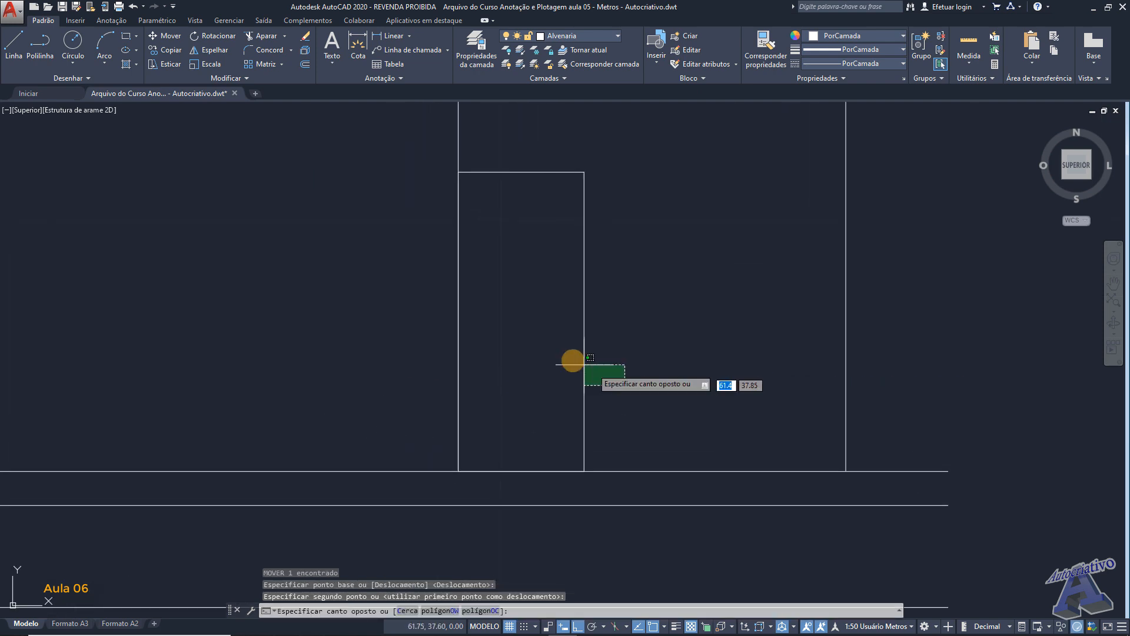
{"action": "left_click", "coordinate": [558, 352]}
{"action": "middle_click_drag", "start_coordinate": [557, 343], "coordinate": [594, 347]}
{"action": "type", "text": "m"}
{"action": "key", "text": "Return"}
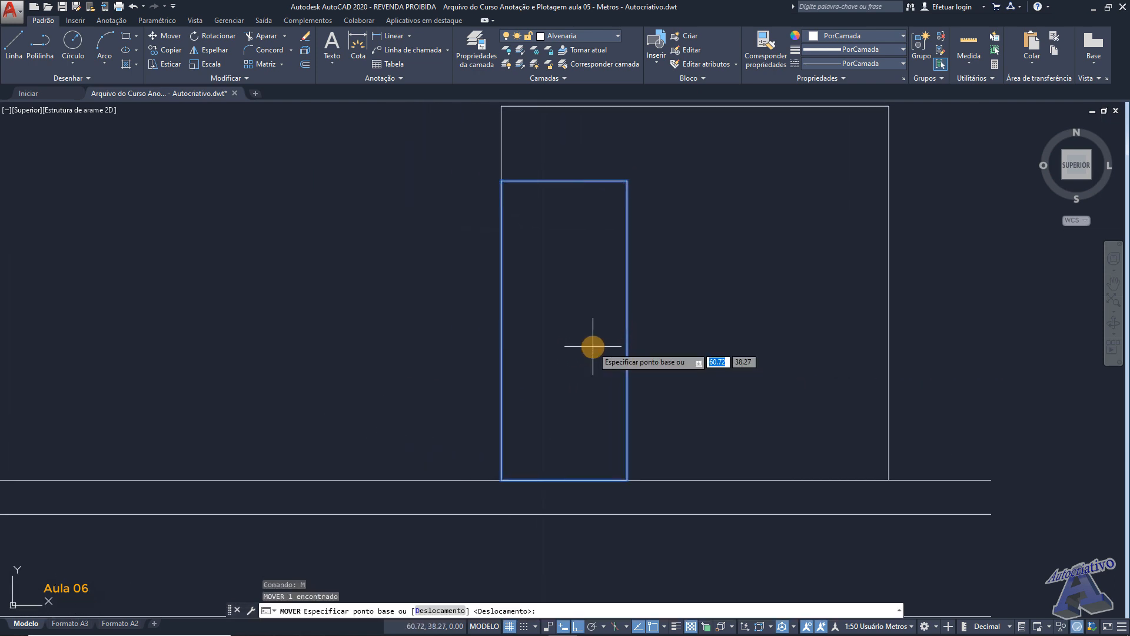
{"action": "left_click", "coordinate": [575, 347]}
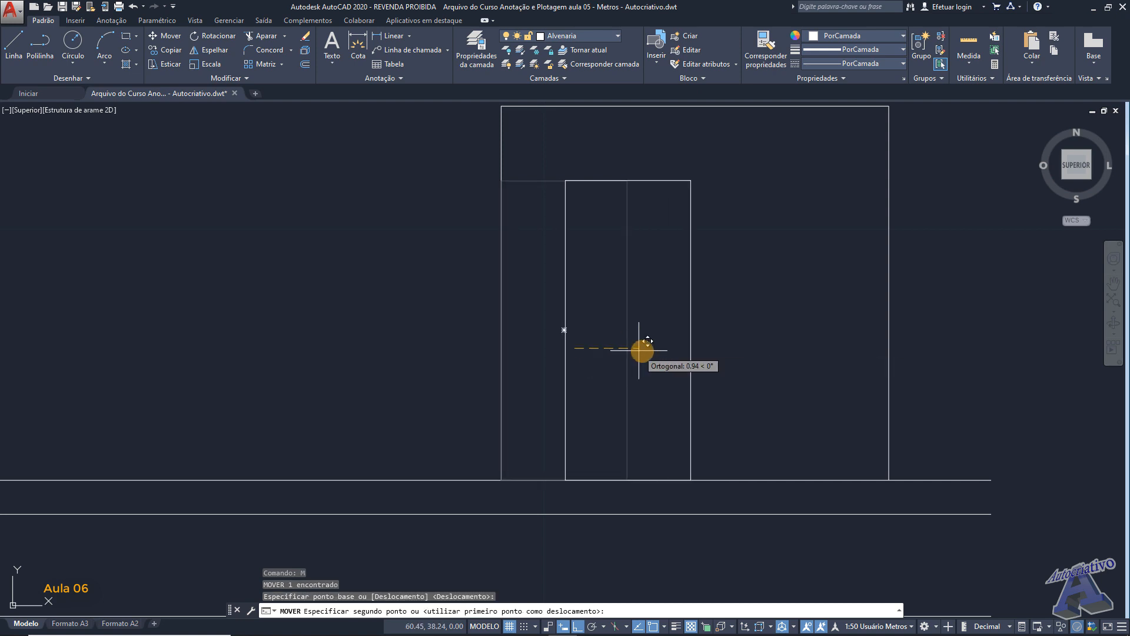
{"action": "type", "text": ".5"}
{"action": "key", "text": "Return"}
- Move the rectangle 0.5 m upward, away from the horizontal wall line below it
{"action": "left_click", "coordinate": [699, 353]}
{"action": "left_click", "coordinate": [650, 310]}
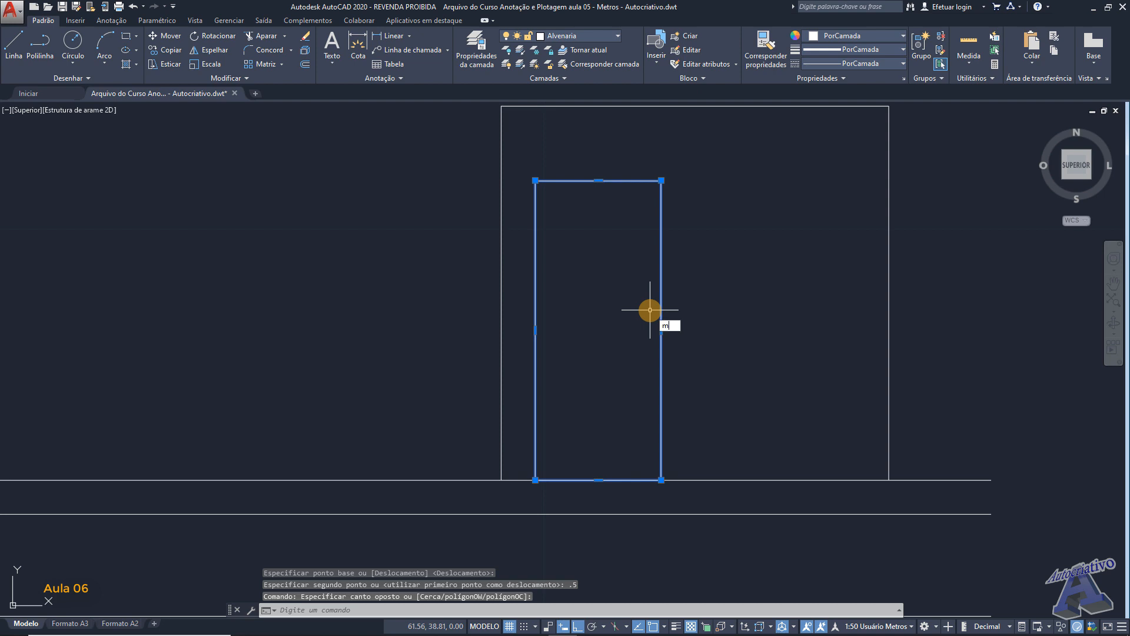
{"action": "type", "text": "m"}
{"action": "key", "text": "Return"}
{"action": "left_click", "coordinate": [629, 365]}
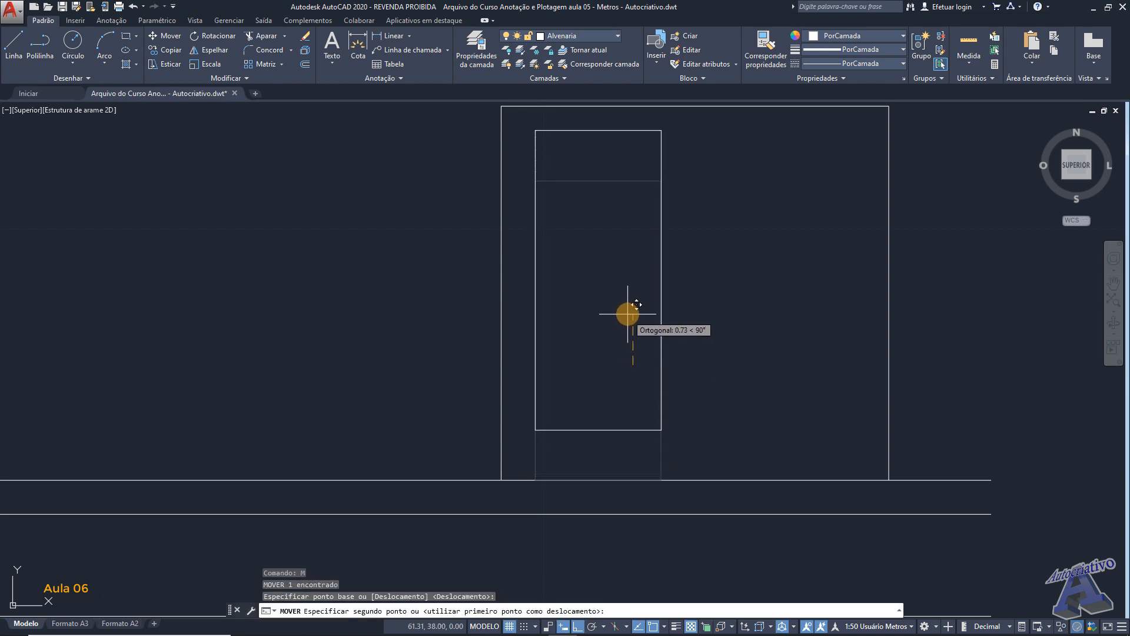
{"action": "type", "text": ".5"}
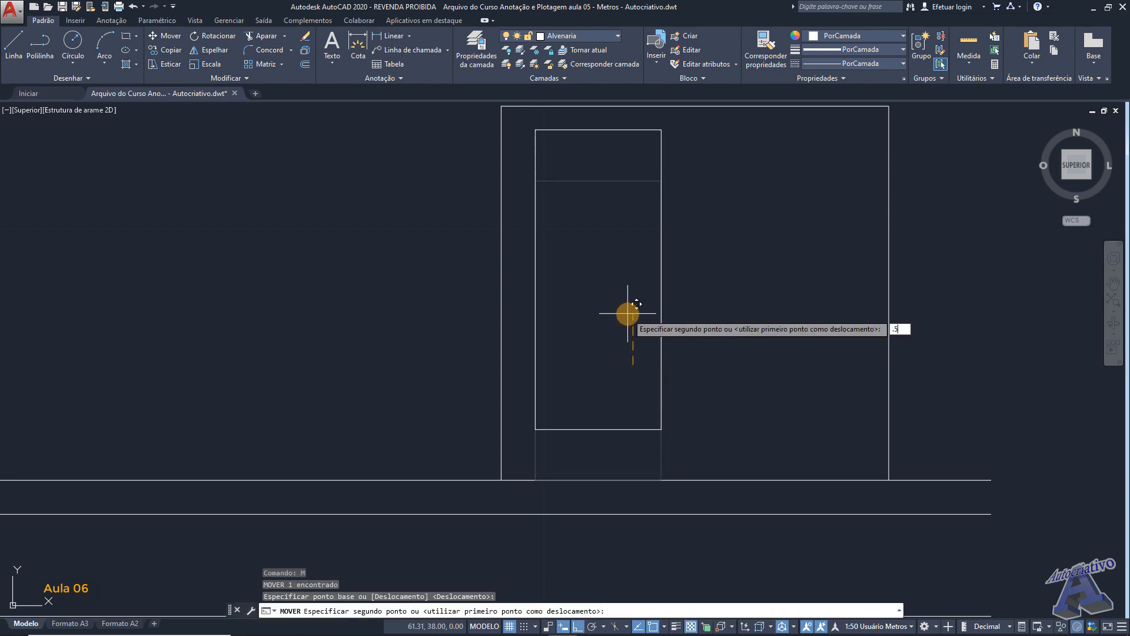
{"action": "key", "text": "Return"}
- Measure the perpendicular distance from the rectangle's upper-right corner to the square outline's top line
{"action": "middle_click_drag", "start_coordinate": [619, 284], "coordinate": [648, 333]}
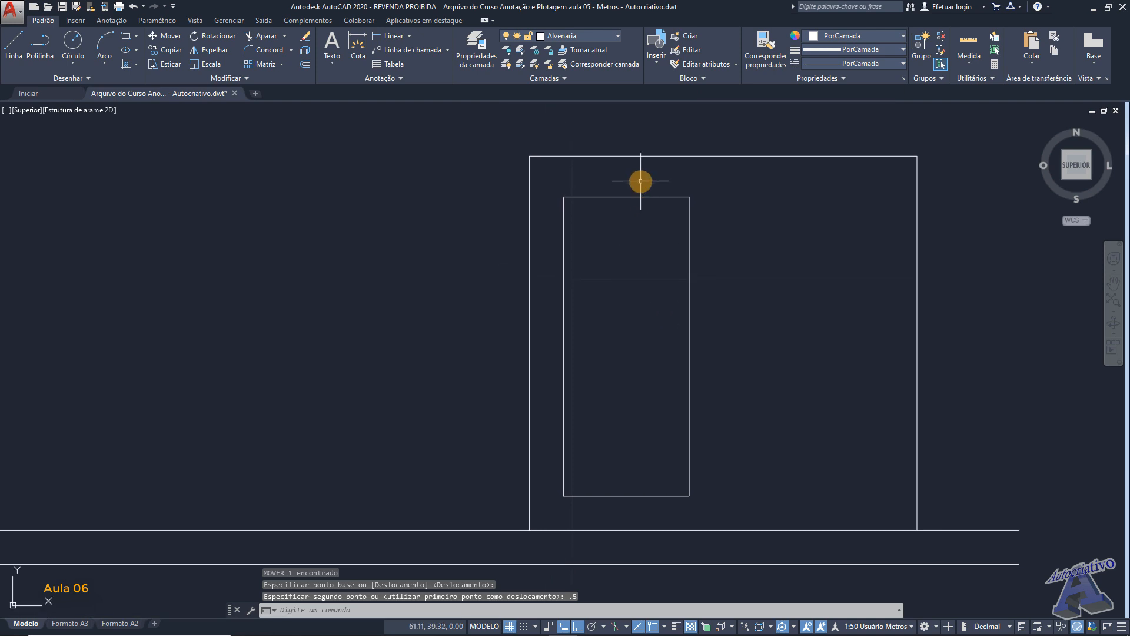
{"action": "type", "text": "dist"}
{"action": "key", "text": "Return"}
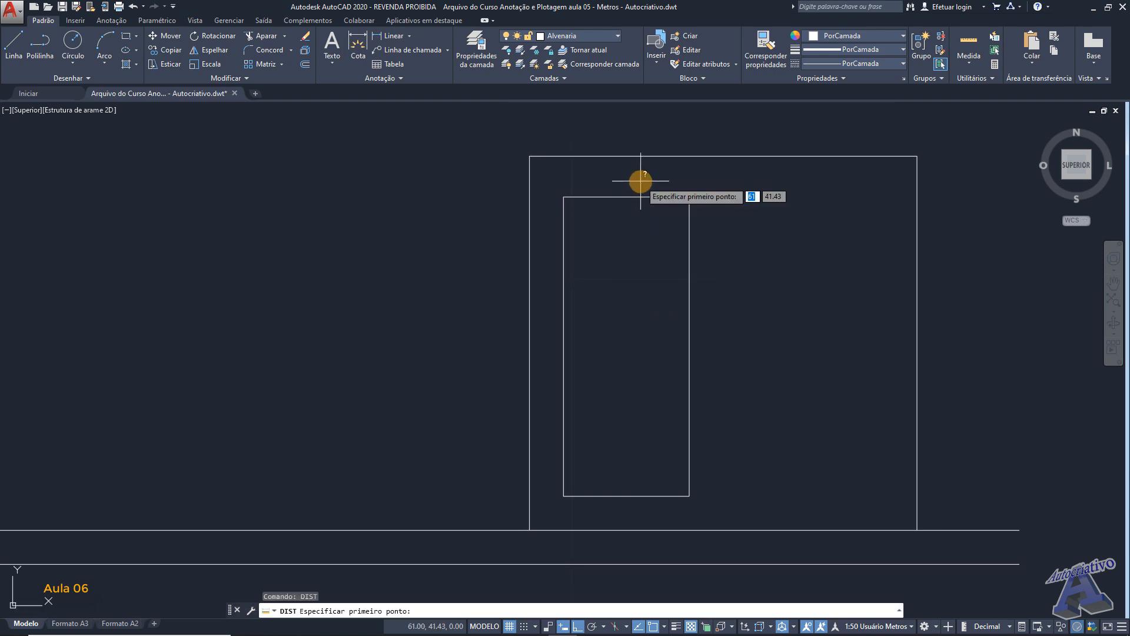
{"action": "left_click", "coordinate": [689, 197]}
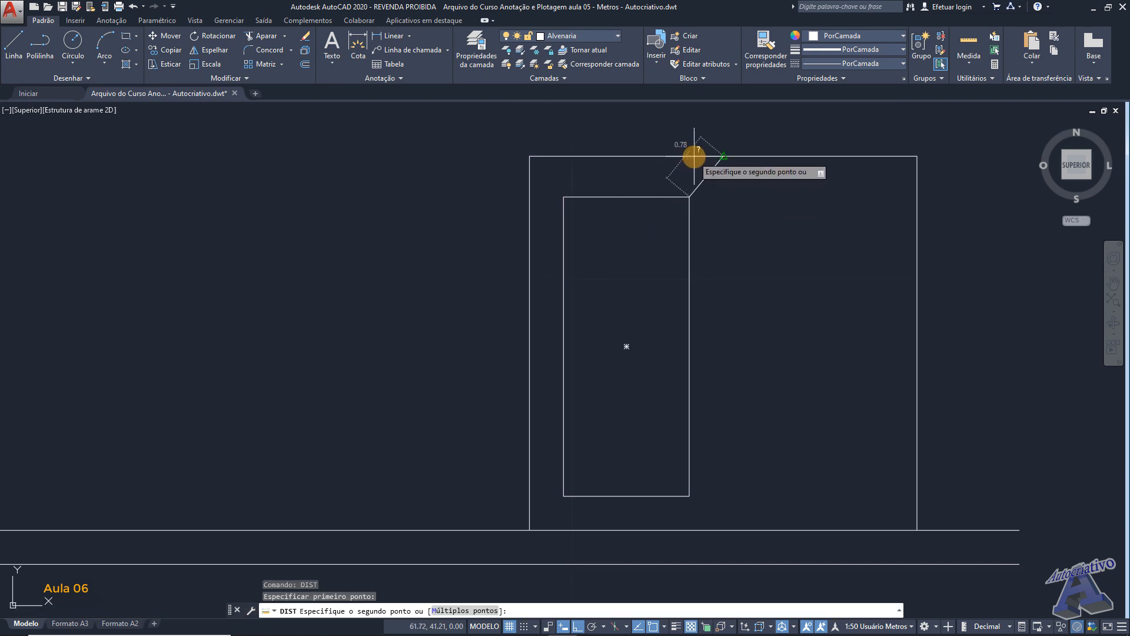
{"action": "right_click", "coordinate": [692, 158], "text": "shift"}
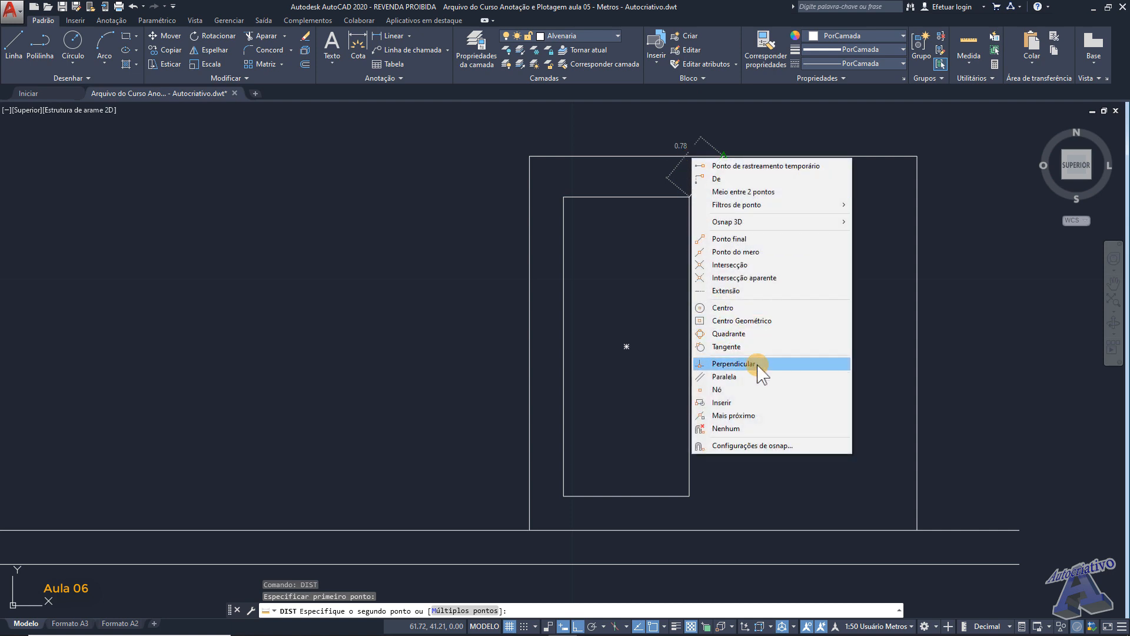
{"action": "left_click", "coordinate": [726, 363]}
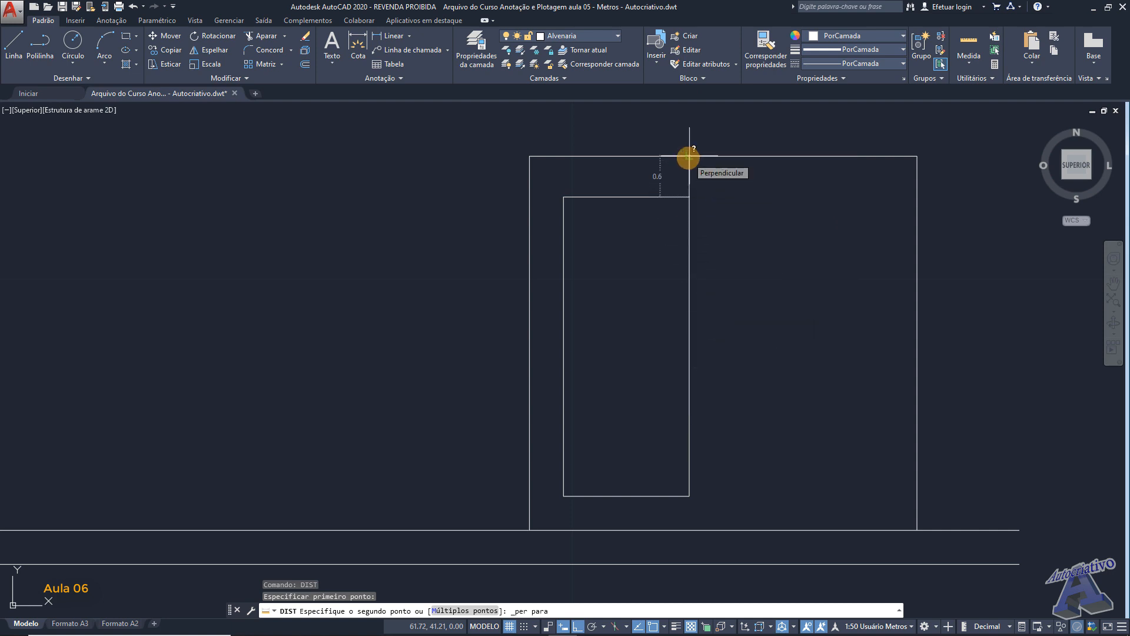
{"action": "left_click", "coordinate": [689, 158]}
- Measure the perpendicular distance from the rectangle's lower-right corner to the horizontal wall line below it
{"action": "middle_click_drag", "start_coordinate": [693, 330], "coordinate": [643, 246]}
{"action": "scroll", "coordinate": [629, 412], "scroll_direction": "up", "scroll_amount": 3}
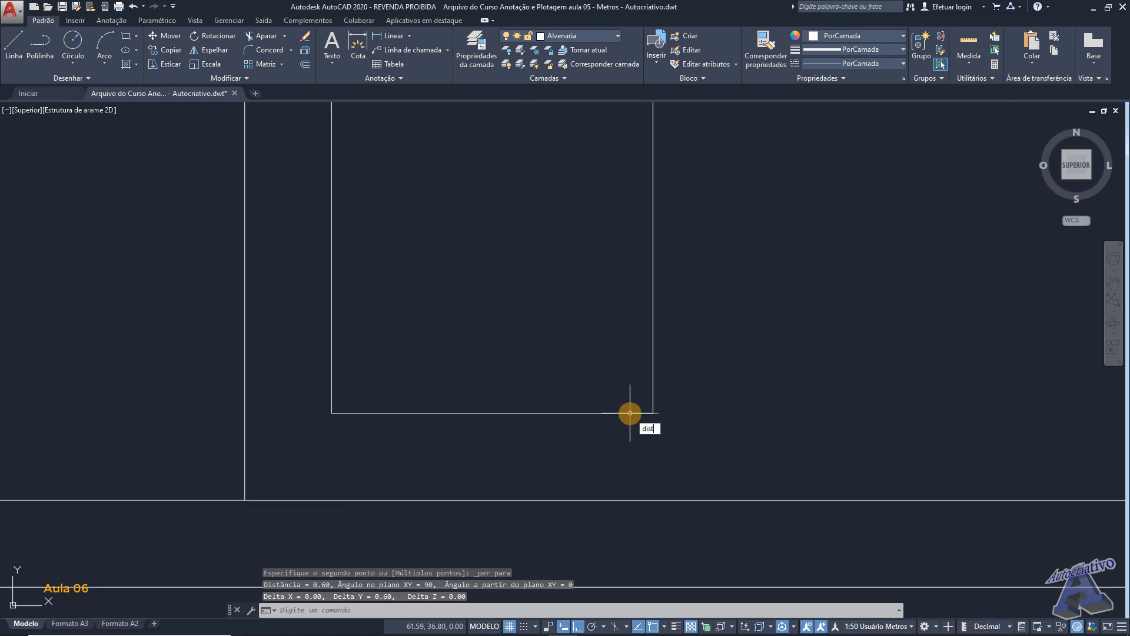
{"action": "key", "text": "Return"}
{"action": "left_click", "coordinate": [653, 413]}
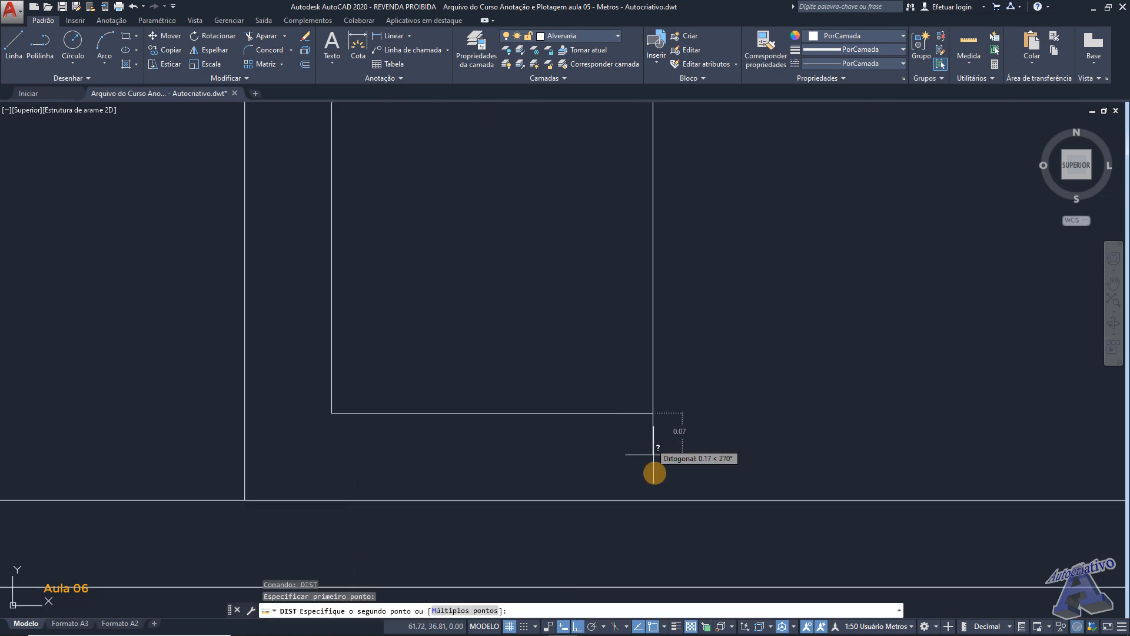
{"action": "right_click", "coordinate": [651, 500], "text": "shift"}
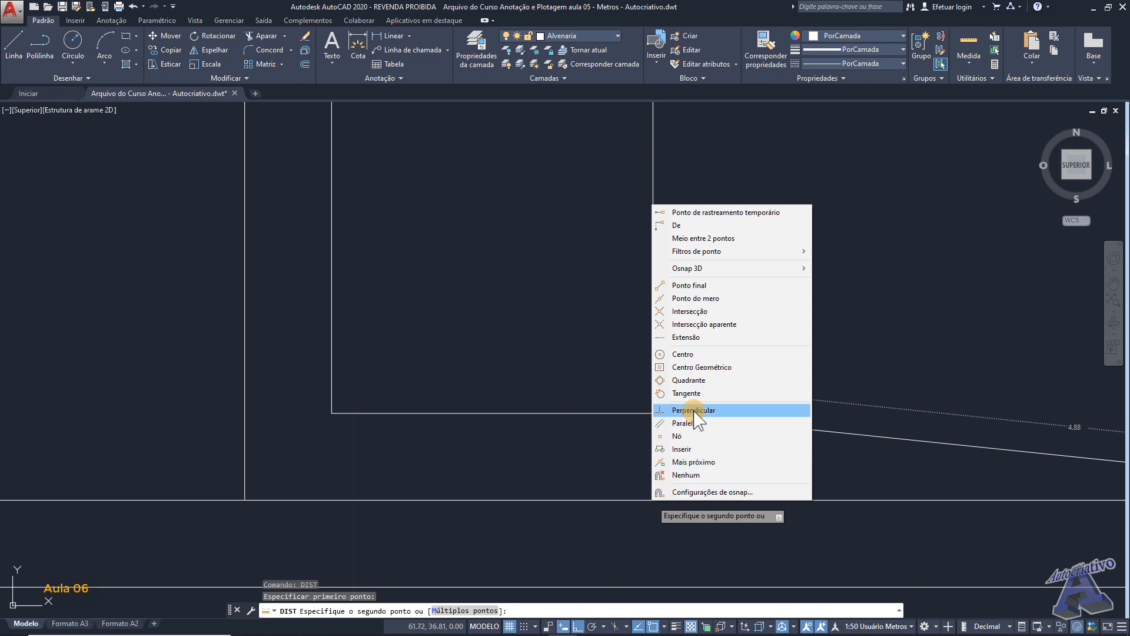
{"action": "left_click", "coordinate": [694, 410]}
{"action": "left_click", "coordinate": [658, 500]}
- Measure the perpendicular distance from the rectangle's lower-left corner toward the square outline's left wall line
{"action": "scroll", "coordinate": [669, 438], "scroll_direction": "down", "scroll_amount": 4}
{"action": "middle_click_drag", "start_coordinate": [605, 382], "coordinate": [652, 409]}
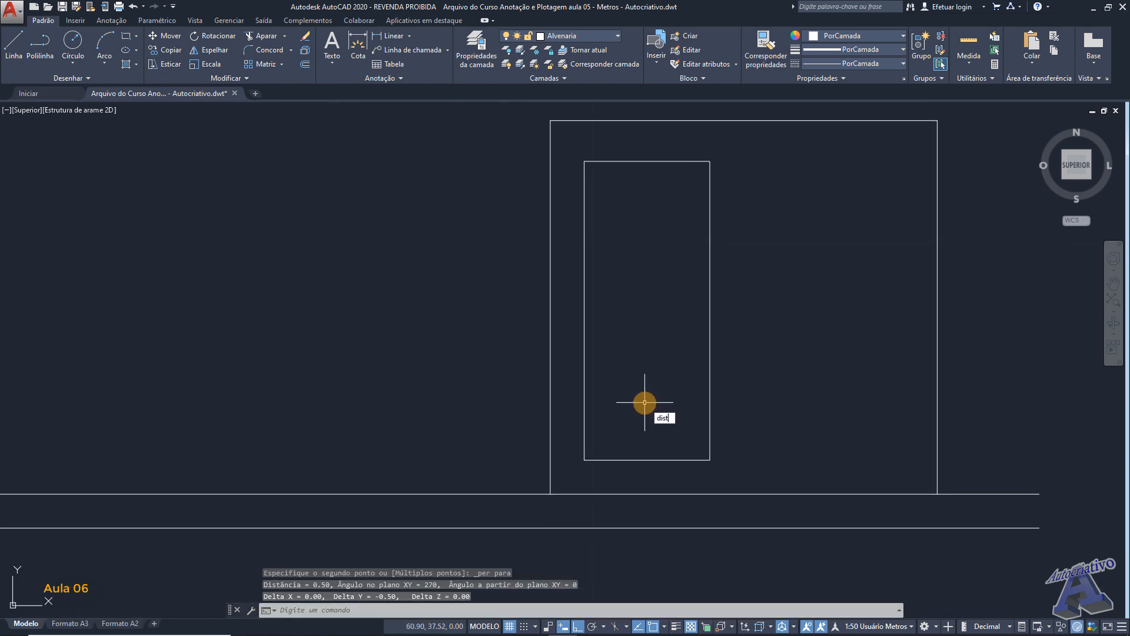
{"action": "key", "text": "Return"}
{"action": "left_click", "coordinate": [585, 459]}
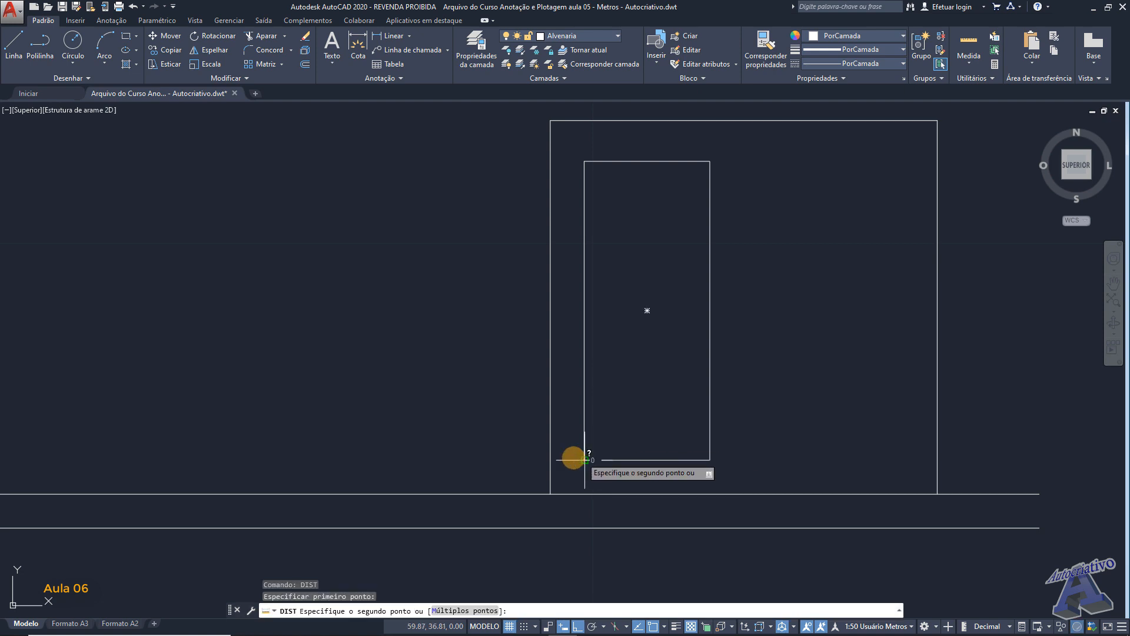
{"action": "right_click", "coordinate": [547, 461], "text": "shift"}
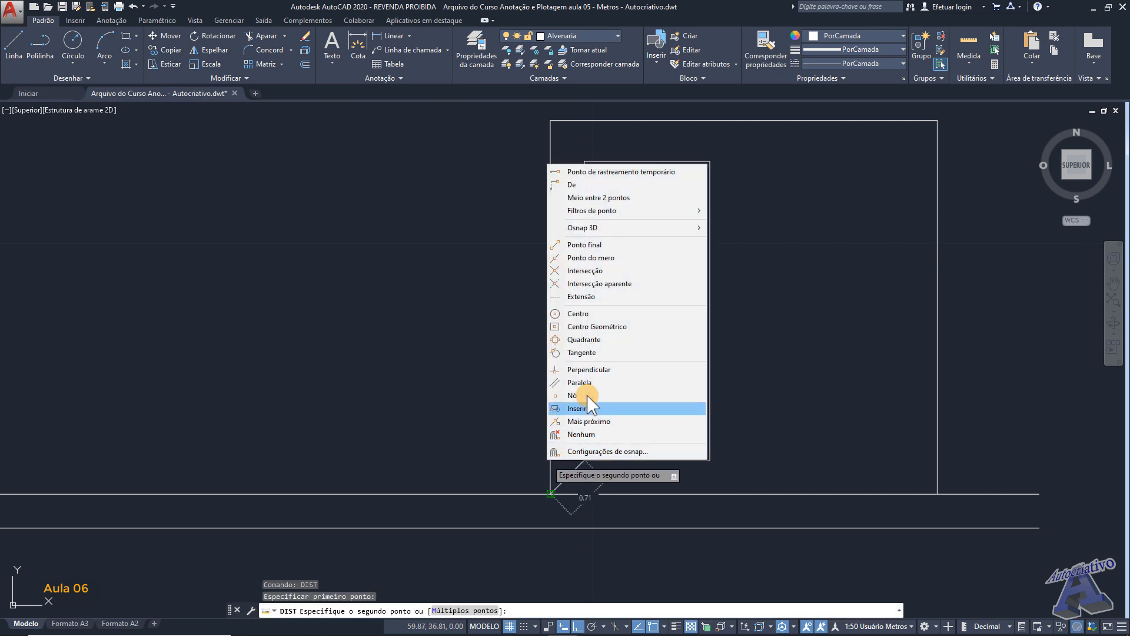
{"action": "left_click", "coordinate": [593, 371]}
{"action": "scroll", "coordinate": [565, 462], "scroll_direction": "up", "scroll_amount": 4}
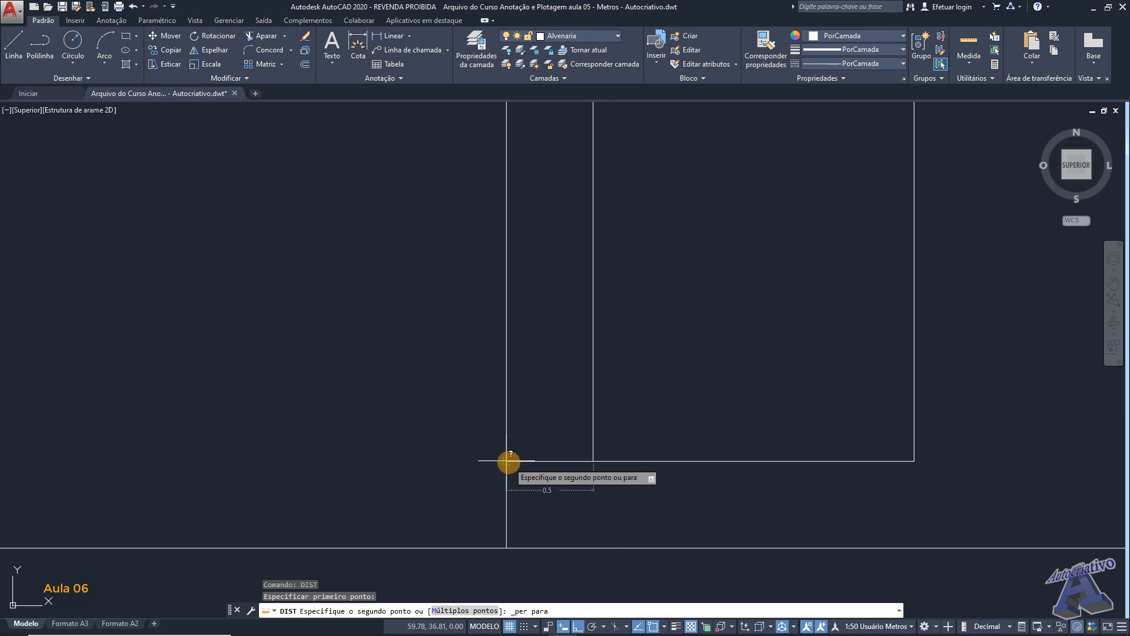
{"action": "left_click", "coordinate": [642, 435]}
{"action": "scroll", "coordinate": [651, 426], "scroll_direction": "down", "scroll_amount": 7}
{"action": "middle_click_drag", "start_coordinate": [665, 386], "coordinate": [621, 401]}
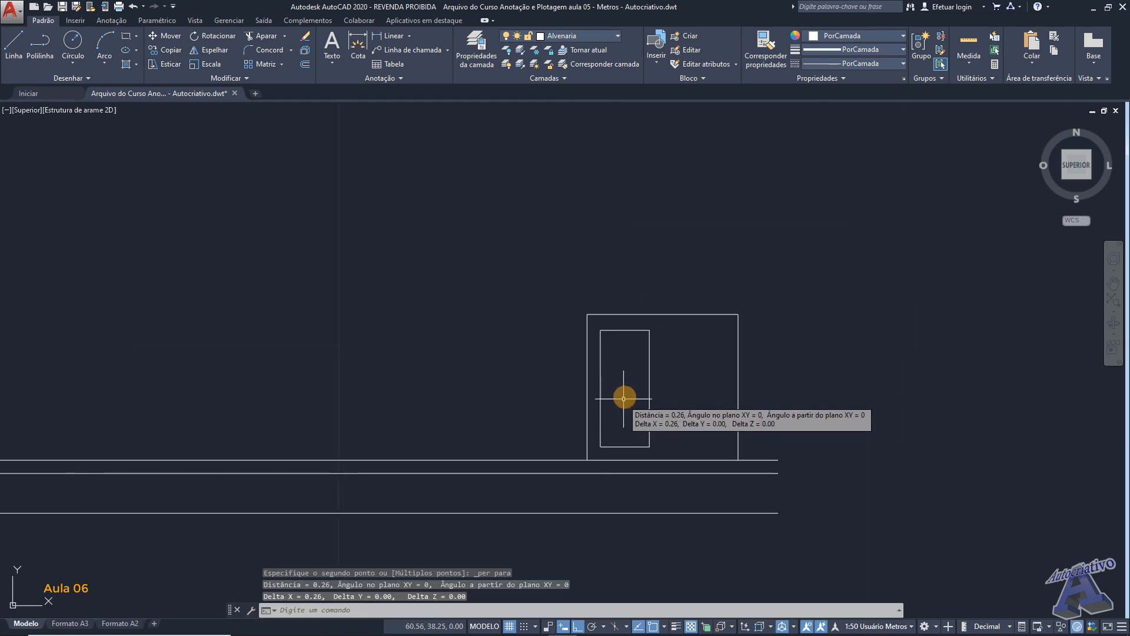
{"action": "key", "text": "Return"}
{"action": "left_click", "coordinate": [668, 429]}
{"action": "left_click", "coordinate": [633, 399]}
{"action": "key", "text": "Escape"}
- Copy the rectangle horizontally from its lower-right corner into the right half of the square outline
{"action": "left_click", "coordinate": [667, 420]}
{"action": "left_click", "coordinate": [640, 395]}
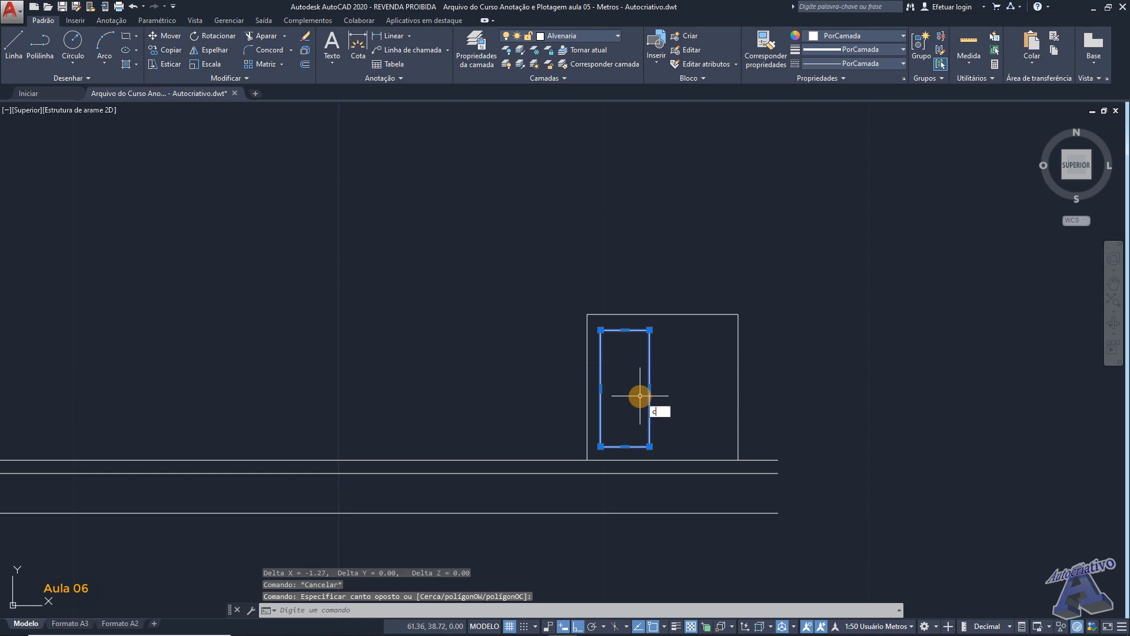
{"action": "key", "text": "Return"}
{"action": "scroll", "coordinate": [675, 447], "scroll_direction": "up", "scroll_amount": 4}
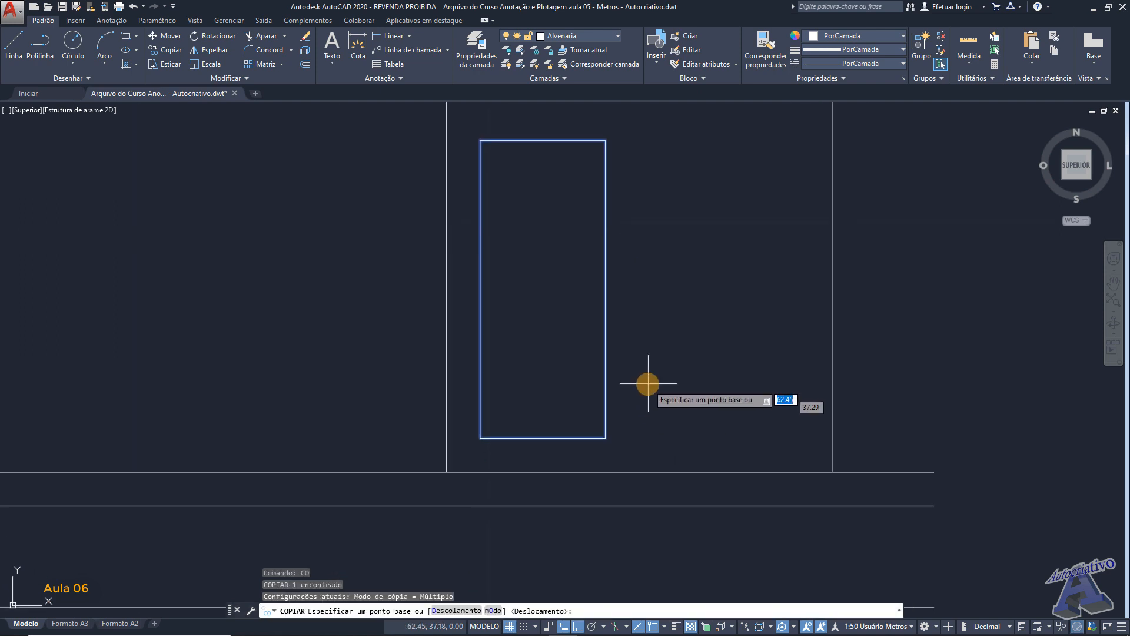
{"action": "left_click", "coordinate": [605, 438]}
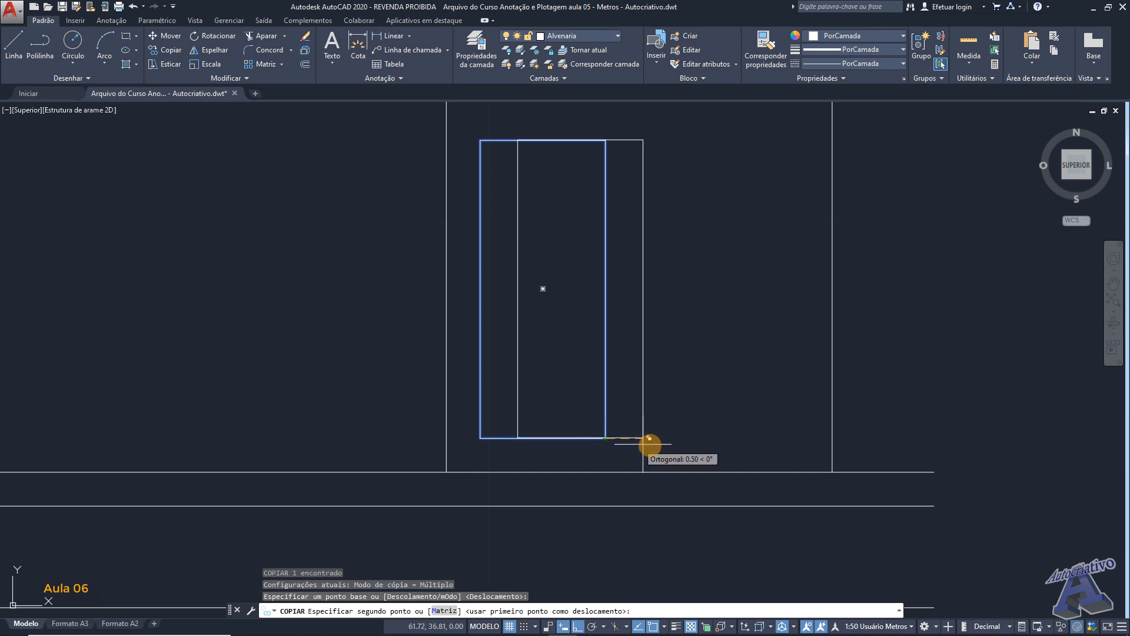
{"action": "left_click", "coordinate": [789, 445]}
{"action": "key", "text": "Return"}
{"action": "scroll", "coordinate": [832, 421], "scroll_direction": "down", "scroll_amount": 3}
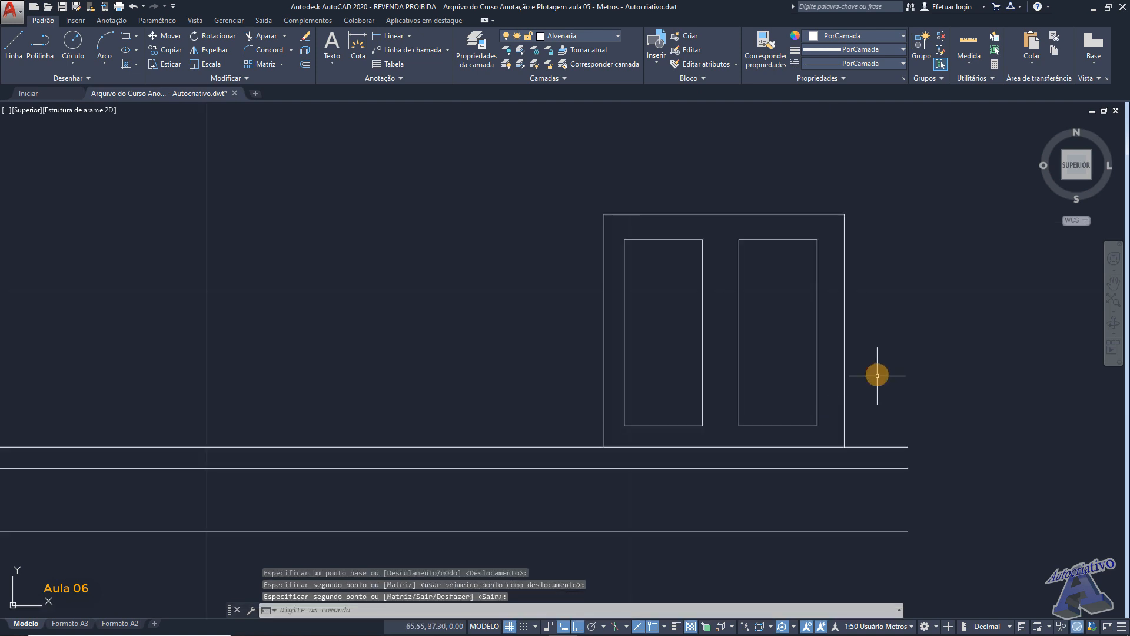
- Delete both rectangles inside the square outline
{"action": "middle_click_drag", "start_coordinate": [653, 374], "coordinate": [674, 378]}
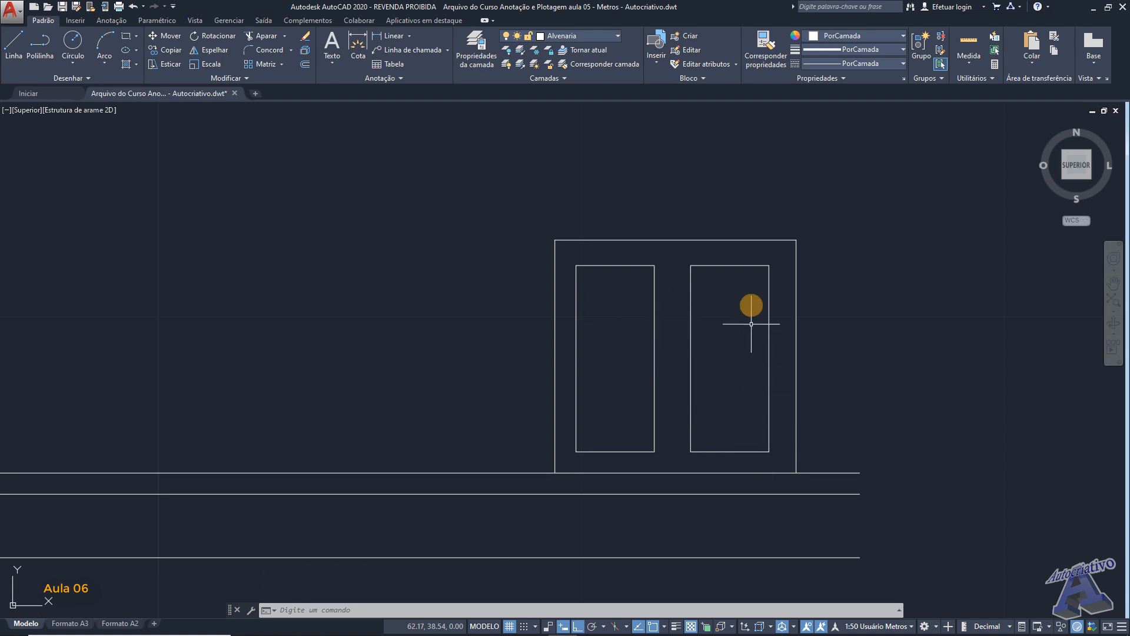
{"action": "left_click", "coordinate": [769, 461]}
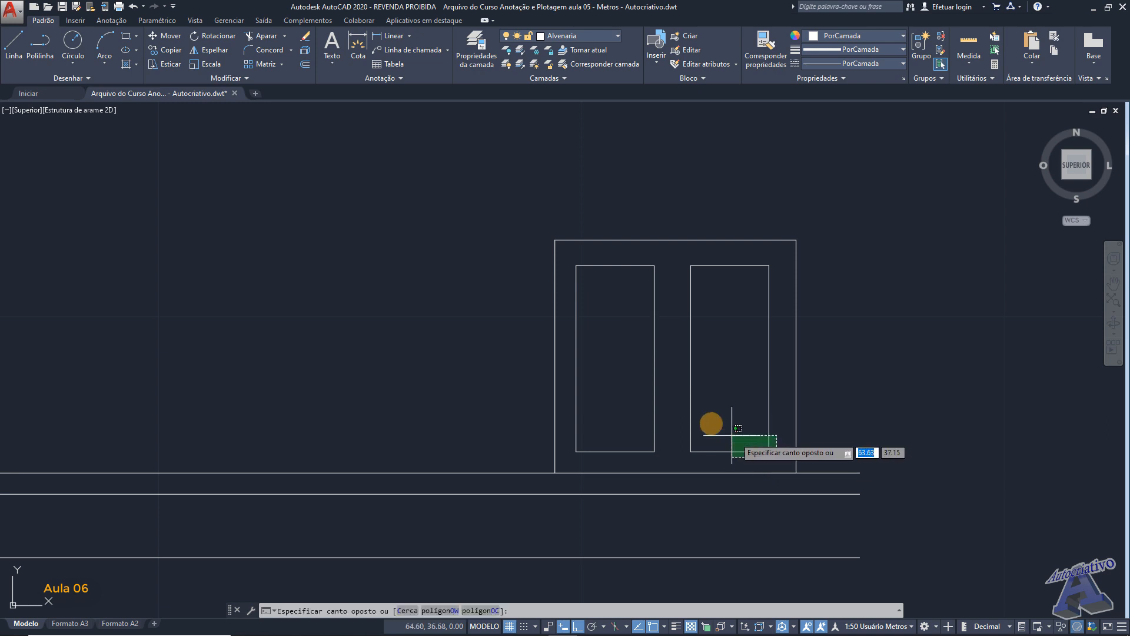
{"action": "left_click", "coordinate": [618, 329]}
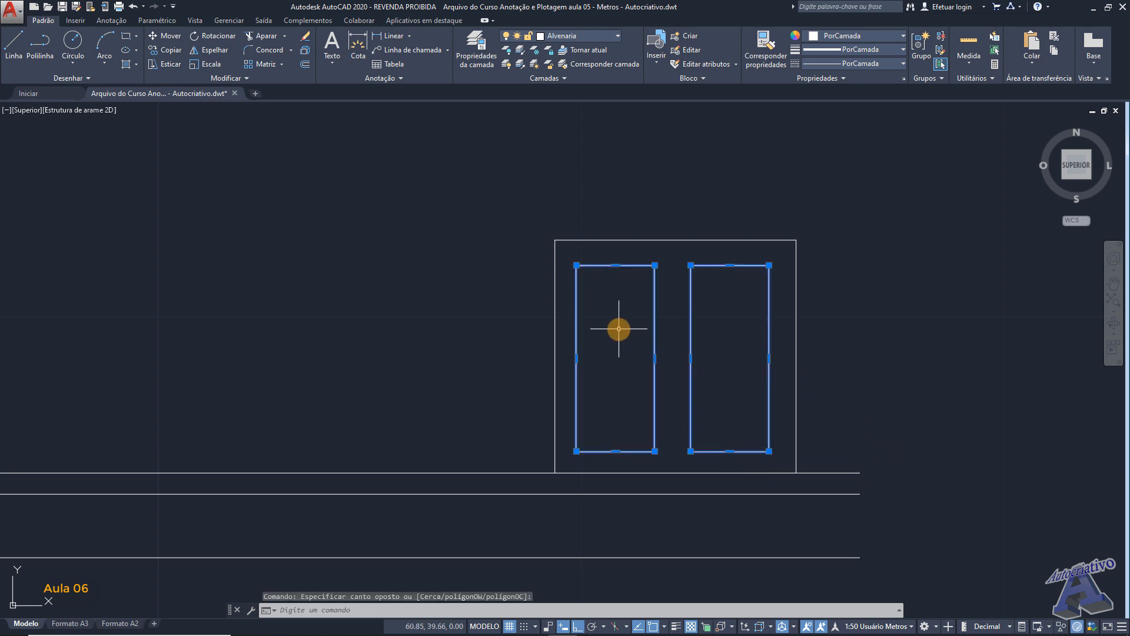
{"action": "key", "text": "Delete"}
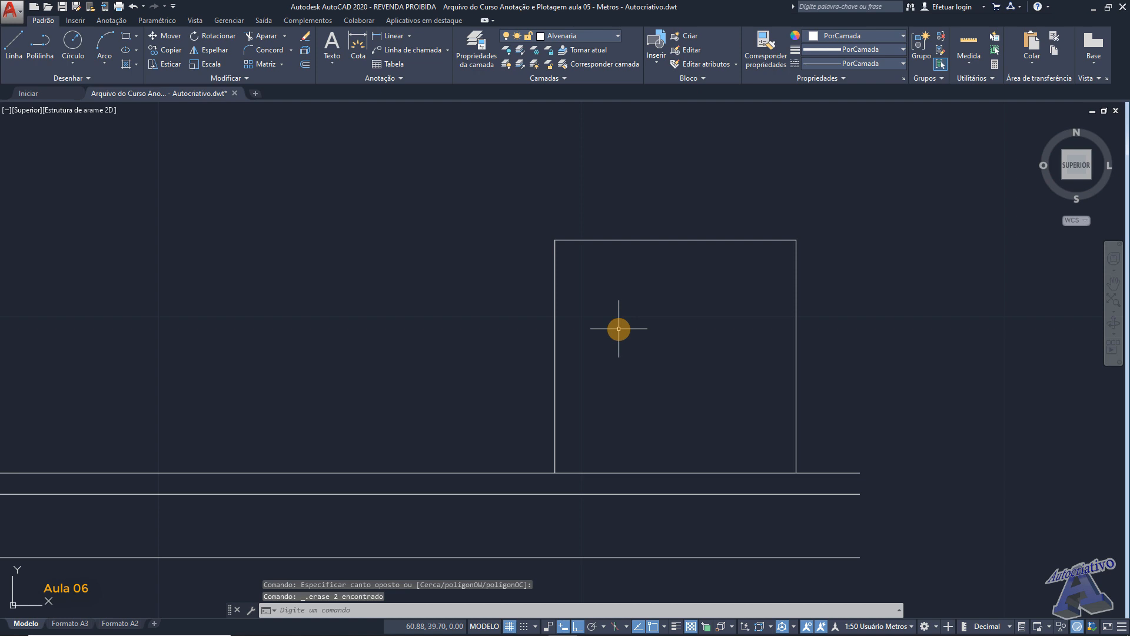
- Offset the square outline's right wall line 0.15 m outward
{"action": "middle_click_drag", "start_coordinate": [667, 349], "coordinate": [751, 324]}
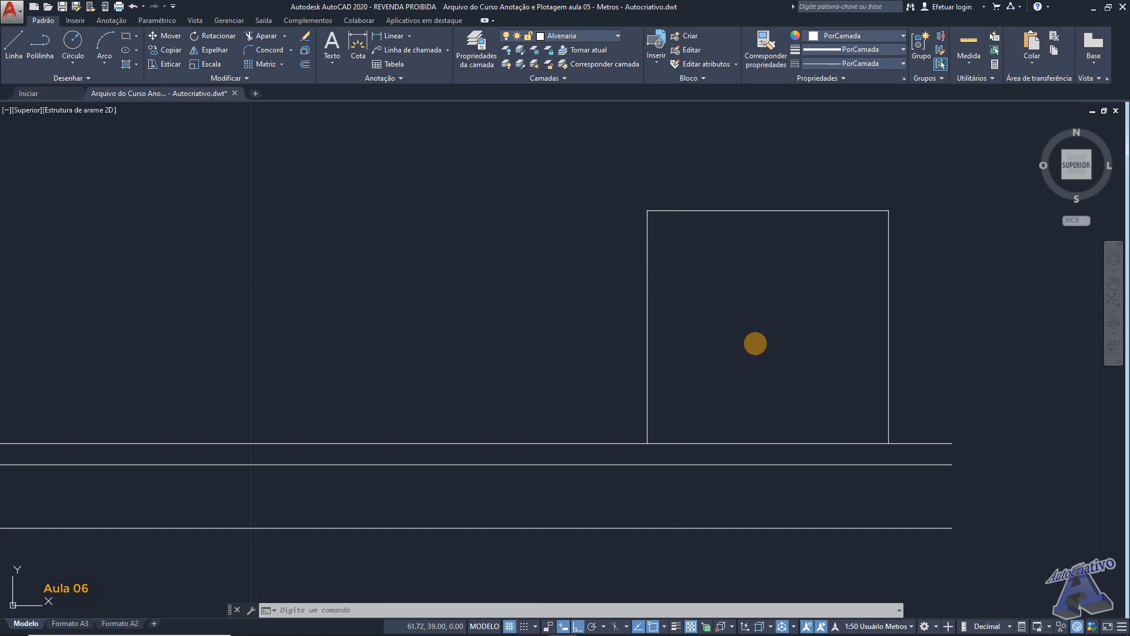
{"action": "key", "text": "Return"}
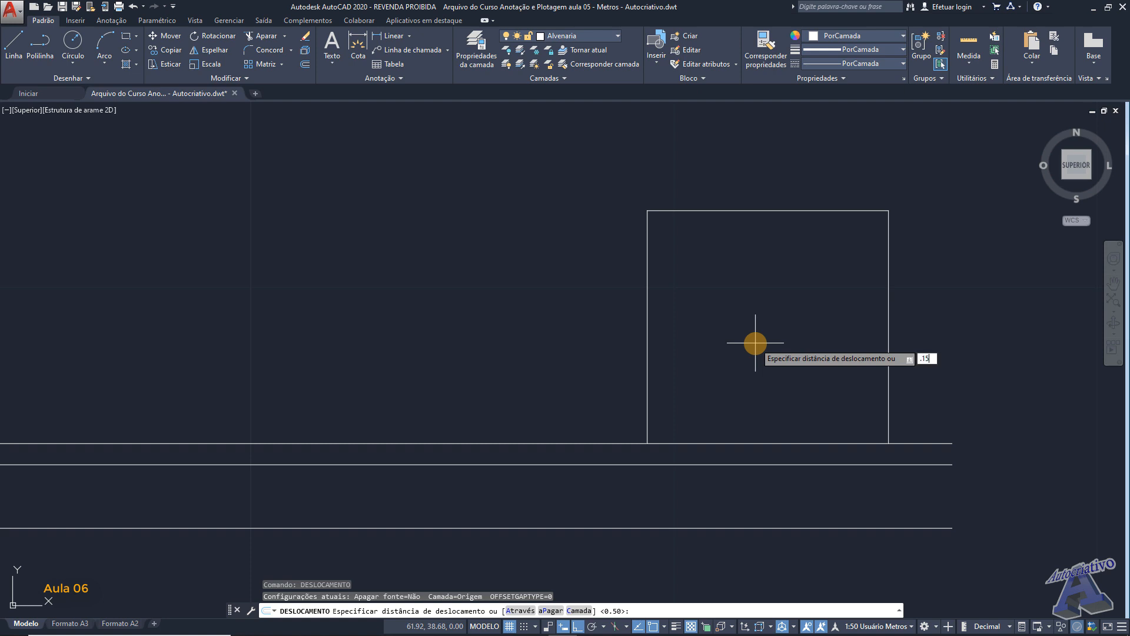
{"action": "key", "text": "Return"}
{"action": "scroll", "coordinate": [891, 364], "scroll_direction": "up", "scroll_amount": 4}
{"action": "middle_click_drag", "start_coordinate": [884, 364], "coordinate": [794, 333]}
{"action": "left_click", "coordinate": [807, 334]}
{"action": "left_click", "coordinate": [836, 331]}
- Offset the square outline's top and left wall lines 0.15 m outward
{"action": "middle_click_drag", "start_coordinate": [692, 261], "coordinate": [751, 399]}
{"action": "scroll", "coordinate": [754, 400], "scroll_direction": "down", "scroll_amount": 2}
{"action": "left_click", "coordinate": [714, 220]}
{"action": "left_click", "coordinate": [711, 190]}
{"action": "middle_click_drag", "start_coordinate": [603, 318], "coordinate": [744, 285]}
{"action": "left_click", "coordinate": [579, 325]}
{"action": "left_click", "coordinate": [574, 328]}
{"action": "middle_click_drag", "start_coordinate": [663, 323], "coordinate": [618, 308]}
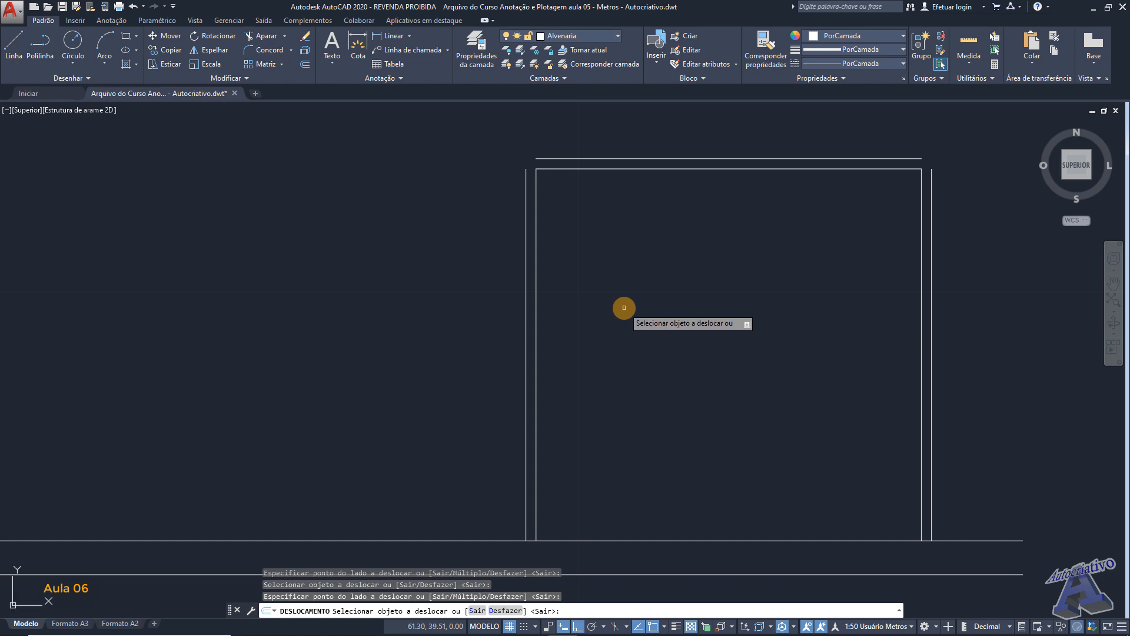
{"action": "key", "text": "Return"}
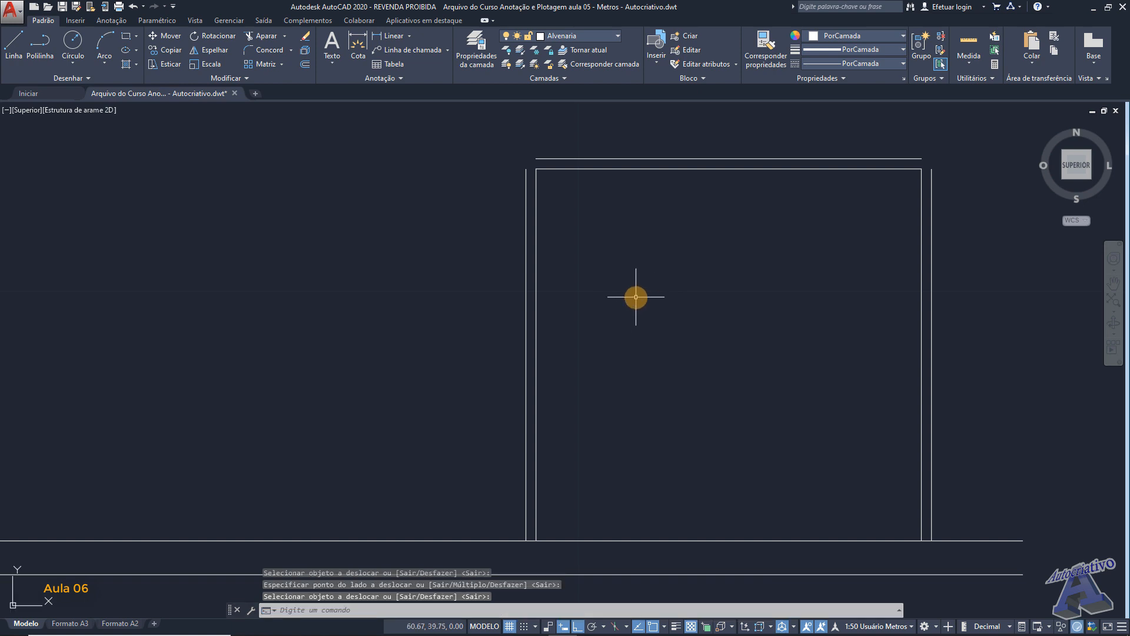
{"action": "type", "text": "conc"}
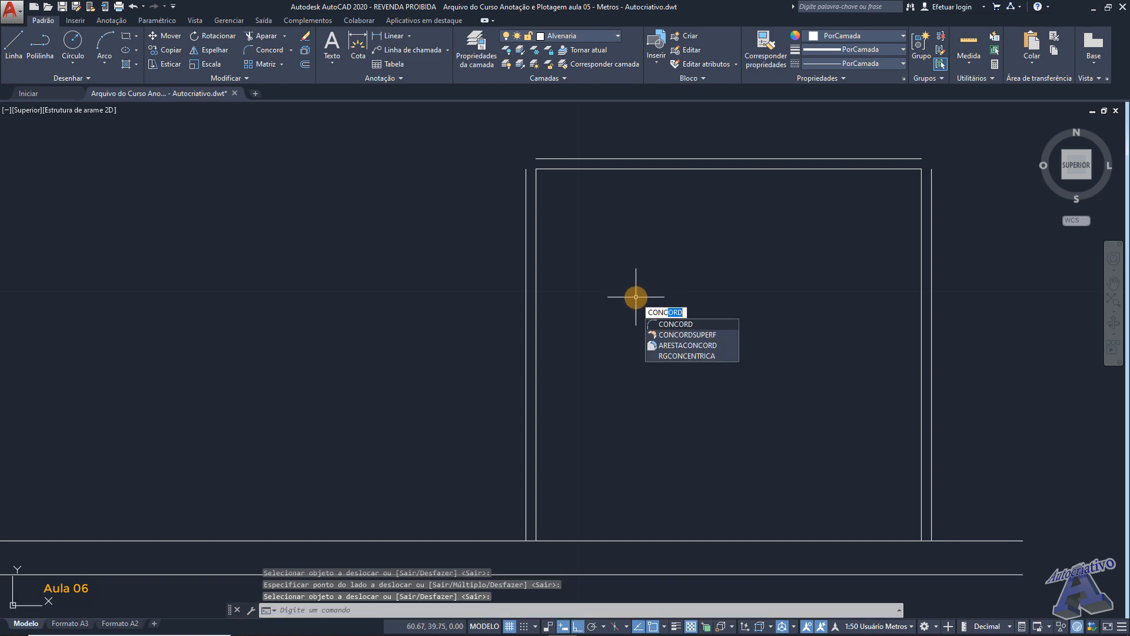
{"action": "key", "text": "Escape"}
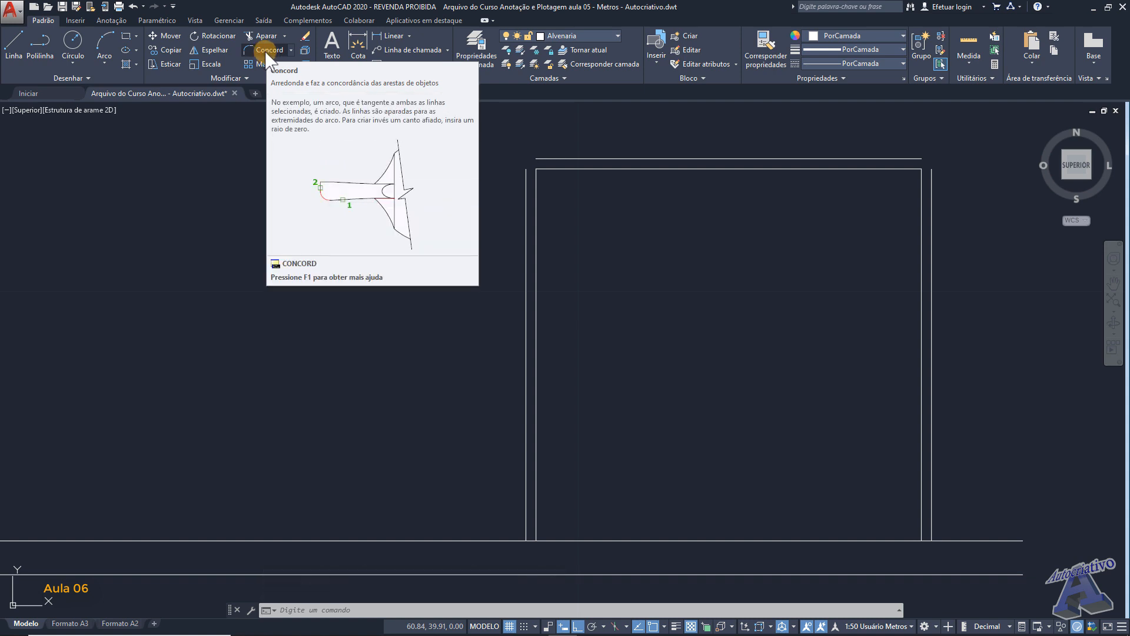
{"action": "middle_click_drag", "start_coordinate": [677, 259], "coordinate": [666, 268]}
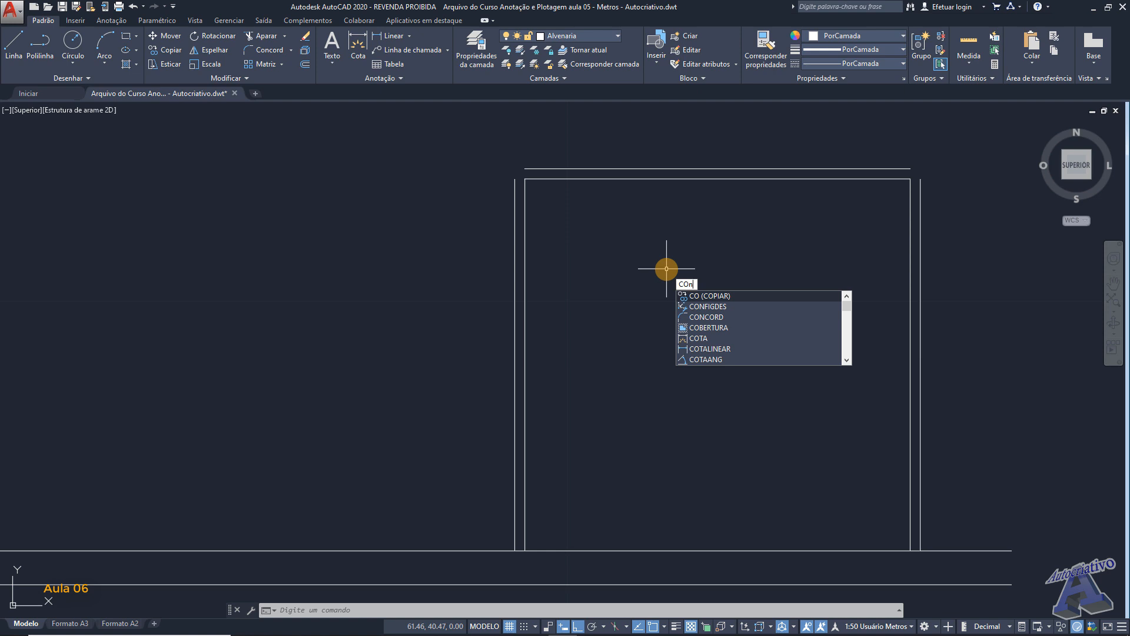
- Join the outer top and left wall lines into a sharp corner using Fillet (CONCORD) with radius 0
{"action": "type", "text": "CORD"}
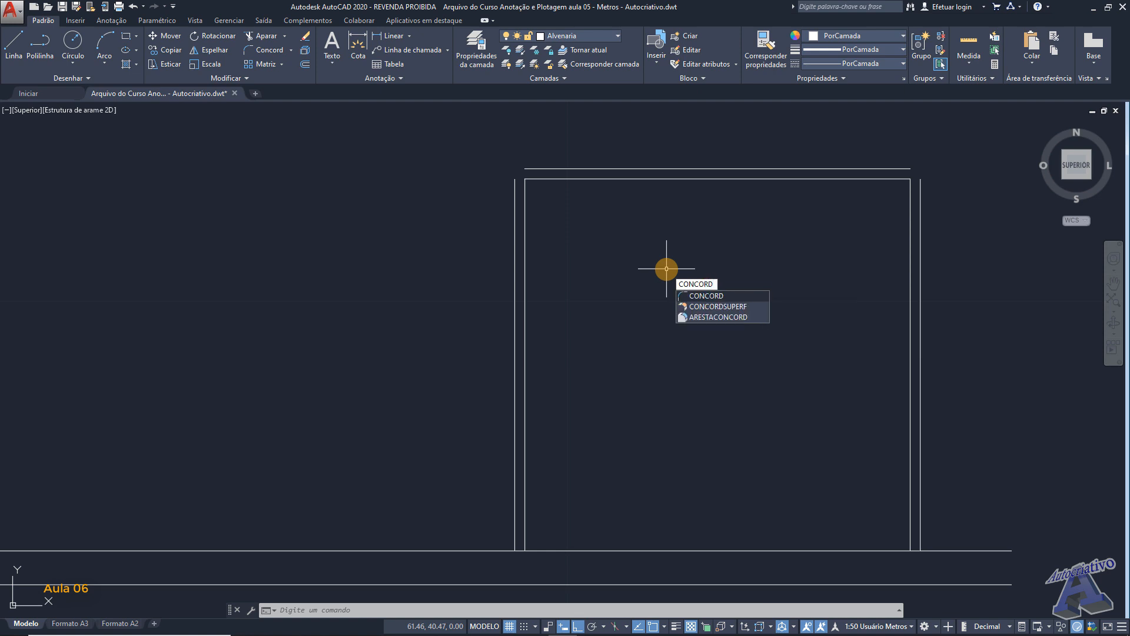
{"action": "key", "text": "Return"}
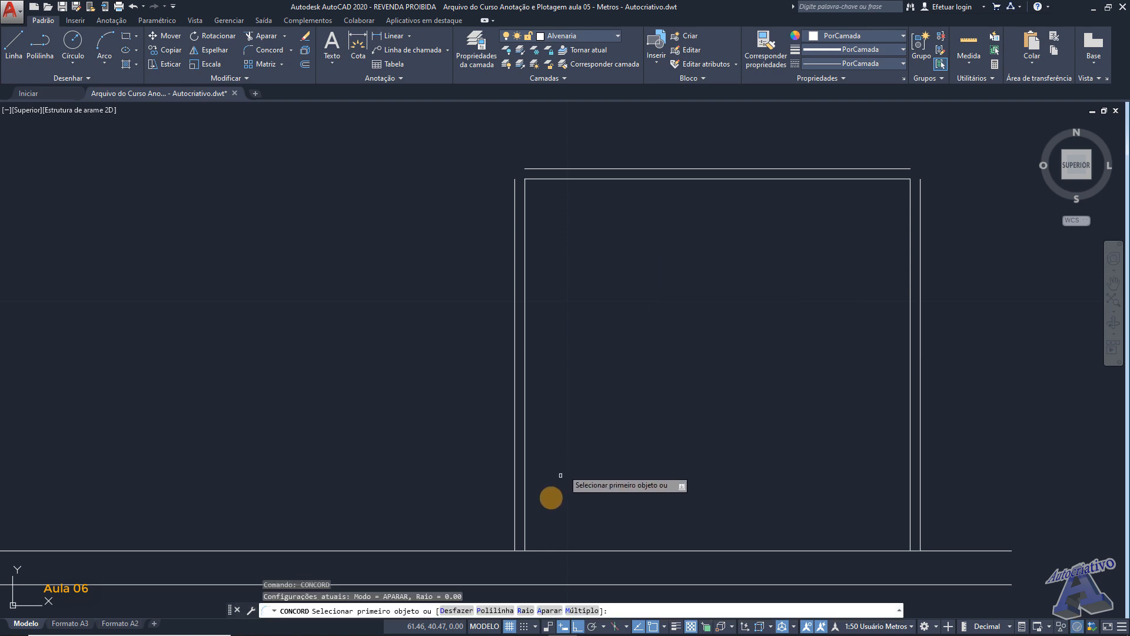
{"action": "left_click", "coordinate": [526, 610]}
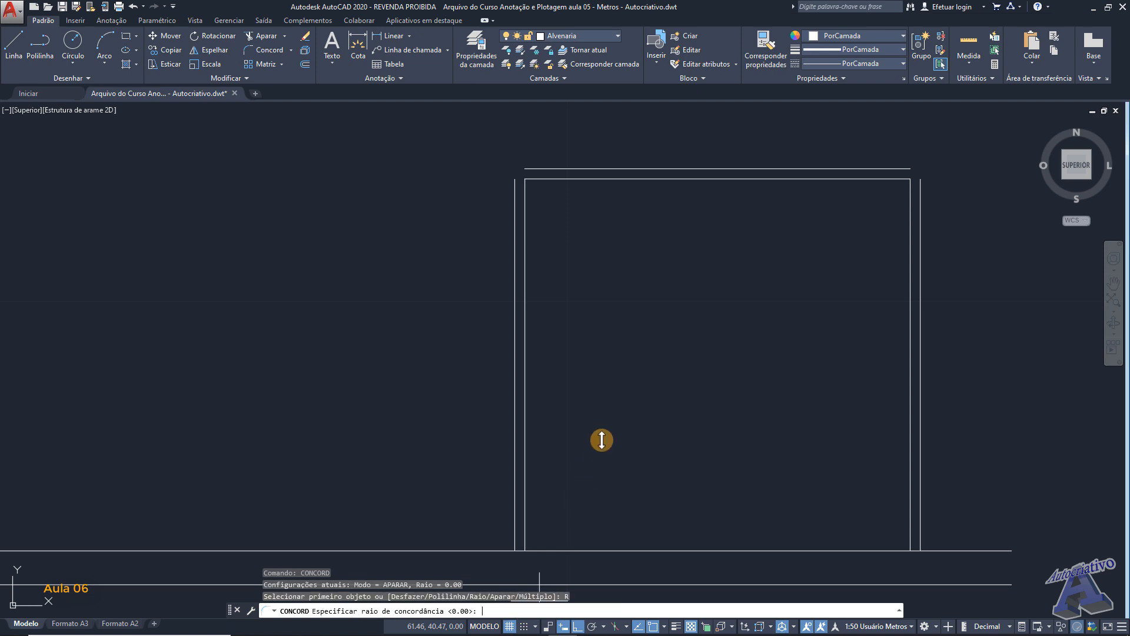
{"action": "key", "text": "Return"}
{"action": "scroll", "coordinate": [527, 177], "scroll_direction": "up", "scroll_amount": 8}
{"action": "middle_click_drag", "start_coordinate": [526, 195], "coordinate": [535, 260]}
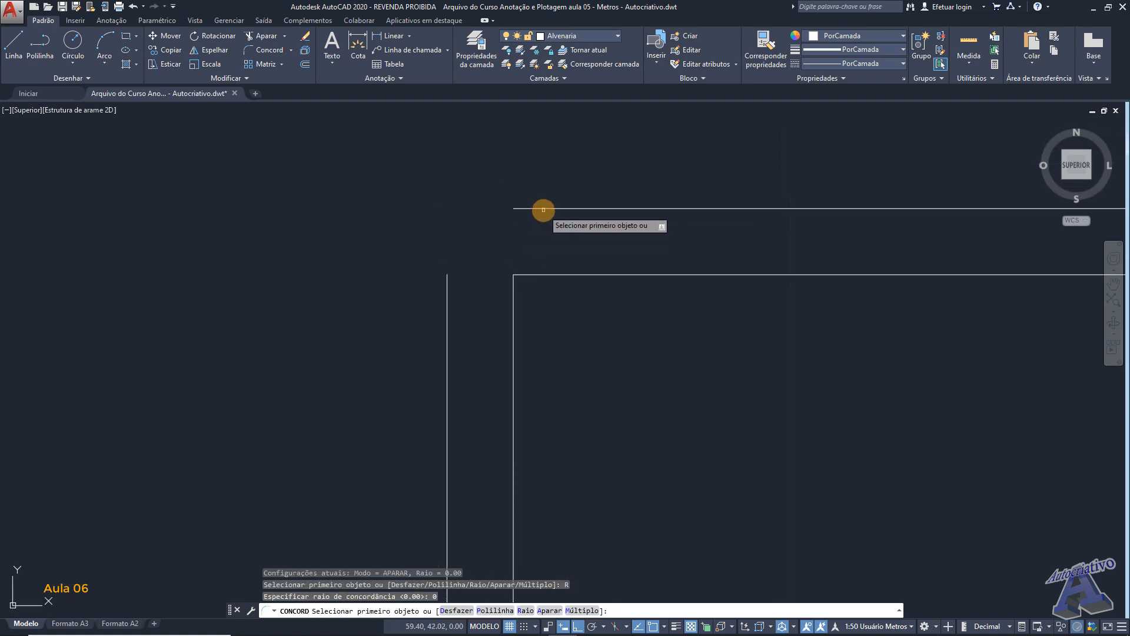
{"action": "left_click", "coordinate": [540, 211]}
{"action": "left_click", "coordinate": [452, 297]}
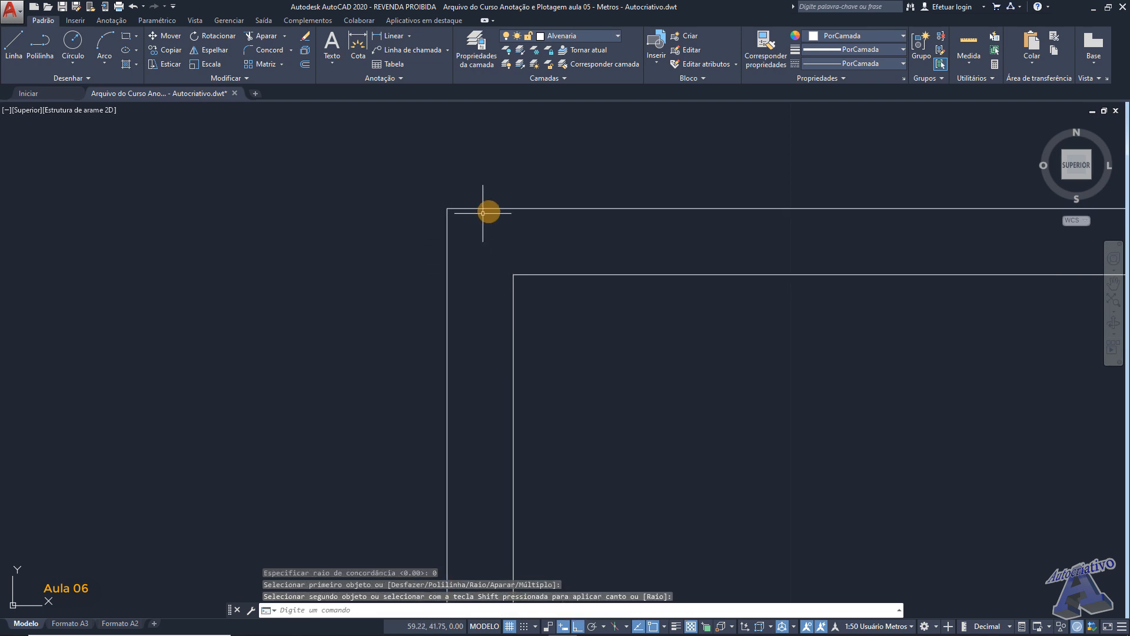
- Join the outer top and right wall lines into a sharp corner with the same zero-radius fillet
{"action": "scroll", "coordinate": [926, 276], "scroll_direction": "down", "scroll_amount": 6}
{"action": "middle_click_drag", "start_coordinate": [968, 277], "coordinate": [386, 280]}
{"action": "middle_click_drag", "start_coordinate": [749, 278], "coordinate": [613, 247]}
{"action": "key", "text": "Return"}
{"action": "scroll", "coordinate": [754, 283], "scroll_direction": "up", "scroll_amount": 4}
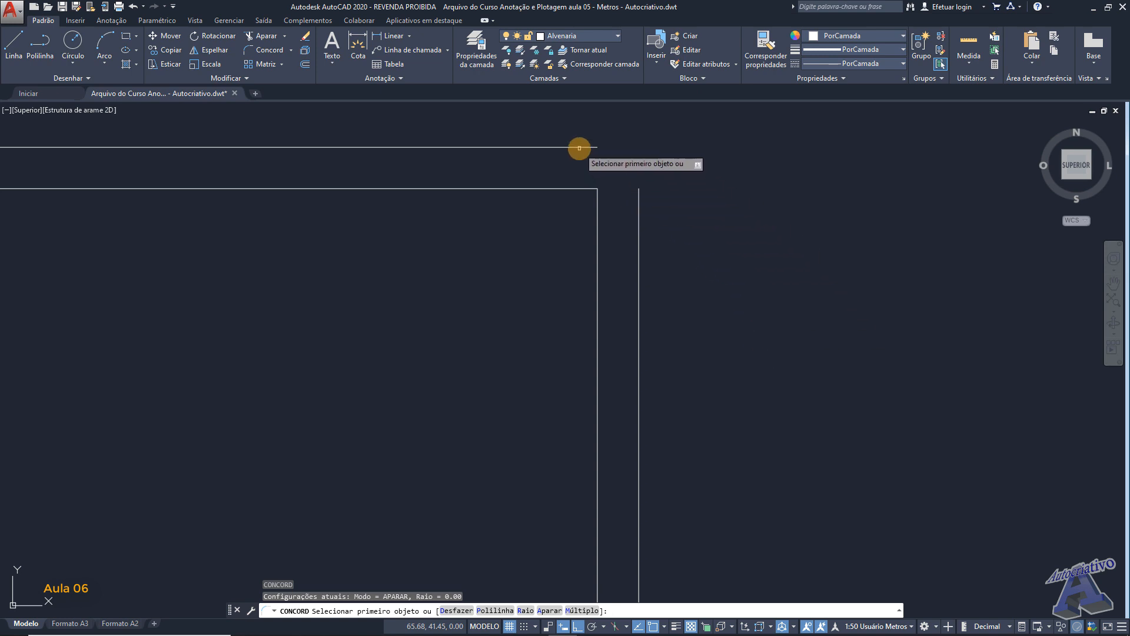
{"action": "left_click", "coordinate": [579, 147]}
{"action": "left_click", "coordinate": [638, 209]}
{"action": "scroll", "coordinate": [681, 249], "scroll_direction": "down", "scroll_amount": 6}
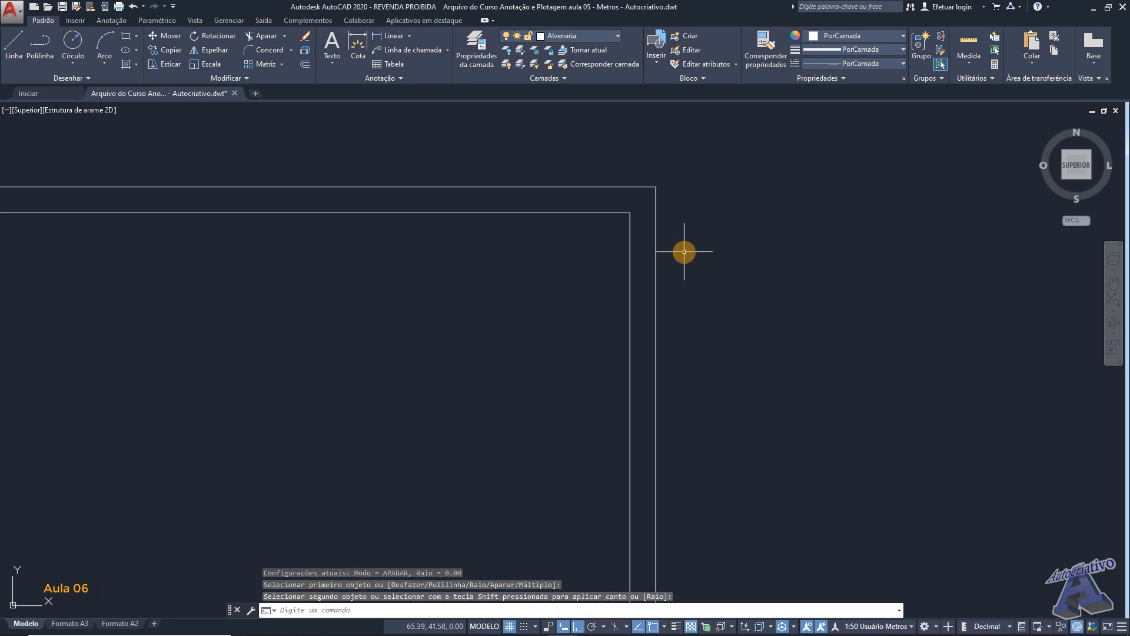
- Offset the horizontal line at the base of the square outline 0.15 m upward
{"action": "mouse_move", "coordinate": [666, 259]}
{"action": "middle_mouse_down"}
{"action": "mouse_move", "coordinate": [678, 338]}
{"action": "mouse_move", "coordinate": [701, 328]}
{"action": "middle_mouse_up"}
{"action": "scroll", "coordinate": [591, 364], "scroll_direction": "up", "scroll_amount": 5}
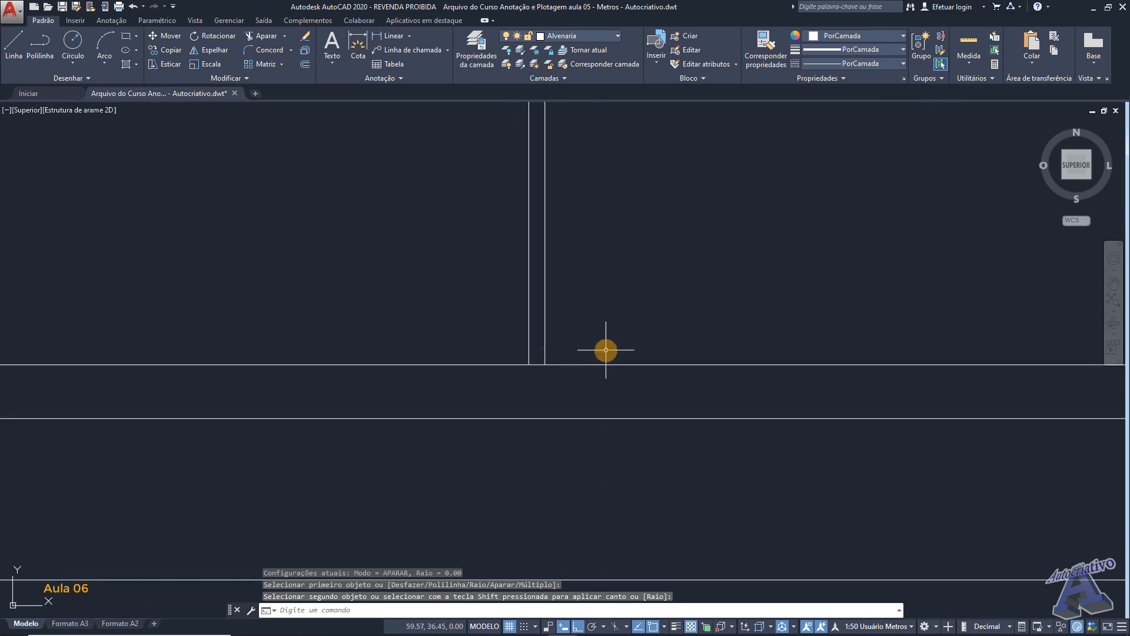
{"action": "key", "text": "Return"}
{"action": "key", "text": "Return"}
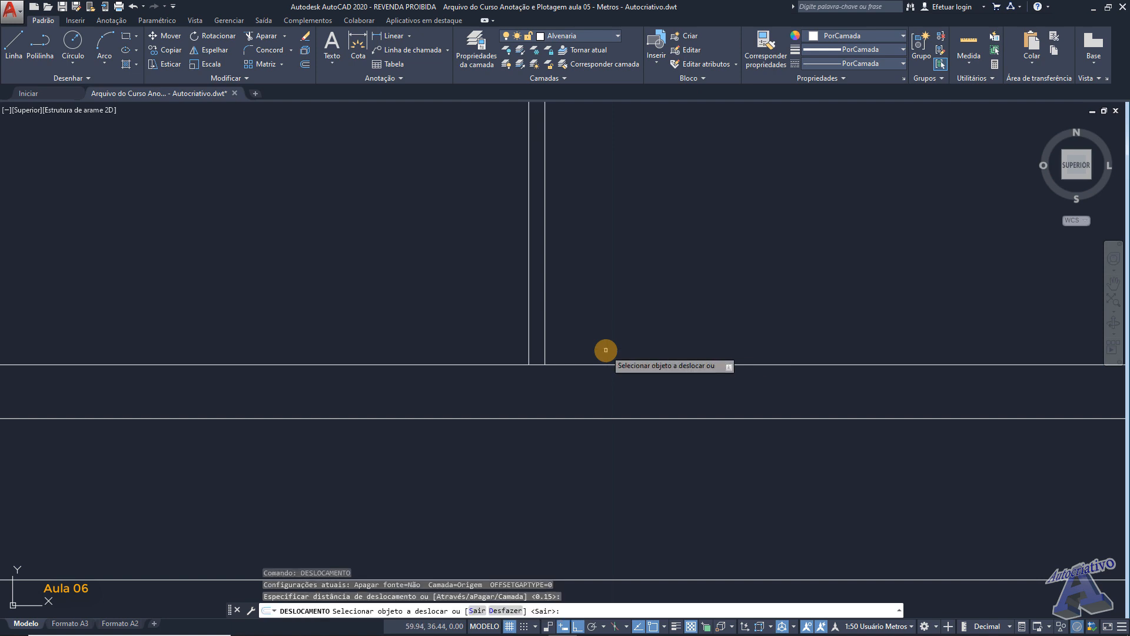
{"action": "left_click", "coordinate": [625, 363]}
{"action": "left_click", "coordinate": [618, 334]}
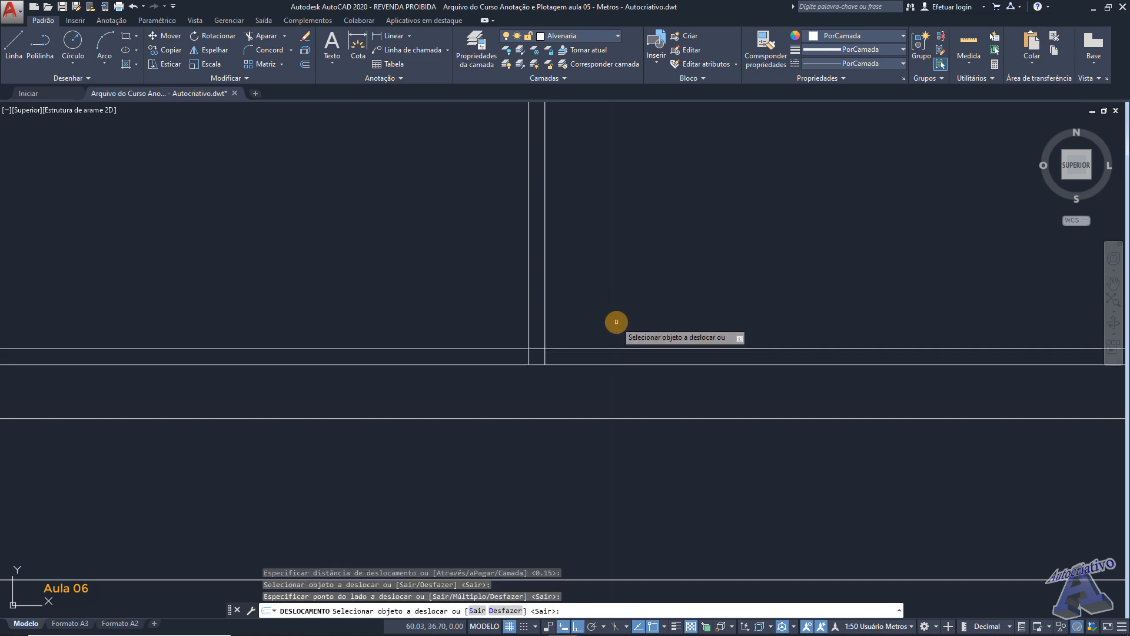
{"action": "key", "text": "Return"}
{"action": "scroll", "coordinate": [641, 310], "scroll_direction": "down", "scroll_amount": 4}
{"action": "middle_click_drag", "start_coordinate": [642, 311], "coordinate": [574, 291]}
{"action": "scroll", "coordinate": [740, 319], "scroll_direction": "up", "scroll_amount": 2}
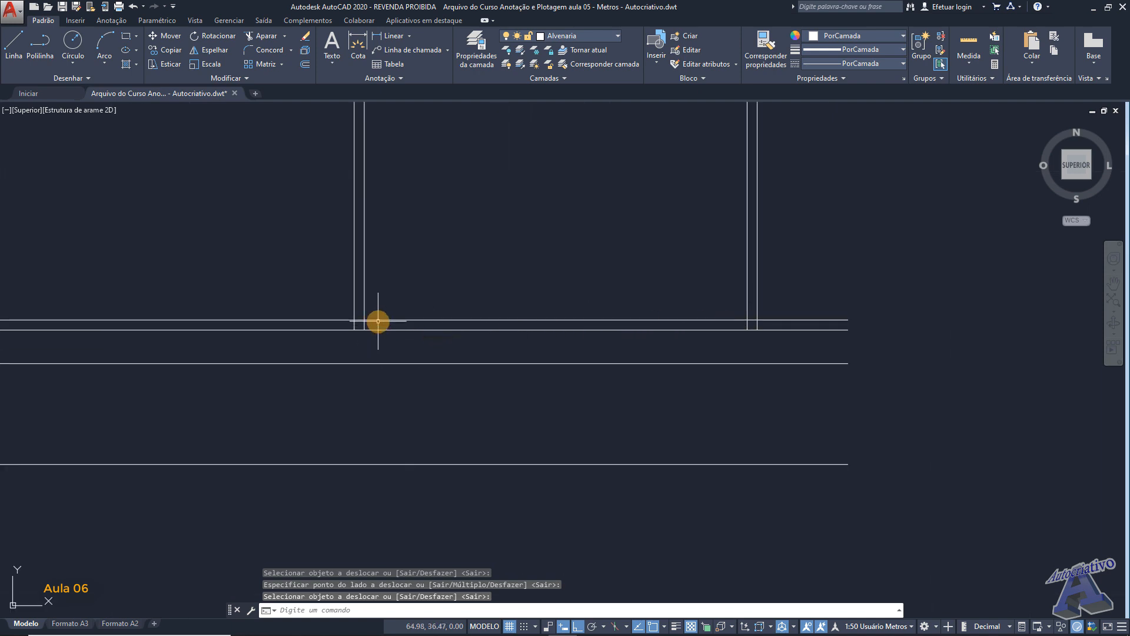
{"action": "middle_click_drag", "start_coordinate": [498, 276], "coordinate": [642, 288]}
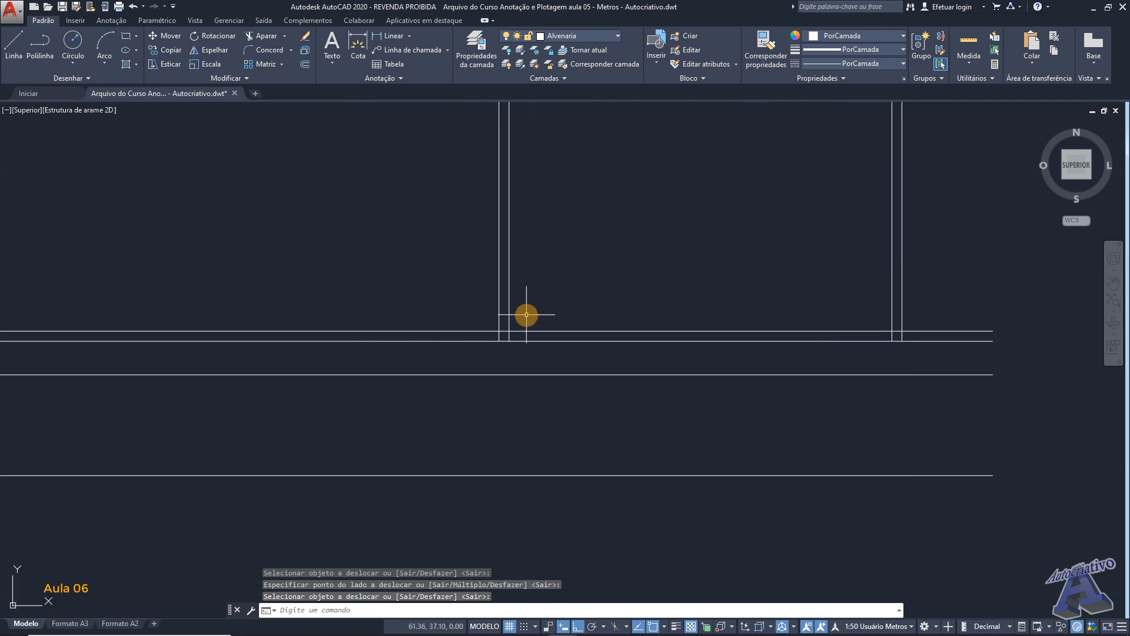
{"action": "key", "text": "Return"}
{"action": "scroll", "coordinate": [530, 318], "scroll_direction": "up", "scroll_amount": 6}
{"action": "middle_click_drag", "start_coordinate": [523, 329], "coordinate": [513, 277]}
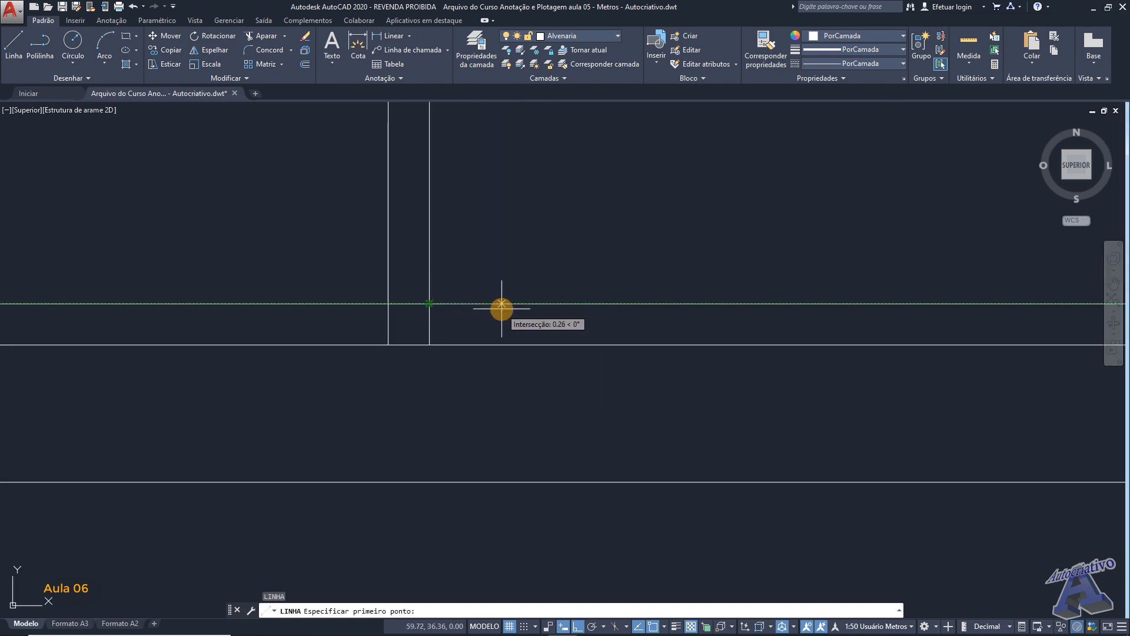
{"action": "type", "text": ".15"}
{"action": "key", "text": "Return"}
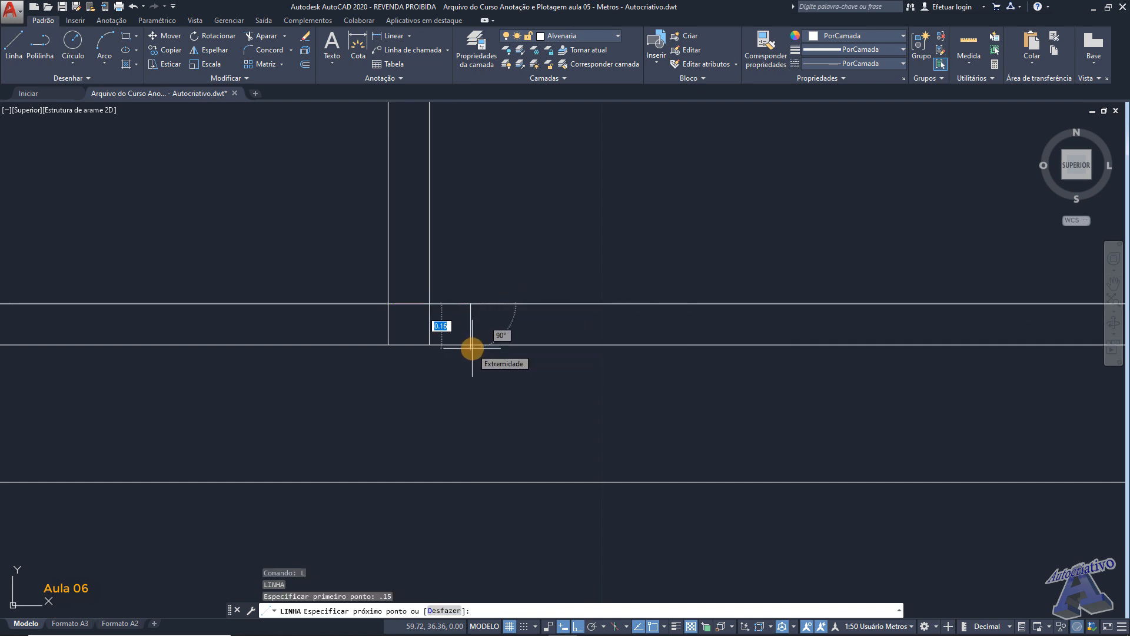
{"action": "key", "text": "Return"}
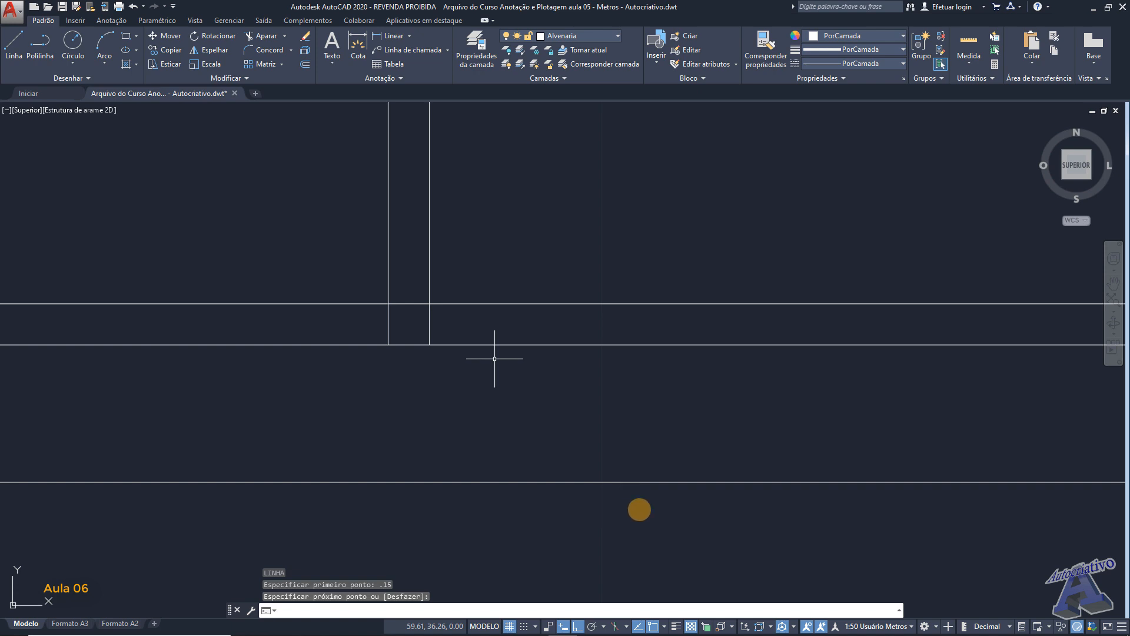
- Enable the Perpendicular object snap mode in the drawing settings
{"action": "scroll", "coordinate": [518, 447], "scroll_direction": "down", "scroll_amount": 3}
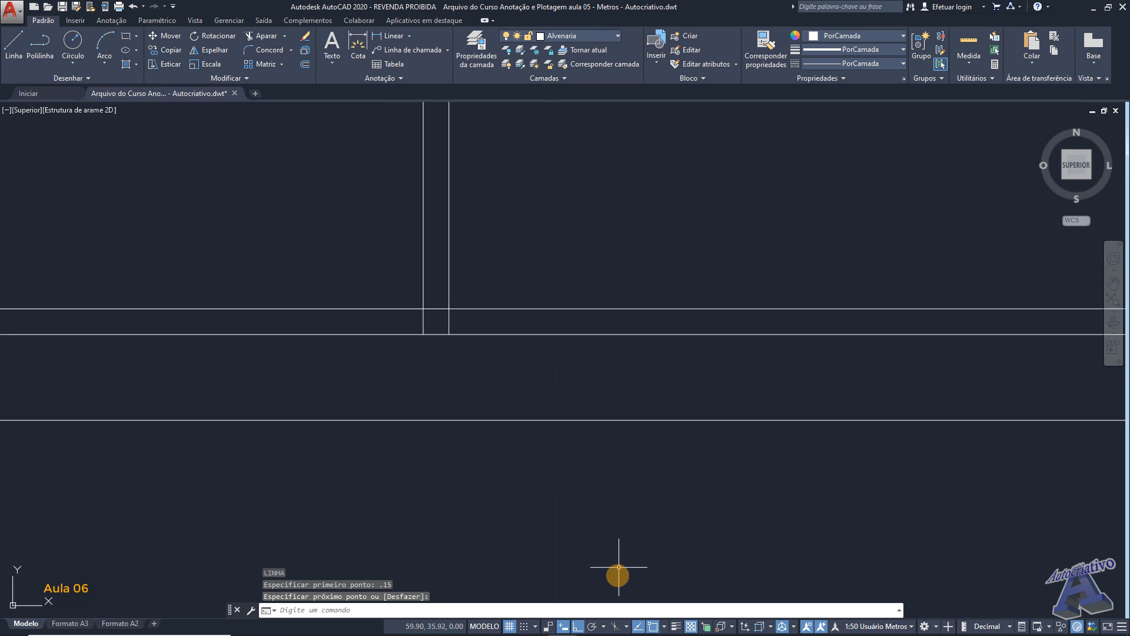
{"action": "left_click", "coordinate": [664, 626]}
{"action": "left_click", "coordinate": [684, 609]}
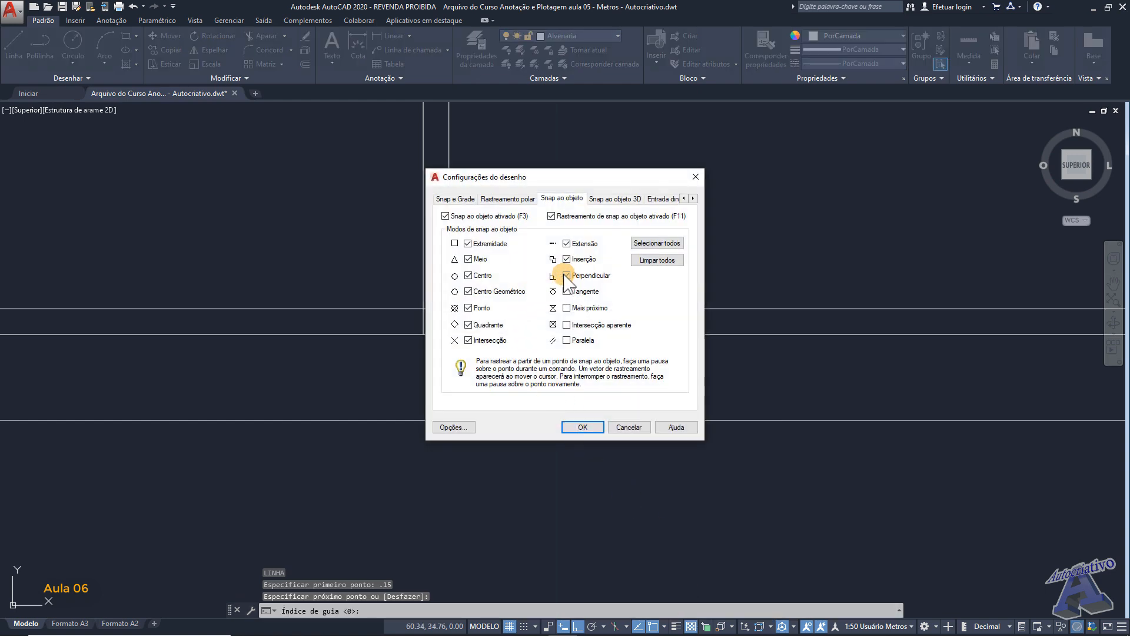
{"action": "left_click", "coordinate": [596, 430]}
{"action": "middle_click_drag", "start_coordinate": [583, 347], "coordinate": [625, 373]}
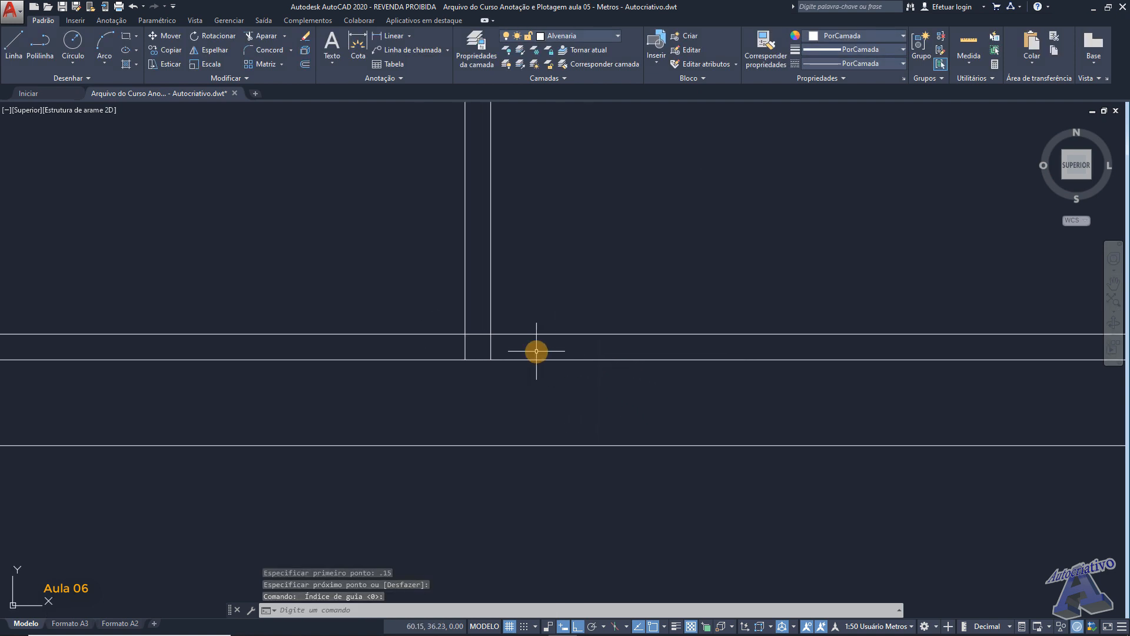
- Draw a short vertical jamb line across the base wall, 0.15 m inward from the left wall's inner face
{"action": "type", "text": "L"}
{"action": "key", "text": "Return"}
{"action": "scroll", "coordinate": [530, 349], "scroll_direction": "up", "scroll_amount": 4}
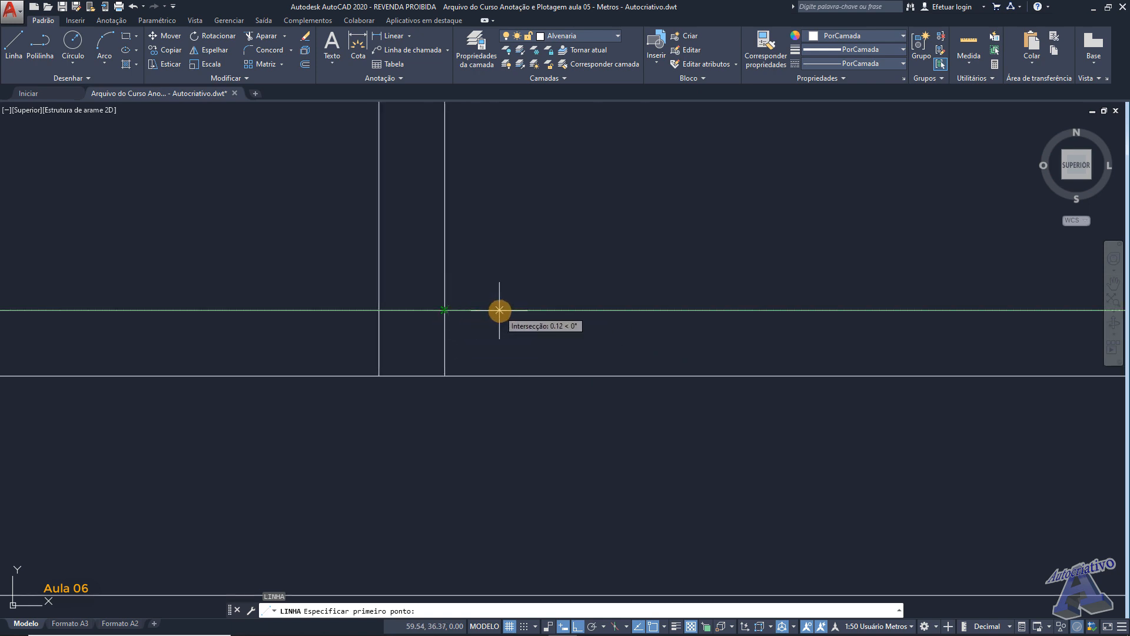
{"action": "type", "text": "."}
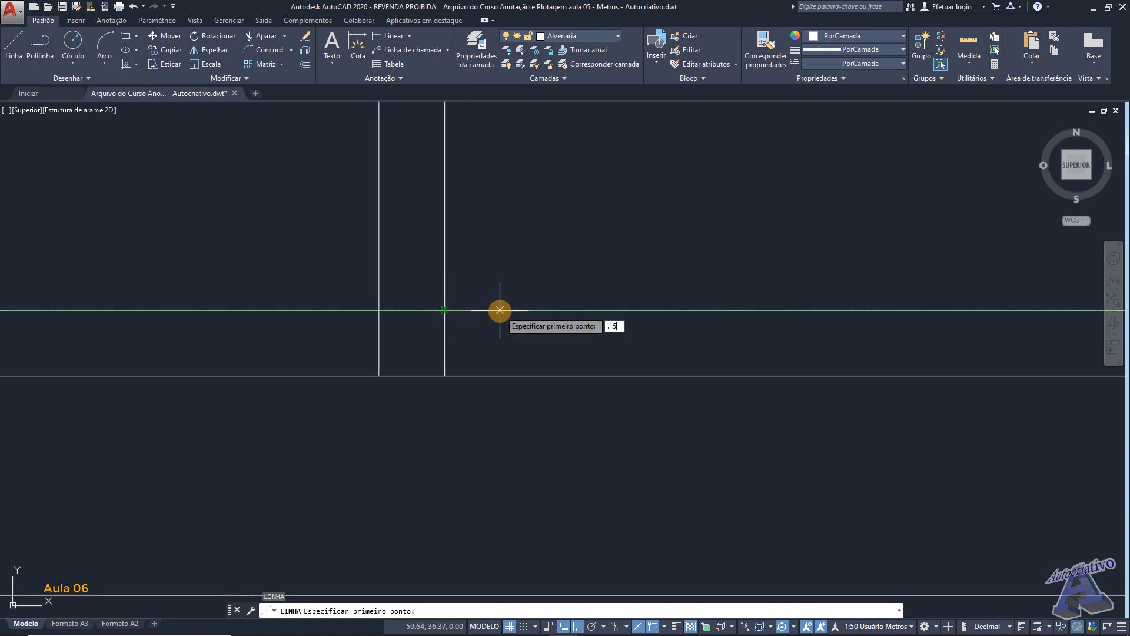
{"action": "type", "text": "15"}
{"action": "key", "text": "Return"}
{"action": "left_click", "coordinate": [513, 377]}
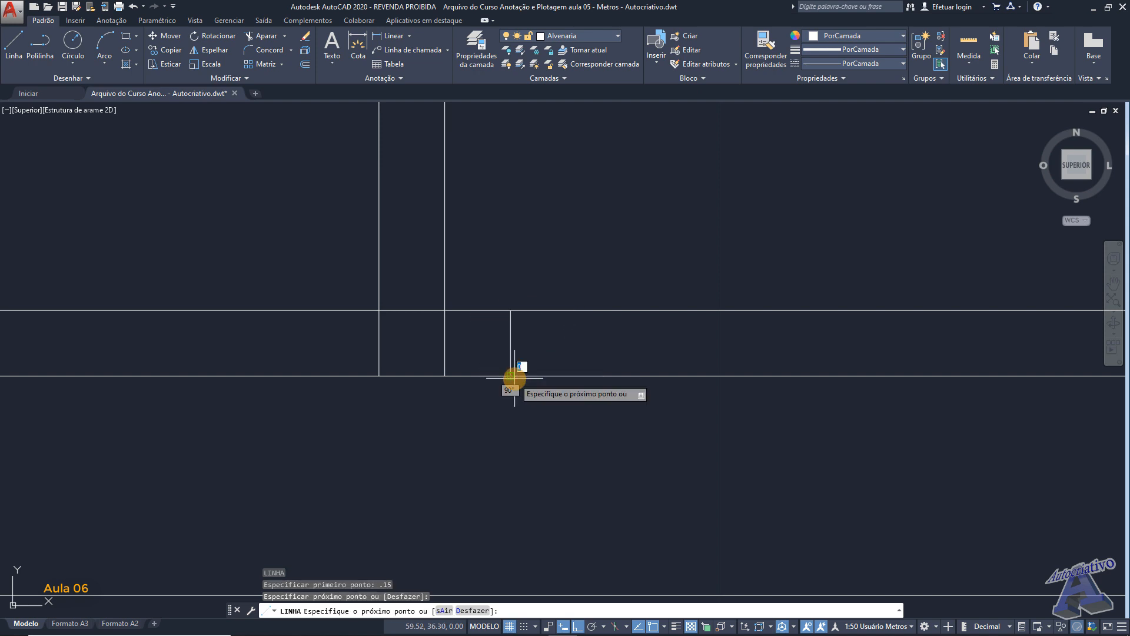
{"action": "key", "text": "Return"}
- Draw a matching jamb line across the base wall, 0.15 m inward from the right wall's inner face
{"action": "scroll", "coordinate": [523, 358], "scroll_direction": "down", "scroll_amount": 6}
{"action": "middle_click_drag", "start_coordinate": [892, 328], "coordinate": [430, 323]}
{"action": "scroll", "coordinate": [621, 348], "scroll_direction": "up", "scroll_amount": 4}
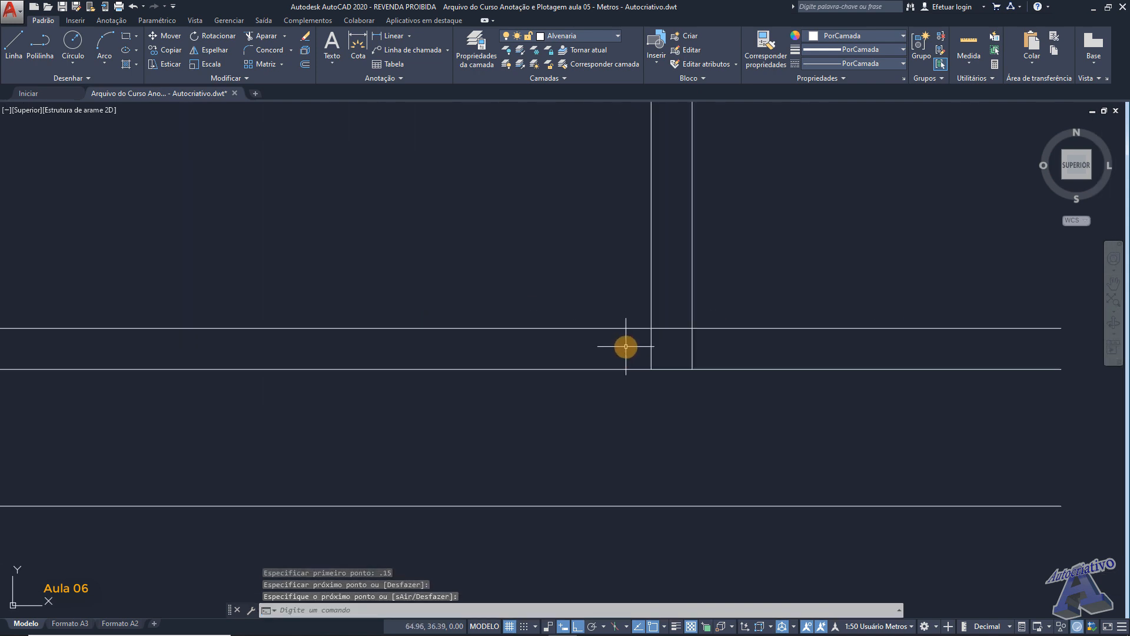
{"action": "key", "text": "Return"}
{"action": "mouse_move", "coordinate": [650, 329]}
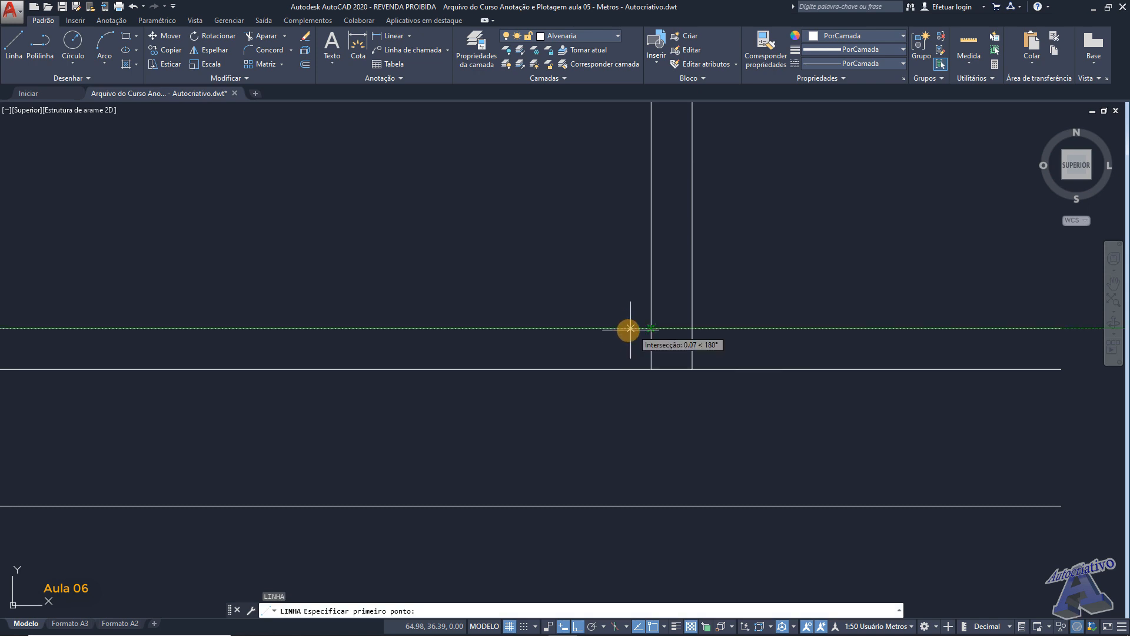
{"action": "type", "text": ".15"}
{"action": "key", "text": "Return"}
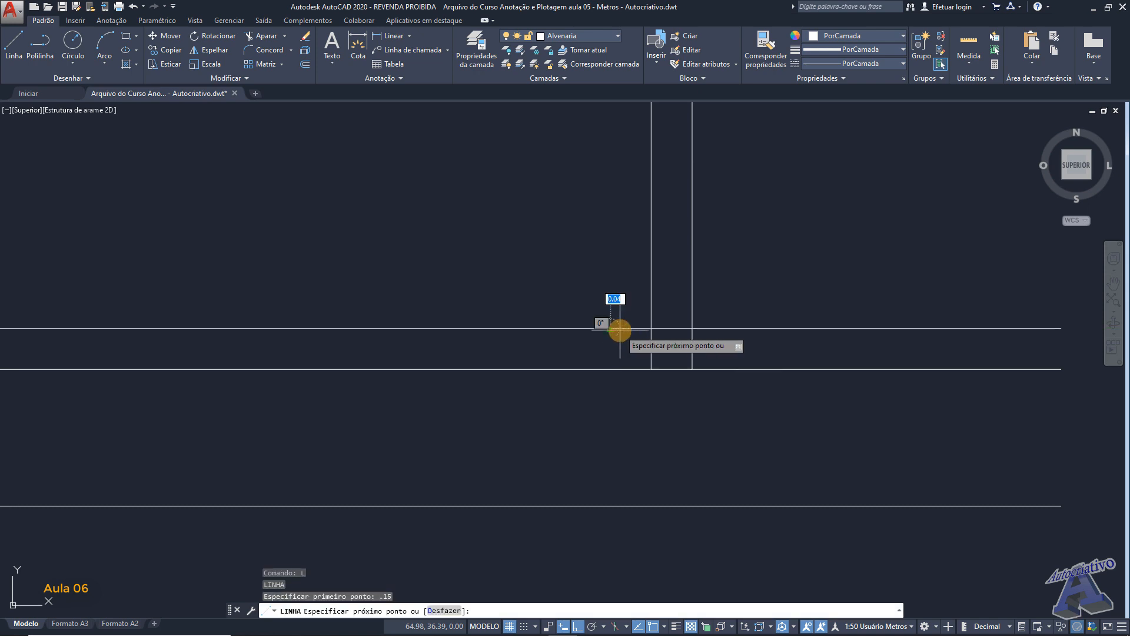
{"action": "left_click", "coordinate": [611, 370]}
{"action": "key", "text": "Return"}
- Trim (APARAR) the base wall lines extending past the right wall and the leftover segments inside that corner
{"action": "scroll", "coordinate": [636, 368], "scroll_direction": "down", "scroll_amount": 6}
{"action": "middle_click_drag", "start_coordinate": [719, 361], "coordinate": [721, 341]}
{"action": "scroll", "coordinate": [701, 347], "scroll_direction": "up", "scroll_amount": 2}
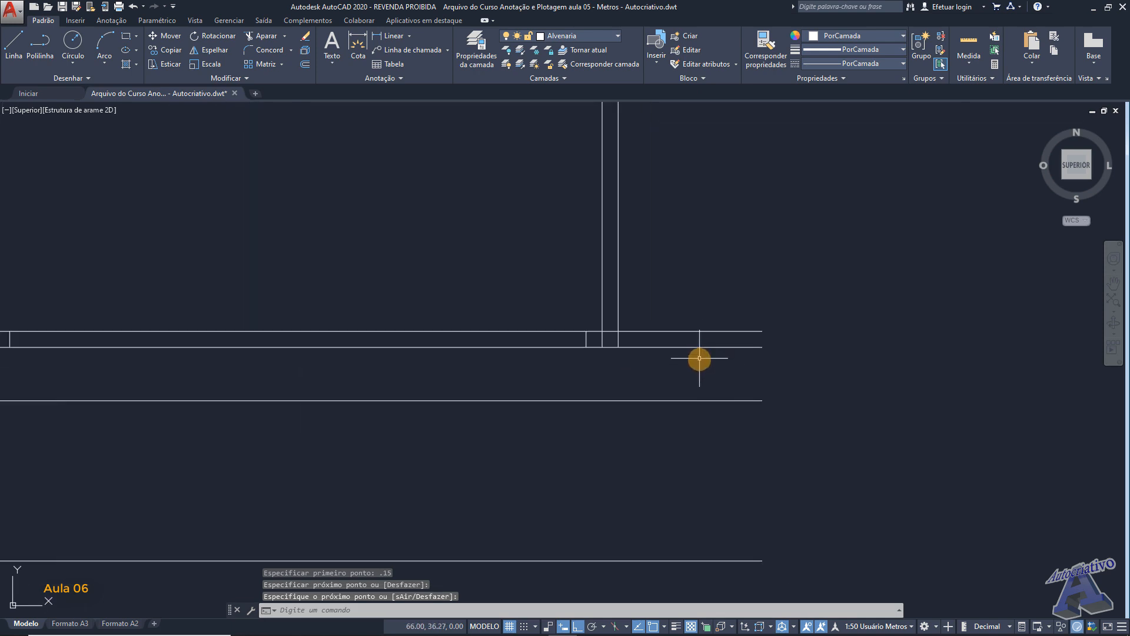
{"action": "type", "text": "ap"}
{"action": "key", "text": "Return"}
{"action": "key", "text": "Return"}
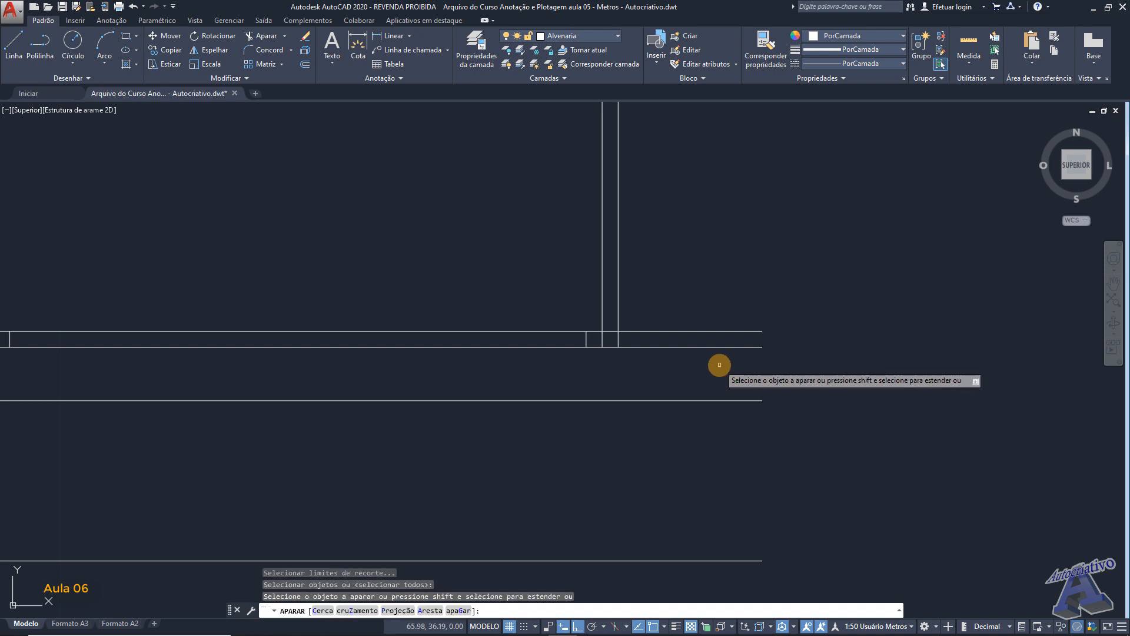
{"action": "left_click", "coordinate": [719, 363]}
{"action": "left_click", "coordinate": [692, 318]}
{"action": "scroll", "coordinate": [613, 343], "scroll_direction": "up", "scroll_amount": 2}
{"action": "left_click", "coordinate": [616, 337]}
{"action": "left_click", "coordinate": [601, 303]}
{"action": "left_click", "coordinate": [606, 343]}
{"action": "left_click", "coordinate": [581, 331]}
- Trim the base wall lines across the opening between the jambs and the leftover segments where the left wall meets the base wall
{"action": "scroll", "coordinate": [522, 341], "scroll_direction": "down", "scroll_amount": 5}
{"action": "middle_click_drag", "start_coordinate": [462, 361], "coordinate": [686, 373]}
{"action": "middle_click_drag", "start_coordinate": [483, 330], "coordinate": [780, 332]}
{"action": "scroll", "coordinate": [669, 357], "scroll_direction": "up", "scroll_amount": 3}
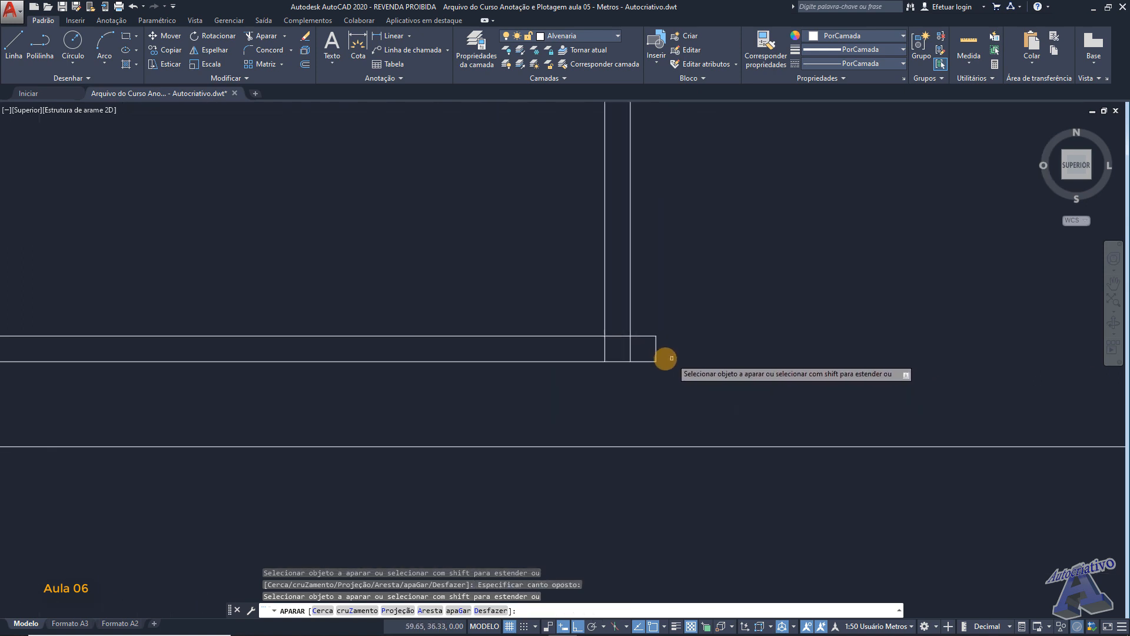
{"action": "left_click", "coordinate": [638, 353]}
{"action": "left_click", "coordinate": [621, 348]}
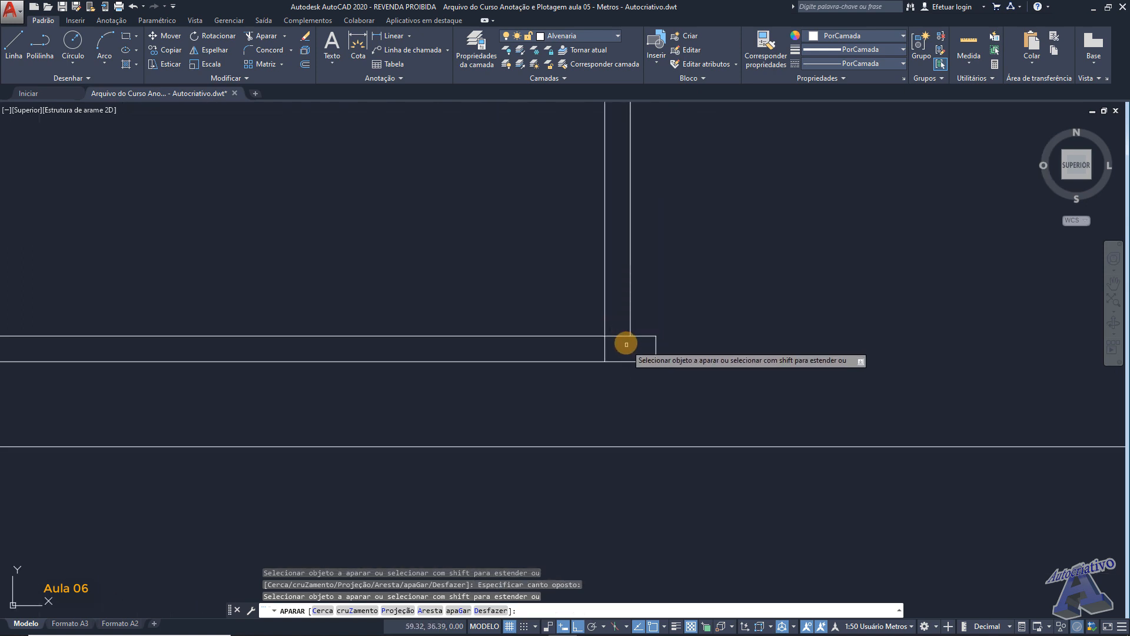
{"action": "left_click", "coordinate": [618, 333]}
{"action": "key", "text": "Return"}
{"action": "scroll", "coordinate": [708, 312], "scroll_direction": "down", "scroll_amount": 5}
{"action": "middle_click_drag", "start_coordinate": [761, 280], "coordinate": [701, 296]}
{"action": "scroll", "coordinate": [660, 294], "scroll_direction": "up", "scroll_amount": 2}
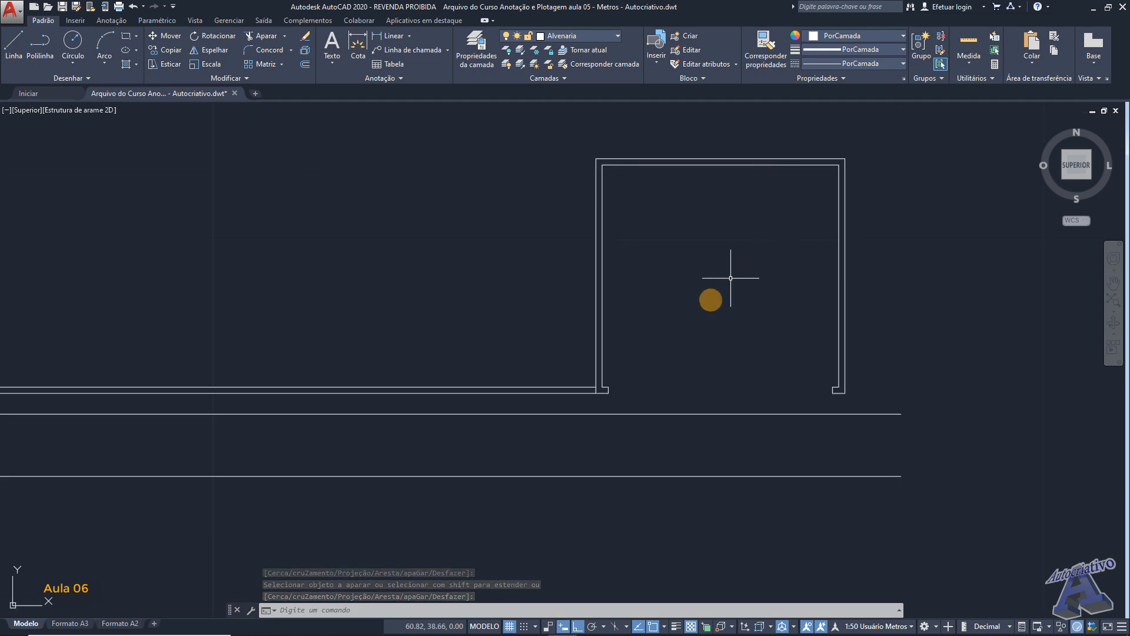
{"action": "middle_click_drag", "start_coordinate": [567, 309], "coordinate": [639, 329]}
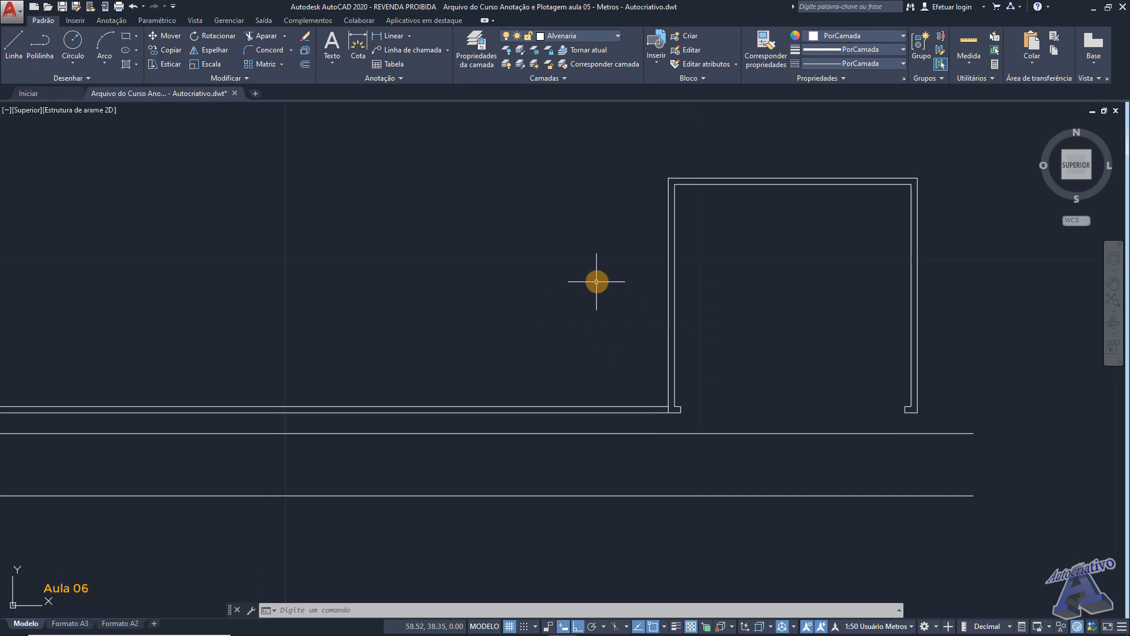
{"action": "middle_click_drag", "start_coordinate": [600, 280], "coordinate": [622, 283]}
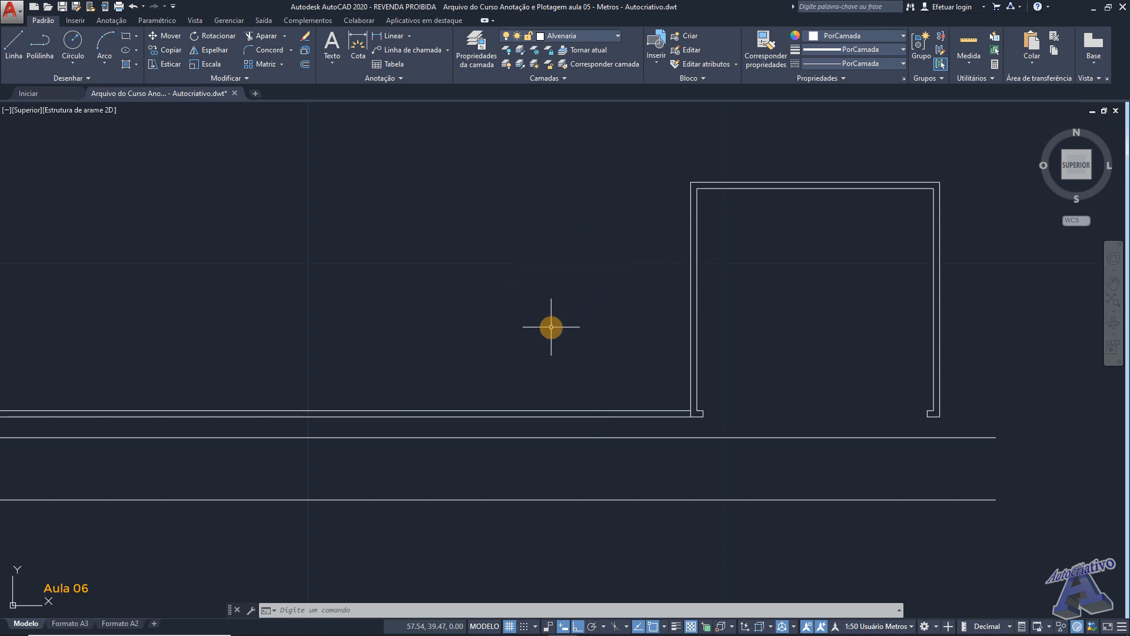
{"action": "middle_click_drag", "start_coordinate": [600, 267], "coordinate": [647, 312]}
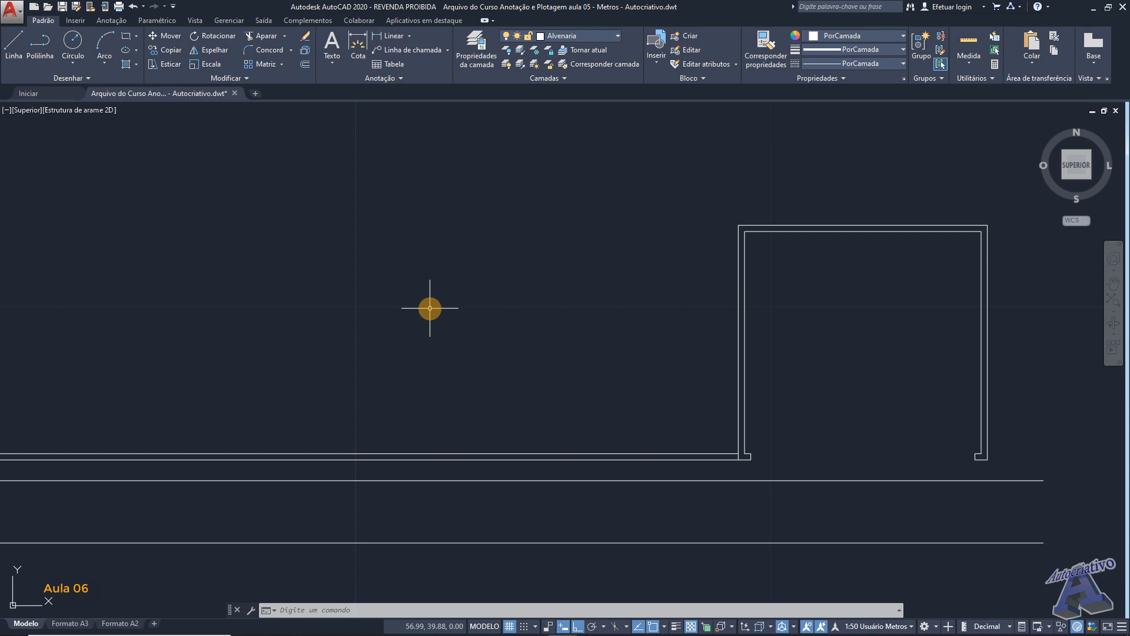
{"action": "mouse_move", "coordinate": [694, 303]}
{"action": "middle_mouse_down"}
{"action": "mouse_move", "coordinate": [679, 295]}
{"action": "mouse_move", "coordinate": [628, 324]}
{"action": "middle_mouse_up"}
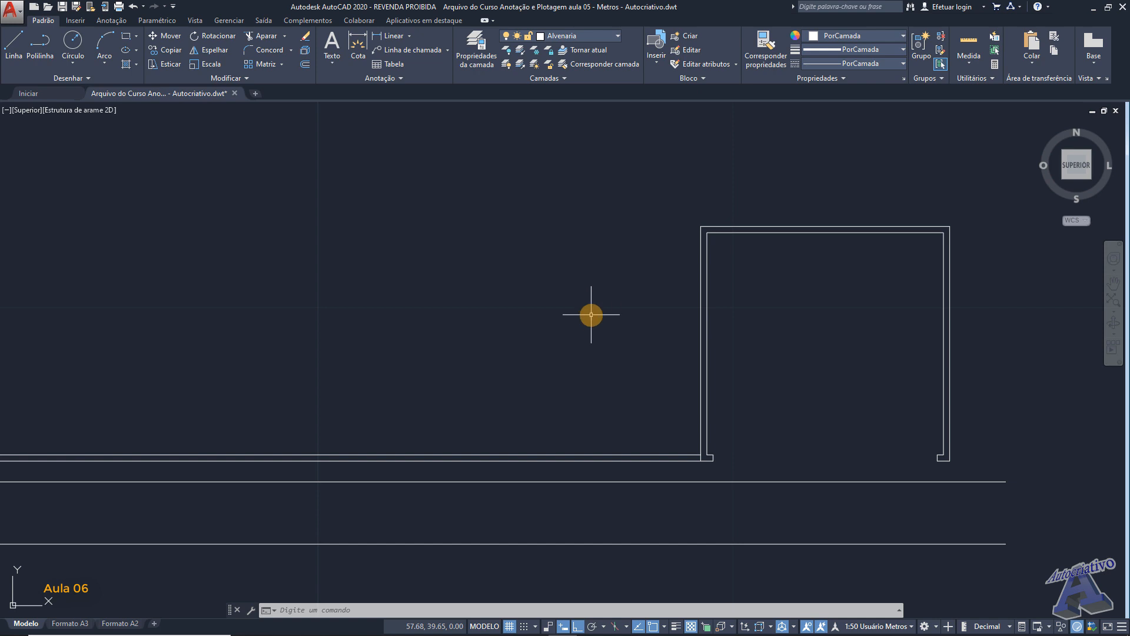
- Create a layer named Projeção do Beiral and set its colour to index 40
{"action": "left_click", "coordinate": [465, 61]}
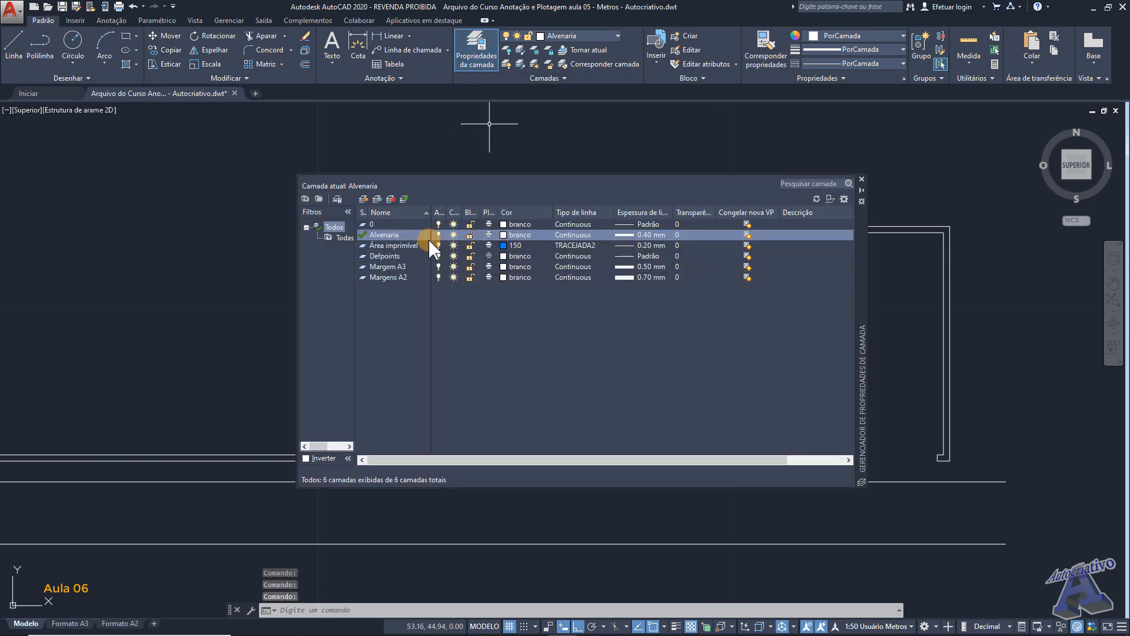
{"action": "left_click", "coordinate": [362, 199]}
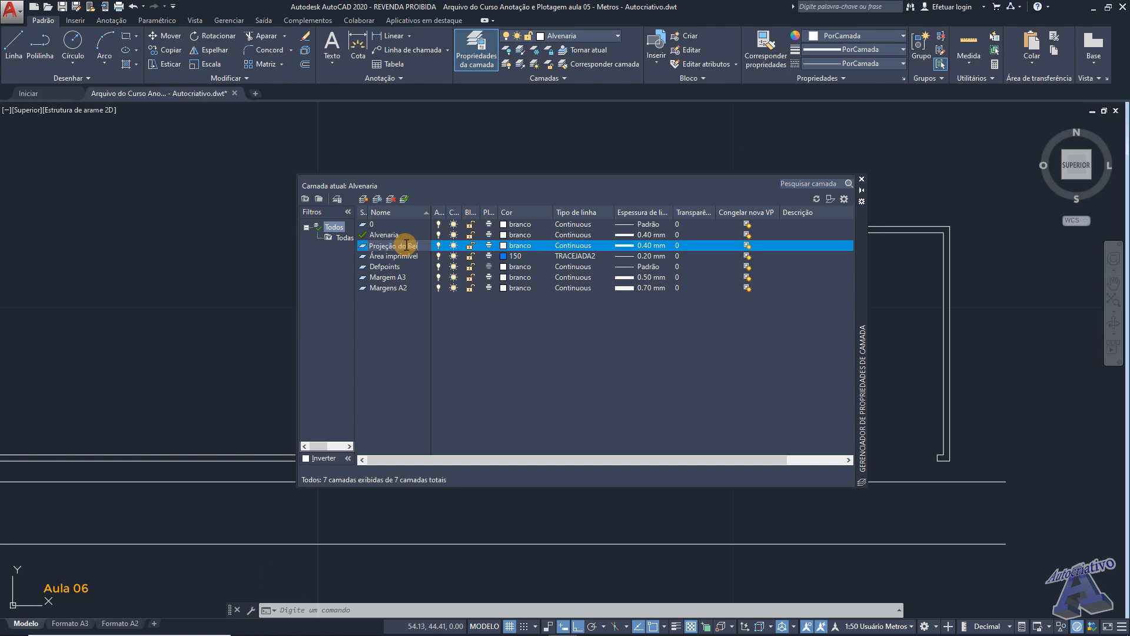
{"action": "key", "text": "Return"}
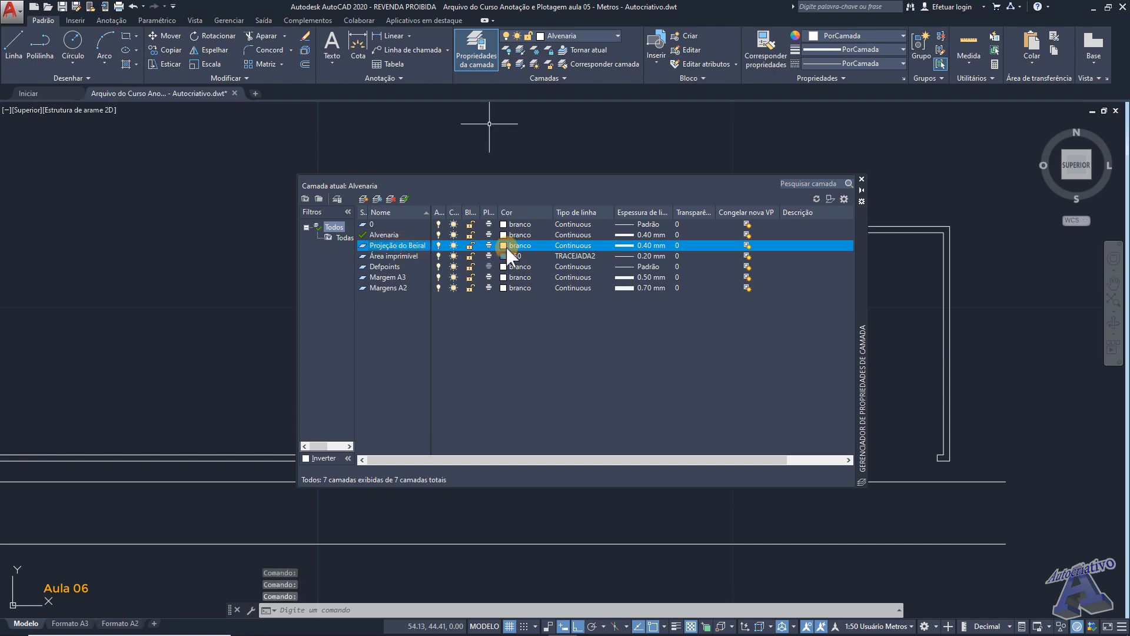
{"action": "left_click", "coordinate": [505, 246]}
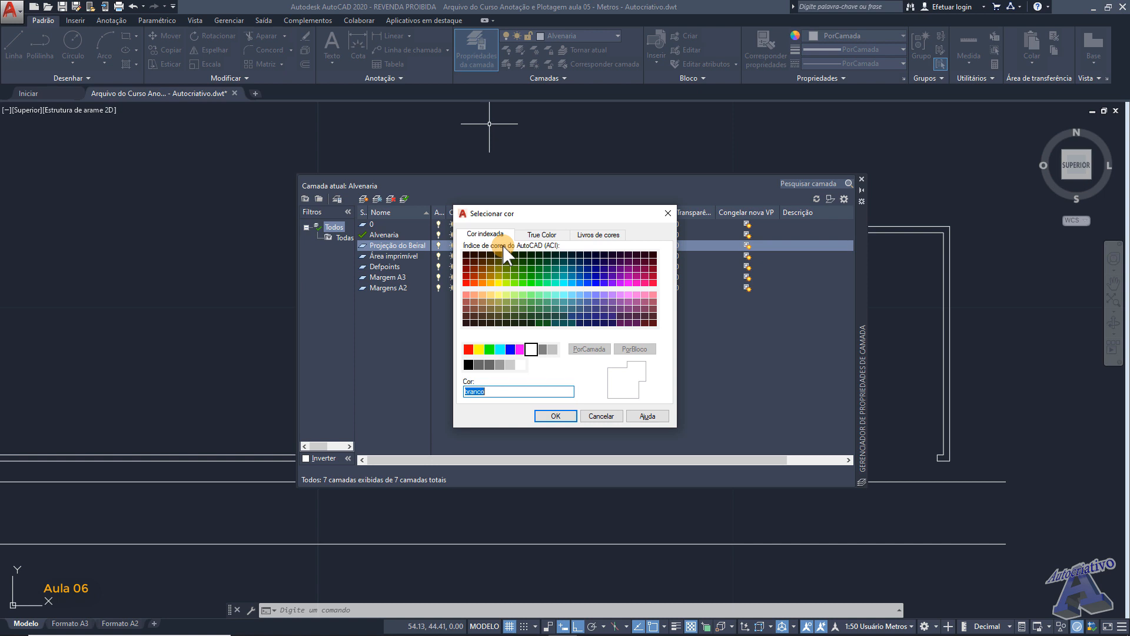
{"action": "left_click", "coordinate": [491, 283]}
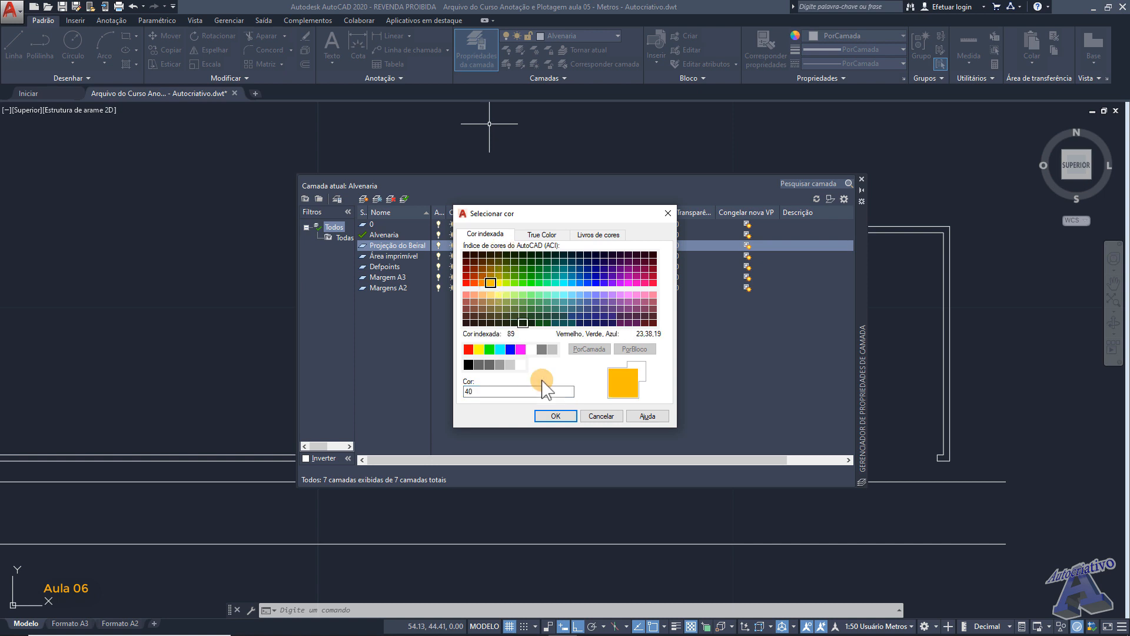
{"action": "left_click", "coordinate": [555, 416]}
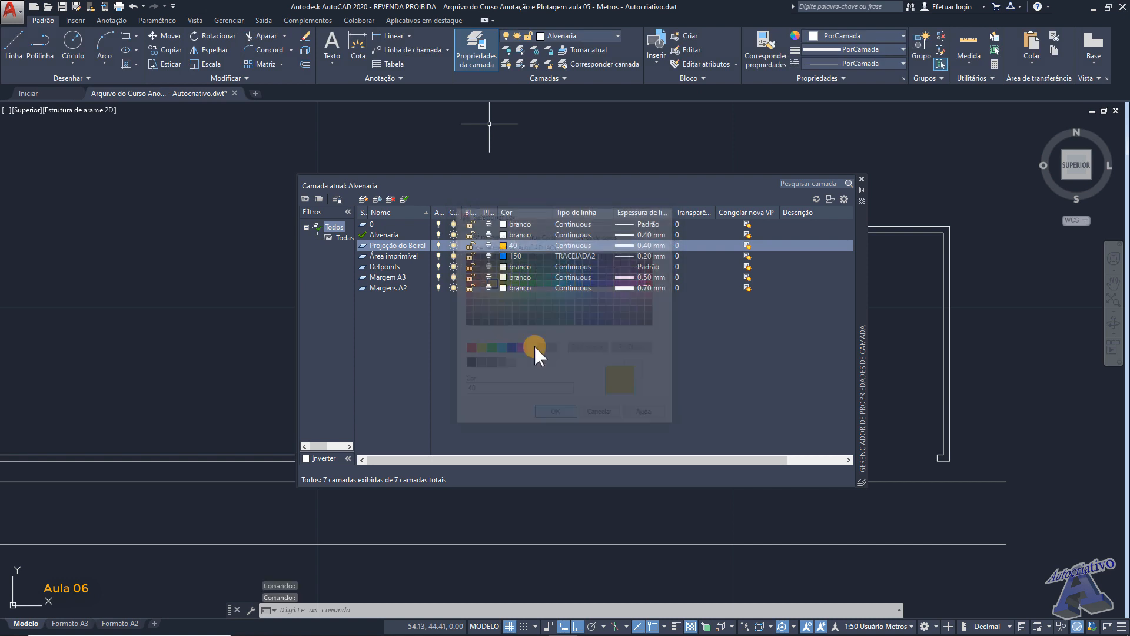
- Open the linetype selection for the Projeção do Beiral layer
{"action": "left_click", "coordinate": [572, 245]}
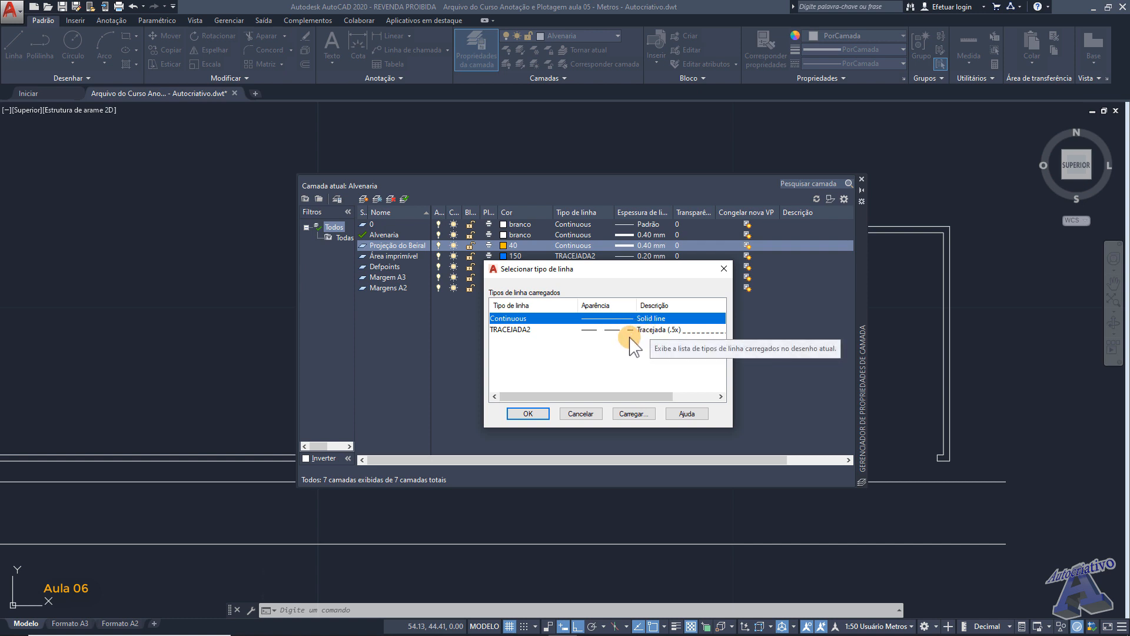
{"action": "left_click", "coordinate": [629, 415]}
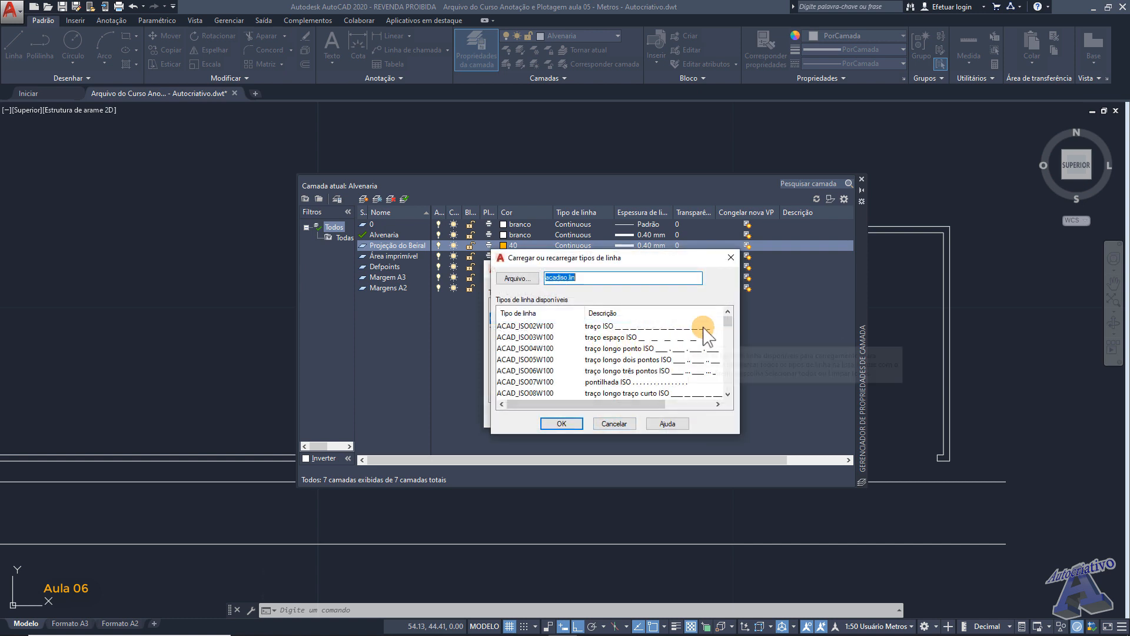
{"action": "left_click_drag", "start_coordinate": [728, 323], "coordinate": [730, 393]}
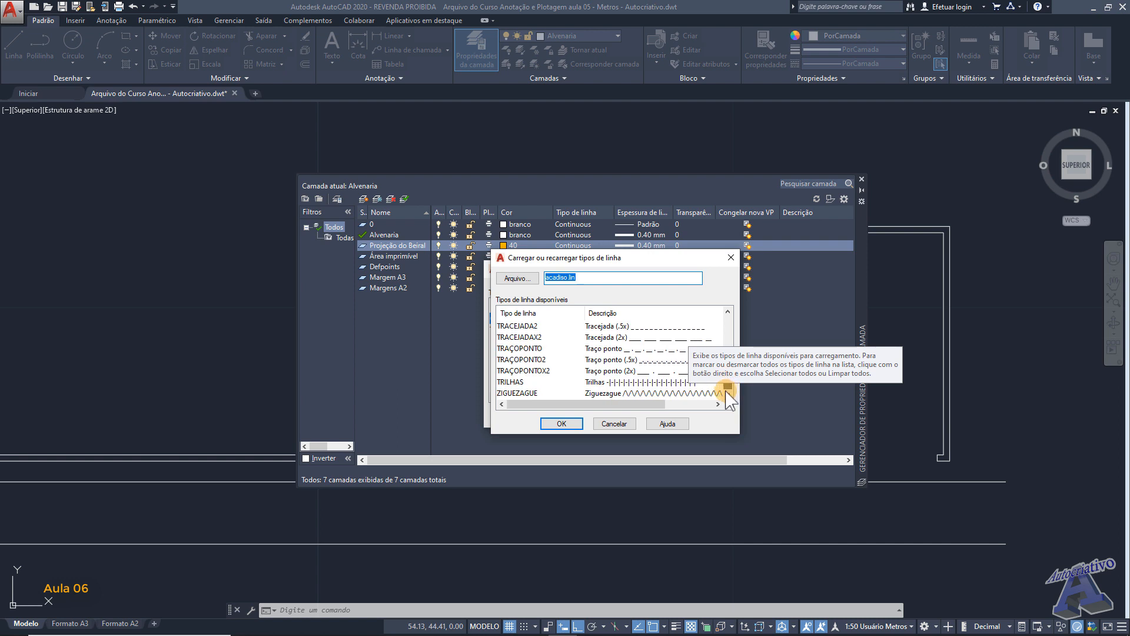
{"action": "left_click", "coordinate": [612, 330]}
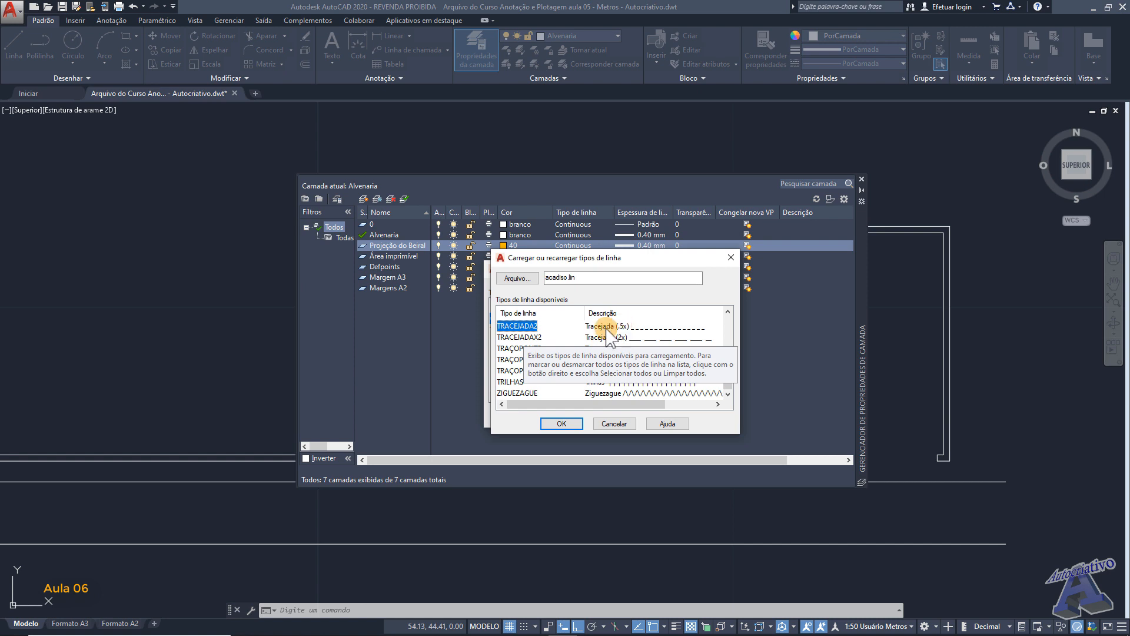
{"action": "left_click", "coordinate": [566, 424]}
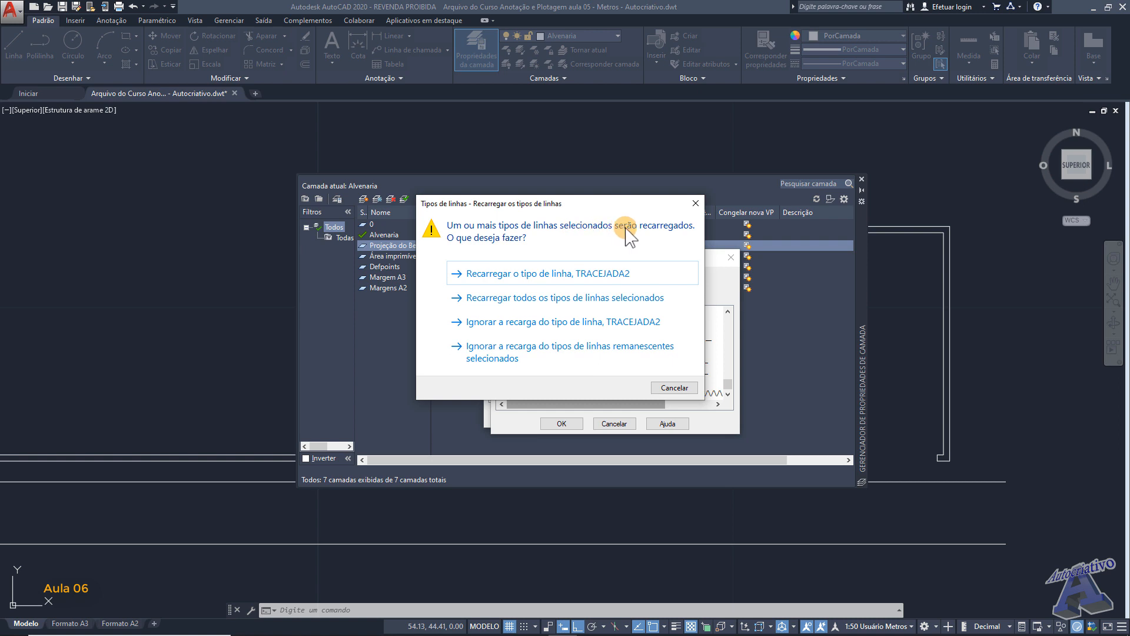
{"action": "left_click", "coordinate": [695, 203]}
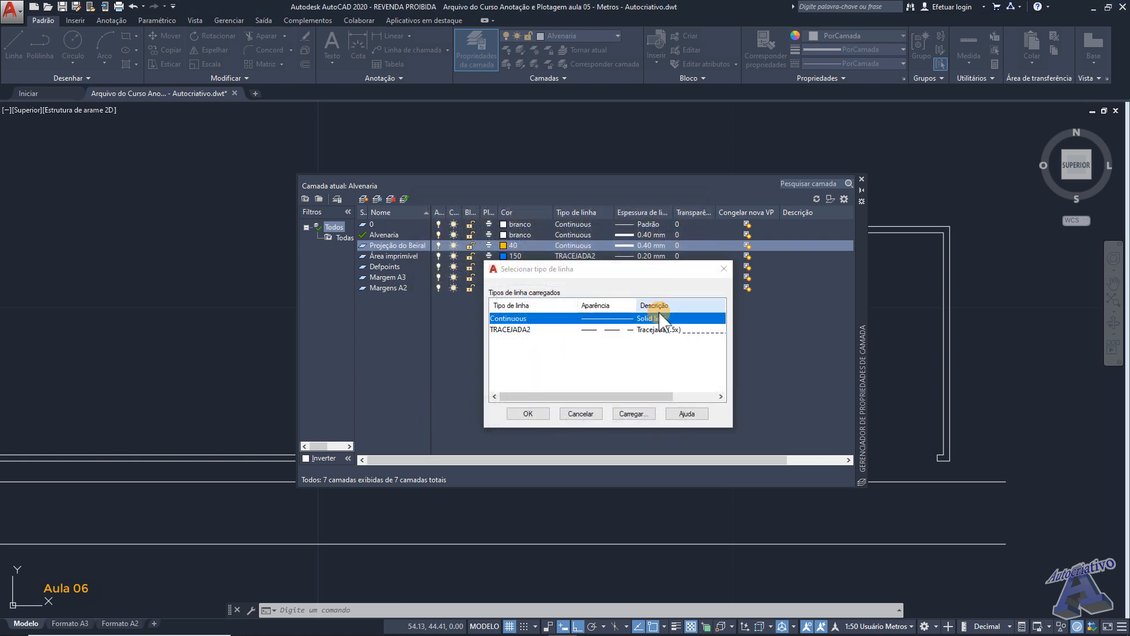
- Assign the TRACEJADA2 linetype and a 0.25 mm lineweight to the Projeção do Beiral layer
{"action": "left_click", "coordinate": [653, 330]}
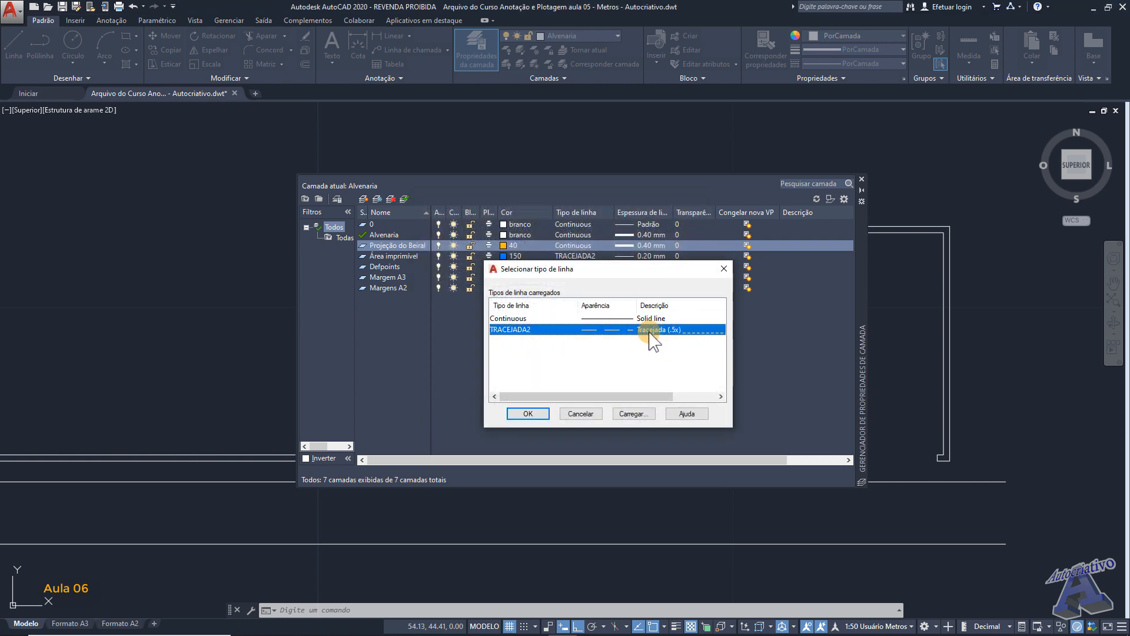
{"action": "left_click", "coordinate": [539, 412]}
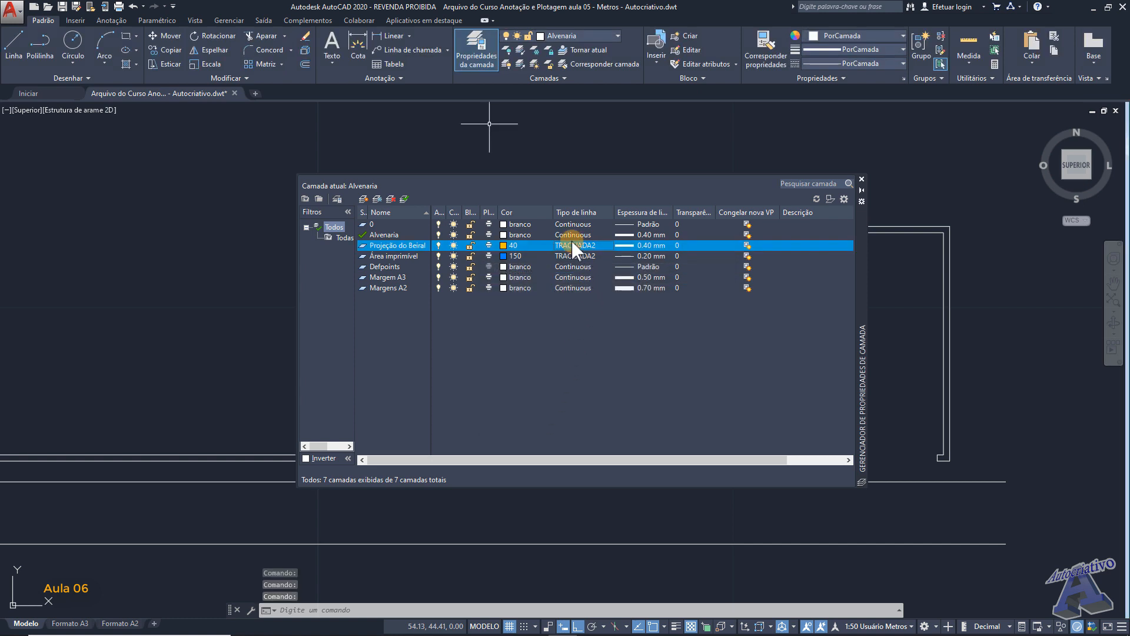
{"action": "left_click", "coordinate": [644, 244]}
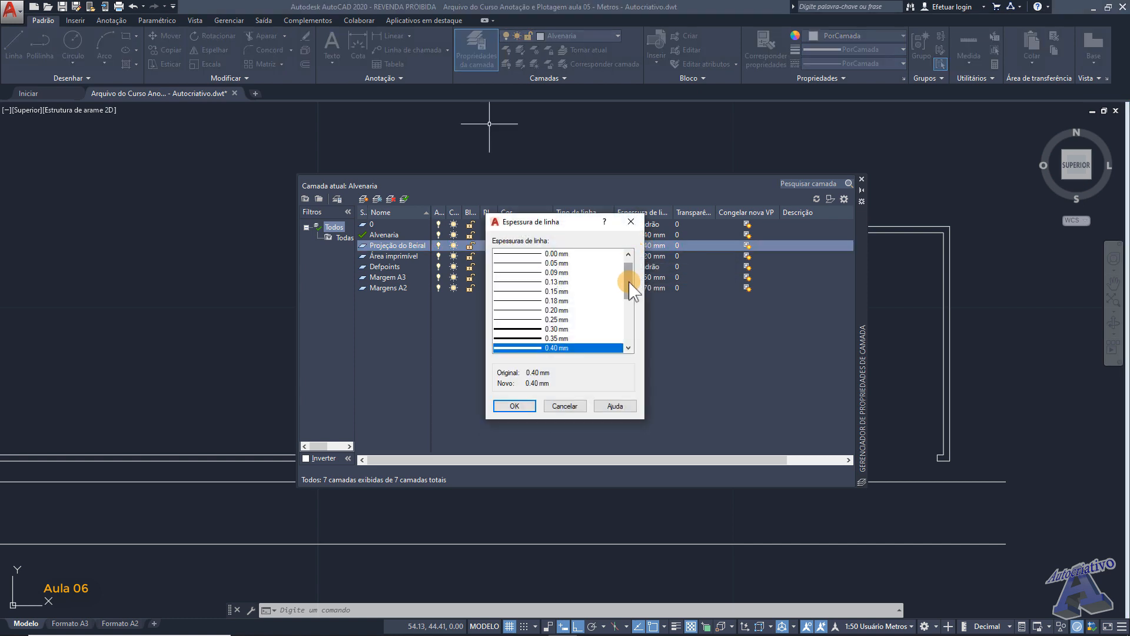
{"action": "left_click", "coordinate": [557, 319]}
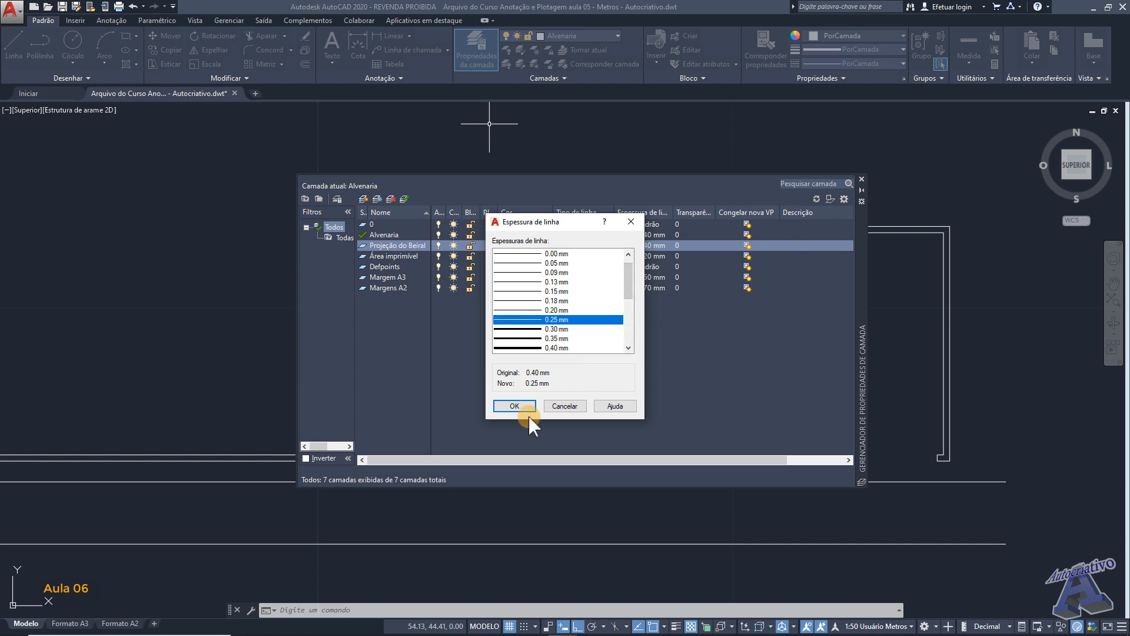
{"action": "left_click", "coordinate": [514, 405]}
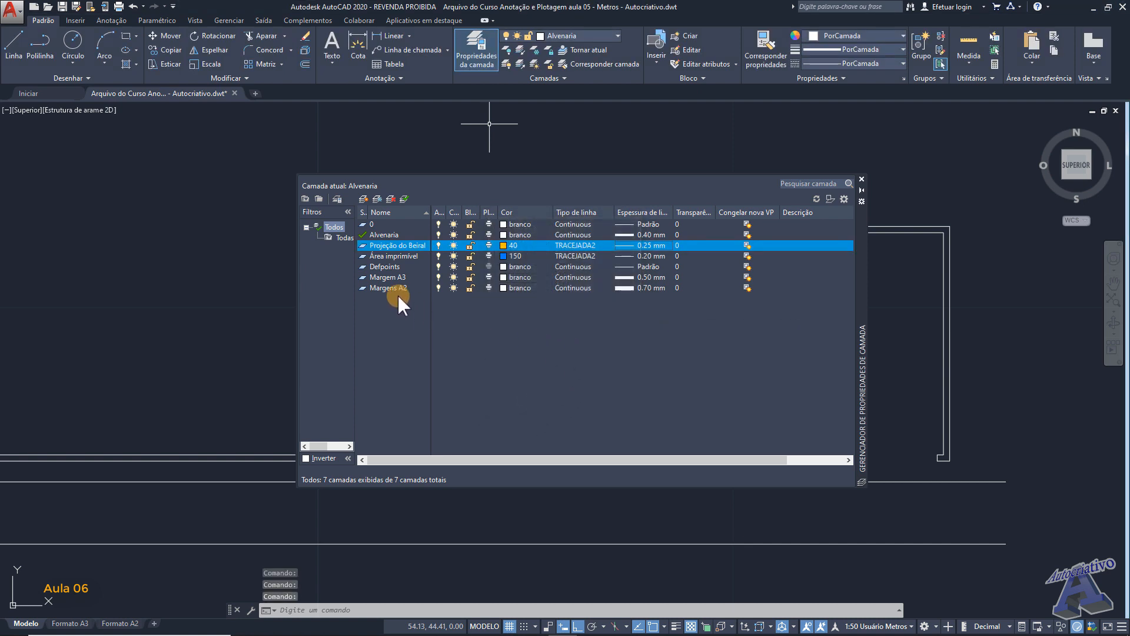
- Make Projeção do Beiral current and draw a horizontal line from the left wall, 1.5 m below its outer upper corner, to above the base wall's left end
{"action": "double_click", "coordinate": [389, 245]}
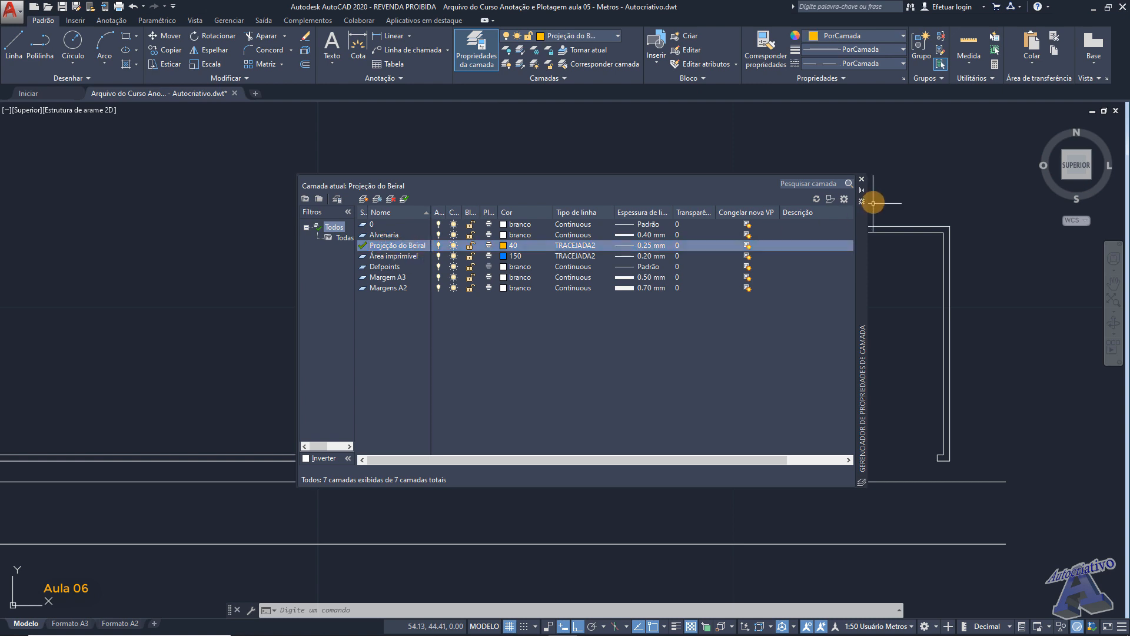
{"action": "left_click", "coordinate": [861, 180]}
{"action": "middle_click_drag", "start_coordinate": [765, 255], "coordinate": [794, 277]}
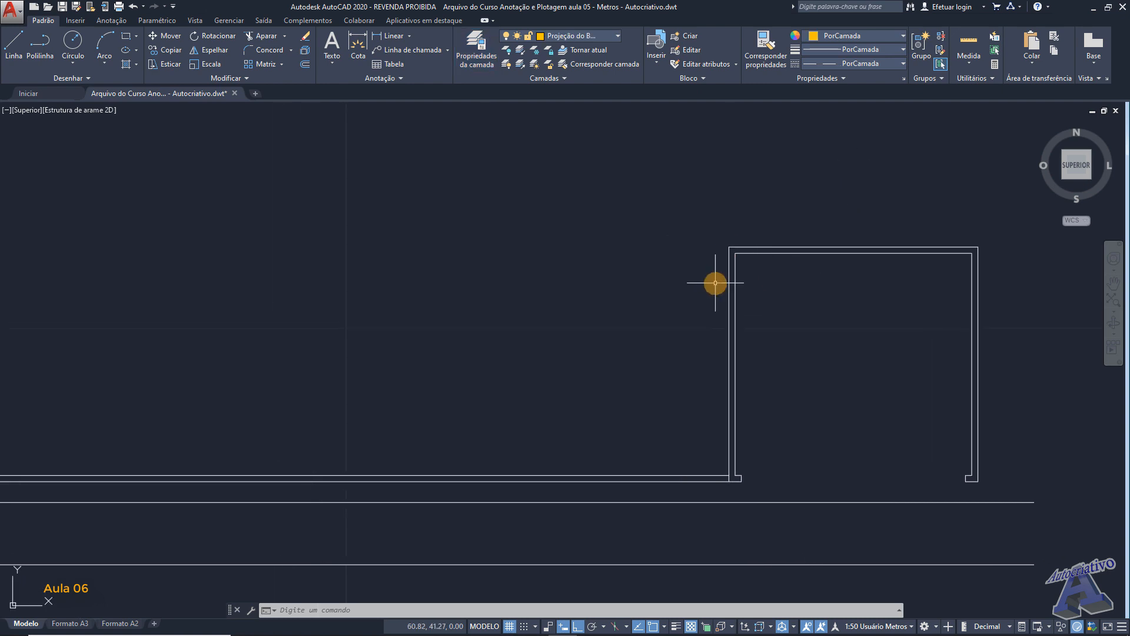
{"action": "type", "text": "l"}
{"action": "key", "text": "Return"}
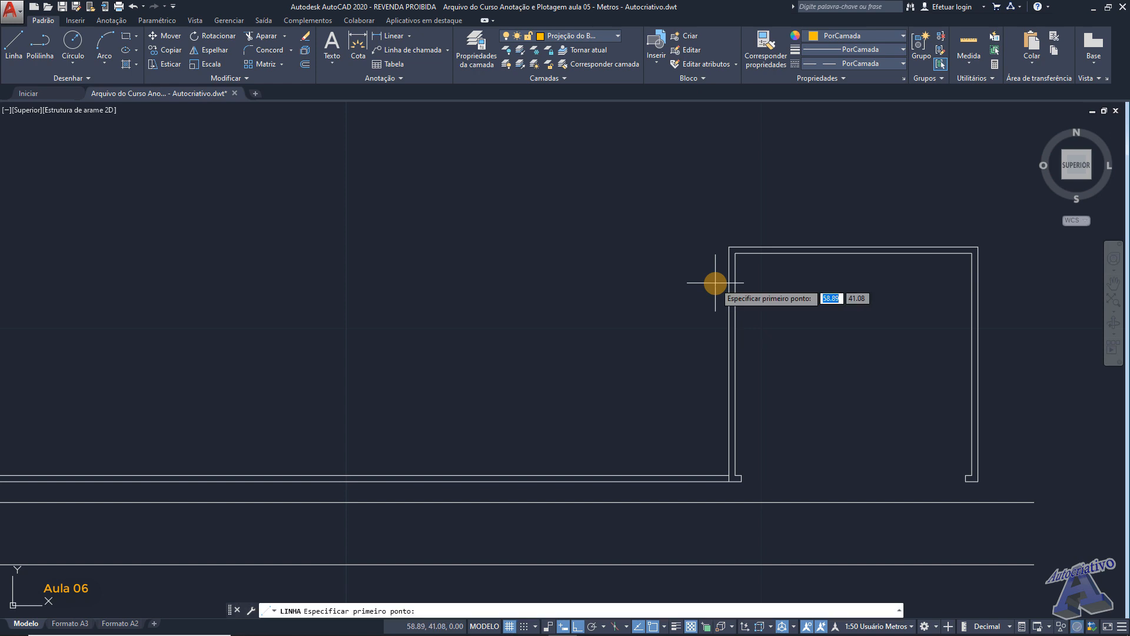
{"action": "scroll", "coordinate": [715, 282], "scroll_direction": "up", "scroll_amount": 4}
{"action": "middle_click_drag", "start_coordinate": [726, 260], "coordinate": [617, 211]}
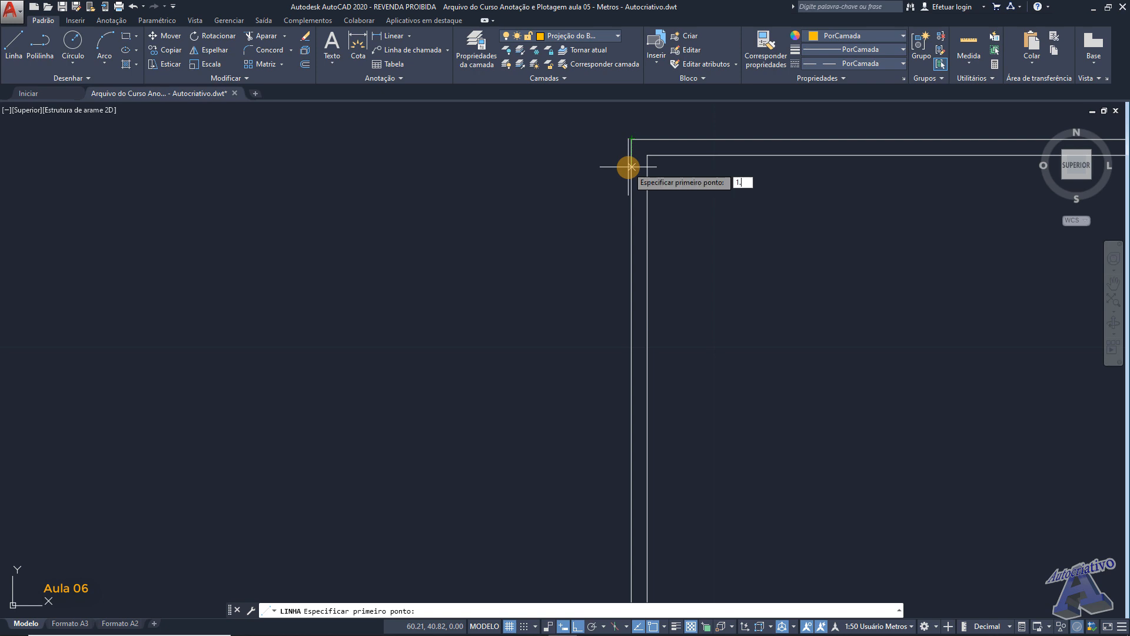
{"action": "key", "text": "Return"}
{"action": "scroll", "coordinate": [537, 352], "scroll_direction": "down", "scroll_amount": 4}
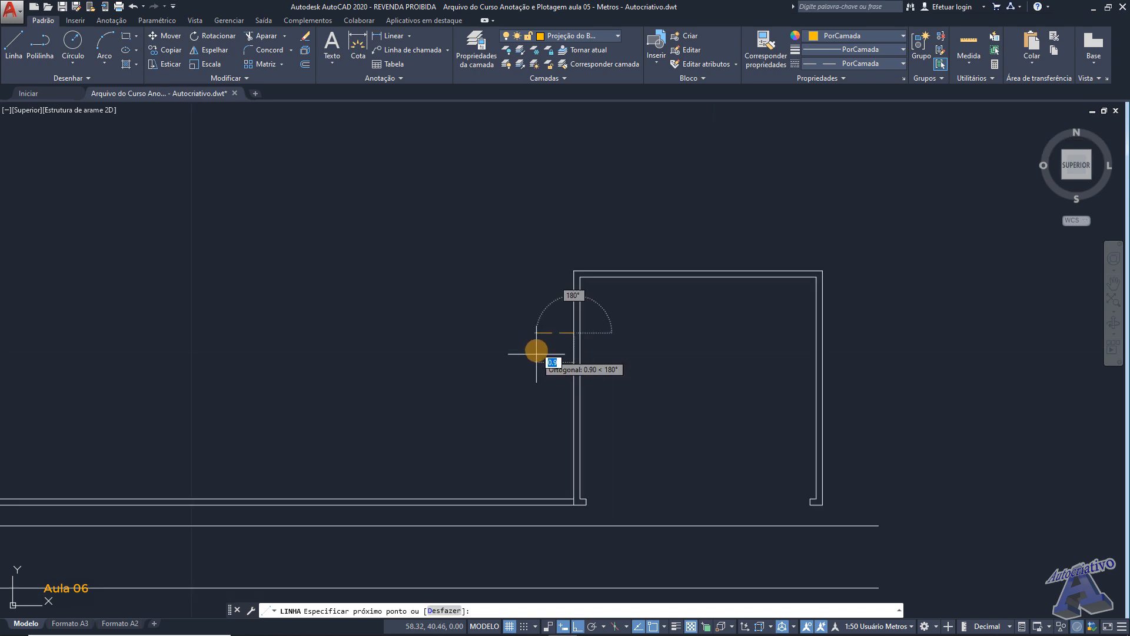
{"action": "middle_click_drag", "start_coordinate": [530, 345], "coordinate": [709, 317]}
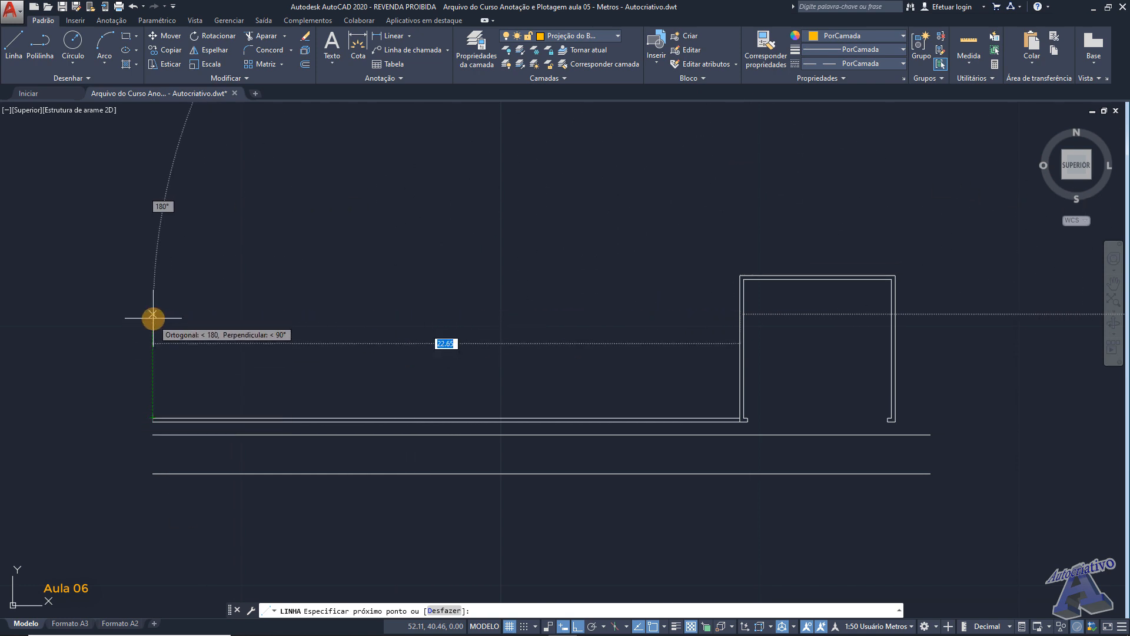
{"action": "left_click", "coordinate": [153, 318]}
{"action": "key", "text": "Return"}
{"action": "middle_click_drag", "start_coordinate": [596, 337], "coordinate": [532, 331]}
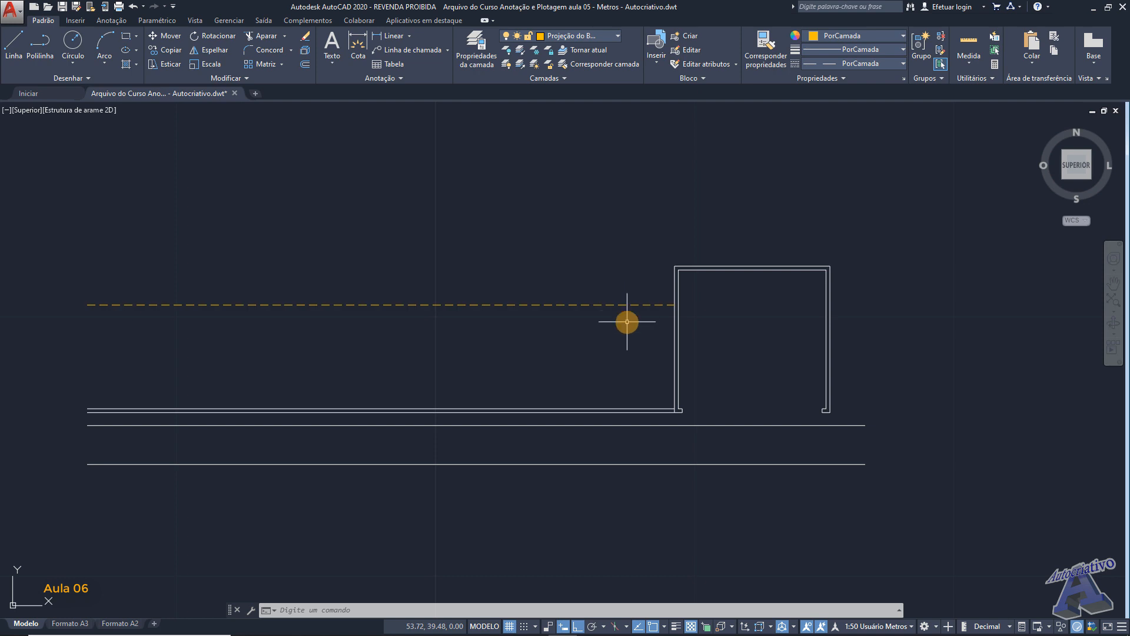
- Make Alvenaria the current layer and draw a 4 m horizontal line leftward from the room's outer upper-left corner
{"action": "scroll", "coordinate": [657, 279], "scroll_direction": "up", "scroll_amount": 4}
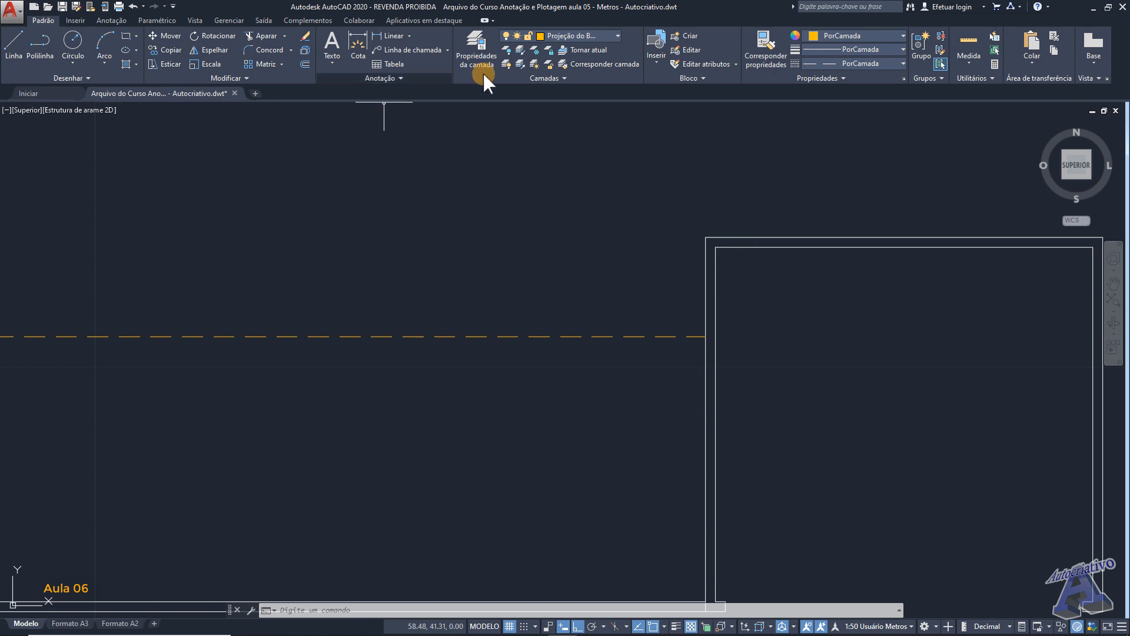
{"action": "left_click", "coordinate": [568, 36]}
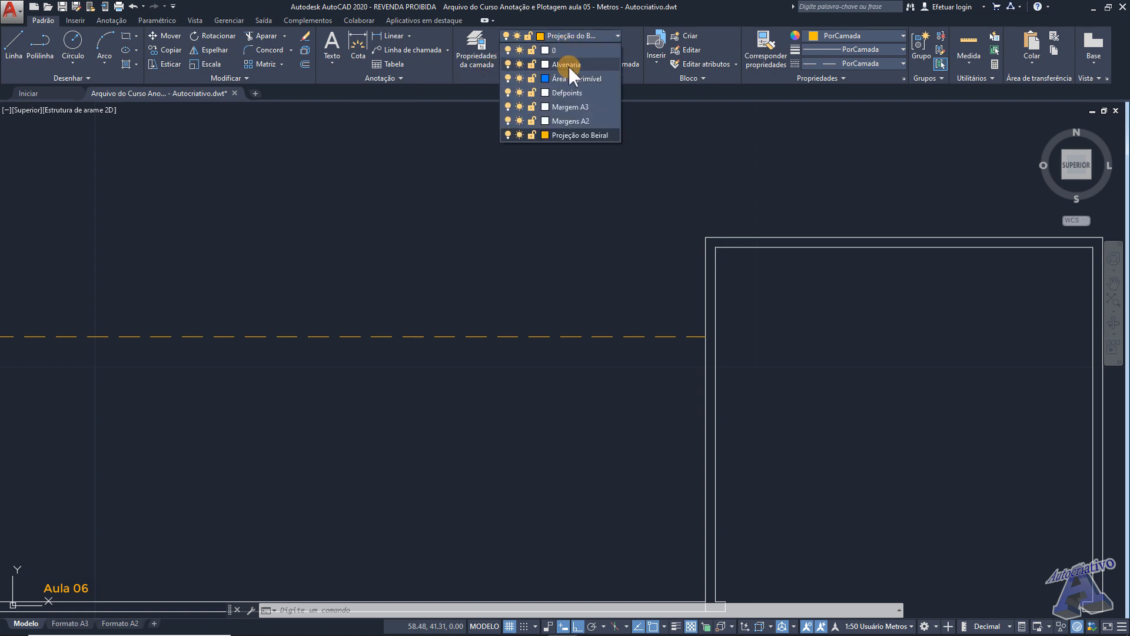
{"action": "left_click", "coordinate": [567, 65]}
{"action": "type", "text": "l"}
{"action": "key", "text": "Return"}
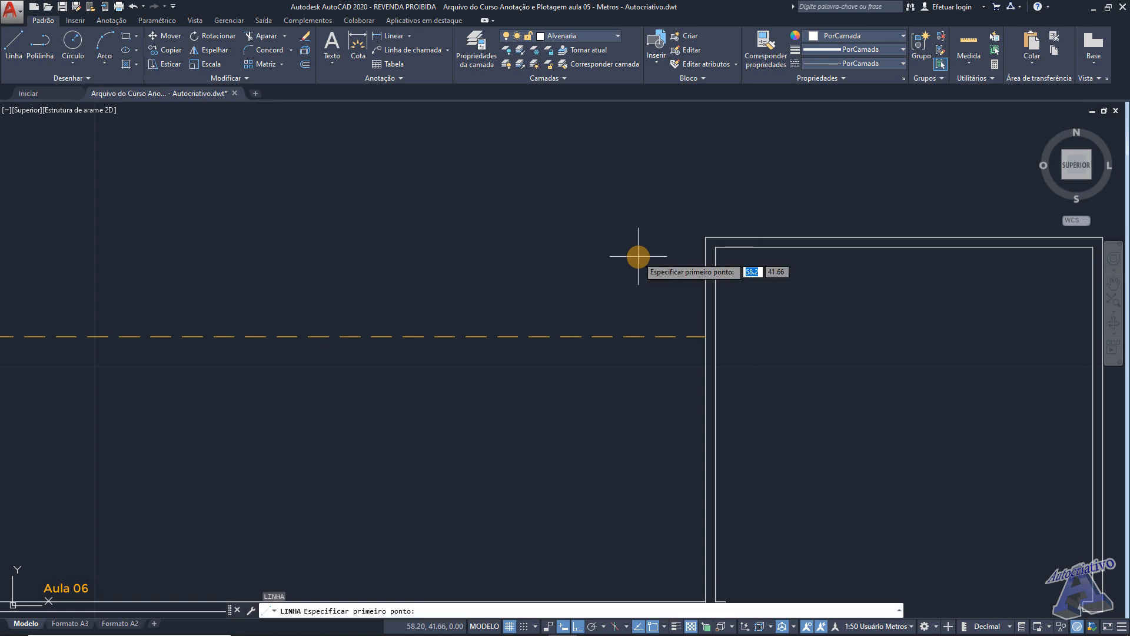
{"action": "left_click", "coordinate": [706, 237]}
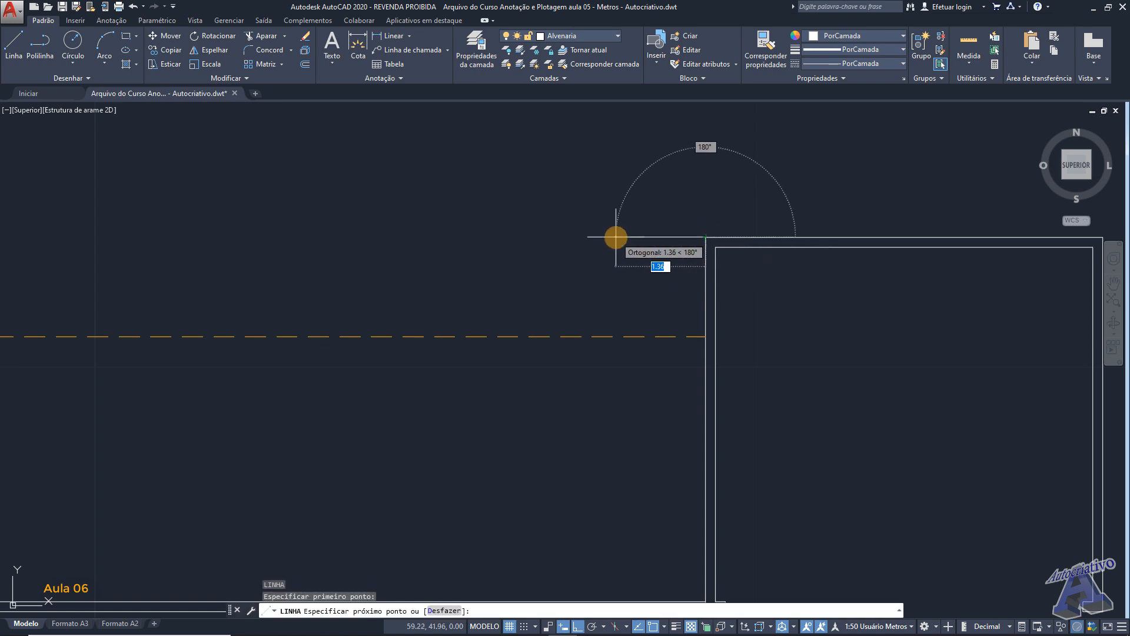
{"action": "scroll", "coordinate": [616, 237], "scroll_direction": "down", "scroll_amount": 4}
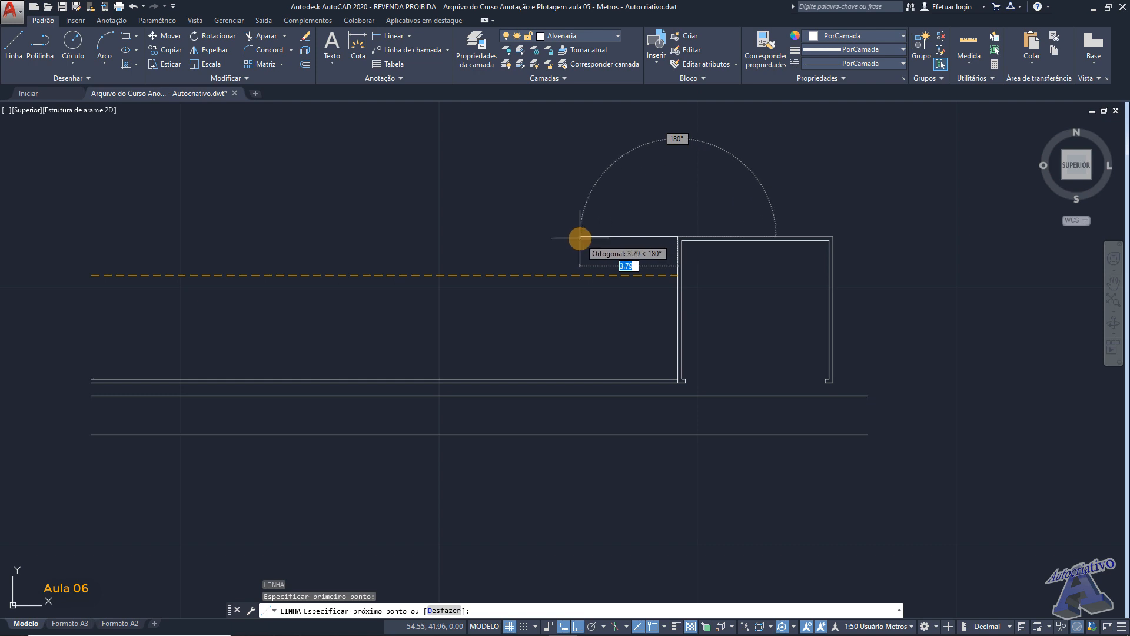
{"action": "key", "text": "Return"}
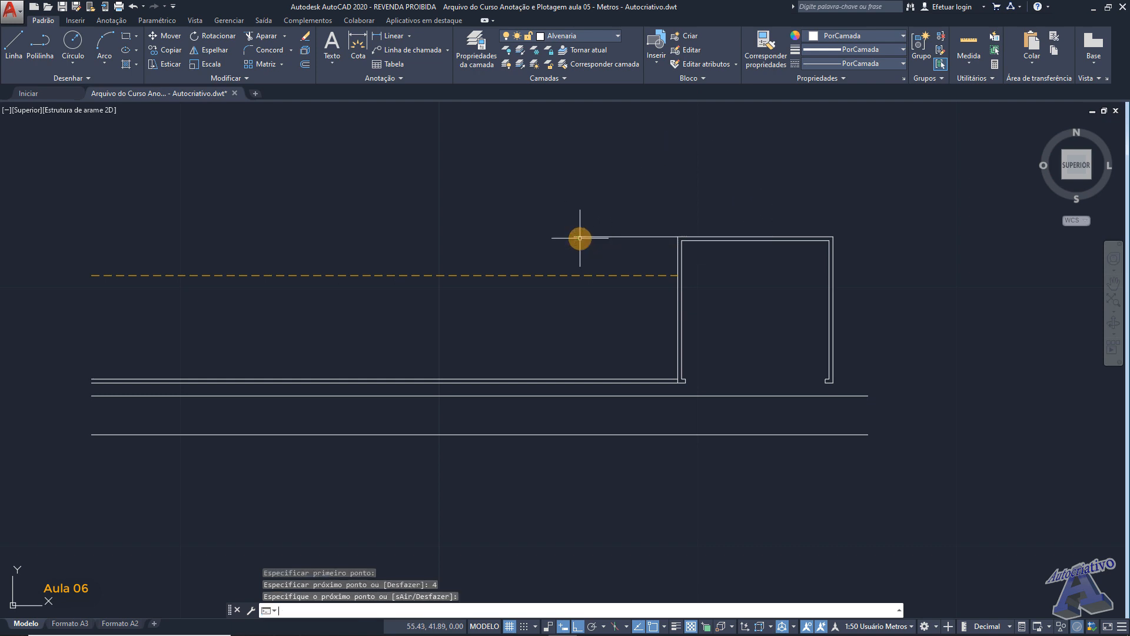
- Draw a 7 m vertical line upward from the room's upper wall, starting 1 m right of its outer upper-left corner
{"action": "middle_click_drag", "start_coordinate": [624, 220], "coordinate": [604, 244]}
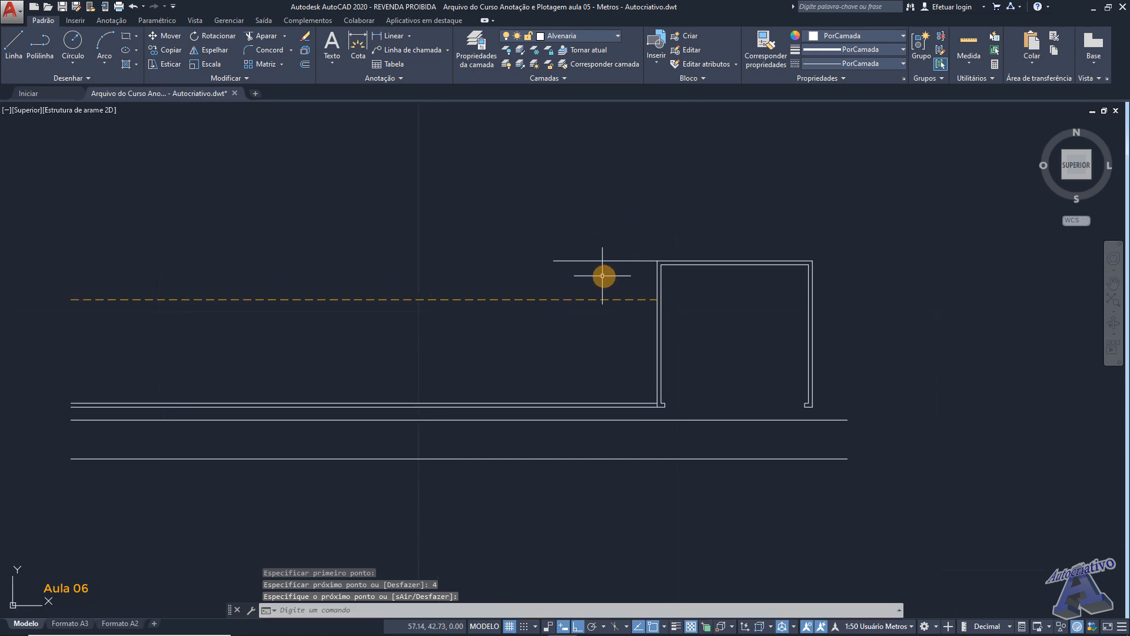
{"action": "scroll", "coordinate": [675, 256], "scroll_direction": "up", "scroll_amount": 2}
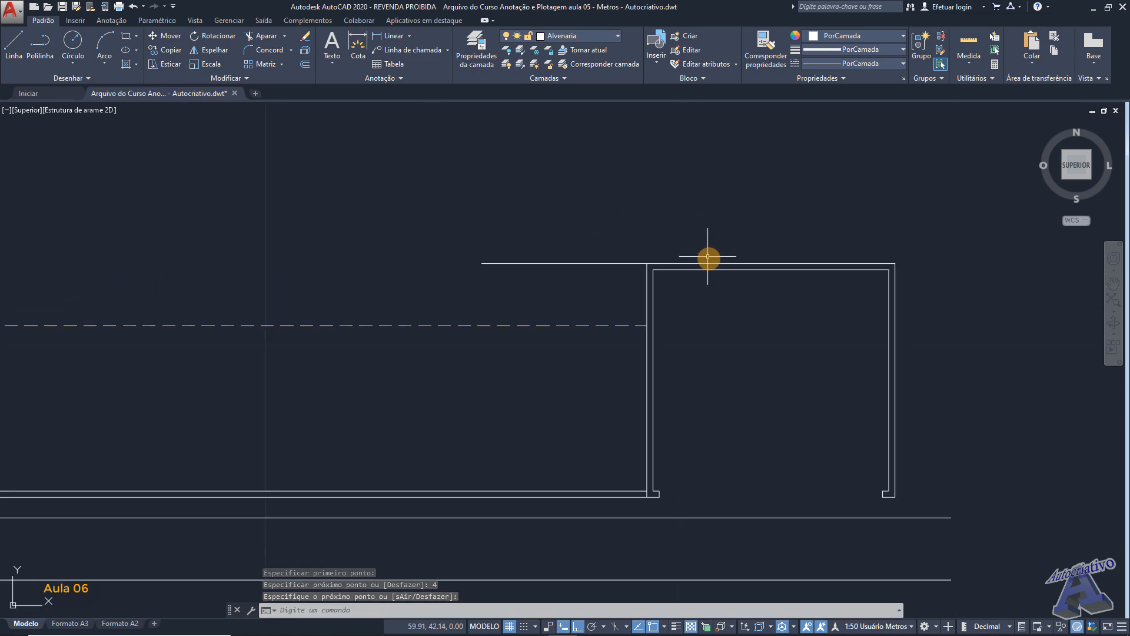
{"action": "scroll", "coordinate": [698, 254], "scroll_direction": "up", "scroll_amount": 2}
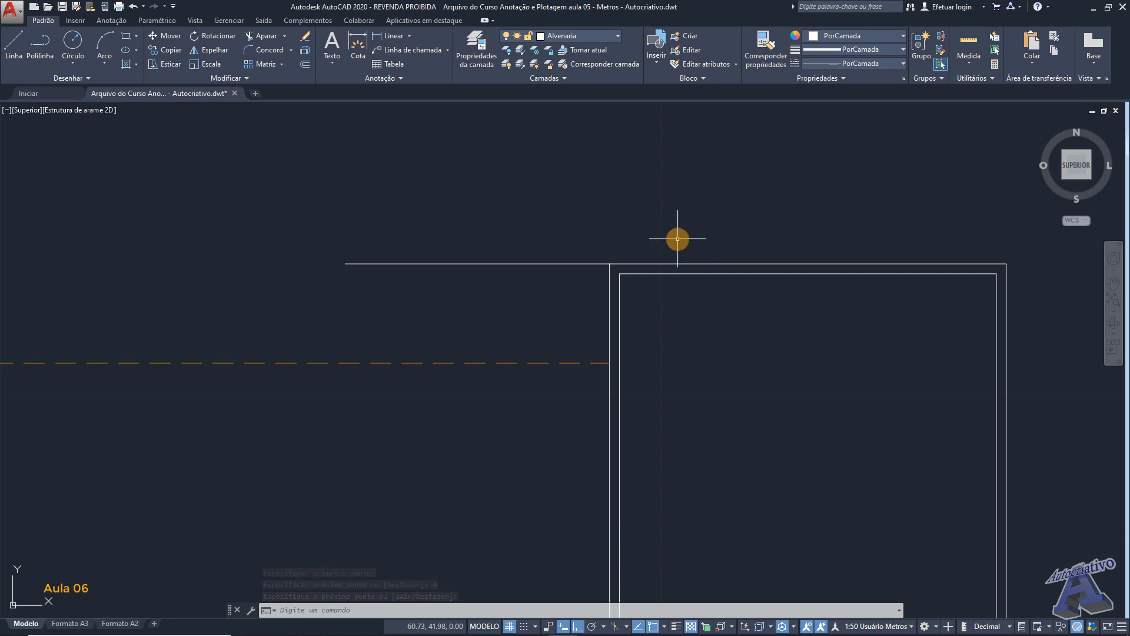
{"action": "type", "text": "l"}
{"action": "key", "text": "Return"}
{"action": "scroll", "coordinate": [677, 239], "scroll_direction": "up", "scroll_amount": 2}
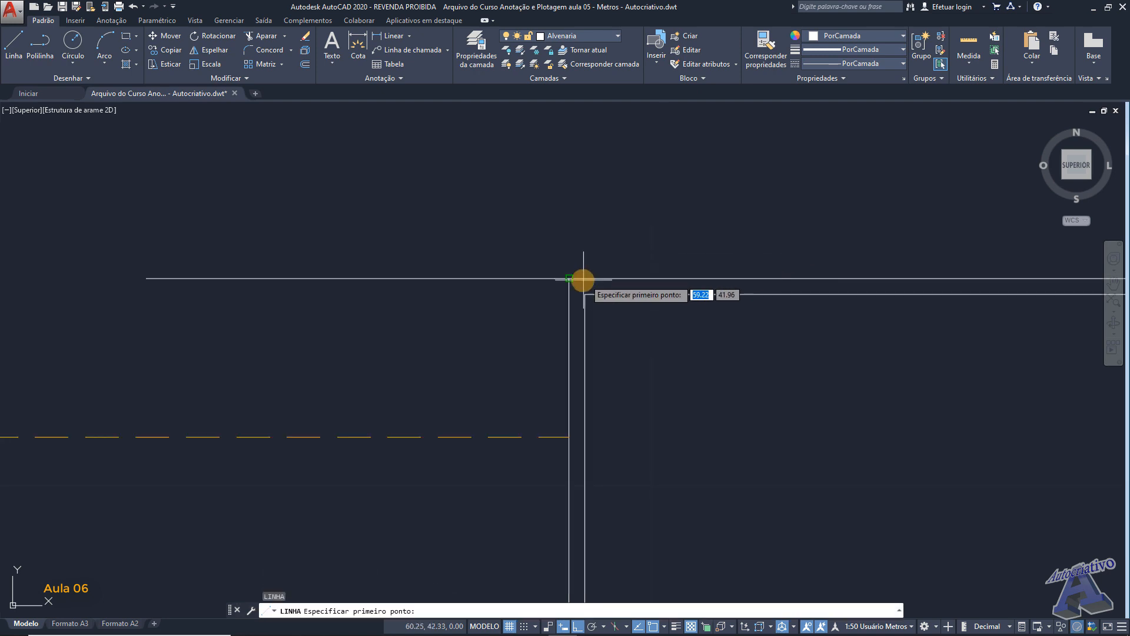
{"action": "type", "text": "1"}
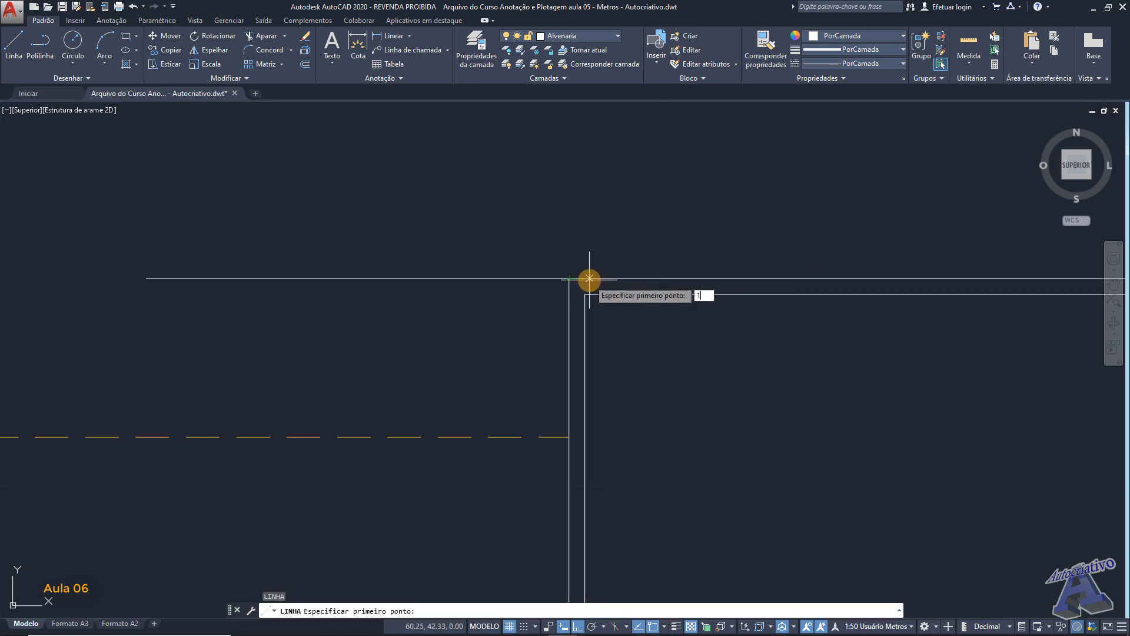
{"action": "key", "text": "Return"}
{"action": "scroll", "coordinate": [640, 232], "scroll_direction": "down", "scroll_amount": 5}
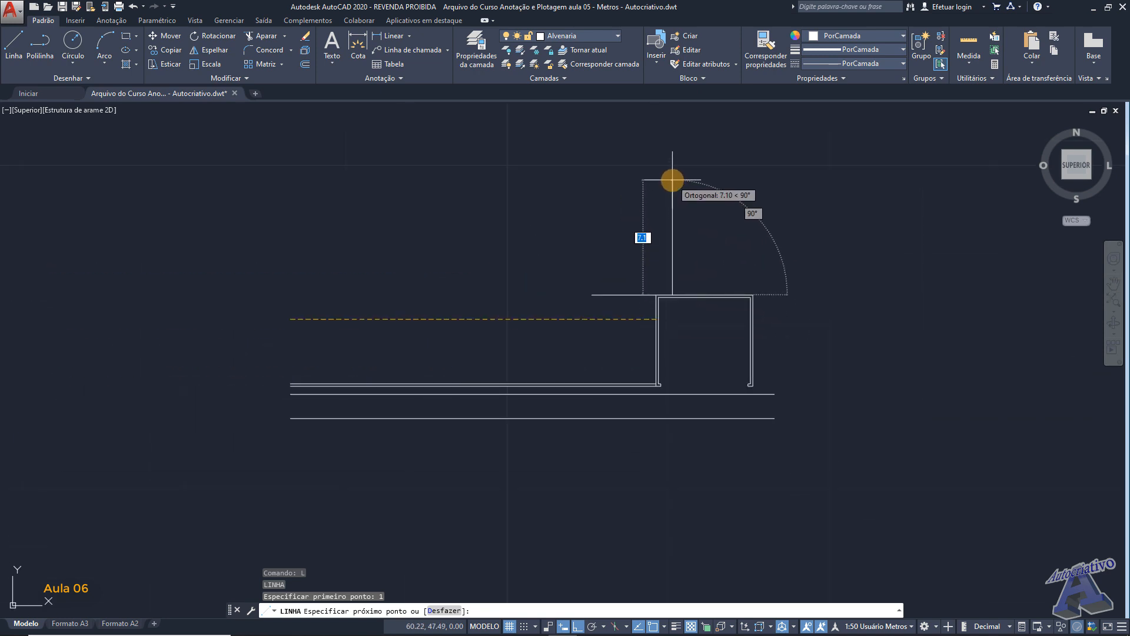
{"action": "type", "text": "7"}
{"action": "key", "text": "Return"}
{"action": "key", "text": "Return"}
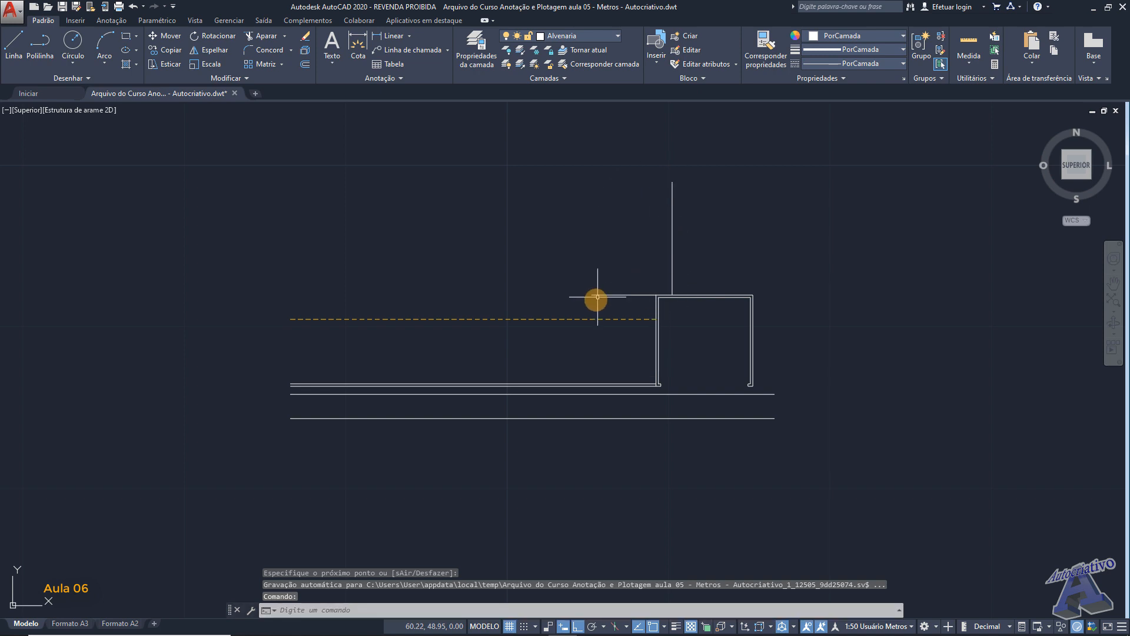
- Draw a vertical line up from the 4 m line's left end, level with the 7 m line's top, and join both tops with a horizontal line
{"action": "scroll", "coordinate": [586, 300], "scroll_direction": "up", "scroll_amount": 4}
{"action": "key", "text": "space"}
{"action": "left_click", "coordinate": [603, 272]}
{"action": "middle_click_drag", "start_coordinate": [613, 181], "coordinate": [610, 306]}
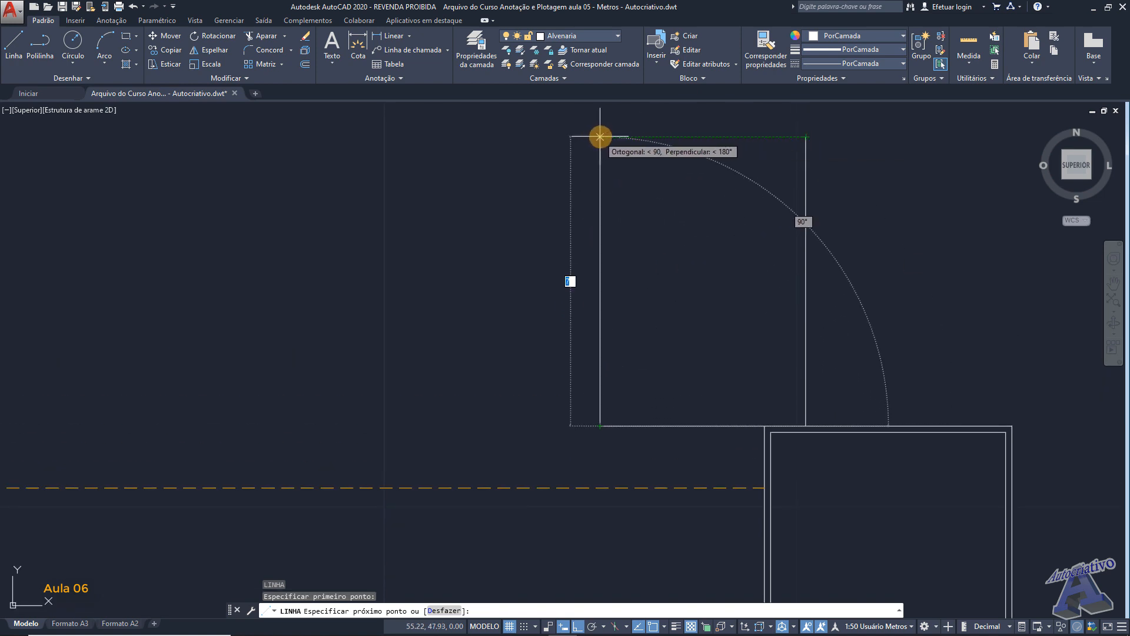
{"action": "left_click", "coordinate": [599, 138]}
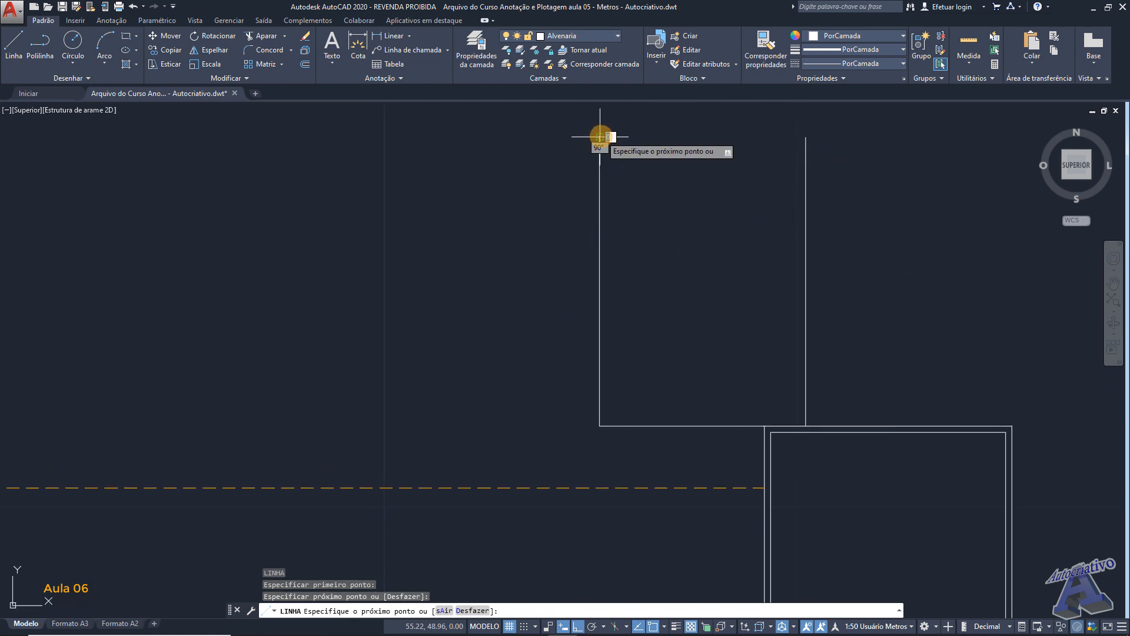
{"action": "left_click", "coordinate": [805, 138]}
{"action": "key", "text": "space"}
{"action": "mouse_move", "coordinate": [742, 264]}
{"action": "middle_mouse_down"}
{"action": "mouse_move", "coordinate": [727, 245]}
{"action": "mouse_move", "coordinate": [681, 240]}
{"action": "mouse_move", "coordinate": [656, 179]}
{"action": "mouse_move", "coordinate": [655, 220]}
{"action": "middle_mouse_up"}
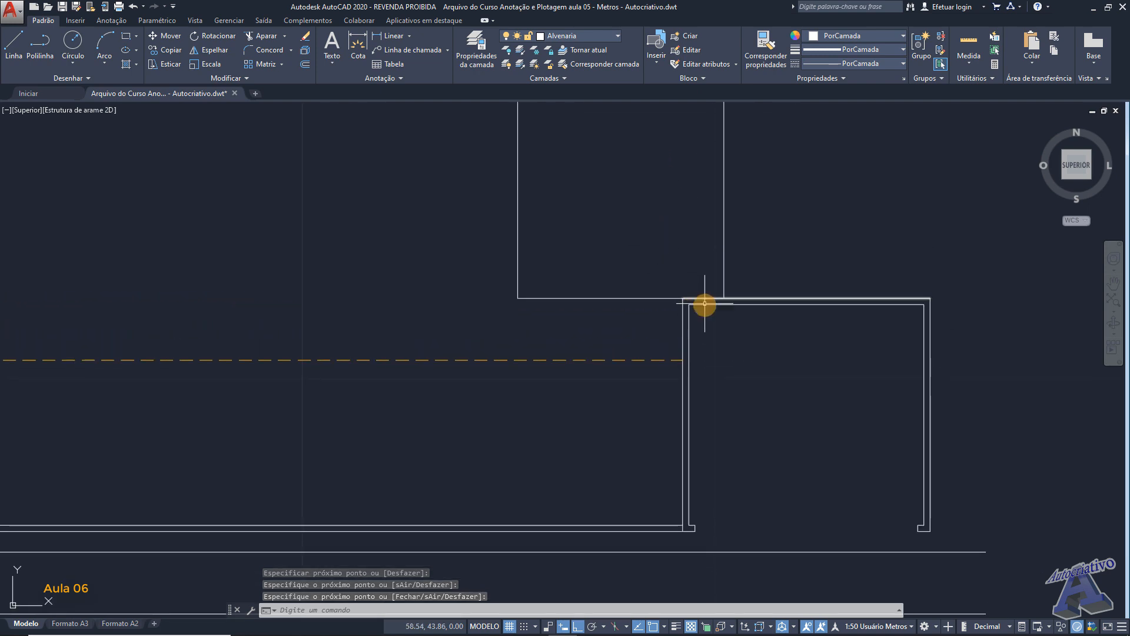
{"action": "scroll", "coordinate": [706, 305], "scroll_direction": "up", "scroll_amount": 4}
{"action": "scroll", "coordinate": [718, 299], "scroll_direction": "down", "scroll_amount": 2}
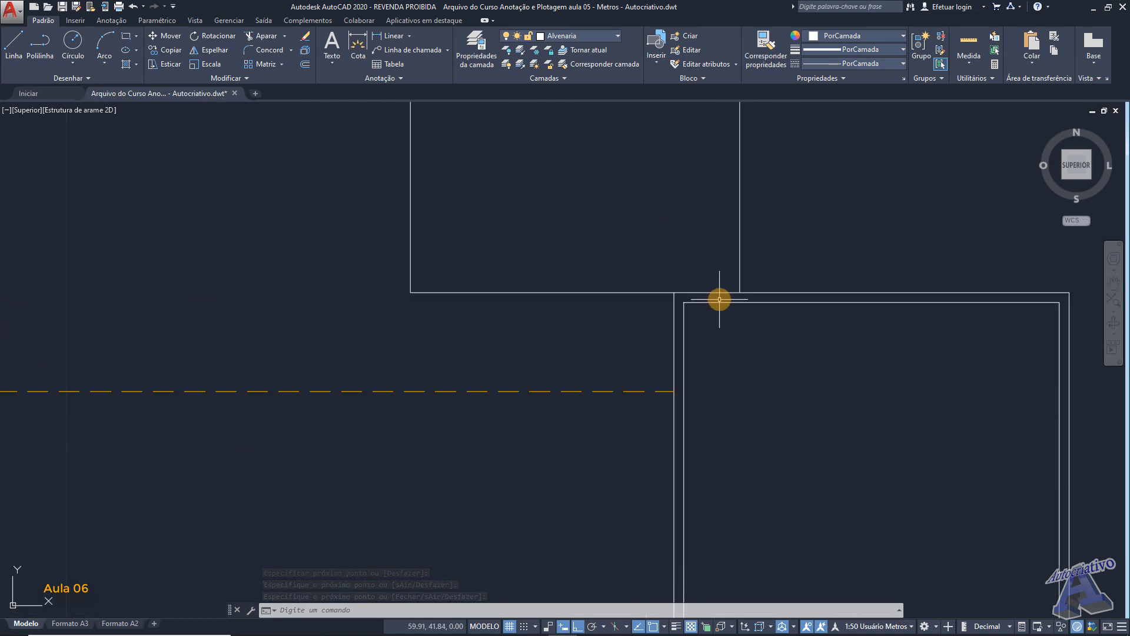
- Draw a 2 m vertical line downward from the upper room's lower-left corner
{"action": "scroll", "coordinate": [747, 343], "scroll_direction": "down", "scroll_amount": 4}
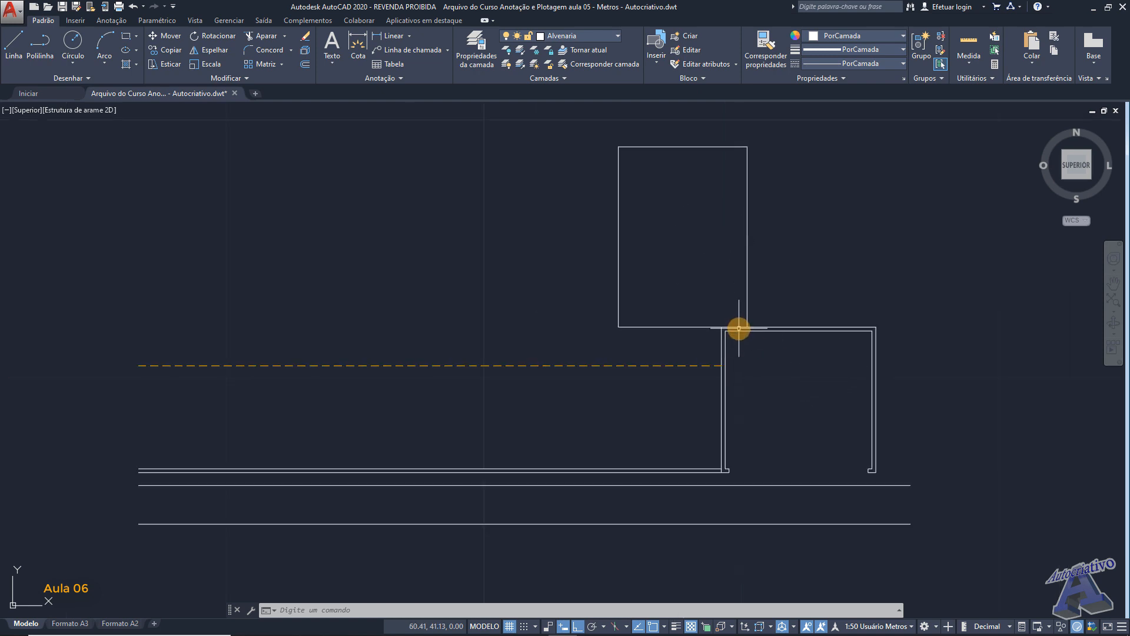
{"action": "scroll", "coordinate": [734, 323], "scroll_direction": "up", "scroll_amount": 6}
{"action": "scroll", "coordinate": [721, 318], "scroll_direction": "down", "scroll_amount": 5}
{"action": "middle_click_drag", "start_coordinate": [675, 257], "coordinate": [665, 269]}
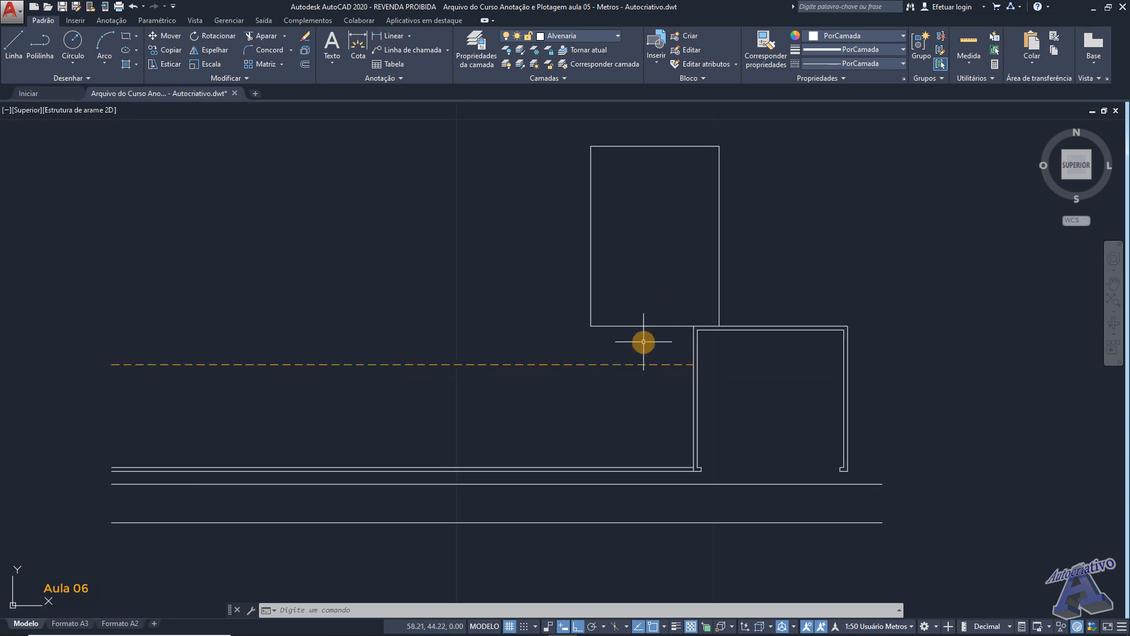
{"action": "middle_click_drag", "start_coordinate": [646, 340], "coordinate": [725, 343]}
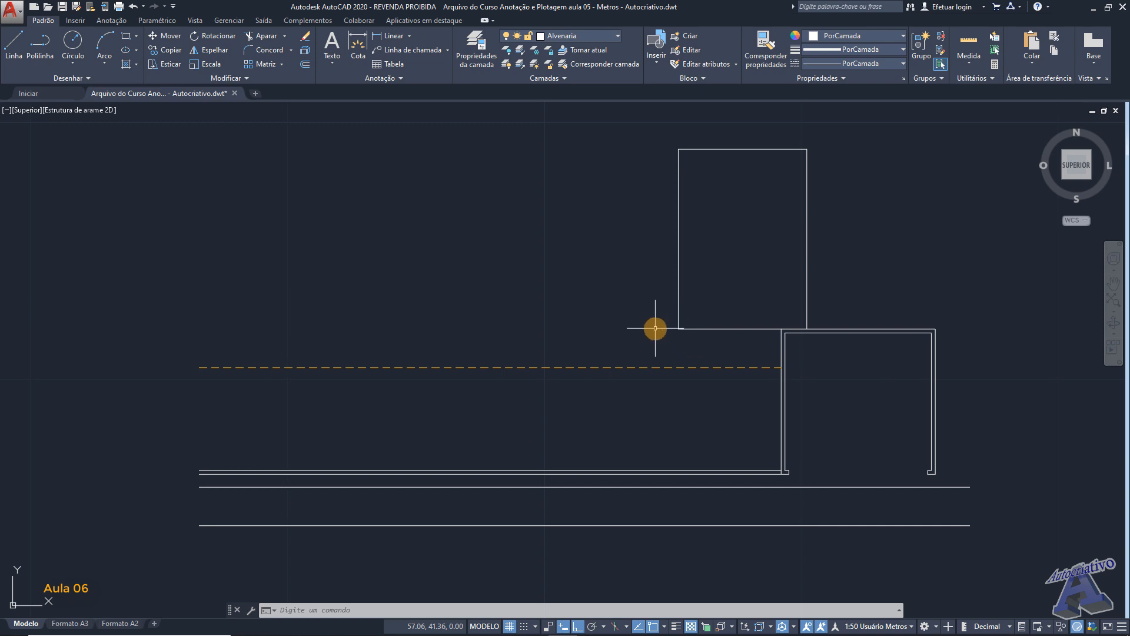
{"action": "type", "text": "l"}
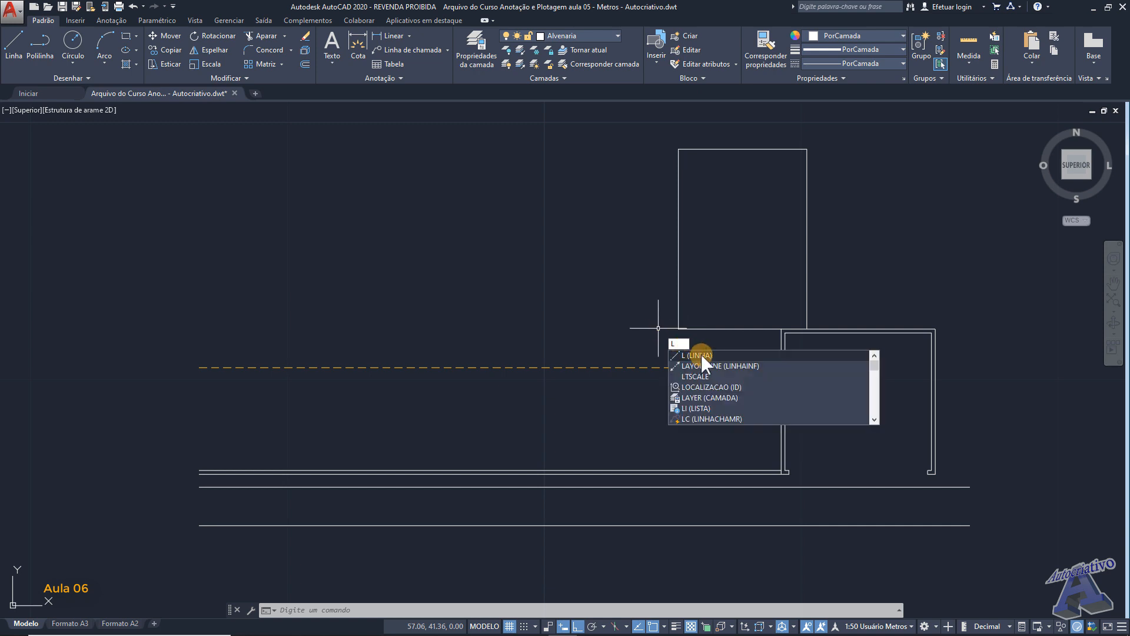
{"action": "key", "text": "Return"}
{"action": "scroll", "coordinate": [677, 336], "scroll_direction": "up", "scroll_amount": 3}
{"action": "middle_click_drag", "start_coordinate": [677, 337], "coordinate": [656, 273]}
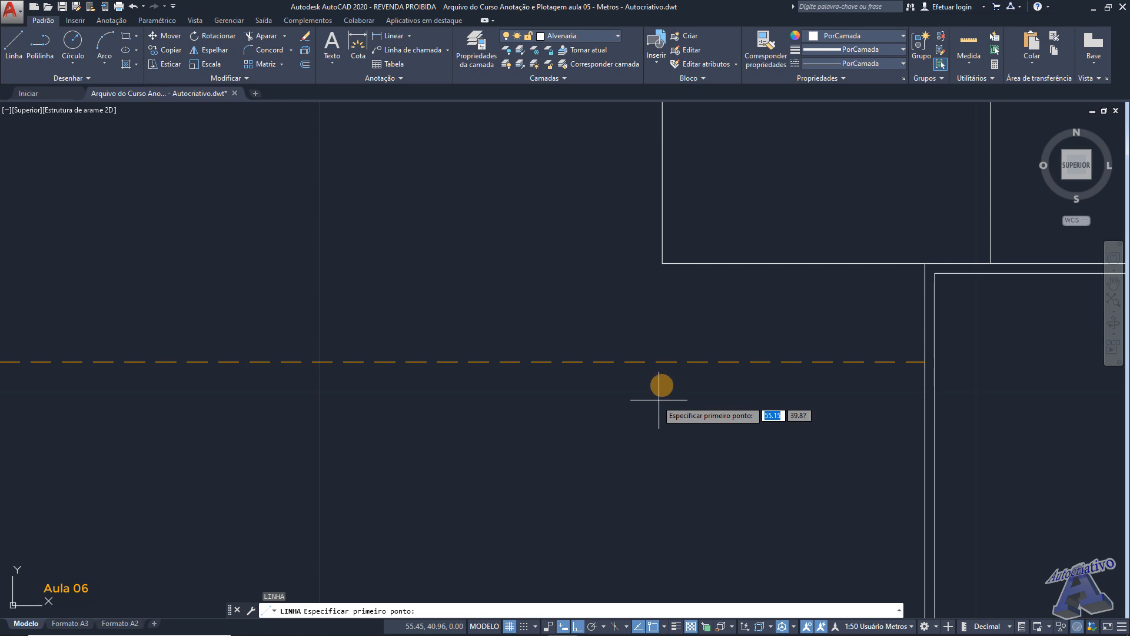
{"action": "left_click", "coordinate": [662, 263]}
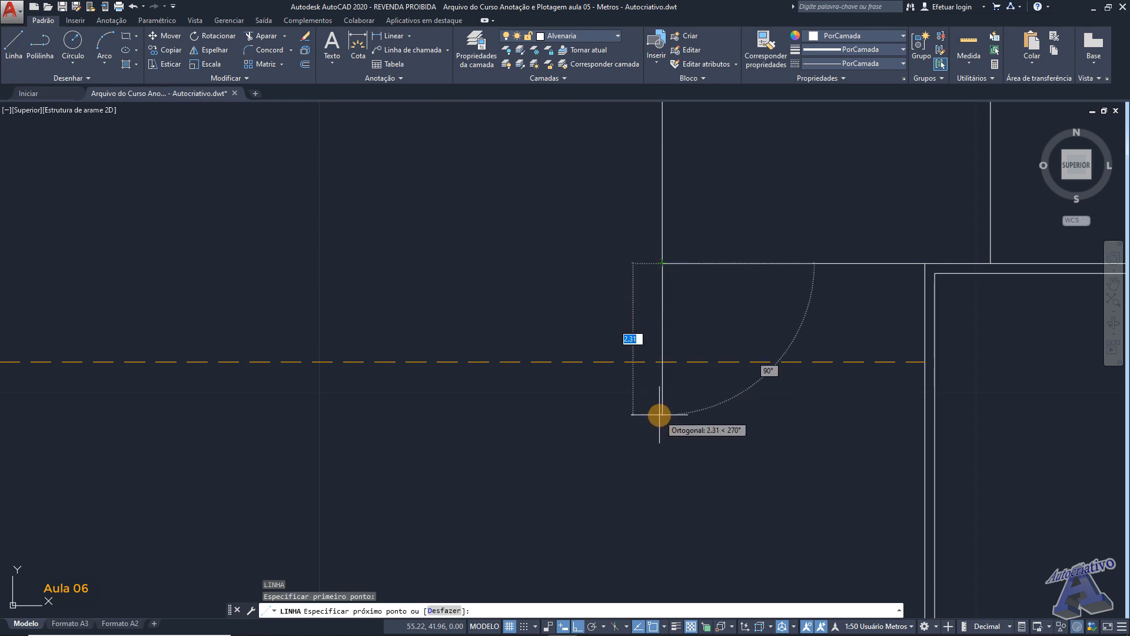
{"action": "type", "text": "2"}
{"action": "key", "text": "Return"}
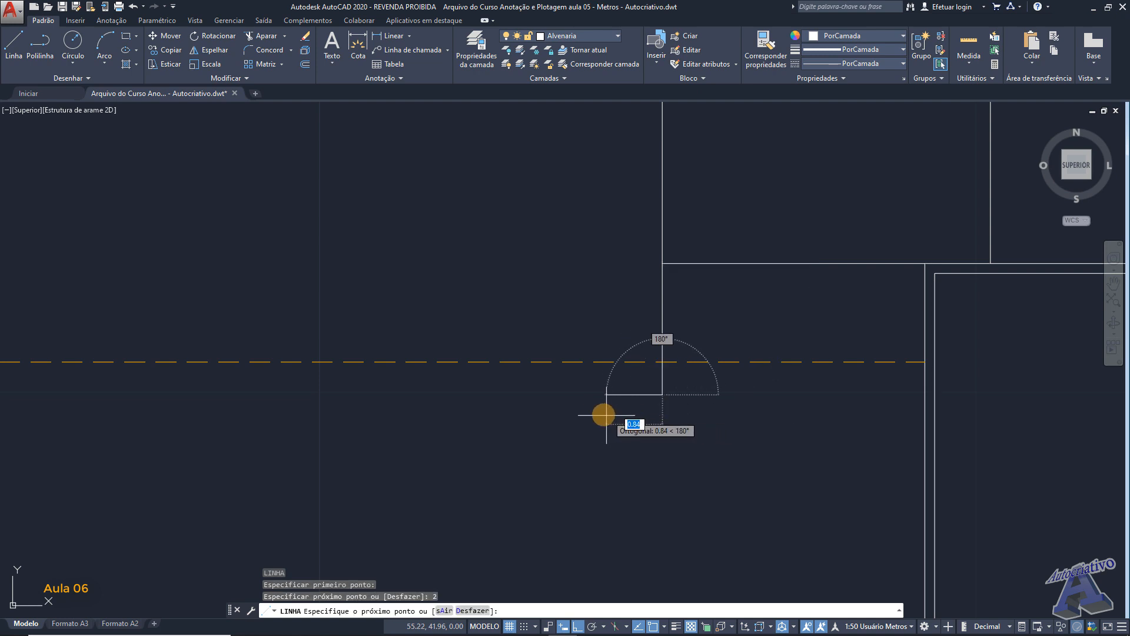
- Continue the pillar outline with 0.5 m to the left and 3 m upward, and close it horizontally against the upper room's left wall
{"action": "type", "text": "."}
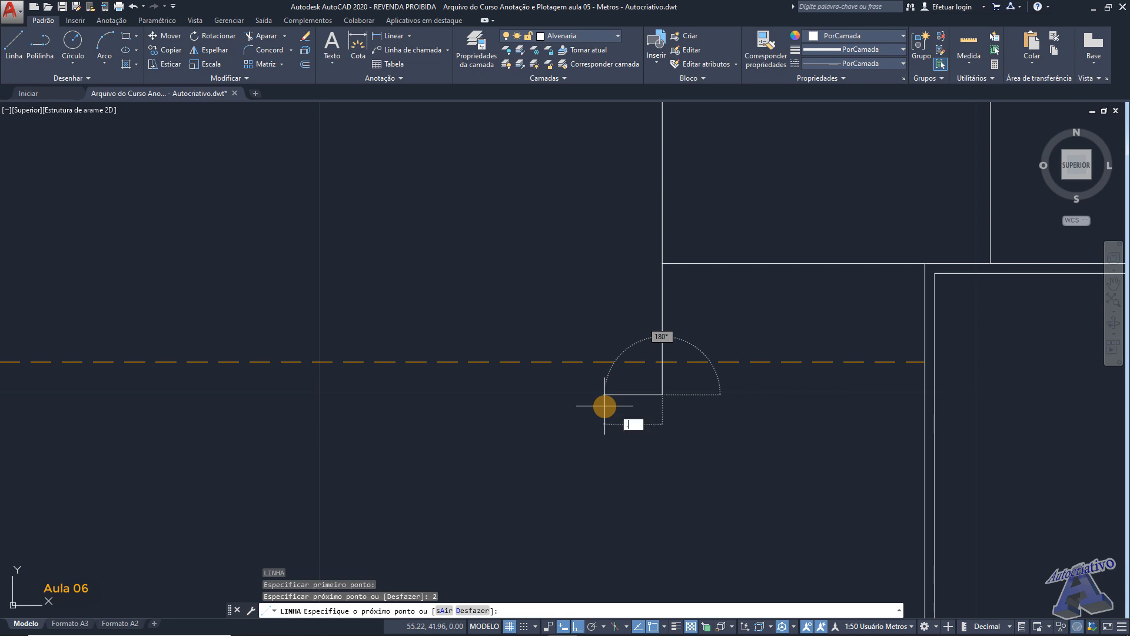
{"action": "type", "text": "5"}
{"action": "key", "text": "Return"}
{"action": "middle_click_drag", "start_coordinate": [610, 283], "coordinate": [584, 355]}
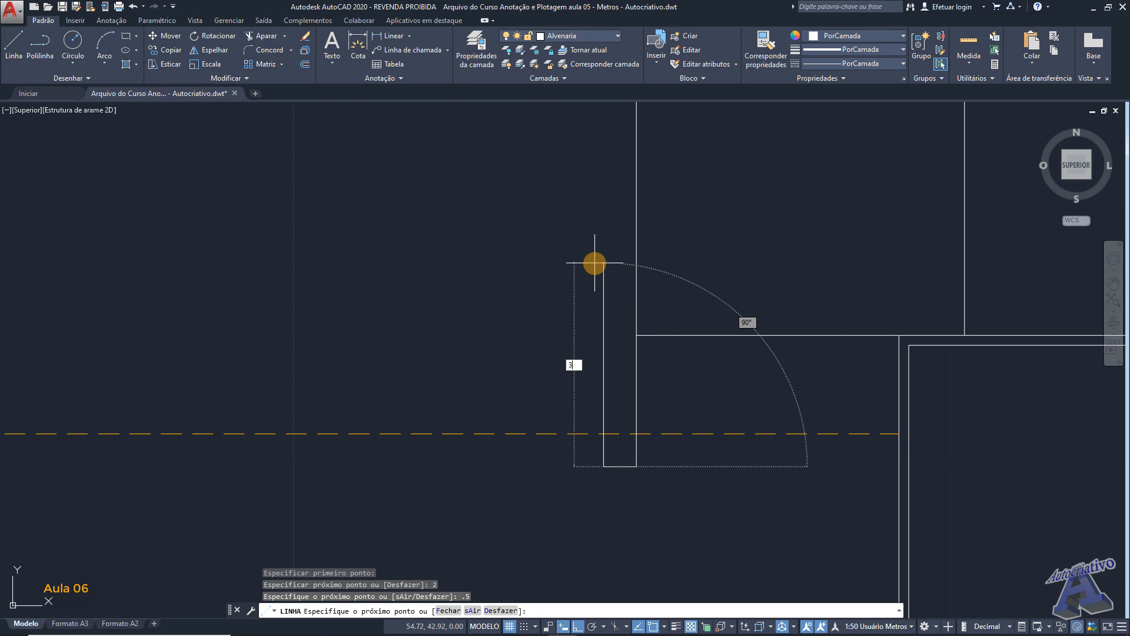
{"action": "key", "text": "Return"}
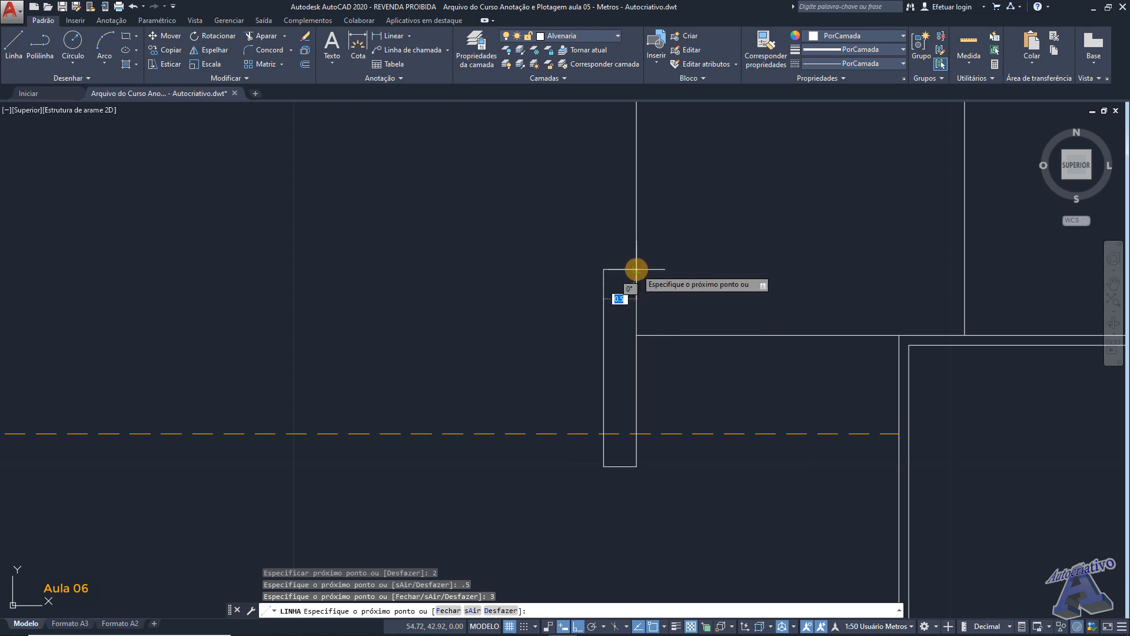
{"action": "key", "text": "Return"}
{"action": "scroll", "coordinate": [639, 322], "scroll_direction": "up", "scroll_amount": 4}
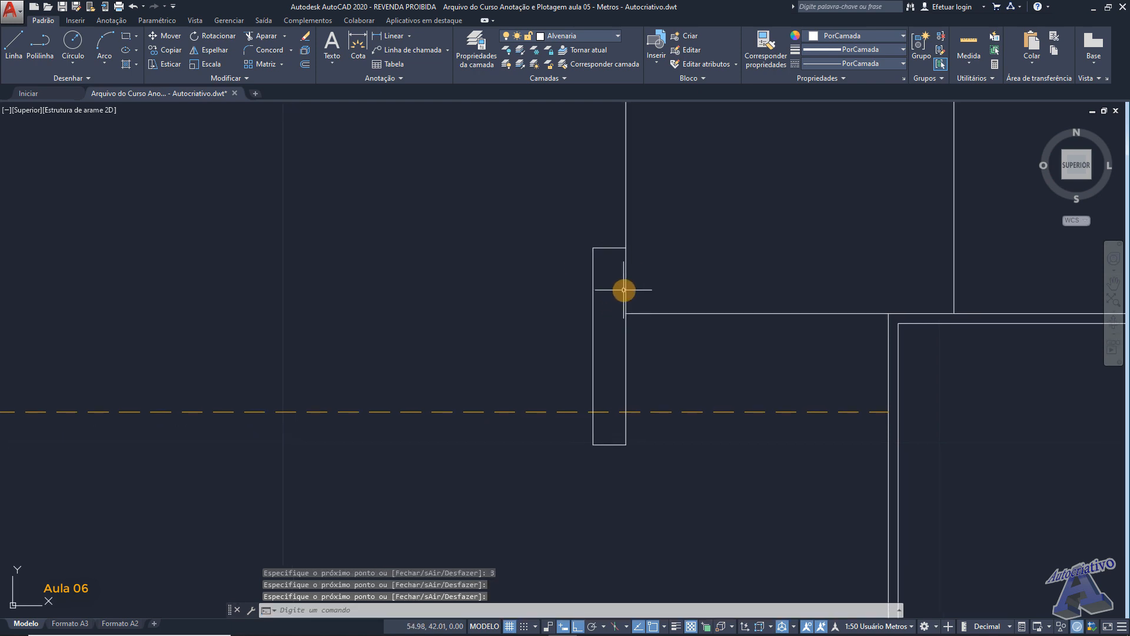
- Shorten the upper room's left wall line so its lower end meets the pillar's upper-right corner
{"action": "middle_click_drag", "start_coordinate": [629, 284], "coordinate": [603, 315]}
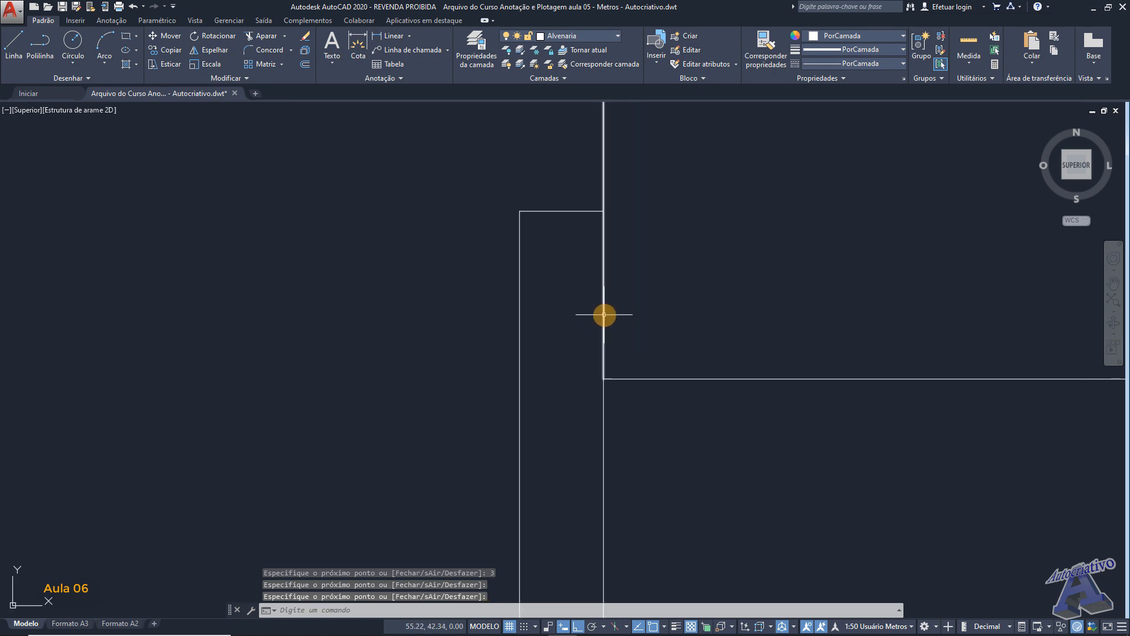
{"action": "left_click", "coordinate": [603, 379]}
{"action": "left_click", "coordinate": [603, 379]}
{"action": "left_click", "coordinate": [603, 210]}
{"action": "key", "text": "Escape"}
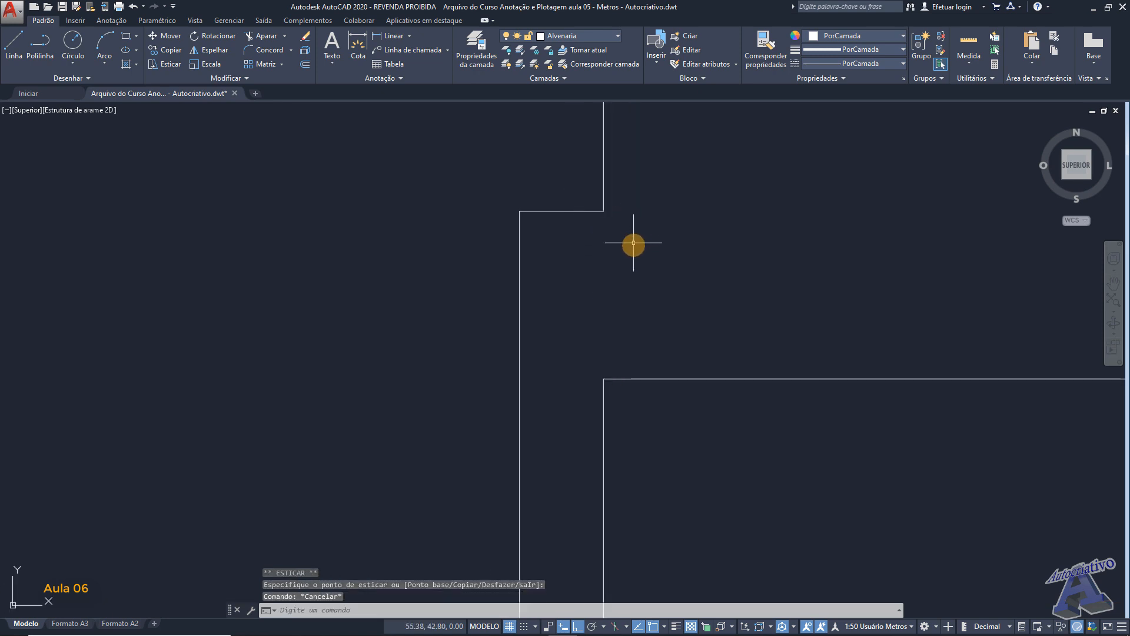
- Draw a line from the pillar's upper-right corner down to the upper room's lower-left corner to close the pillar's right side
{"action": "type", "text": "l"}
{"action": "key", "text": "Return"}
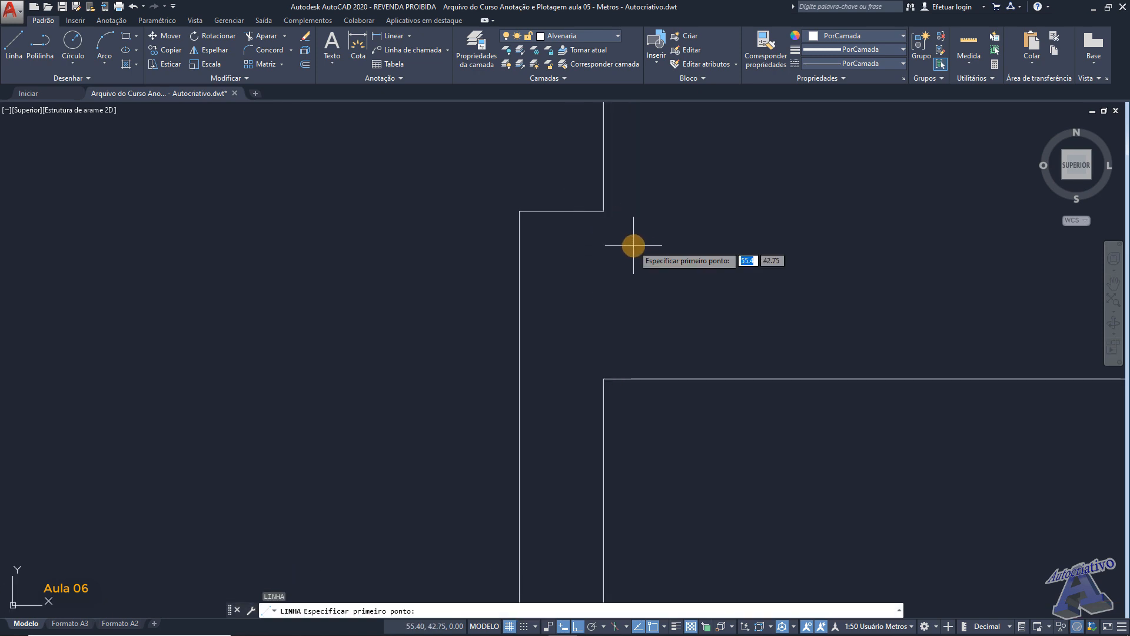
{"action": "left_click", "coordinate": [603, 211]}
{"action": "left_click", "coordinate": [604, 378]}
{"action": "key", "text": "Return"}
{"action": "scroll", "coordinate": [641, 311], "scroll_direction": "down", "scroll_amount": 5}
{"action": "middle_click_drag", "start_coordinate": [569, 313], "coordinate": [575, 340]}
- Create a layer named Pilar da Fachada with index color 80
{"action": "left_click", "coordinate": [482, 48]}
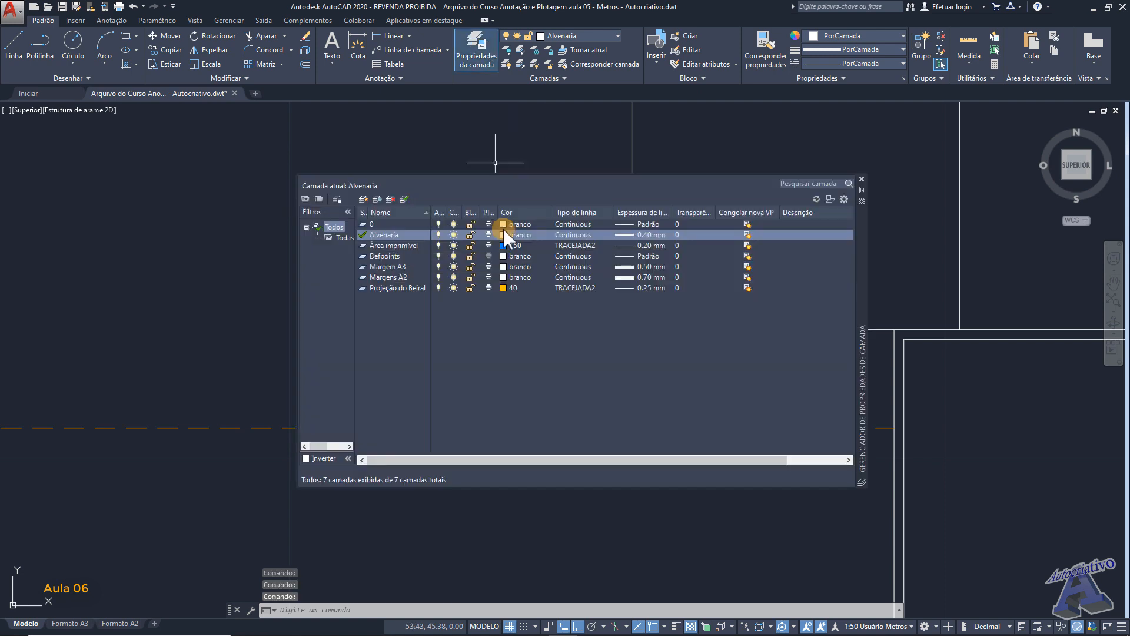
{"action": "left_click", "coordinate": [363, 199]}
{"action": "type", "text": "Pilar"}
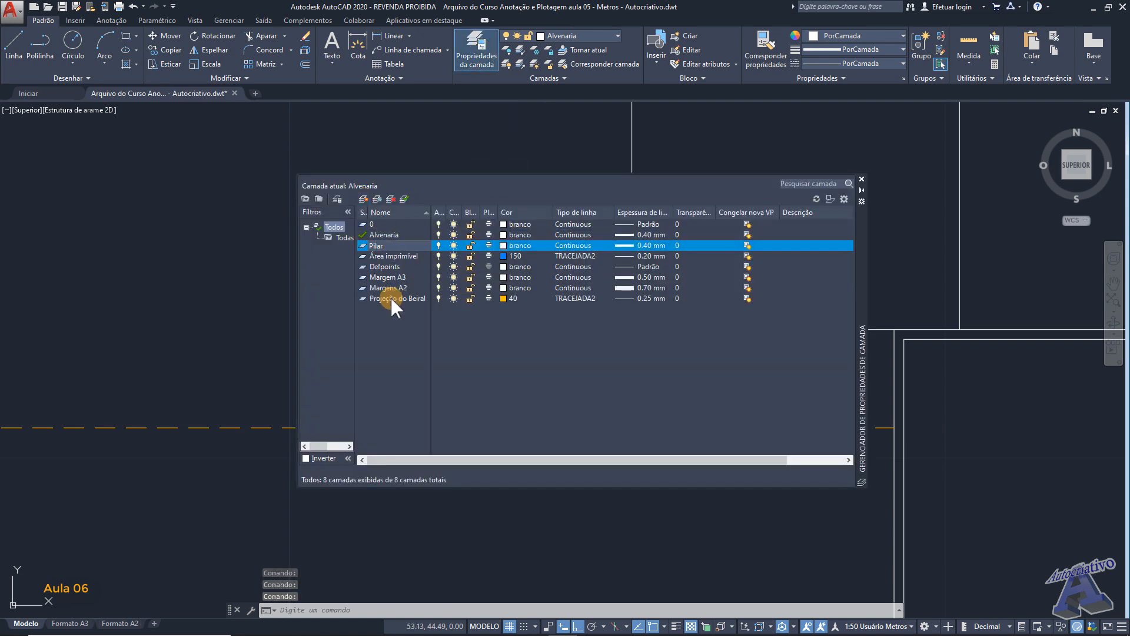
{"action": "type", "text": " da Fachada"}
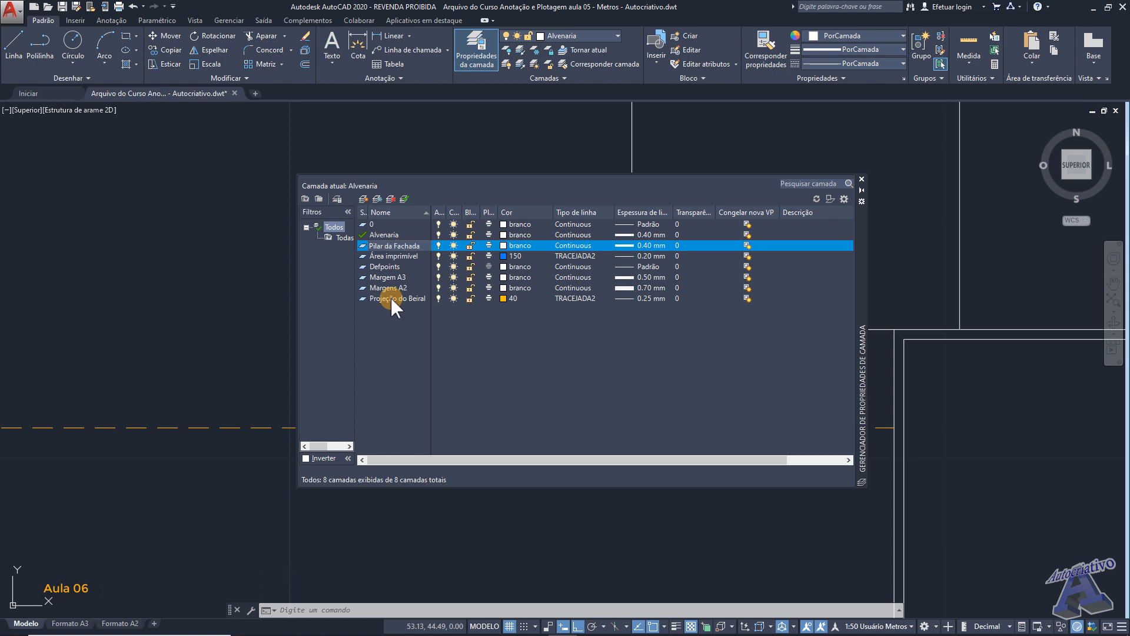
{"action": "left_click", "coordinate": [502, 246]}
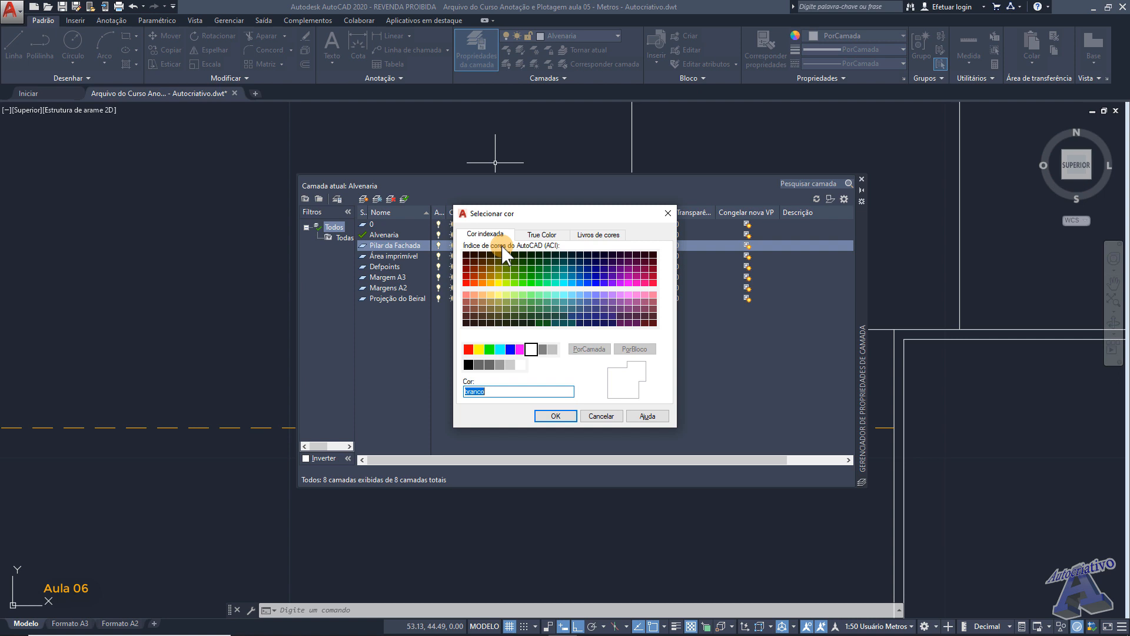
{"action": "left_click", "coordinate": [521, 281]}
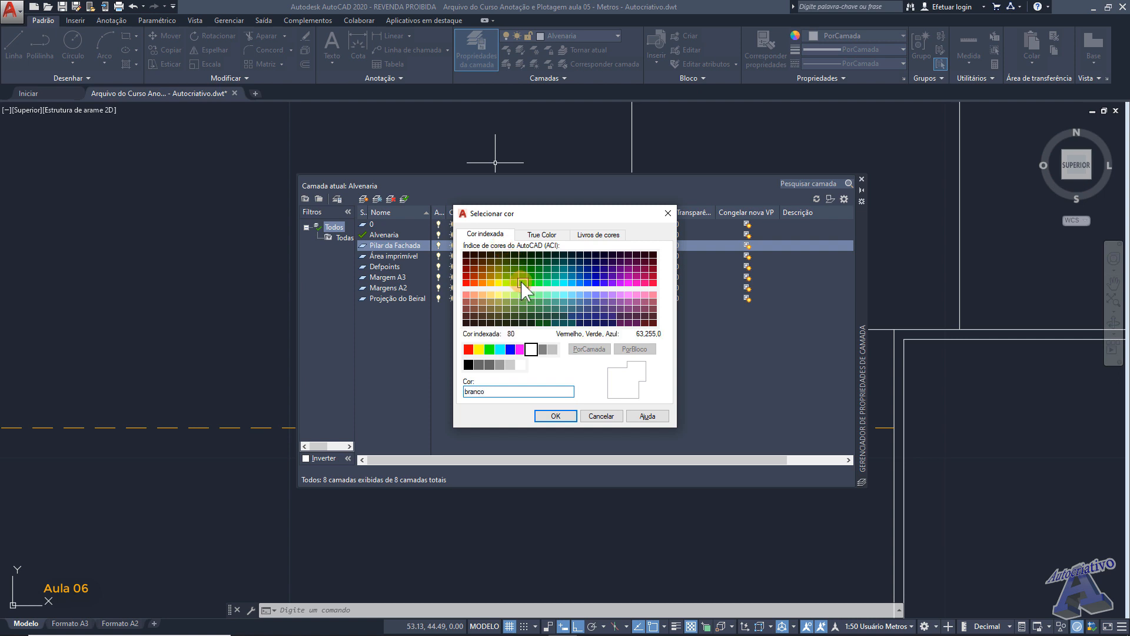
{"action": "left_click", "coordinate": [567, 414]}
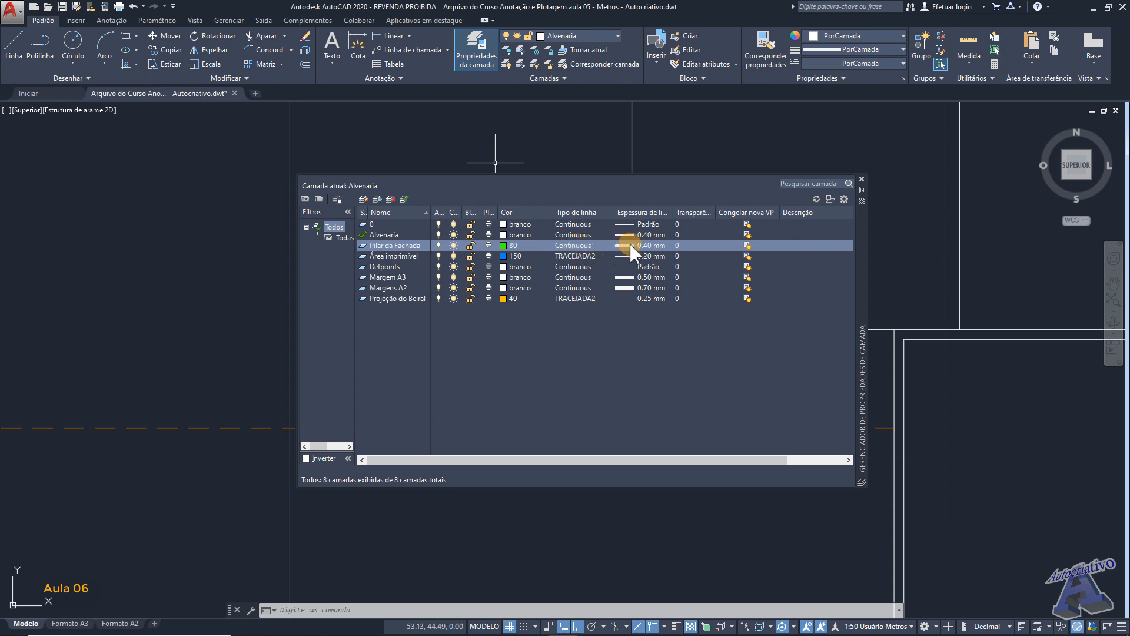
{"action": "left_click", "coordinate": [861, 179]}
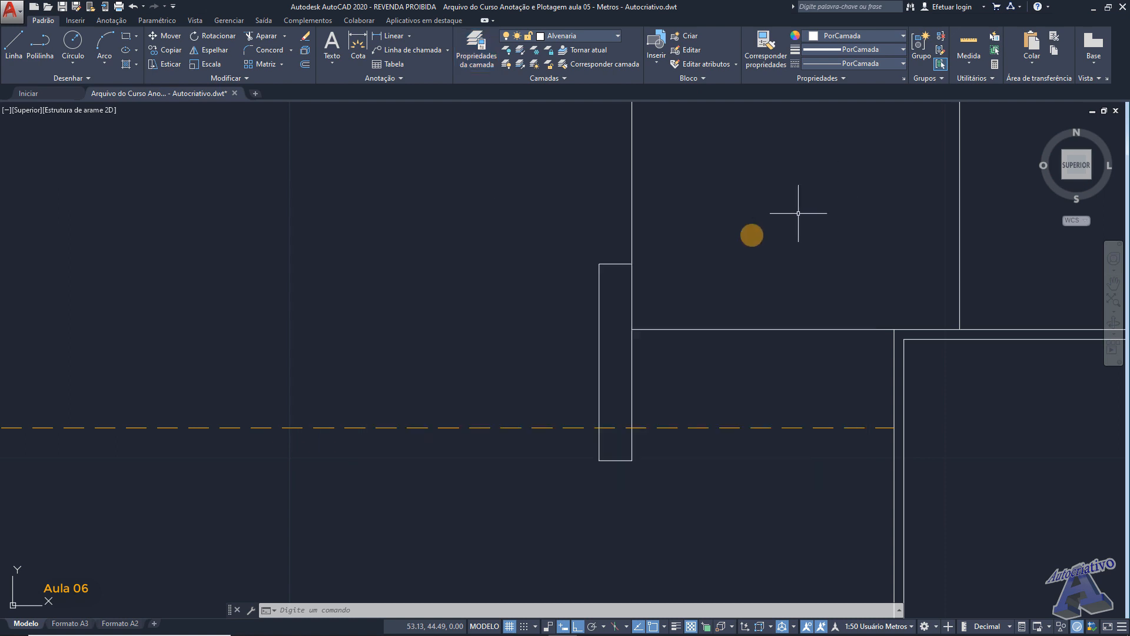
- Assign all the pillar's outline lines to the Pilar da Fachada layer
{"action": "left_click", "coordinate": [648, 299]}
{"action": "left_click", "coordinate": [619, 286]}
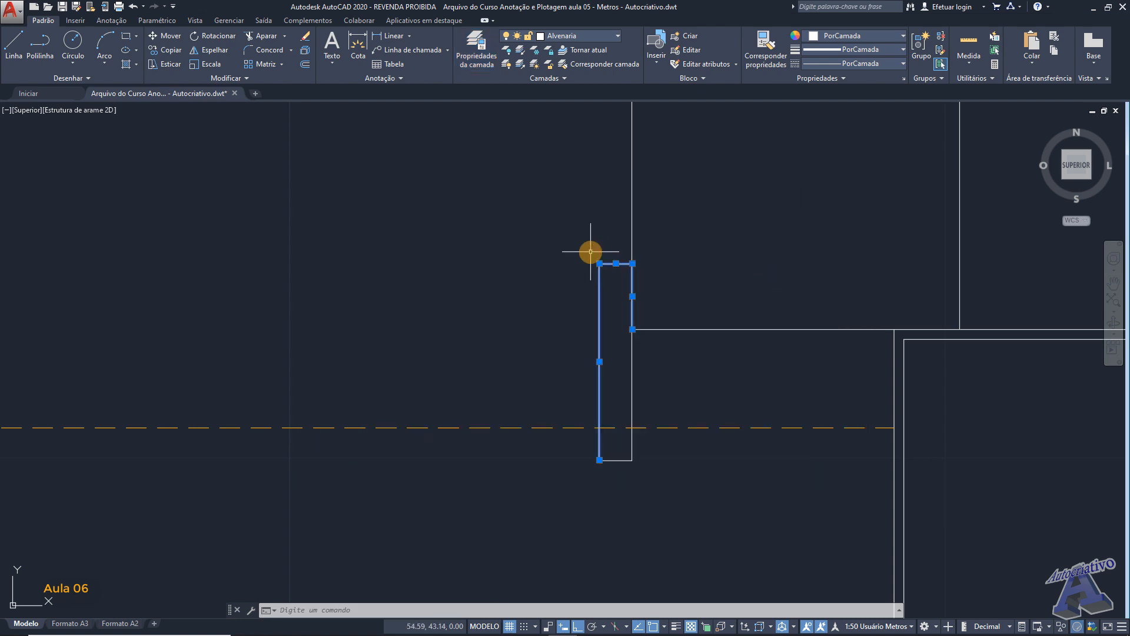
{"action": "left_click", "coordinate": [613, 471]}
{"action": "left_click", "coordinate": [601, 449]}
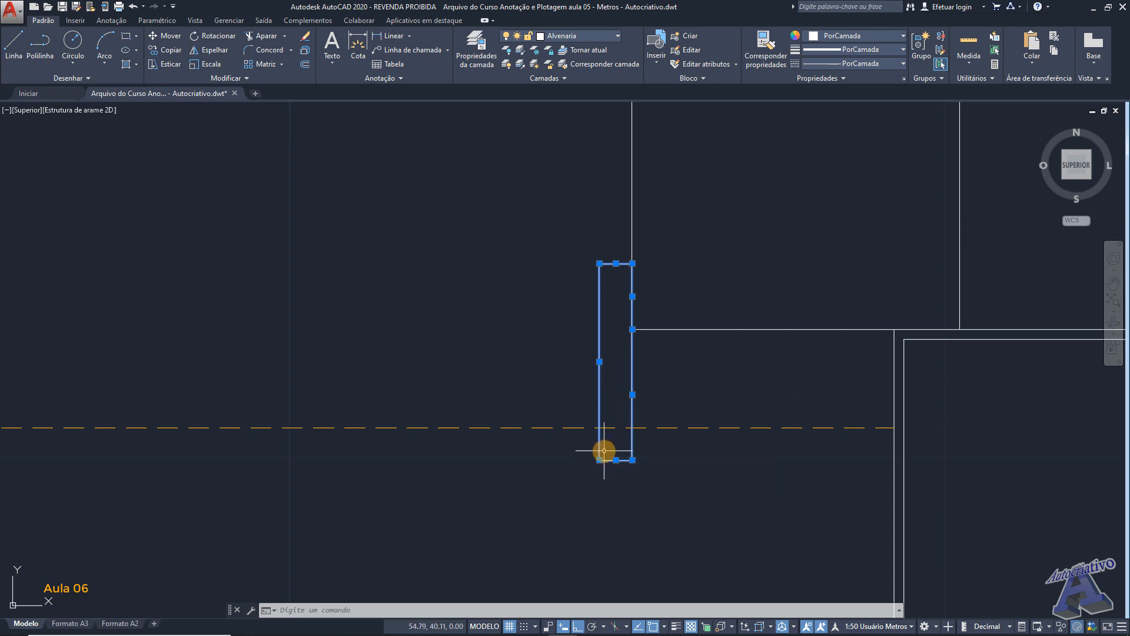
{"action": "left_click", "coordinate": [566, 33]}
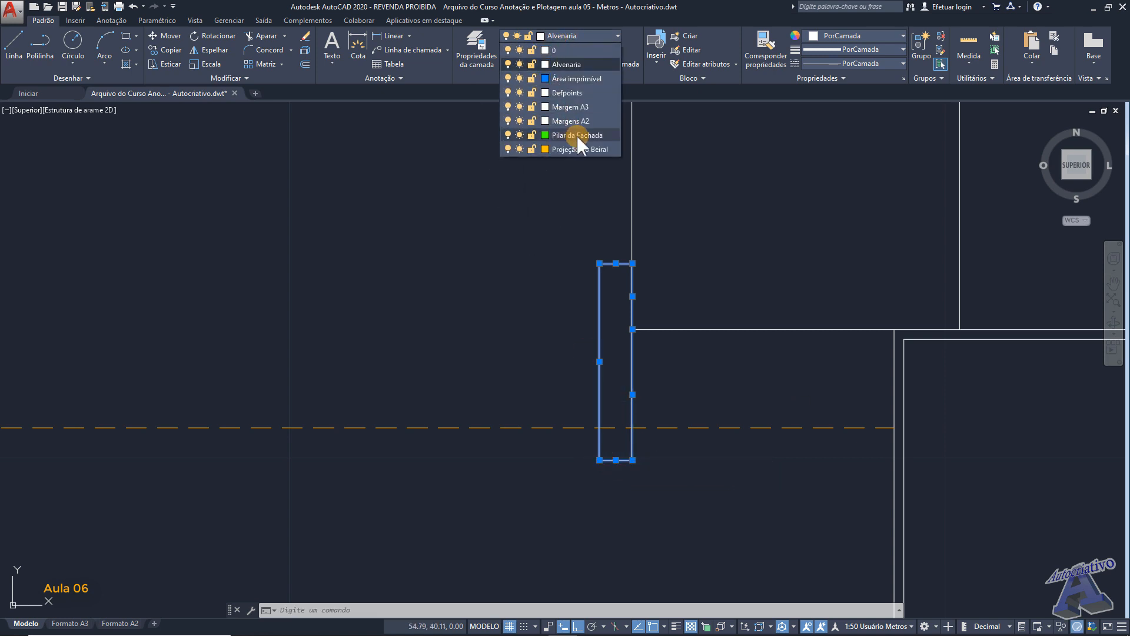
{"action": "left_click", "coordinate": [576, 136]}
{"action": "mouse_move", "coordinate": [747, 224]}
{"action": "middle_mouse_down"}
{"action": "mouse_move", "coordinate": [711, 220]}
{"action": "mouse_move", "coordinate": [698, 232]}
{"action": "middle_mouse_up"}
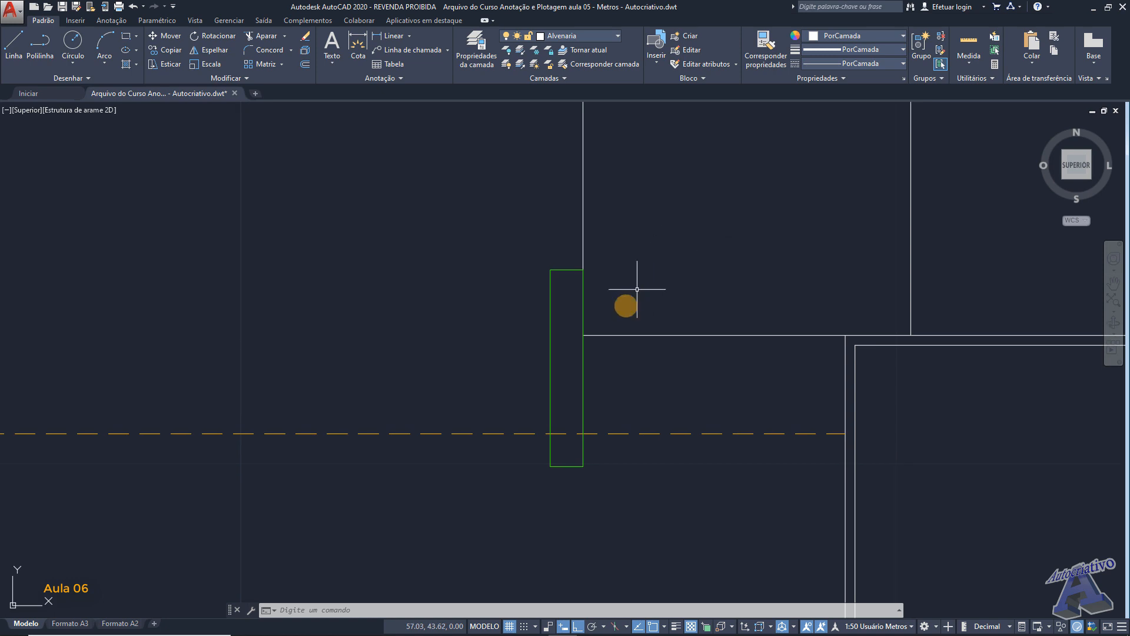
- Offset the upper room's left wall line 0.15 m outward
{"action": "middle_click_drag", "start_coordinate": [577, 404], "coordinate": [636, 396]}
{"action": "scroll", "coordinate": [635, 373], "scroll_direction": "down", "scroll_amount": 2}
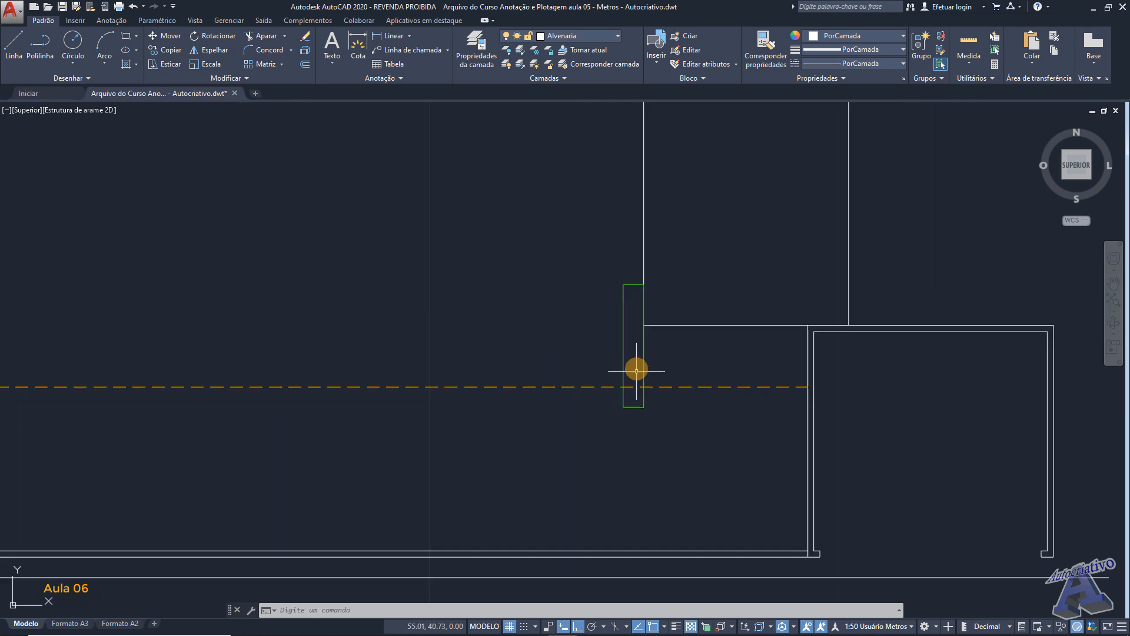
{"action": "mouse_move", "coordinate": [691, 295]}
{"action": "middle_mouse_down"}
{"action": "mouse_move", "coordinate": [600, 328]}
{"action": "mouse_move", "coordinate": [598, 429]}
{"action": "mouse_move", "coordinate": [585, 351]}
{"action": "middle_mouse_up"}
{"action": "scroll", "coordinate": [615, 306], "scroll_direction": "down", "scroll_amount": 2}
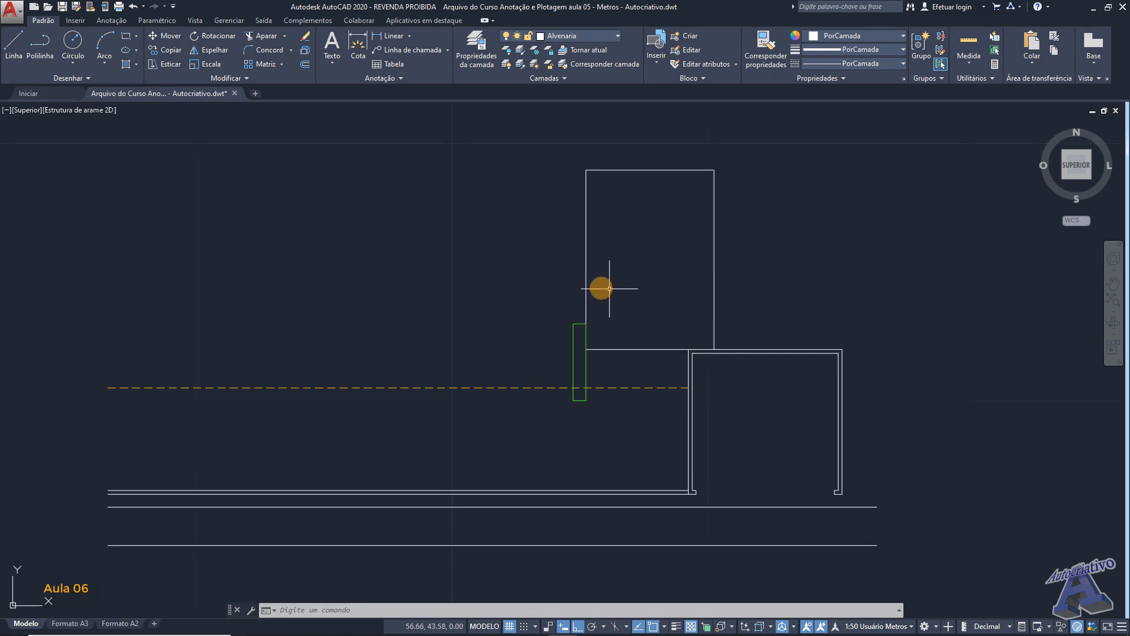
{"action": "scroll", "coordinate": [600, 282], "scroll_direction": "up", "scroll_amount": 2}
{"action": "middle_click_drag", "start_coordinate": [600, 283], "coordinate": [654, 354]}
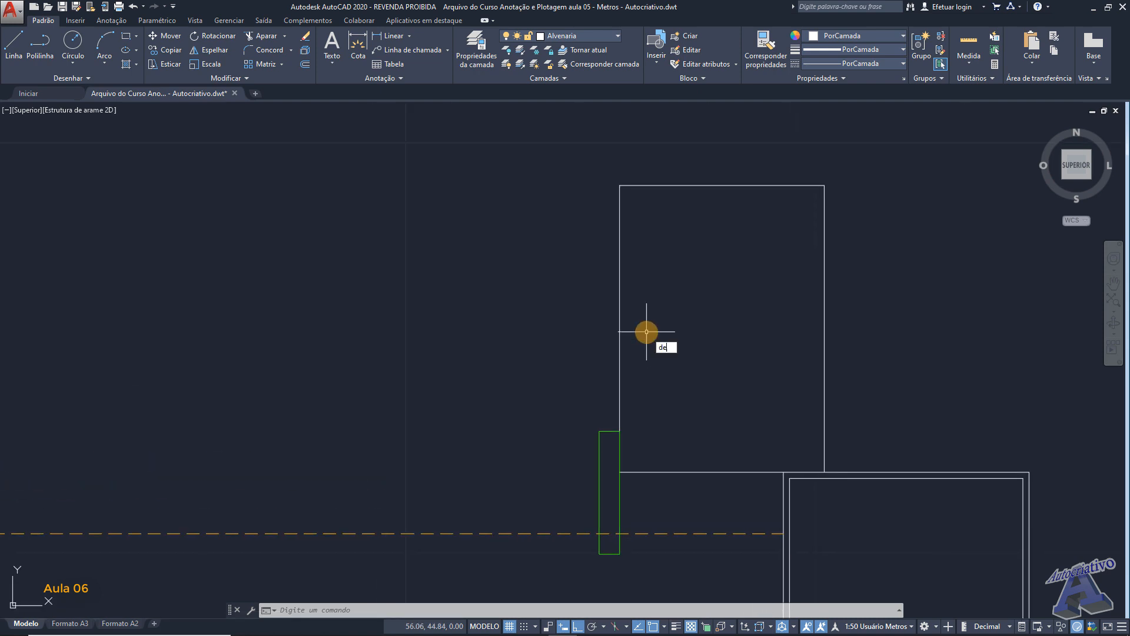
{"action": "key", "text": "Return"}
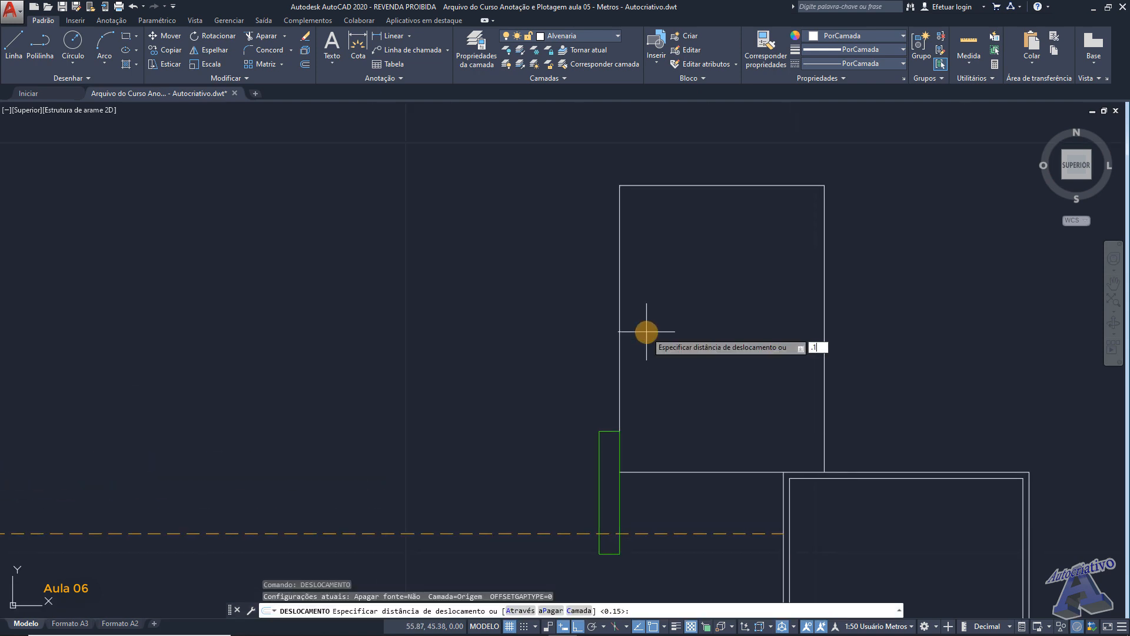
{"action": "key", "text": "Return"}
{"action": "left_click", "coordinate": [620, 325]}
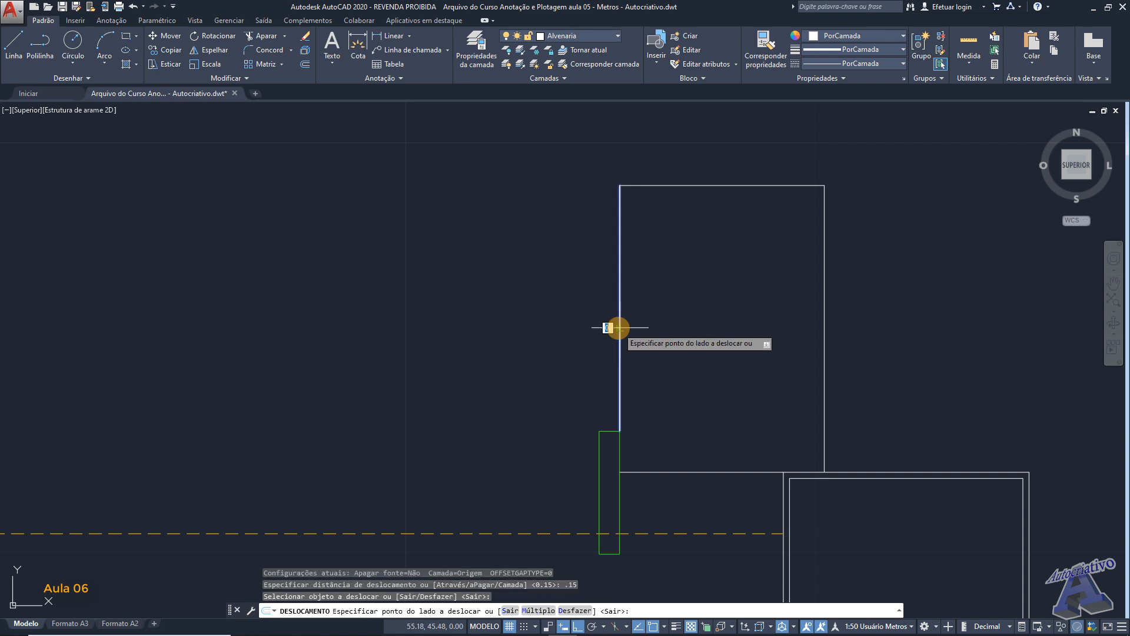
{"action": "left_click", "coordinate": [594, 322]}
- Offset the upper room's top and right wall lines outward by the same 0.15 m
{"action": "left_click", "coordinate": [678, 185]}
{"action": "left_click", "coordinate": [675, 171]}
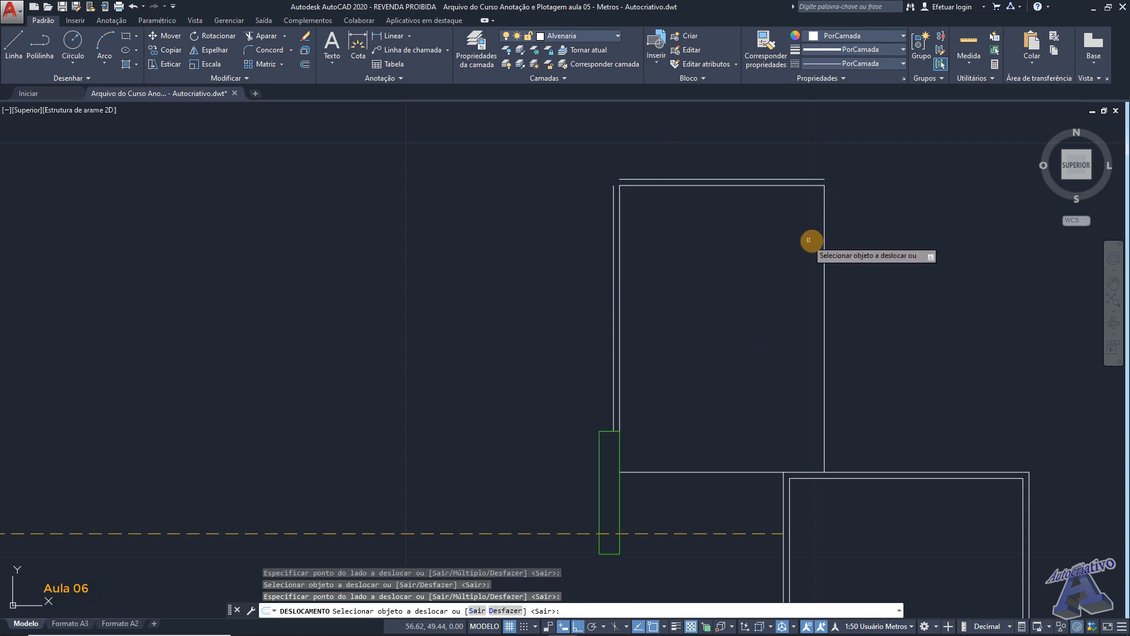
{"action": "left_click", "coordinate": [822, 242]}
{"action": "left_click", "coordinate": [867, 280]}
{"action": "middle_click_drag", "start_coordinate": [761, 259], "coordinate": [706, 277]}
{"action": "key", "text": "Return"}
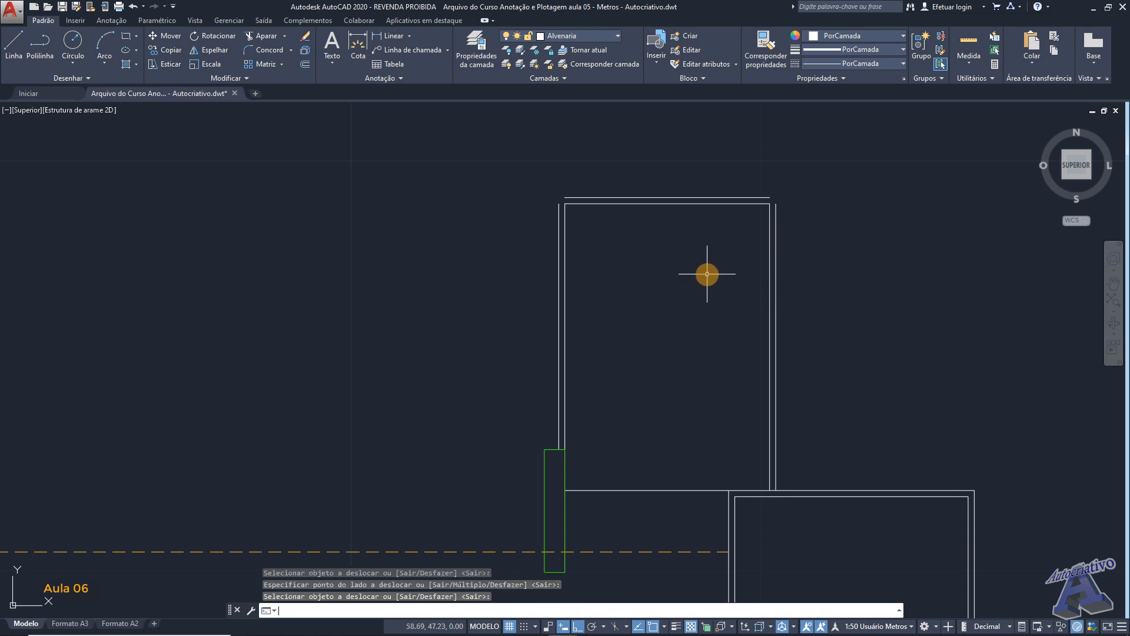
- Fillet the upper room's outer top and left wall lines with radius 0 to close their corner
{"action": "type", "text": "conc"}
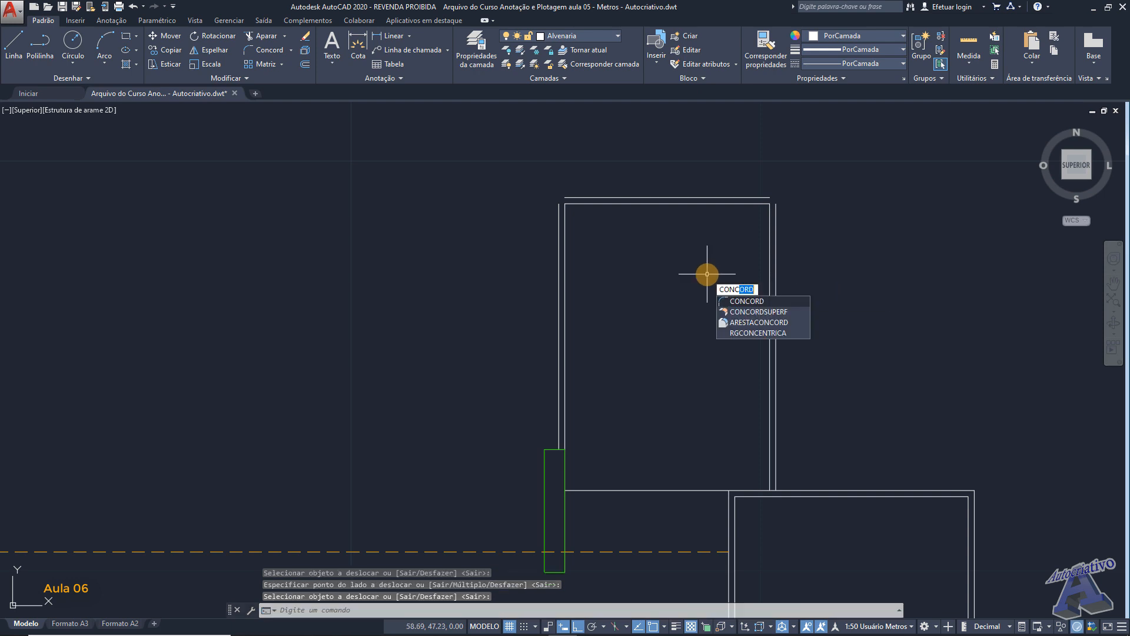
{"action": "key", "text": "Return"}
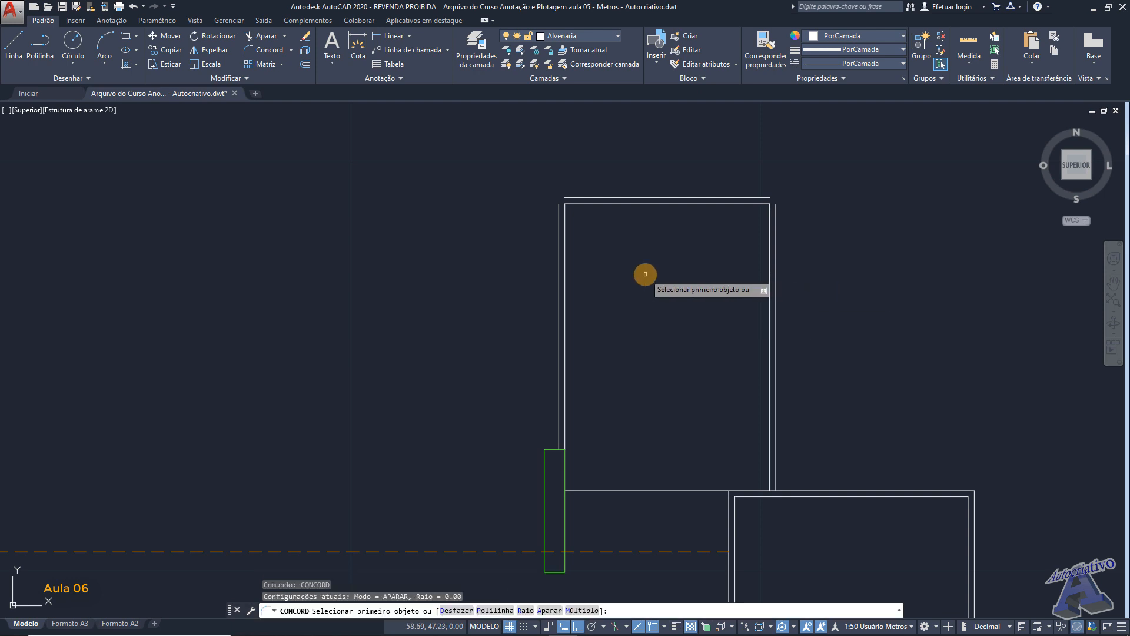
{"action": "type", "text": "r"}
{"action": "key", "text": "Return"}
{"action": "key", "text": "Return"}
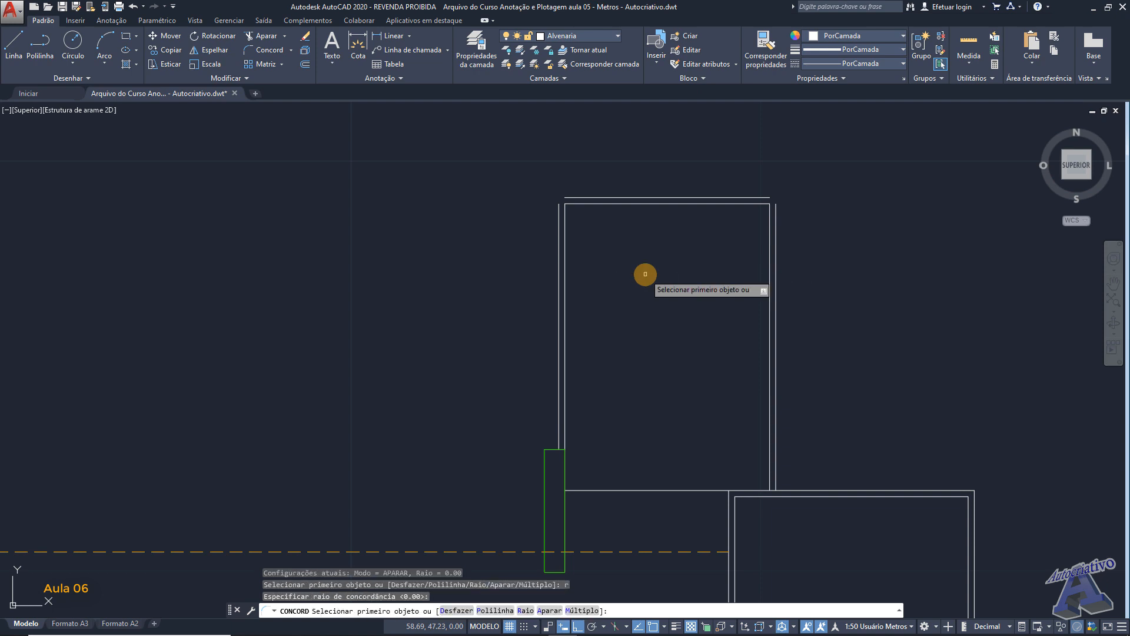
{"action": "scroll", "coordinate": [574, 206], "scroll_direction": "up", "scroll_amount": 4}
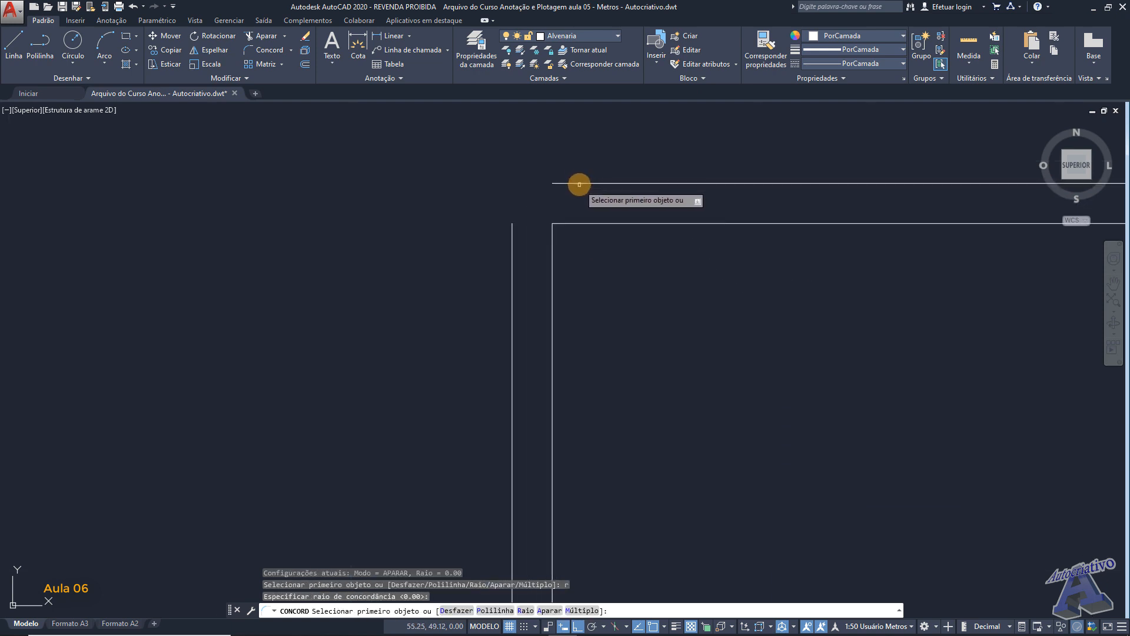
{"action": "left_click", "coordinate": [579, 182]}
{"action": "left_click", "coordinate": [513, 242]}
- Join the upper room's outer top and right wall lines into a sharp corner with the same zero-radius Fillet
{"action": "scroll", "coordinate": [595, 253], "scroll_direction": "down", "scroll_amount": 4}
{"action": "key", "text": "Return"}
{"action": "scroll", "coordinate": [681, 230], "scroll_direction": "down", "scroll_amount": 3}
{"action": "scroll", "coordinate": [638, 202], "scroll_direction": "up", "scroll_amount": 3}
{"action": "left_click", "coordinate": [638, 200]}
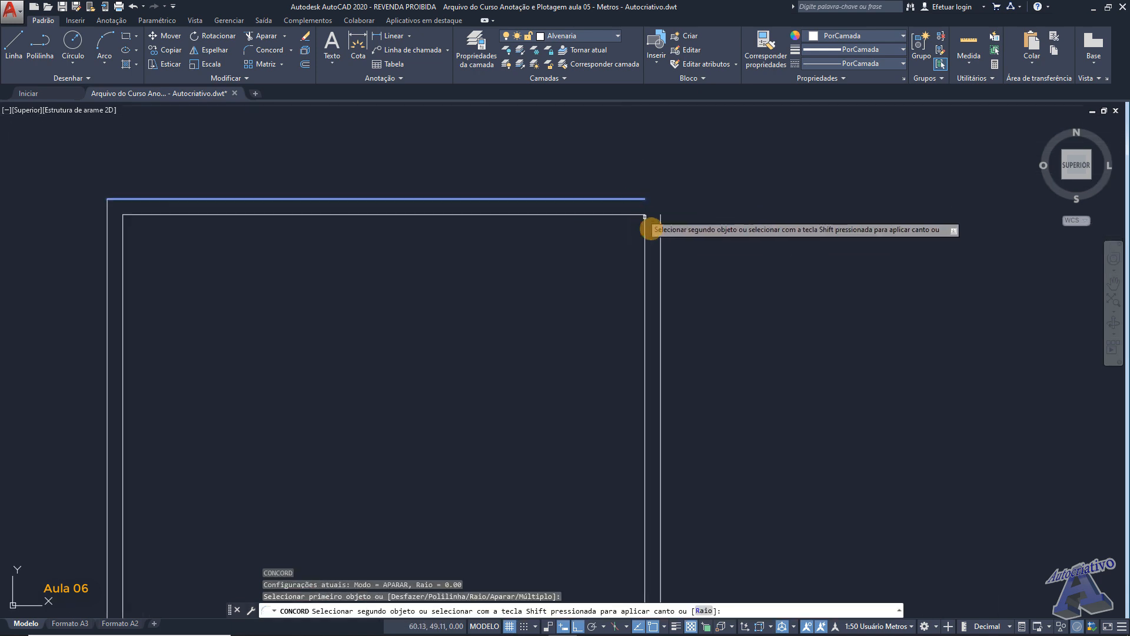
{"action": "left_click", "coordinate": [661, 242]}
{"action": "scroll", "coordinate": [613, 258], "scroll_direction": "down", "scroll_amount": 5}
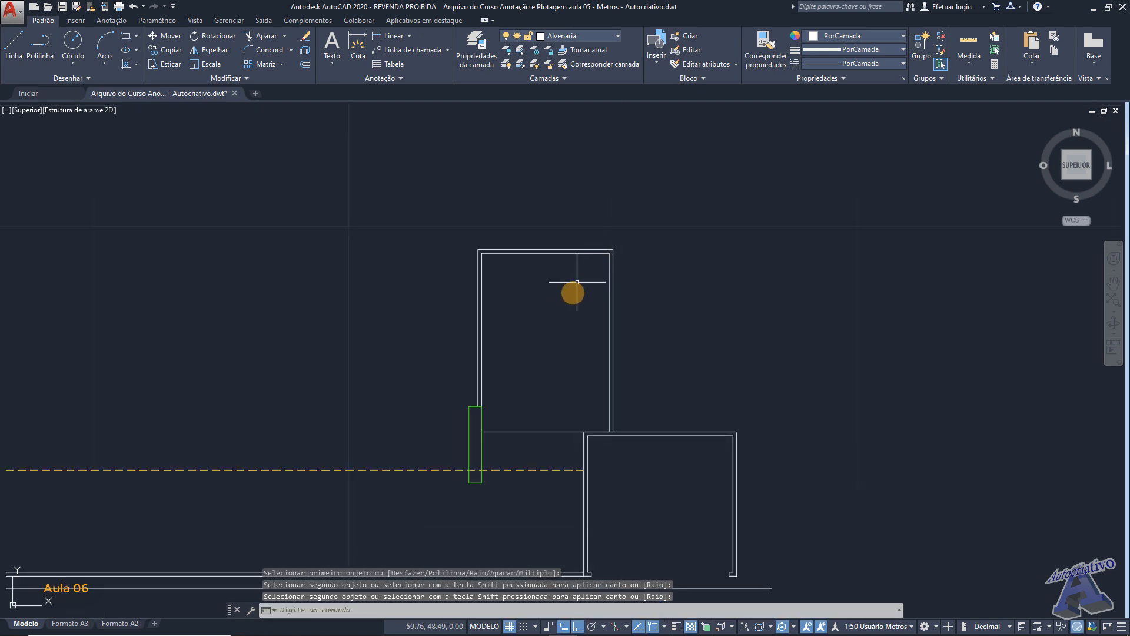
- Offset the upper room's bottom wall line, between the pillar and the lower room, 0.15 m downward
{"action": "scroll", "coordinate": [644, 218], "scroll_direction": "up", "scroll_amount": 1}
{"action": "scroll", "coordinate": [620, 351], "scroll_direction": "up", "scroll_amount": 3}
{"action": "scroll", "coordinate": [619, 352], "scroll_direction": "up", "scroll_amount": 2}
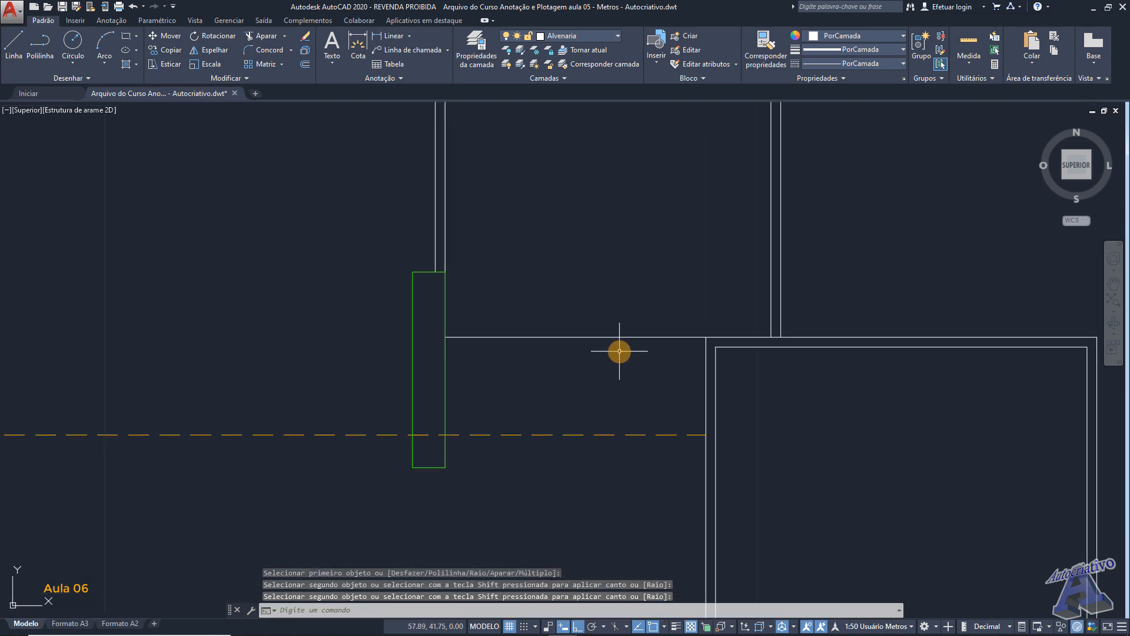
{"action": "middle_click_drag", "start_coordinate": [620, 351], "coordinate": [647, 361]}
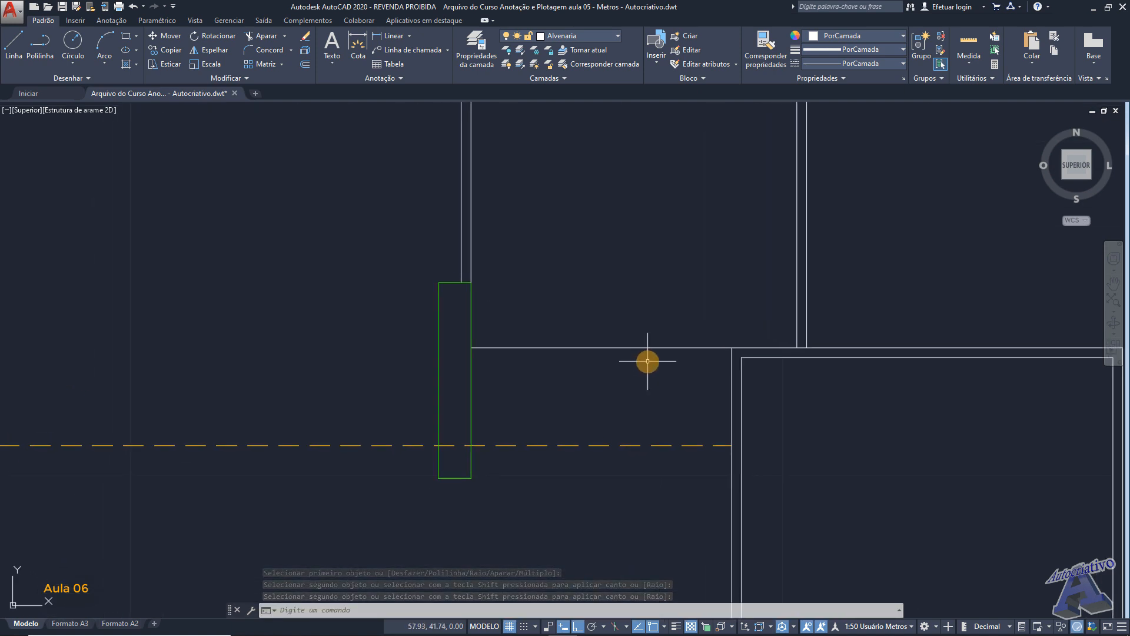
{"action": "type", "text": "o"}
{"action": "key", "text": "Return"}
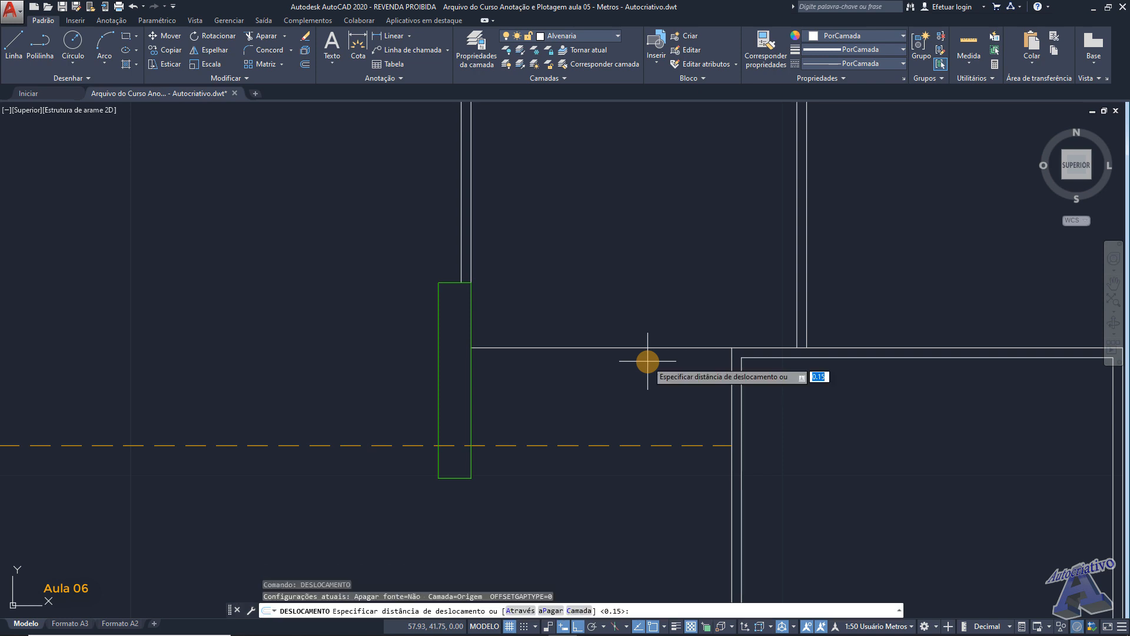
{"action": "key", "text": "Return"}
{"action": "left_click", "coordinate": [645, 348]}
{"action": "left_click", "coordinate": [644, 377]}
{"action": "middle_click_drag", "start_coordinate": [713, 365], "coordinate": [618, 343]}
{"action": "scroll", "coordinate": [638, 331], "scroll_direction": "up", "scroll_amount": 2}
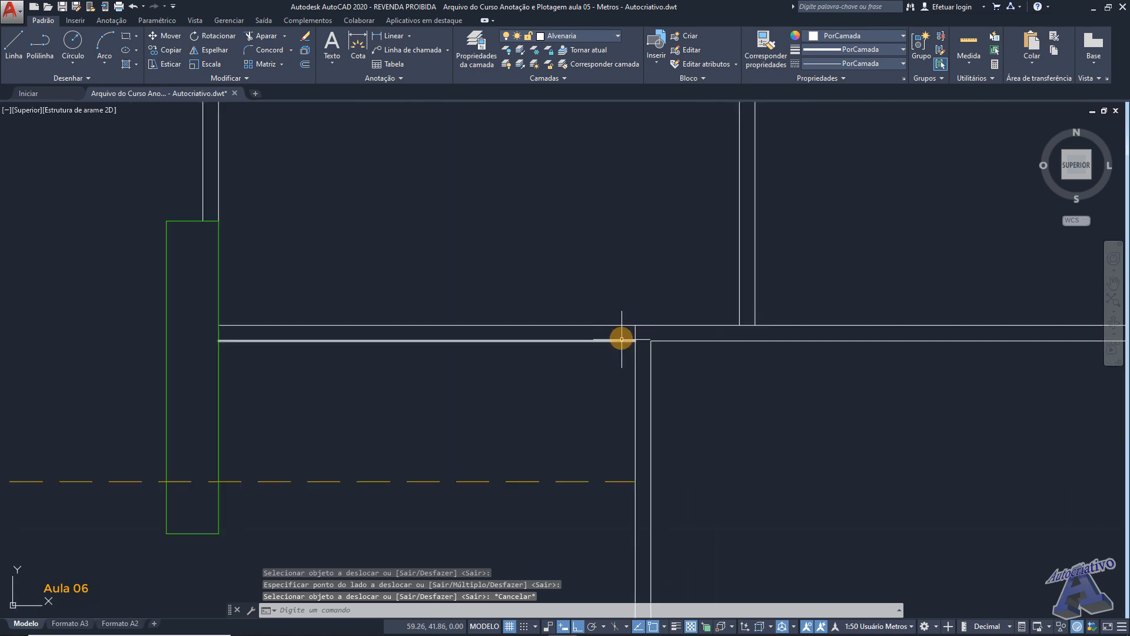
{"action": "scroll", "coordinate": [465, 312], "scroll_direction": "down", "scroll_amount": 5}
{"action": "middle_click_drag", "start_coordinate": [474, 282], "coordinate": [567, 285]}
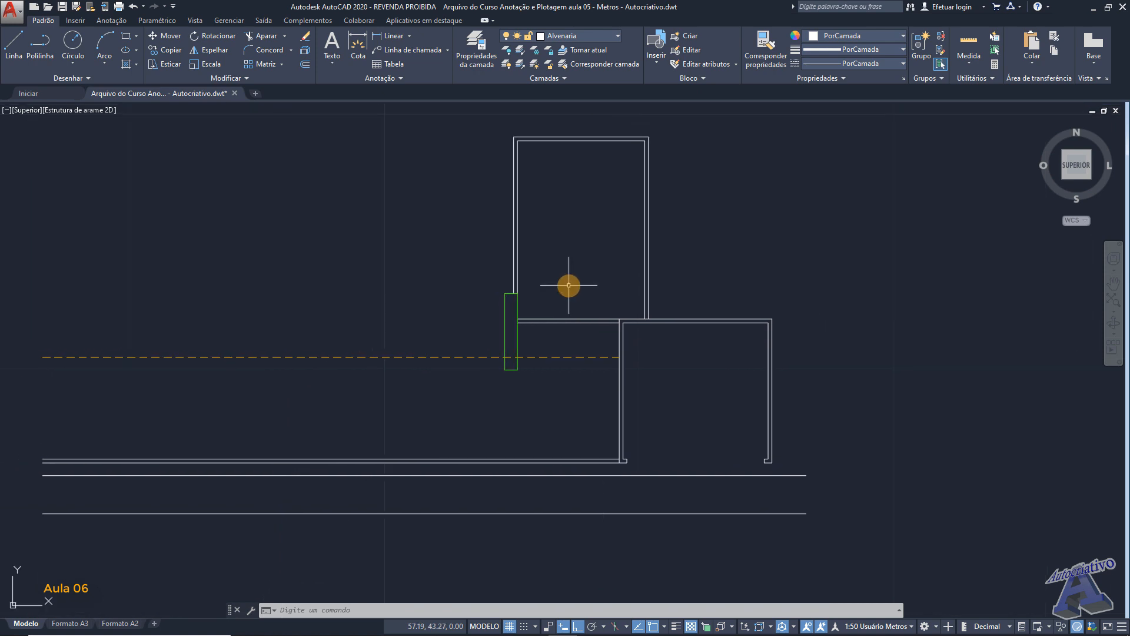
{"action": "middle_click_drag", "start_coordinate": [759, 207], "coordinate": [739, 276]}
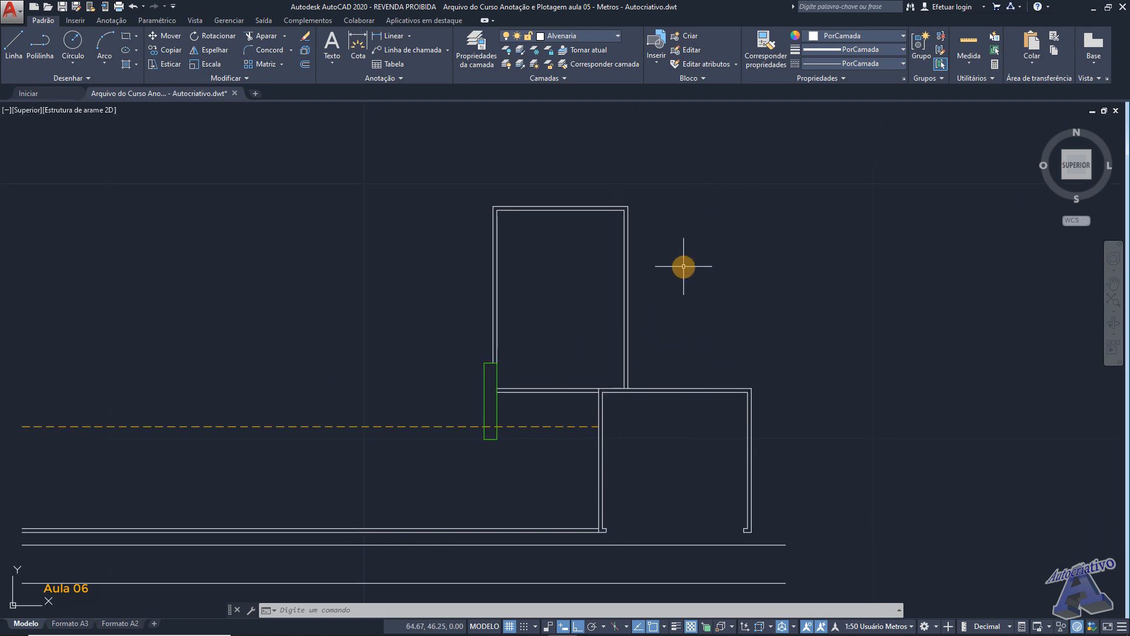
{"action": "middle_click_drag", "start_coordinate": [694, 268], "coordinate": [698, 253]}
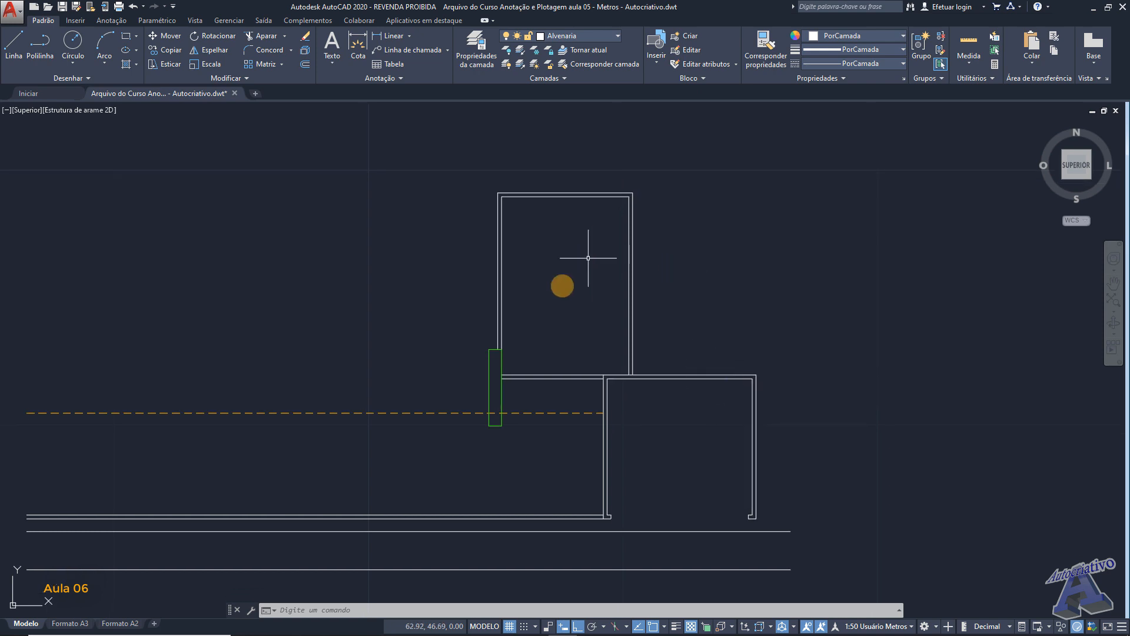
{"action": "scroll", "coordinate": [802, 302], "scroll_direction": "down", "scroll_amount": 3}
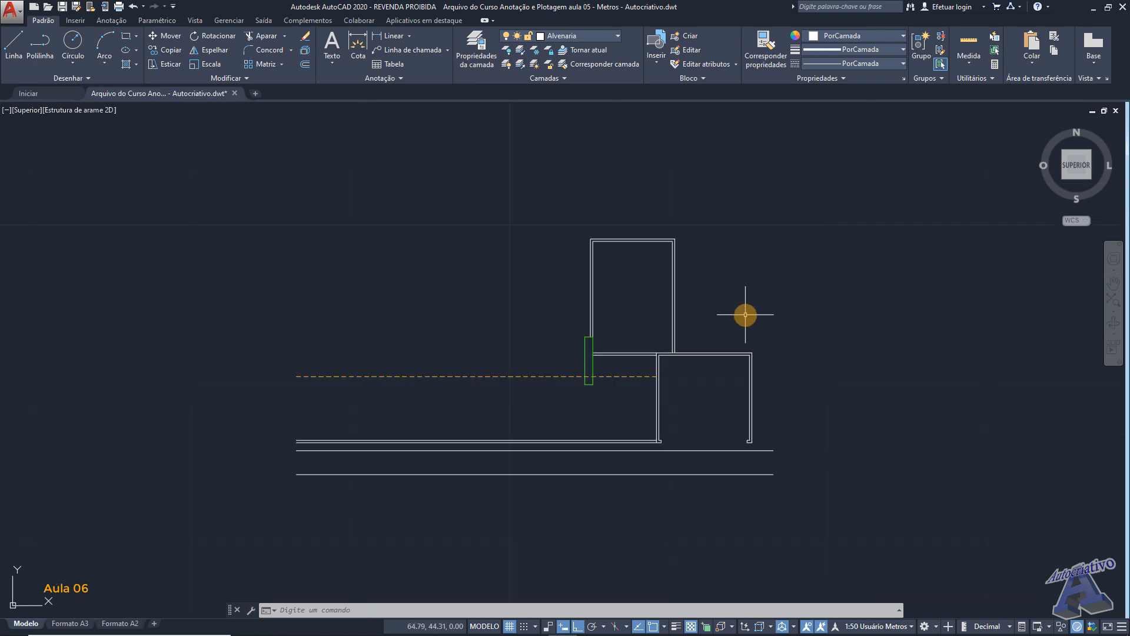
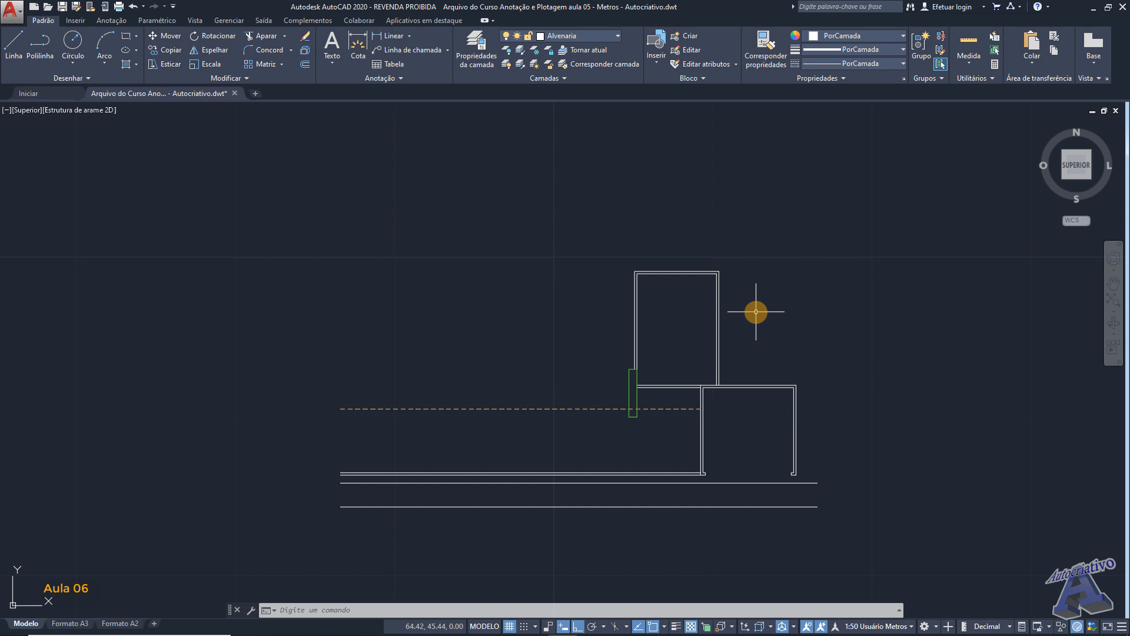
- Draw a 0.5 m horizontal line outward to the right from the lower room's outer top-right corner
{"action": "scroll", "coordinate": [787, 316], "scroll_direction": "up", "scroll_amount": 4}
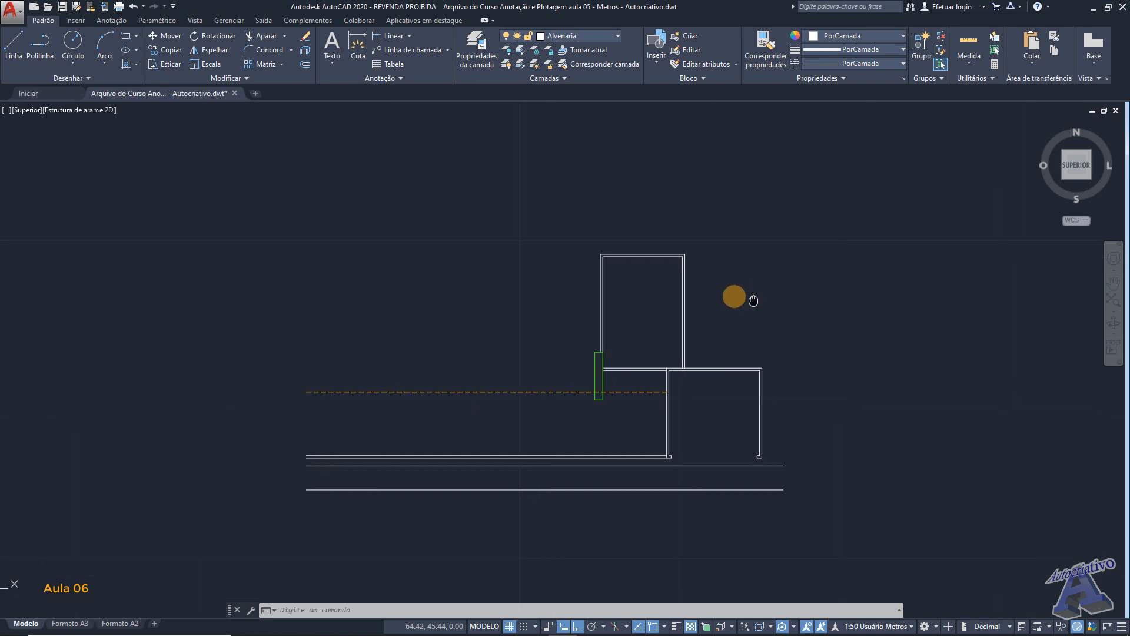
{"action": "middle_click_drag", "start_coordinate": [661, 331], "coordinate": [662, 299]}
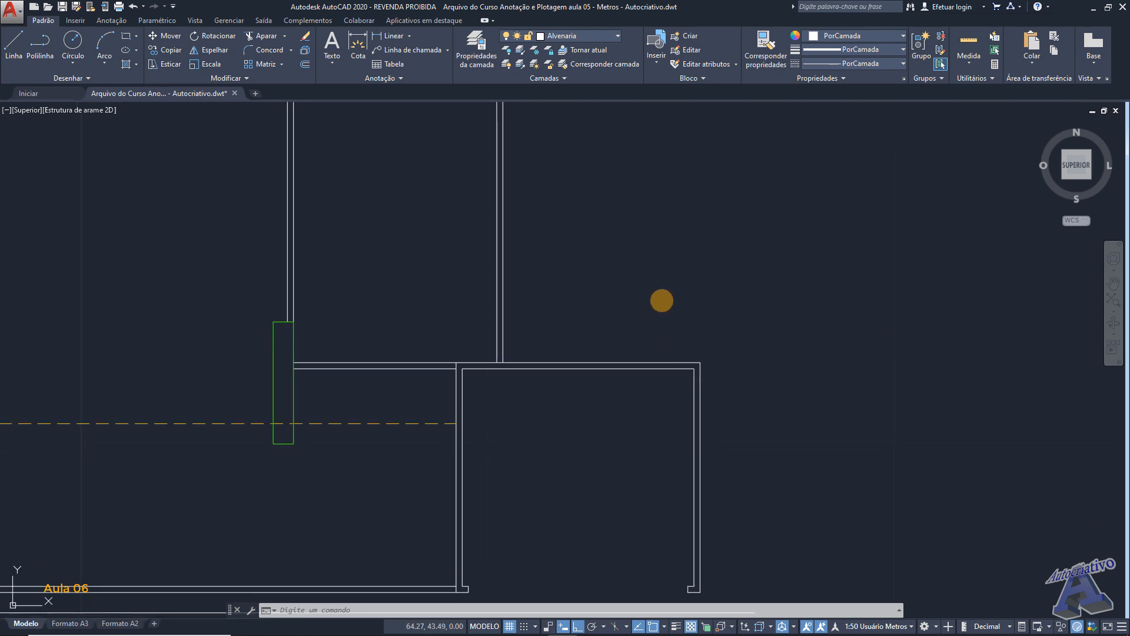
{"action": "key", "text": "Return"}
{"action": "scroll", "coordinate": [676, 306], "scroll_direction": "up", "scroll_amount": 2}
{"action": "middle_click_drag", "start_coordinate": [696, 318], "coordinate": [580, 241]}
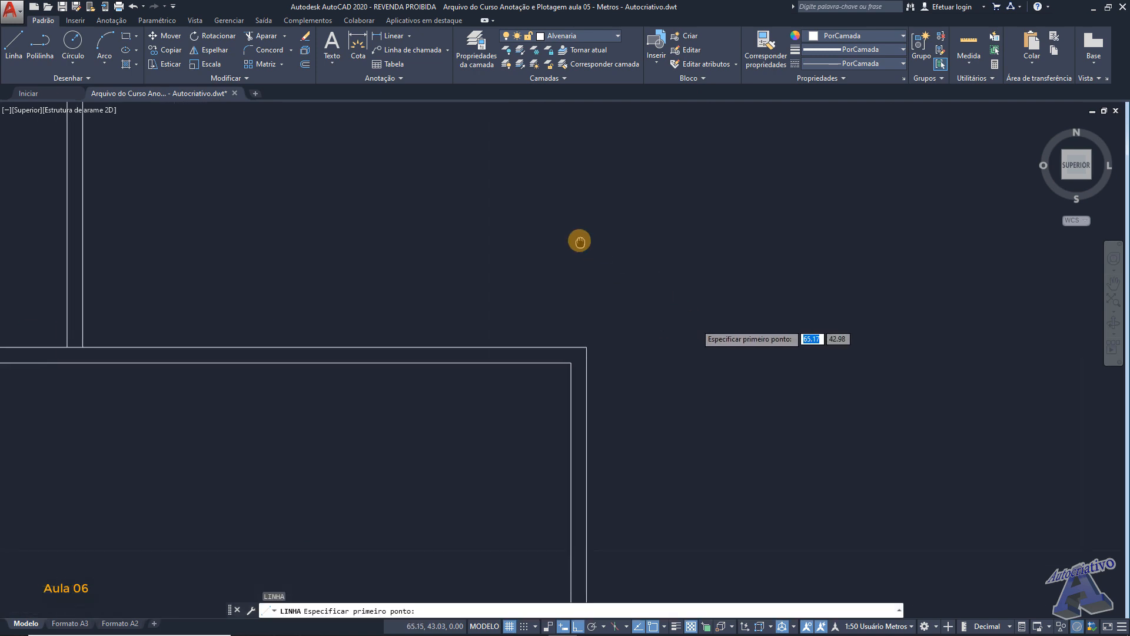
{"action": "left_click", "coordinate": [586, 346]}
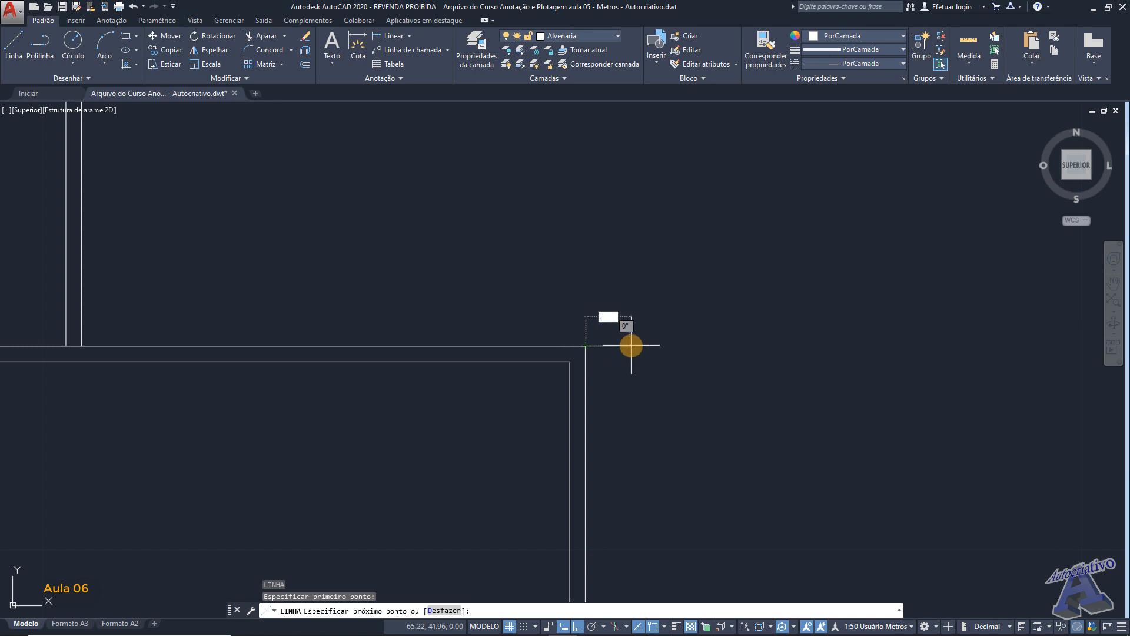
{"action": "type", "text": ".5"}
{"action": "key", "text": "Return"}
{"action": "key", "text": "Return"}
{"action": "scroll", "coordinate": [631, 345], "scroll_direction": "down", "scroll_amount": 4}
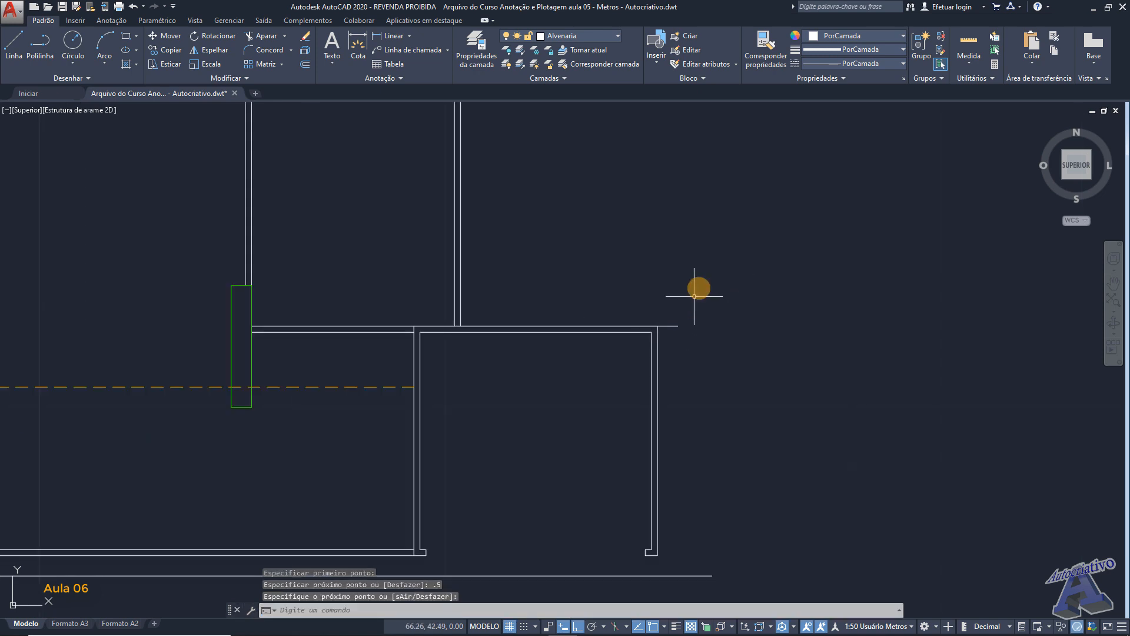
- Set polar tracking to 45° increments and draw a 1.4 m line up and right at 45° from the short line's free end
{"action": "middle_click_drag", "start_coordinate": [702, 342], "coordinate": [702, 329]}
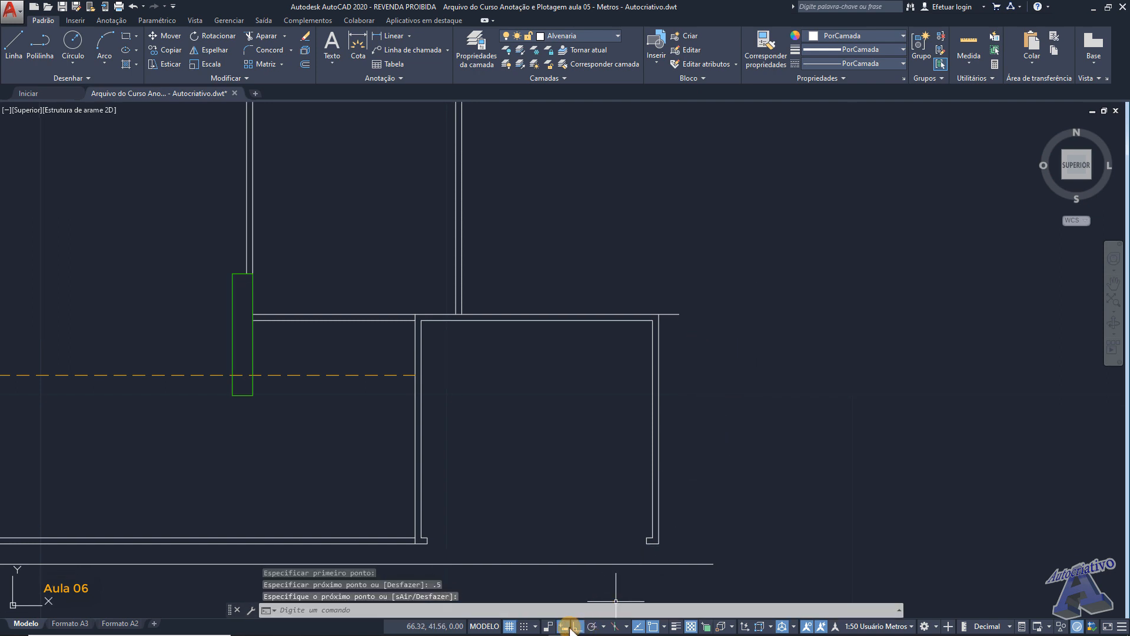
{"action": "left_click", "coordinate": [603, 627]}
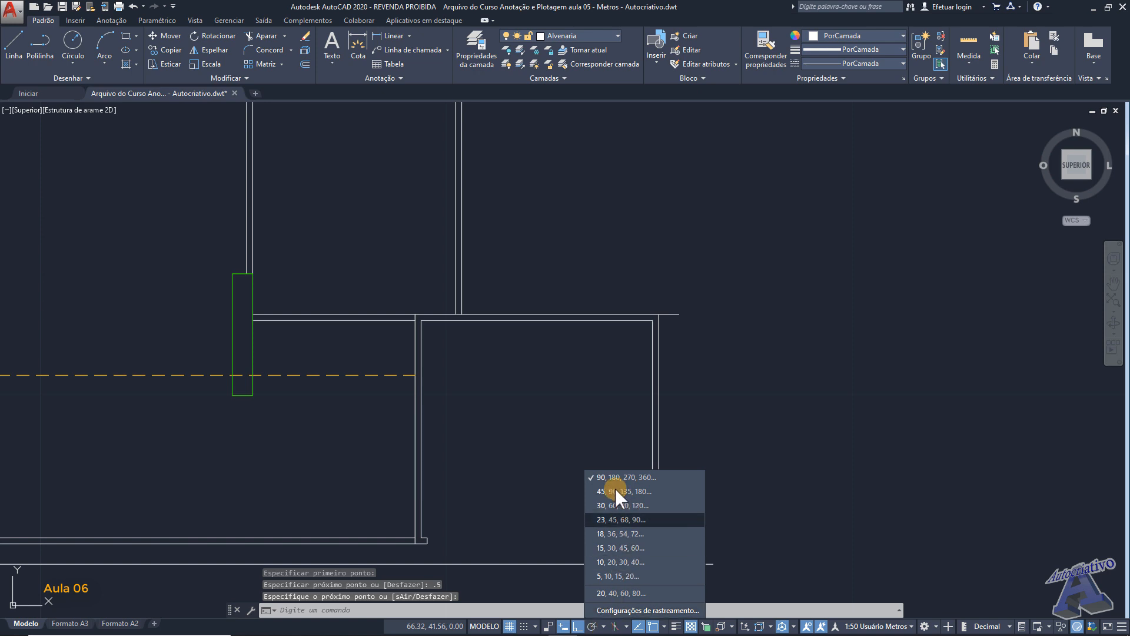
{"action": "left_click", "coordinate": [601, 493]}
{"action": "middle_click_drag", "start_coordinate": [689, 379], "coordinate": [689, 416]}
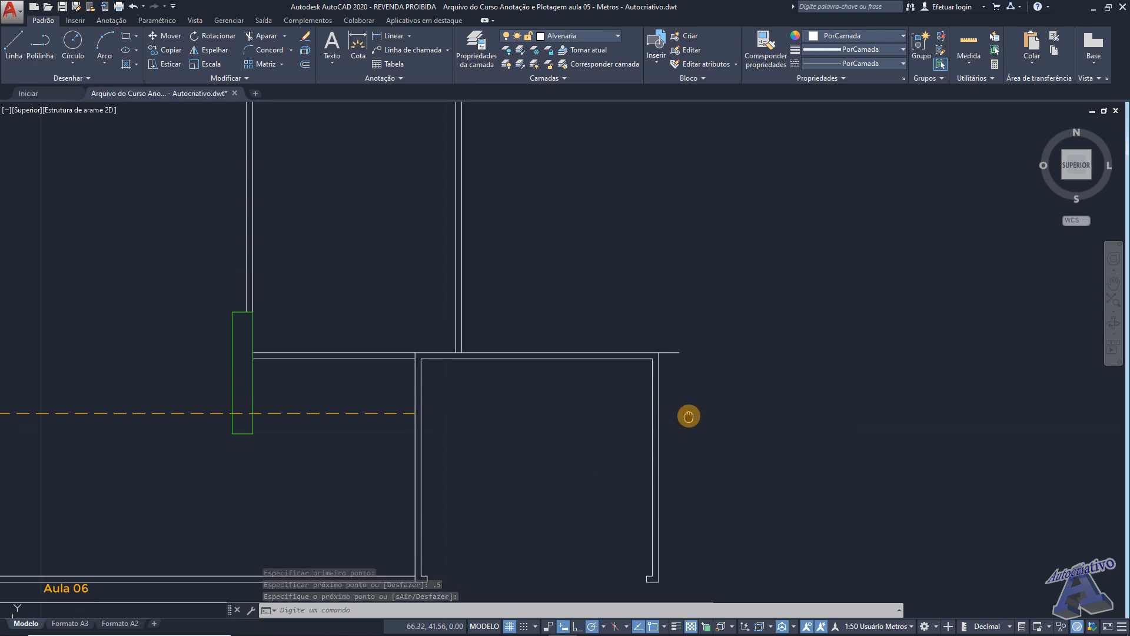
{"action": "type", "text": "l"}
{"action": "key", "text": "Return"}
{"action": "scroll", "coordinate": [685, 390], "scroll_direction": "up", "scroll_amount": 2}
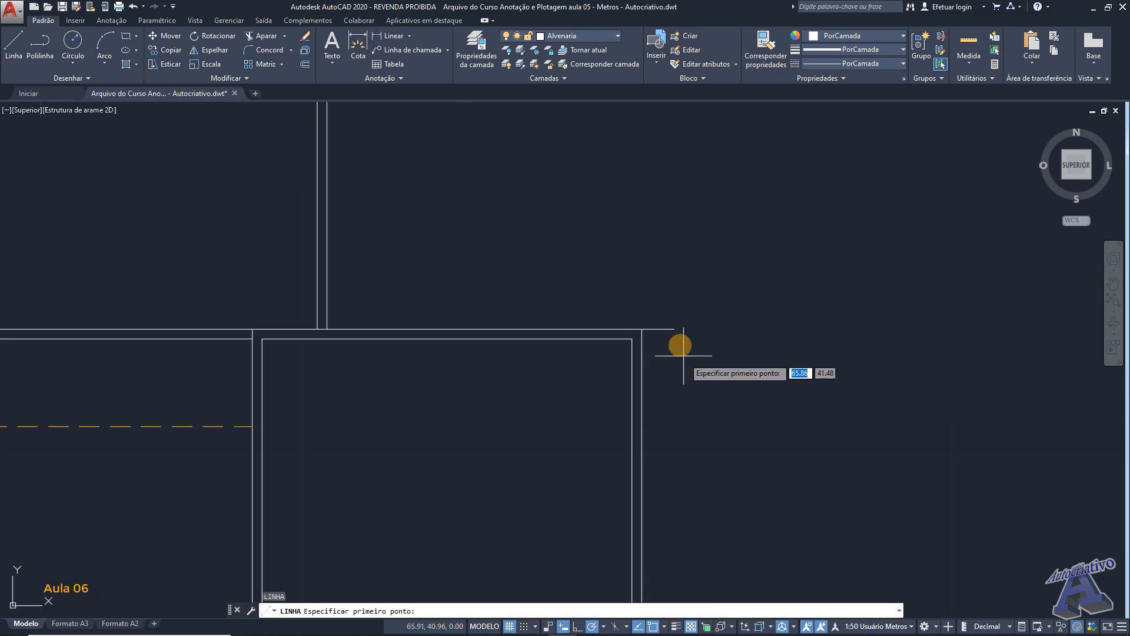
{"action": "left_click", "coordinate": [674, 329]}
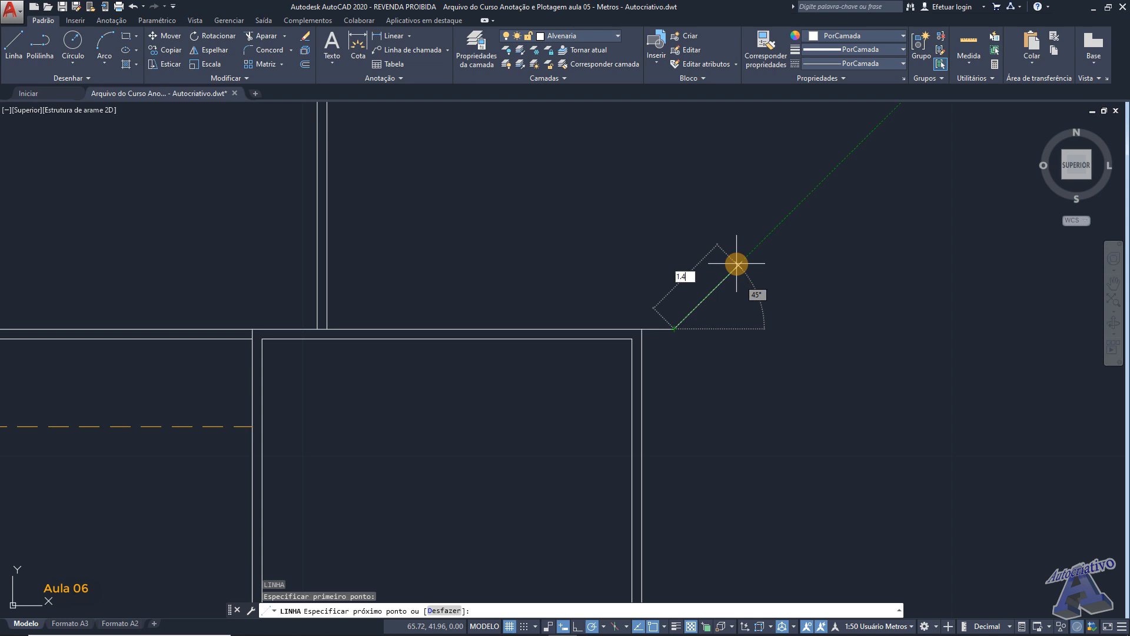
{"action": "type", "text": "1.4"}
{"action": "key", "text": "Return"}
{"action": "scroll", "coordinate": [736, 262], "scroll_direction": "down", "scroll_amount": 2}
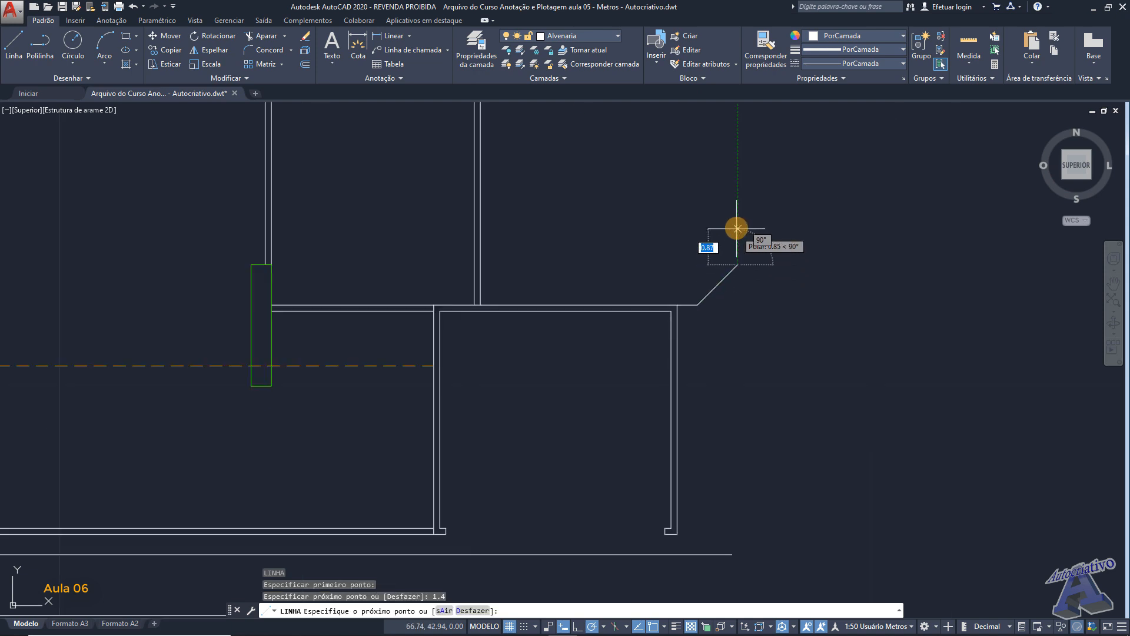
{"action": "middle_click_drag", "start_coordinate": [736, 226], "coordinate": [731, 296]}
{"action": "key", "text": "Escape"}
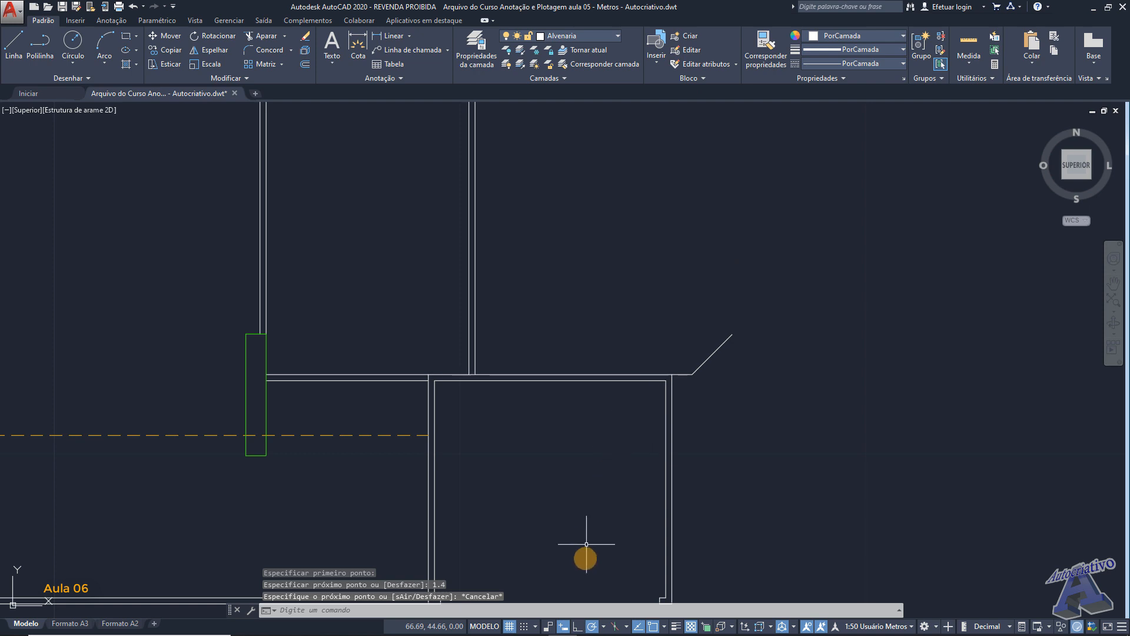
- Turn Ortho mode on and draw a vertical line from the diagonal's upper end to above the upper room's top wall
{"action": "left_click", "coordinate": [576, 626]}
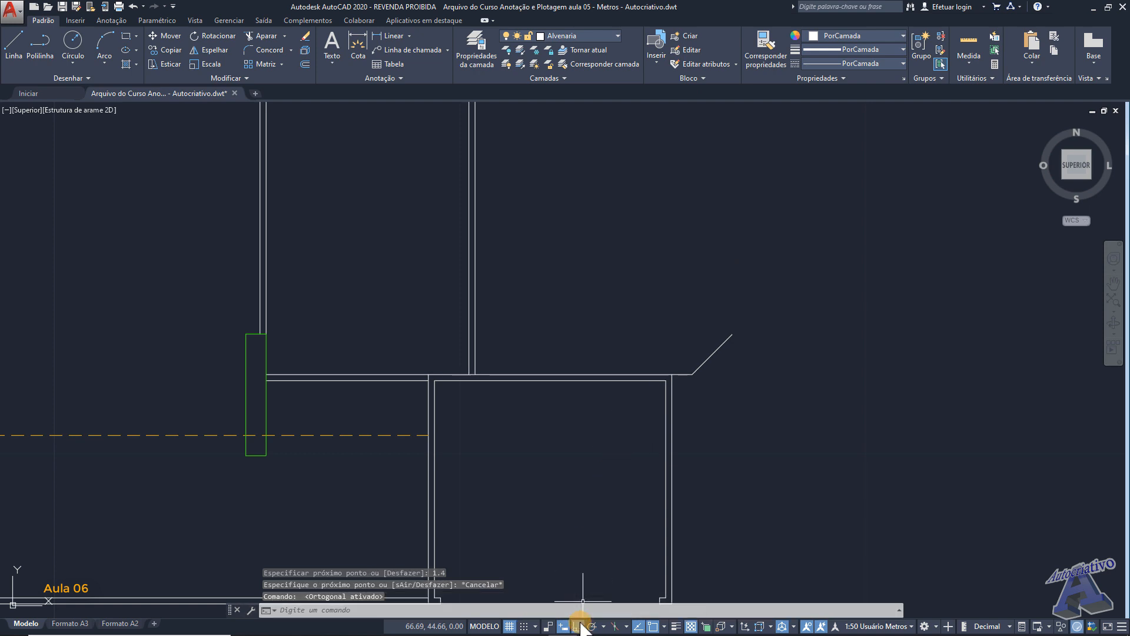
{"action": "mouse_move", "coordinate": [733, 336]}
{"action": "middle_mouse_down"}
{"action": "mouse_move", "coordinate": [701, 337]}
{"action": "mouse_move", "coordinate": [693, 402]}
{"action": "middle_mouse_up"}
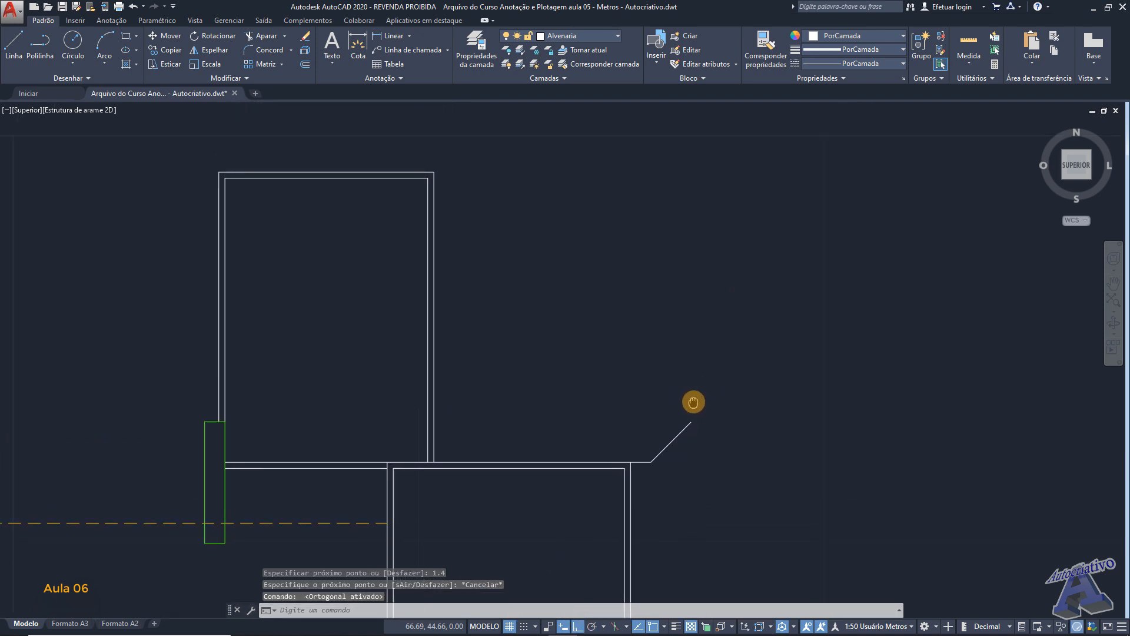
{"action": "key", "text": "space"}
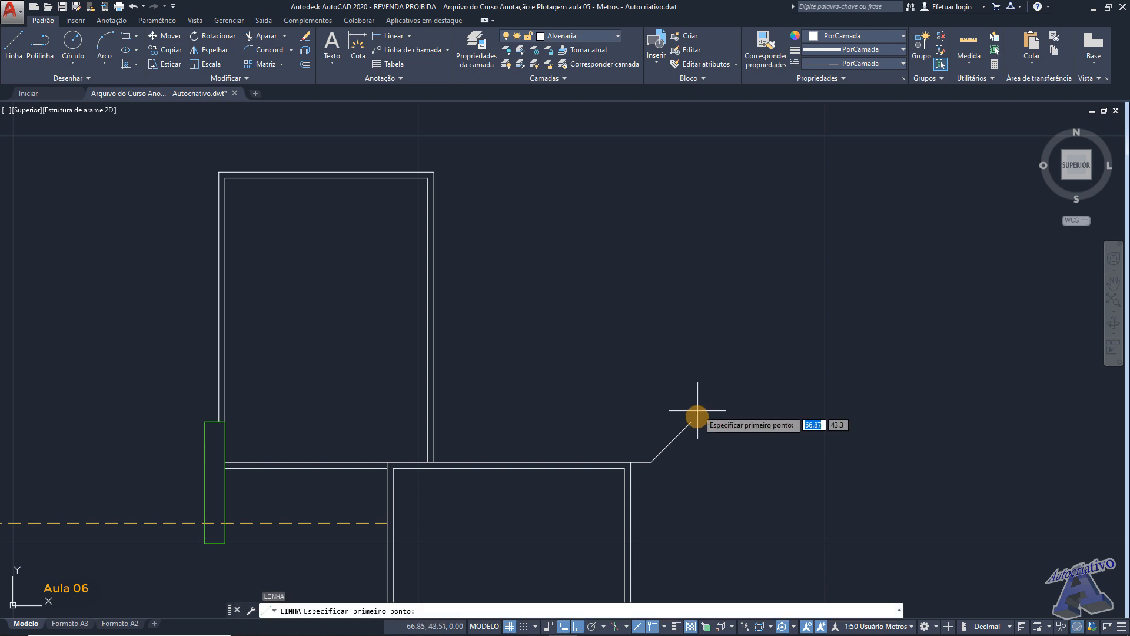
{"action": "left_click", "coordinate": [692, 422]}
{"action": "middle_click_drag", "start_coordinate": [696, 177], "coordinate": [705, 263]}
{"action": "left_click", "coordinate": [705, 160]}
{"action": "key", "text": "Escape"}
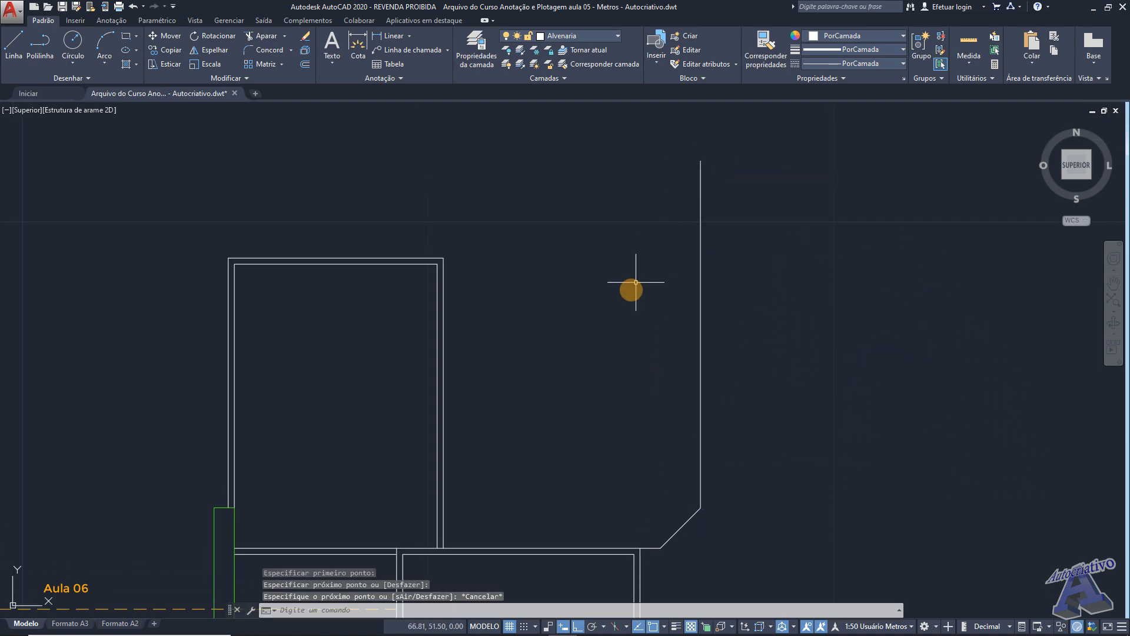
- Offset the lower room's outer top wall line 4 m upward
{"action": "middle_click_drag", "start_coordinate": [636, 277], "coordinate": [696, 239]}
{"action": "middle_click_drag", "start_coordinate": [620, 302], "coordinate": [654, 274]}
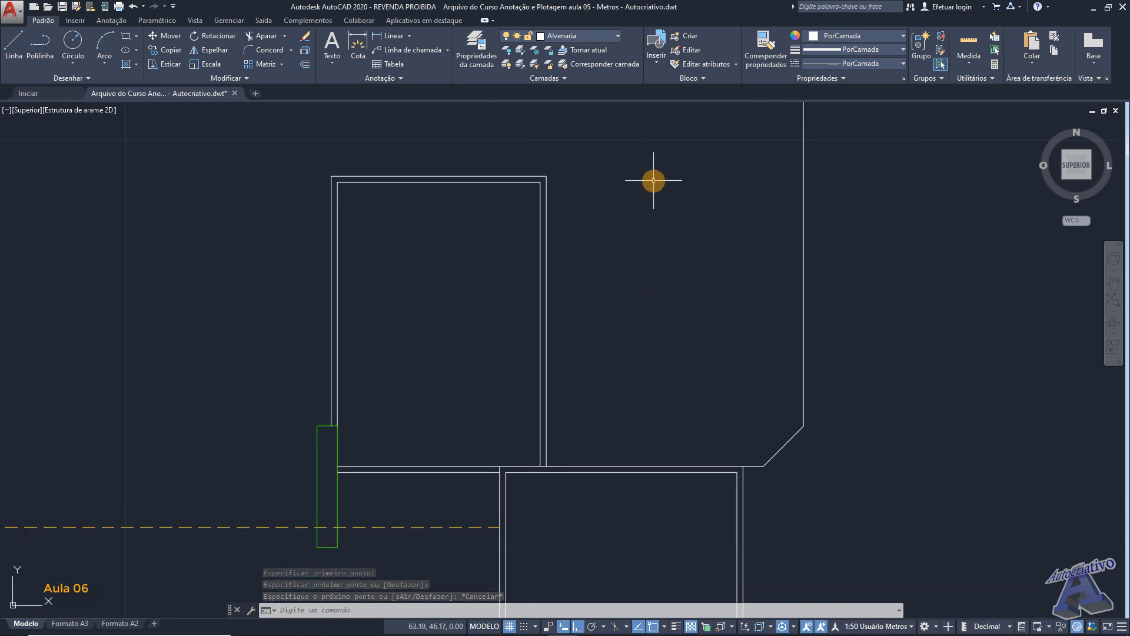
{"action": "middle_click_drag", "start_coordinate": [648, 245], "coordinate": [704, 220]}
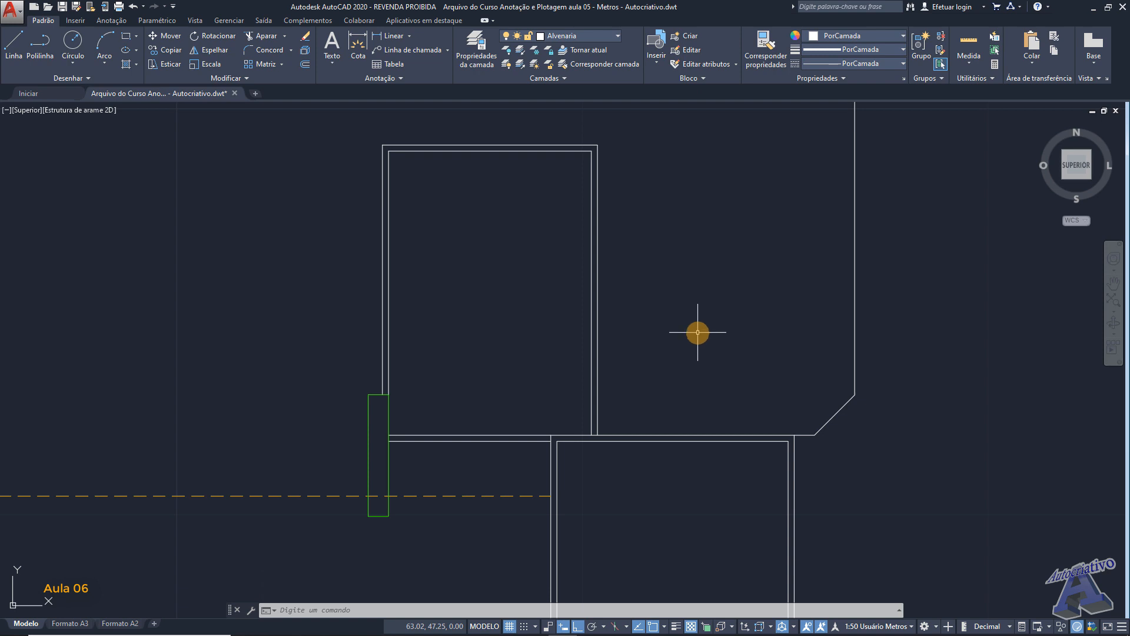
{"action": "middle_click_drag", "start_coordinate": [706, 328], "coordinate": [686, 298]}
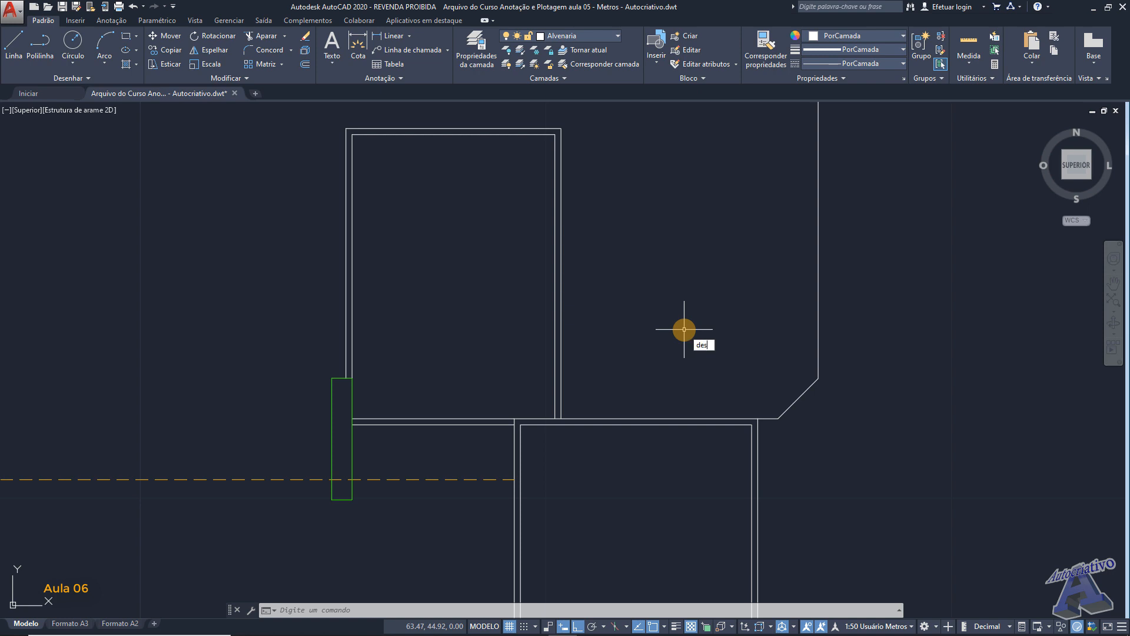
{"action": "key", "text": "Return"}
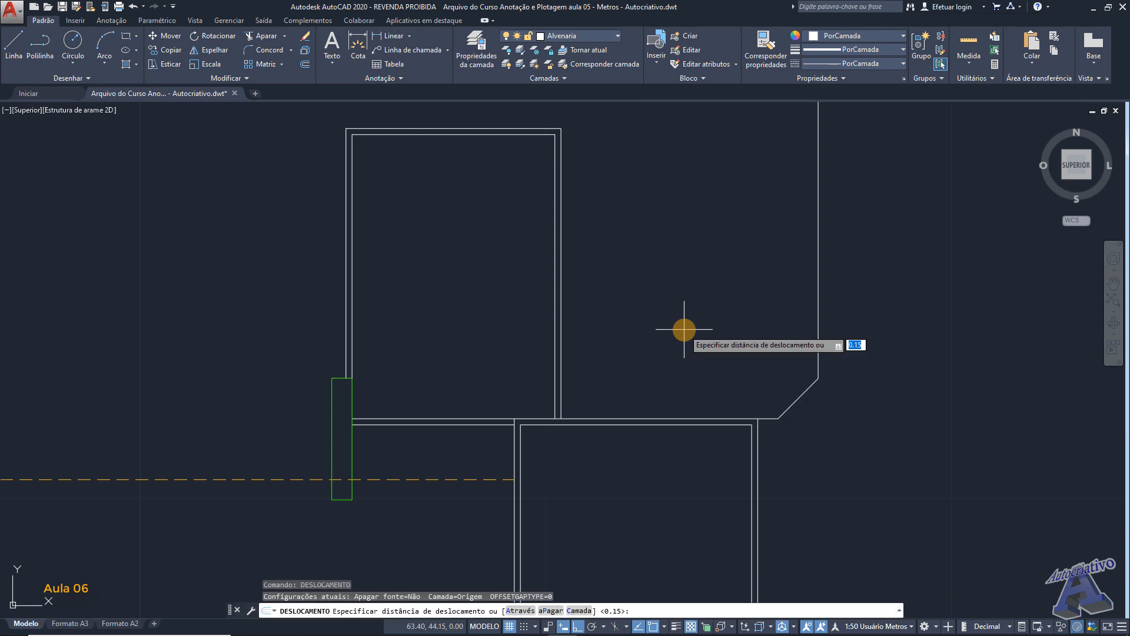
{"action": "key", "text": "Return"}
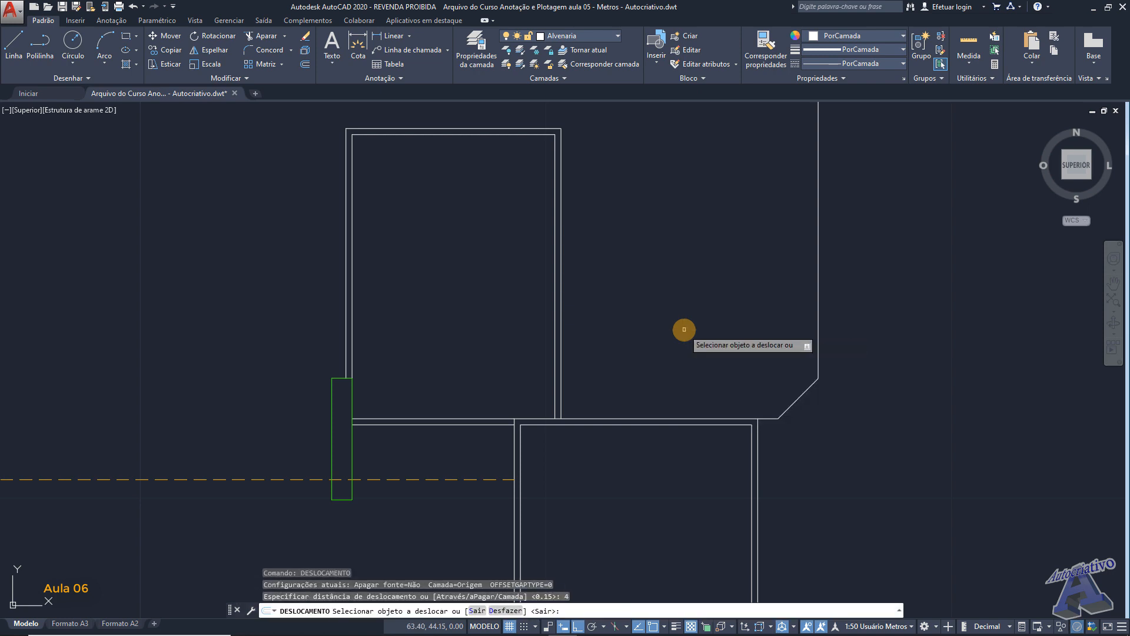
{"action": "left_click", "coordinate": [664, 418]}
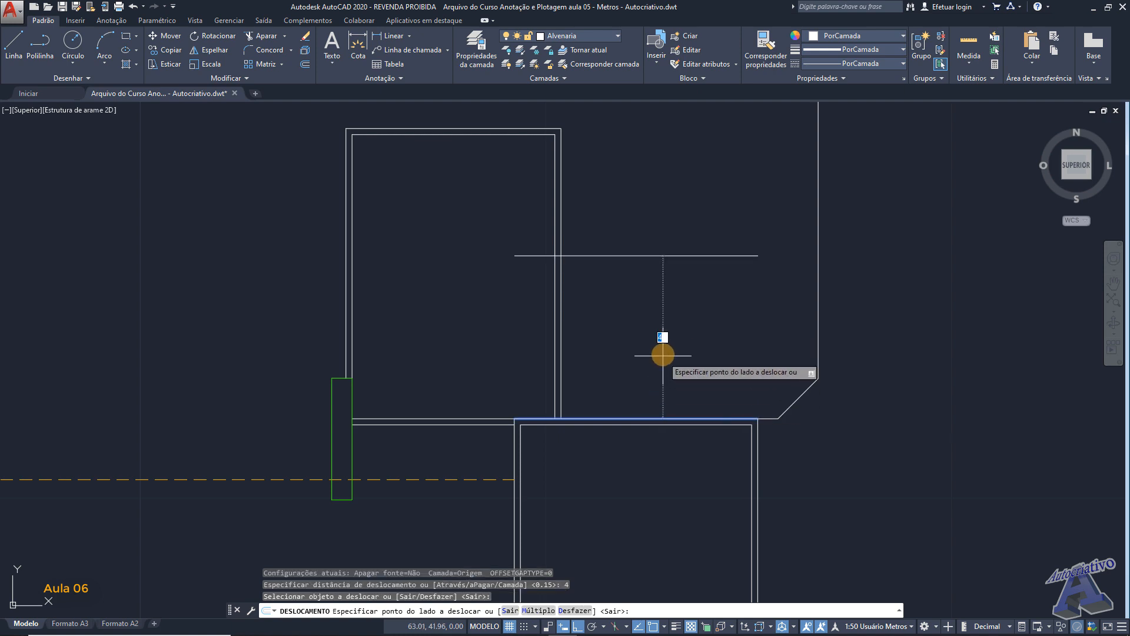
{"action": "middle_click_drag", "start_coordinate": [655, 323], "coordinate": [651, 351]}
{"action": "left_click", "coordinate": [667, 322]}
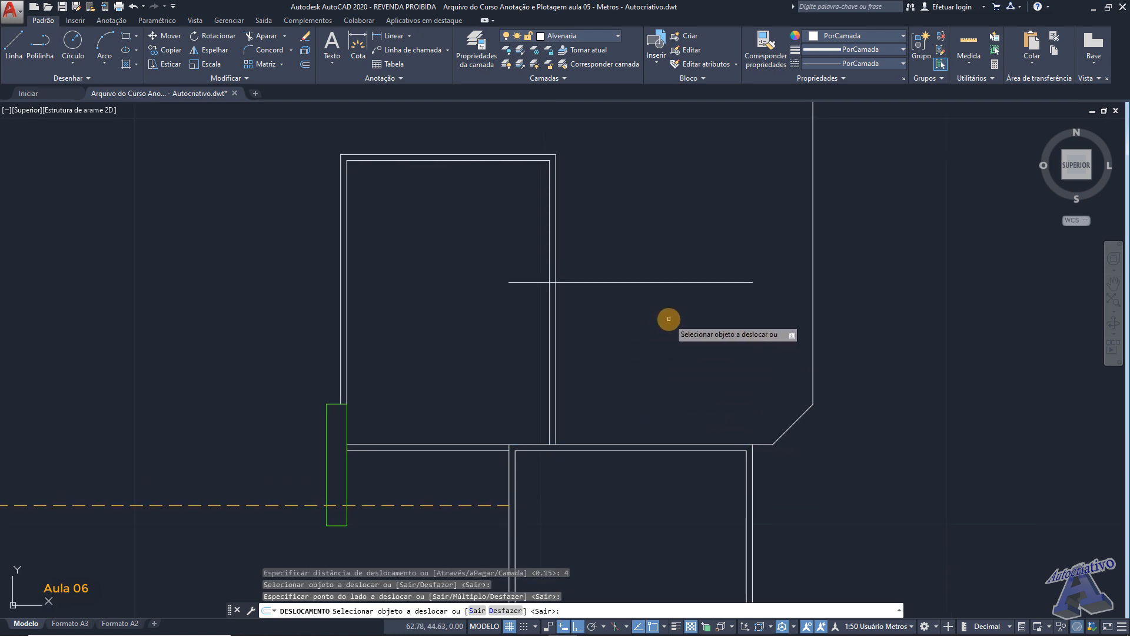
{"action": "key", "text": "Return"}
{"action": "key", "text": "Return"}
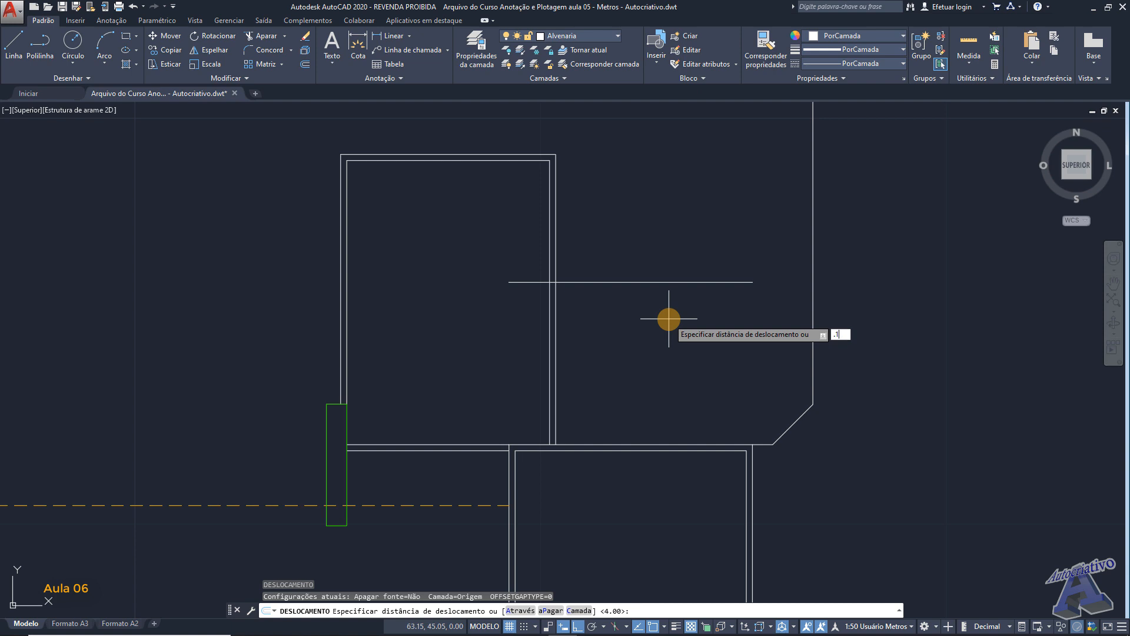
- Offset the new horizontal line a further 0.15 m upward to form a double-line wall
{"action": "type", "text": ".15"}
{"action": "key", "text": "Return"}
{"action": "left_click", "coordinate": [668, 283]}
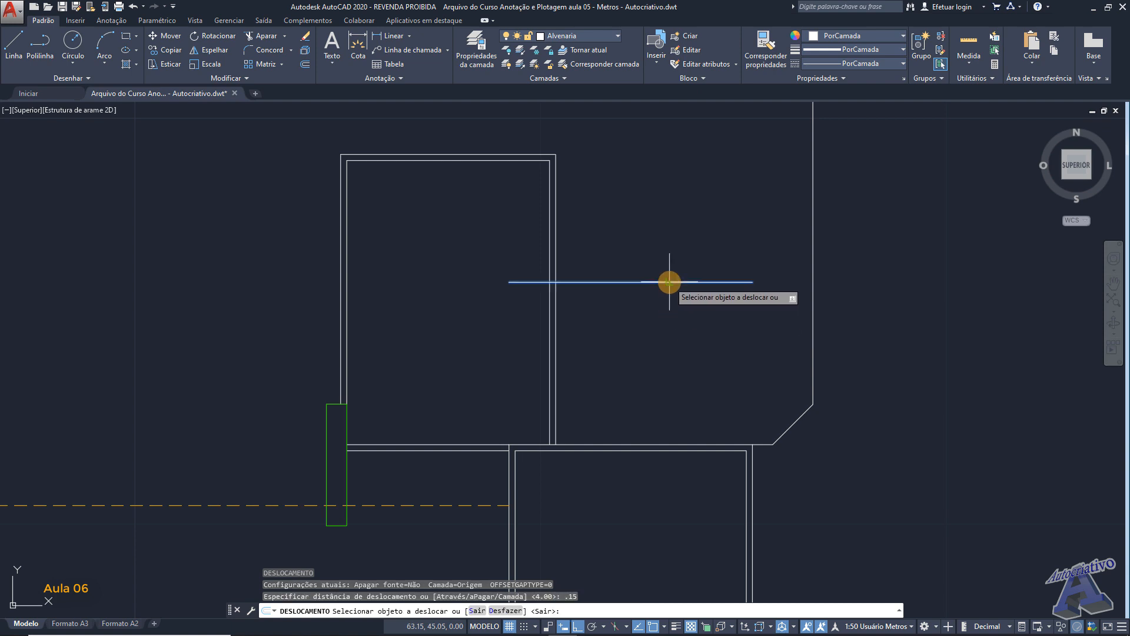
{"action": "left_click", "coordinate": [669, 257]}
{"action": "middle_click_drag", "start_coordinate": [669, 247], "coordinate": [656, 262]}
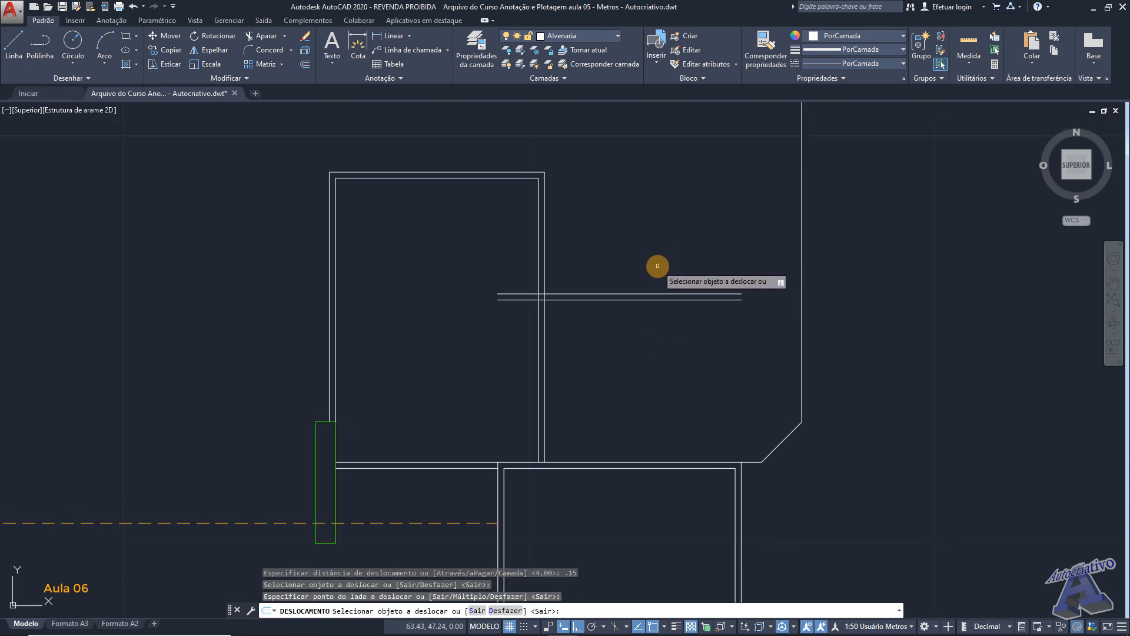
{"action": "key", "text": "Return"}
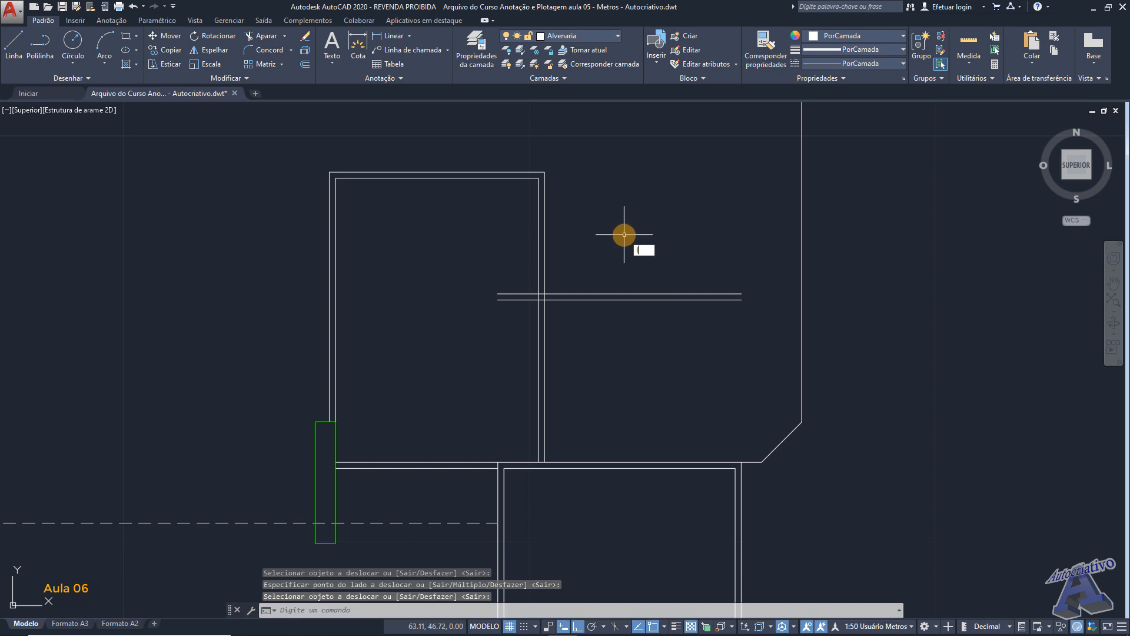
- Draw a horizontal line from 0.5 m below the upper room's outer top-right corner to the long vertical line
{"action": "type", "text": "l"}
{"action": "key", "text": "Return"}
{"action": "scroll", "coordinate": [553, 210], "scroll_direction": "up", "scroll_amount": 2}
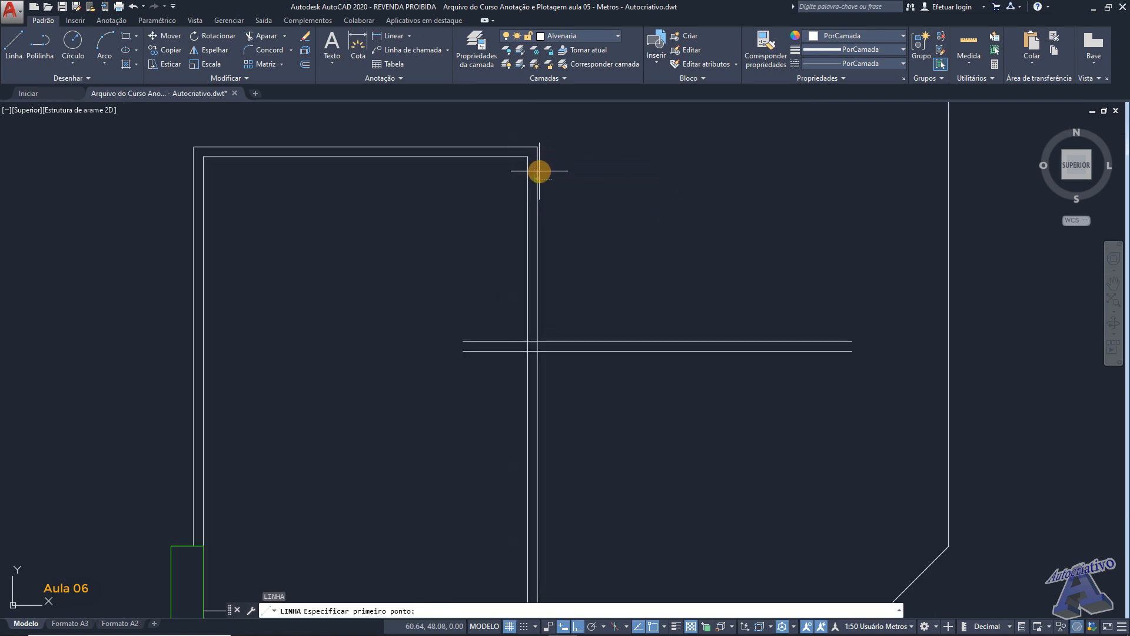
{"action": "key", "text": "Return"}
{"action": "middle_click_drag", "start_coordinate": [865, 177], "coordinate": [745, 195]}
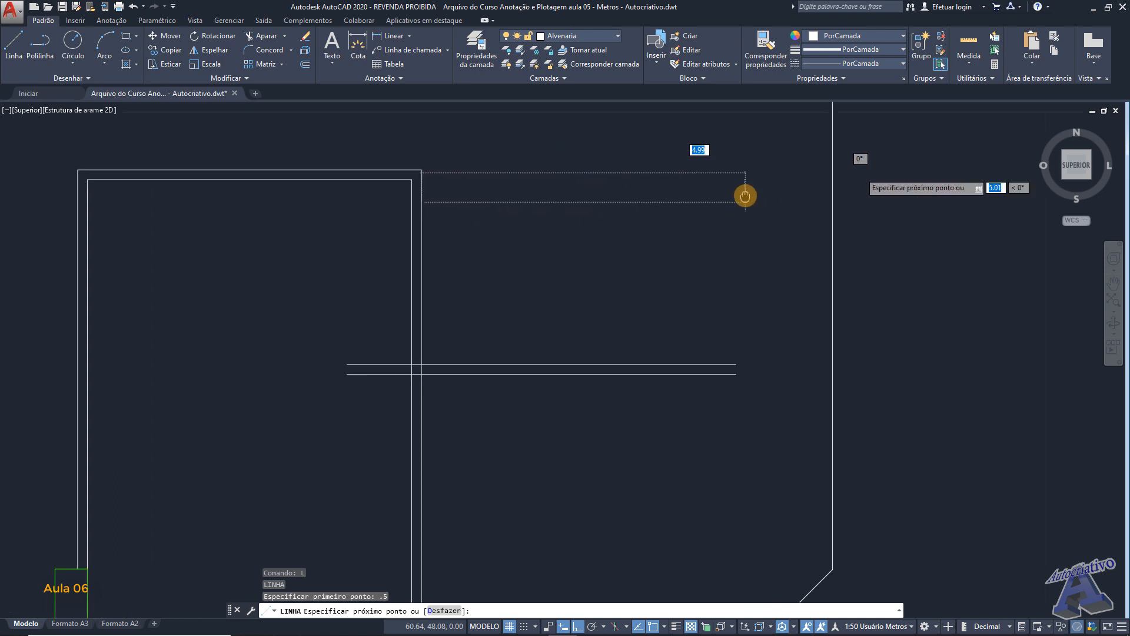
{"action": "left_click", "coordinate": [833, 201]}
{"action": "key", "text": "Escape"}
- Extend both lines of the new horizontal wall to the long vertical line on the right
{"action": "middle_click_drag", "start_coordinate": [676, 265], "coordinate": [724, 237]}
{"action": "left_click", "coordinate": [284, 36]}
{"action": "left_click", "coordinate": [275, 77]}
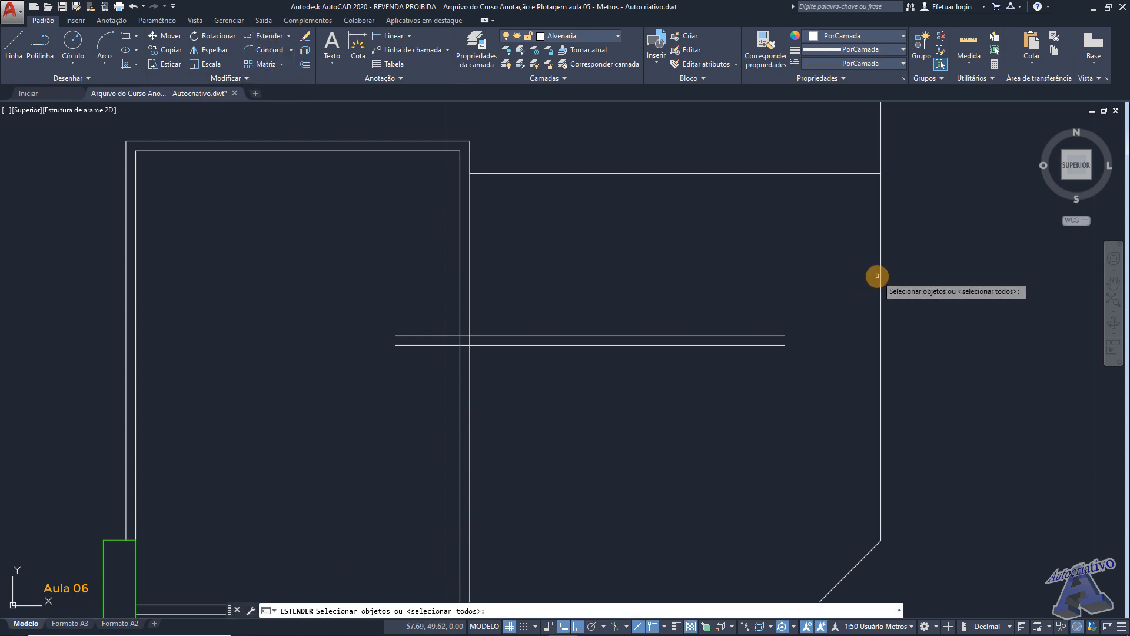
{"action": "left_click", "coordinate": [877, 276]}
{"action": "key", "text": "Return"}
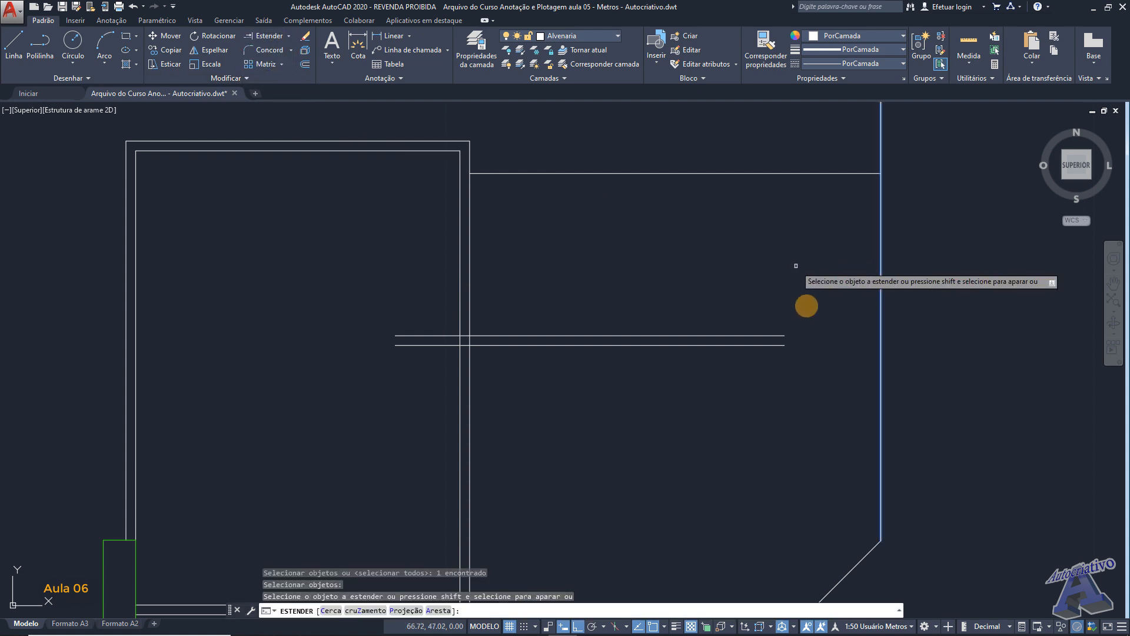
{"action": "left_click", "coordinate": [777, 378]}
{"action": "left_click", "coordinate": [757, 316]}
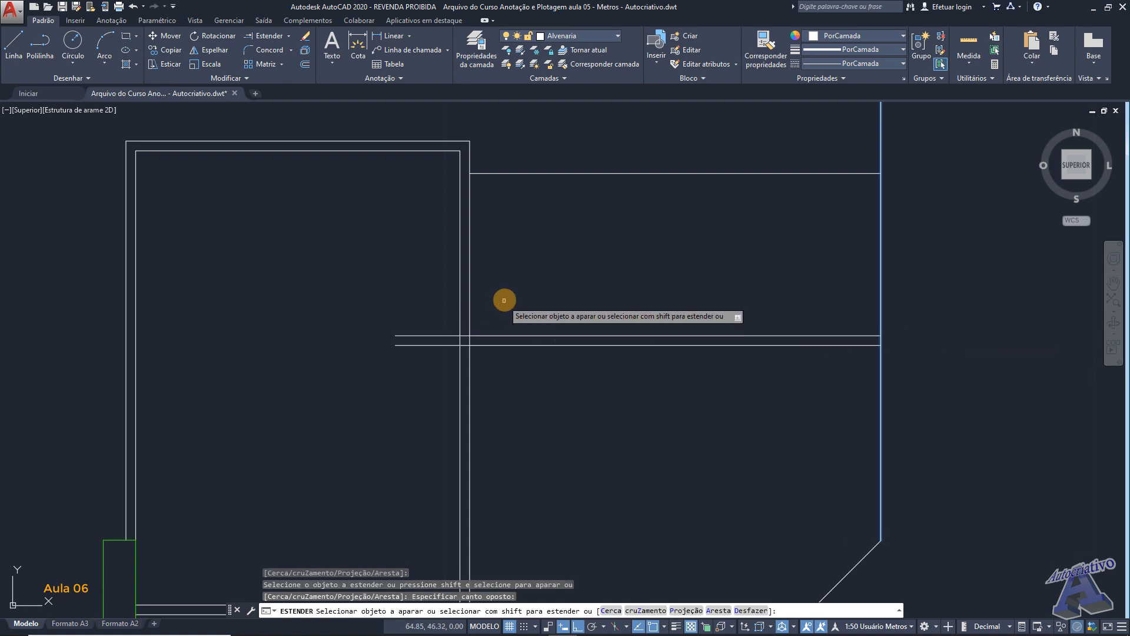
{"action": "key", "text": "Return"}
- Trim the new wall's excess inside the upper room and open its junction with the room's outer right wall line
{"action": "type", "text": "ap"}
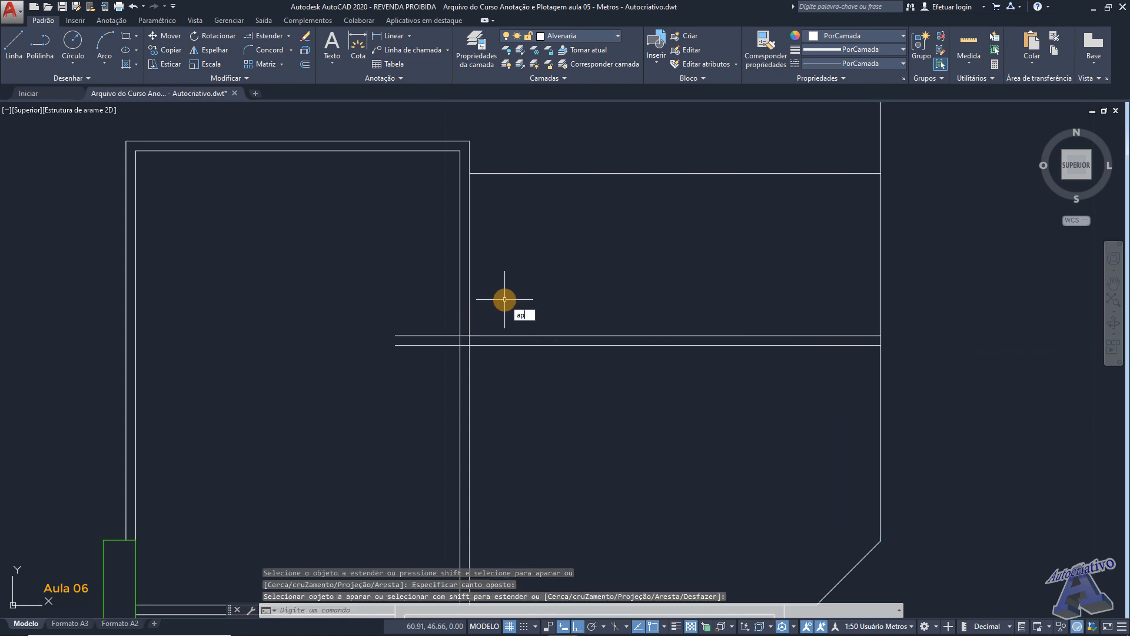
{"action": "key", "text": "Return"}
{"action": "key", "text": "Return"}
{"action": "scroll", "coordinate": [494, 349], "scroll_direction": "up", "scroll_amount": 2}
{"action": "scroll", "coordinate": [496, 348], "scroll_direction": "up", "scroll_amount": 2}
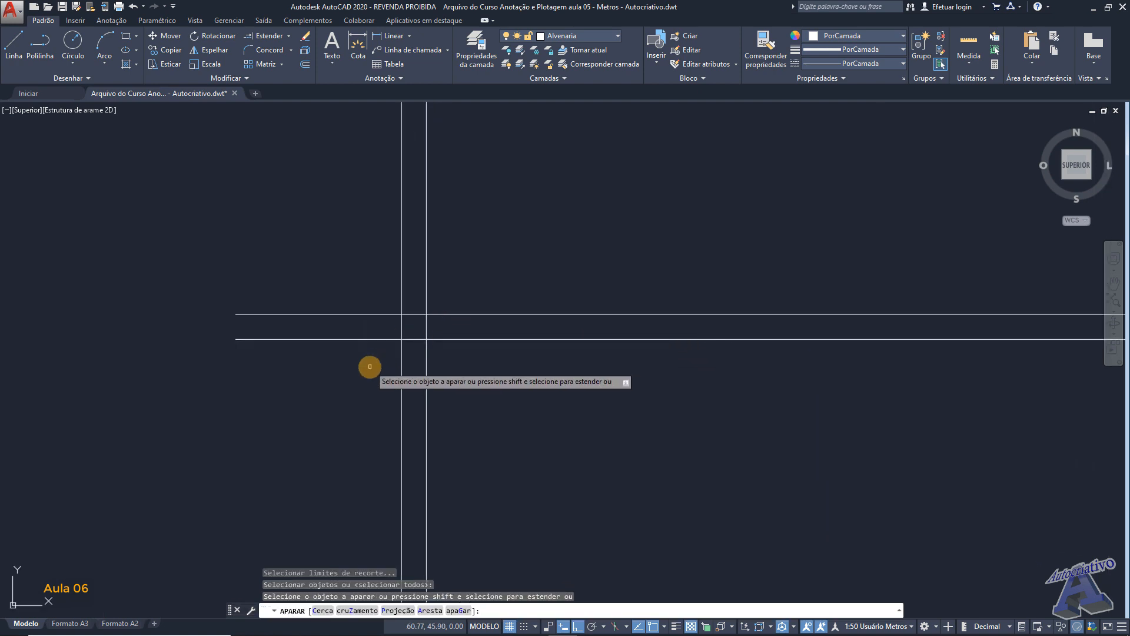
{"action": "left_click", "coordinate": [371, 365]}
{"action": "left_click", "coordinate": [317, 292]}
{"action": "left_click", "coordinate": [415, 352]}
{"action": "left_click", "coordinate": [414, 308]}
{"action": "left_click", "coordinate": [435, 326]}
{"action": "left_click", "coordinate": [419, 320]}
{"action": "scroll", "coordinate": [459, 320], "scroll_direction": "down", "scroll_amount": 3}
{"action": "key", "text": "Return"}
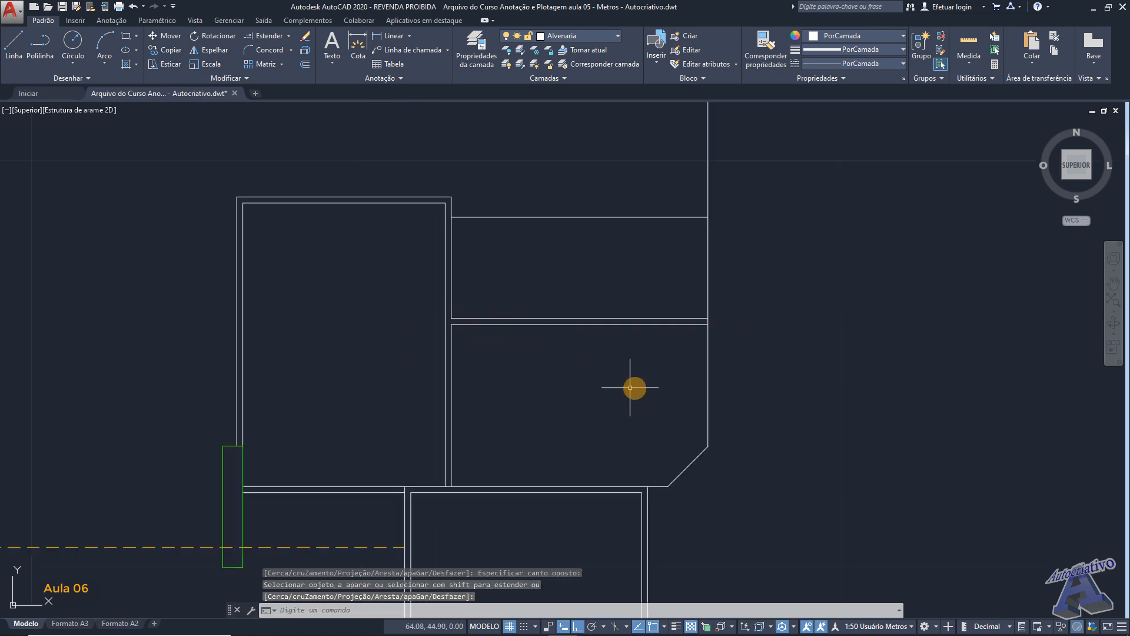
- Offset the short bottom segment and the diagonal of the chamfered right-side area 0.15 m outward
{"action": "scroll", "coordinate": [647, 346], "scroll_direction": "down", "scroll_amount": 2}
{"action": "key", "text": "Return"}
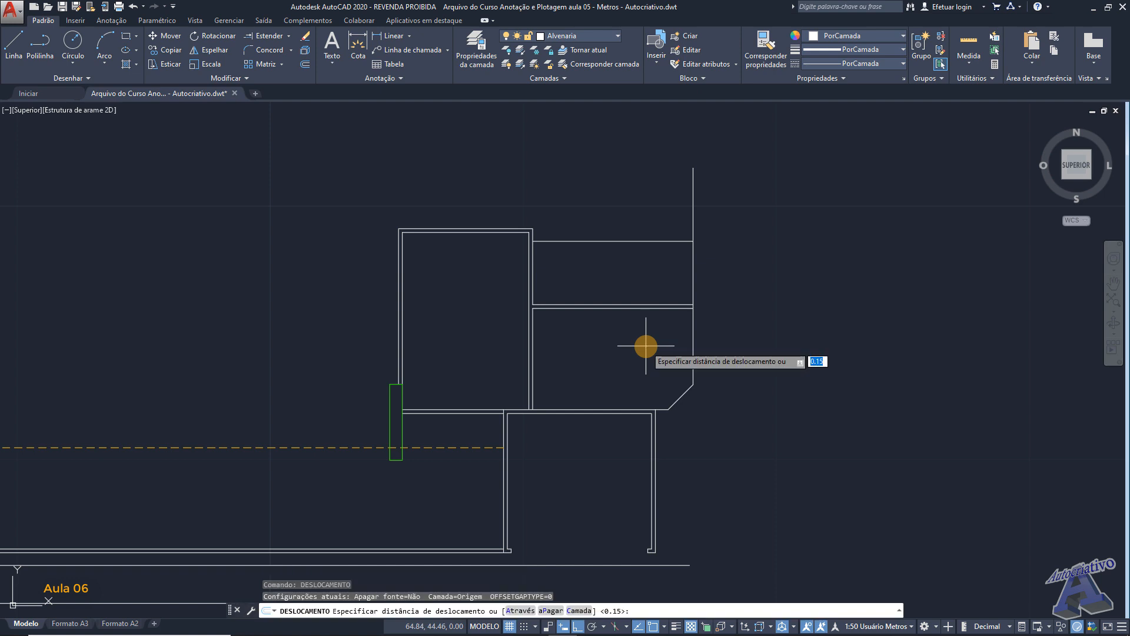
{"action": "key", "text": "Return"}
{"action": "scroll", "coordinate": [646, 347], "scroll_direction": "up", "scroll_amount": 6}
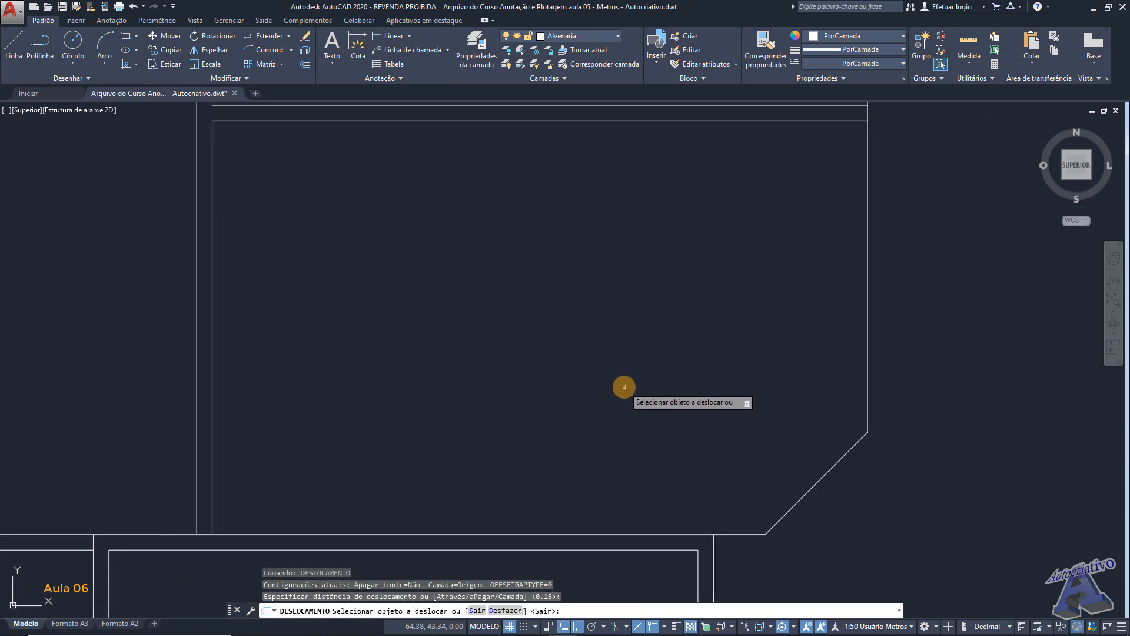
{"action": "middle_click_drag", "start_coordinate": [754, 393], "coordinate": [706, 375]}
{"action": "left_click", "coordinate": [716, 424]}
{"action": "left_click", "coordinate": [718, 442]}
{"action": "left_click", "coordinate": [765, 412]}
{"action": "left_click", "coordinate": [800, 416]}
- Offset the long vertical line of the right-side area 0.15 m outward to double that wall
{"action": "middle_click_drag", "start_coordinate": [871, 337], "coordinate": [797, 415]}
{"action": "left_click", "coordinate": [780, 375]}
{"action": "left_click", "coordinate": [825, 367]}
{"action": "scroll", "coordinate": [824, 358], "scroll_direction": "down", "scroll_amount": 2}
{"action": "scroll", "coordinate": [812, 324], "scroll_direction": "up", "scroll_amount": 1}
{"action": "middle_click_drag", "start_coordinate": [811, 325], "coordinate": [769, 335]}
{"action": "scroll", "coordinate": [754, 426], "scroll_direction": "down", "scroll_amount": 1}
{"action": "scroll", "coordinate": [766, 397], "scroll_direction": "up", "scroll_amount": 4}
{"action": "key", "text": "Return"}
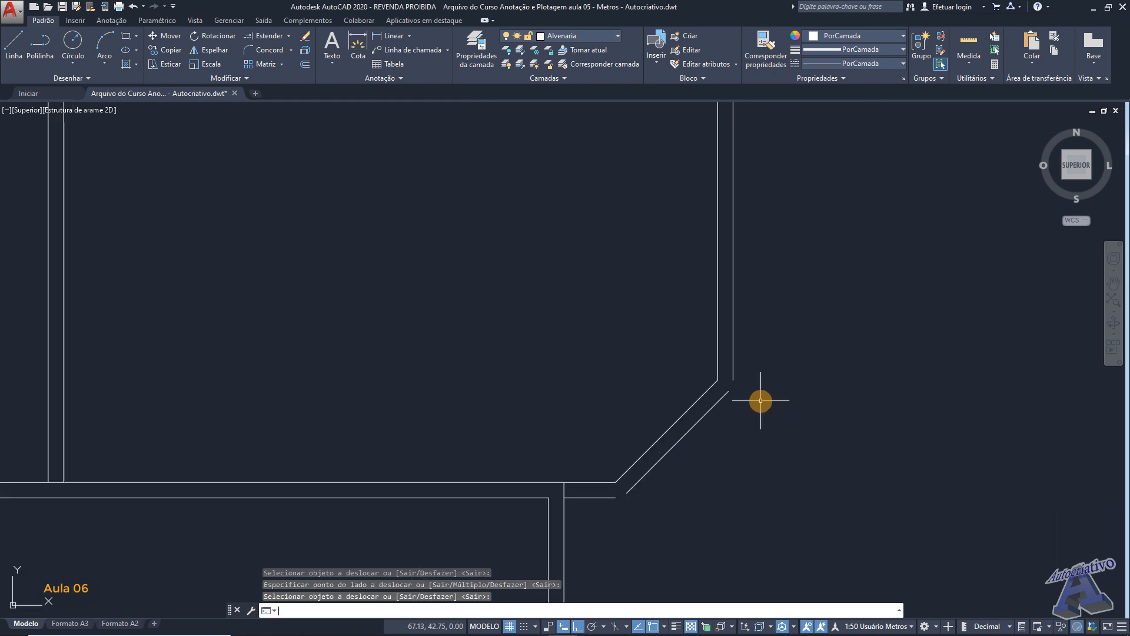
- Fillet the outer vertical line with the outer diagonal line at radius 0.00 to close their corner
{"action": "type", "text": "CONCORD"}
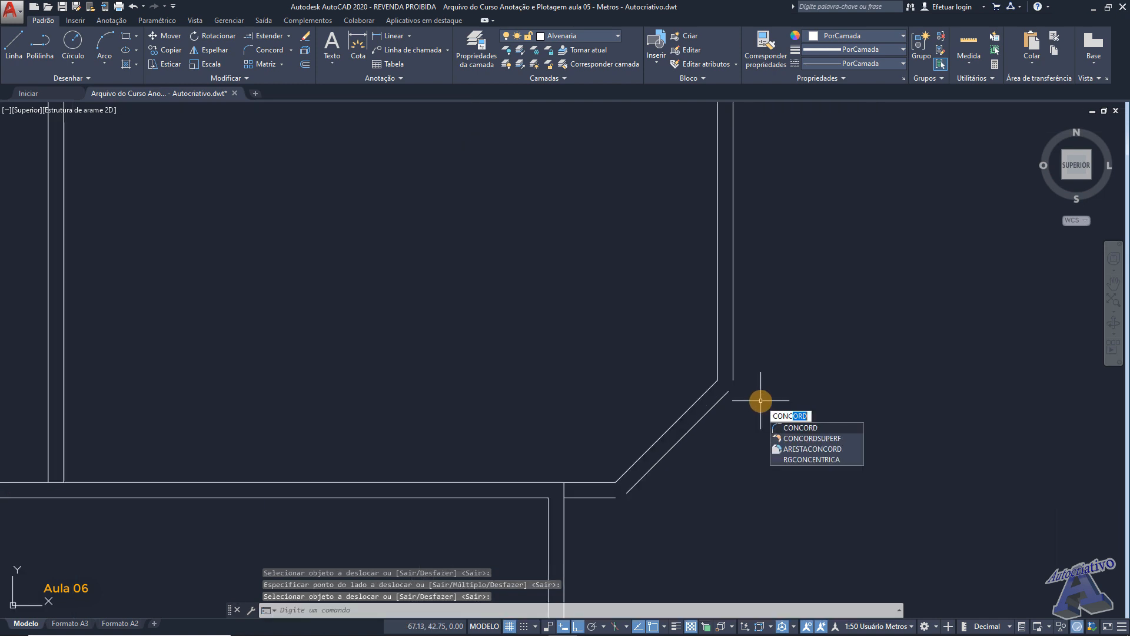
{"action": "key", "text": "Return"}
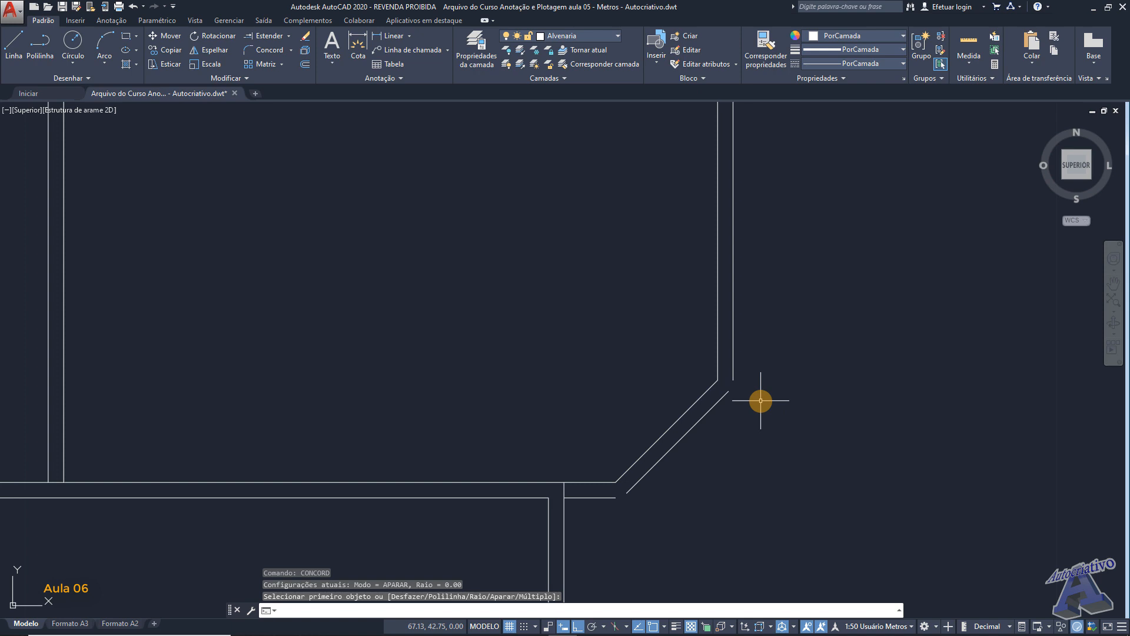
{"action": "type", "text": "c"}
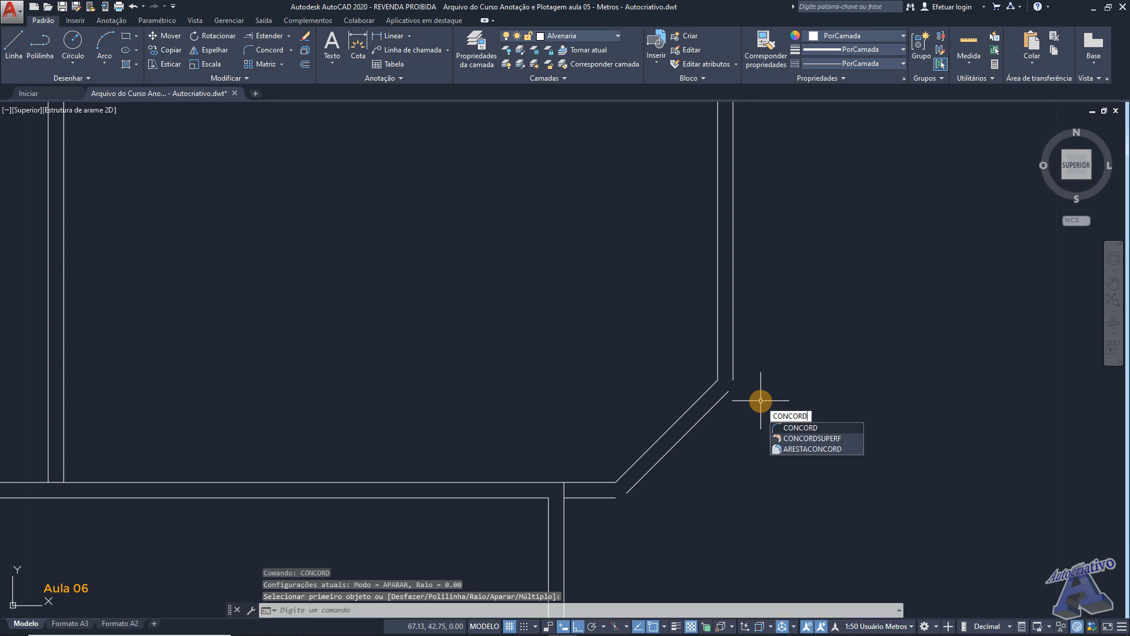
{"action": "left_click", "coordinate": [801, 428]}
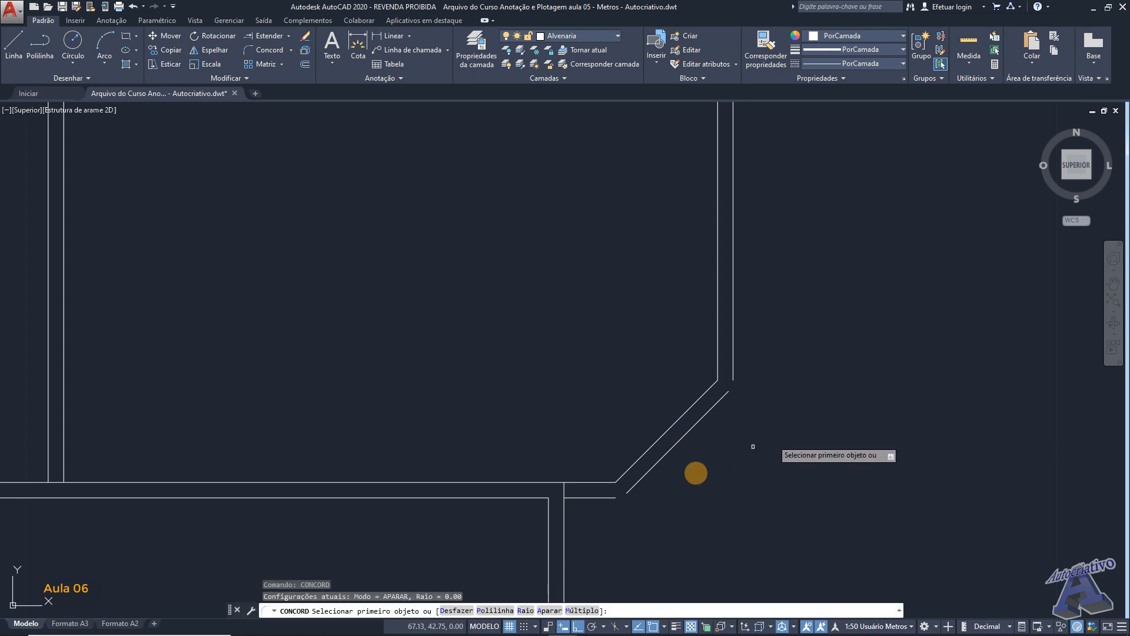
{"action": "left_click", "coordinate": [525, 610]}
{"action": "key", "text": "Return"}
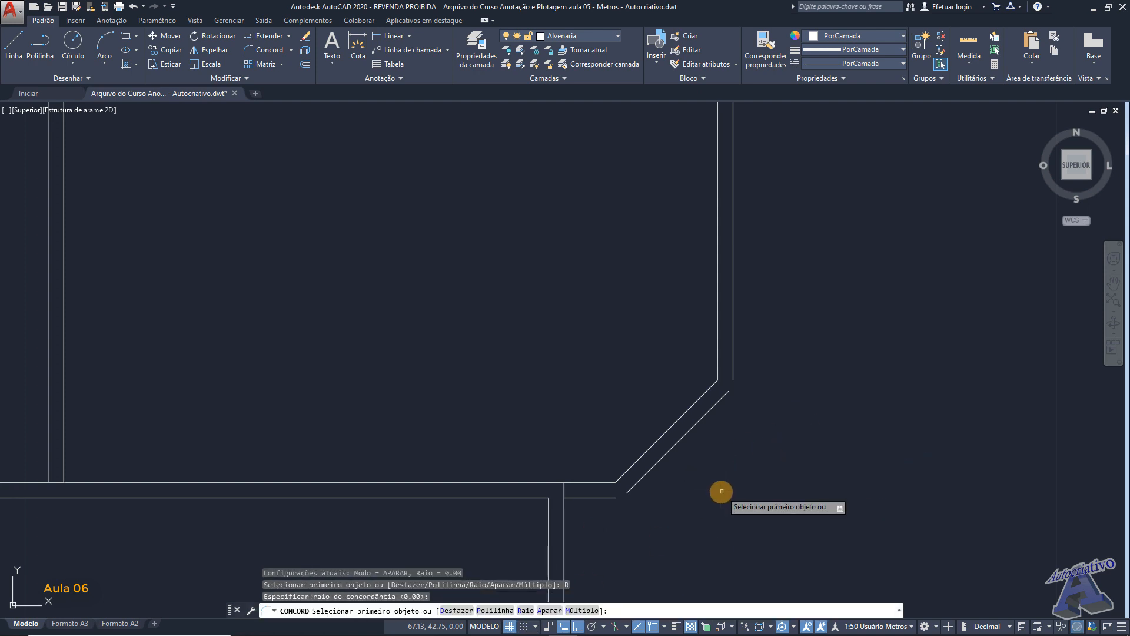
{"action": "left_click", "coordinate": [732, 356]}
{"action": "left_click", "coordinate": [724, 400]}
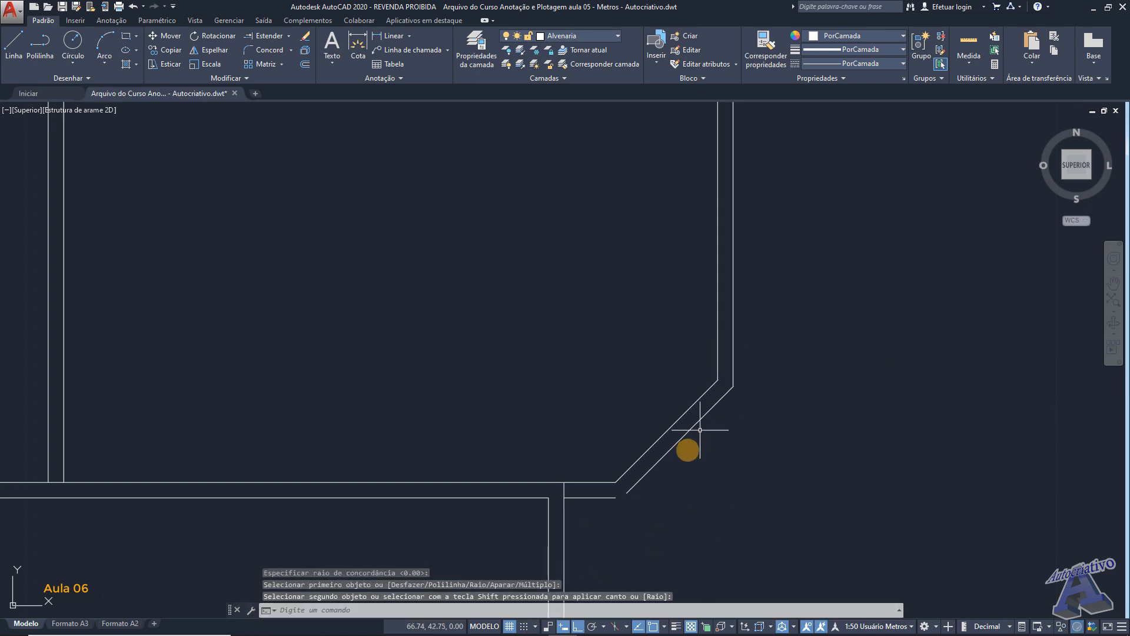
- Fillet the outer diagonal line with the lower line of the short bottom wall into a sharp corner
{"action": "key", "text": "Return"}
{"action": "scroll", "coordinate": [653, 488], "scroll_direction": "up", "scroll_amount": 2}
{"action": "scroll", "coordinate": [653, 488], "scroll_direction": "up", "scroll_amount": 2}
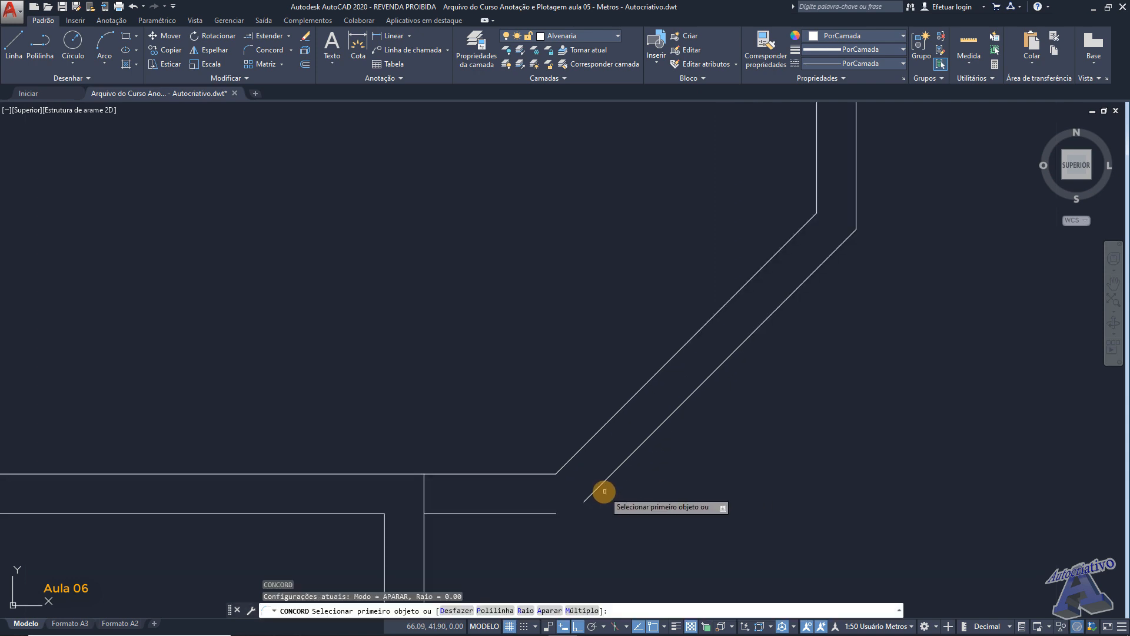
{"action": "left_click", "coordinate": [596, 489]}
{"action": "left_click", "coordinate": [543, 515]}
{"action": "scroll", "coordinate": [578, 513], "scroll_direction": "down", "scroll_amount": 8}
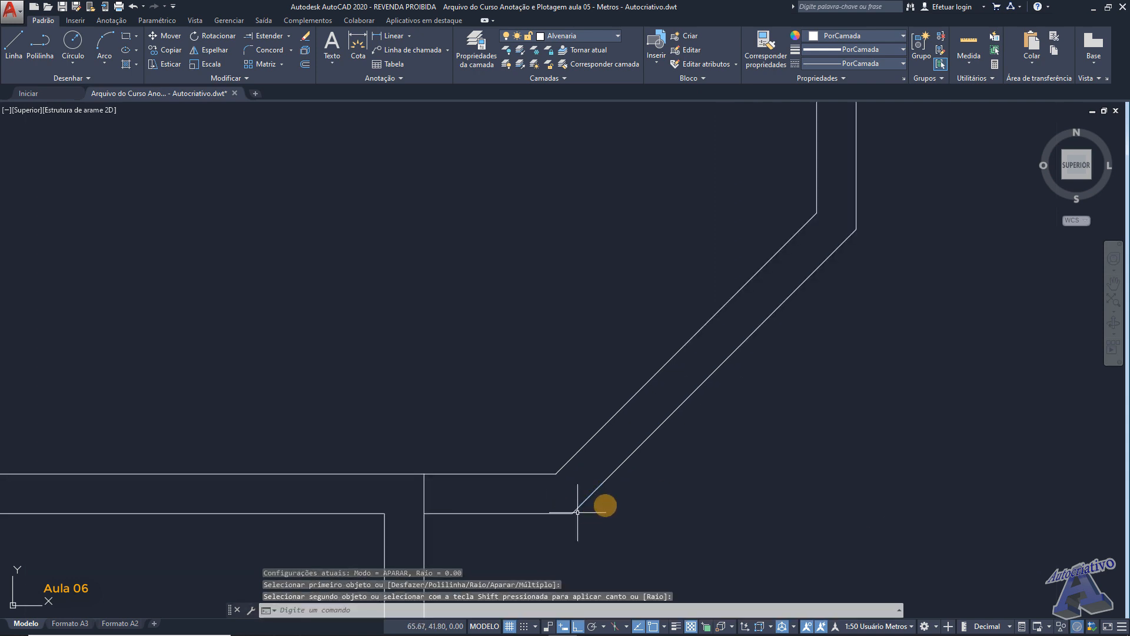
- Offset the upper horizontal line of the right-side area 0.15 m downward to form a double-line wall
{"action": "middle_click_drag", "start_coordinate": [627, 367], "coordinate": [701, 417]}
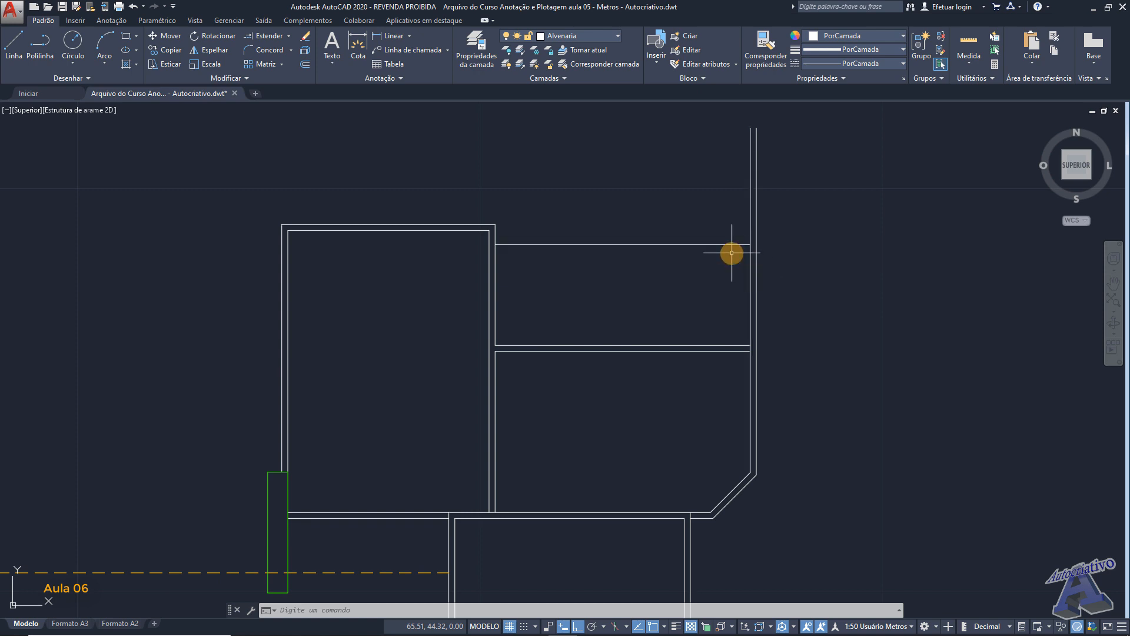
{"action": "mouse_move", "coordinate": [709, 451]}
{"action": "middle_mouse_down"}
{"action": "mouse_move", "coordinate": [697, 381]}
{"action": "mouse_move", "coordinate": [674, 389]}
{"action": "middle_mouse_up"}
{"action": "middle_click_drag", "start_coordinate": [683, 292], "coordinate": [659, 390]}
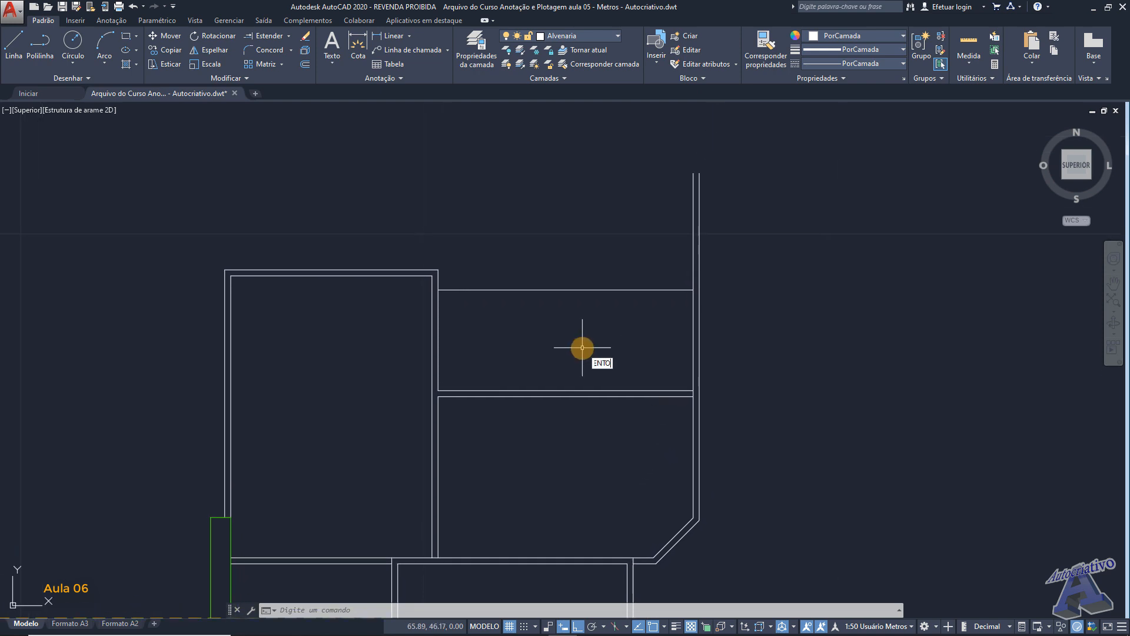
{"action": "key", "text": "Return"}
{"action": "key", "text": "Return"}
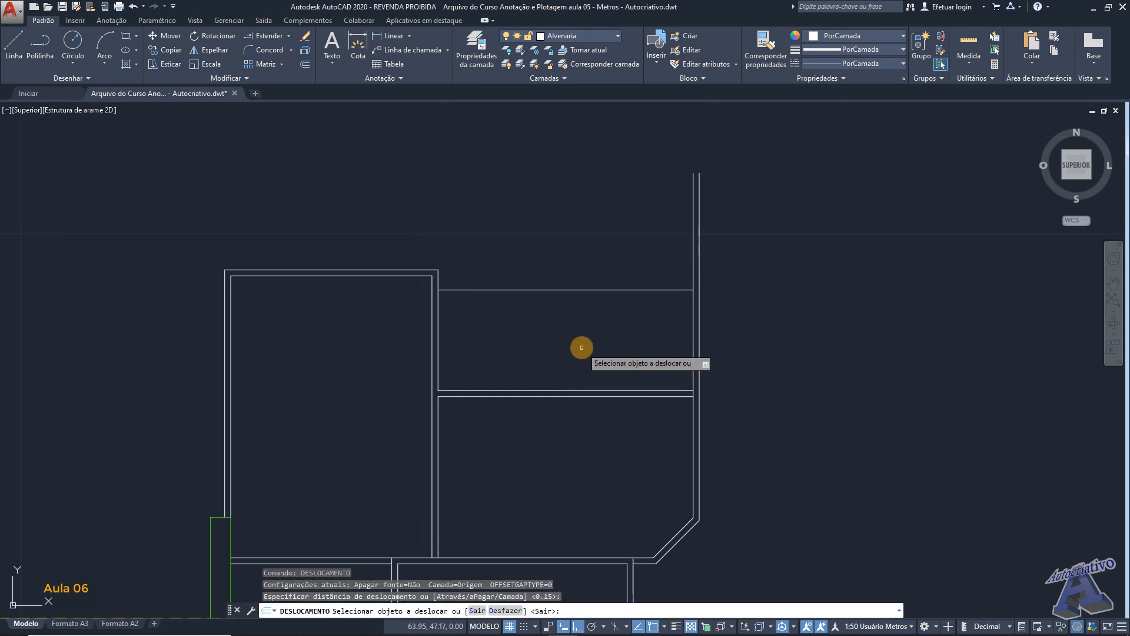
{"action": "left_click", "coordinate": [565, 291]}
{"action": "left_click", "coordinate": [565, 312]}
{"action": "middle_click_drag", "start_coordinate": [673, 329], "coordinate": [648, 320]}
{"action": "scroll", "coordinate": [656, 285], "scroll_direction": "up", "scroll_amount": 4}
{"action": "key", "text": "Return"}
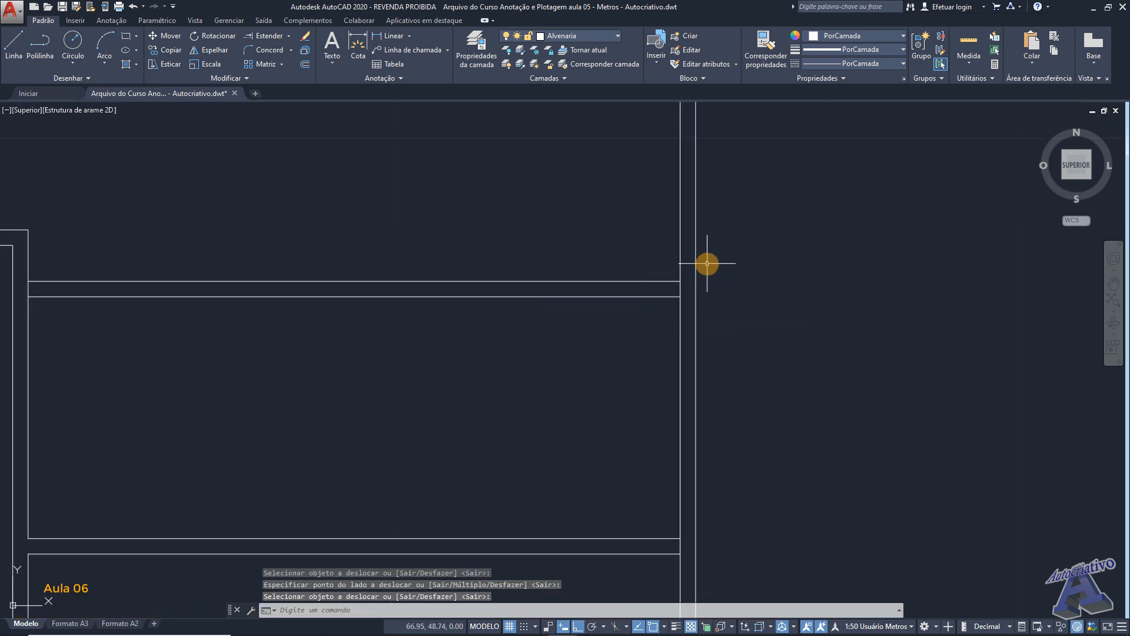
- Stretch the right end of the upper wall's outer line to the outer vertical wall line
{"action": "left_click", "coordinate": [666, 282]}
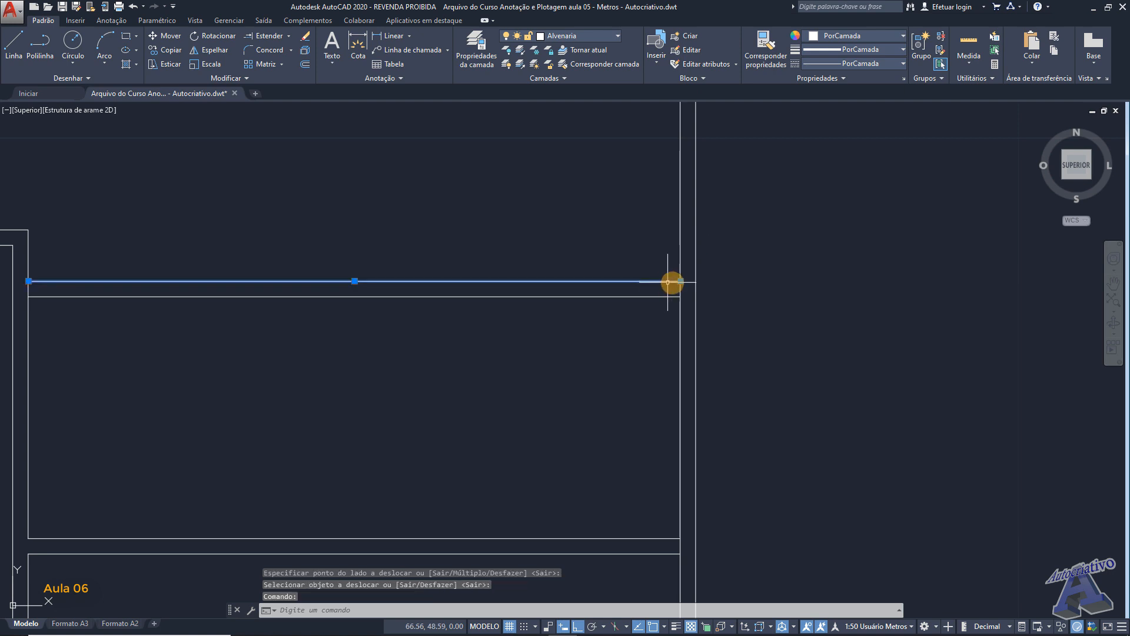
{"action": "left_click", "coordinate": [680, 281]}
{"action": "key", "text": "Escape"}
{"action": "middle_click_drag", "start_coordinate": [714, 249], "coordinate": [744, 296]}
- Trim the vertical wall lines projecting above the upper wall and clear the excess inside their corner
{"action": "type", "text": "ap"}
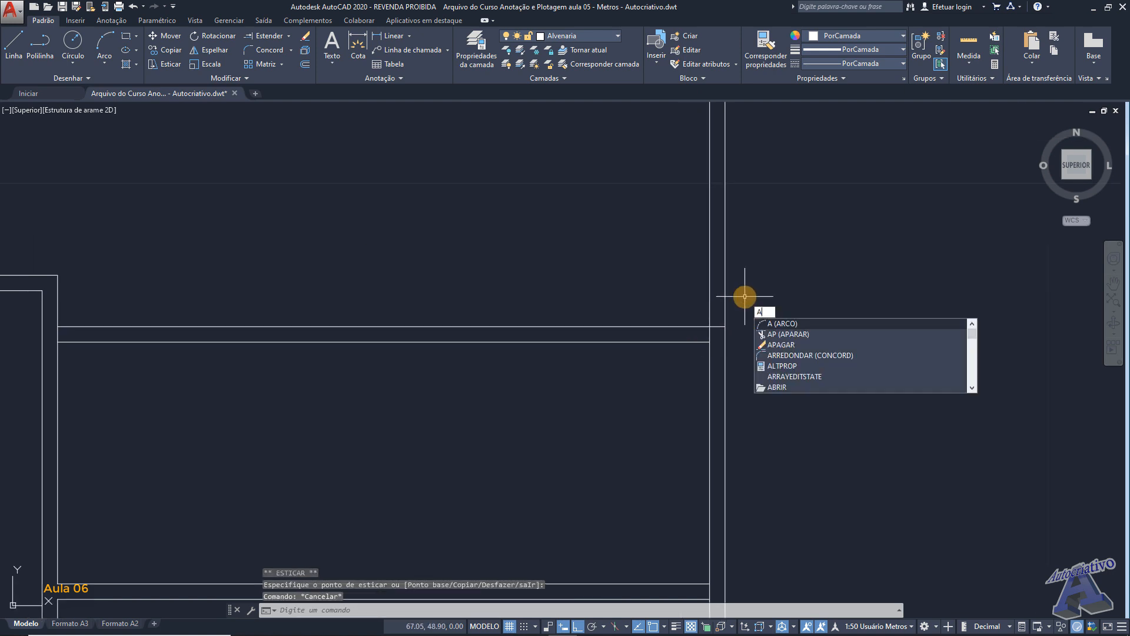
{"action": "key", "text": "Return"}
{"action": "scroll", "coordinate": [744, 298], "scroll_direction": "down", "scroll_amount": 2}
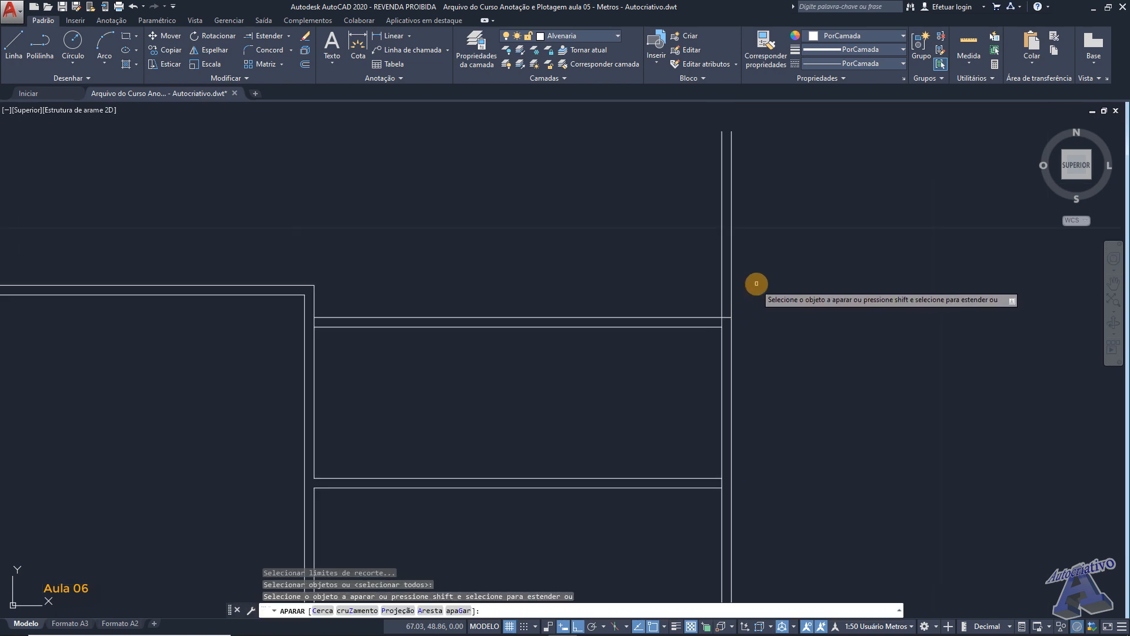
{"action": "left_click", "coordinate": [753, 286]}
{"action": "left_click", "coordinate": [696, 231]}
{"action": "middle_click_drag", "start_coordinate": [733, 302], "coordinate": [648, 265]}
{"action": "scroll", "coordinate": [634, 290], "scroll_direction": "up", "scroll_amount": 4}
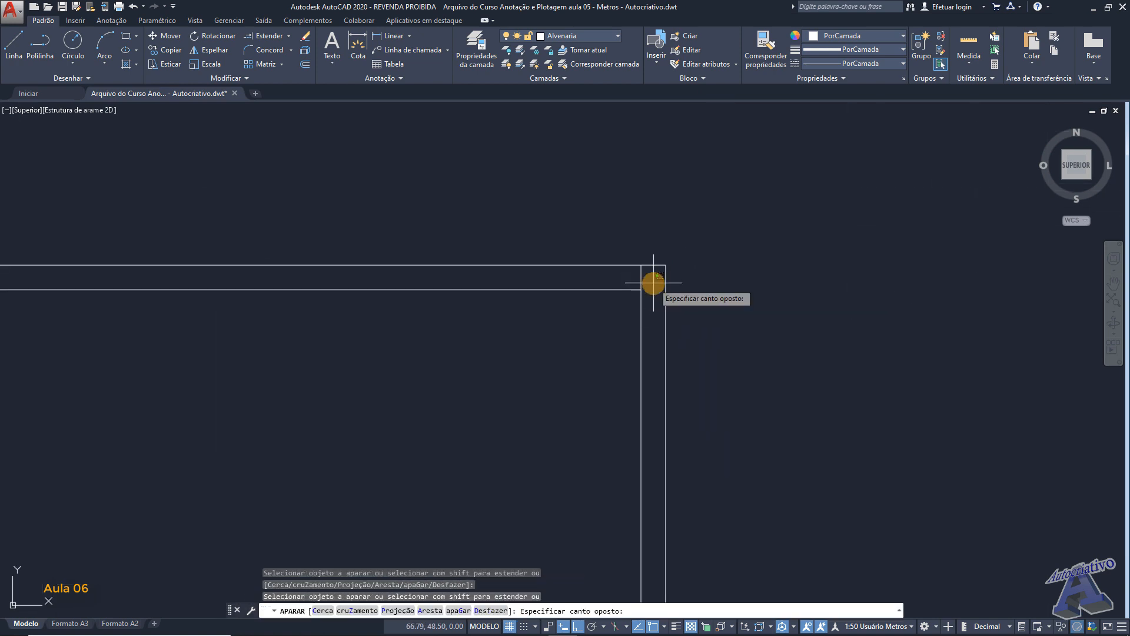
{"action": "scroll", "coordinate": [635, 270], "scroll_direction": "down", "scroll_amount": 4}
{"action": "key", "text": "Return"}
{"action": "scroll", "coordinate": [635, 287], "scroll_direction": "down", "scroll_amount": 2}
{"action": "middle_click_drag", "start_coordinate": [636, 331], "coordinate": [641, 279]}
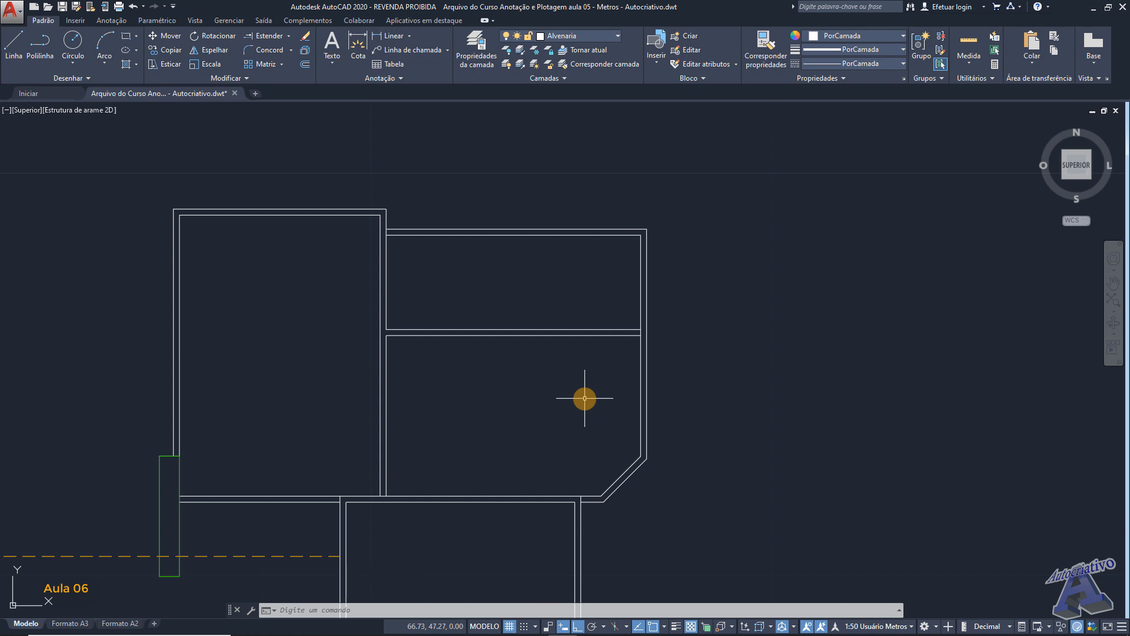
- Draw a vertical auxiliary line from the midpoint of the upper wall's inner line down to the bottom wall
{"action": "type", "text": "l"}
{"action": "key", "text": "Return"}
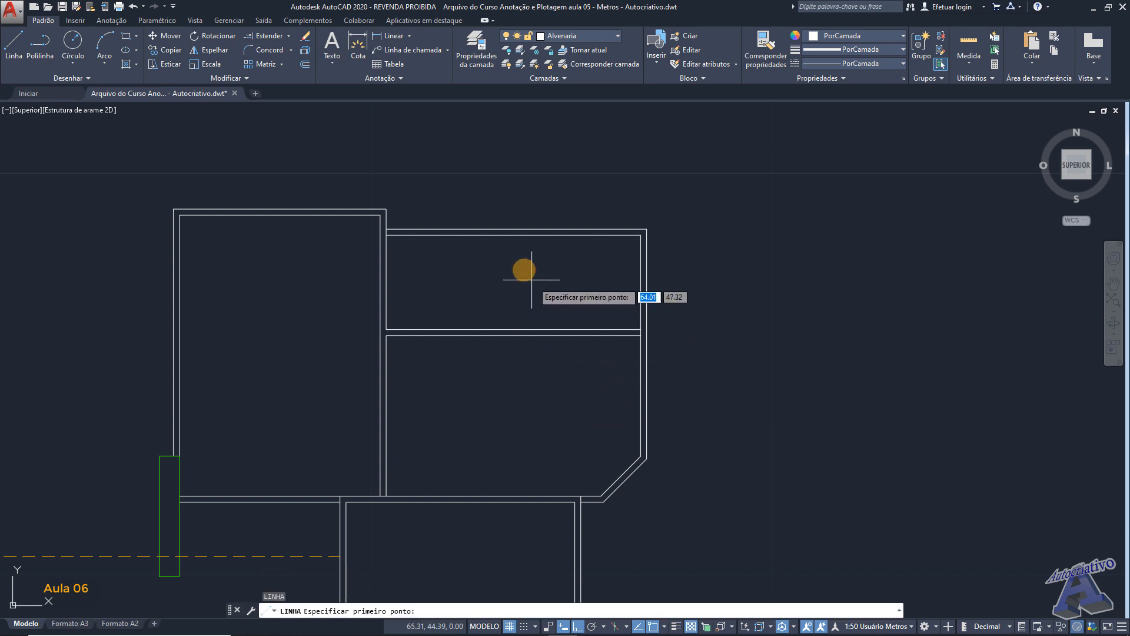
{"action": "left_click", "coordinate": [513, 234]}
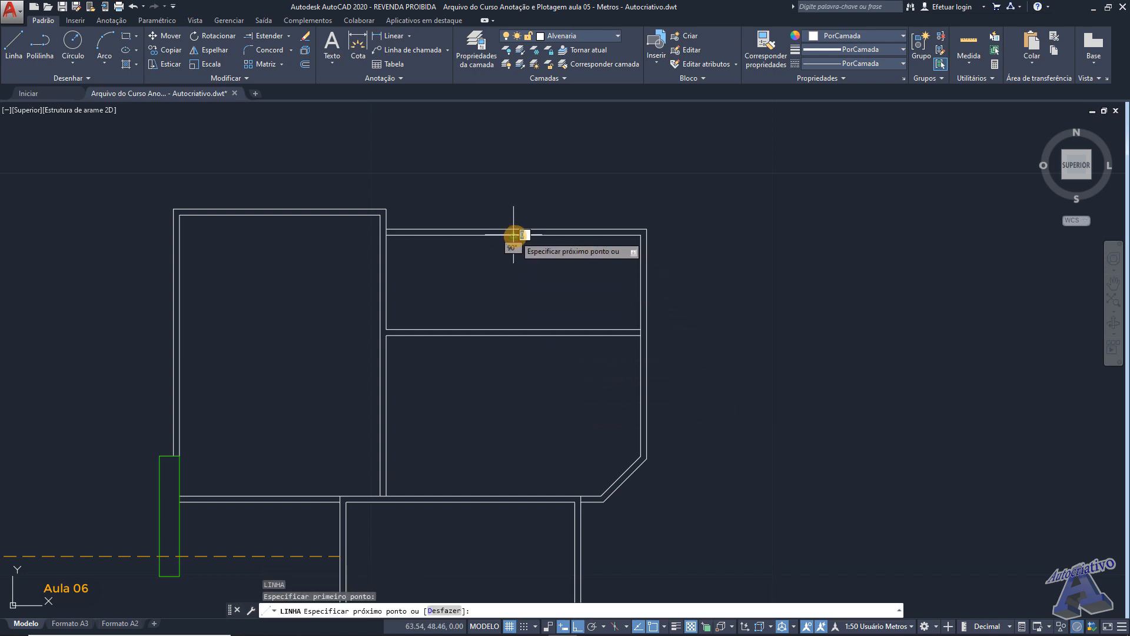
{"action": "left_click", "coordinate": [514, 495]}
{"action": "key", "text": "Escape"}
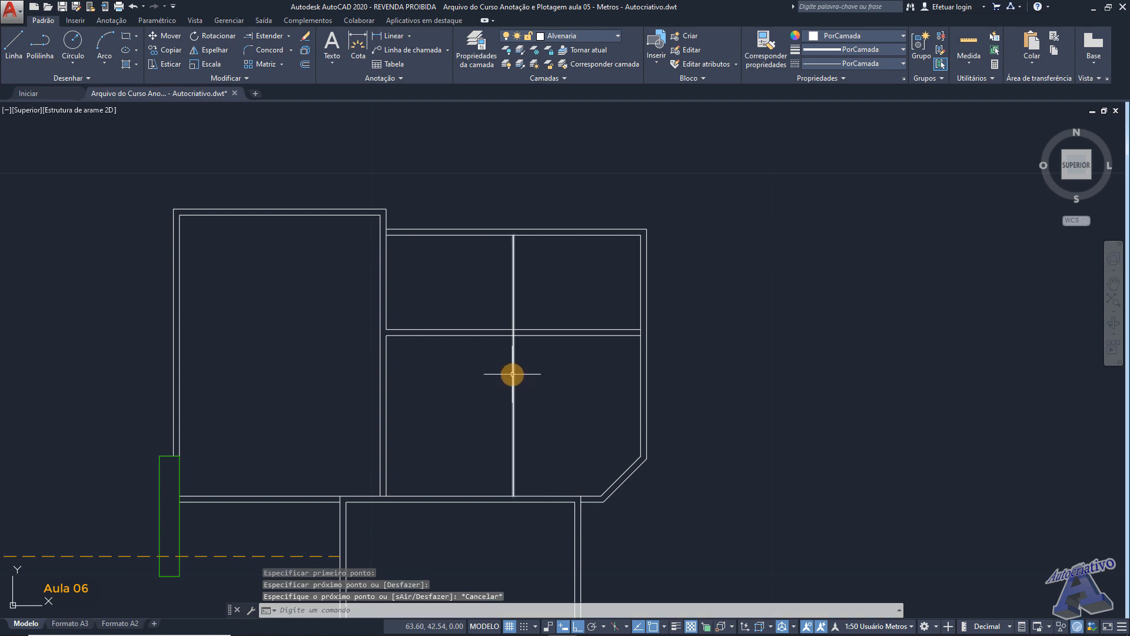
- Mirror the two diagonal wall lines about a horizontal axis through the auxiliary line's midpoint, keeping the originals
{"action": "left_click", "coordinate": [641, 493]}
{"action": "left_click", "coordinate": [626, 471]}
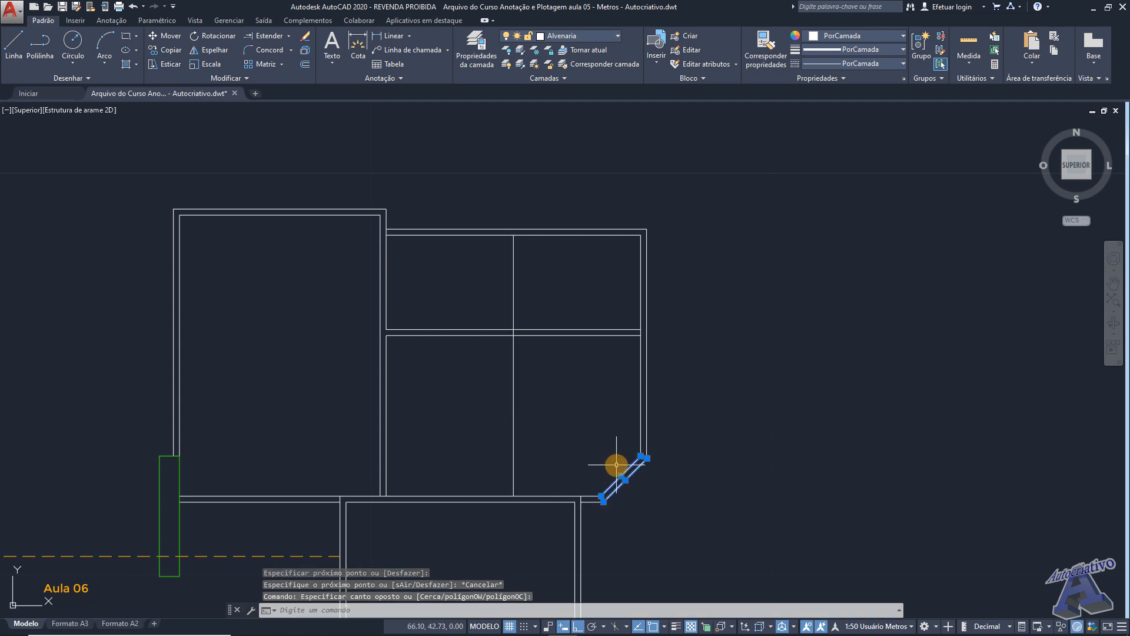
{"action": "type", "text": "espe"}
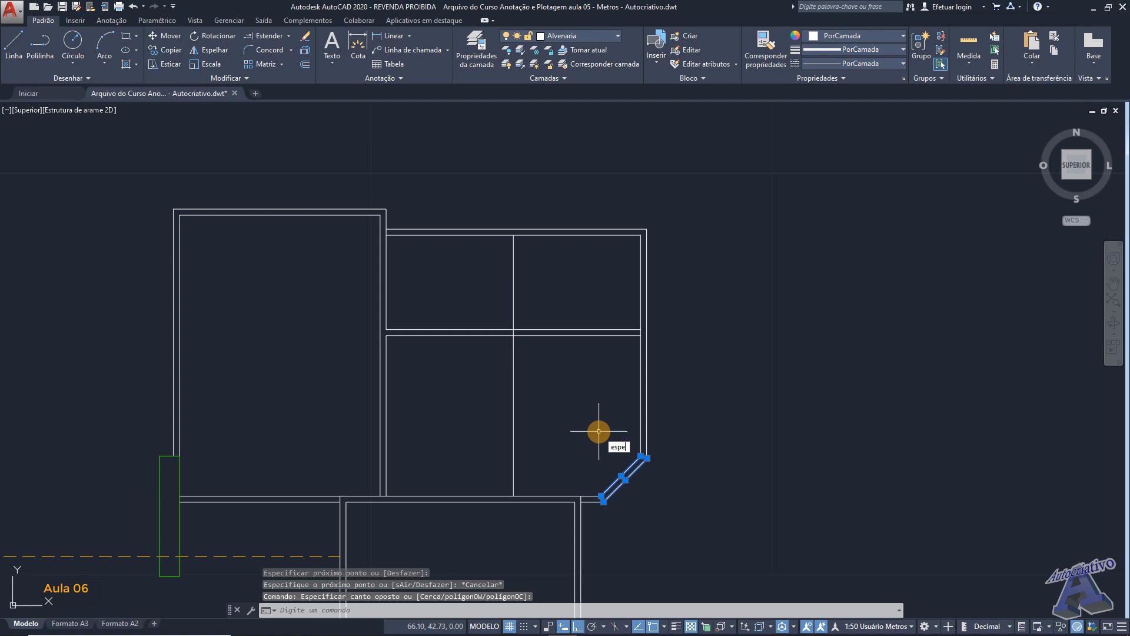
{"action": "type", "text": "lhar"}
{"action": "key", "text": "Return"}
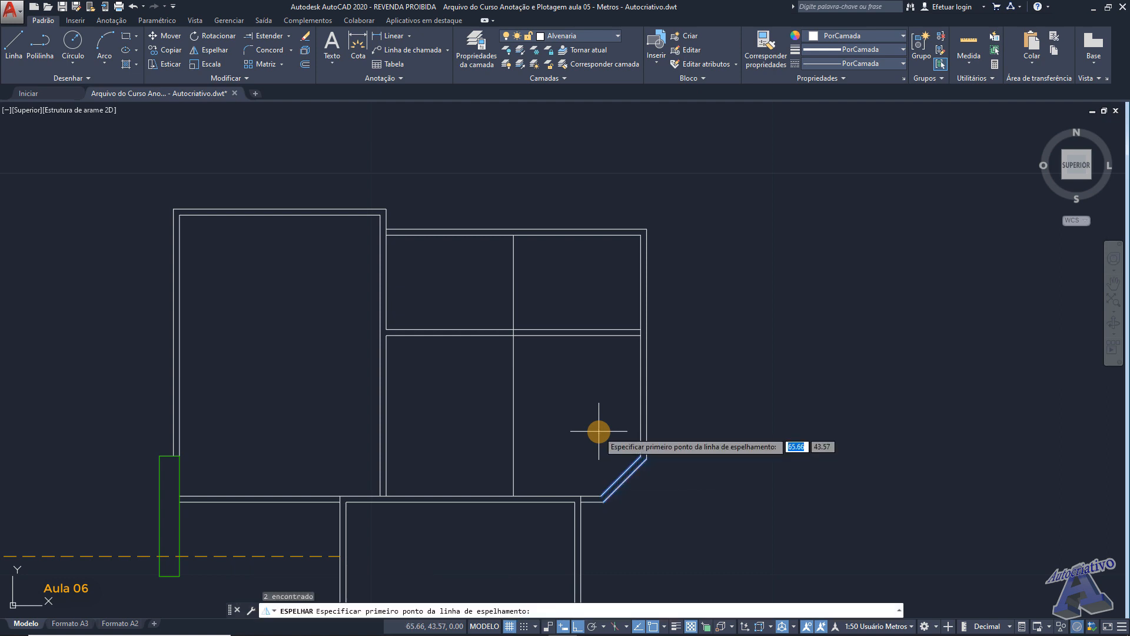
{"action": "left_click", "coordinate": [514, 366]}
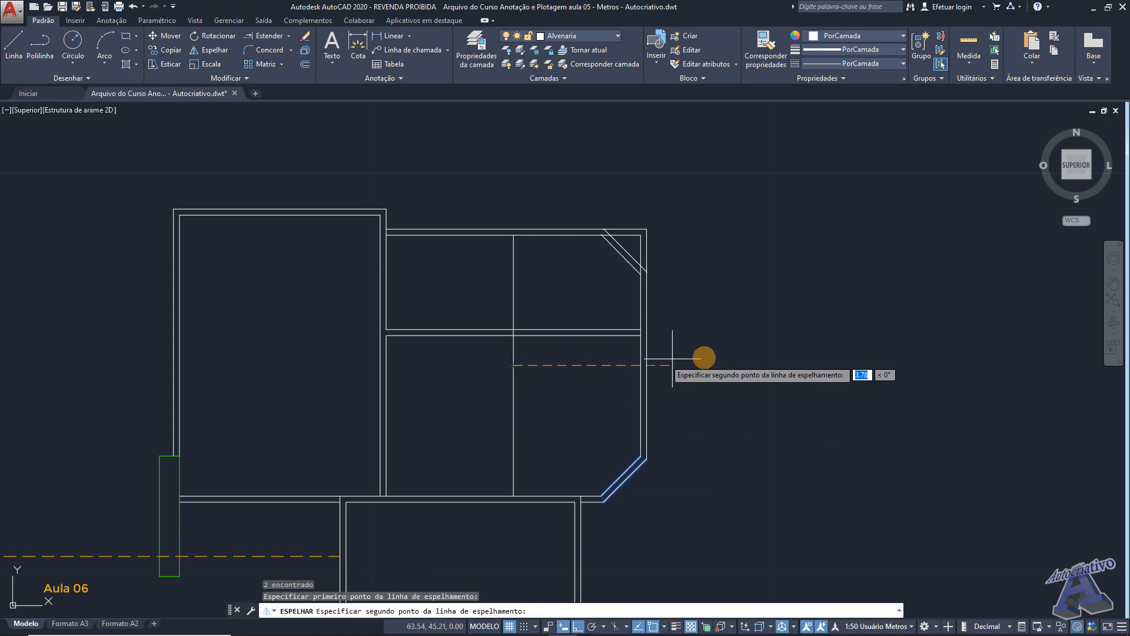
{"action": "left_click", "coordinate": [727, 353]}
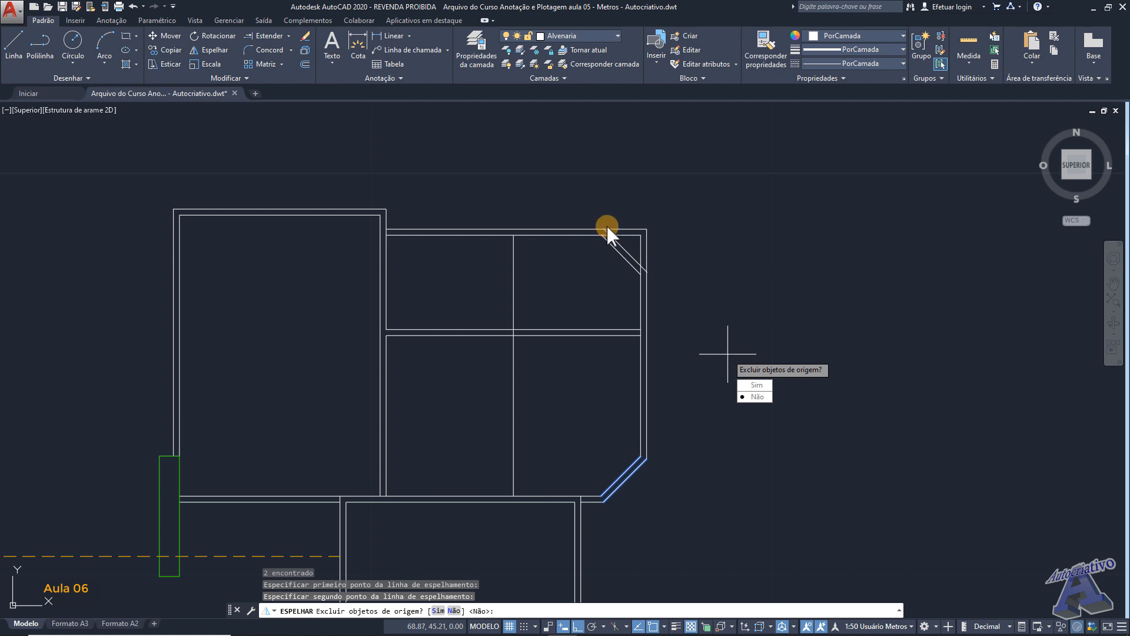
{"action": "left_click", "coordinate": [758, 396]}
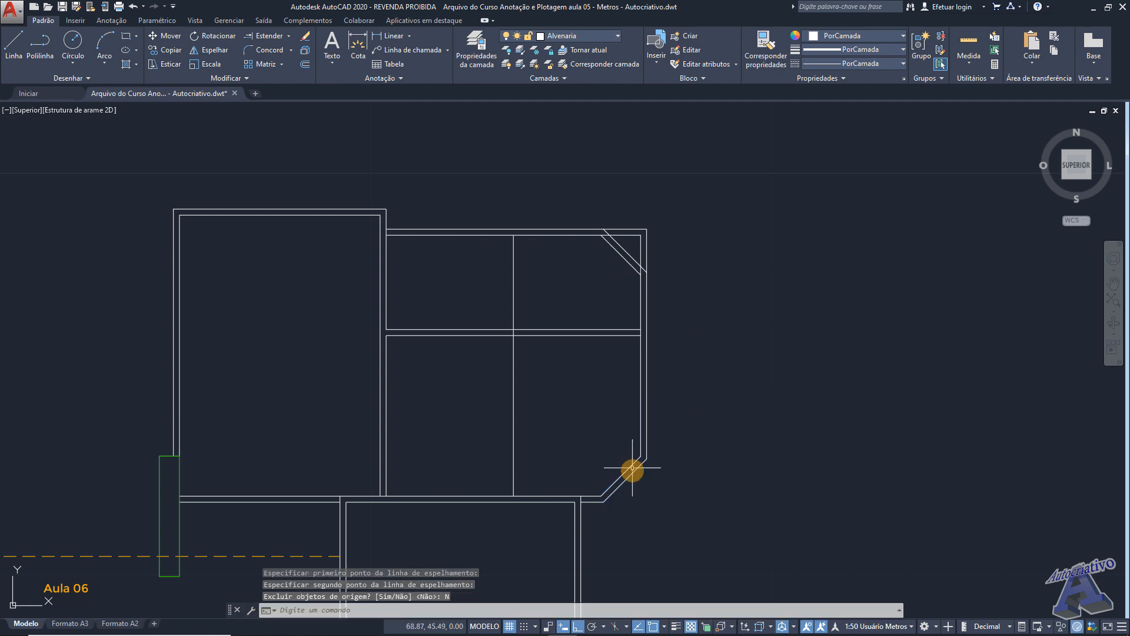
- Trim the square upper-right corner and the leftover wall ends around the mirrored diagonal lines
{"action": "scroll", "coordinate": [628, 235], "scroll_direction": "up", "scroll_amount": 4}
{"action": "type", "text": "ap"}
{"action": "key", "text": "Return"}
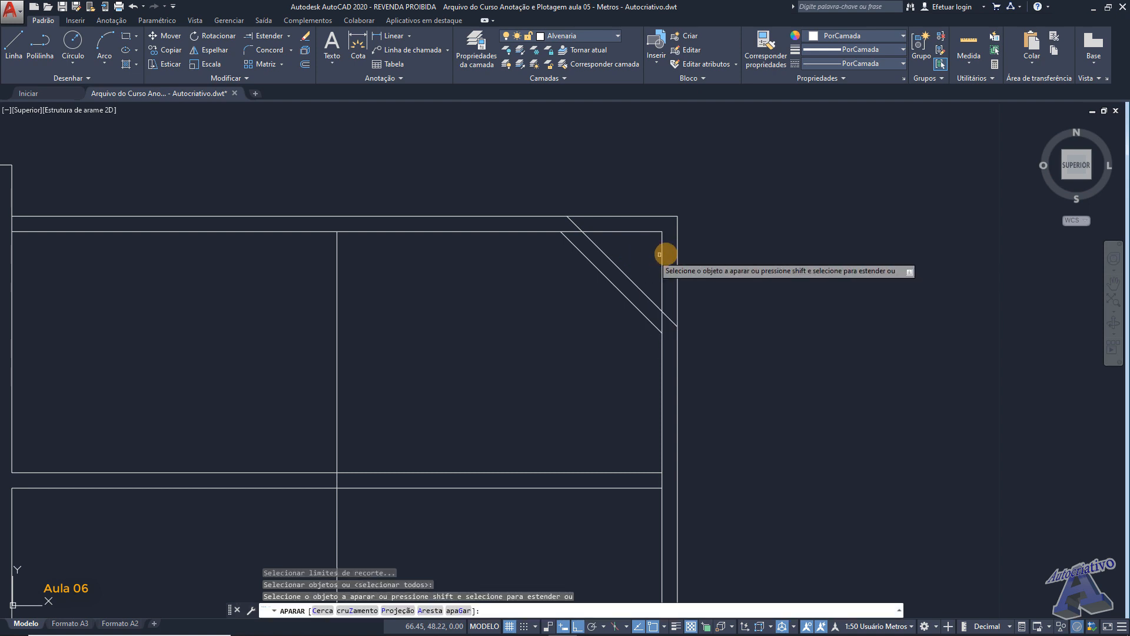
{"action": "left_click", "coordinate": [707, 252]}
{"action": "left_click", "coordinate": [668, 206]}
{"action": "scroll", "coordinate": [661, 321], "scroll_direction": "up", "scroll_amount": 4}
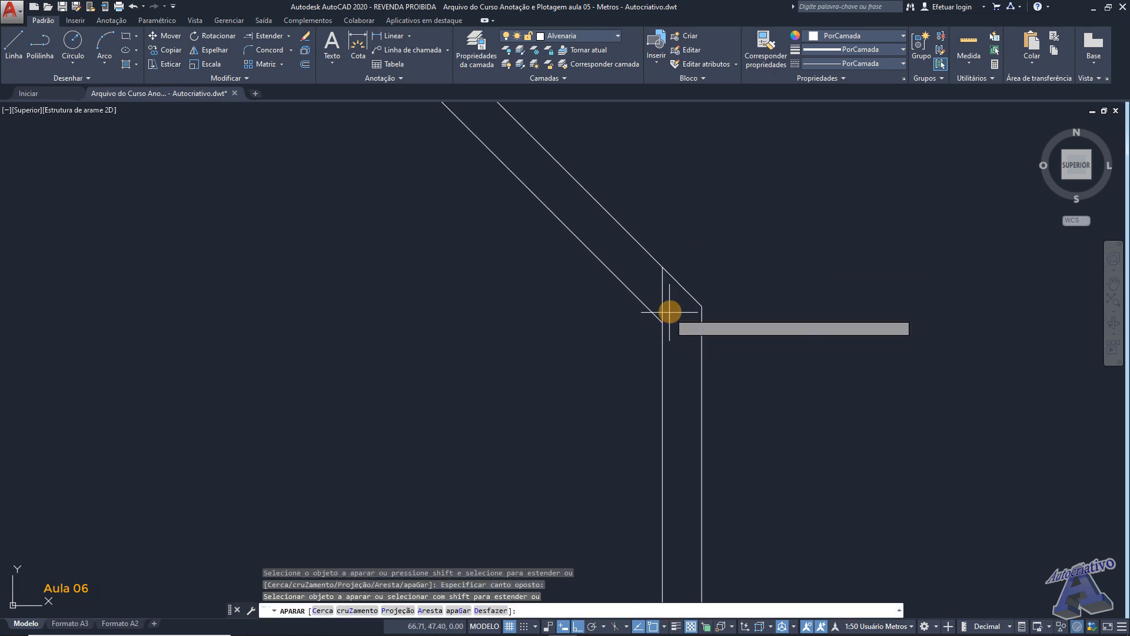
{"action": "scroll", "coordinate": [660, 296], "scroll_direction": "down", "scroll_amount": 3}
{"action": "middle_click_drag", "start_coordinate": [553, 194], "coordinate": [646, 252]}
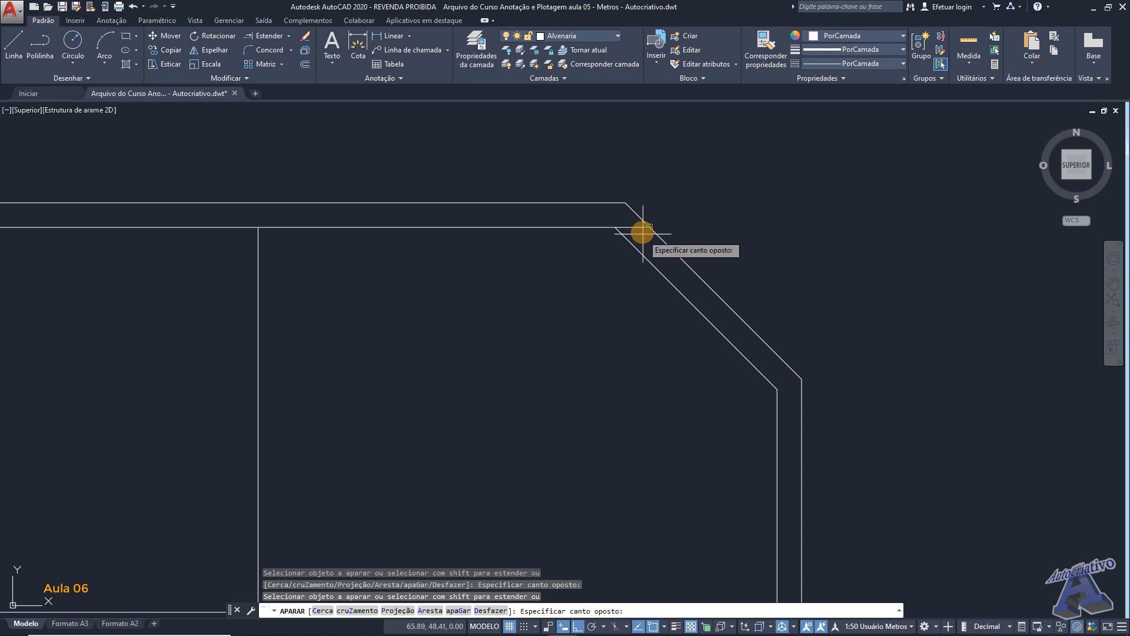
{"action": "scroll", "coordinate": [636, 225], "scroll_direction": "down", "scroll_amount": 5}
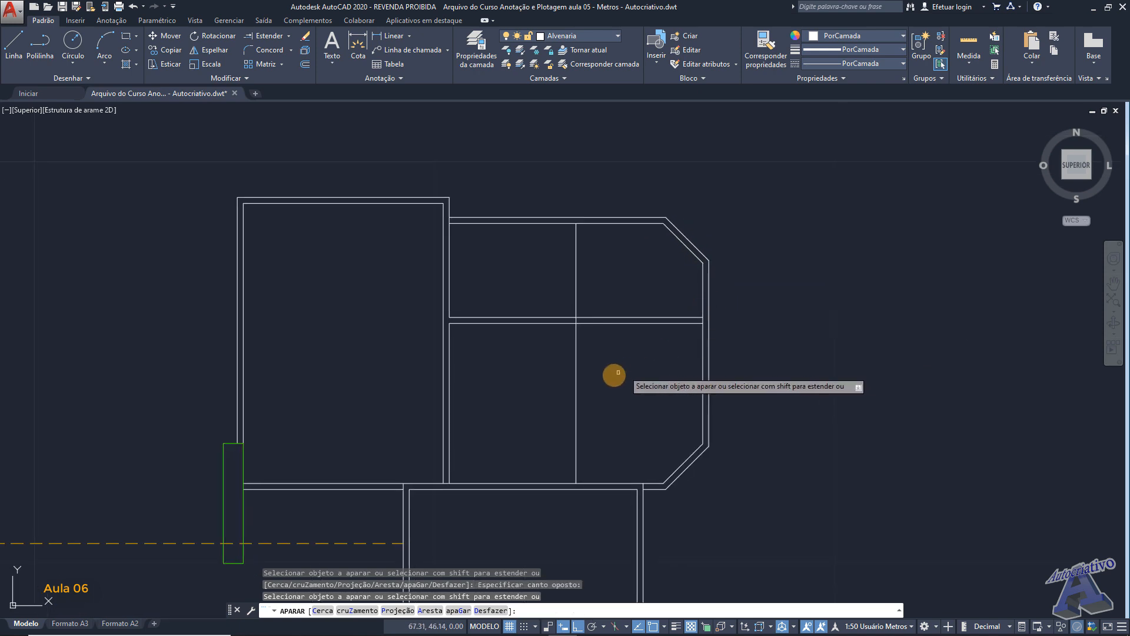
{"action": "key", "text": "Return"}
- Delete the vertical auxiliary line crossing the right-side area
{"action": "left_click", "coordinate": [572, 369]}
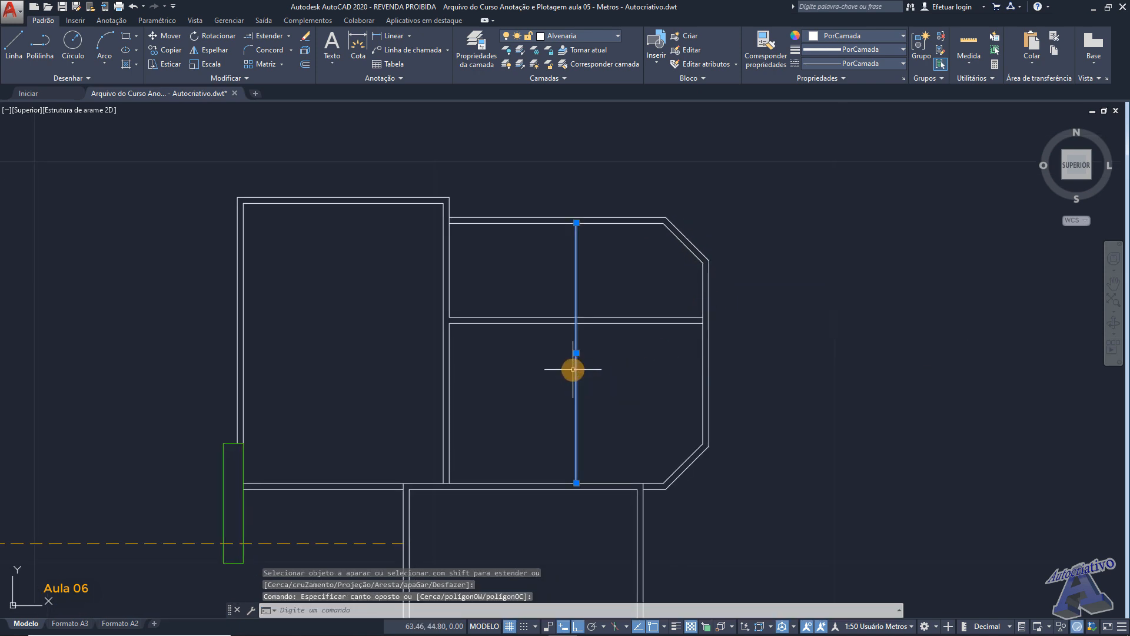
{"action": "key", "text": "Delete"}
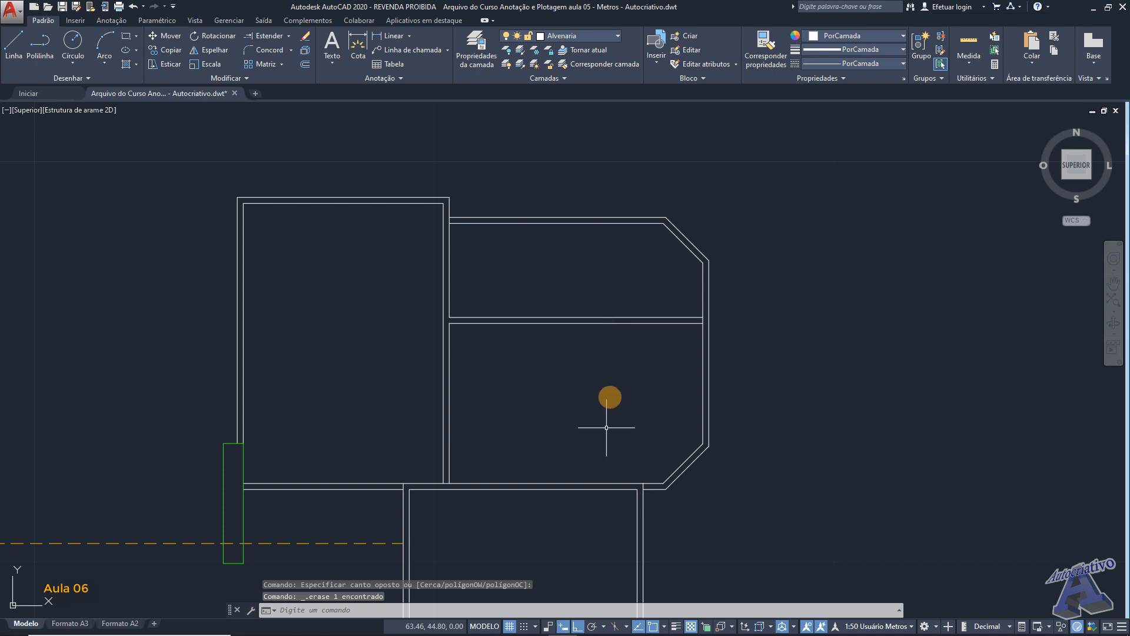
- Measure the clear distance between the upper wall's inner line and the horizontal partition in the right-side area
{"action": "middle_click_drag", "start_coordinate": [599, 255], "coordinate": [644, 260]}
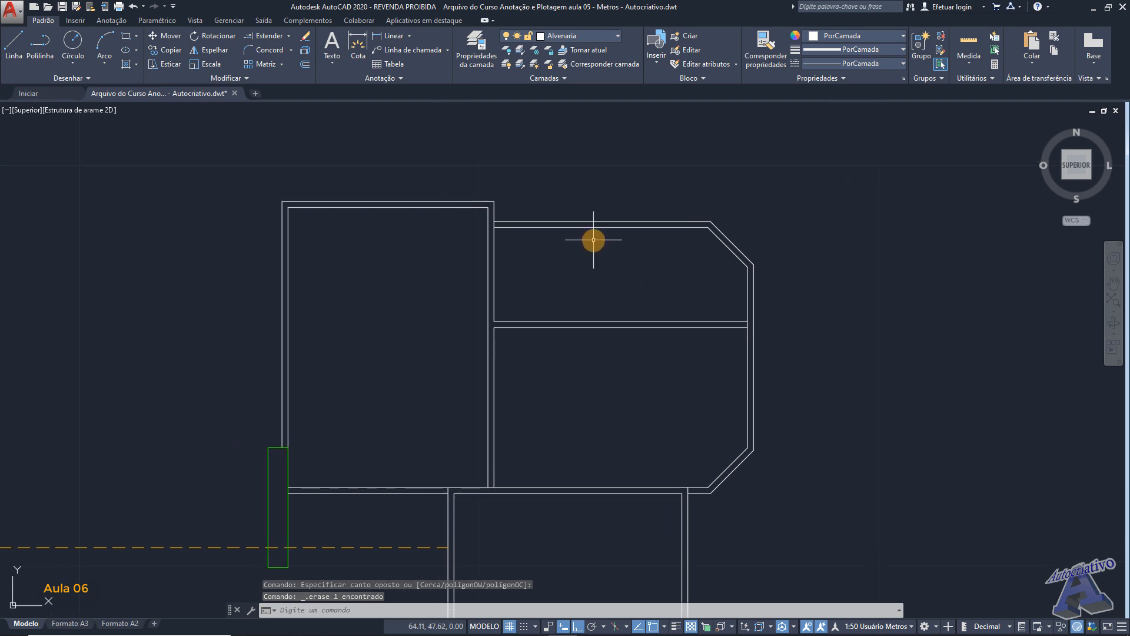
{"action": "type", "text": "dist"}
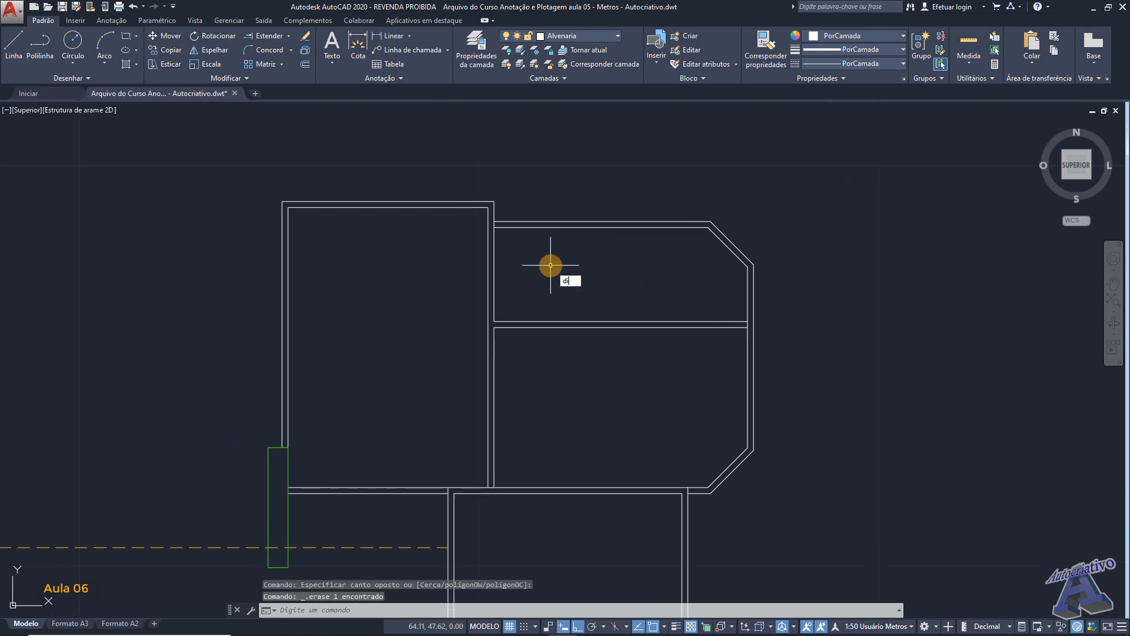
{"action": "key", "text": "Return"}
{"action": "scroll", "coordinate": [550, 265], "scroll_direction": "up", "scroll_amount": 2}
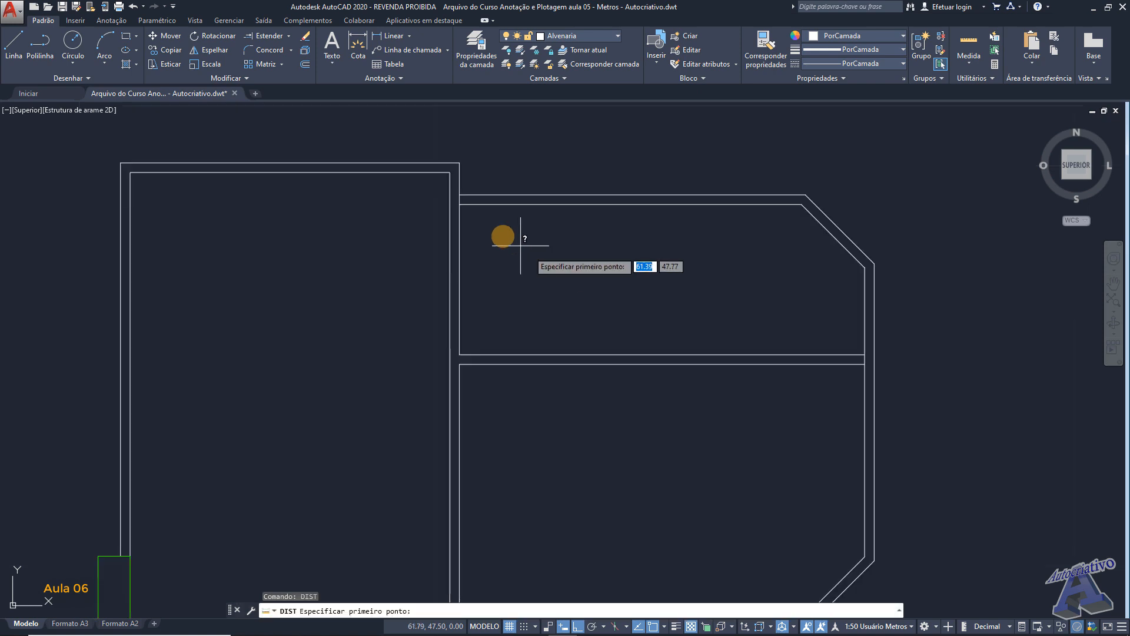
{"action": "left_click", "coordinate": [466, 209]}
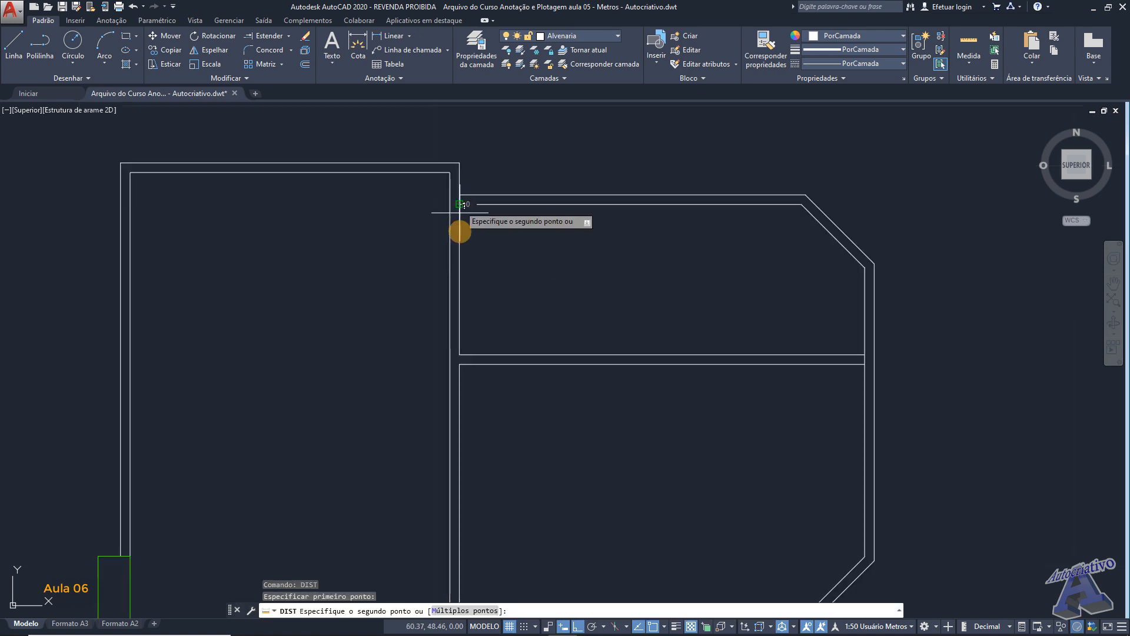
{"action": "left_click", "coordinate": [462, 357]}
{"action": "scroll", "coordinate": [529, 309], "scroll_direction": "down", "scroll_amount": 3}
{"action": "mouse_move", "coordinate": [545, 305]}
{"action": "middle_mouse_down"}
{"action": "mouse_move", "coordinate": [577, 286]}
{"action": "mouse_move", "coordinate": [595, 249]}
{"action": "mouse_move", "coordinate": [622, 247]}
{"action": "middle_mouse_up"}
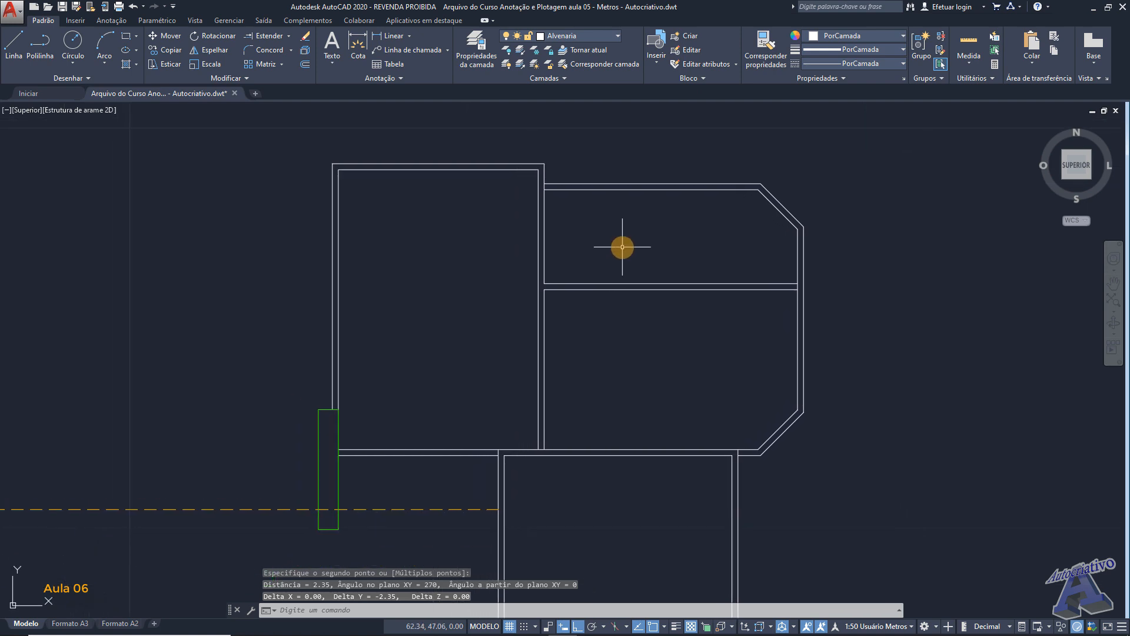
{"action": "type", "text": "desl"}
{"action": "key", "text": "Return"}
{"action": "scroll", "coordinate": [578, 250], "scroll_direction": "up", "scroll_amount": 2}
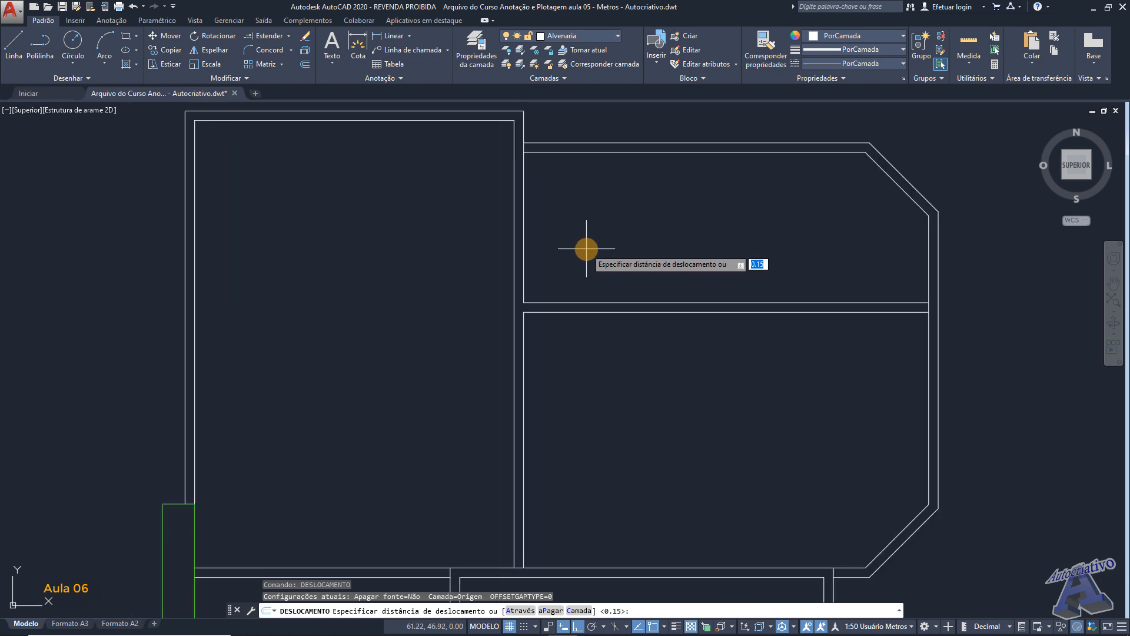
{"action": "type", "text": "2"}
{"action": "key", "text": "Return"}
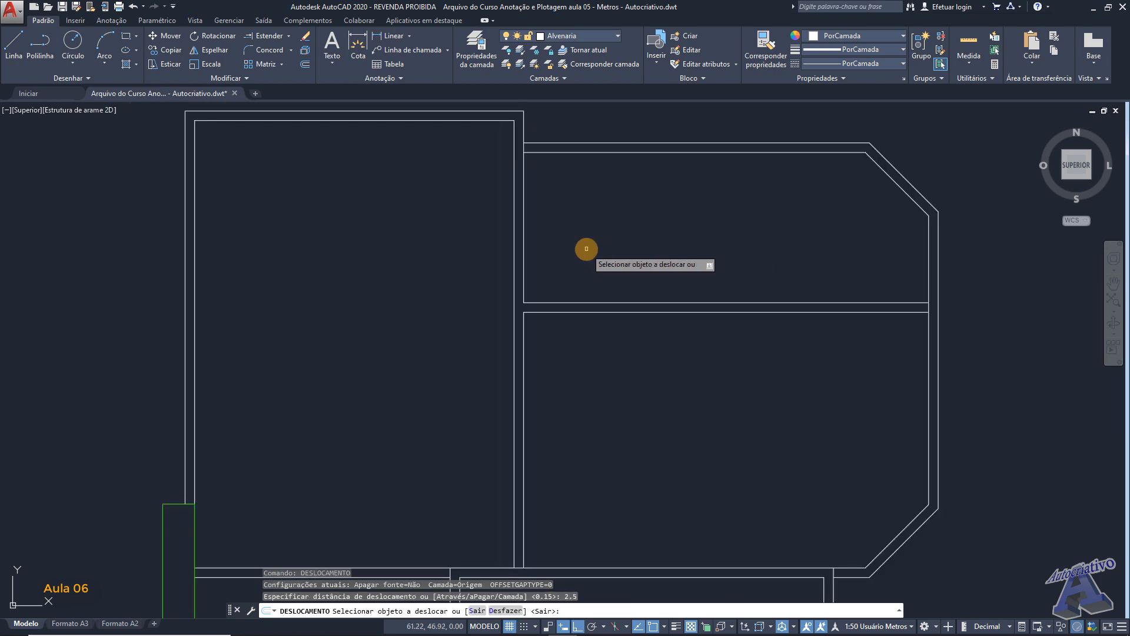
{"action": "left_click", "coordinate": [524, 240]}
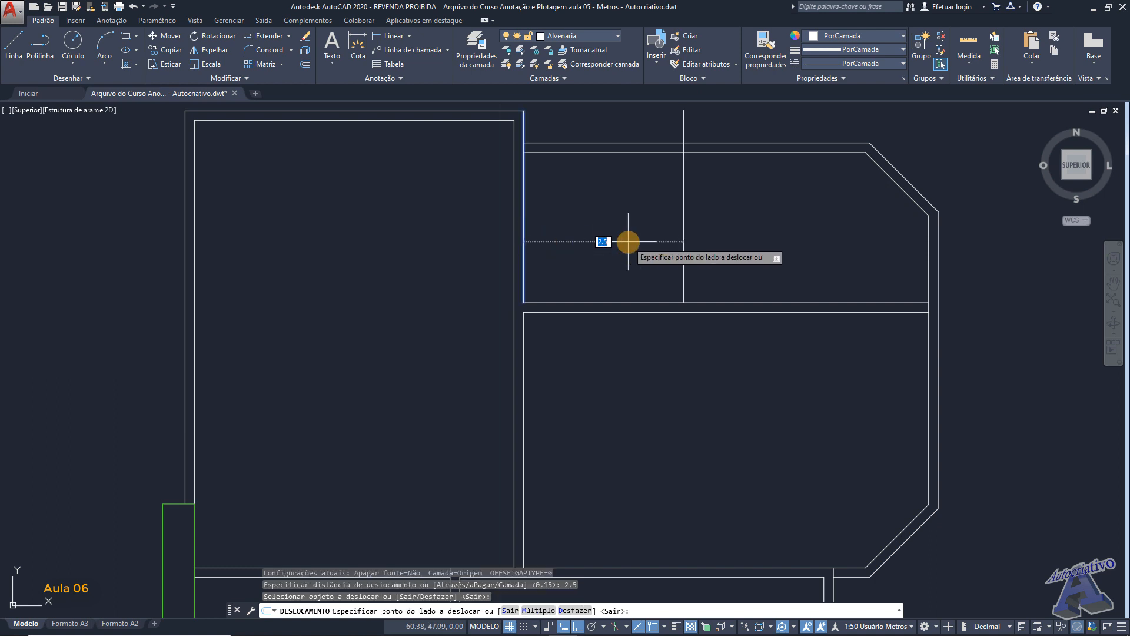
{"action": "key", "text": "Escape"}
- Offset the right-hand line of the large room's right wall 2.3 m to the right into the upper area
{"action": "type", "text": "DESLOCAMENTO"}
{"action": "key", "text": "Return"}
{"action": "type", "text": "2.3"}
{"action": "key", "text": "Return"}
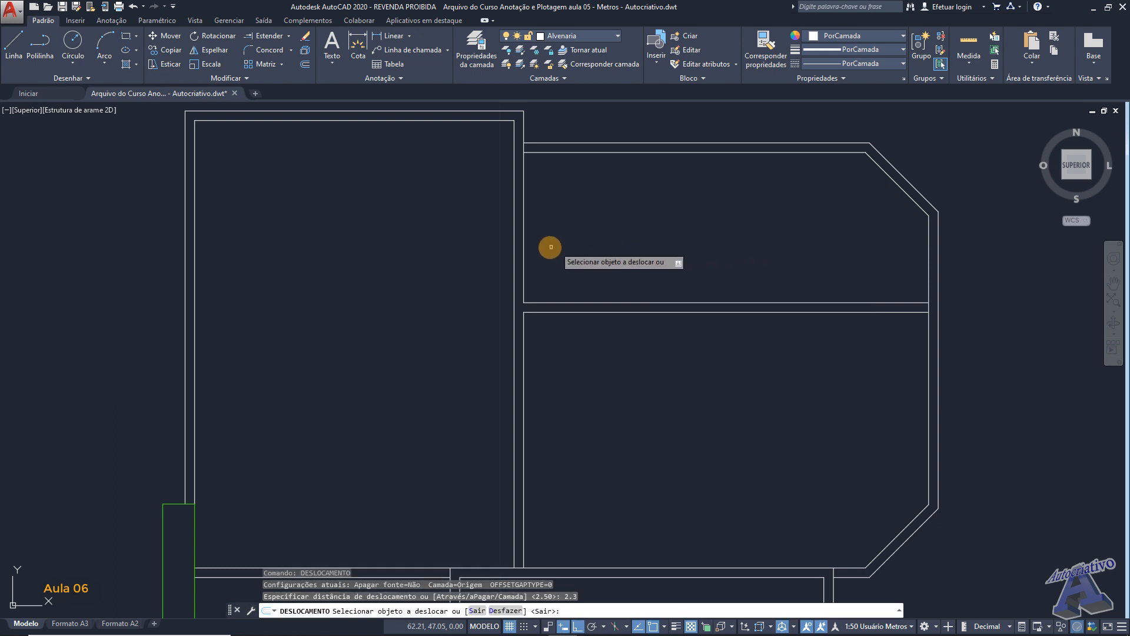
{"action": "left_click", "coordinate": [524, 250]}
{"action": "left_click", "coordinate": [590, 249]}
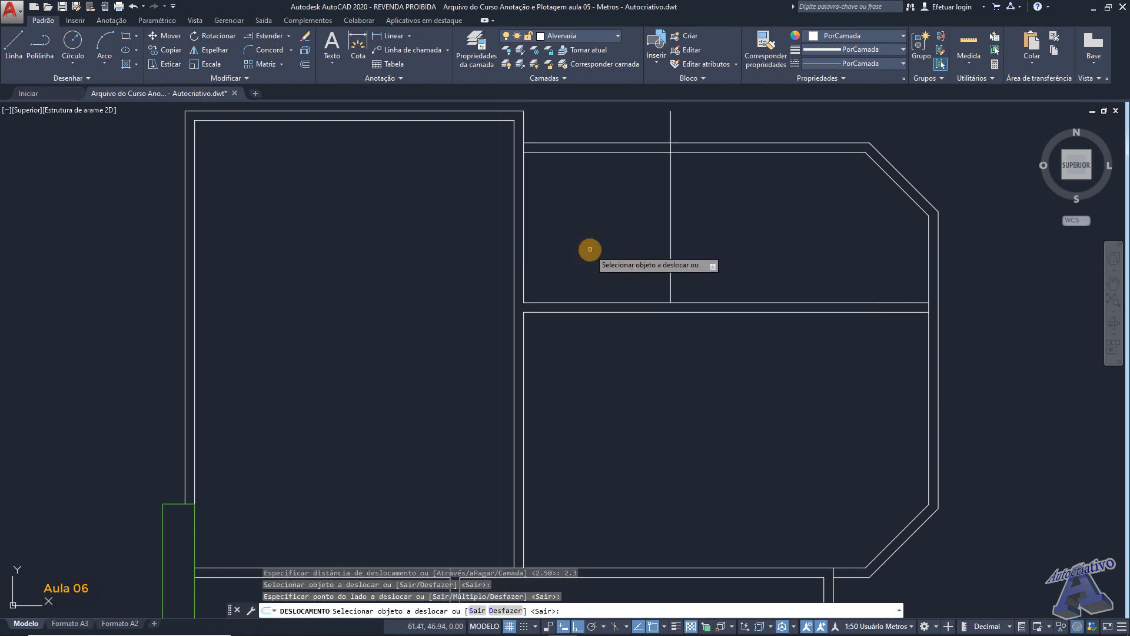
- Offset the new vertical line 0.15 m to the right to form the double-line partition
{"action": "key", "text": "Return"}
{"action": "key", "text": "Return"}
{"action": "type", "text": ".15"}
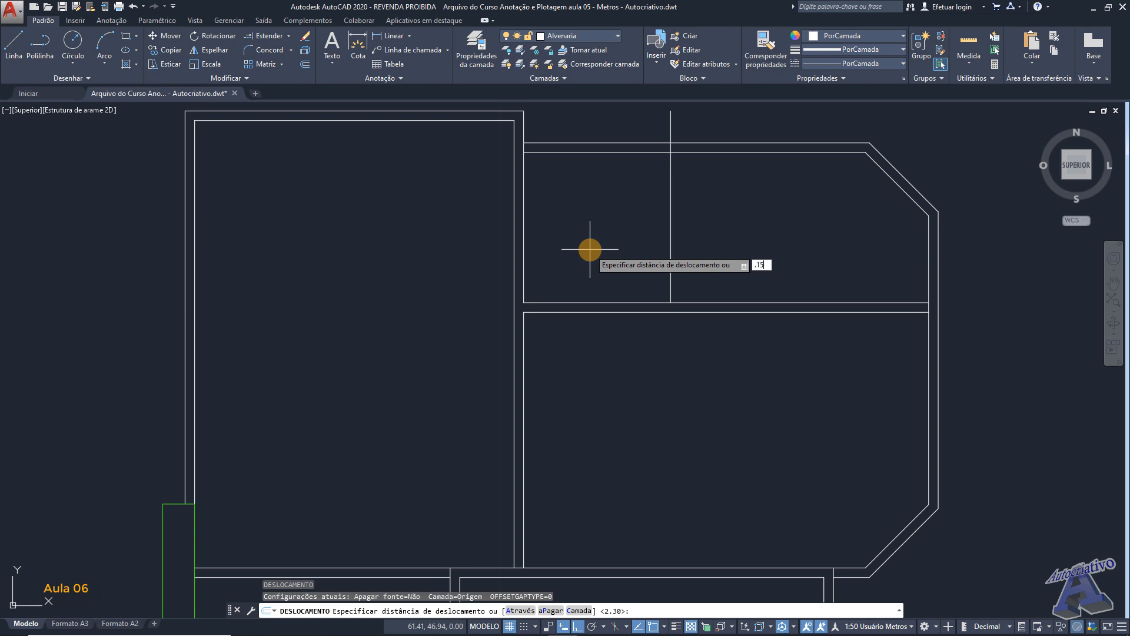
{"action": "key", "text": "Return"}
{"action": "left_click", "coordinate": [671, 244]}
{"action": "left_click", "coordinate": [717, 235]}
{"action": "middle_click_drag", "start_coordinate": [716, 203], "coordinate": [702, 265]}
{"action": "key", "text": "Escape"}
- Trim the vertical partition's ends above the upper wall and open its junction with that wall's inner line
{"action": "type", "text": "tr"}
{"action": "key", "text": "Return"}
{"action": "key", "text": "Return"}
{"action": "scroll", "coordinate": [675, 203], "scroll_direction": "up", "scroll_amount": 2}
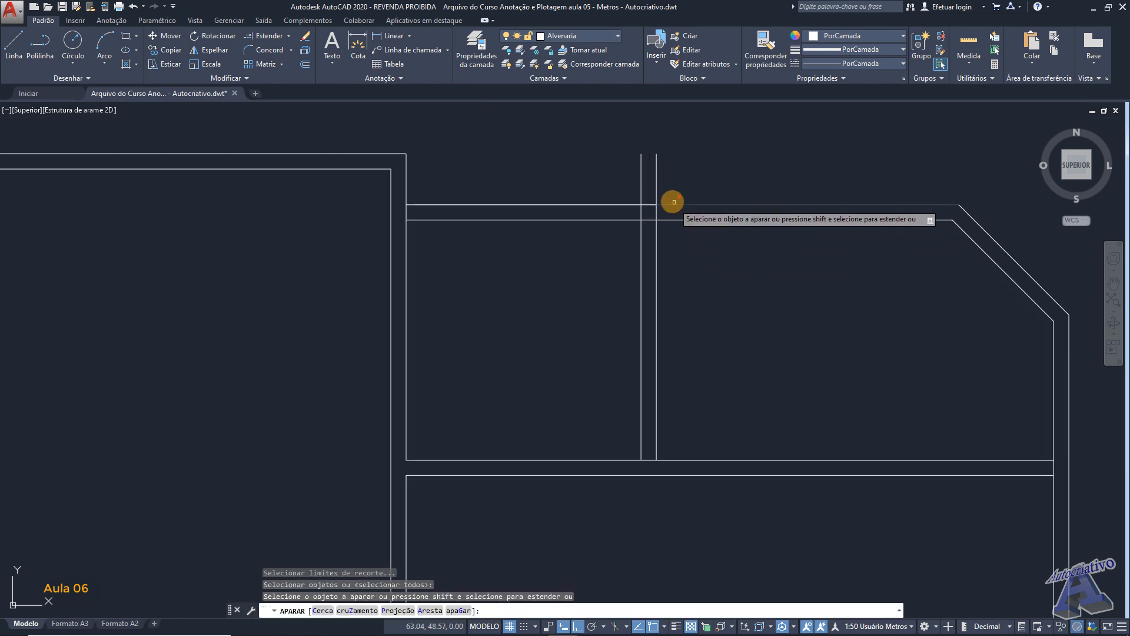
{"action": "scroll", "coordinate": [676, 203], "scroll_direction": "up", "scroll_amount": 2}
{"action": "left_click", "coordinate": [623, 159]}
{"action": "left_click", "coordinate": [648, 215]}
{"action": "left_click", "coordinate": [627, 226]}
{"action": "left_click", "coordinate": [653, 223]}
- Trim the horizontal partition's upper line between the two lines of the new vertical partition
{"action": "scroll", "coordinate": [610, 214], "scroll_direction": "down", "scroll_amount": 4}
{"action": "middle_click_drag", "start_coordinate": [683, 278], "coordinate": [666, 268]}
{"action": "scroll", "coordinate": [622, 315], "scroll_direction": "up", "scroll_amount": 4}
{"action": "left_click", "coordinate": [615, 300]}
{"action": "left_click", "coordinate": [613, 293]}
{"action": "left_click", "coordinate": [622, 285]}
- Trim the right wall's inner line between the two lines of the horizontal partition
{"action": "scroll", "coordinate": [633, 285], "scroll_direction": "down", "scroll_amount": 3}
{"action": "scroll", "coordinate": [635, 284], "scroll_direction": "down", "scroll_amount": 4}
{"action": "scroll", "coordinate": [783, 348], "scroll_direction": "up", "scroll_amount": 1}
{"action": "scroll", "coordinate": [812, 264], "scroll_direction": "up", "scroll_amount": 5}
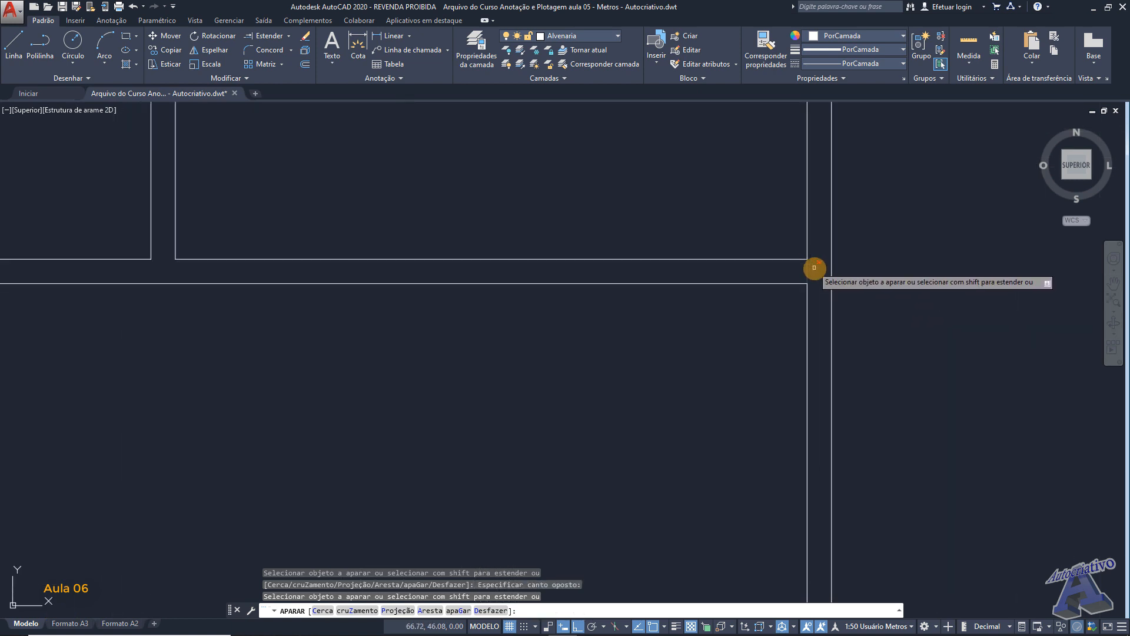
{"action": "left_click", "coordinate": [810, 268]}
{"action": "left_click", "coordinate": [798, 271]}
{"action": "scroll", "coordinate": [797, 275], "scroll_direction": "down", "scroll_amount": 2}
{"action": "scroll", "coordinate": [800, 280], "scroll_direction": "up", "scroll_amount": 4}
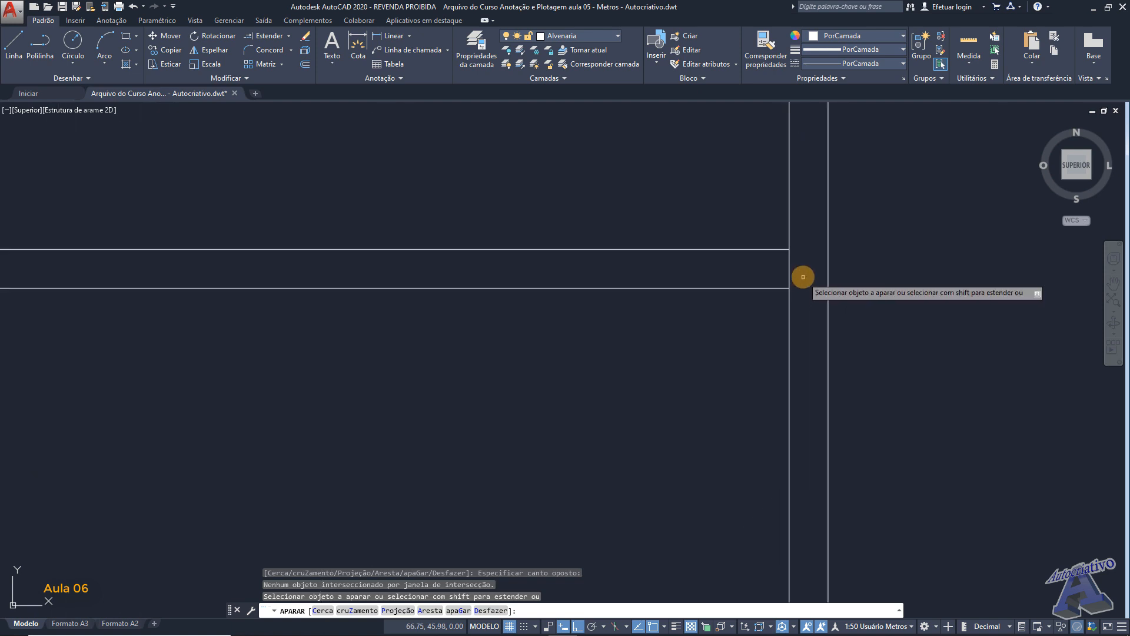
{"action": "left_click", "coordinate": [803, 278]}
{"action": "left_click", "coordinate": [772, 256]}
- Trim the lower room's right wall line where it crosses the bottom wall near the lower chamfer
{"action": "scroll", "coordinate": [730, 332], "scroll_direction": "down", "scroll_amount": 3}
{"action": "middle_click_drag", "start_coordinate": [686, 489], "coordinate": [733, 326]}
{"action": "scroll", "coordinate": [726, 410], "scroll_direction": "up", "scroll_amount": 6}
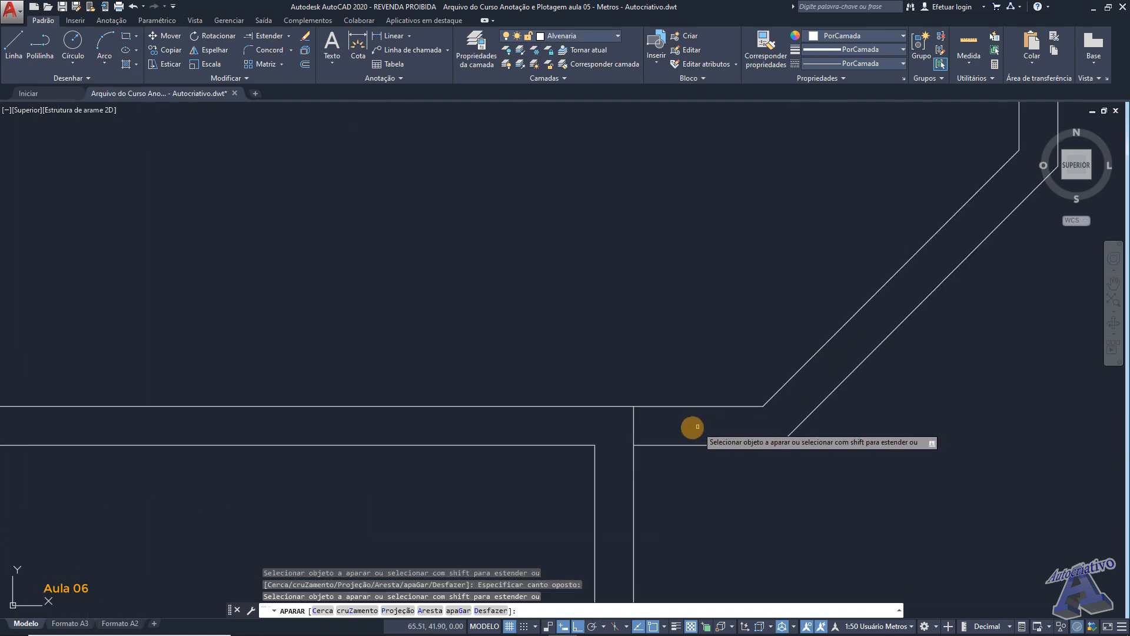
{"action": "left_click", "coordinate": [654, 434]}
{"action": "left_click", "coordinate": [618, 424]}
{"action": "scroll", "coordinate": [634, 400], "scroll_direction": "down", "scroll_amount": 4}
{"action": "scroll", "coordinate": [640, 375], "scroll_direction": "down", "scroll_amount": 4}
{"action": "scroll", "coordinate": [551, 322], "scroll_direction": "down", "scroll_amount": 2}
{"action": "key", "text": "Escape"}
{"action": "mouse_move", "coordinate": [555, 312]}
{"action": "middle_mouse_down"}
{"action": "mouse_move", "coordinate": [718, 309]}
{"action": "mouse_move", "coordinate": [744, 294]}
{"action": "middle_mouse_up"}
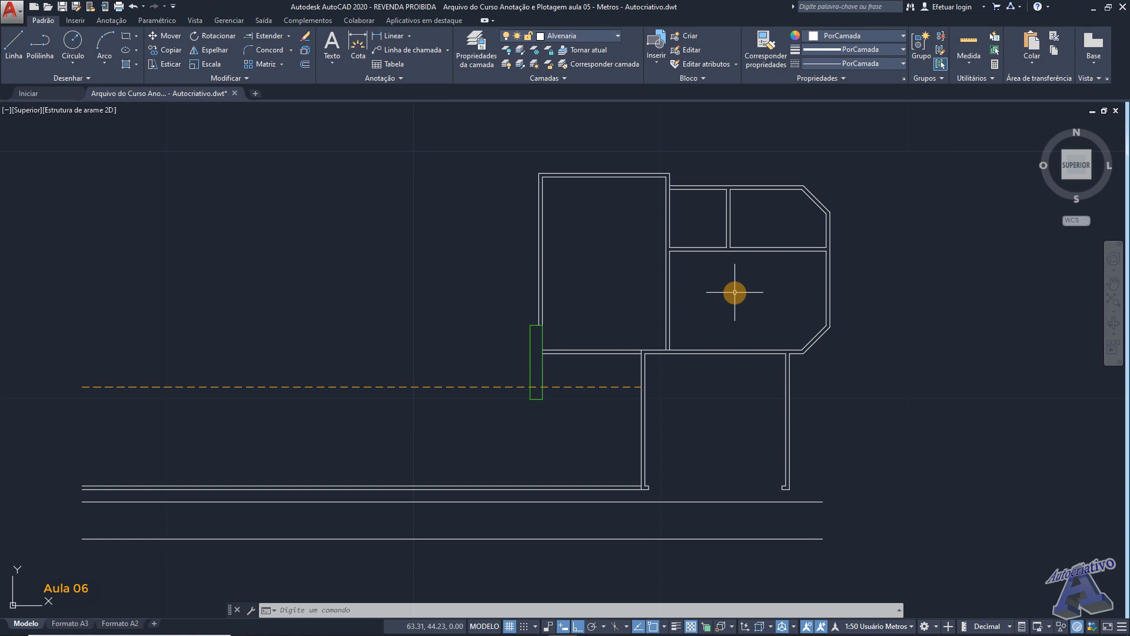
{"action": "scroll", "coordinate": [734, 291], "scroll_direction": "up", "scroll_amount": 2}
{"action": "scroll", "coordinate": [734, 292], "scroll_direction": "down", "scroll_amount": 2}
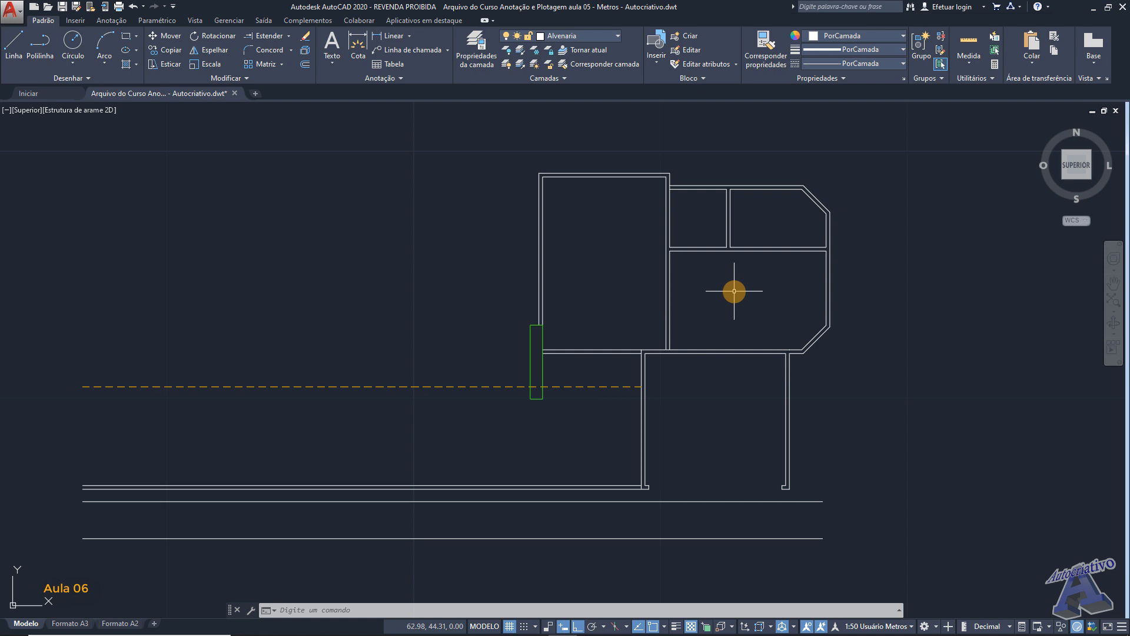
- Start saving the file as a drawing copy in the "Tema da Aula 06" folder
{"action": "left_click", "coordinate": [14, 12]}
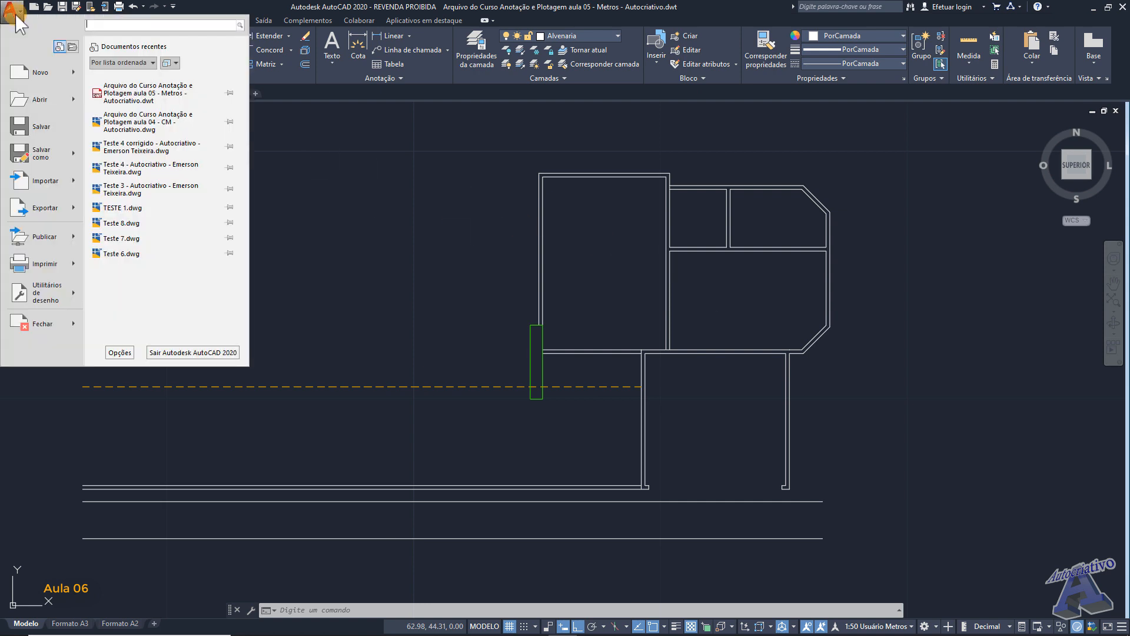
{"action": "mouse_move", "coordinate": [36, 158]}
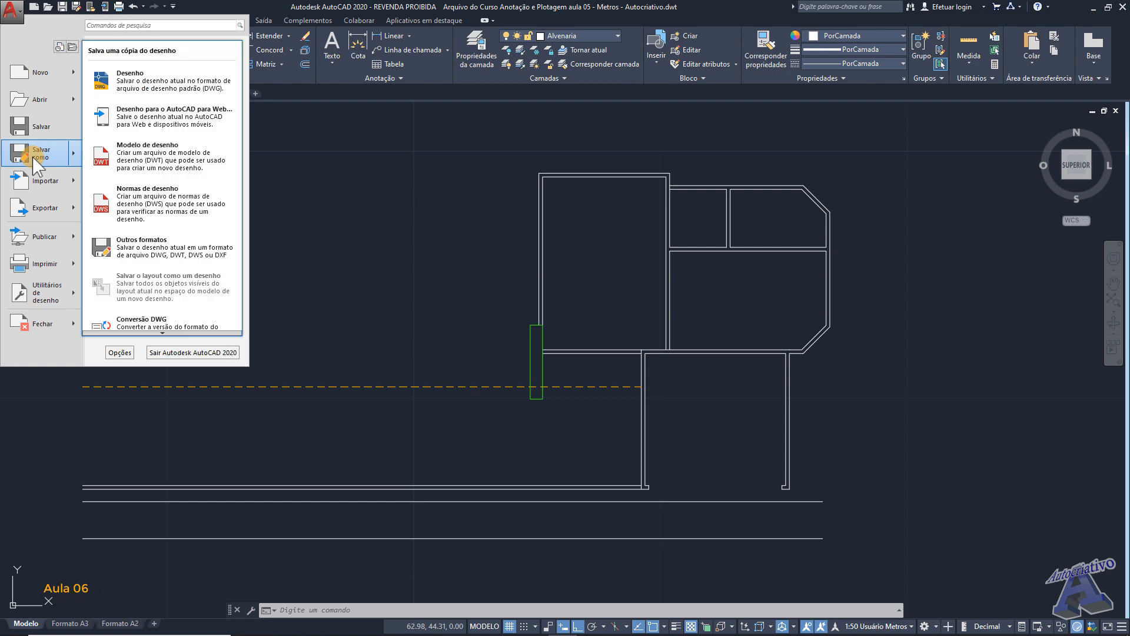
{"action": "left_click", "coordinate": [214, 88]}
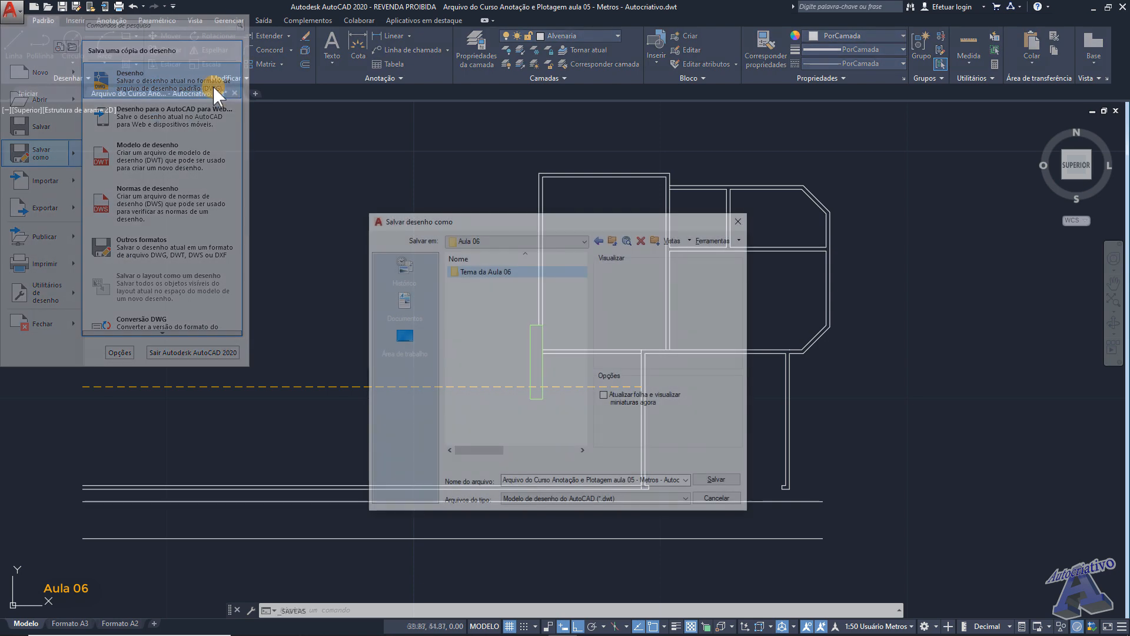
{"action": "left_click_drag", "start_coordinate": [550, 222], "coordinate": [590, 220]}
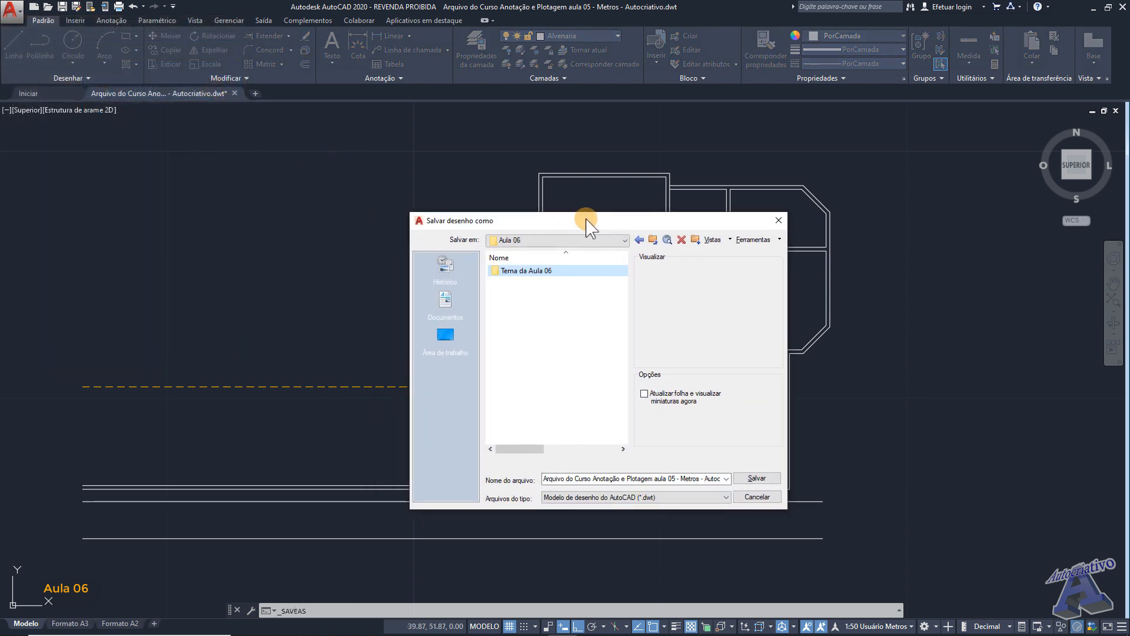
{"action": "double_click", "coordinate": [533, 272]}
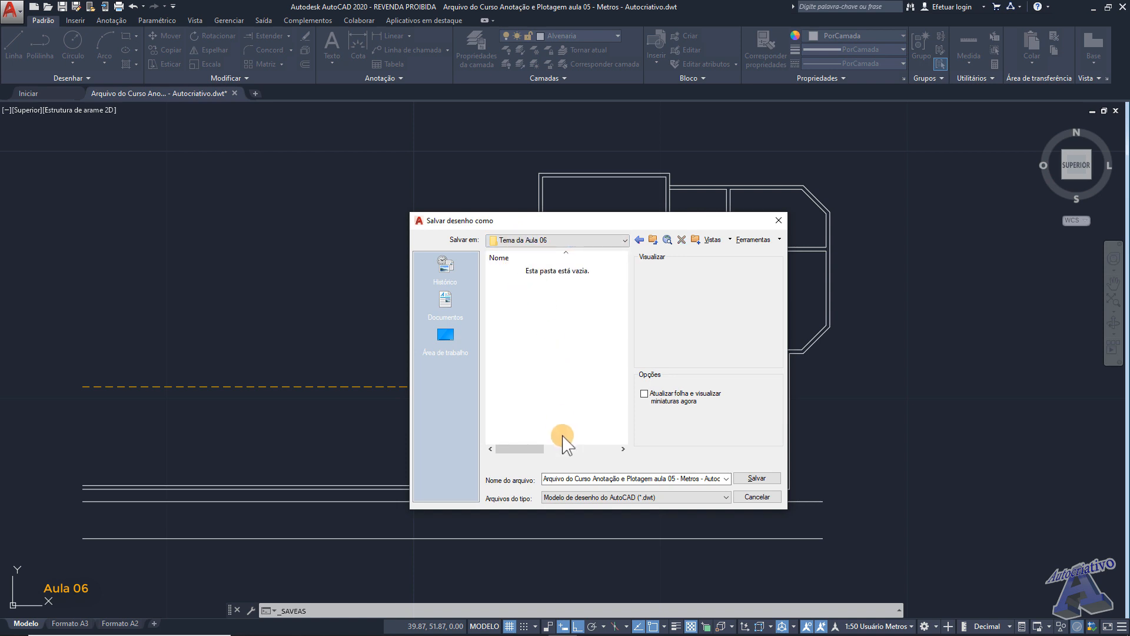
- Rename the file as "Projeto do Curso Anotação e Plotagem aula 06 Final - Metros - Autocriativo"
{"action": "left_click", "coordinate": [587, 478]}
{"action": "left_click", "coordinate": [588, 479]}
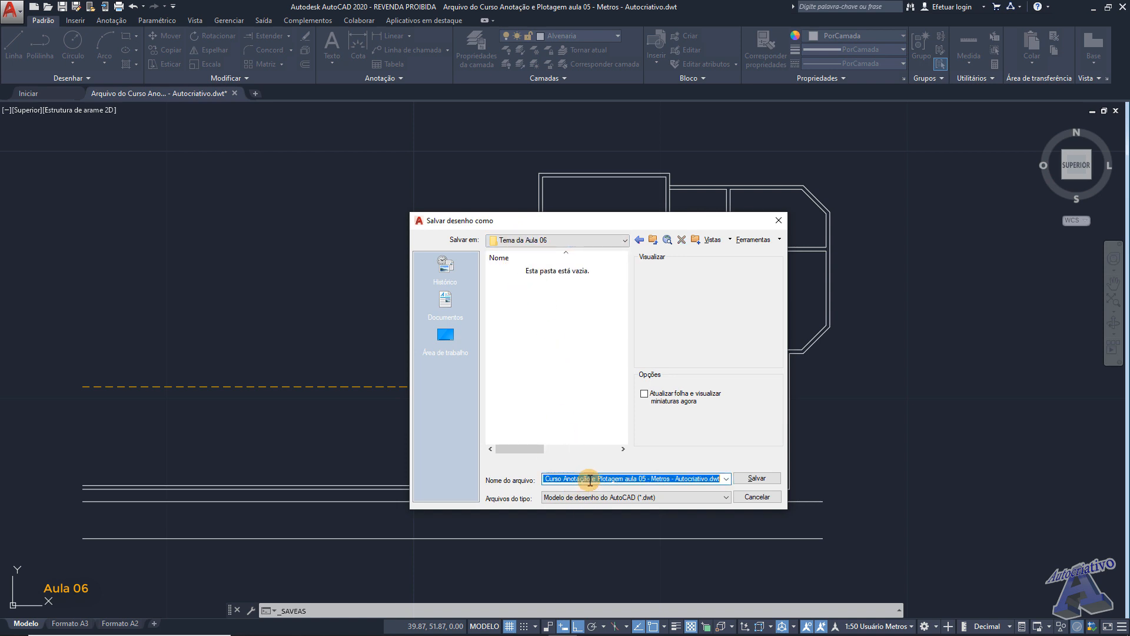
{"action": "left_click", "coordinate": [647, 478]}
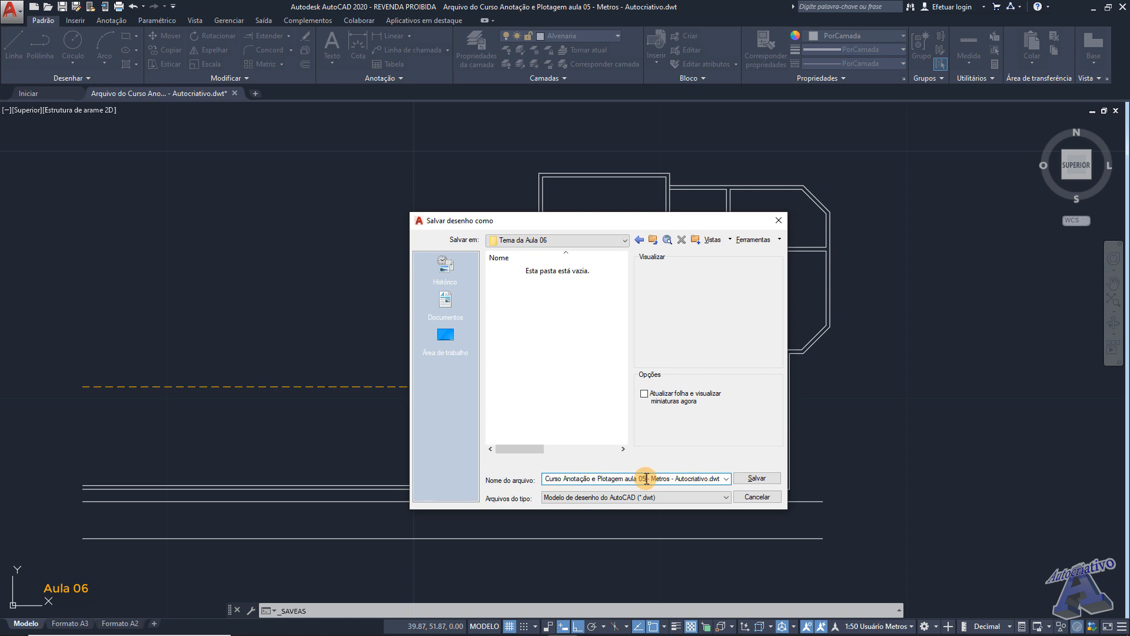
{"action": "key", "text": "BackSpace"}
{"action": "type", "text": "6"}
{"action": "type", "text": " Fina"}
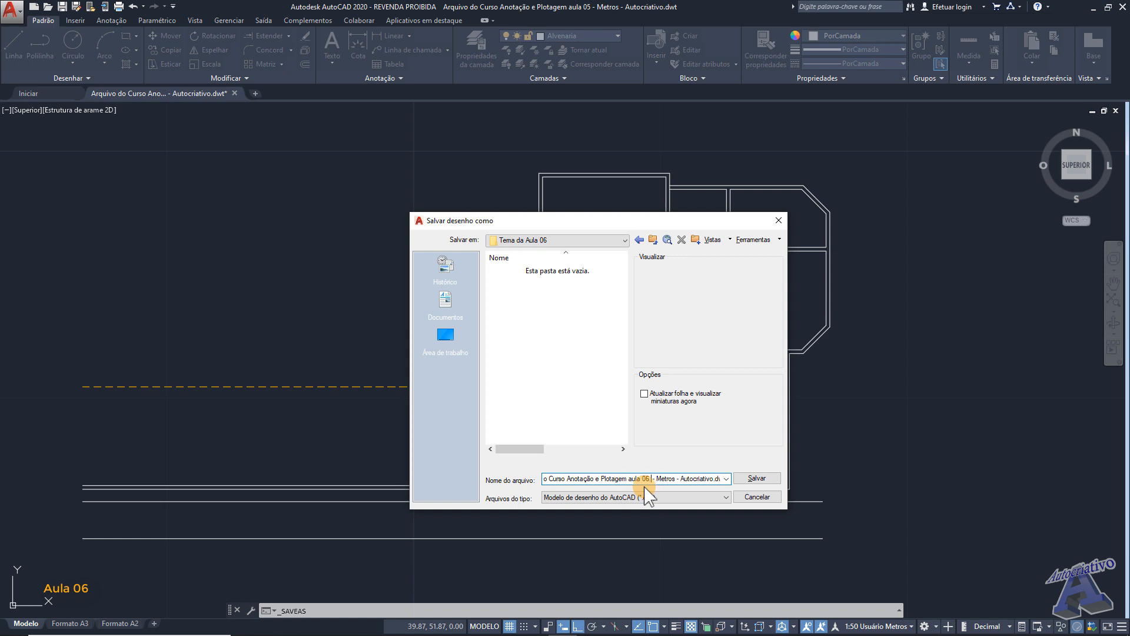
{"action": "type", "text": "l"}
{"action": "key", "text": "Home"}
{"action": "left_click_drag", "start_coordinate": [565, 480], "coordinate": [533, 478]}
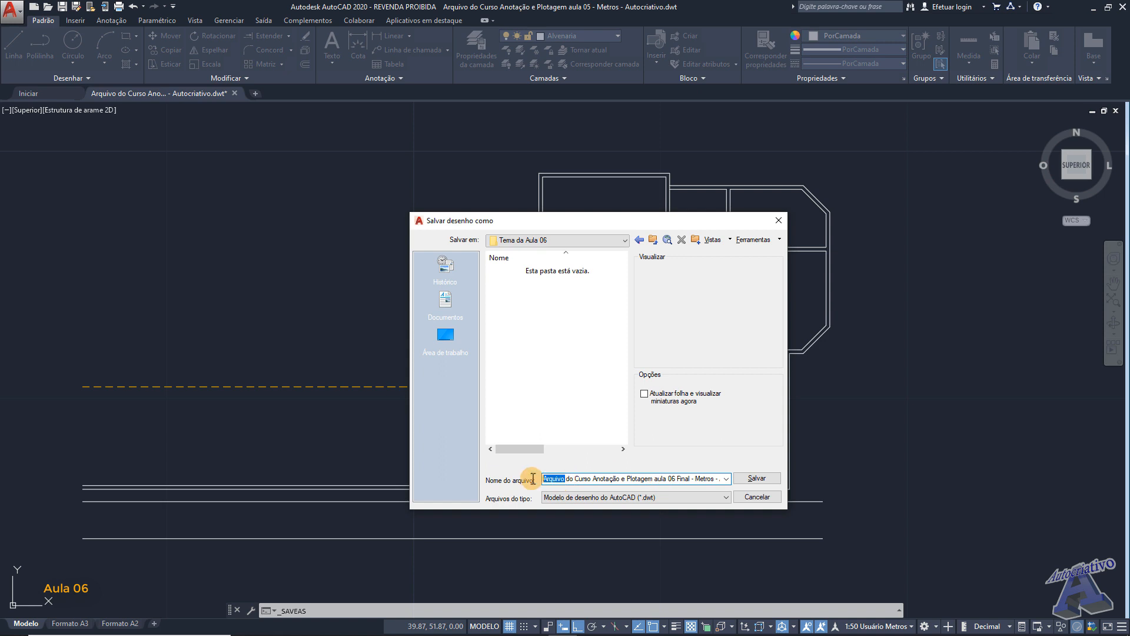
{"action": "type", "text": "Projeto"}
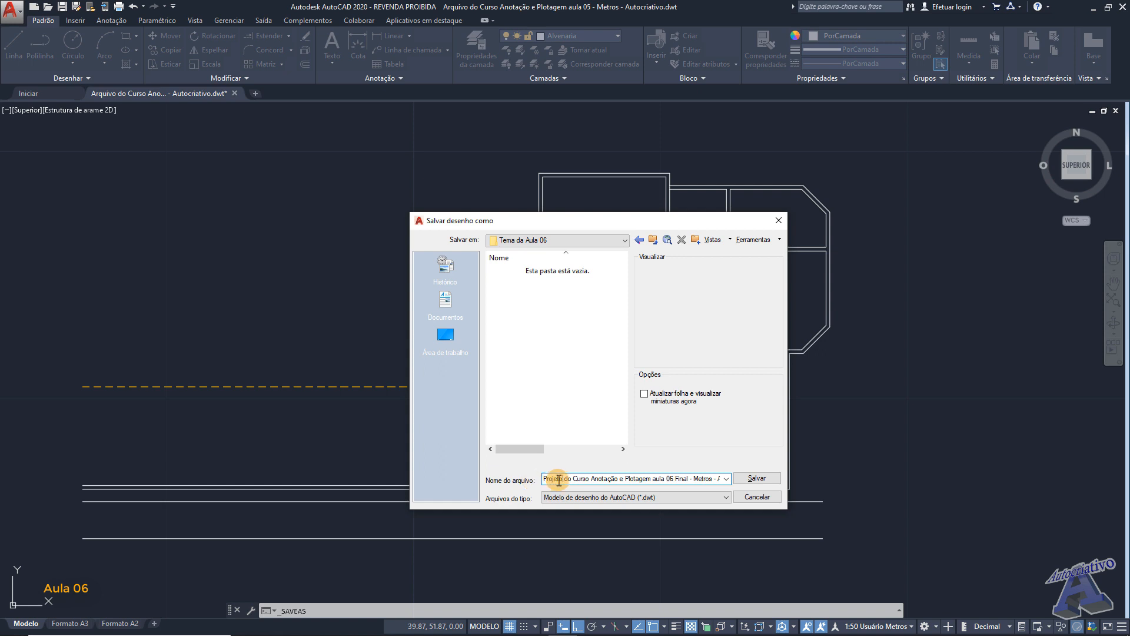
- Set the file type to AutoCAD 2010/LT2010 drawing (*.dwg) and save the file
{"action": "left_click", "coordinate": [708, 497]}
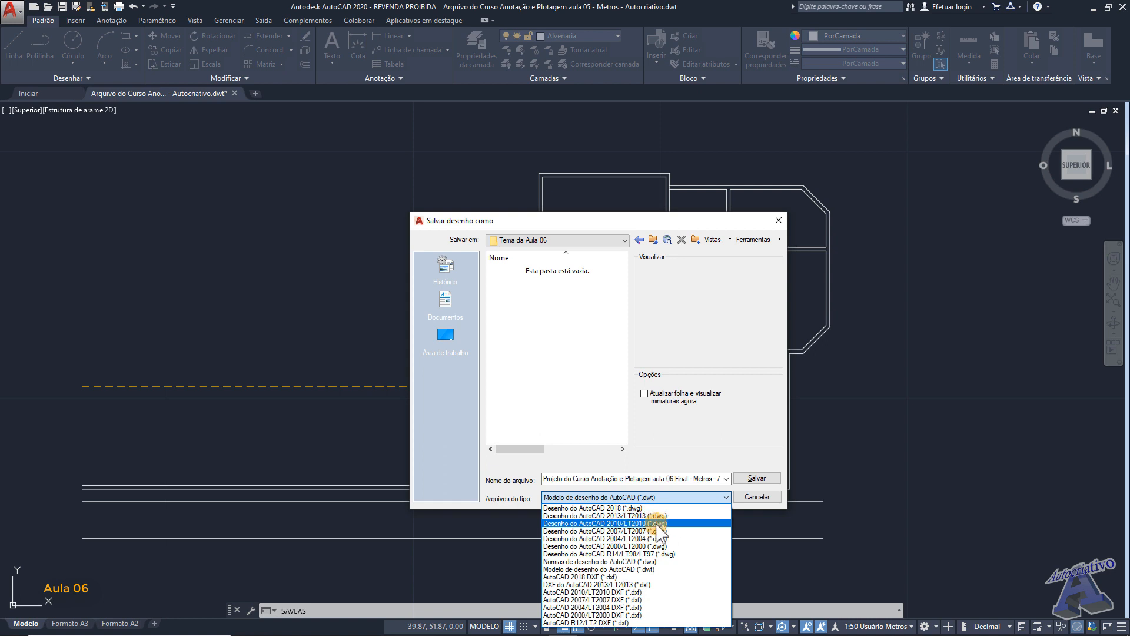
{"action": "left_click", "coordinate": [642, 523]}
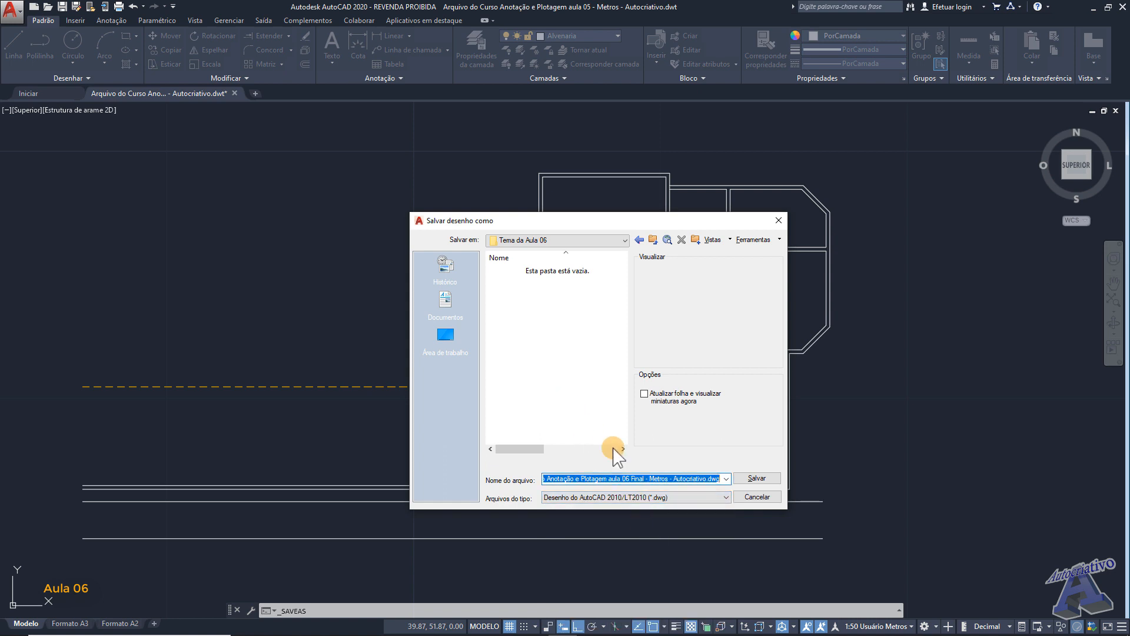
{"action": "left_click", "coordinate": [757, 478]}
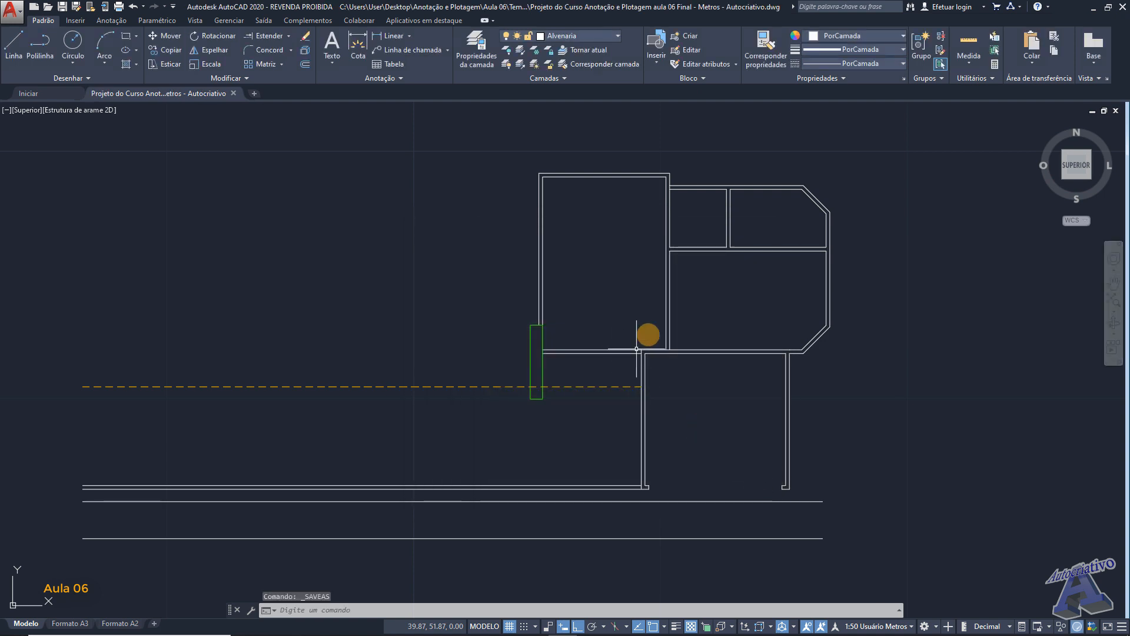
- Select the entire floor plan in model space and delete it
{"action": "scroll", "coordinate": [654, 291], "scroll_direction": "down", "scroll_amount": 2}
{"action": "left_click", "coordinate": [878, 478]}
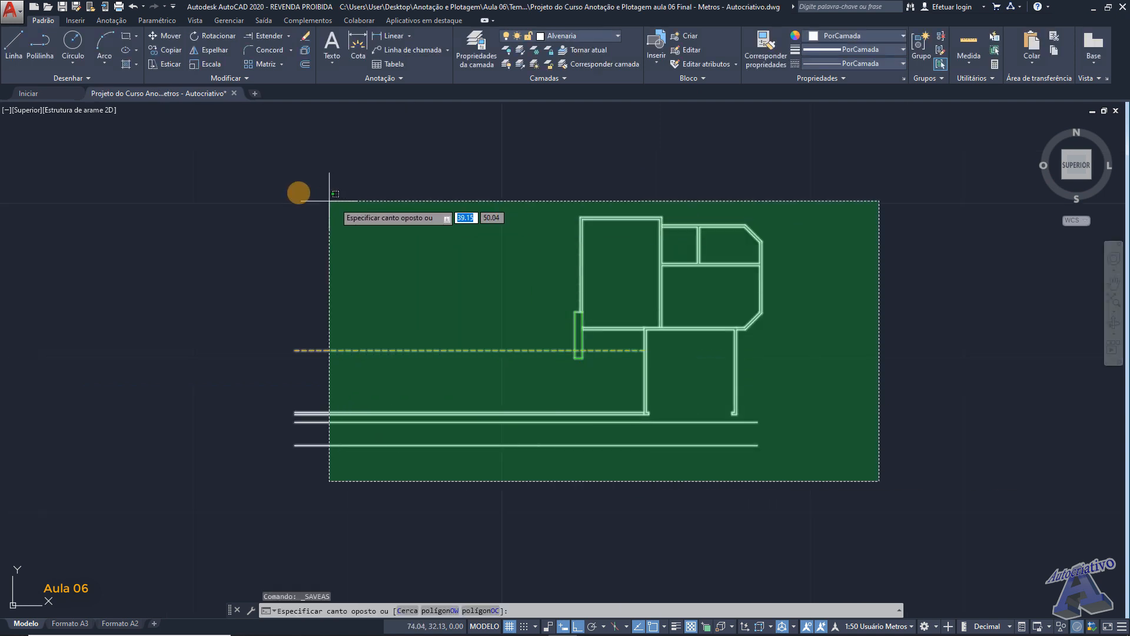
{"action": "left_click", "coordinate": [266, 182]}
{"action": "key", "text": "Delete"}
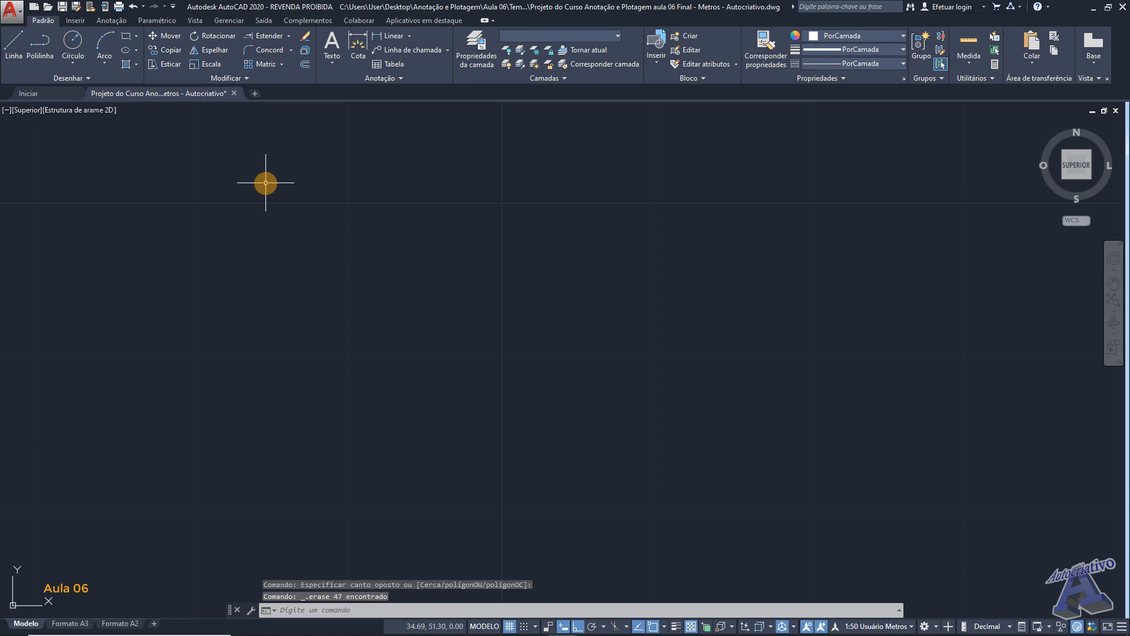
- Save the emptied drawing as a DWG copy named "Projeto do Curso Anotação e Plotagem aula 06 Inicial - Metros - Autocriativo"
{"action": "left_click", "coordinate": [26, 13]}
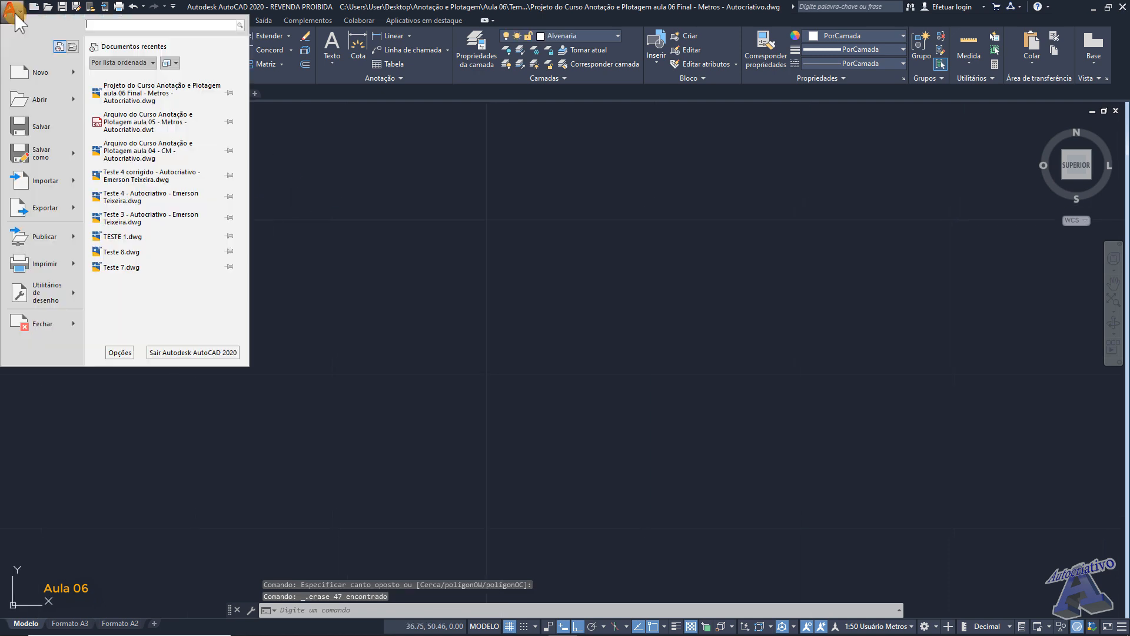
{"action": "mouse_move", "coordinate": [50, 158]}
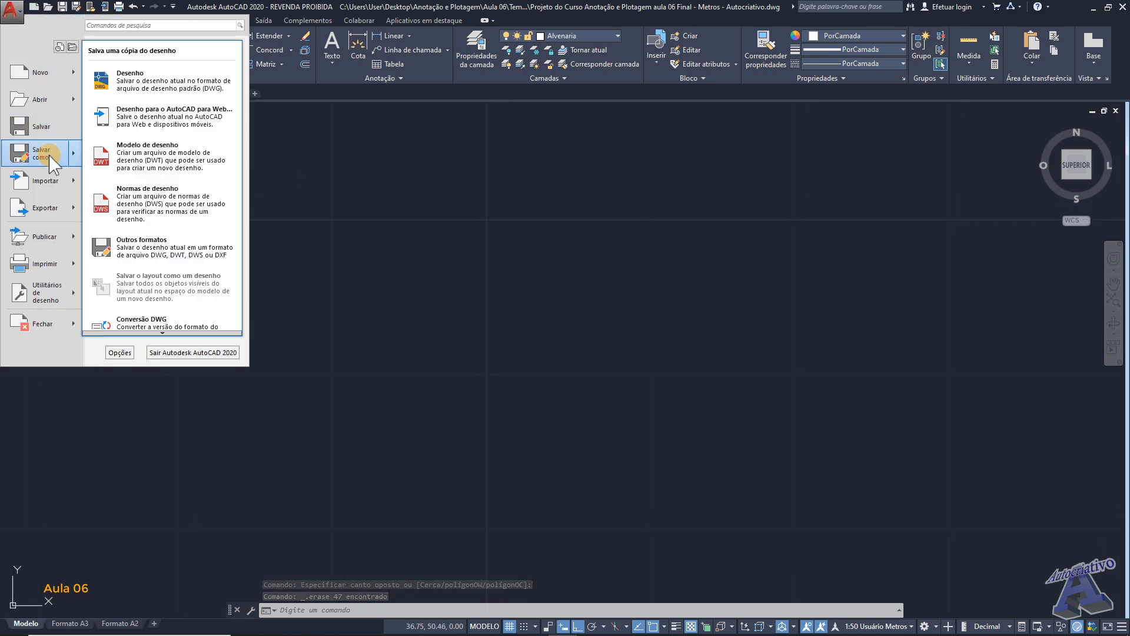
{"action": "left_click", "coordinate": [182, 83]}
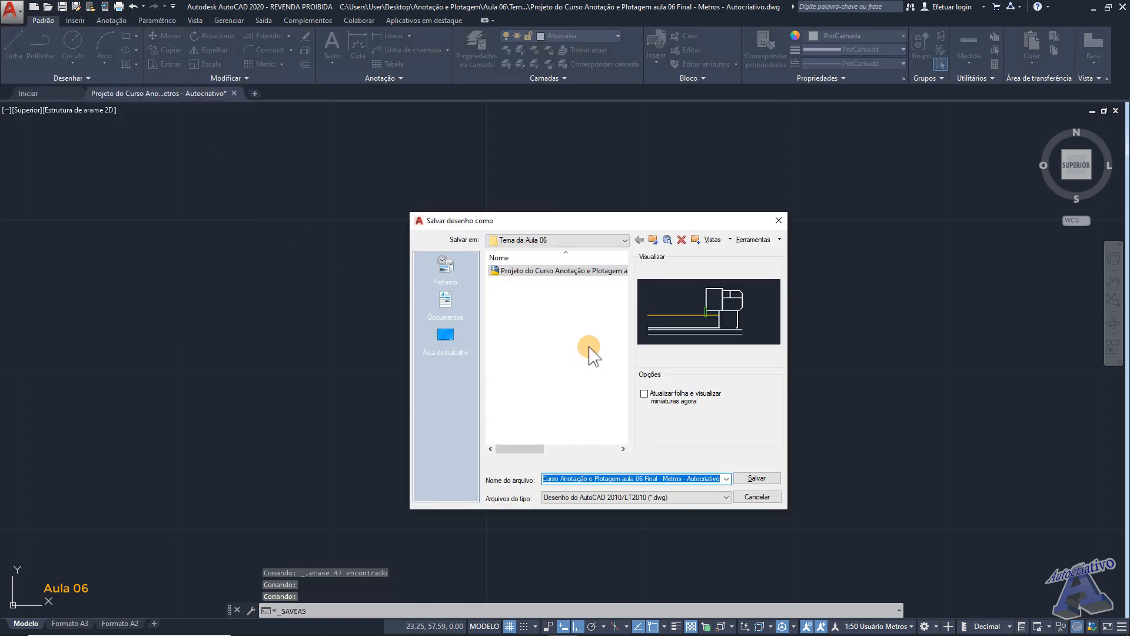
{"action": "left_click", "coordinate": [658, 478]}
{"action": "left_click", "coordinate": [657, 497]}
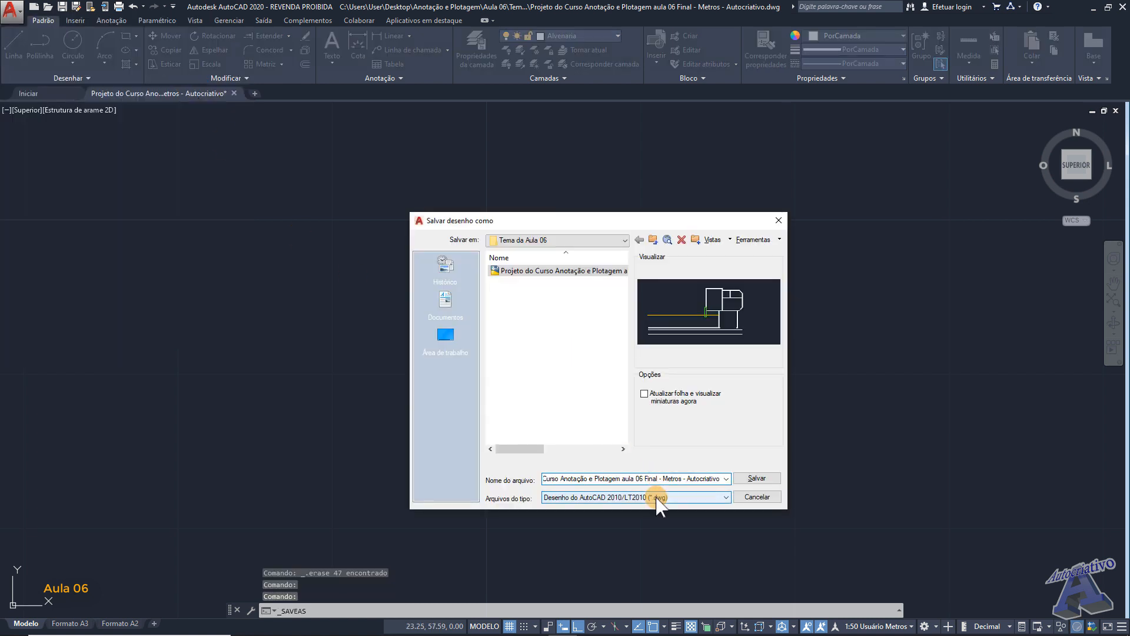
{"action": "key", "text": "BackSpace"}
{"action": "key", "text": "BackSpace"}
{"action": "key", "text": "BackSpace"}
{"action": "key", "text": "BackSpace"}
{"action": "key", "text": "BackSpace"}
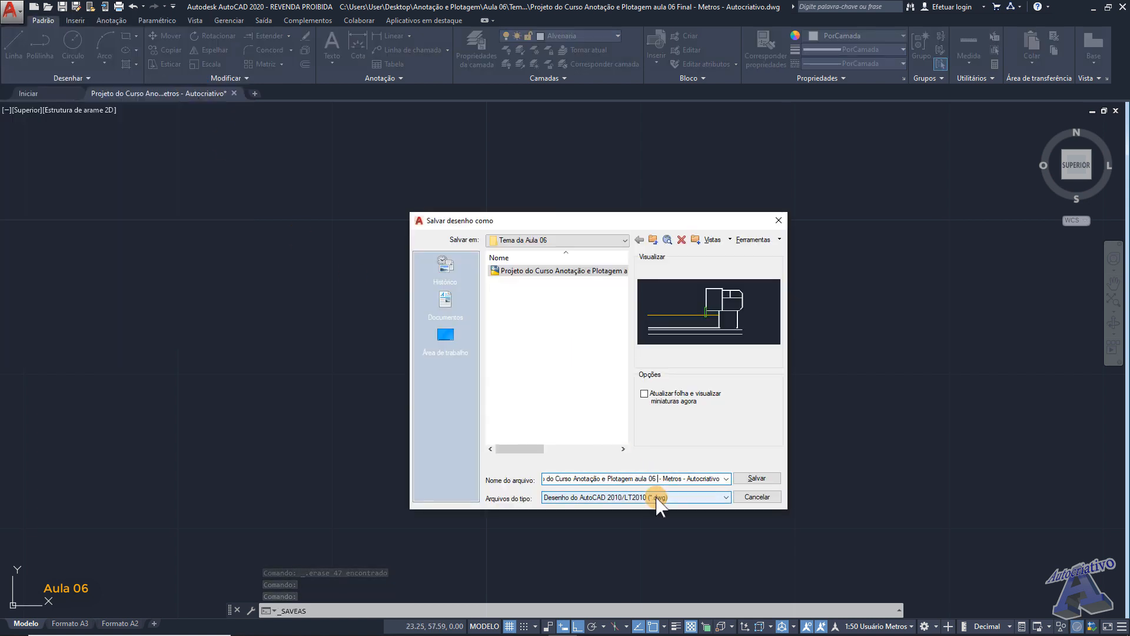
{"action": "type", "text": "Inicial"}
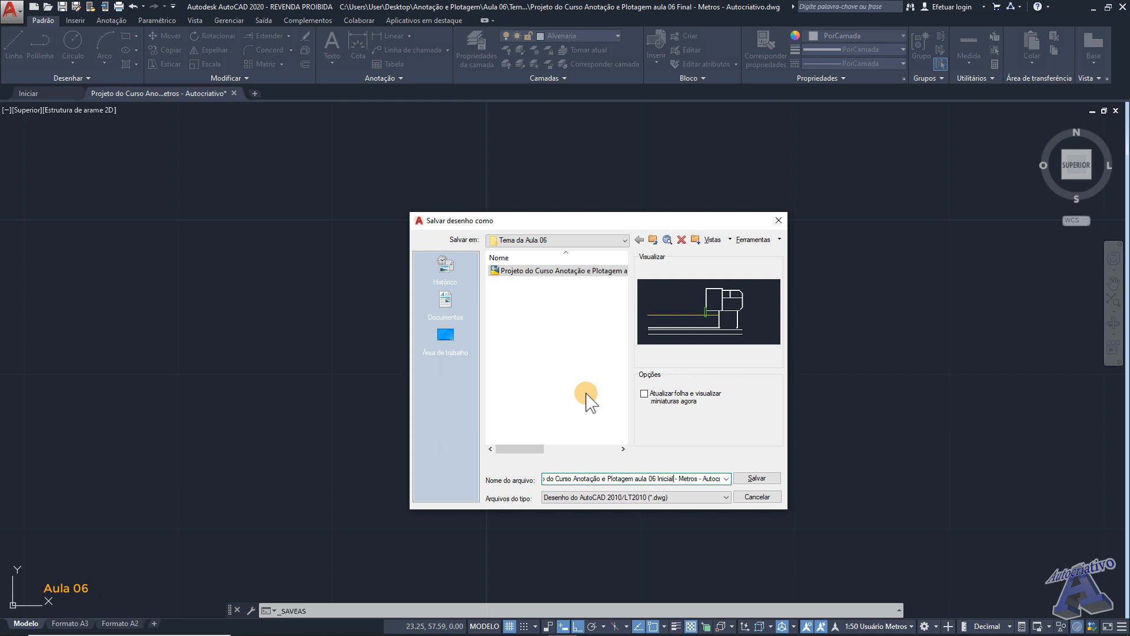
{"action": "left_click", "coordinate": [753, 479]}
{"action": "mouse_move", "coordinate": [560, 357]}
{"action": "middle_mouse_down"}
{"action": "mouse_move", "coordinate": [563, 330]}
{"action": "mouse_move", "coordinate": [386, 365]}
{"action": "mouse_move", "coordinate": [308, 419]}
{"action": "middle_mouse_up"}
{"action": "scroll", "coordinate": [563, 329], "scroll_direction": "down", "scroll_amount": 2}
{"action": "scroll", "coordinate": [508, 337], "scroll_direction": "down", "scroll_amount": 2}
{"action": "scroll", "coordinate": [507, 338], "scroll_direction": "down", "scroll_amount": 2}
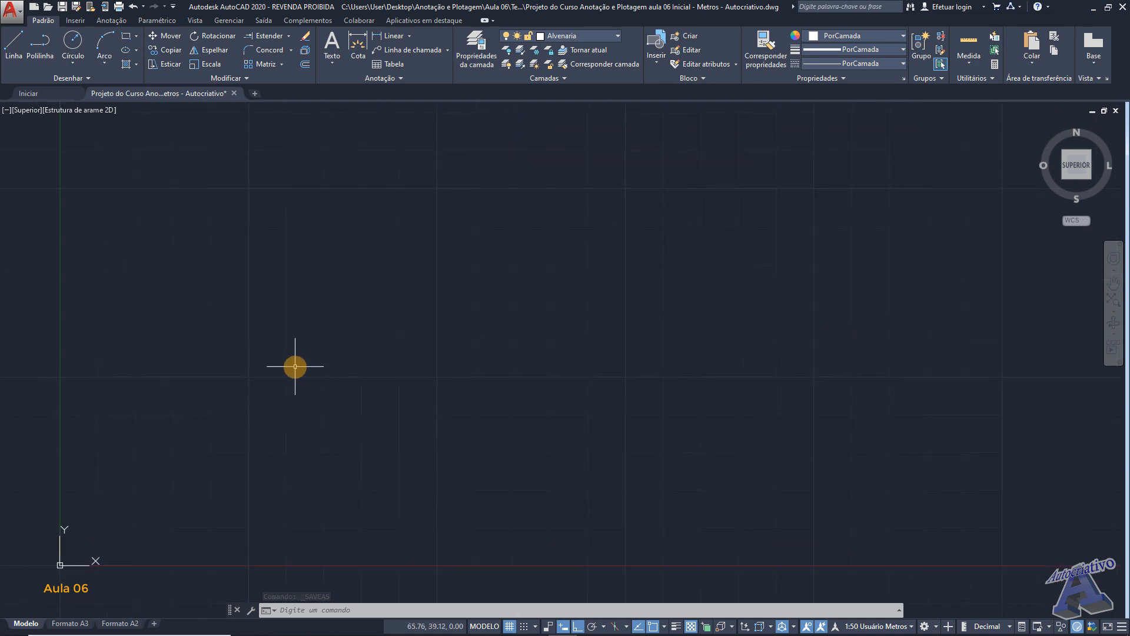
- Open the drawing "Arquivo do Curso Anotação e Plotagem aula 04 - CM - Autocriativo" (*.dwg) from the "Tema da Aula 04" folder
{"action": "left_click", "coordinate": [13, 11]}
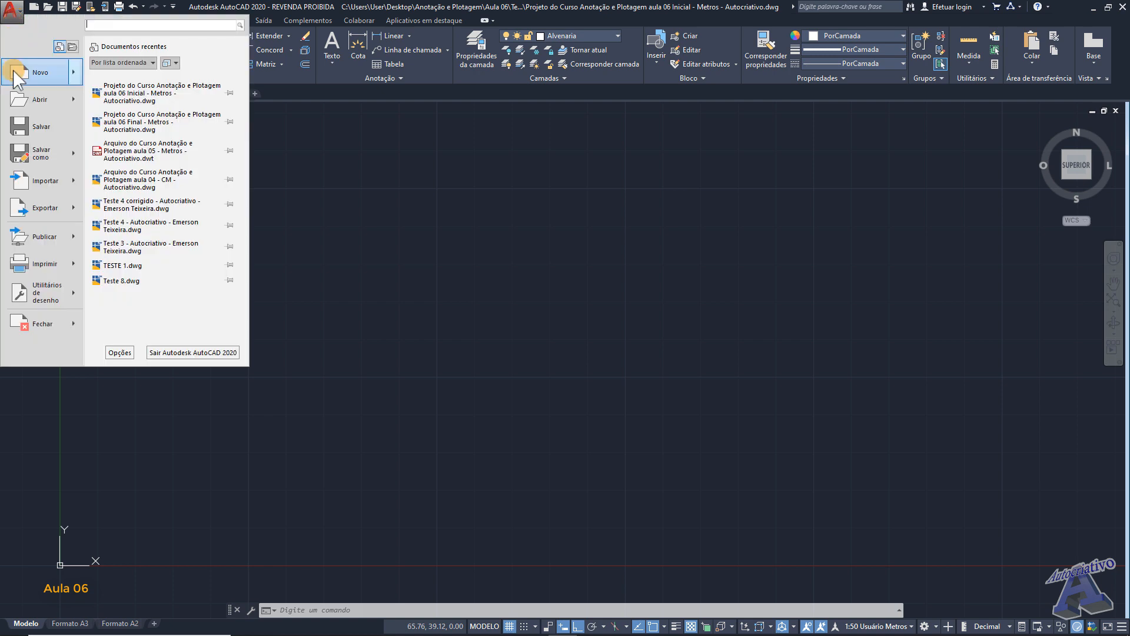
{"action": "left_click", "coordinate": [42, 104]}
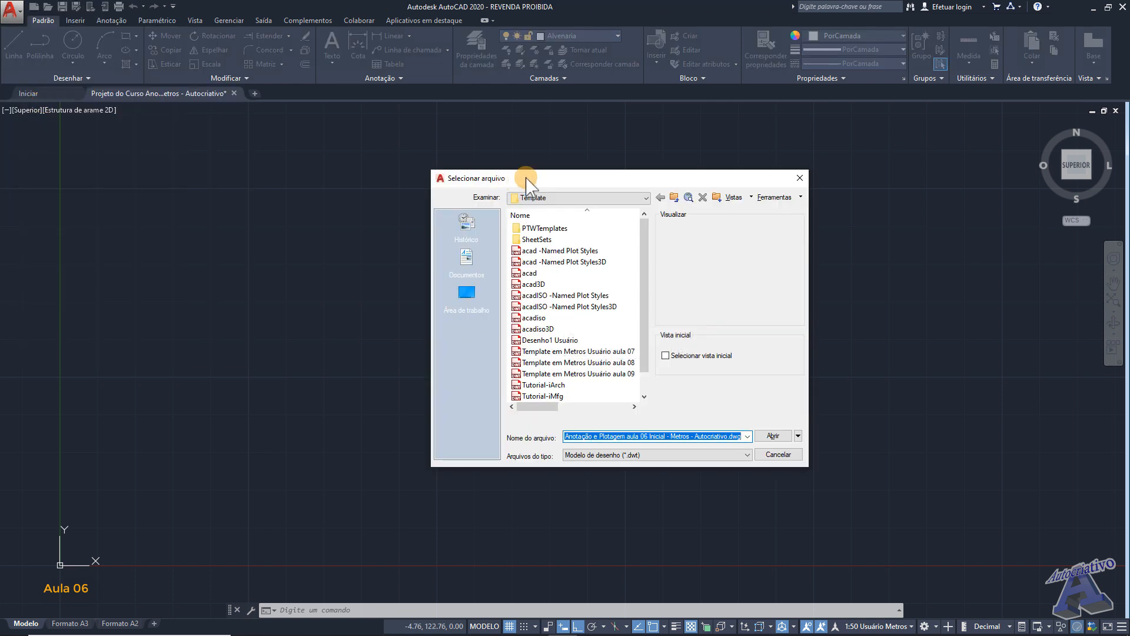
{"action": "left_click_drag", "start_coordinate": [593, 182], "coordinate": [582, 194]}
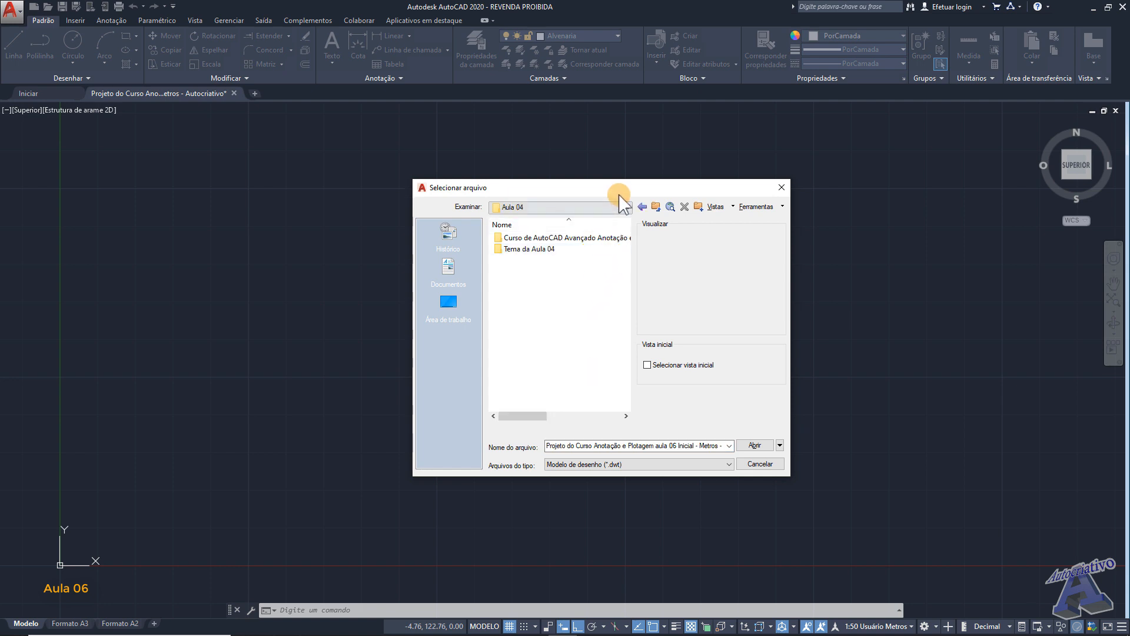
{"action": "left_click_drag", "start_coordinate": [620, 187], "coordinate": [635, 188]}
{"action": "left_click", "coordinate": [650, 464]}
{"action": "left_click", "coordinate": [620, 474]}
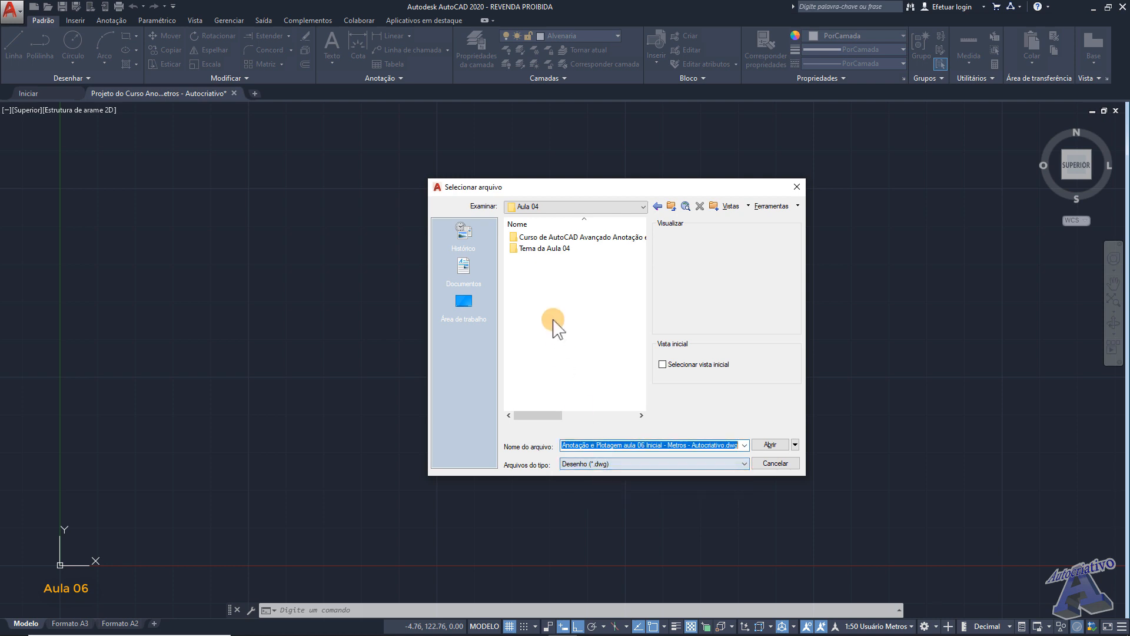
{"action": "double_click", "coordinate": [548, 248]}
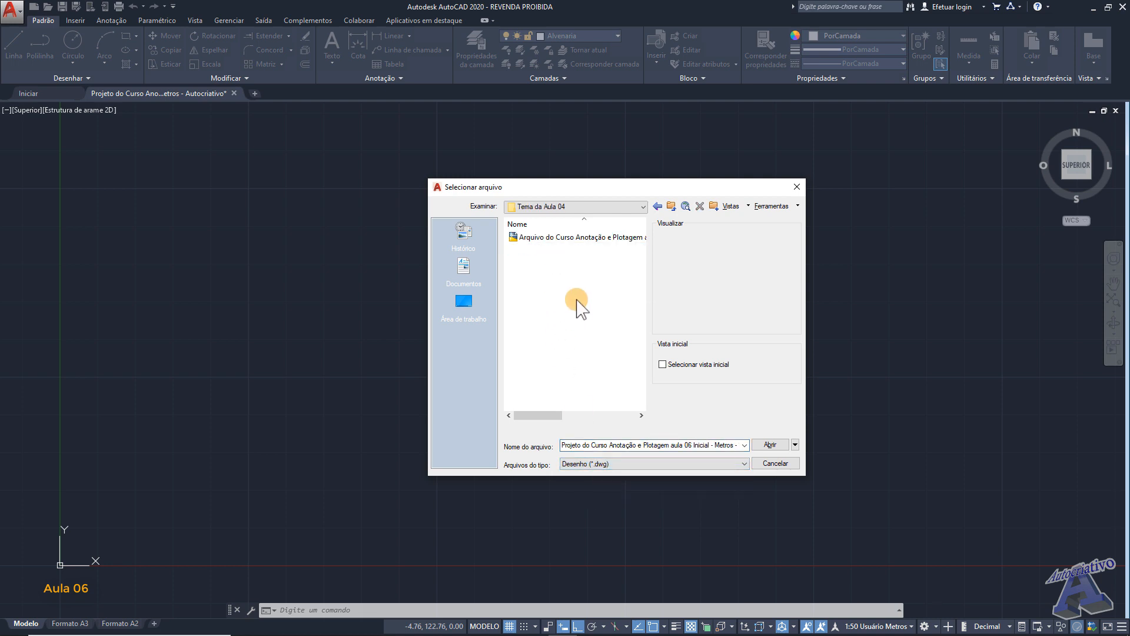
{"action": "left_click", "coordinate": [593, 238]}
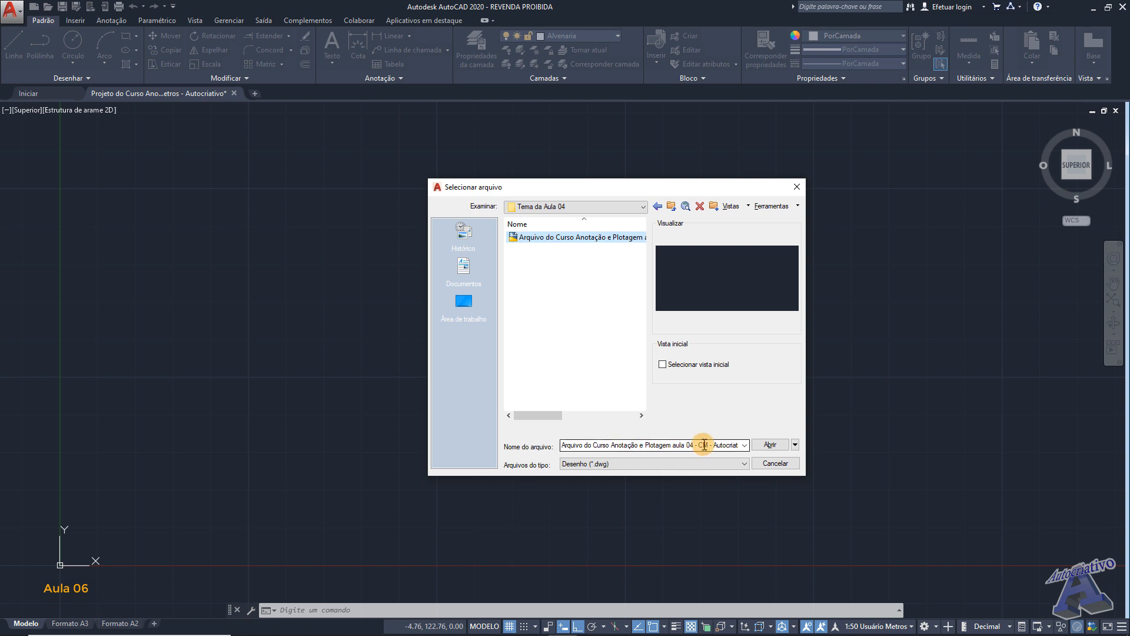
{"action": "left_click", "coordinate": [764, 445]}
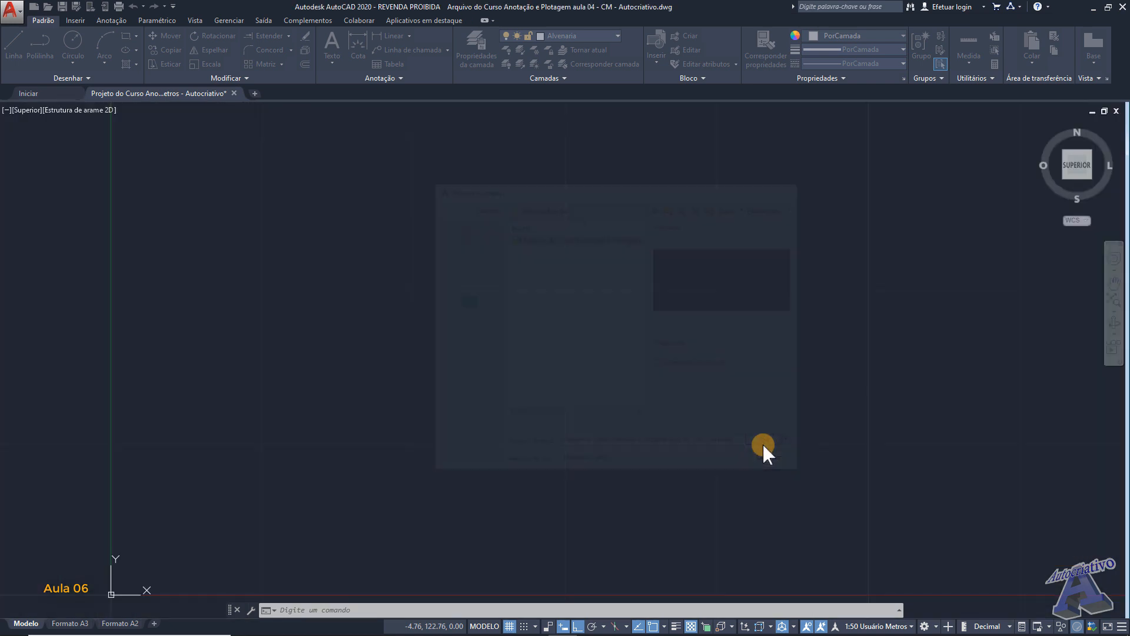
- Examine the annotation scales available in the centimetre drawing without changing the current one
{"action": "mouse_move", "coordinate": [575, 323]}
{"action": "middle_mouse_down"}
{"action": "mouse_move", "coordinate": [533, 308]}
{"action": "mouse_move", "coordinate": [512, 323]}
{"action": "middle_mouse_up"}
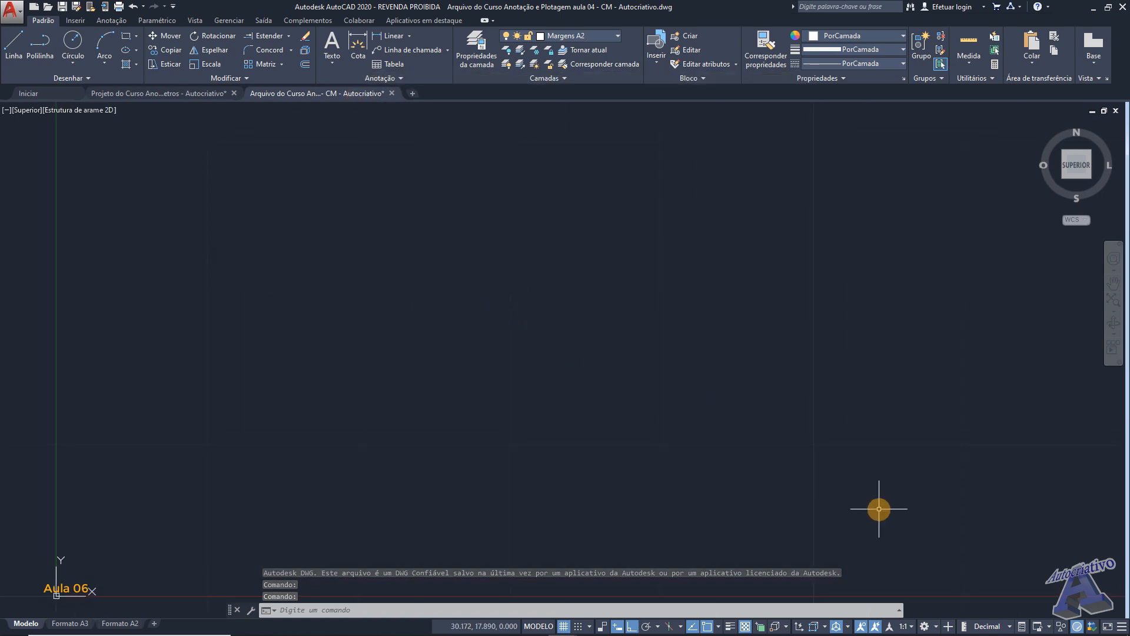
{"action": "left_click", "coordinate": [906, 626]}
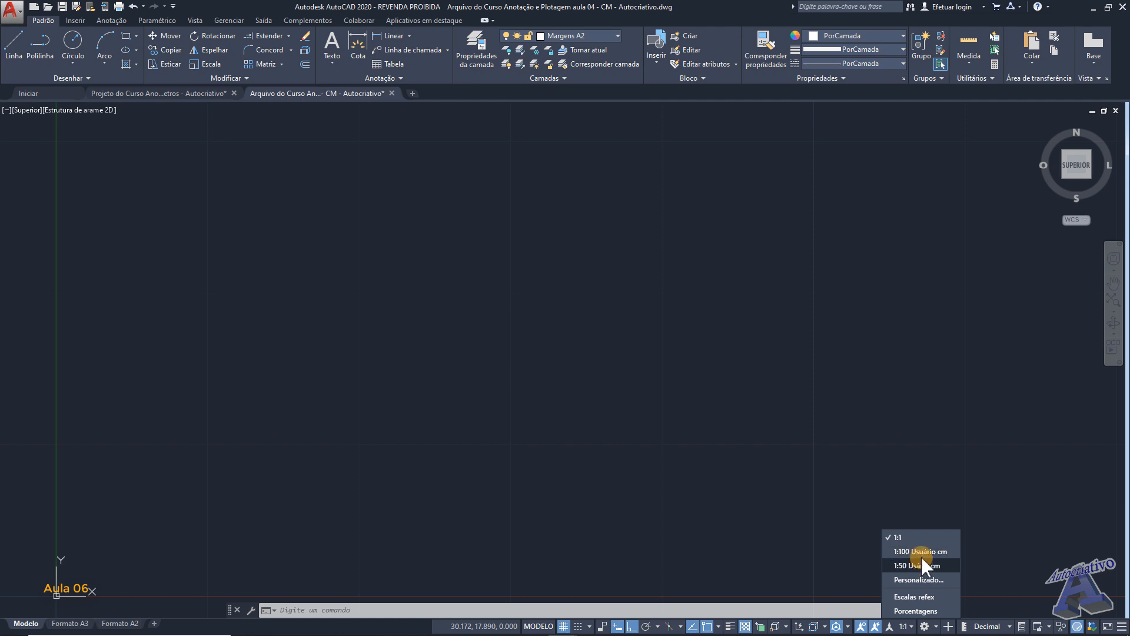
{"action": "left_click", "coordinate": [744, 512]}
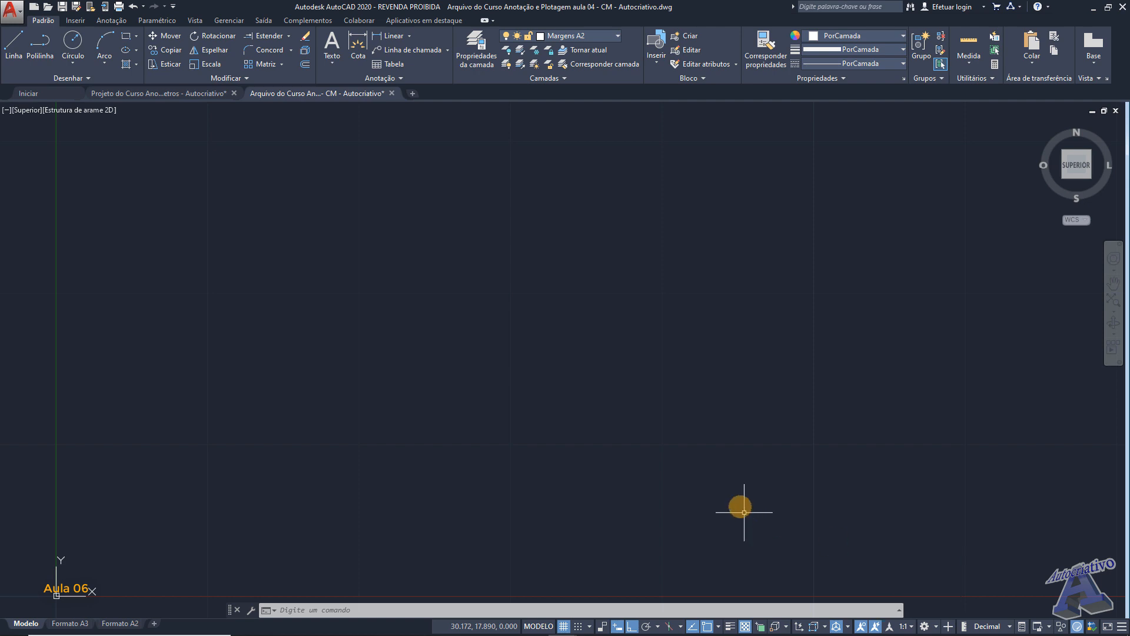
{"action": "middle_click_drag", "start_coordinate": [645, 419], "coordinate": [685, 396]}
{"action": "scroll", "coordinate": [685, 397], "scroll_direction": "down", "scroll_amount": 2}
{"action": "middle_click_drag", "start_coordinate": [595, 380], "coordinate": [396, 409]}
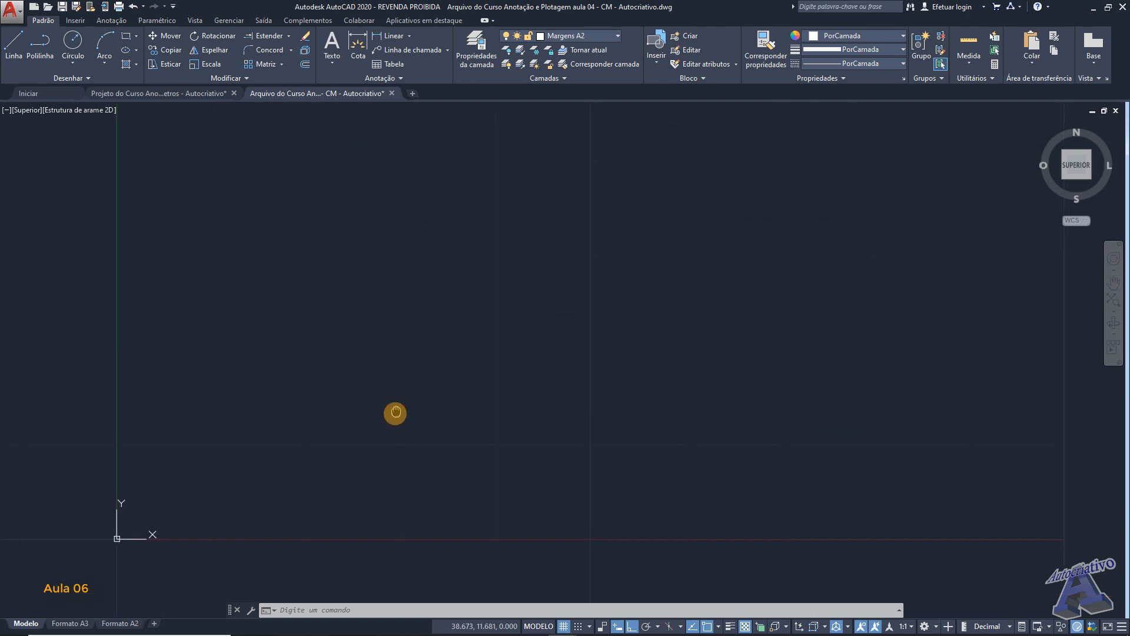
{"action": "scroll", "coordinate": [389, 403], "scroll_direction": "down", "scroll_amount": 1}
{"action": "middle_click_drag", "start_coordinate": [426, 373], "coordinate": [294, 449]}
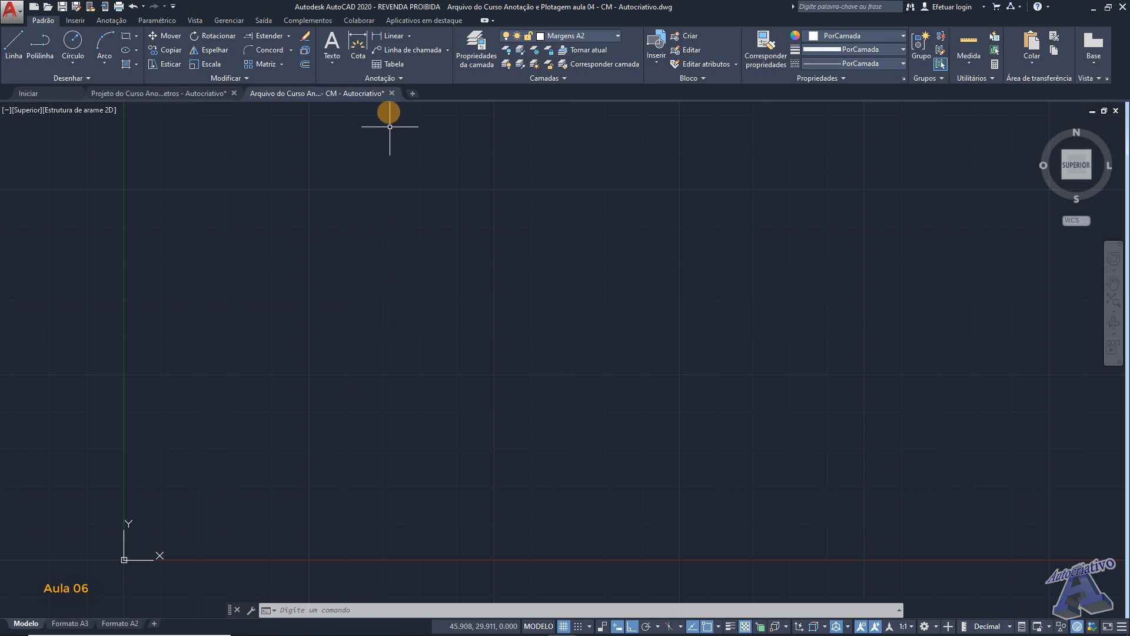
- Open the text style settings and examine the font and paper text height of "Esc 1-50 usuário Metros"
{"action": "left_click", "coordinate": [380, 75]}
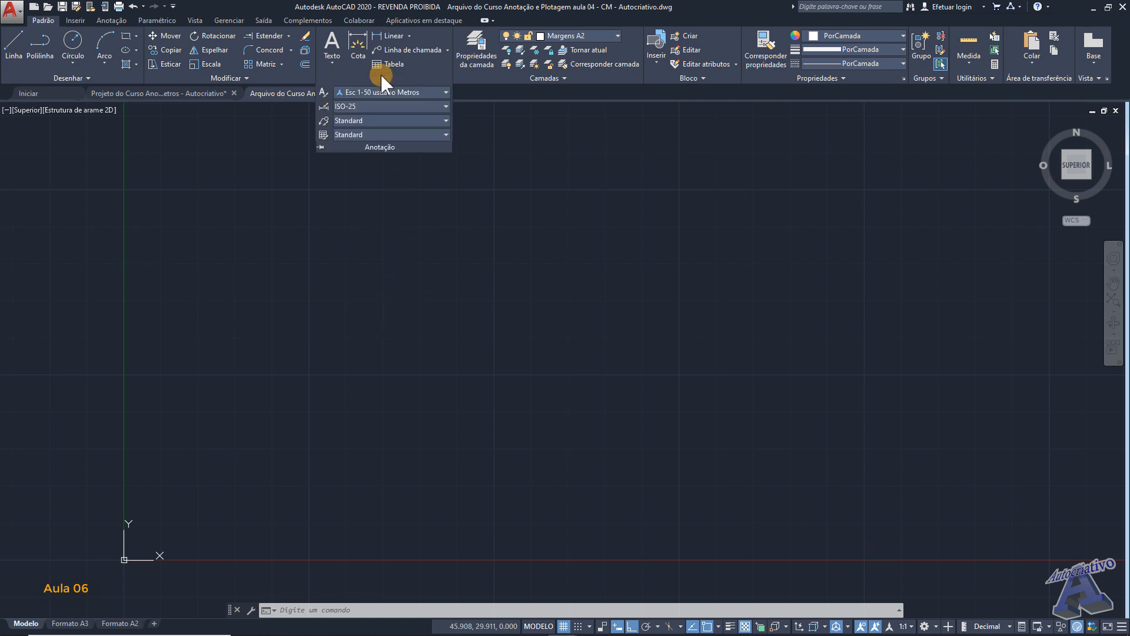
{"action": "left_click", "coordinate": [322, 93]}
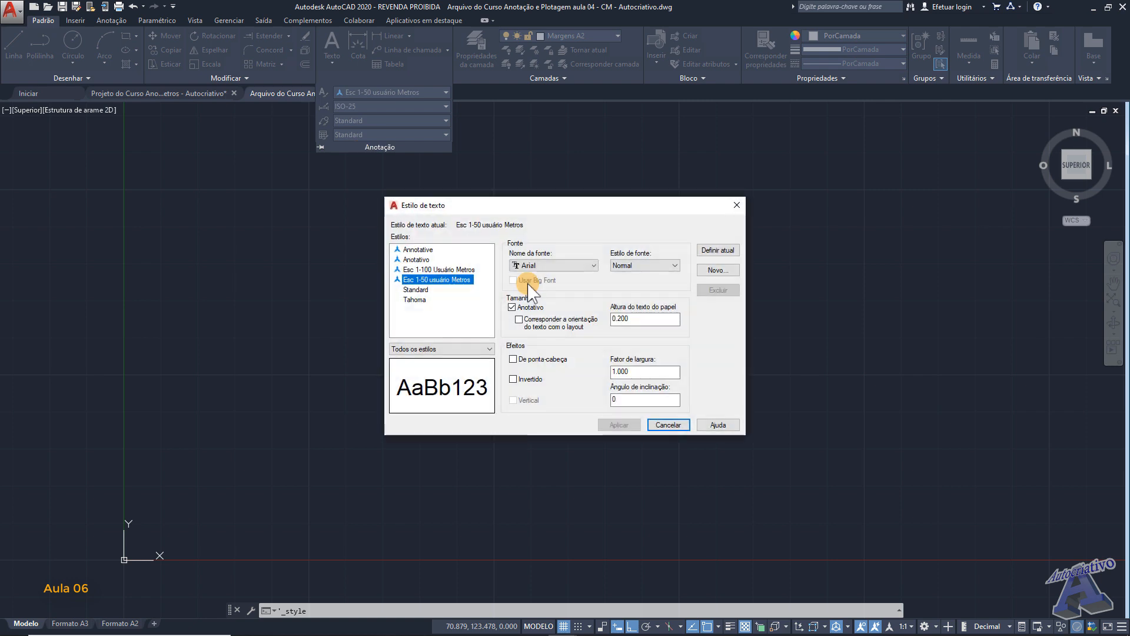
{"action": "left_click_drag", "start_coordinate": [550, 213], "coordinate": [598, 227]}
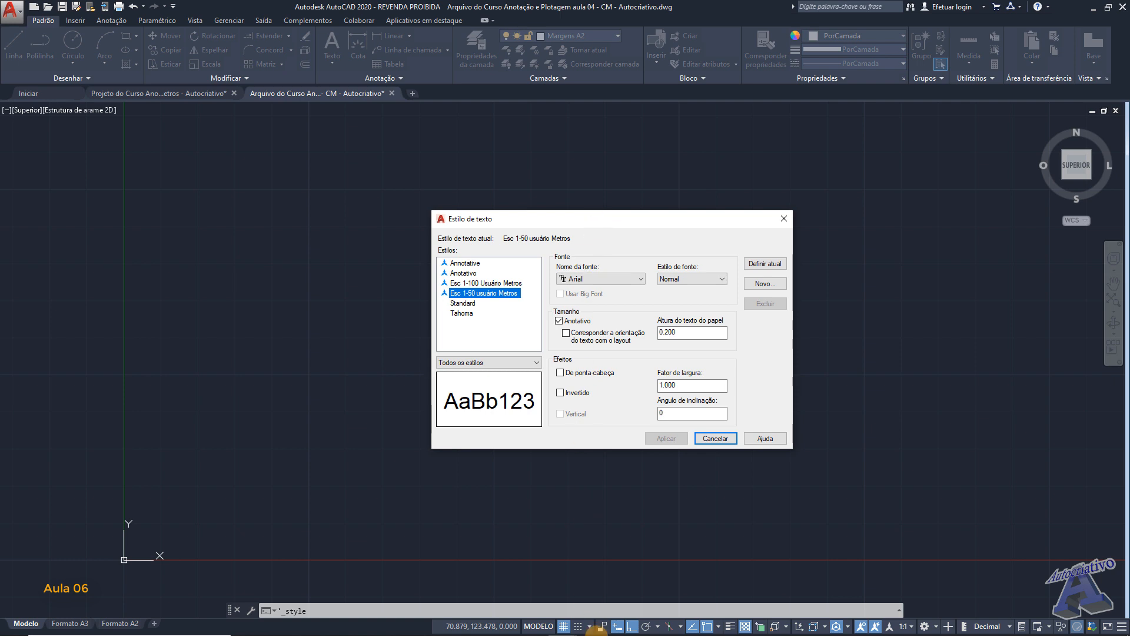
- Switch to the font size table in Excel and examine the 1:100 heights for titles, subtitles, notes and room text
{"action": "mouse_move", "coordinate": [596, 634]}
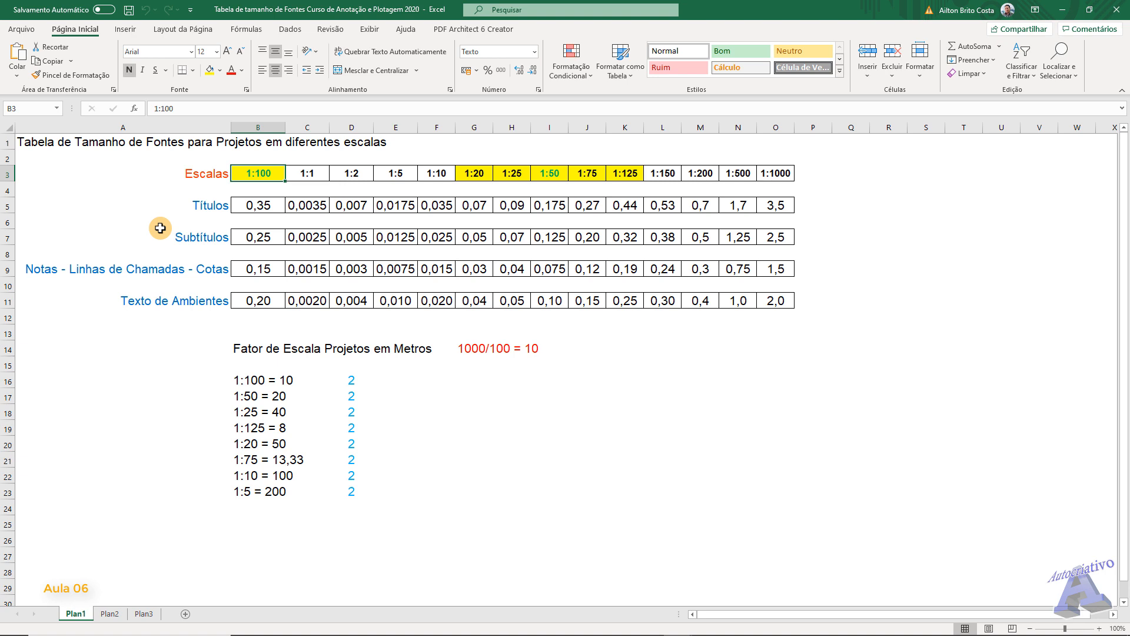
{"action": "left_click", "coordinate": [248, 205]}
{"action": "left_click", "coordinate": [268, 236]}
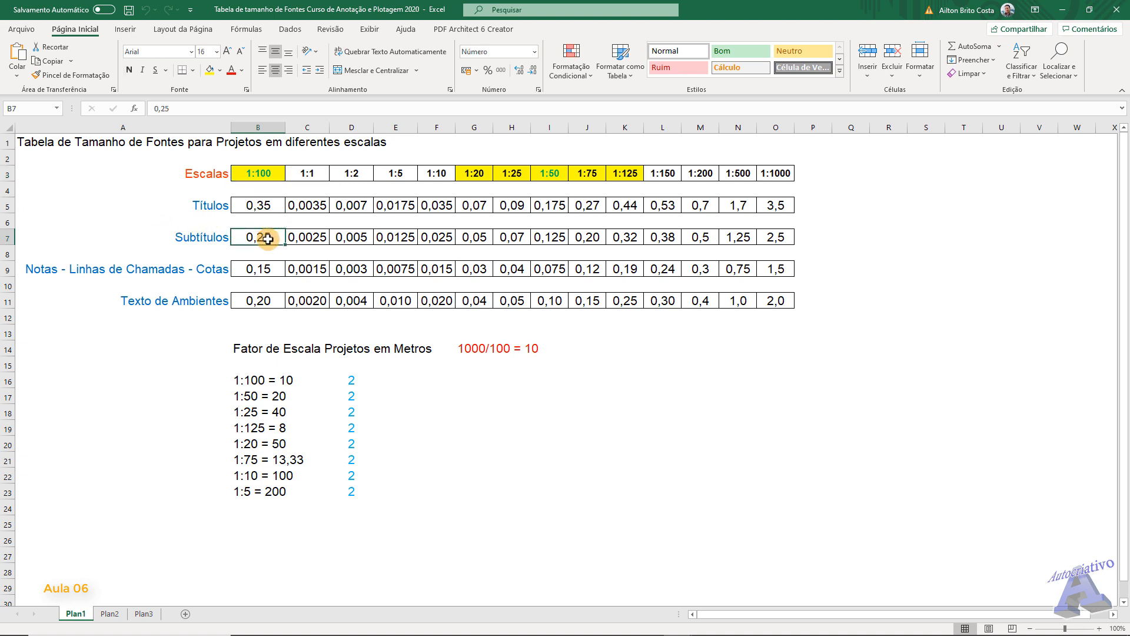
{"action": "left_click", "coordinate": [265, 269]}
{"action": "left_click", "coordinate": [264, 302]}
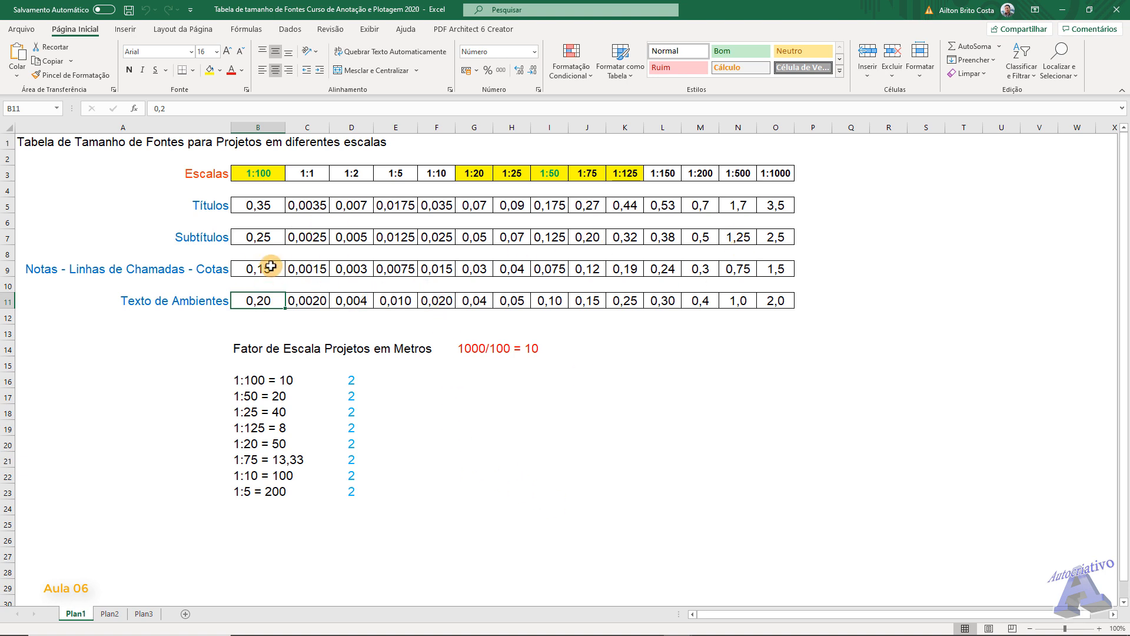
{"action": "left_click", "coordinate": [267, 203]}
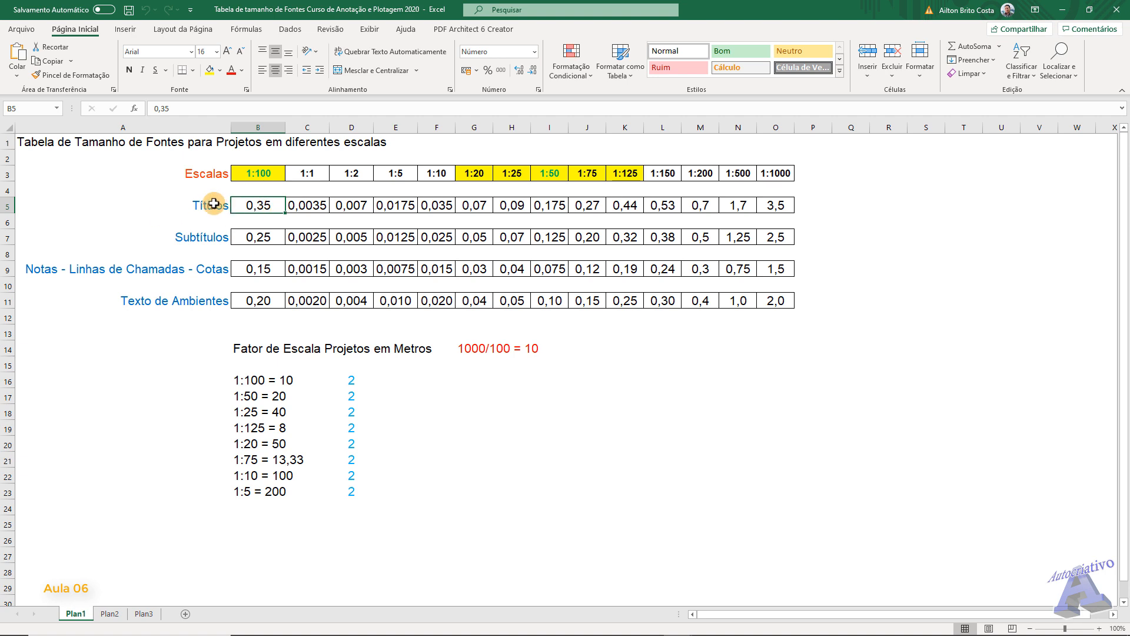
- Insert two blank rows between the Títulos and Subtítulos rows
{"action": "right_click", "coordinate": [10, 223]}
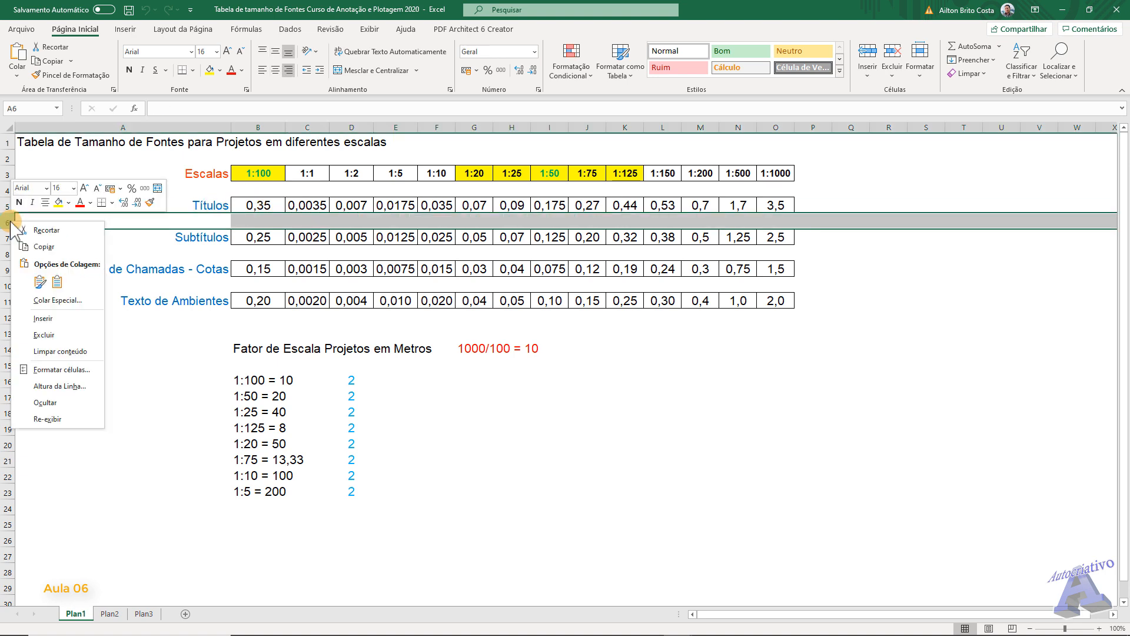
{"action": "left_click", "coordinate": [43, 318]}
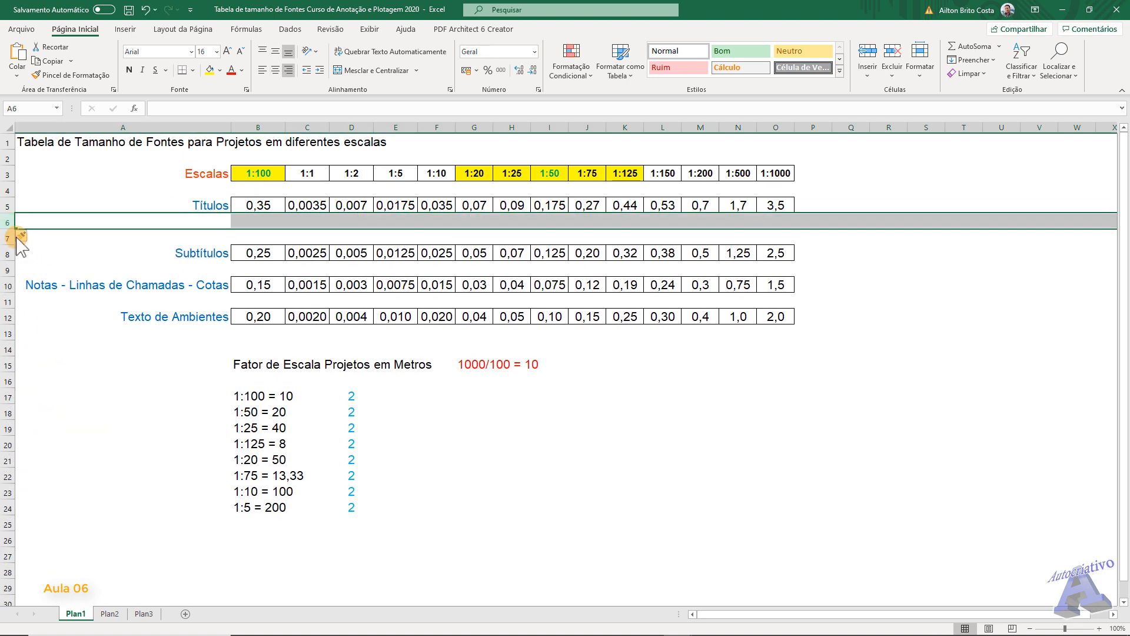
{"action": "right_click", "coordinate": [9, 224]}
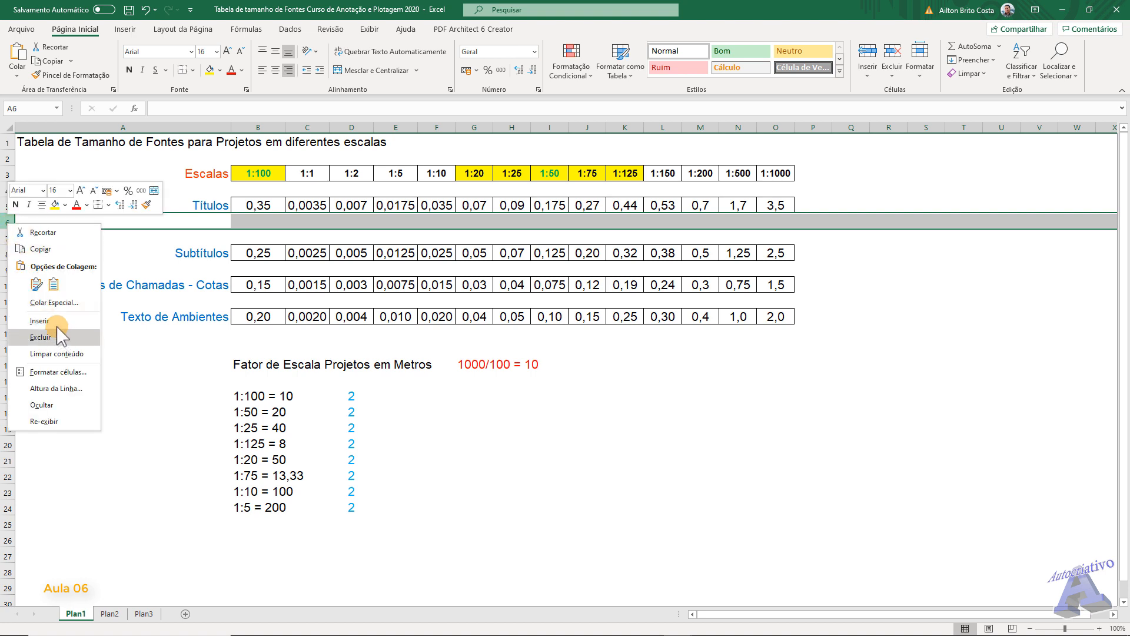
{"action": "left_click", "coordinate": [36, 320]}
- Fill cells B7:O7 with light blue, set their font colour to white, and select cell B7
{"action": "left_click", "coordinate": [270, 236]}
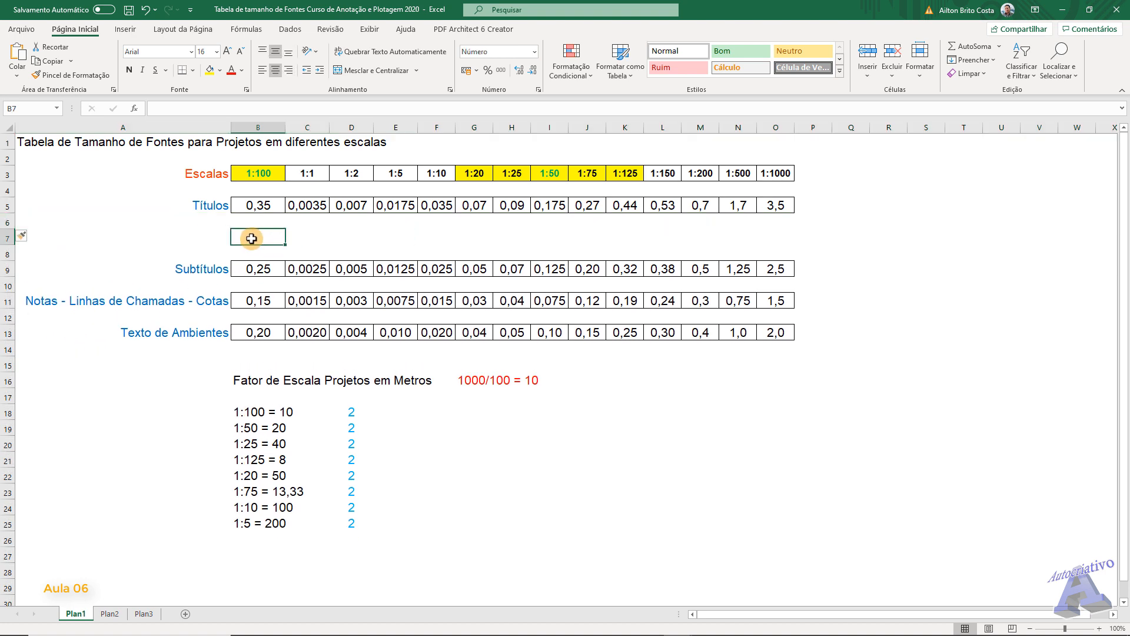
{"action": "left_click_drag", "start_coordinate": [269, 237], "coordinate": [782, 235]}
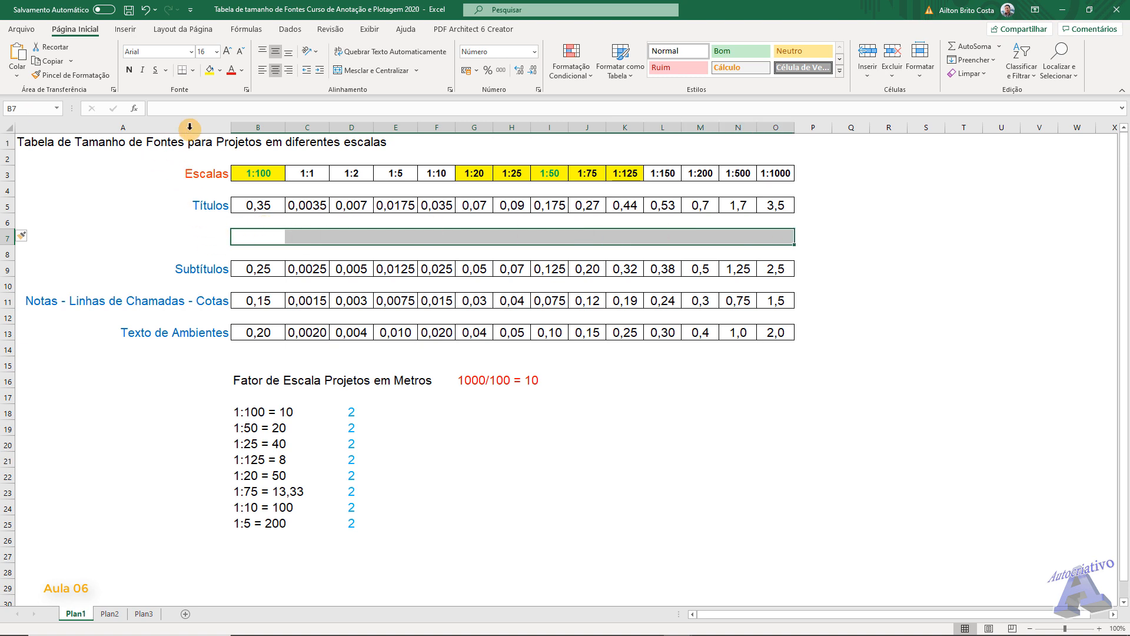
{"action": "left_click", "coordinate": [220, 70]}
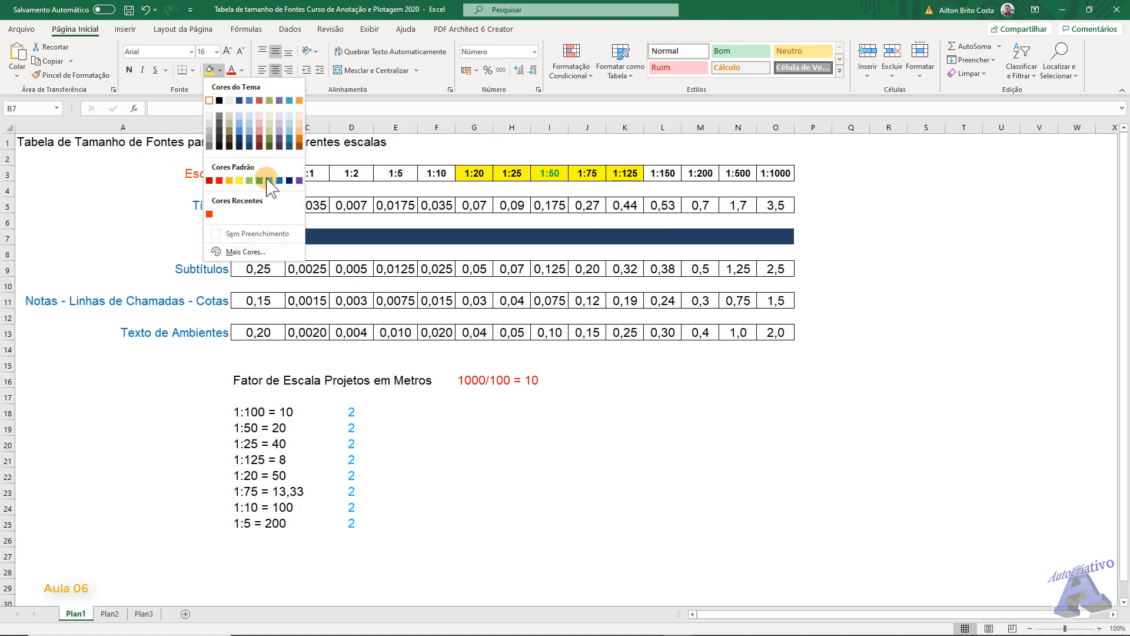
{"action": "left_click", "coordinate": [279, 180]}
{"action": "left_click", "coordinate": [241, 71]}
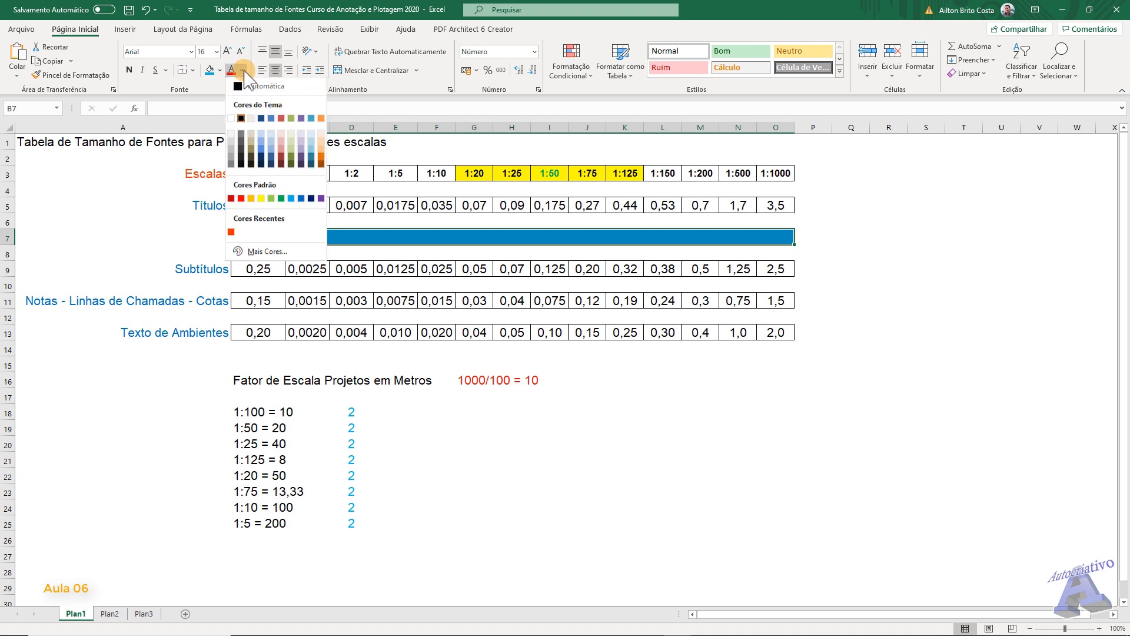
{"action": "left_click", "coordinate": [233, 120]}
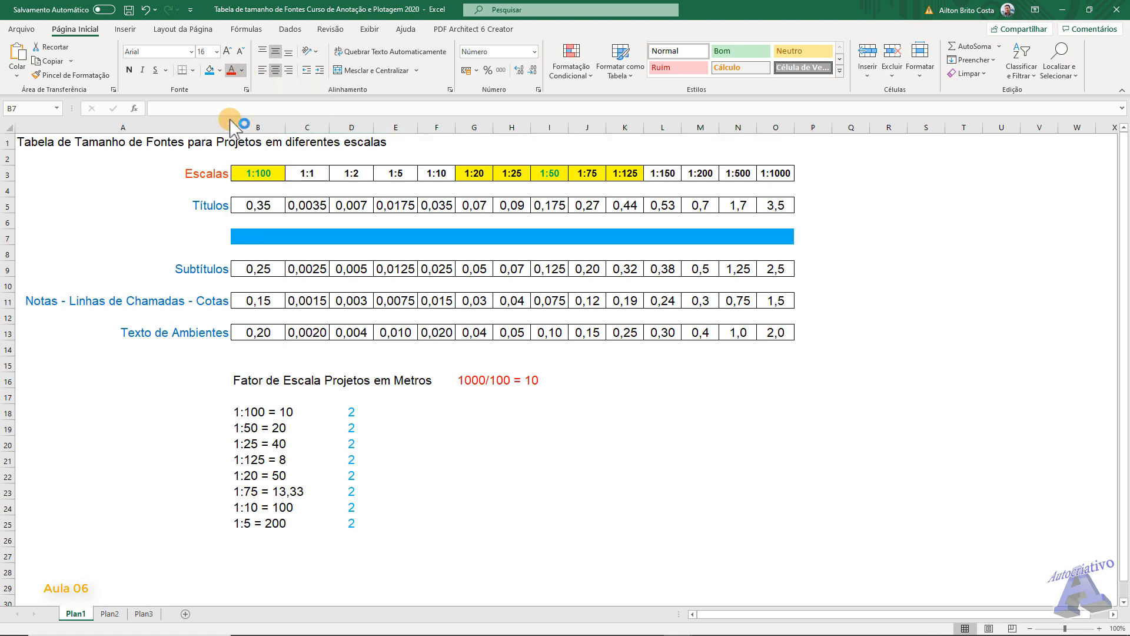
{"action": "left_click", "coordinate": [156, 232]}
{"action": "left_click", "coordinate": [255, 237]}
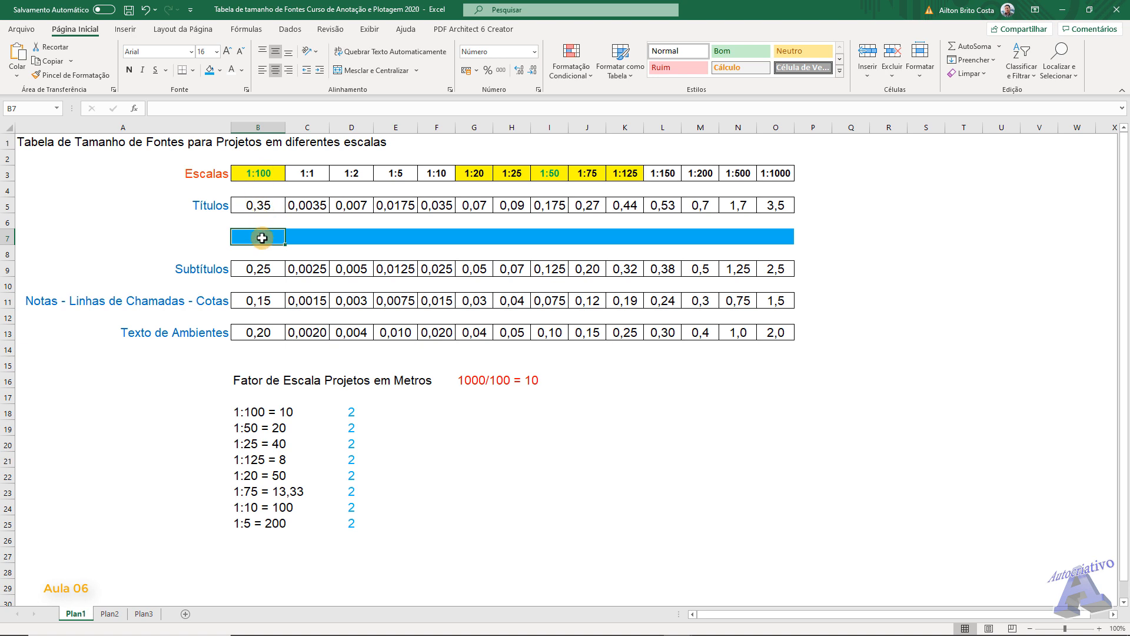
- Copy the Títulos label from cell A5 into A7
{"action": "left_click", "coordinate": [214, 204]}
{"action": "key", "text": "ctrl+c"}
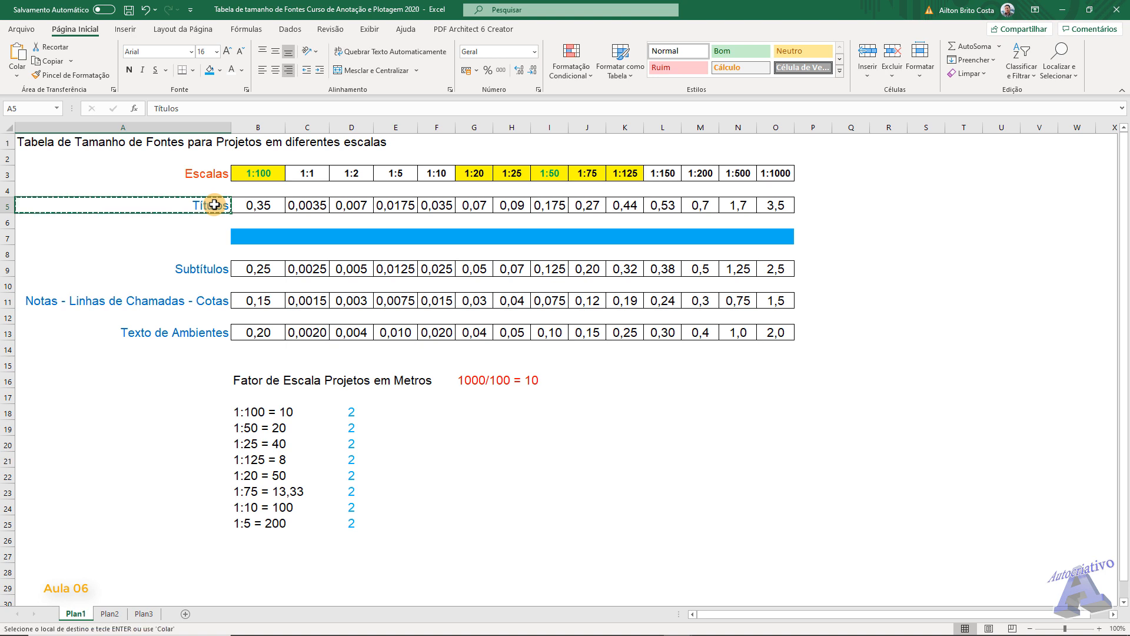
{"action": "left_click", "coordinate": [211, 234]}
{"action": "key", "text": "ctrl+v"}
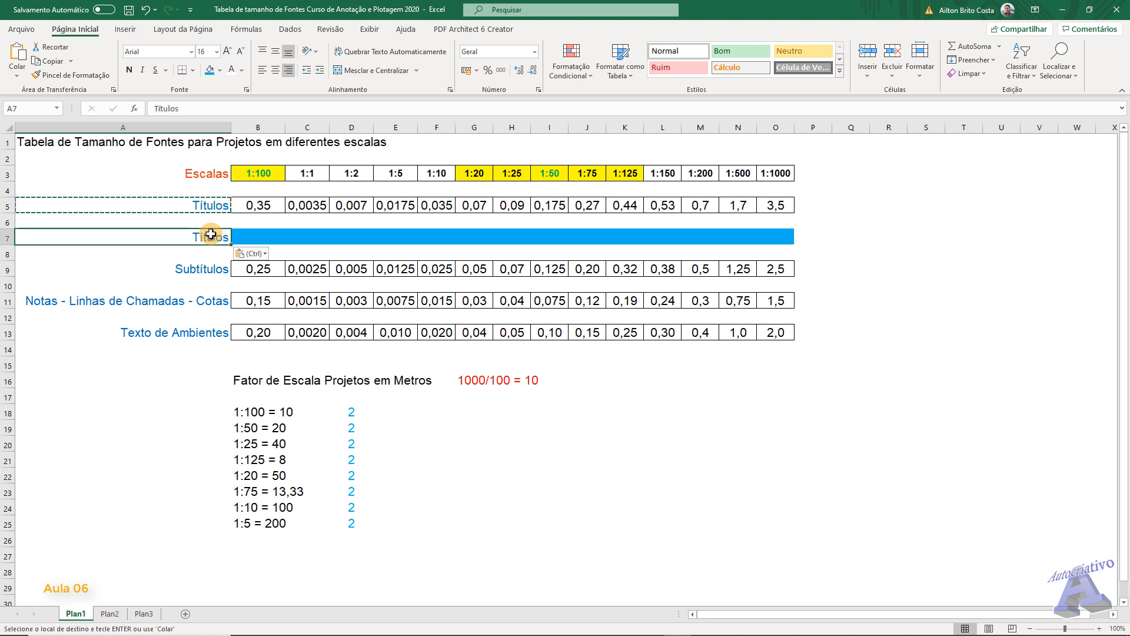
- Enter the formula =B5*100 in cell B7 to convert the 1:100 title height to centimetres
{"action": "left_click", "coordinate": [265, 235]}
{"action": "key", "text": "Escape"}
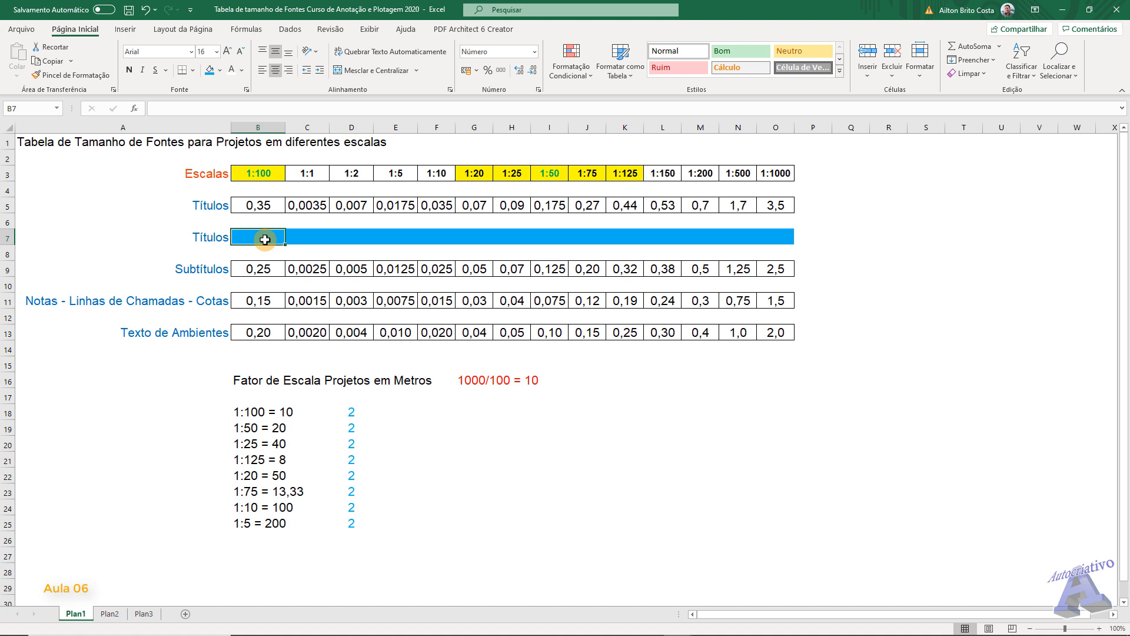
{"action": "left_click", "coordinate": [155, 108]}
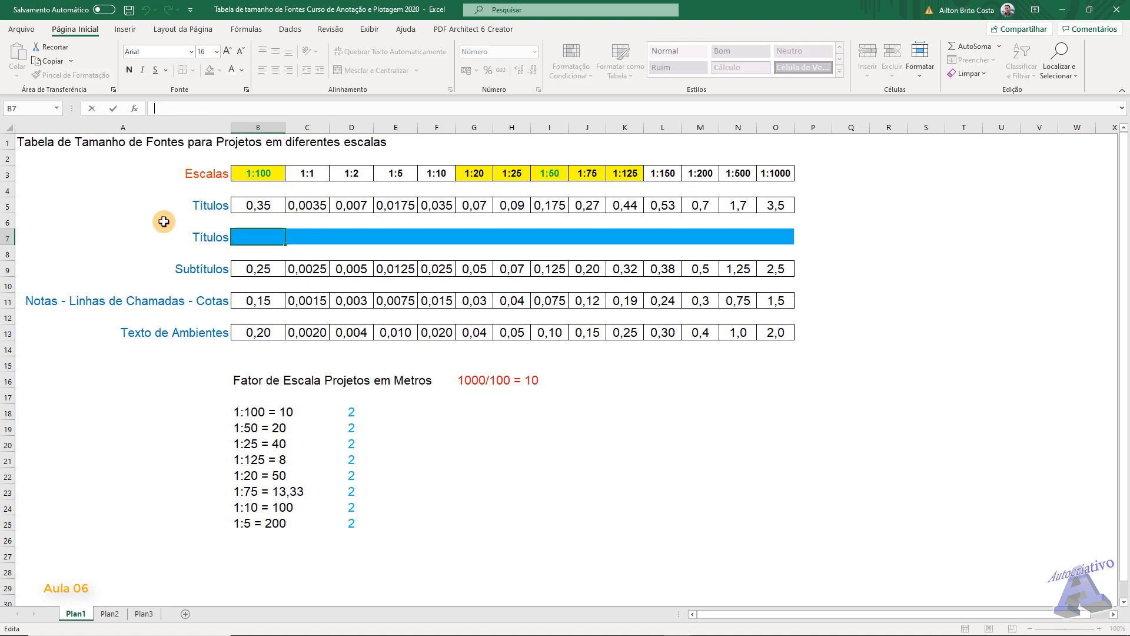
{"action": "type", "text": "="}
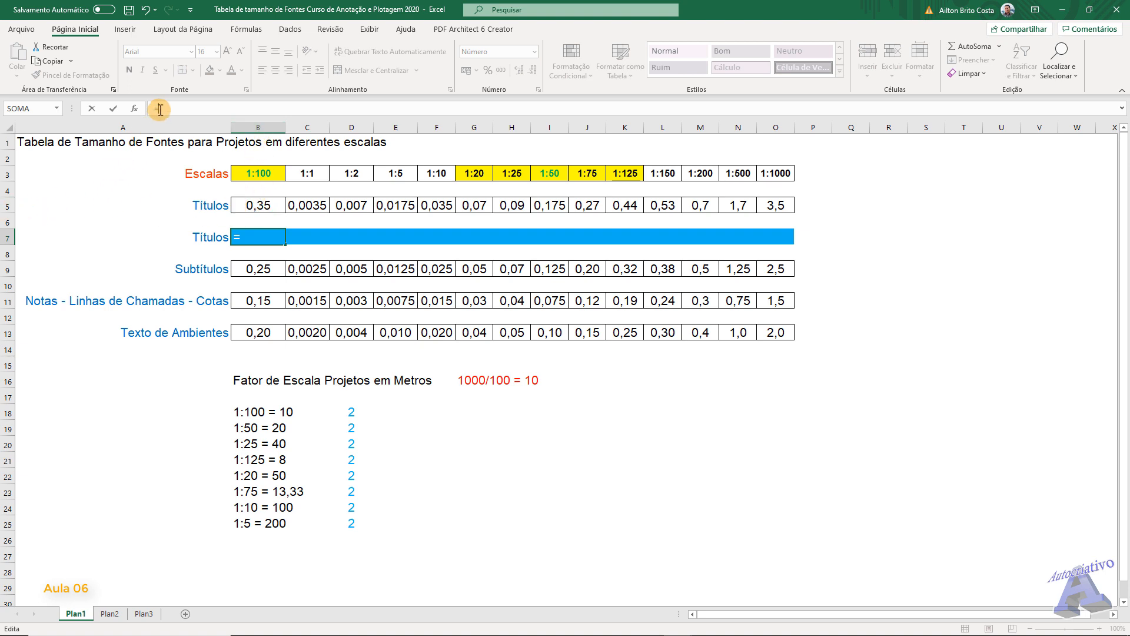
{"action": "type", "text": "b5*100"}
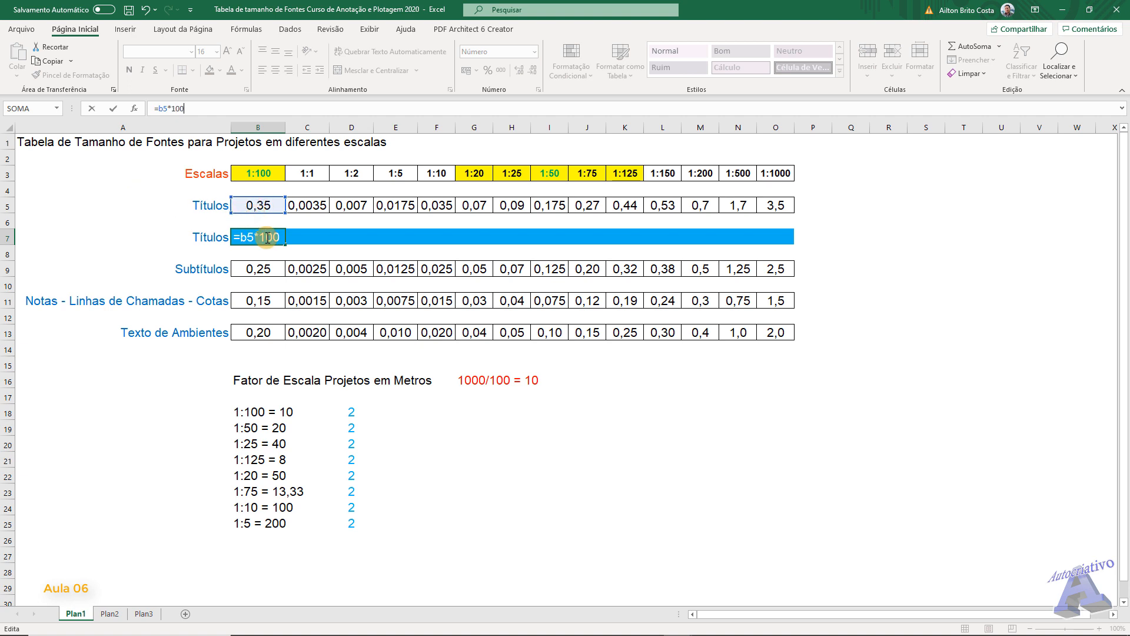
{"action": "key", "text": "ctrl+Return"}
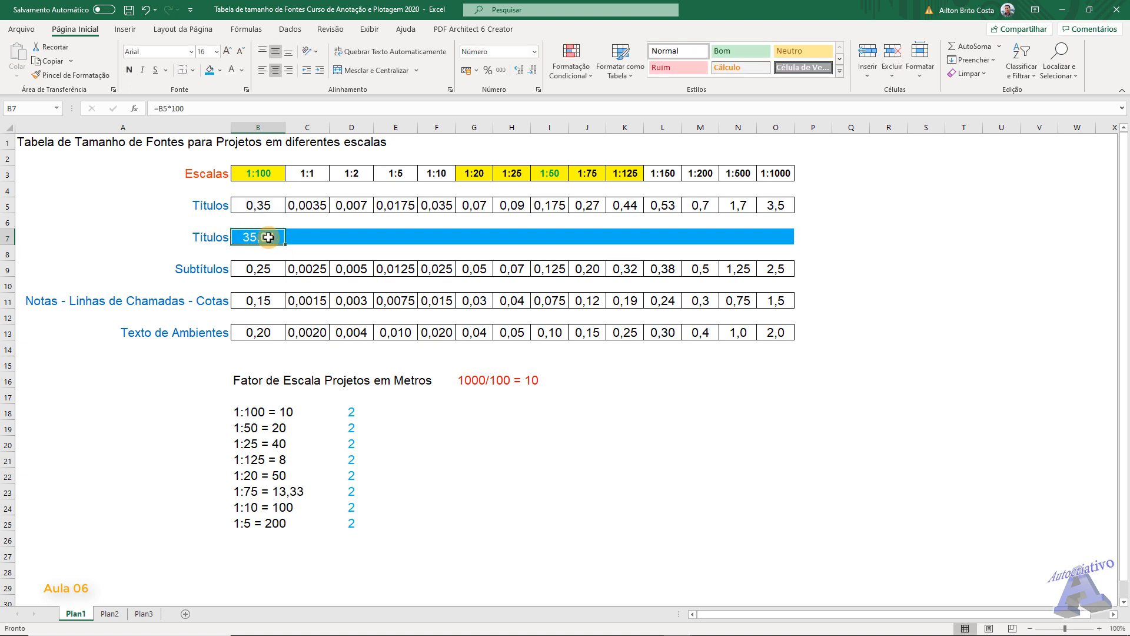
- Change the label in cell A7 to "Títulos CM"
{"action": "left_click", "coordinate": [206, 238]}
{"action": "left_click", "coordinate": [187, 109]}
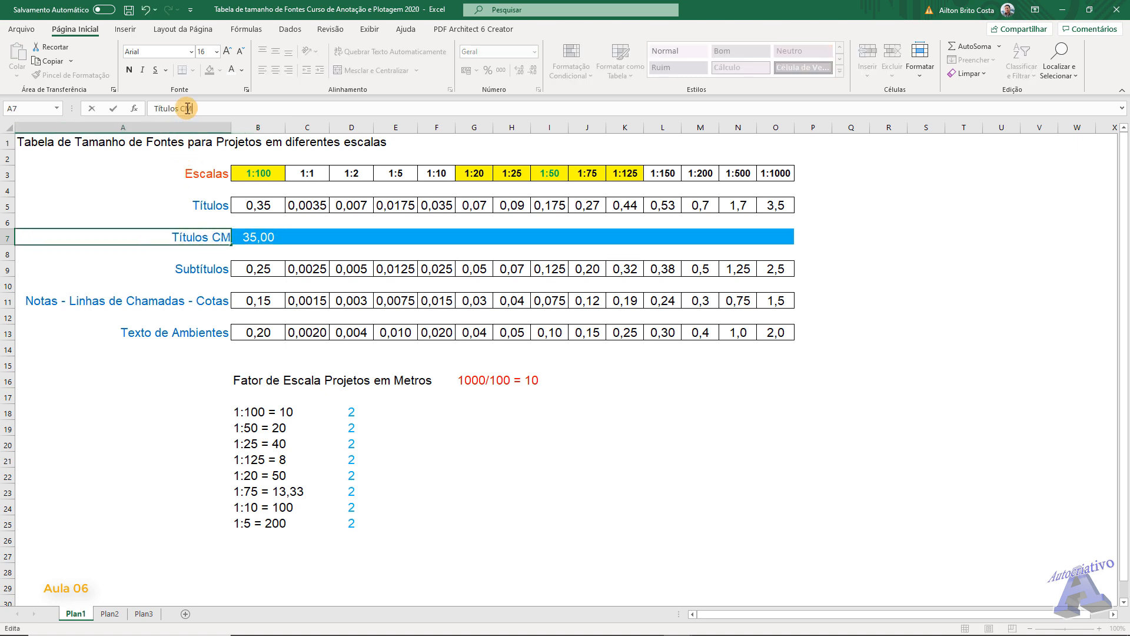
{"action": "left_click", "coordinate": [160, 476]}
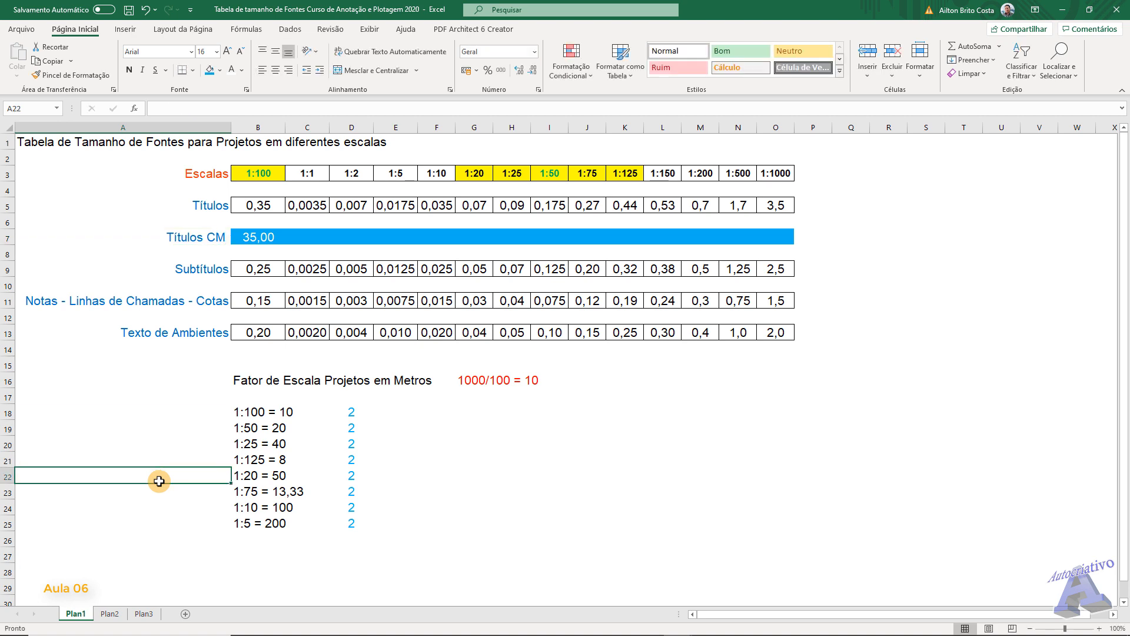
- Fill the B7 formula across to O7 and fit the widths of columns N and O to their contents
{"action": "left_click", "coordinate": [256, 238]}
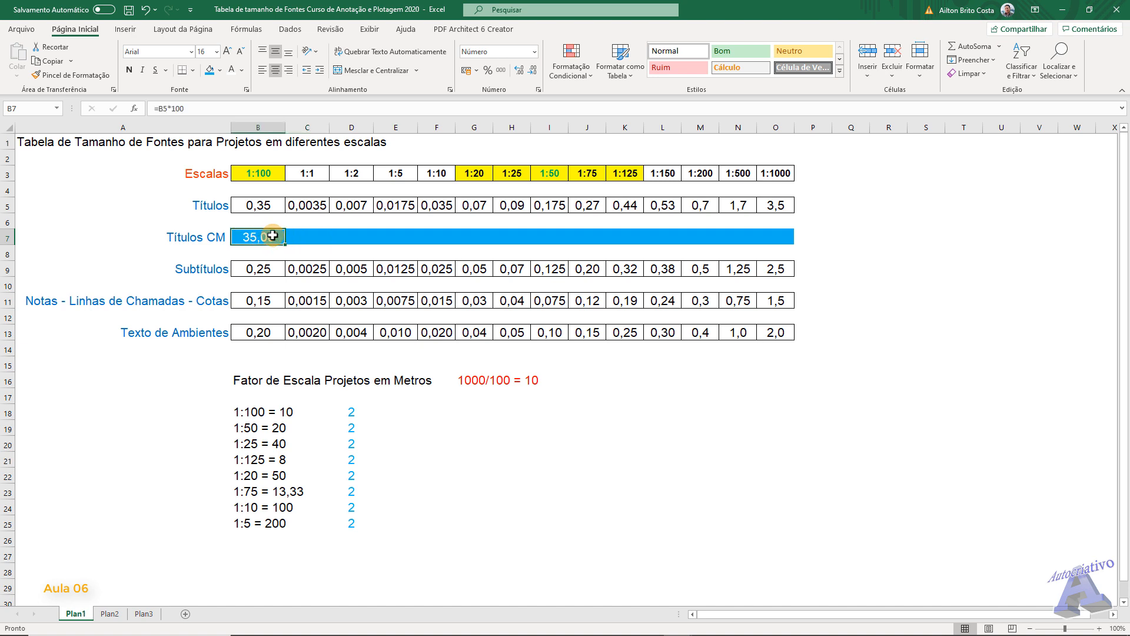
{"action": "left_click_drag", "start_coordinate": [285, 244], "coordinate": [795, 233]}
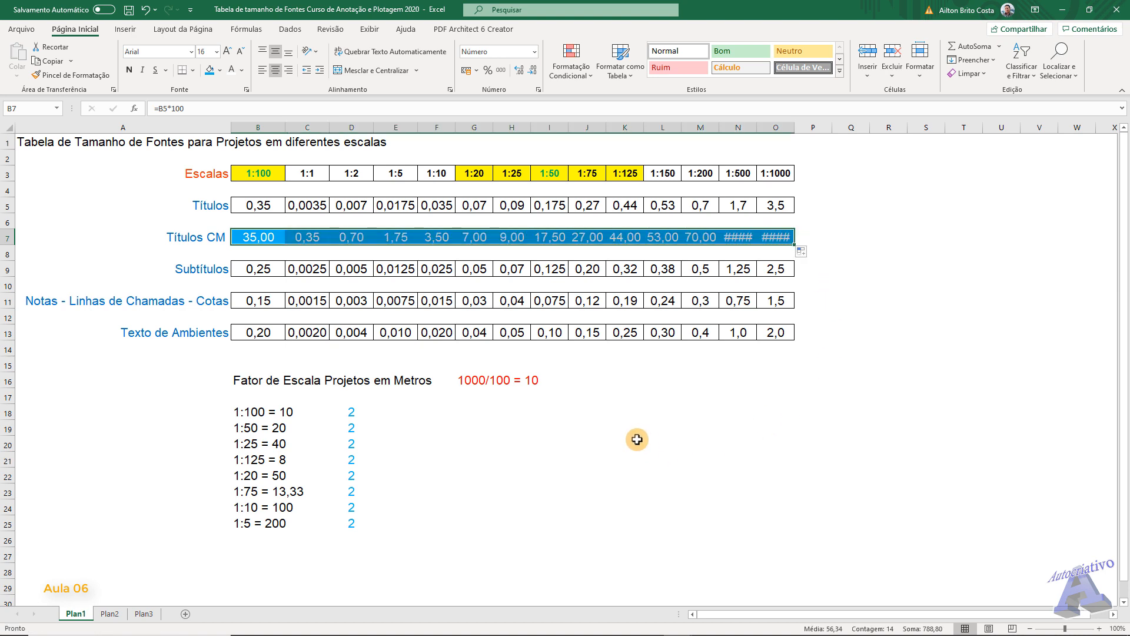
{"action": "left_click", "coordinate": [641, 442]}
{"action": "left_click_drag", "start_coordinate": [716, 125], "coordinate": [715, 125]}
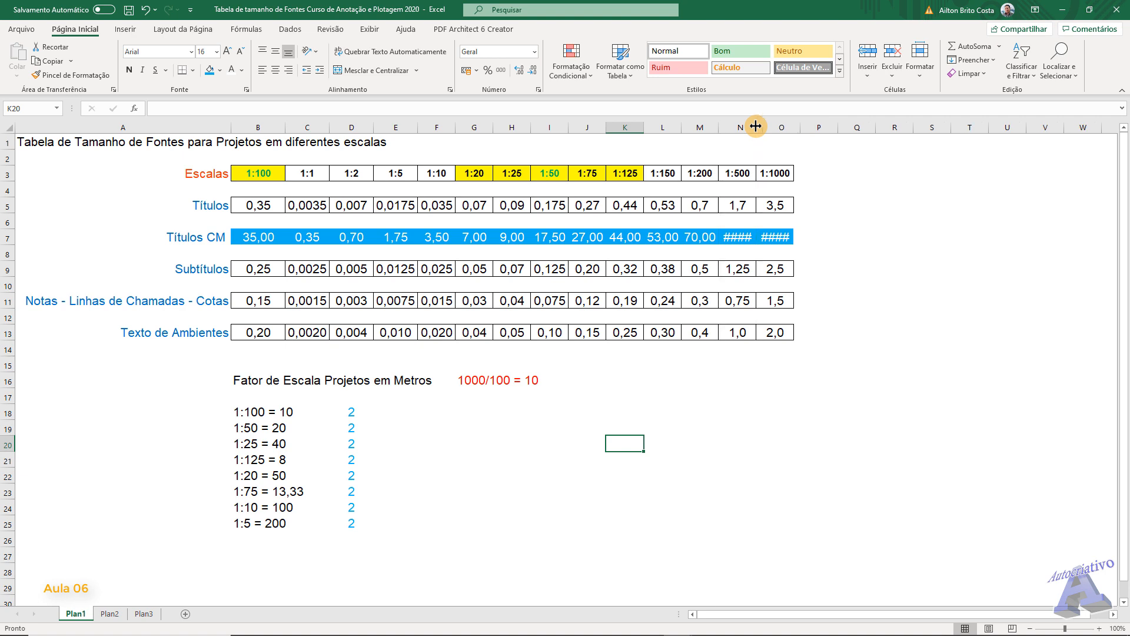
{"action": "double_click", "coordinate": [756, 126]}
{"action": "double_click", "coordinate": [800, 125]}
{"action": "left_click", "coordinate": [730, 444]}
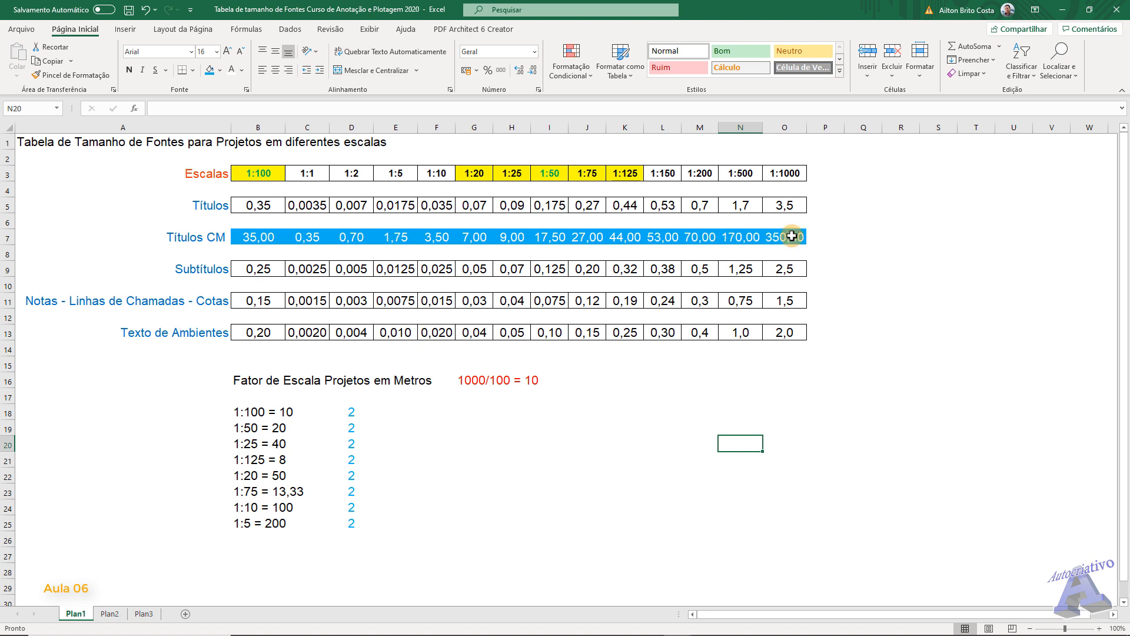
- Insert two blank rows between the Subtítulos row and the Notas - Linhas de Chamadas - Cotas row
{"action": "right_click", "coordinate": [3, 286]}
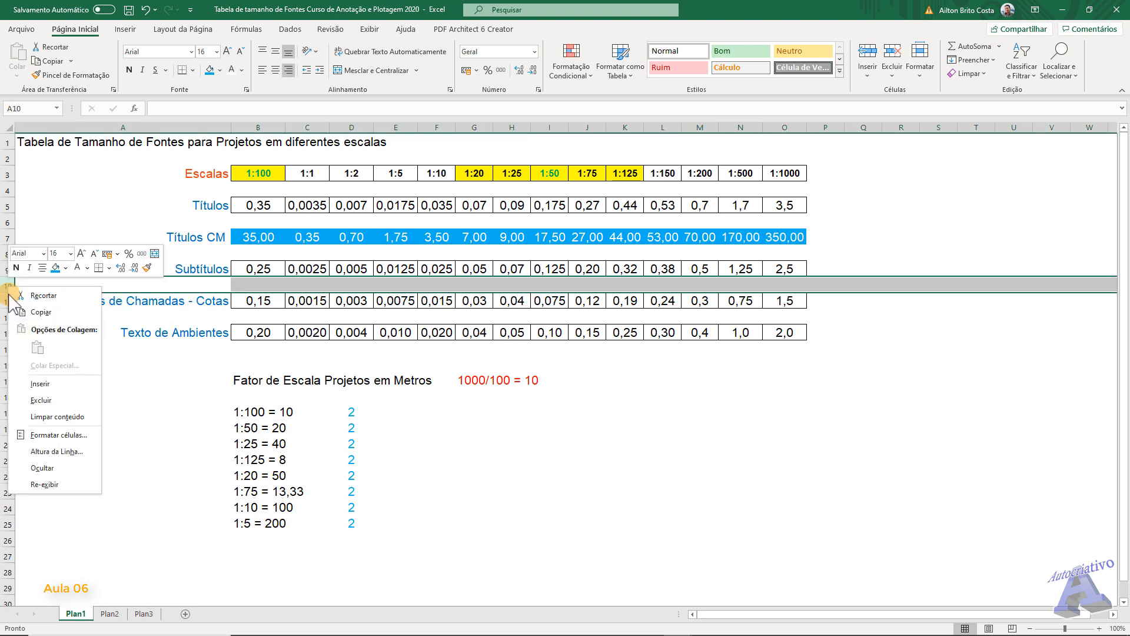
{"action": "left_click", "coordinate": [51, 386]}
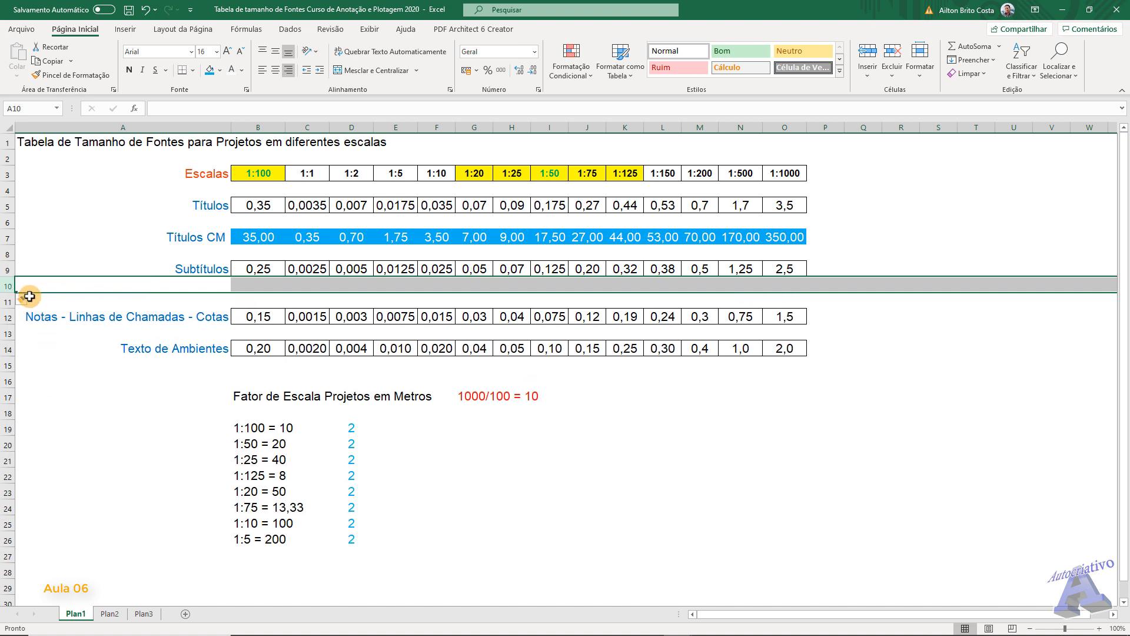
{"action": "right_click", "coordinate": [3, 284]}
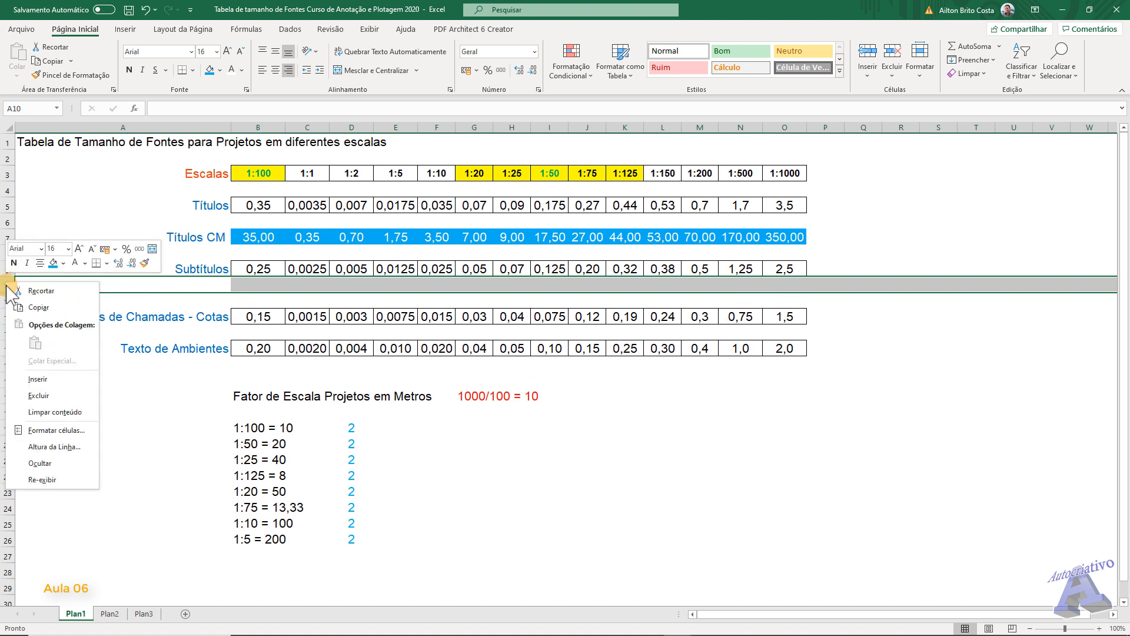
{"action": "left_click", "coordinate": [51, 386]}
- Enter the formula =B9*100 in cell B11 to convert the 1:100 subtitle height to centimetres
{"action": "left_click", "coordinate": [259, 301]}
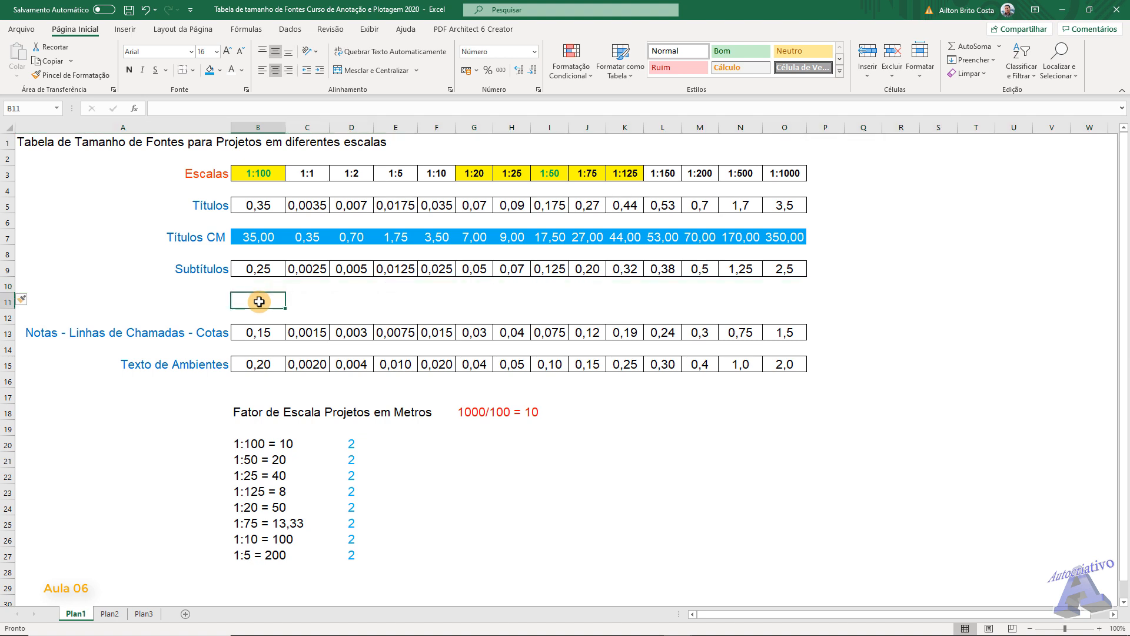
{"action": "left_click", "coordinate": [257, 268]}
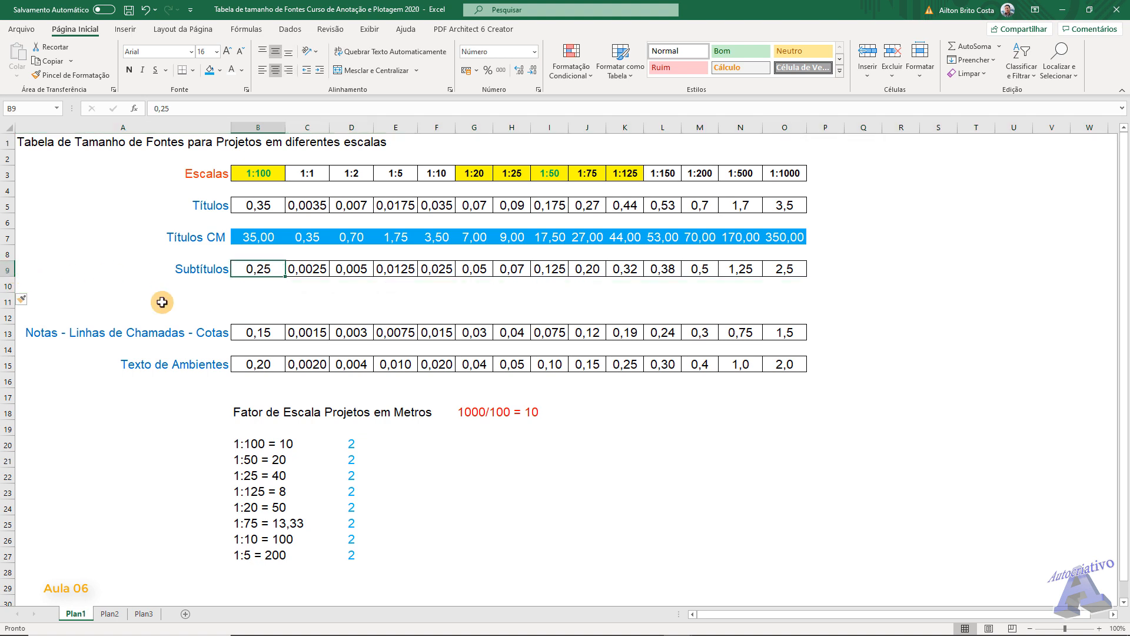
{"action": "left_click", "coordinate": [246, 302]}
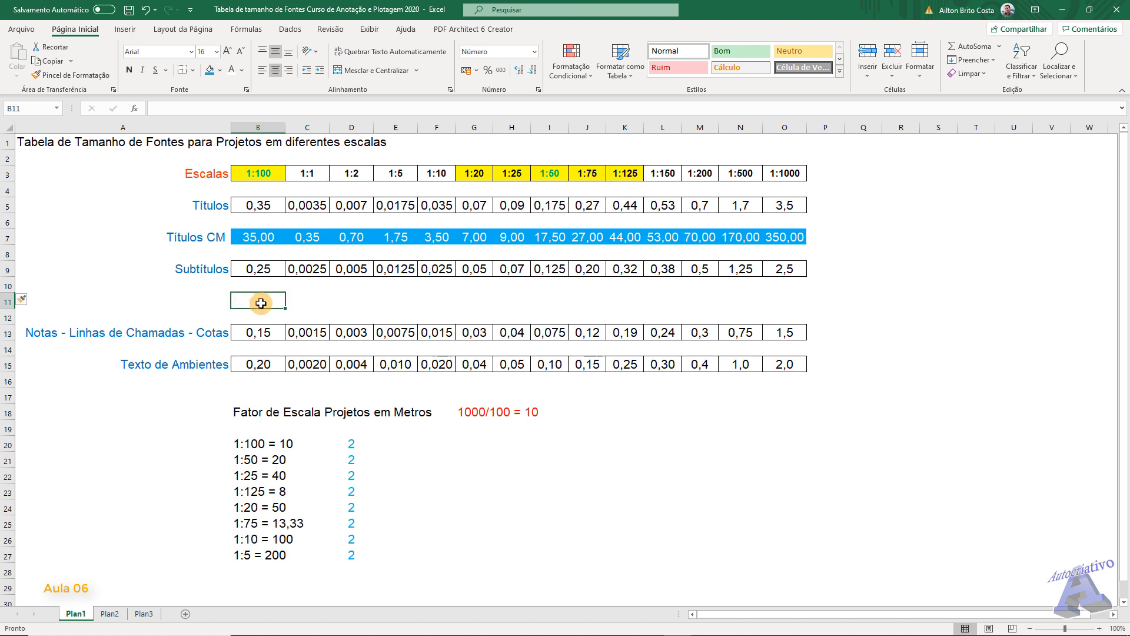
{"action": "left_click", "coordinate": [159, 108]}
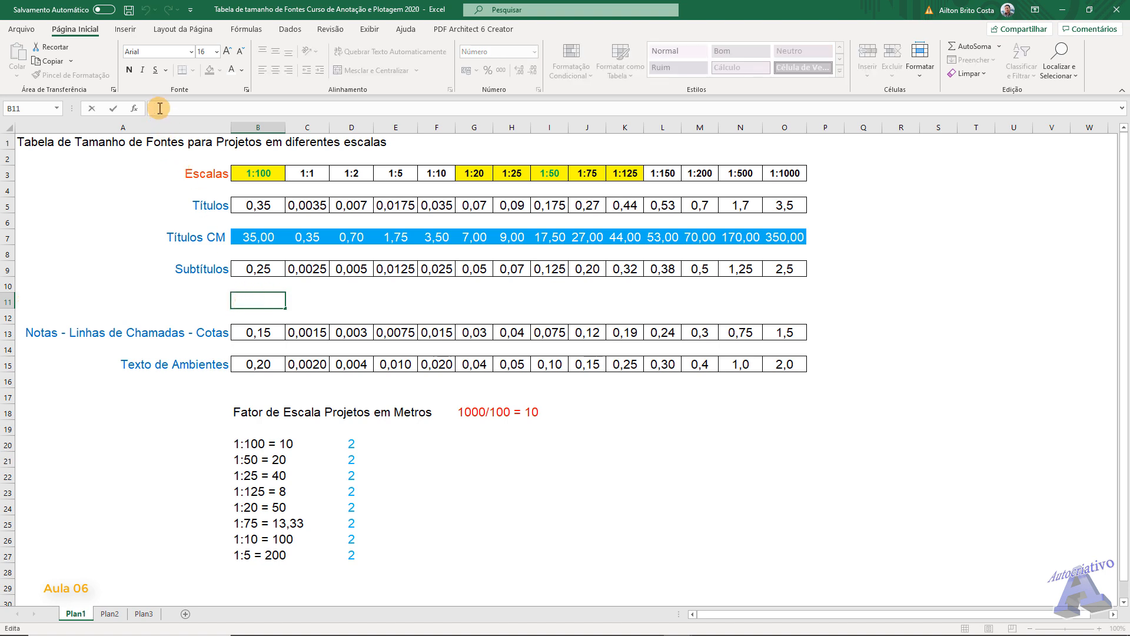
{"action": "type", "text": "=b9*100"}
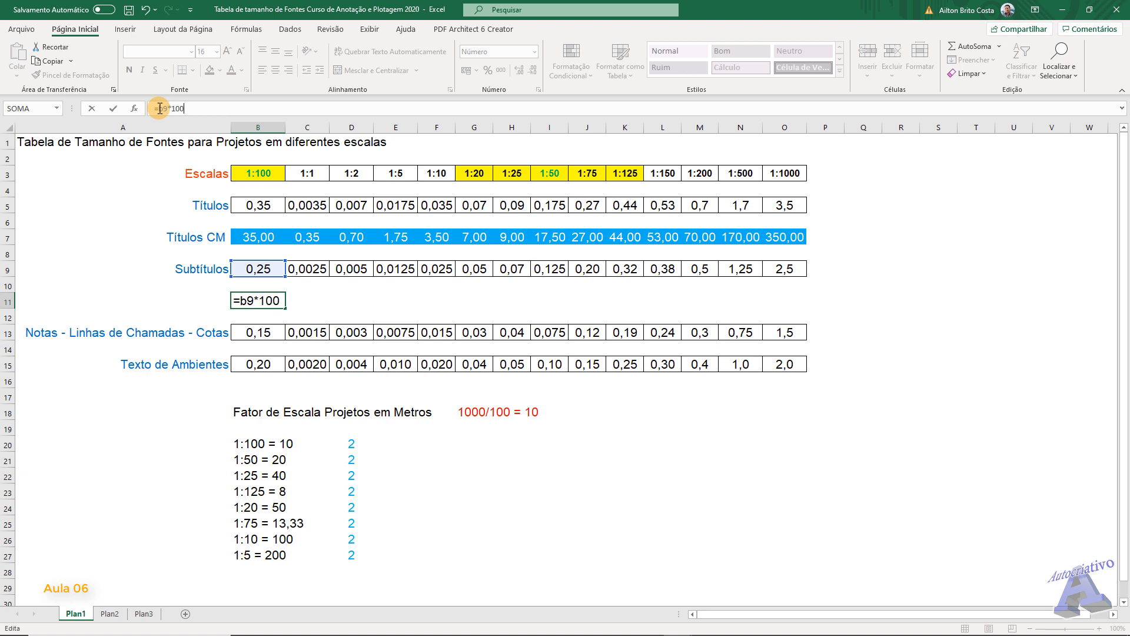
{"action": "key", "text": "Return"}
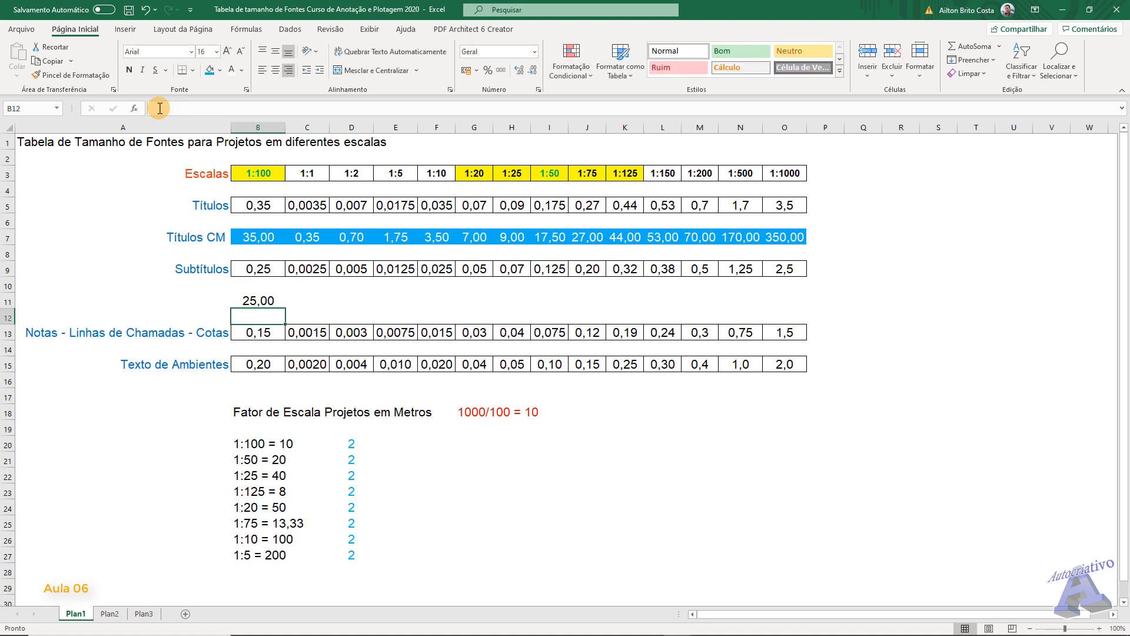
- Apply the formatting of B7 to B11 and fill the B11 formula across to O11
{"action": "left_click", "coordinate": [260, 302]}
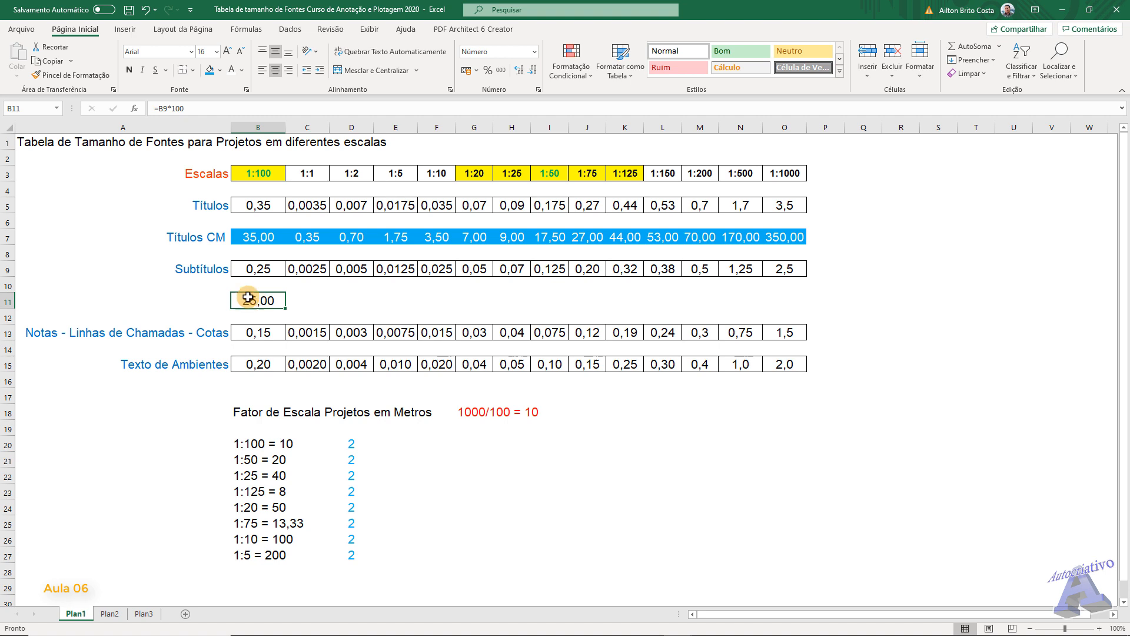
{"action": "left_click", "coordinate": [260, 236]}
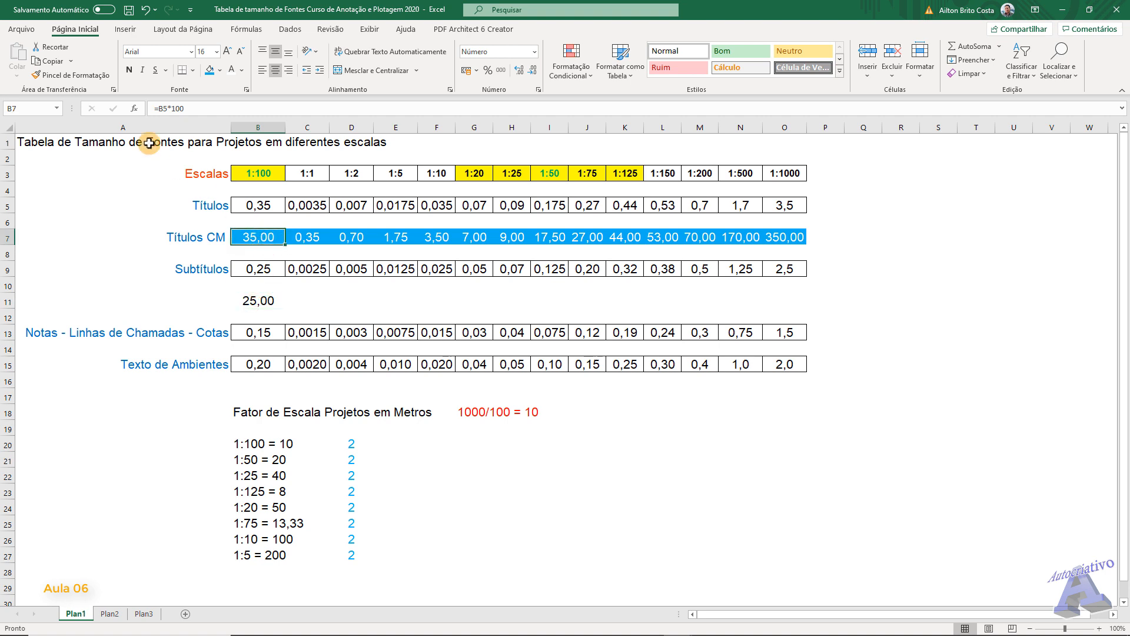
{"action": "left_click", "coordinate": [75, 75]}
{"action": "left_click", "coordinate": [262, 302]}
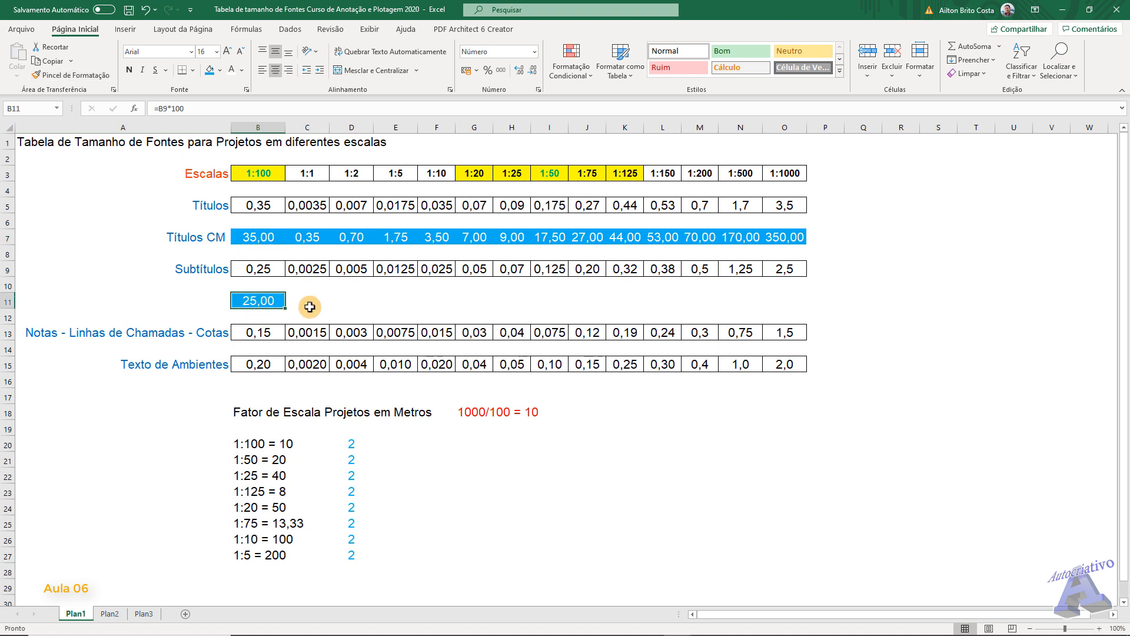
{"action": "left_click_drag", "start_coordinate": [286, 307], "coordinate": [802, 302]}
{"action": "left_click", "coordinate": [528, 496]}
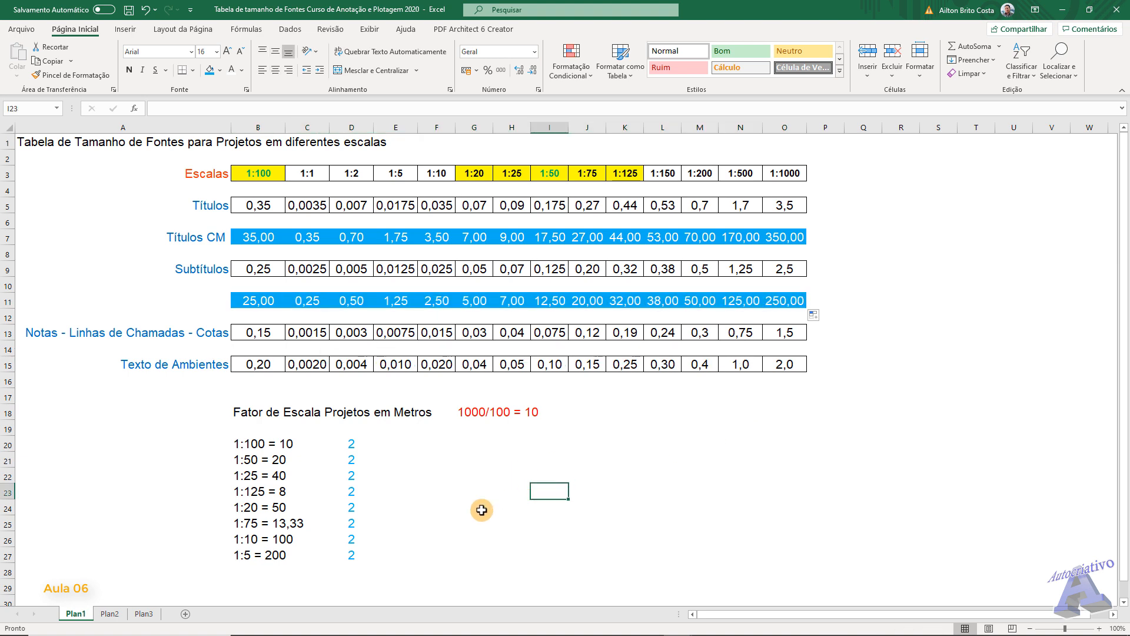
- Copy the Subtítulos label from A9 into A11 and change it to "Subtítulos CM"
{"action": "left_click", "coordinate": [208, 271]}
{"action": "key", "text": "ctrl+c"}
{"action": "left_click", "coordinate": [210, 296]}
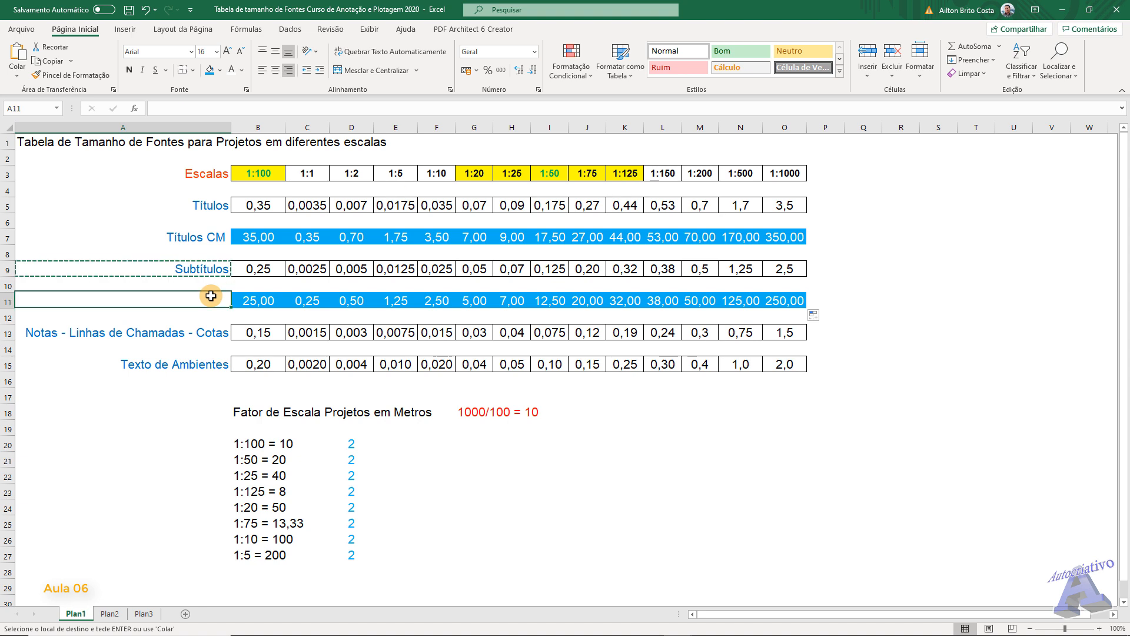
{"action": "key", "text": "ctrl+v"}
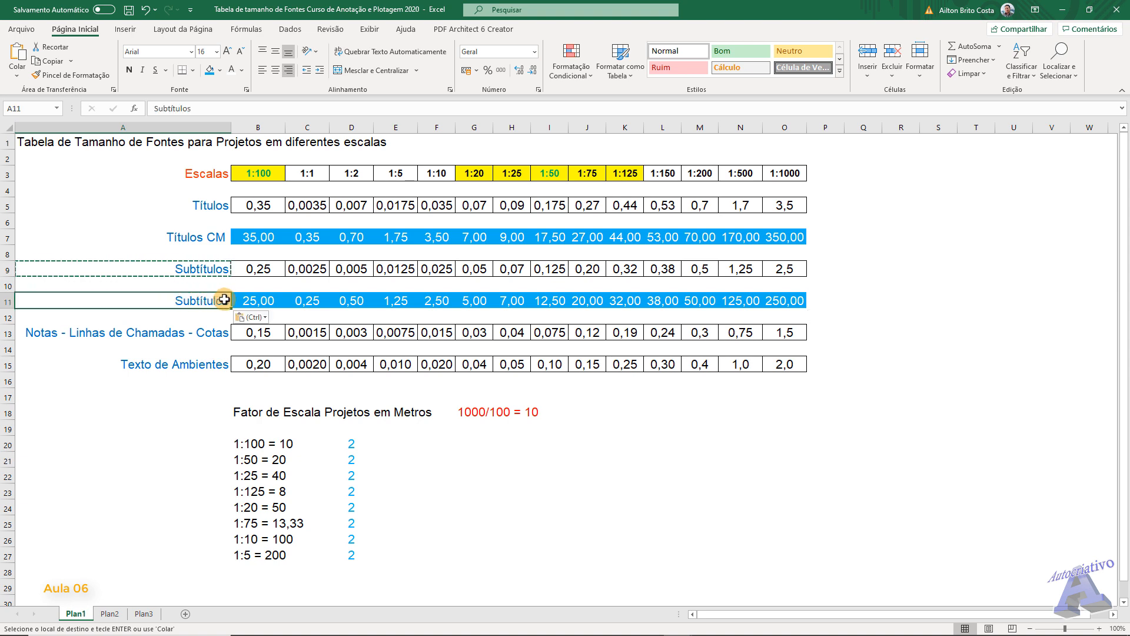
{"action": "left_click", "coordinate": [197, 109]}
{"action": "type", "text": "CM"}
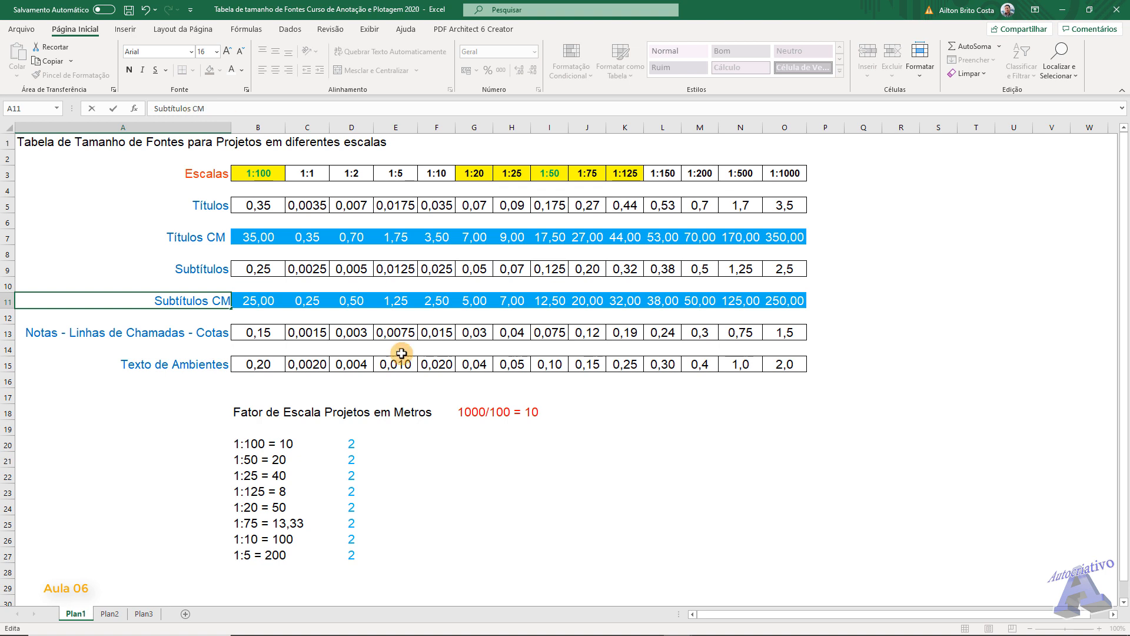
{"action": "left_click", "coordinate": [468, 488]}
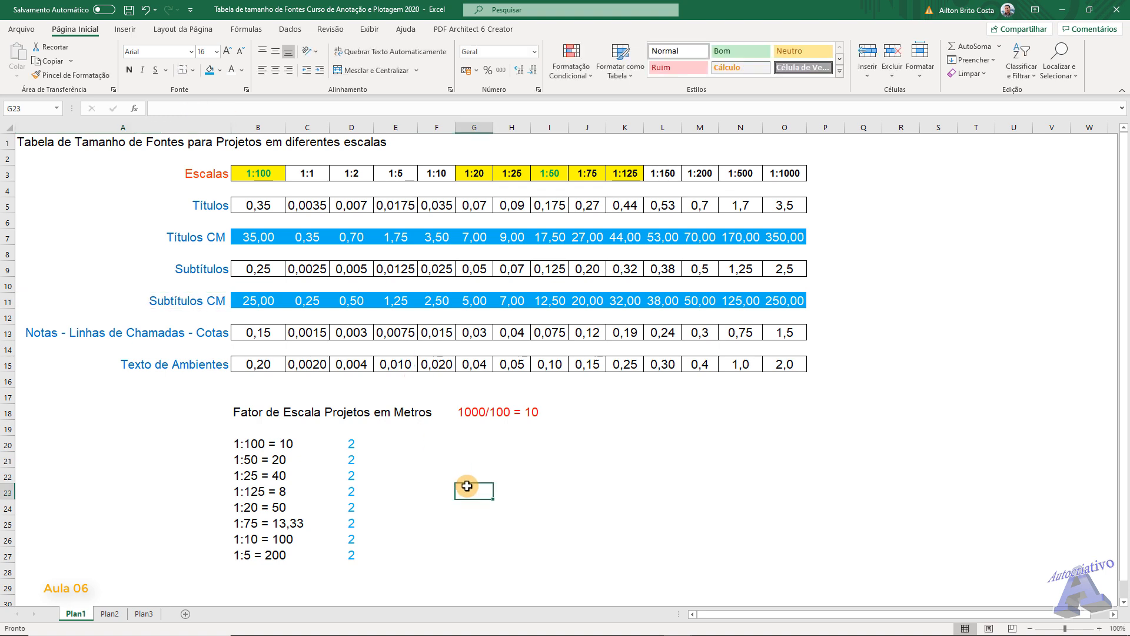
- Insert two blank rows between the Notas - Linhas de Chamadas - Cotas row and the Texto de Ambientes row
{"action": "right_click", "coordinate": [7, 349]}
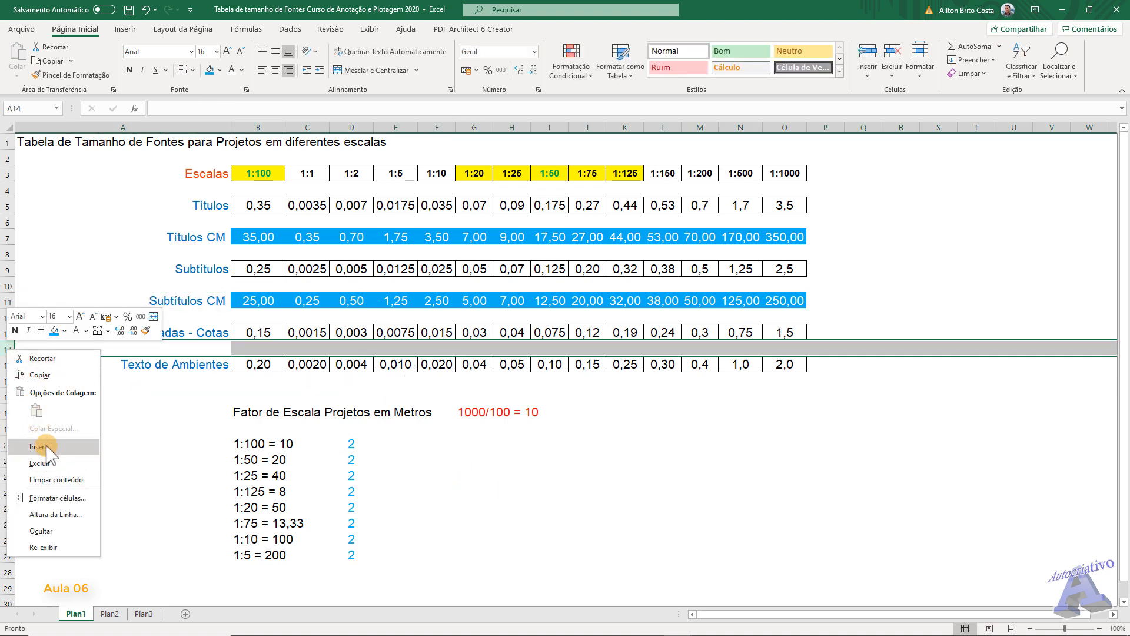
{"action": "left_click", "coordinate": [41, 446]}
{"action": "right_click", "coordinate": [5, 349]}
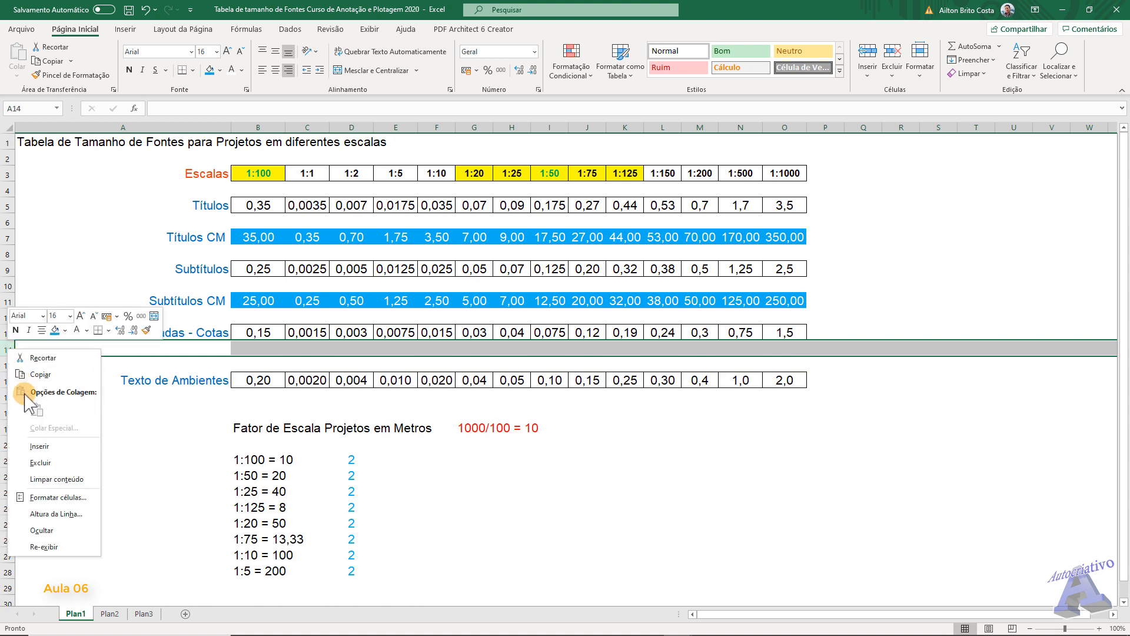
{"action": "left_click", "coordinate": [41, 447]}
{"action": "left_click", "coordinate": [511, 489]}
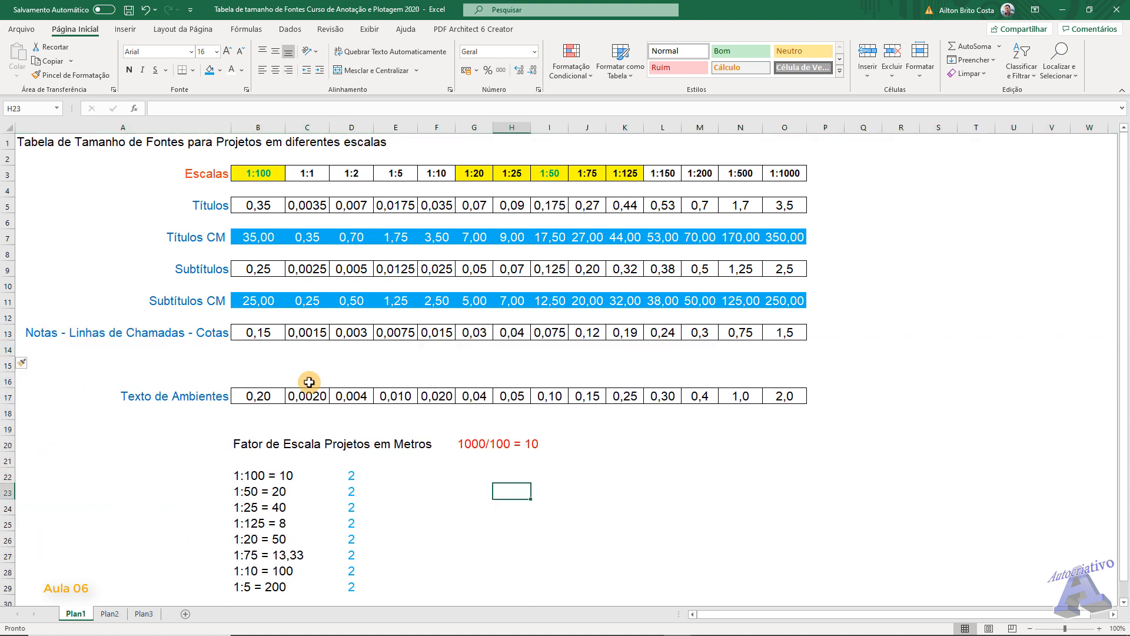
- Enter the formula =B13*100 in cell B15 to convert the 1:100 notes, leader and dimension text height to centimetres
{"action": "left_click", "coordinate": [266, 365]}
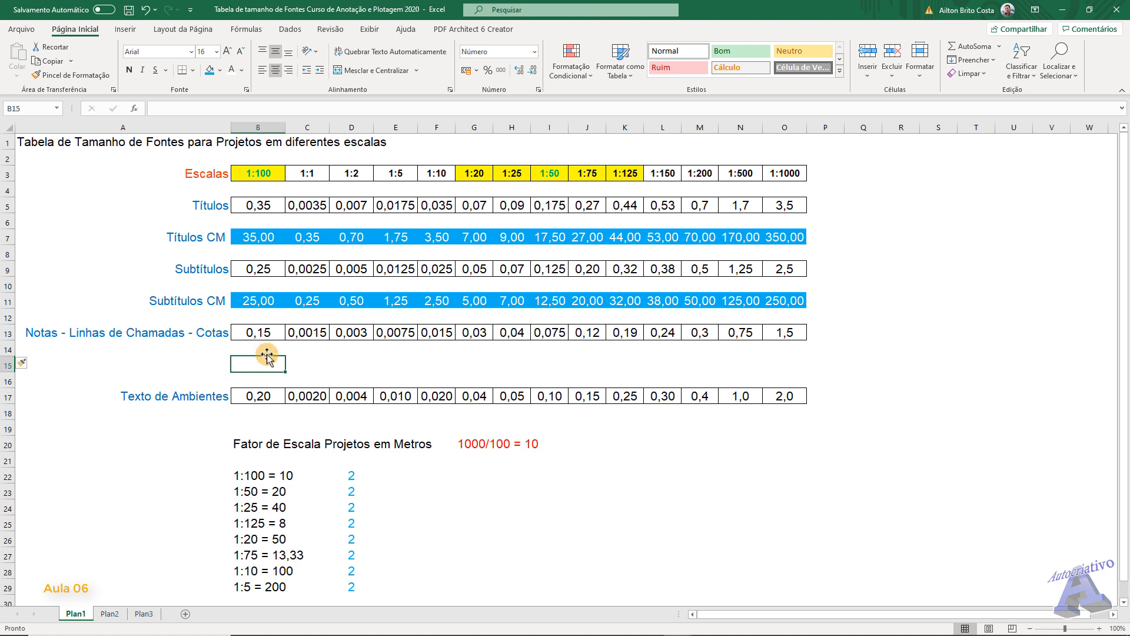
{"action": "left_click", "coordinate": [262, 334]}
{"action": "left_click", "coordinate": [266, 364]}
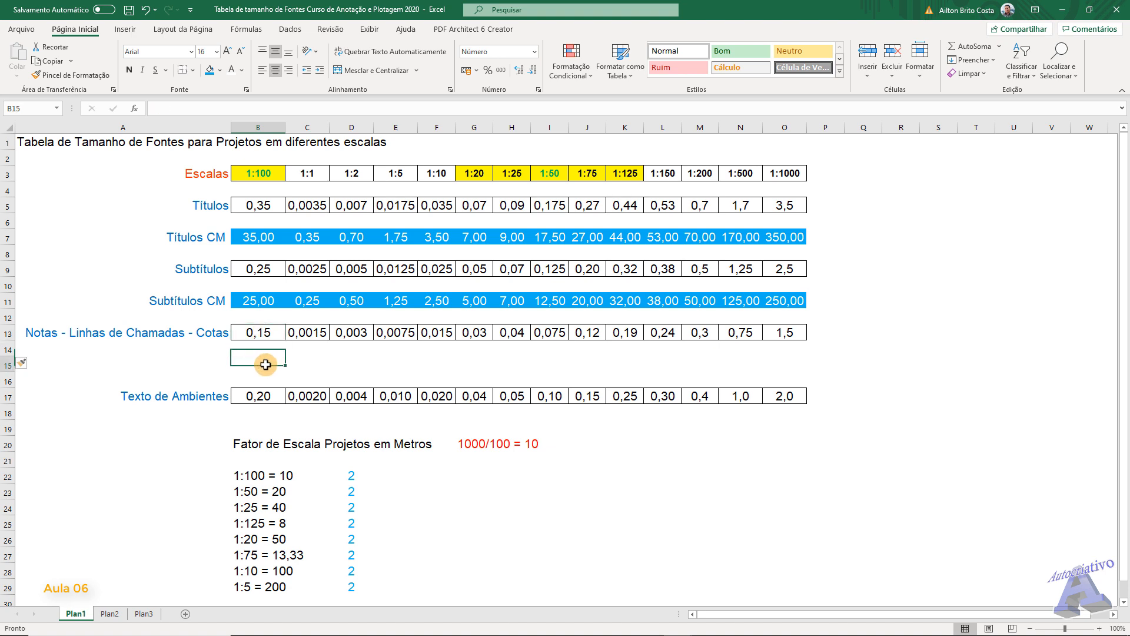
{"action": "left_click", "coordinate": [159, 106]}
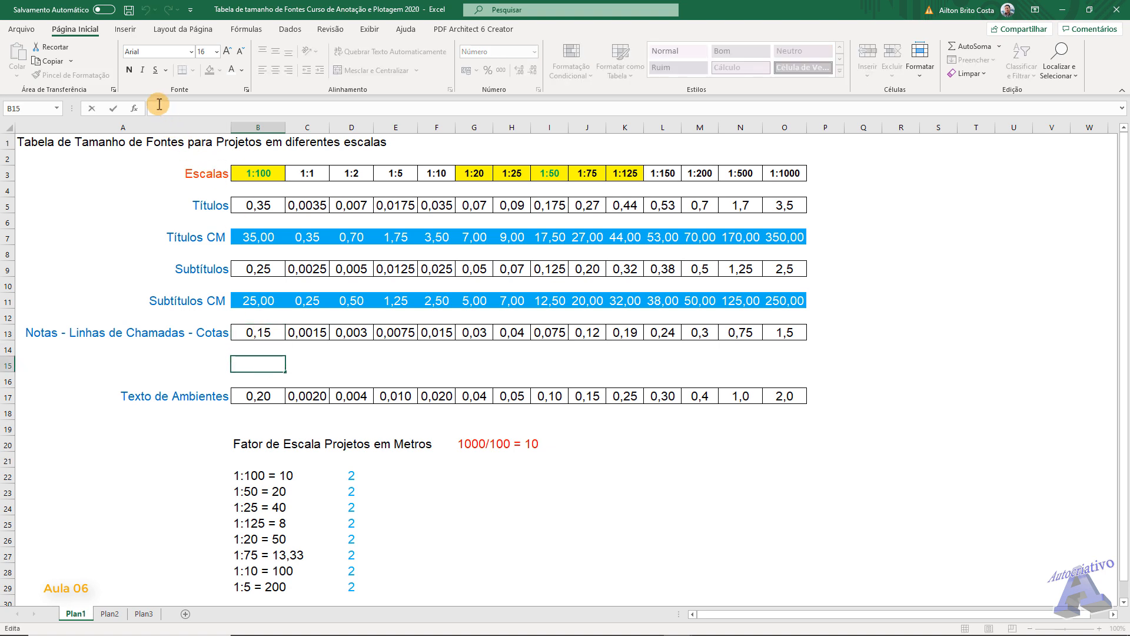
{"action": "type", "text": "=b13"}
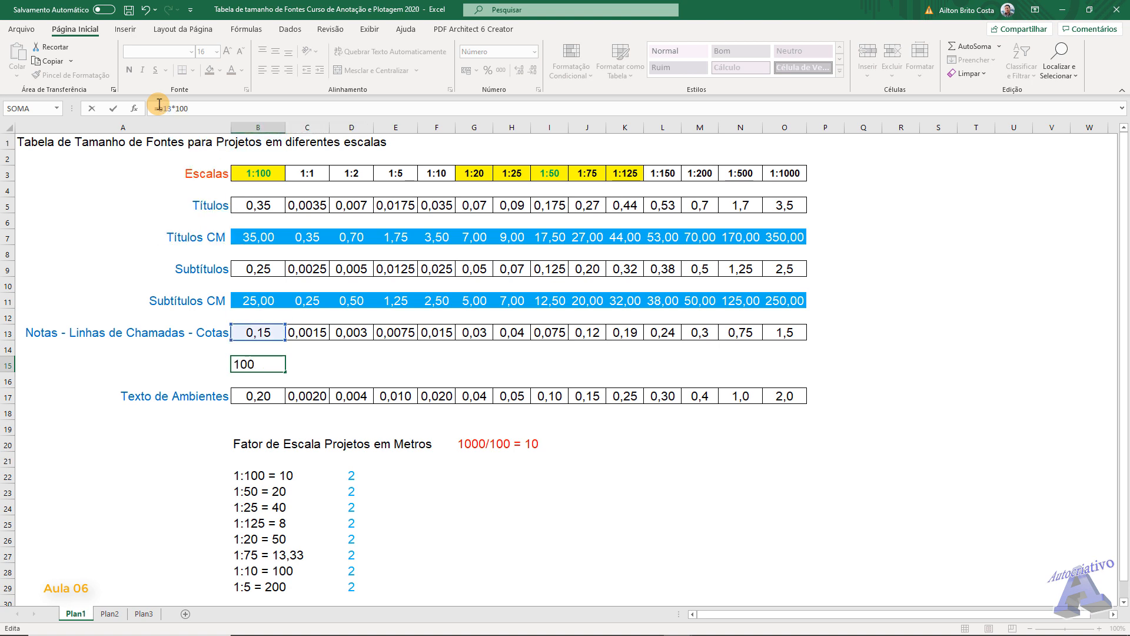
{"action": "type", "text": "*100"}
{"action": "key", "text": "ctrl+Return"}
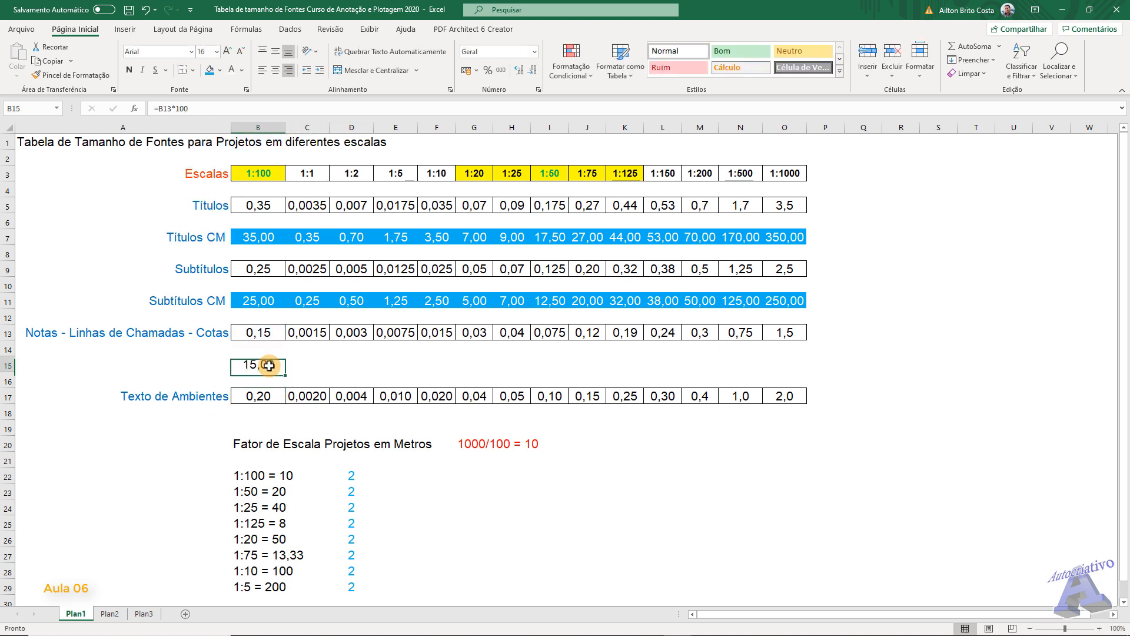
- Apply the formatting of B11 to B15 and fill the B15 formula across to O15
{"action": "left_click", "coordinate": [261, 303]}
{"action": "left_click", "coordinate": [70, 74]}
{"action": "left_click", "coordinate": [271, 368]}
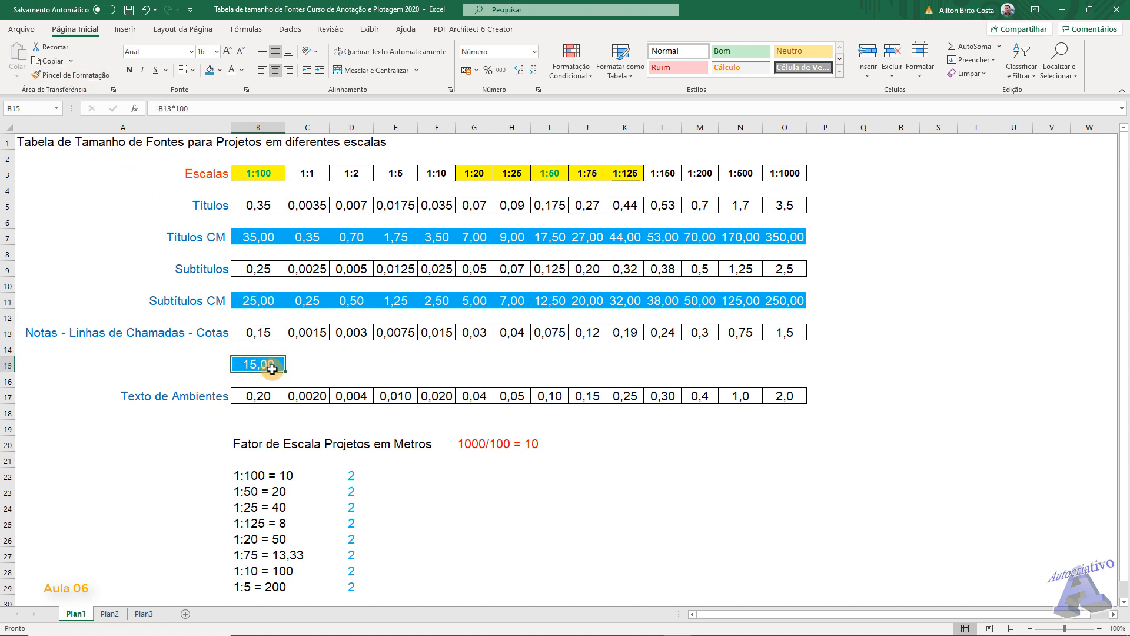
{"action": "left_click_drag", "start_coordinate": [287, 372], "coordinate": [798, 366]}
{"action": "left_click", "coordinate": [747, 467]}
{"action": "left_click", "coordinate": [619, 520]}
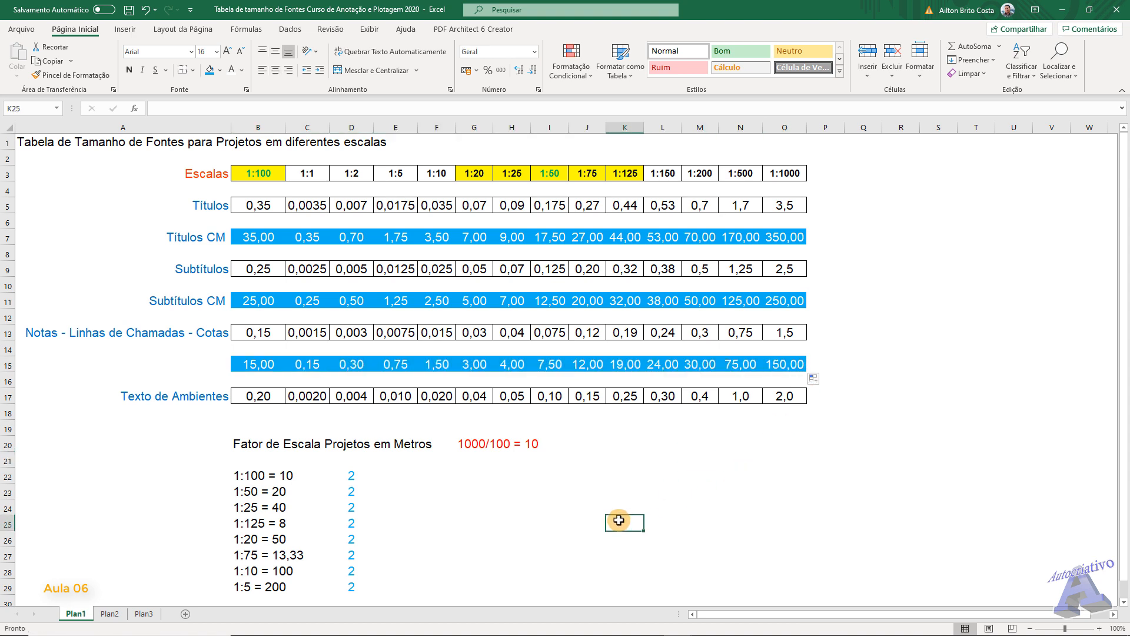
- Insert two blank rows directly below the Texto de Ambientes row
{"action": "left_click", "coordinate": [7, 414]}
{"action": "right_click", "coordinate": [7, 414]}
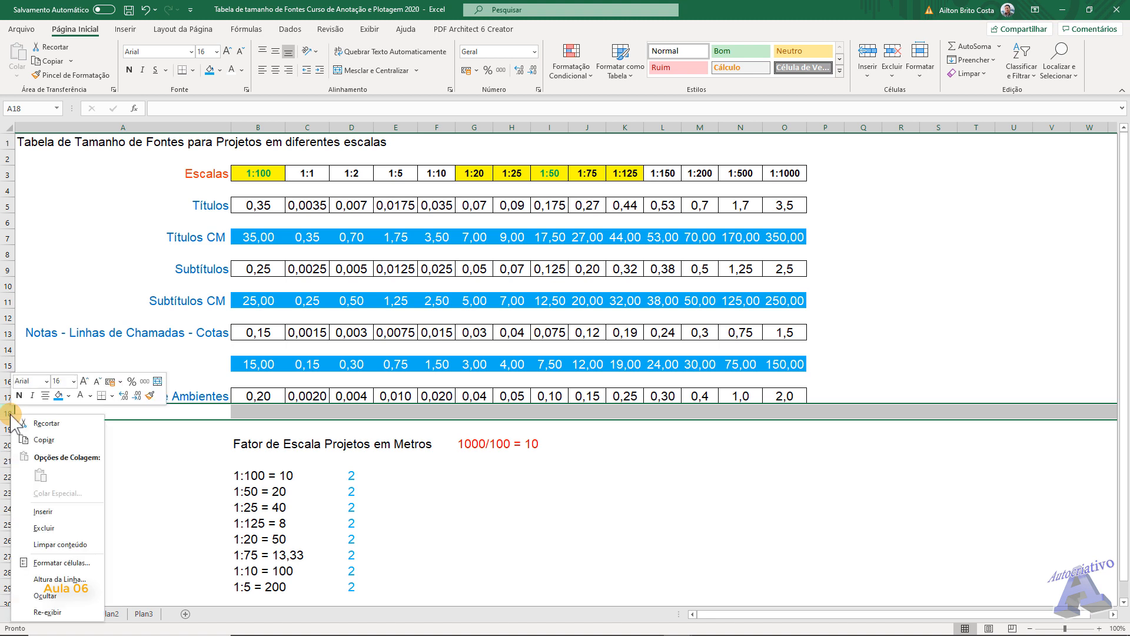
{"action": "left_click", "coordinate": [42, 511]}
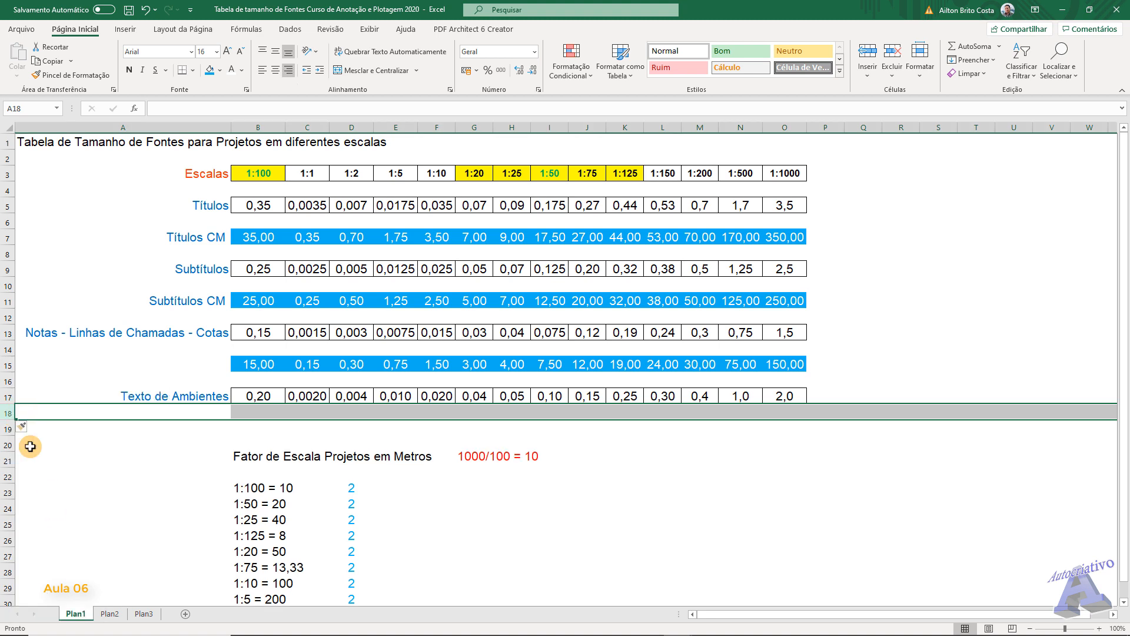
{"action": "right_click", "coordinate": [4, 414]}
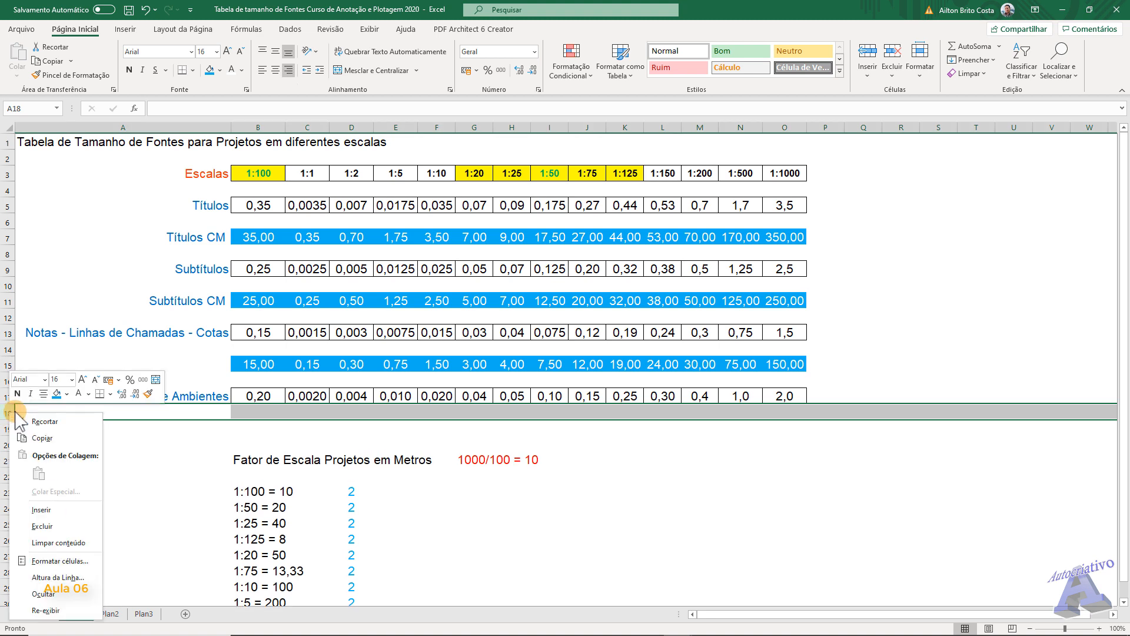
{"action": "left_click", "coordinate": [41, 510]}
- Enter the formula =B17*100 in cell B19 to convert the 1:100 Texto de Ambientes height to centimetres
{"action": "left_click", "coordinate": [257, 426]}
{"action": "left_click", "coordinate": [272, 397]}
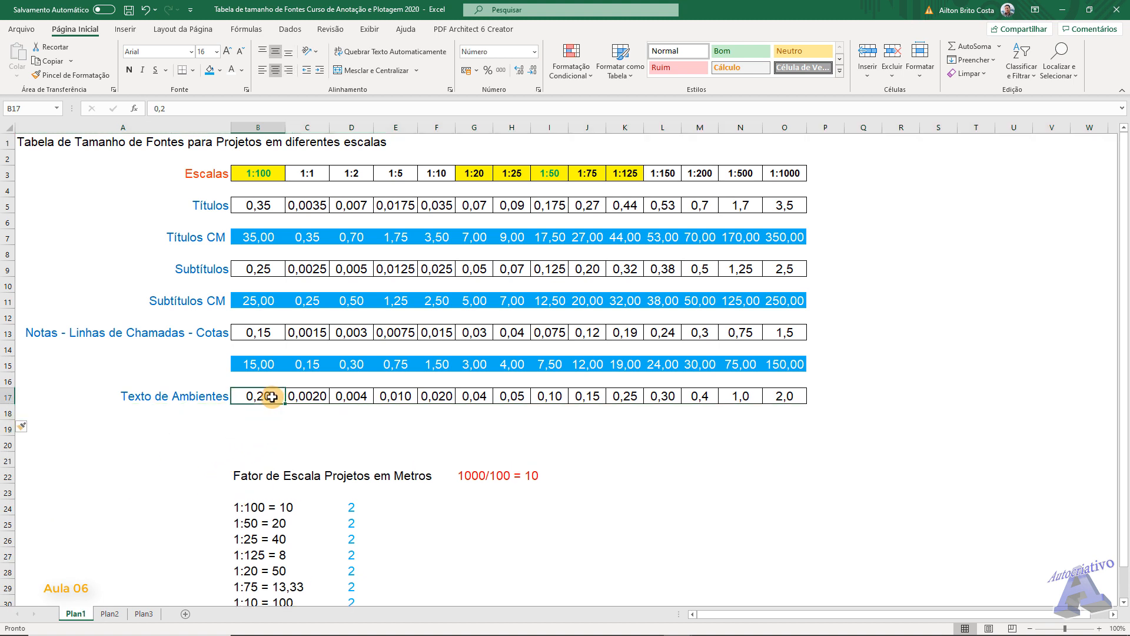
{"action": "left_click", "coordinate": [275, 427]}
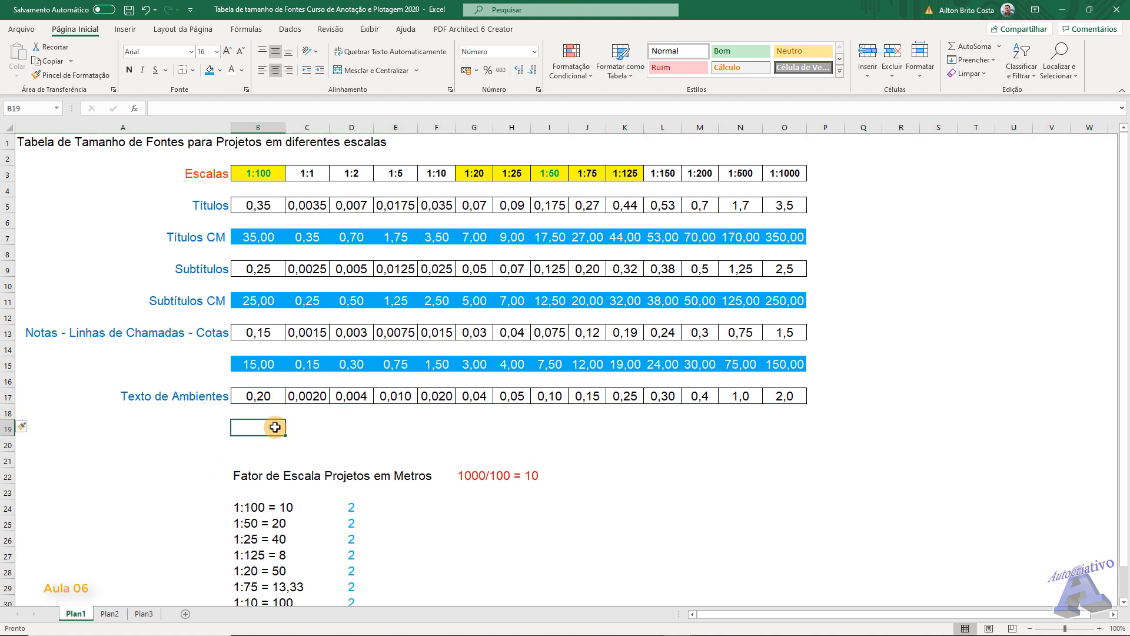
{"action": "left_click", "coordinate": [165, 109]}
{"action": "type", "text": "="}
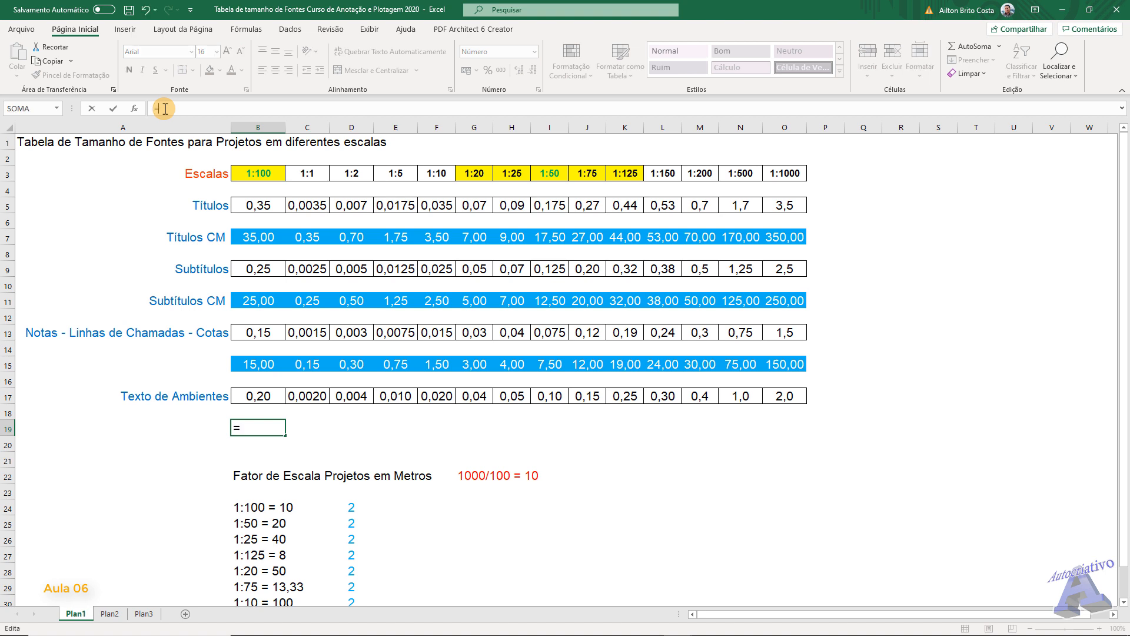
{"action": "type", "text": "b17"}
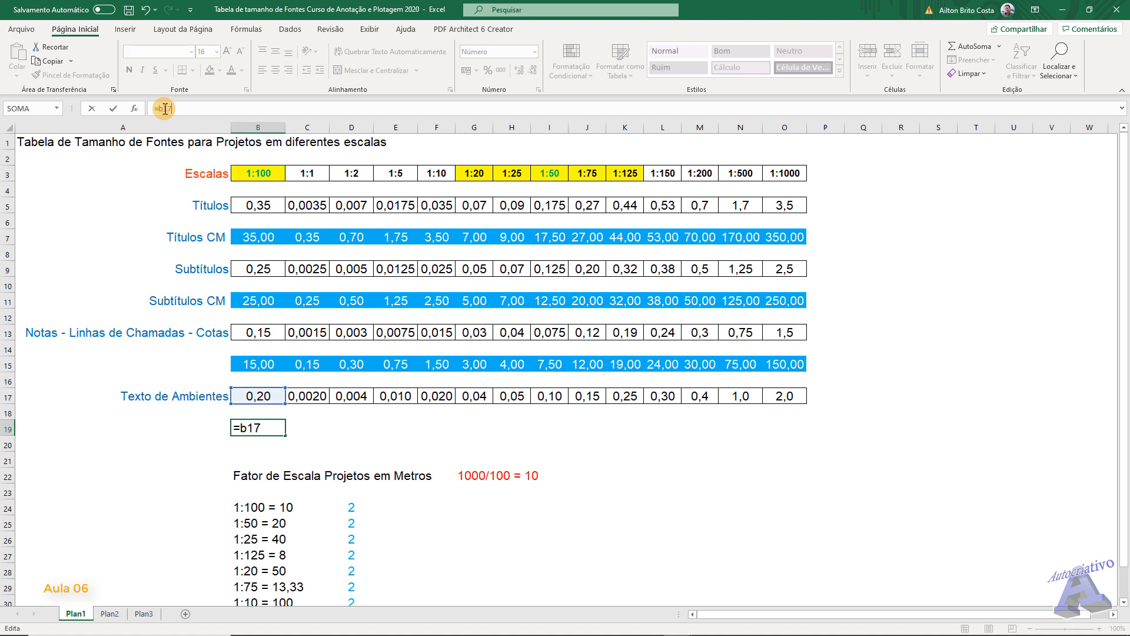
{"action": "type", "text": "*100"}
{"action": "key", "text": "Return"}
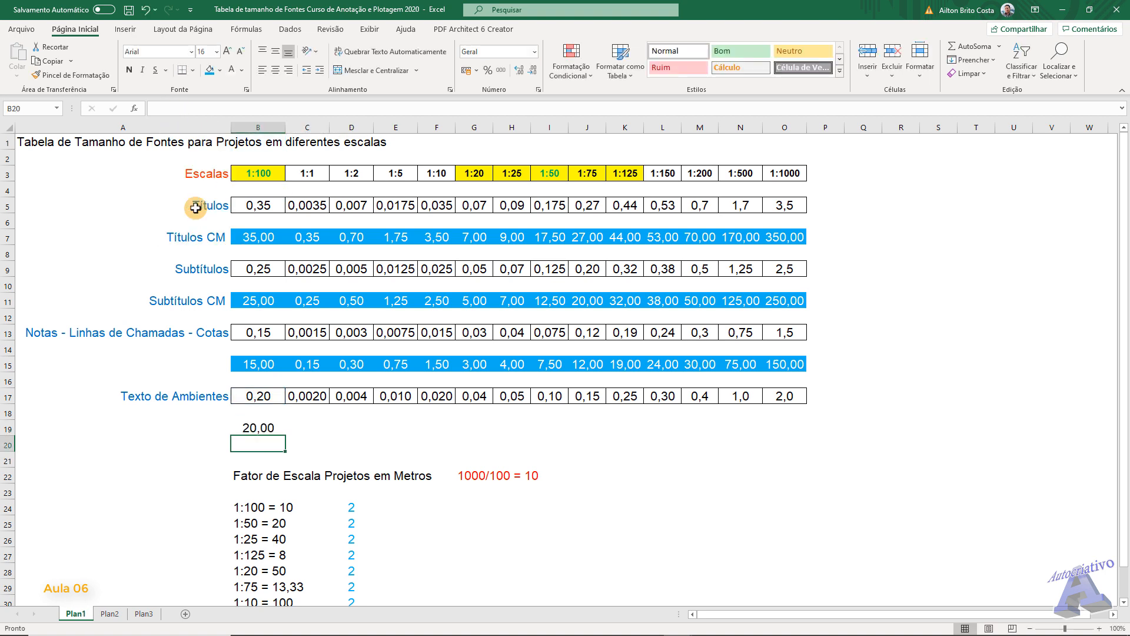
- Apply the formatting of B15 to B19 and fill the B19 formula across to O19
{"action": "left_click", "coordinate": [259, 360]}
{"action": "left_click", "coordinate": [70, 74]}
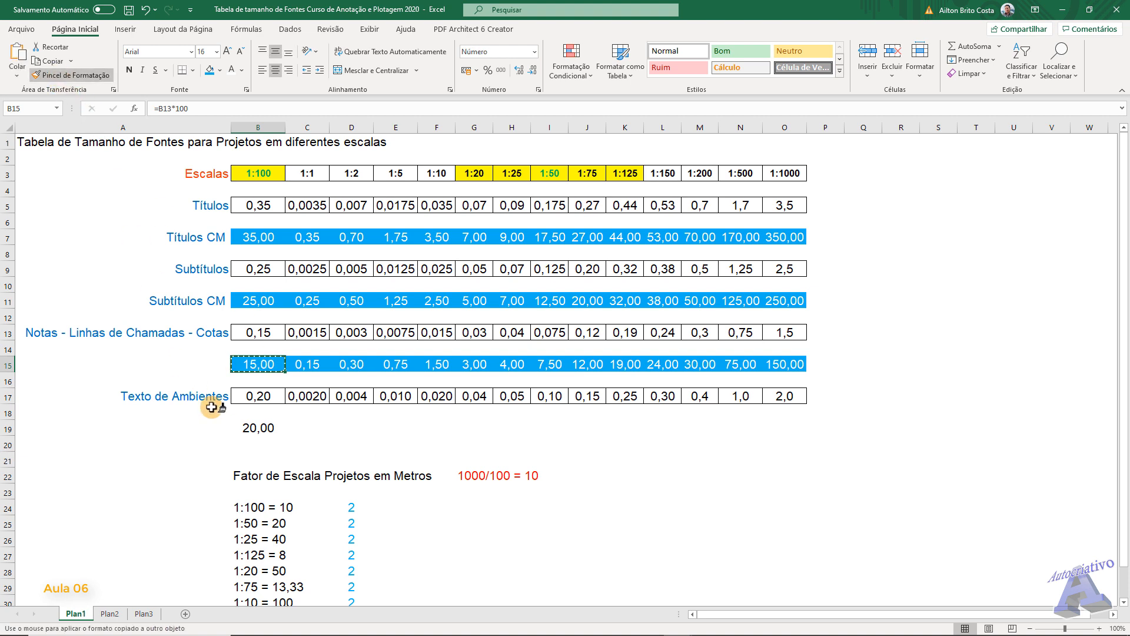
{"action": "left_click", "coordinate": [283, 432]}
{"action": "left_click_drag", "start_coordinate": [285, 435], "coordinate": [810, 427]}
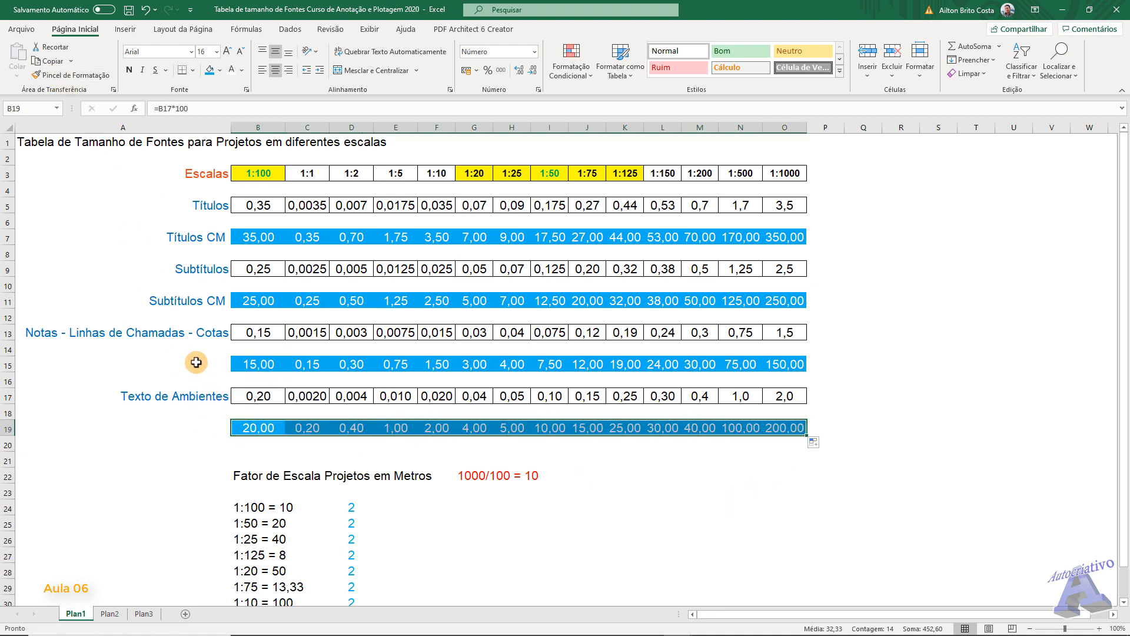
- Copy the A13 label into A15, change it to "Notas - Linhas de Chamadas - Cotas CM", and widen column A to fit it
{"action": "left_click", "coordinate": [194, 333]}
{"action": "key", "text": "ctrl+c"}
{"action": "left_click", "coordinate": [205, 364]}
{"action": "key", "text": "ctrl+v"}
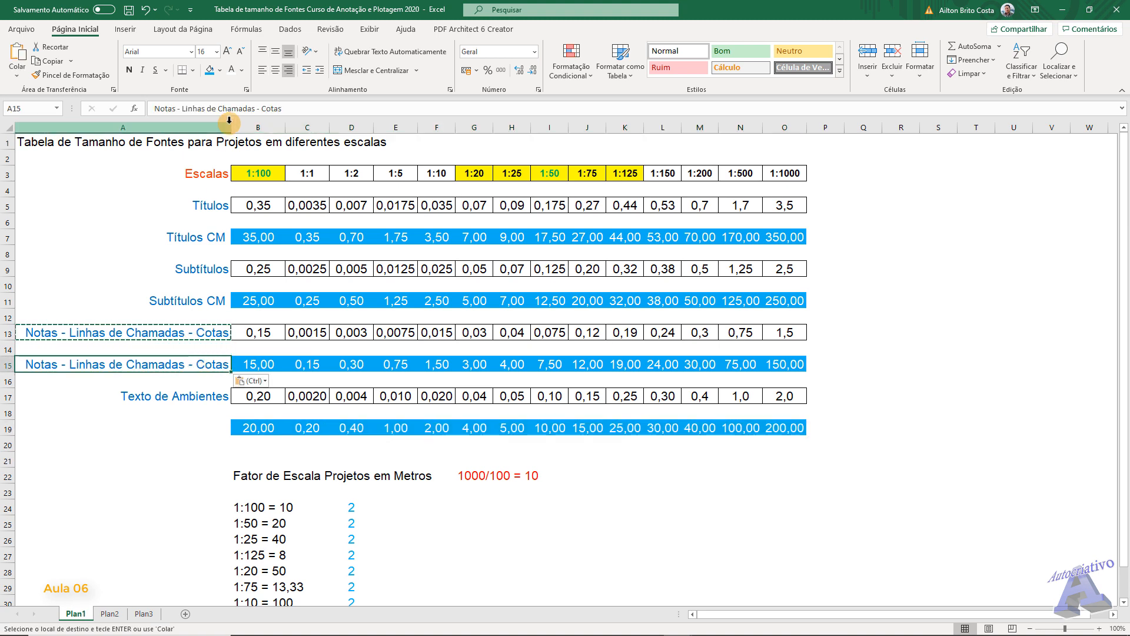
{"action": "left_click", "coordinate": [289, 107]}
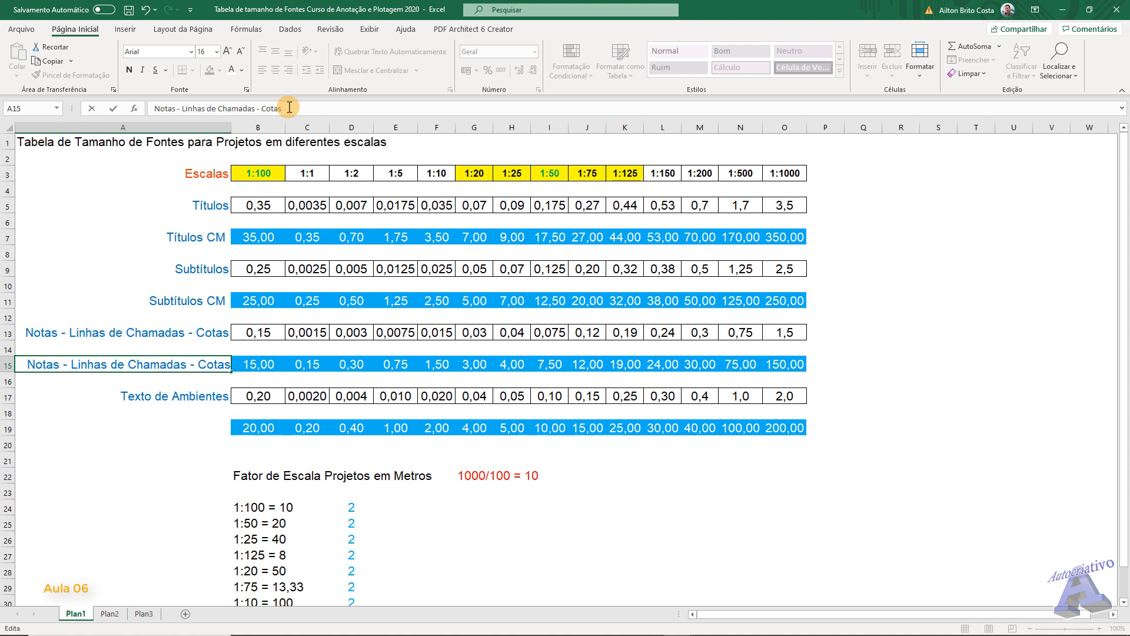
{"action": "type", "text": "CM"}
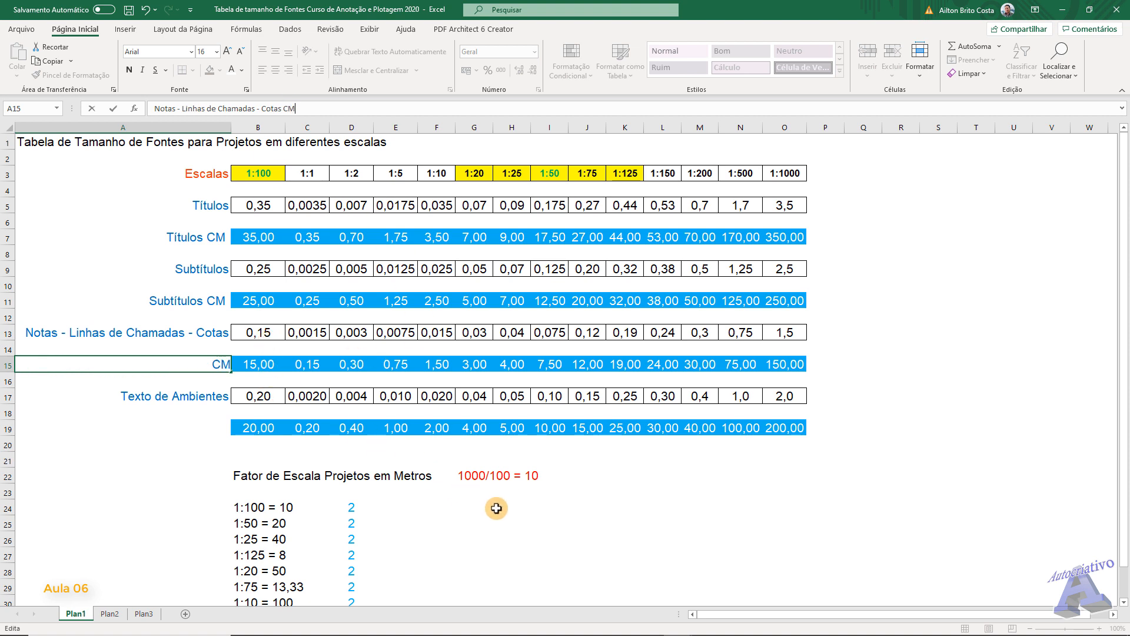
{"action": "left_click", "coordinate": [550, 545]}
{"action": "left_click_drag", "start_coordinate": [231, 125], "coordinate": [248, 125]}
- Copy the Texto de Ambientes label from A17 into A19 and change it to "Texto de Ambientes CM"
{"action": "left_click", "coordinate": [213, 395]}
{"action": "key", "text": "ctrl+c"}
{"action": "left_click", "coordinate": [216, 427]}
{"action": "key", "text": "ctrl+v"}
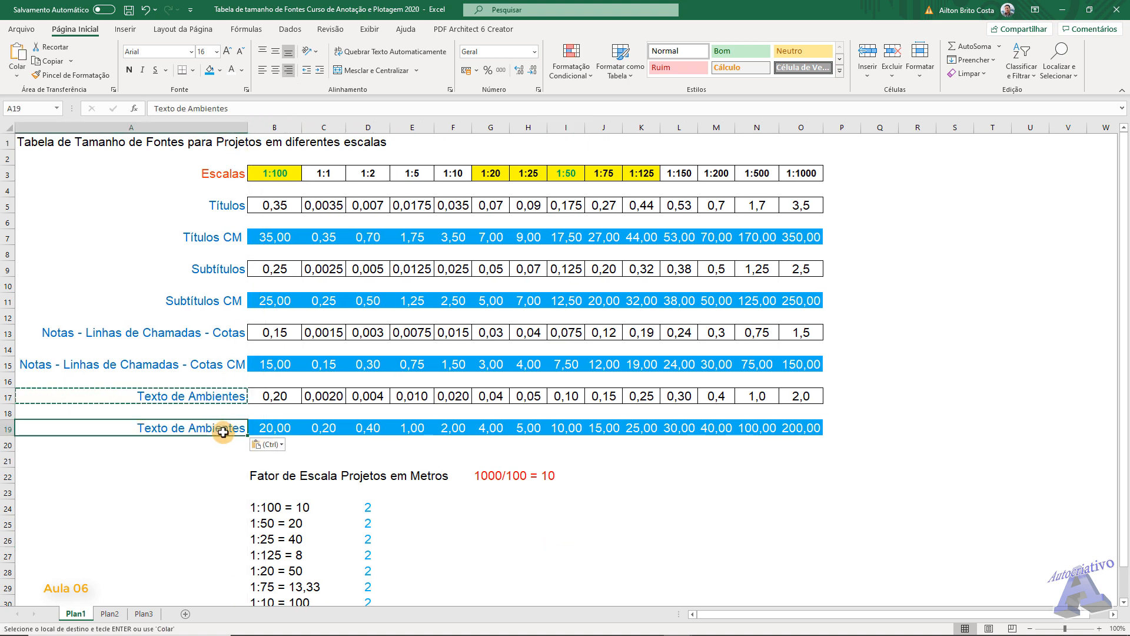
{"action": "left_click", "coordinate": [235, 108]}
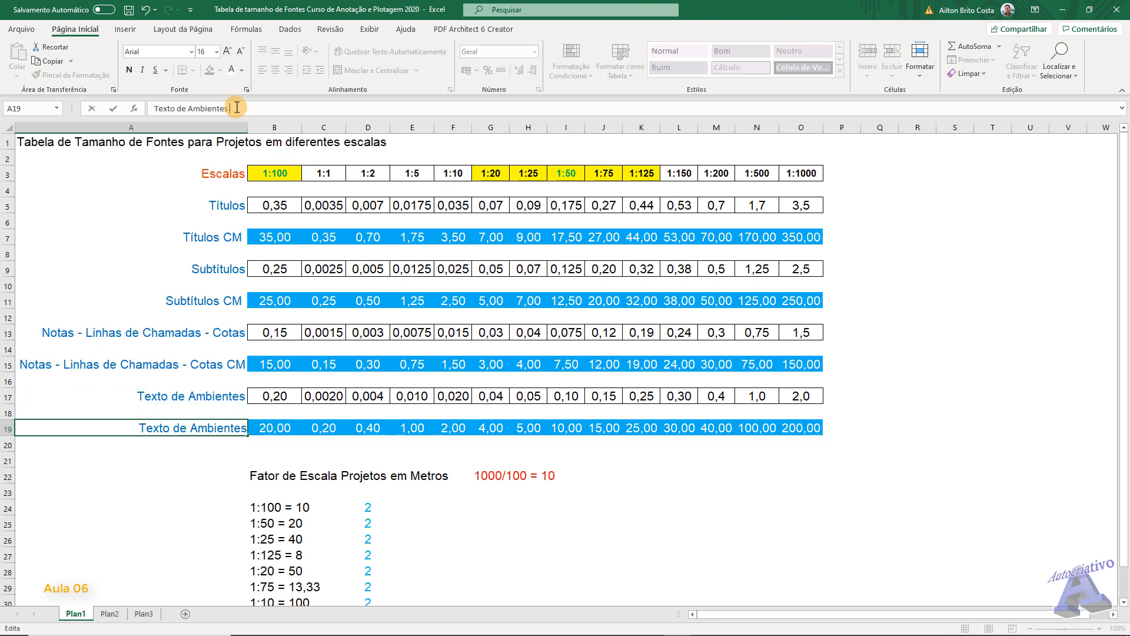
{"action": "type", "text": "CM"}
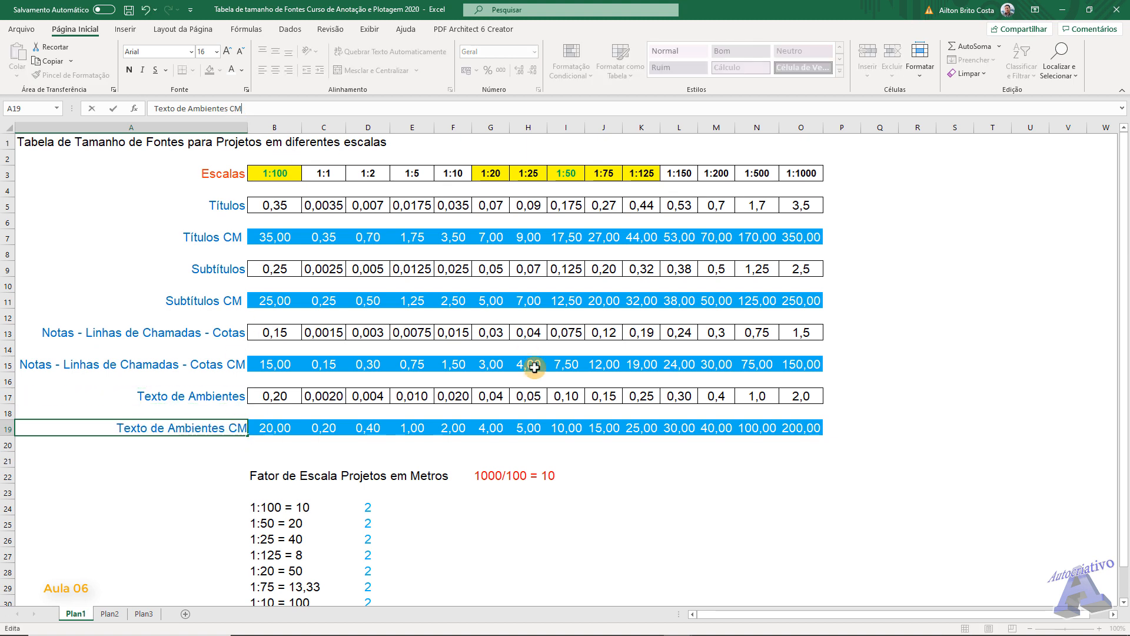
{"action": "left_click", "coordinate": [647, 540]}
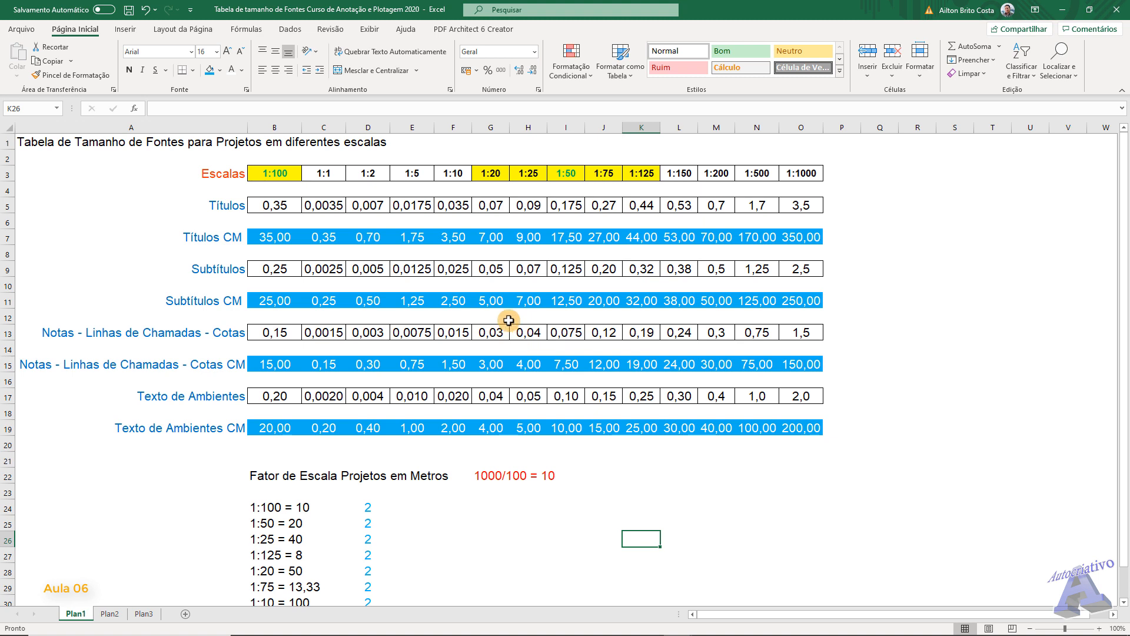
- Change the scale factor expression in G22 to "10/100 = 10"
{"action": "scroll", "coordinate": [624, 421], "scroll_direction": "down", "scroll_amount": 1}
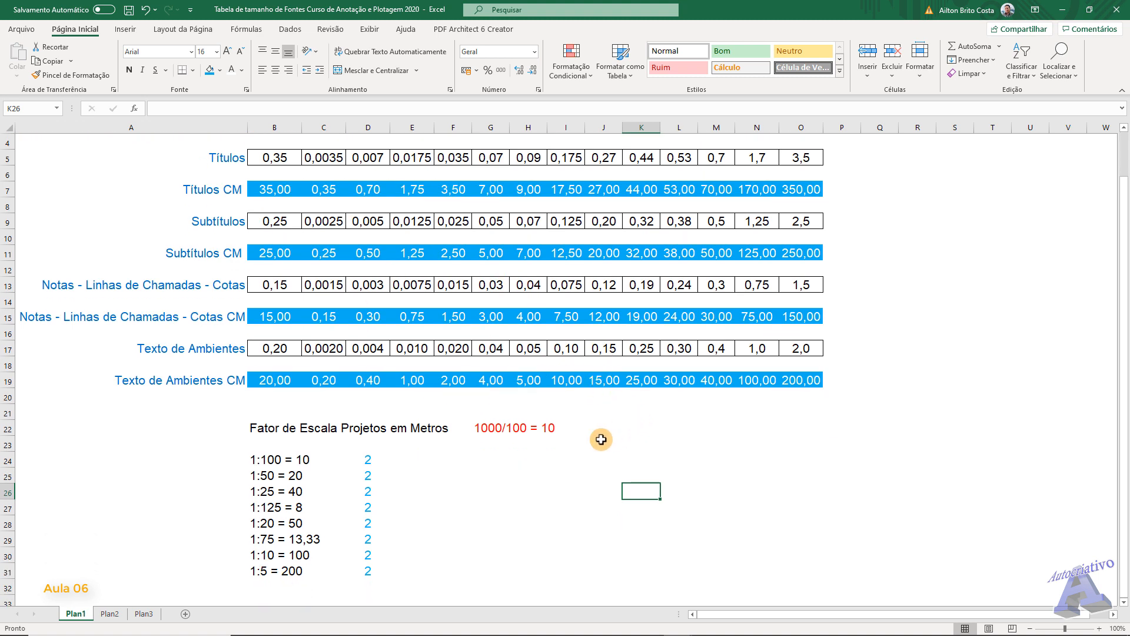
{"action": "scroll", "coordinate": [549, 462], "scroll_direction": "down", "scroll_amount": 1}
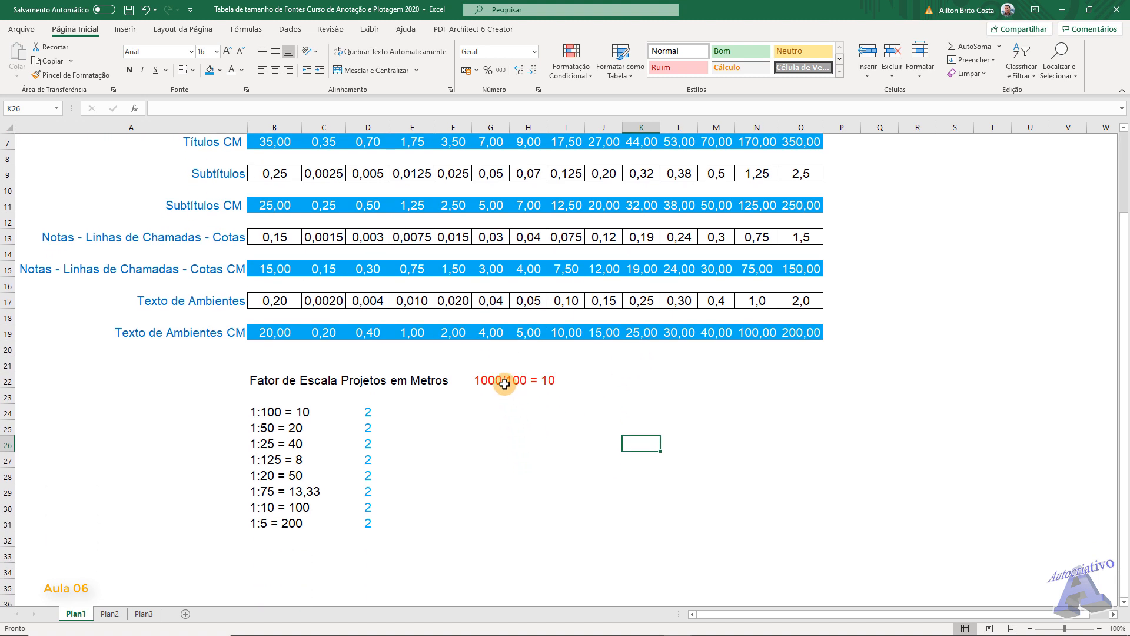
{"action": "scroll", "coordinate": [501, 353], "scroll_direction": "down", "scroll_amount": 1}
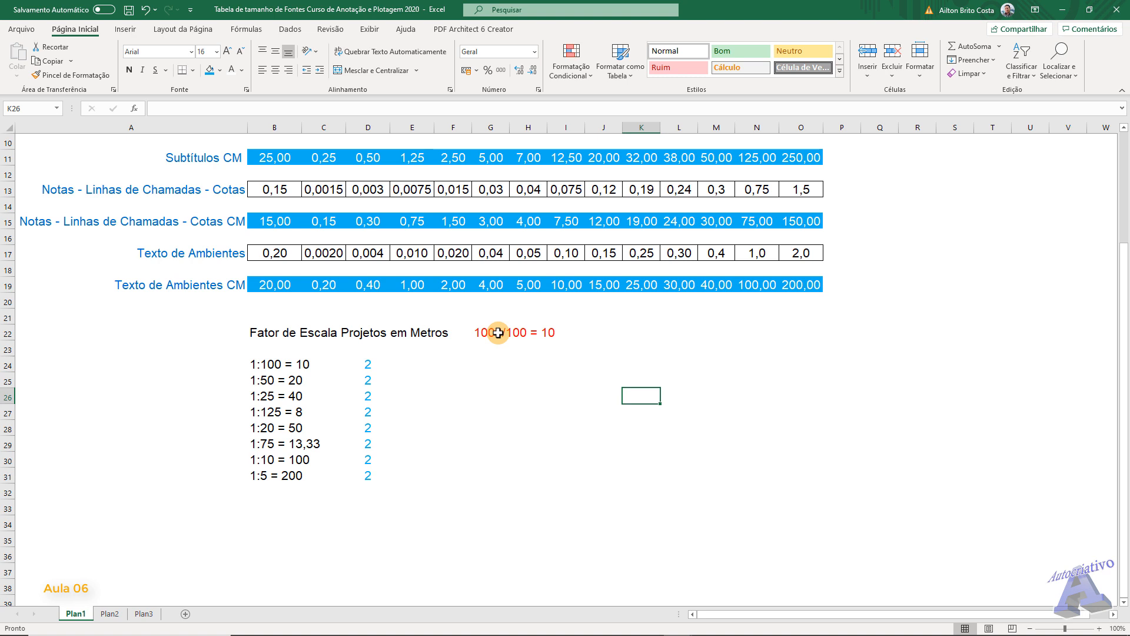
{"action": "left_click", "coordinate": [498, 333]}
{"action": "left_click", "coordinate": [171, 108]}
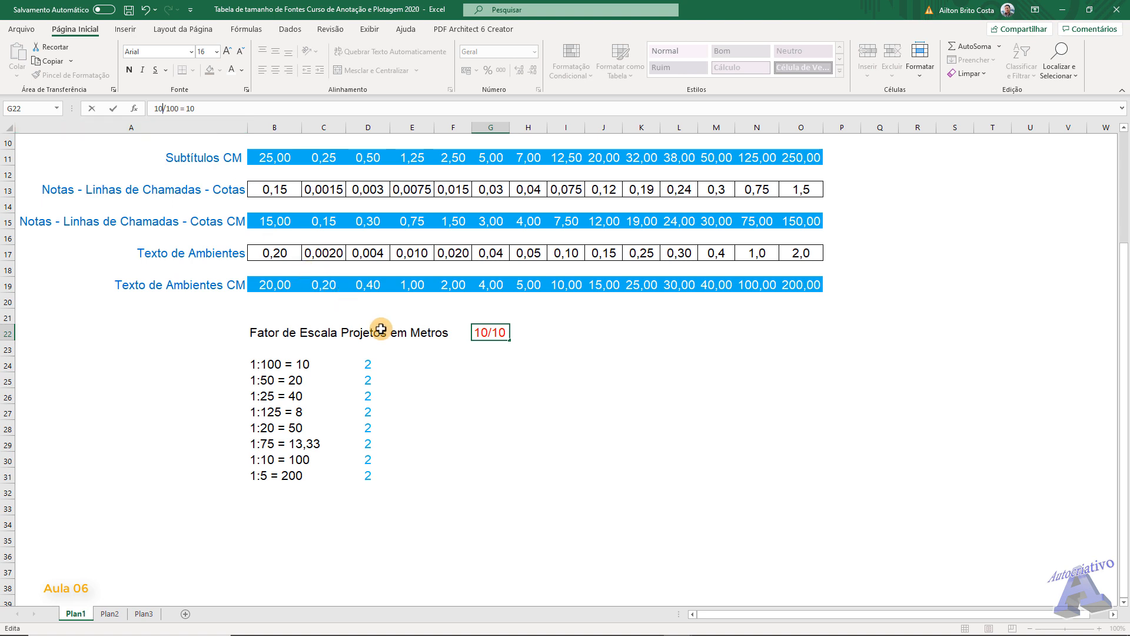
{"action": "left_click", "coordinate": [548, 457]}
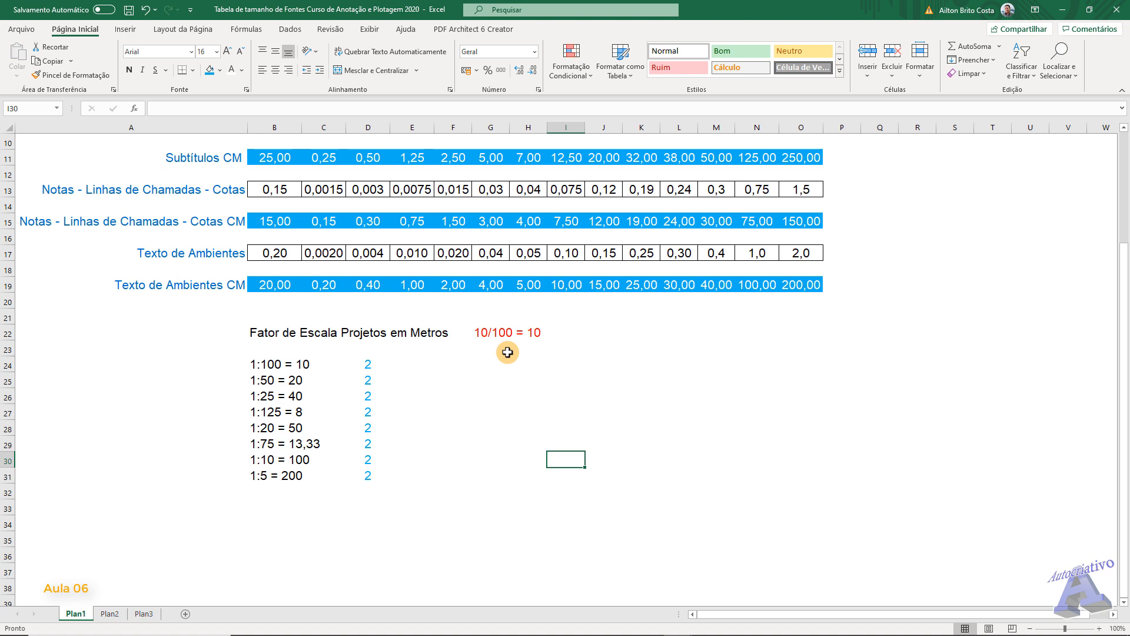
- Switch to Calculator and divide 10 by 100 to check the scale factor expression in G22
{"action": "left_click", "coordinate": [497, 334]}
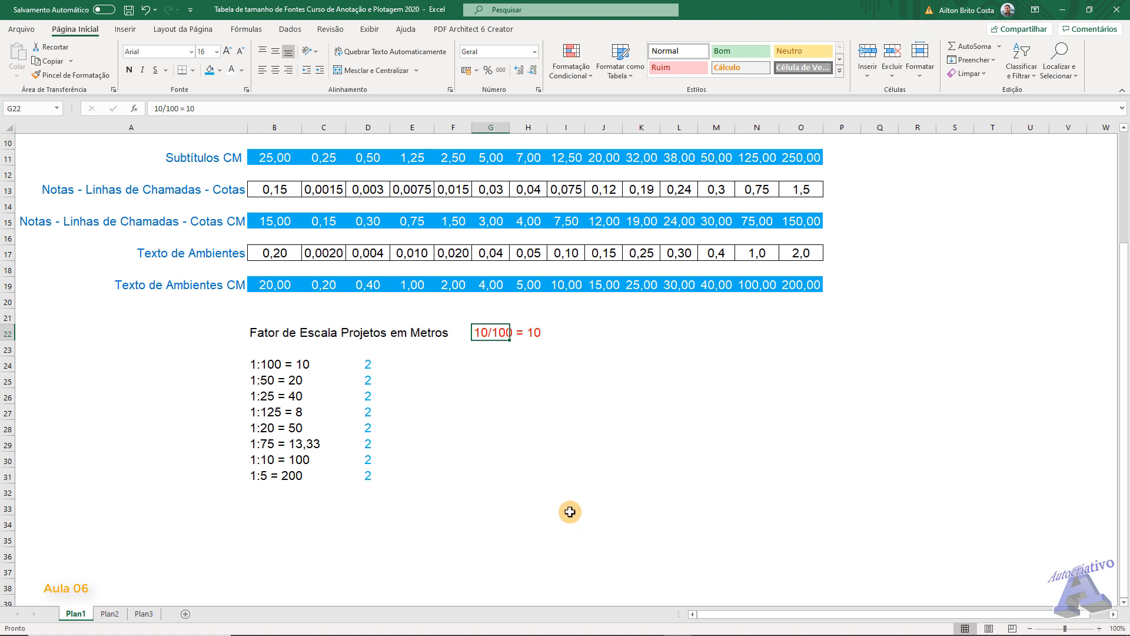
{"action": "left_click", "coordinate": [505, 624]}
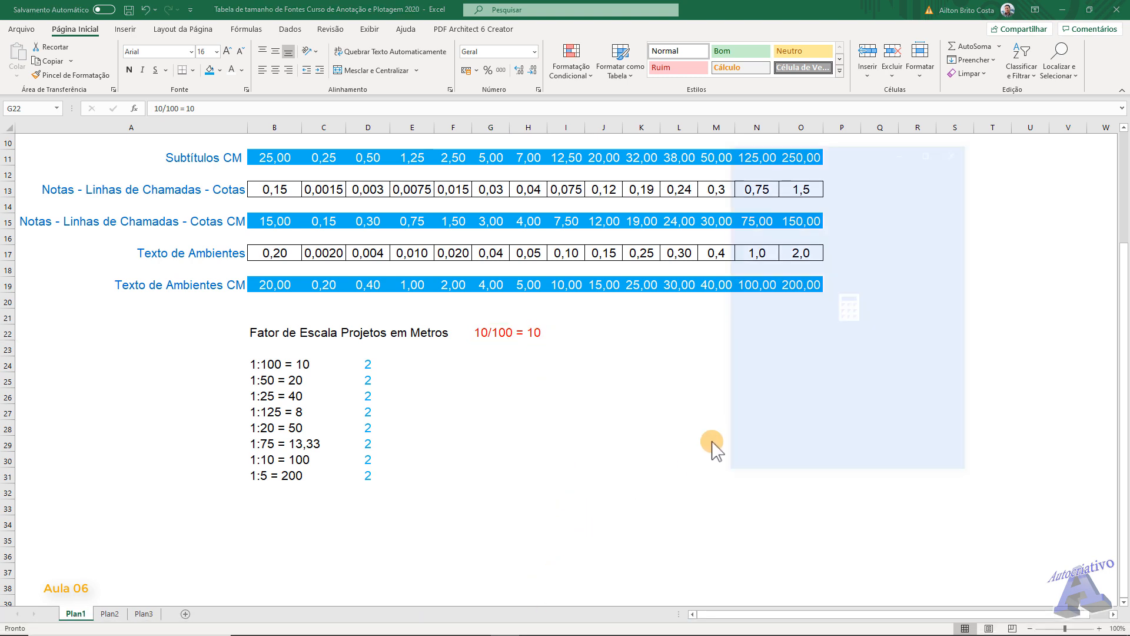
{"action": "left_click", "coordinate": [759, 422]}
{"action": "left_click", "coordinate": [818, 456]}
{"action": "left_click", "coordinate": [938, 318]}
{"action": "left_click", "coordinate": [763, 424]}
{"action": "left_click", "coordinate": [819, 456]}
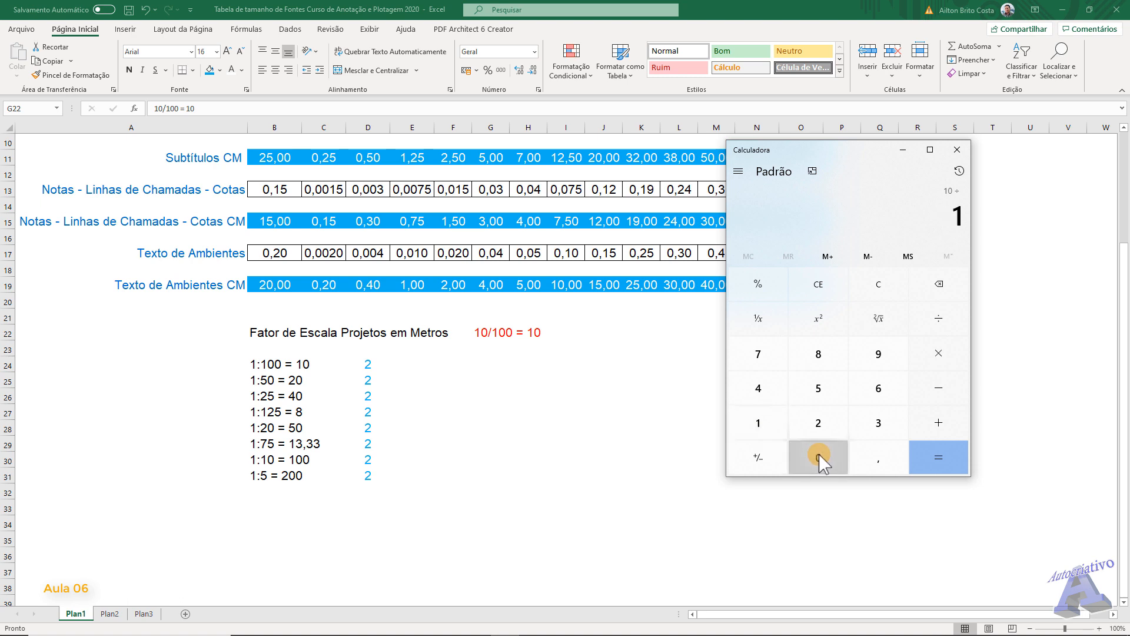
{"action": "left_click", "coordinate": [818, 456]}
{"action": "left_click", "coordinate": [931, 454]}
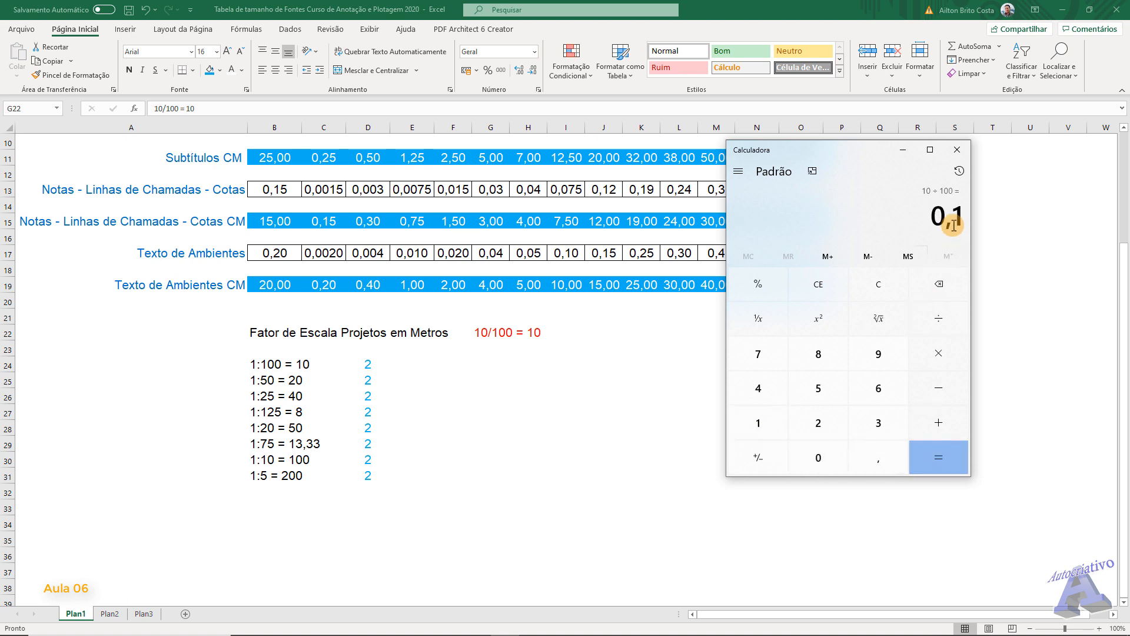
- Switch back to Excel and correct the scale factor expression in G22 to "10/100 = 0,1"
{"action": "left_click", "coordinate": [524, 332]}
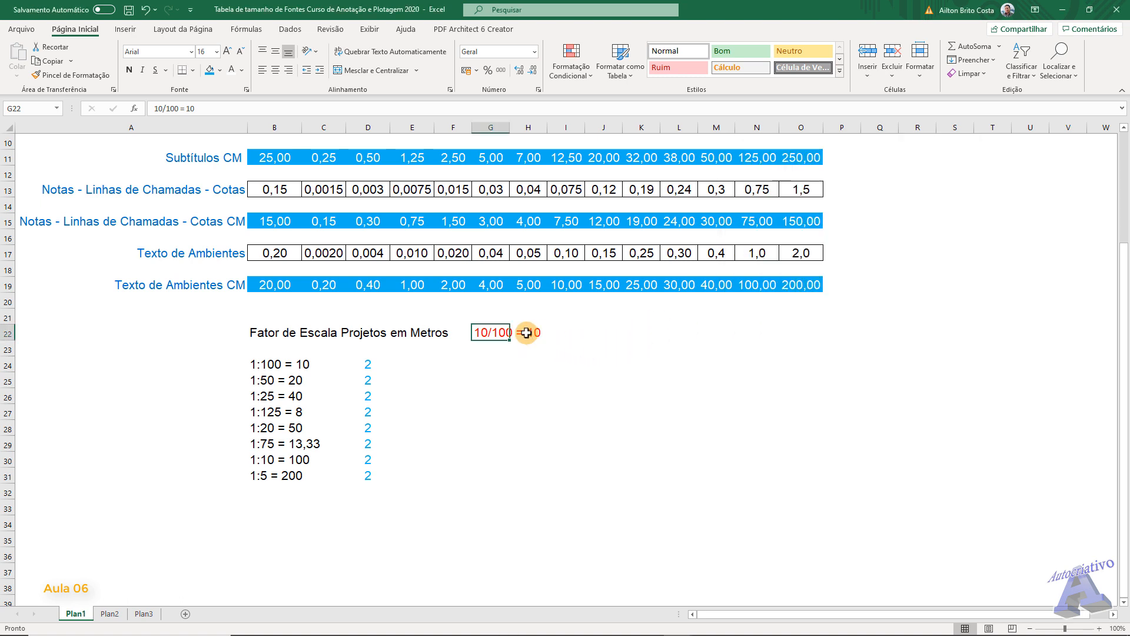
{"action": "left_click", "coordinate": [197, 108]}
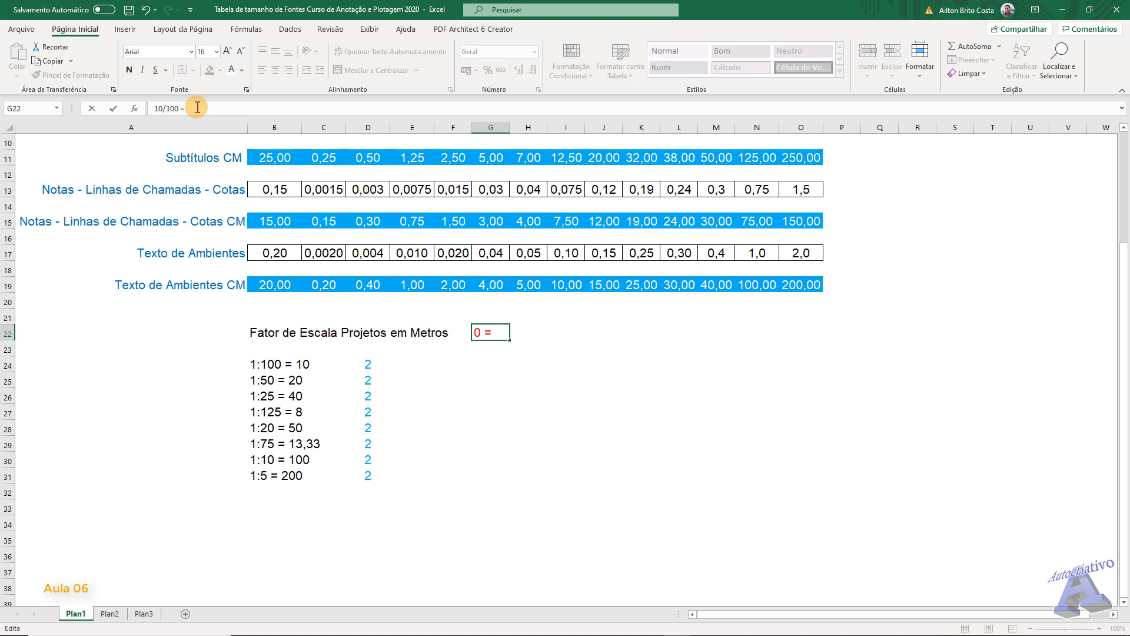
{"action": "left_click", "coordinate": [604, 478]}
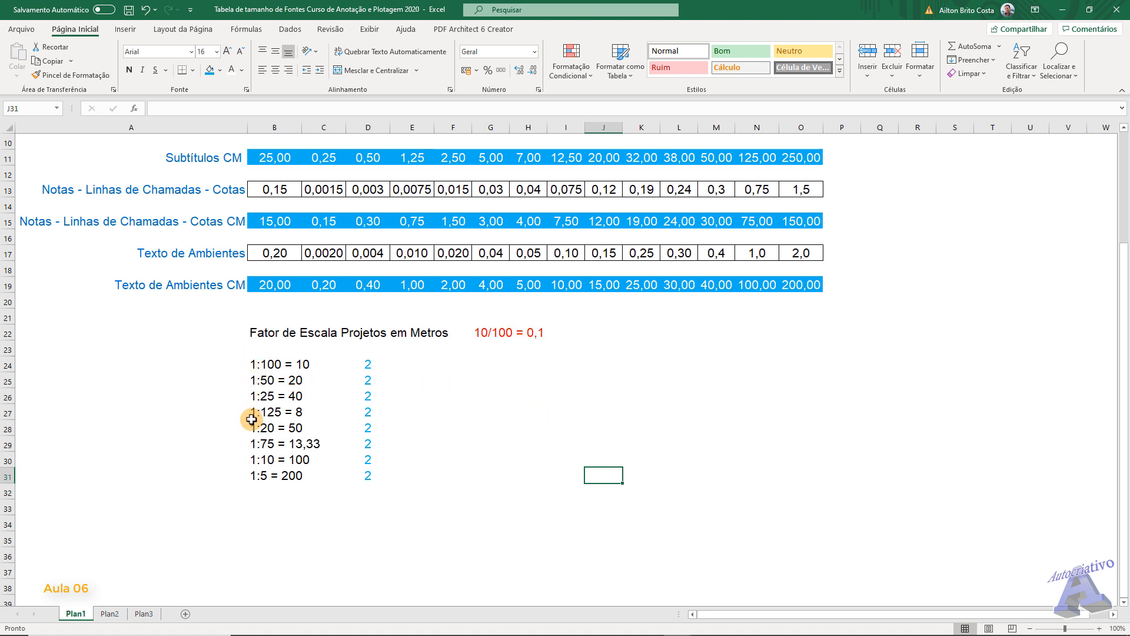
- Switch to Calculator, clear it and divide 10 by 100 again for the 1:100 scale
{"action": "left_click", "coordinate": [372, 364]}
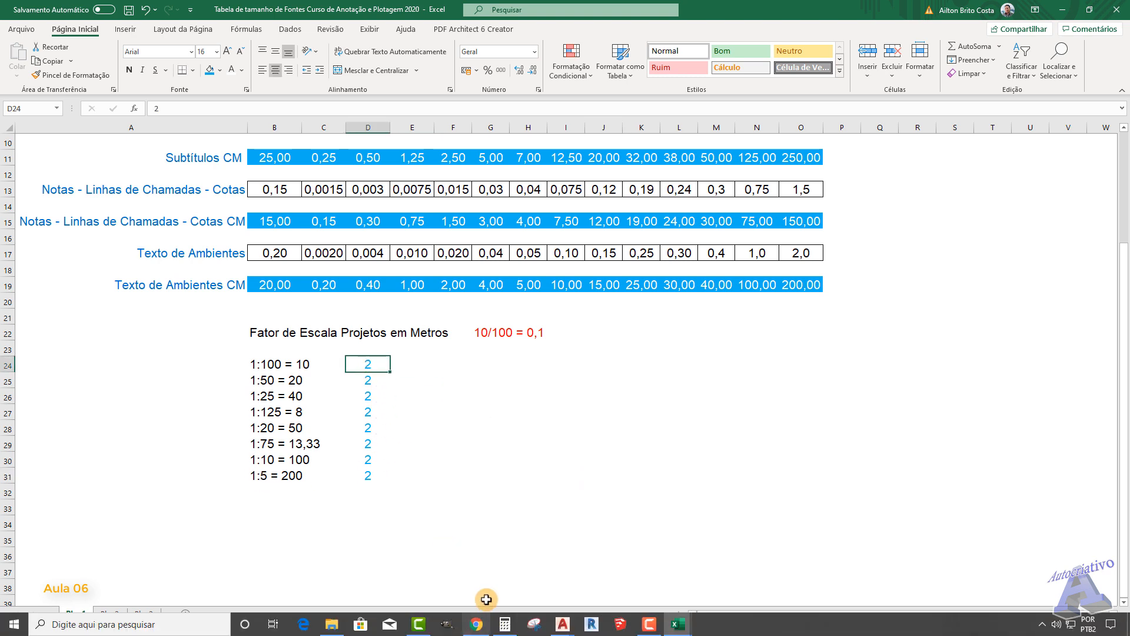
{"action": "left_click", "coordinate": [505, 624]}
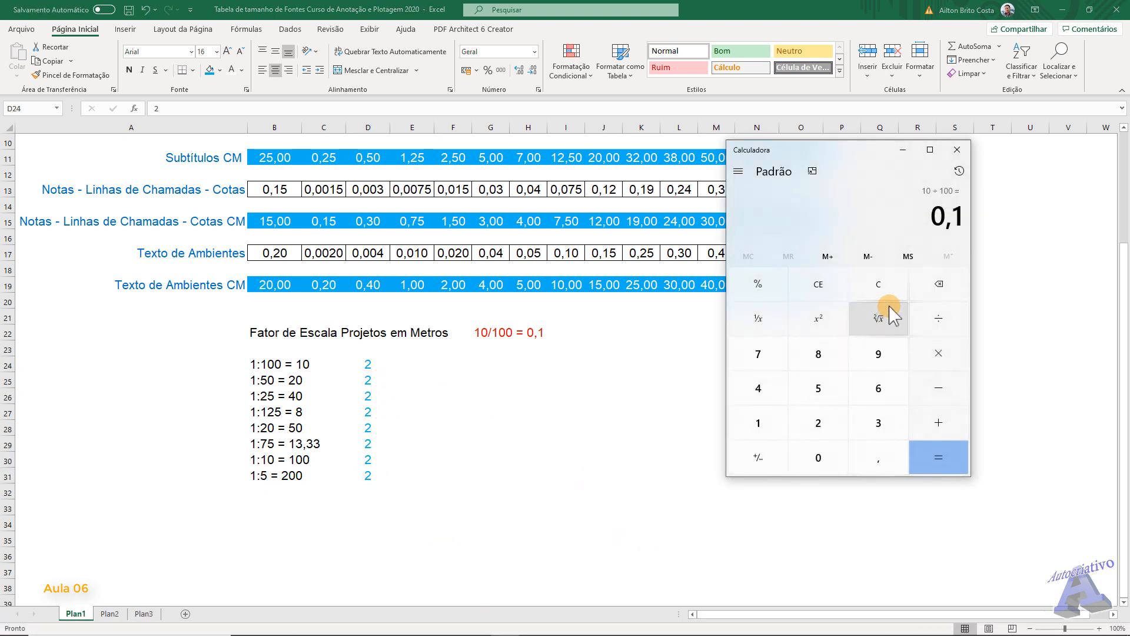
{"action": "left_click", "coordinate": [886, 286]}
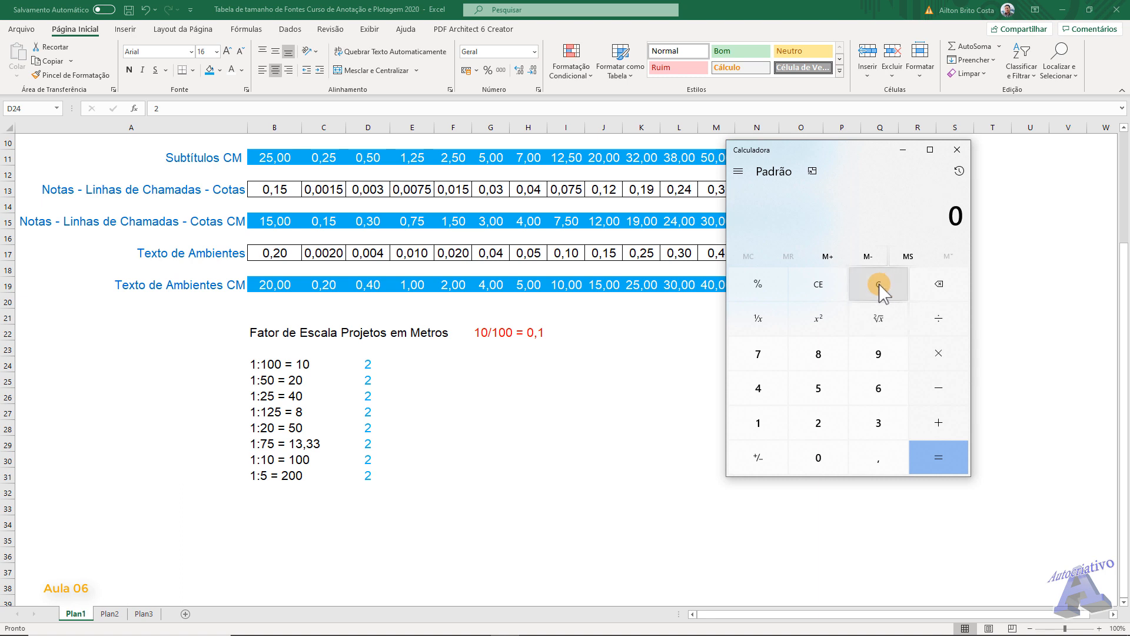
{"action": "left_click", "coordinate": [758, 423]}
{"action": "left_click", "coordinate": [818, 457]}
{"action": "left_click", "coordinate": [937, 319]}
{"action": "left_click", "coordinate": [758, 423]}
{"action": "left_click", "coordinate": [818, 458]}
{"action": "left_click", "coordinate": [818, 457]}
{"action": "left_click", "coordinate": [938, 462]}
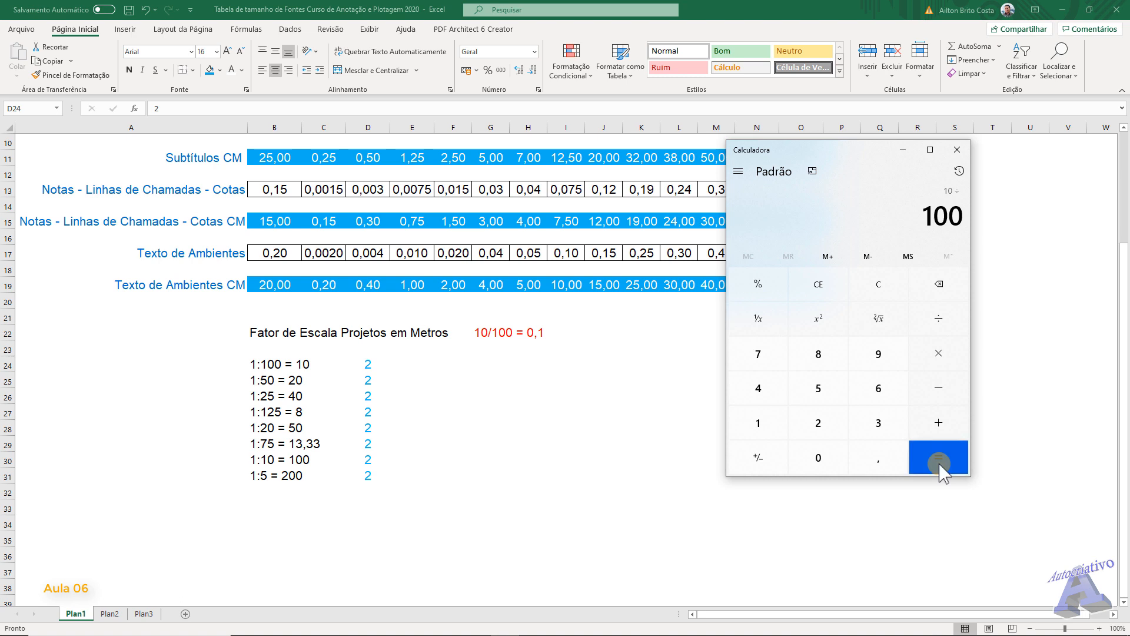
- Return to Excel and enter 0,1 in D24 beside the 1:100 scale
{"action": "left_click", "coordinate": [372, 364]}
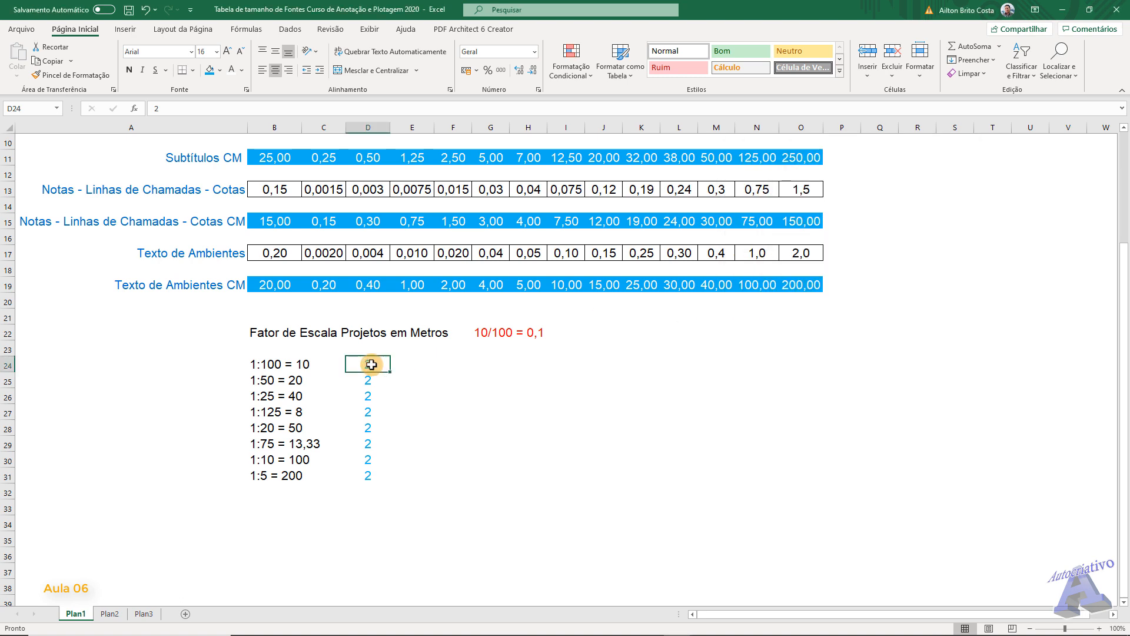
{"action": "type", "text": "0,1"}
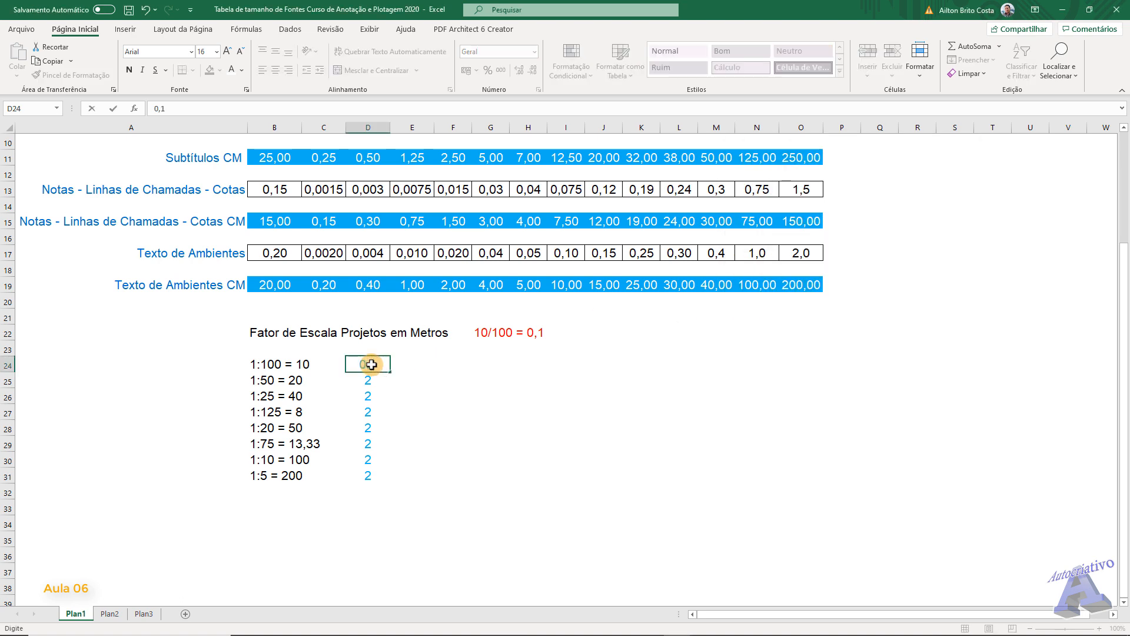
{"action": "key", "text": "Return"}
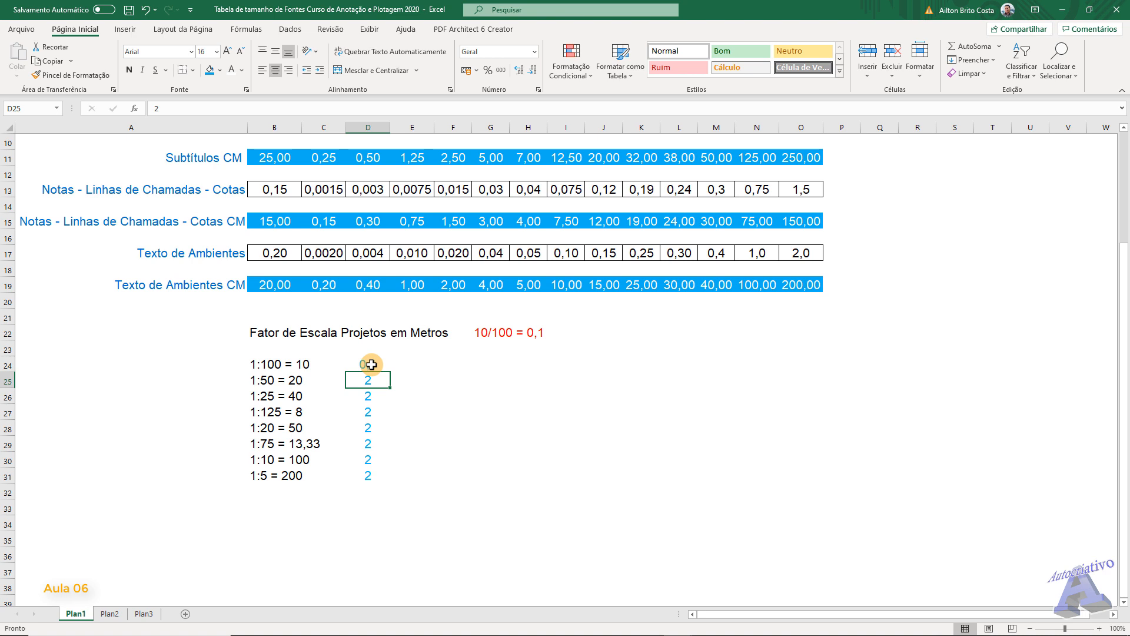
- Switch to Calculator, clear it and divide 10 by 50 for the 1:50 scale in B25
{"action": "left_click", "coordinate": [271, 382]}
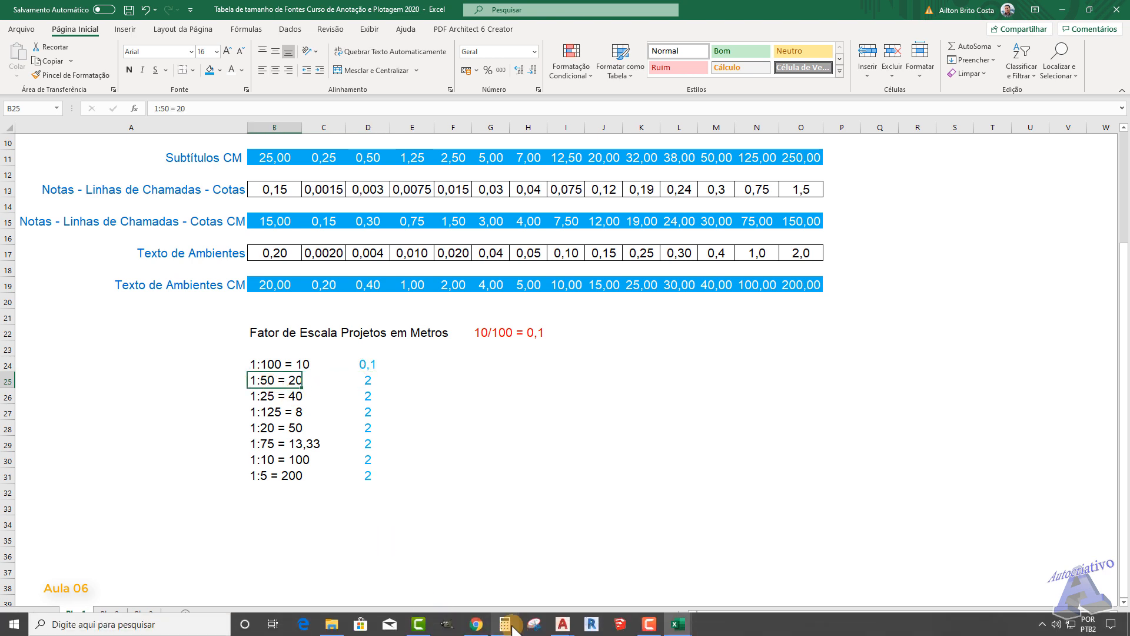
{"action": "left_click", "coordinate": [512, 629]}
{"action": "left_click", "coordinate": [874, 284]}
{"action": "left_click", "coordinate": [758, 423]}
{"action": "left_click", "coordinate": [818, 457]}
{"action": "left_click", "coordinate": [939, 318]}
{"action": "left_click", "coordinate": [819, 388]}
{"action": "left_click", "coordinate": [818, 457]}
{"action": "left_click", "coordinate": [938, 458]}
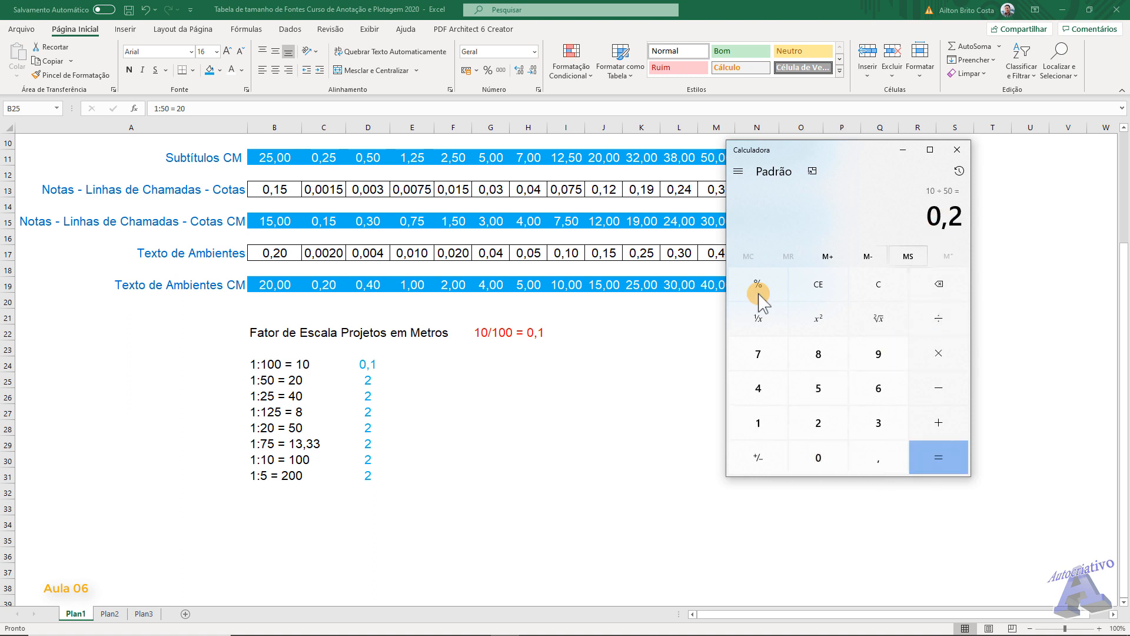
- Return to Excel and enter 0,2 in D25 beside the 1:50 scale
{"action": "left_click", "coordinate": [367, 380]}
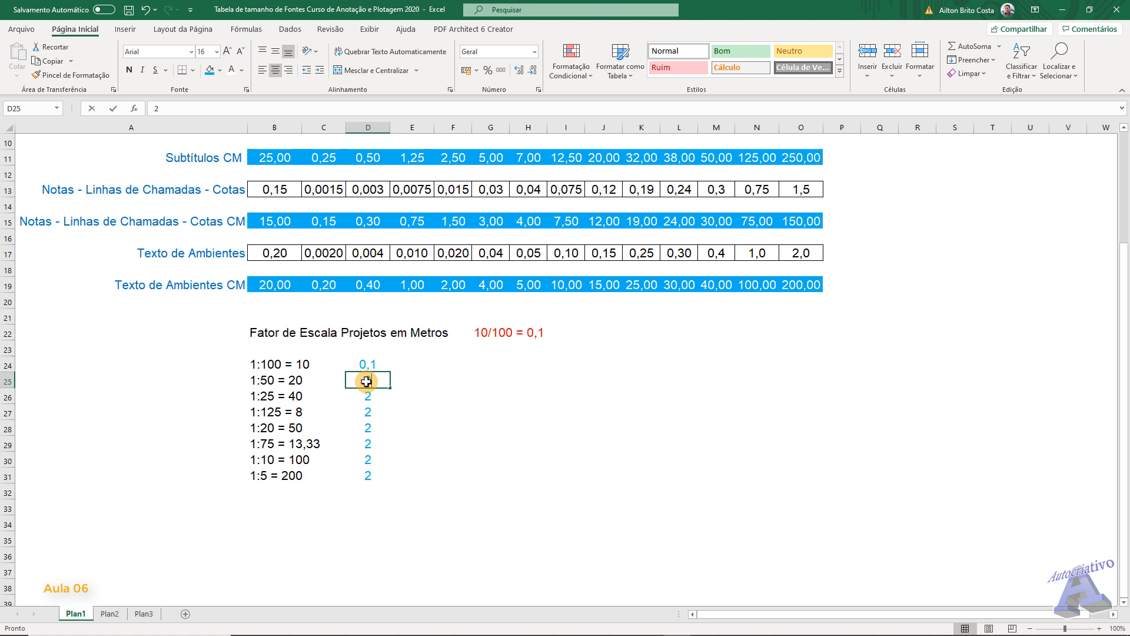
{"action": "type", "text": "0,2"}
{"action": "key", "text": "Return"}
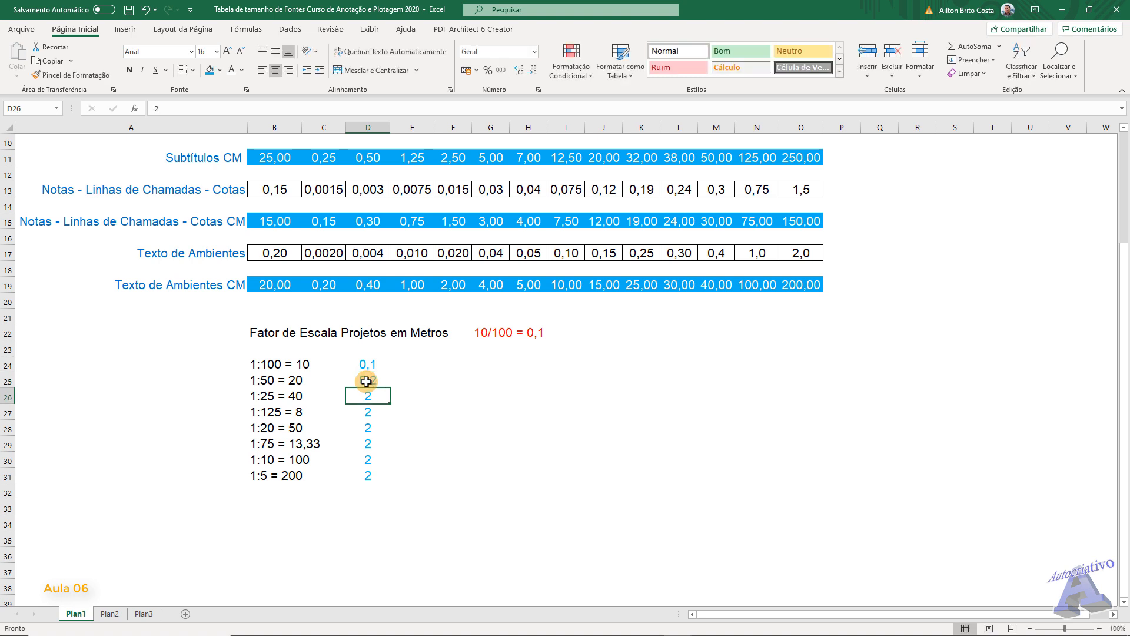
- Switch to Calculator, divide 10 by 25 for the 1:25 scale in B26, and close the calculator
{"action": "left_click", "coordinate": [266, 398]}
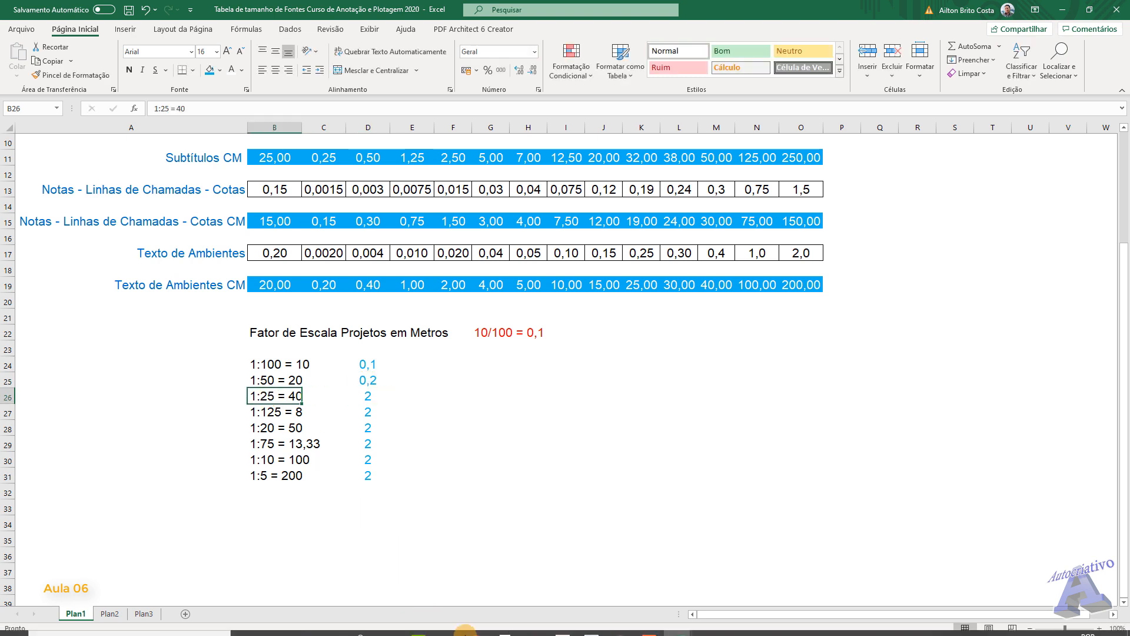
{"action": "left_click", "coordinate": [505, 624]}
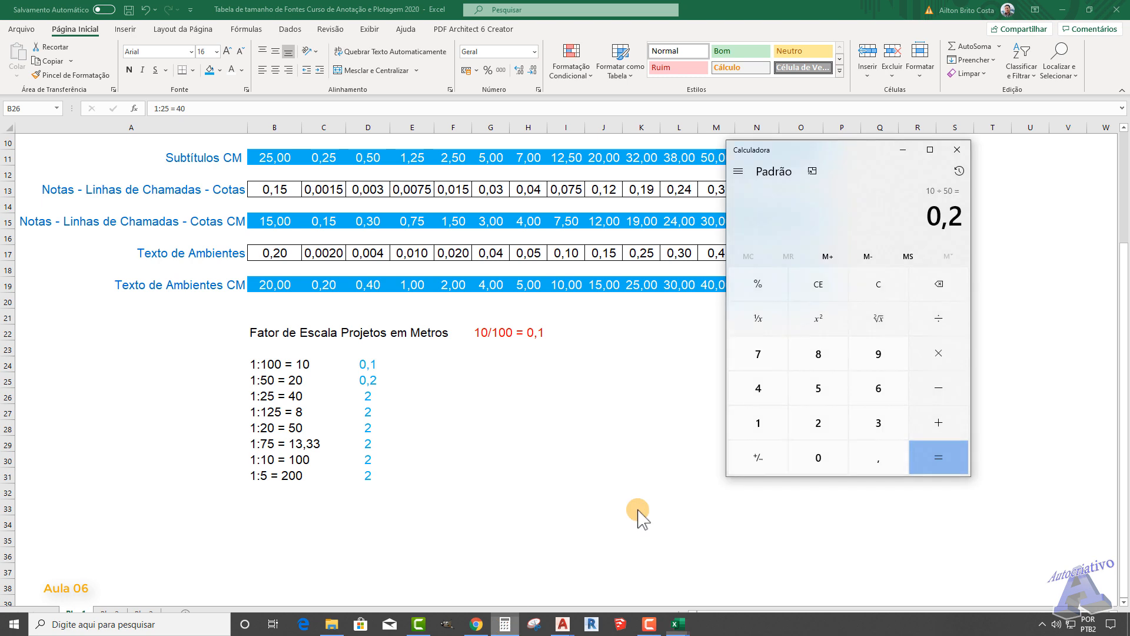
{"action": "left_click", "coordinate": [877, 285]}
{"action": "left_click", "coordinate": [759, 423]}
{"action": "left_click", "coordinate": [818, 458]}
{"action": "left_click", "coordinate": [938, 318]}
{"action": "left_click", "coordinate": [818, 422]}
{"action": "left_click", "coordinate": [818, 388]}
{"action": "left_click", "coordinate": [935, 457]}
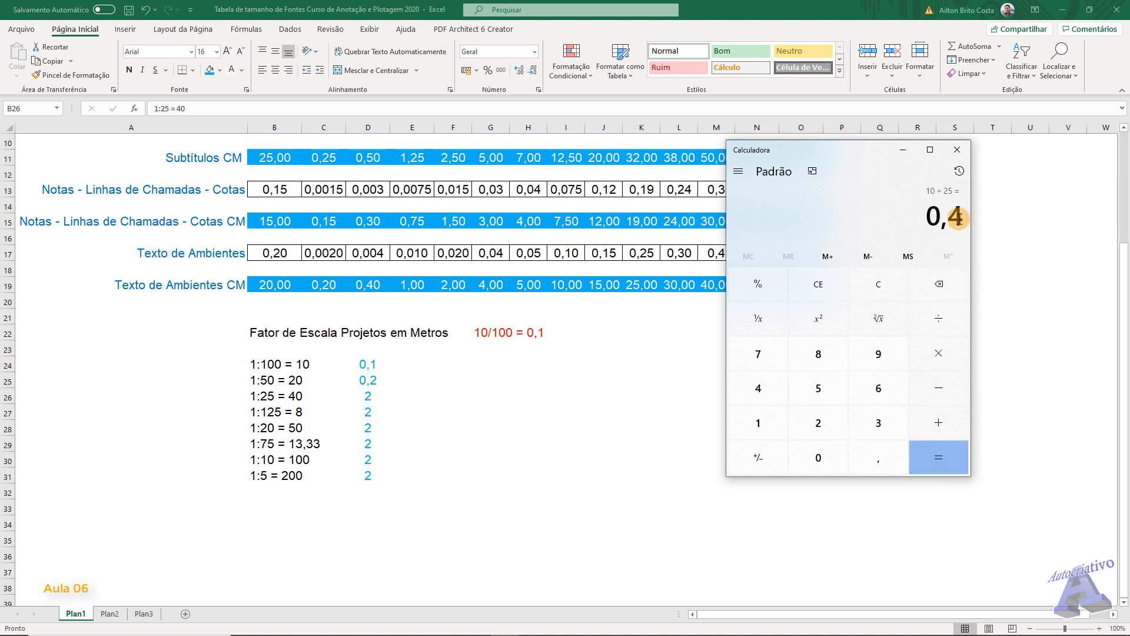
{"action": "left_click", "coordinate": [957, 149]}
- Enter 0,4 in D26 beside the 1:25 scale
{"action": "left_click", "coordinate": [368, 397]}
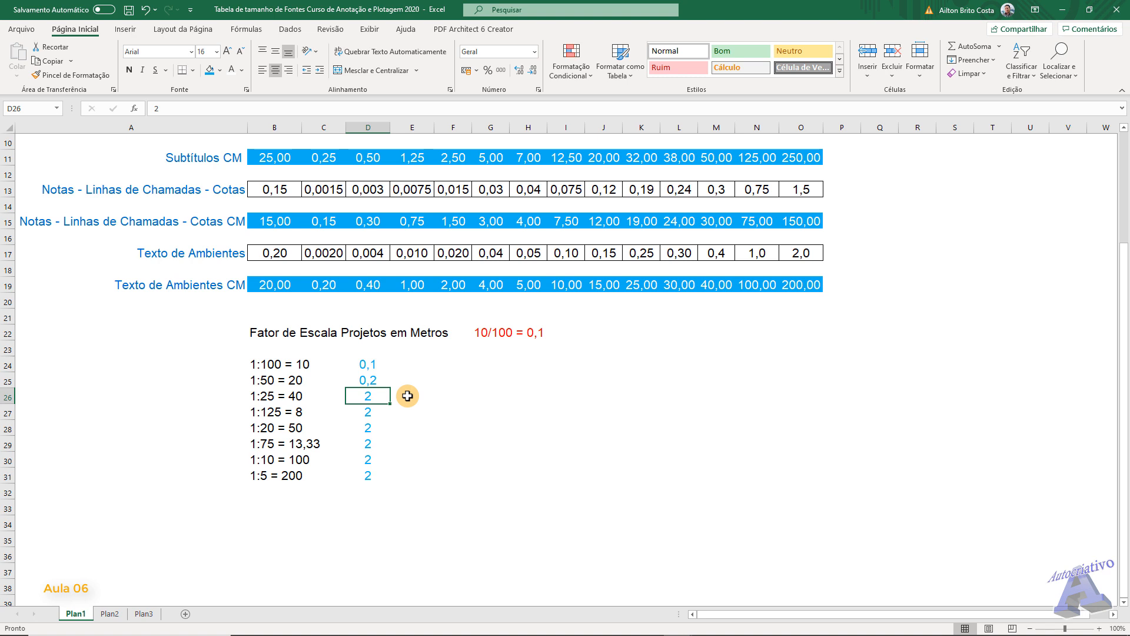
{"action": "type", "text": "0,4"}
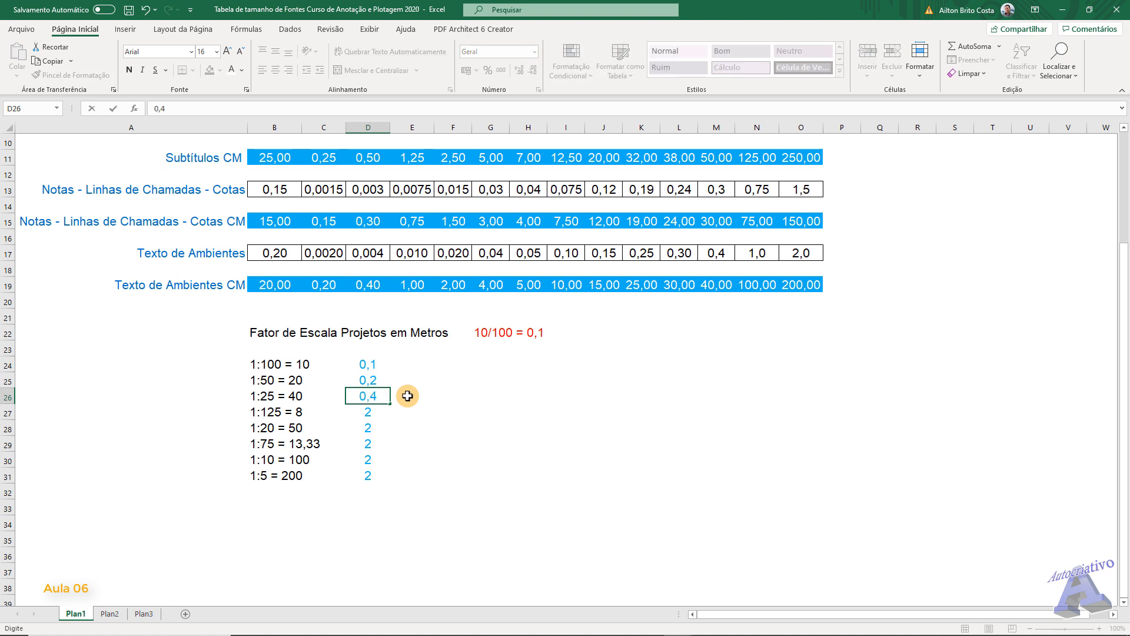
{"action": "key", "text": "Return"}
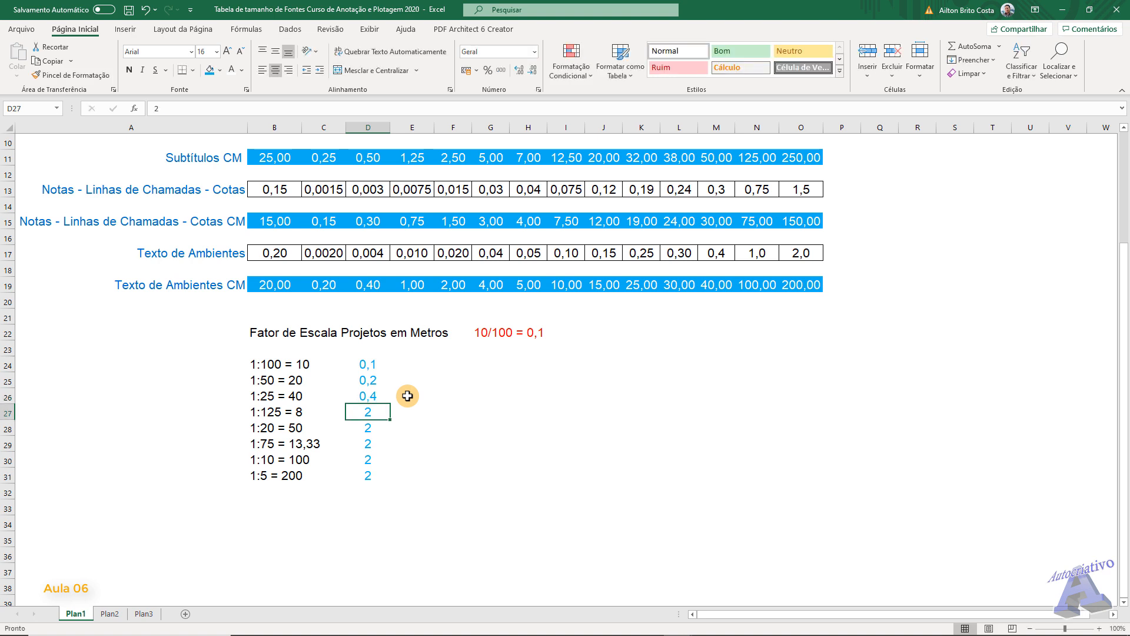
- Change the entries in B24:B26 to "1:100 = 0,1", "1:50 = 0,2" and "1:25 = 0,4"
{"action": "left_click", "coordinate": [285, 363]}
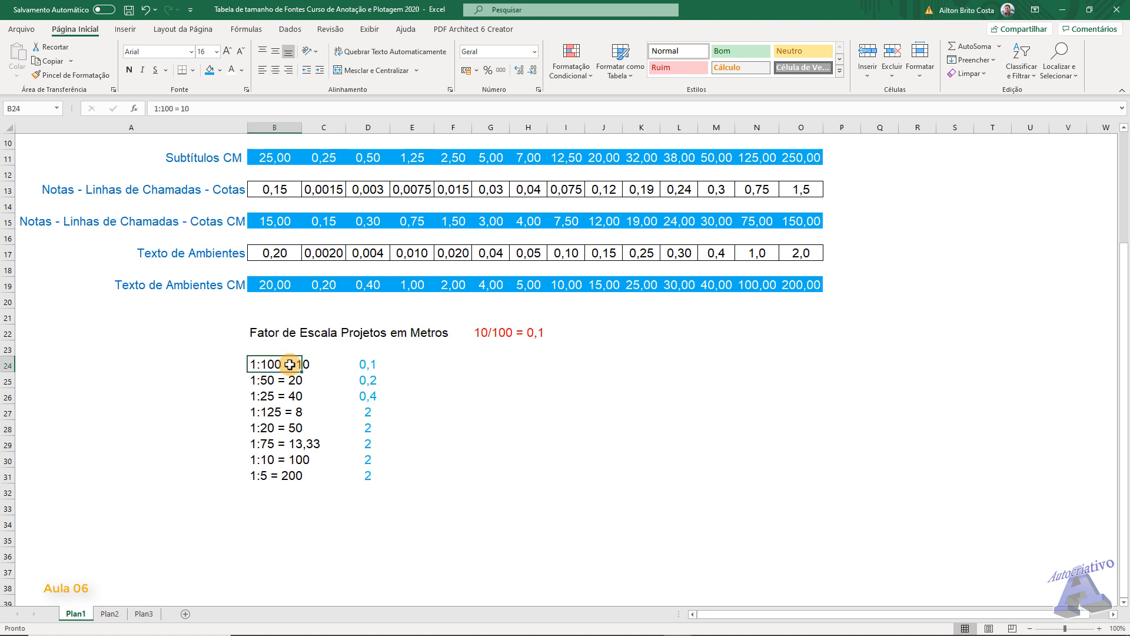
{"action": "left_click", "coordinate": [196, 109]}
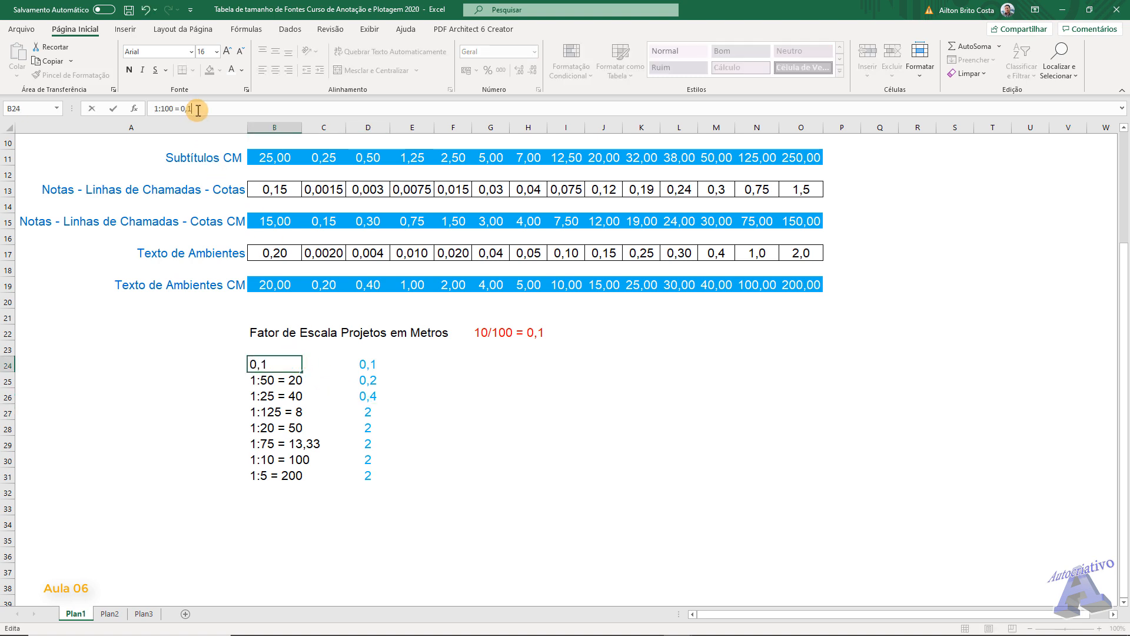
{"action": "left_click", "coordinate": [287, 380]}
{"action": "left_click", "coordinate": [205, 108]}
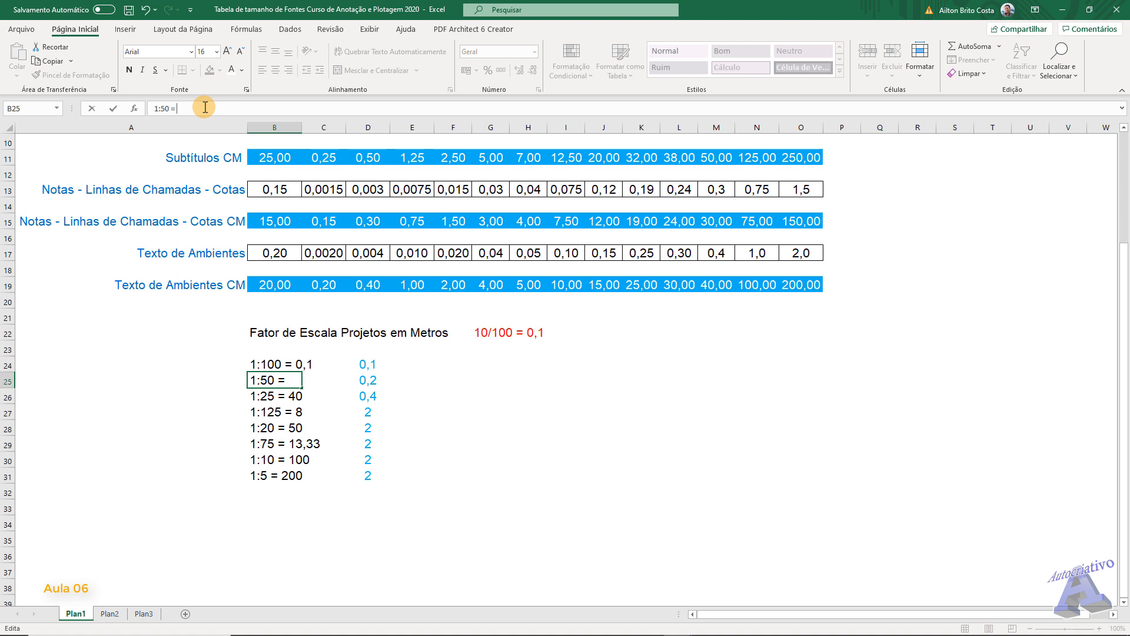
{"action": "left_click", "coordinate": [279, 394]}
{"action": "left_click", "coordinate": [190, 110]}
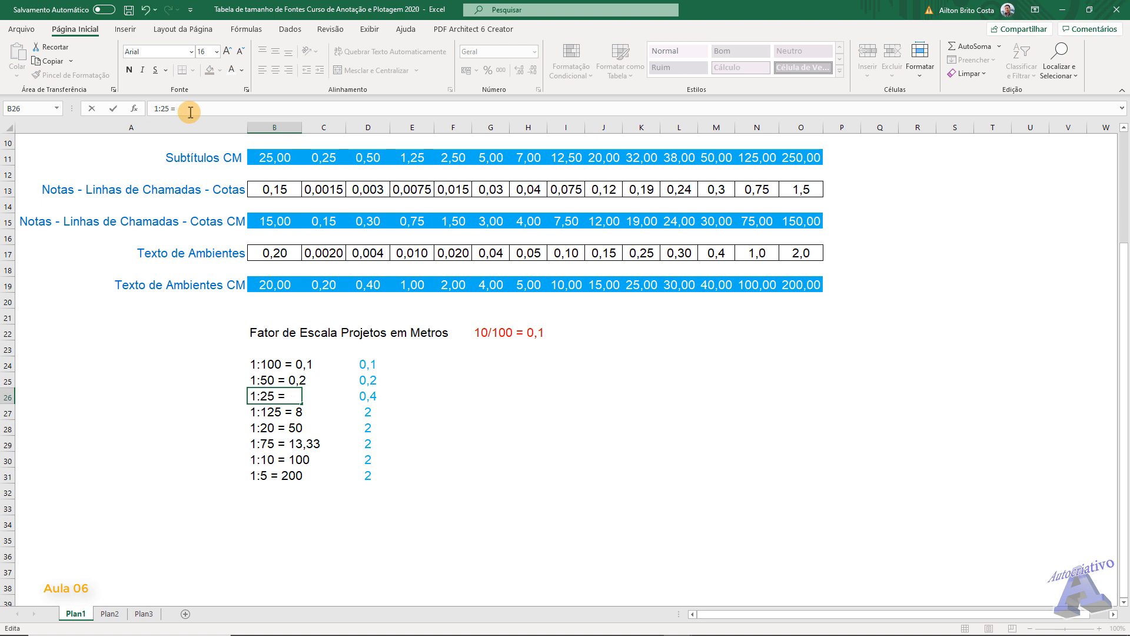
{"action": "key", "text": "Return"}
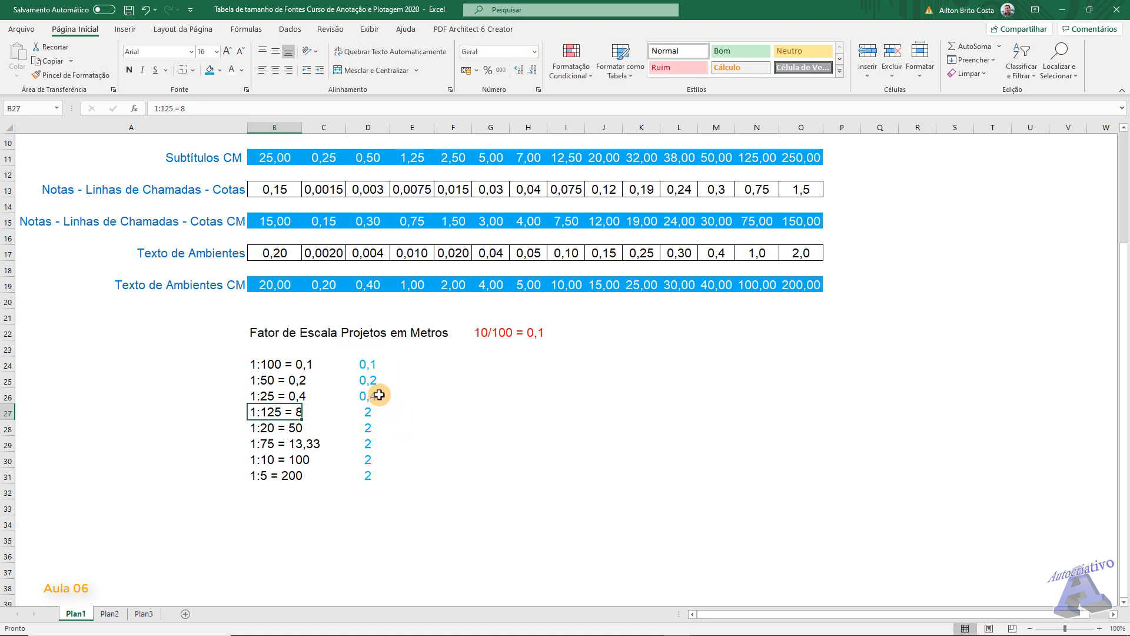
- Clear the helper values beside the scale list in D24:D31
{"action": "left_click", "coordinate": [374, 364]}
{"action": "left_click_drag", "start_coordinate": [378, 380], "coordinate": [387, 477]}
{"action": "key", "text": "Delete"}
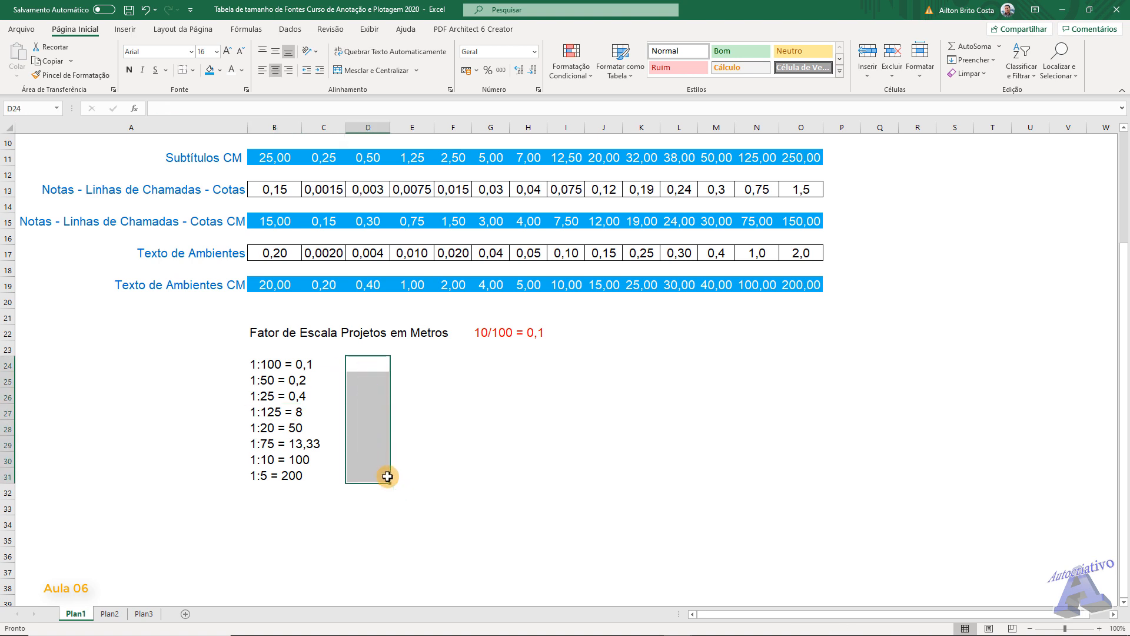
{"action": "left_click", "coordinate": [601, 462]}
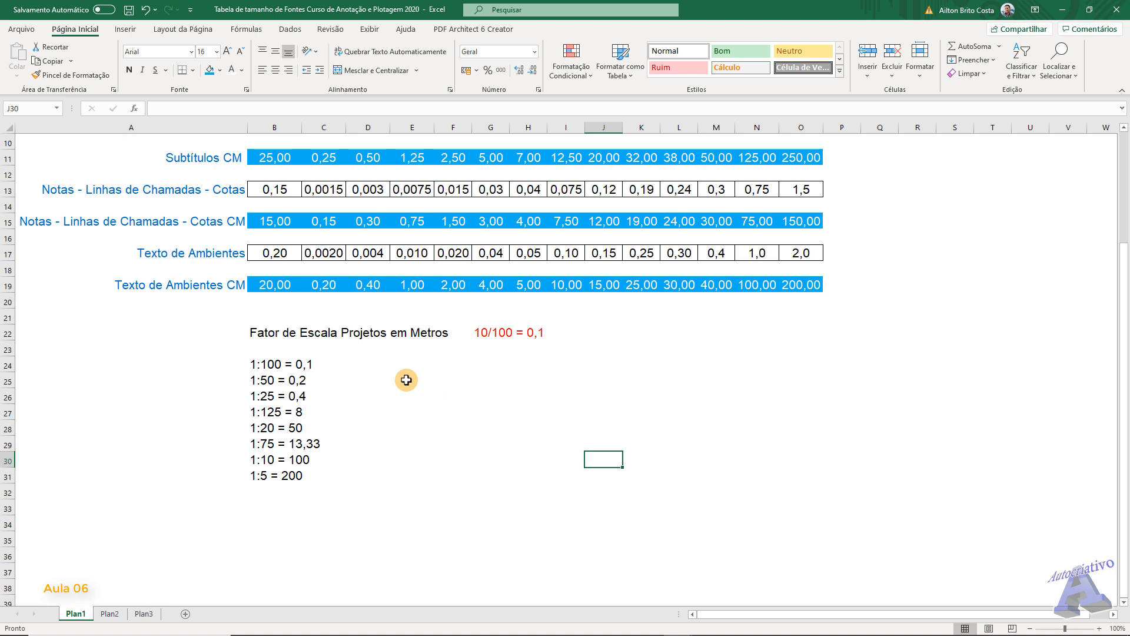
- Switch to Calculator and divide 10 by 125 for the 1:125 scale in B27
{"action": "left_click", "coordinate": [287, 412]}
{"action": "left_click", "coordinate": [506, 624]}
{"action": "left_click", "coordinate": [765, 420]}
{"action": "left_click", "coordinate": [815, 456]}
{"action": "left_click", "coordinate": [939, 318]}
{"action": "left_click", "coordinate": [757, 422]}
{"action": "left_click", "coordinate": [818, 423]}
{"action": "left_click", "coordinate": [818, 385]}
{"action": "left_click", "coordinate": [932, 454]}
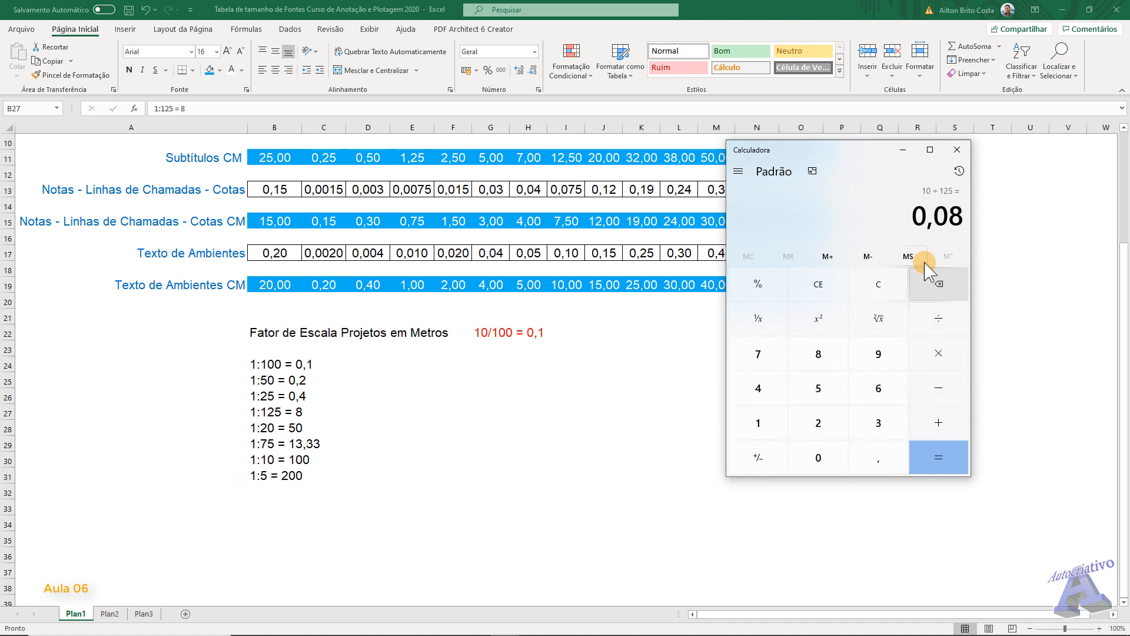
- In Excel, change B27:B31 to "1:125 = 0,08", "1:20 = 0,5", "1:75 = 0,13", "1:10 = 1" and "1:5 = 2"
{"action": "left_click", "coordinate": [296, 413]}
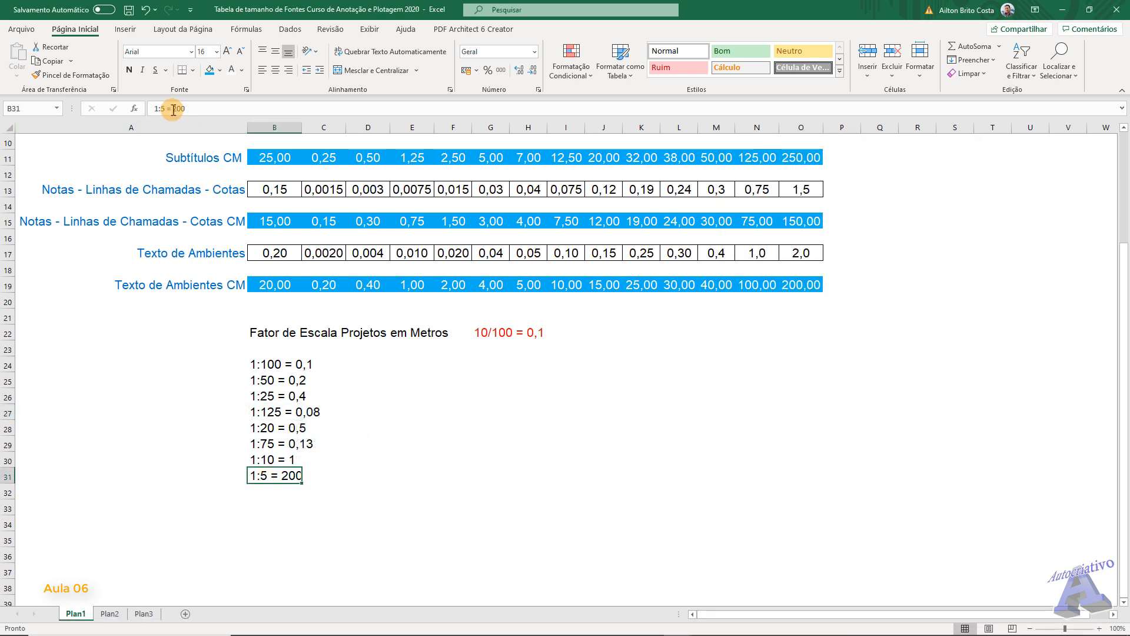
{"action": "left_click_drag", "start_coordinate": [173, 108], "coordinate": [213, 108]}
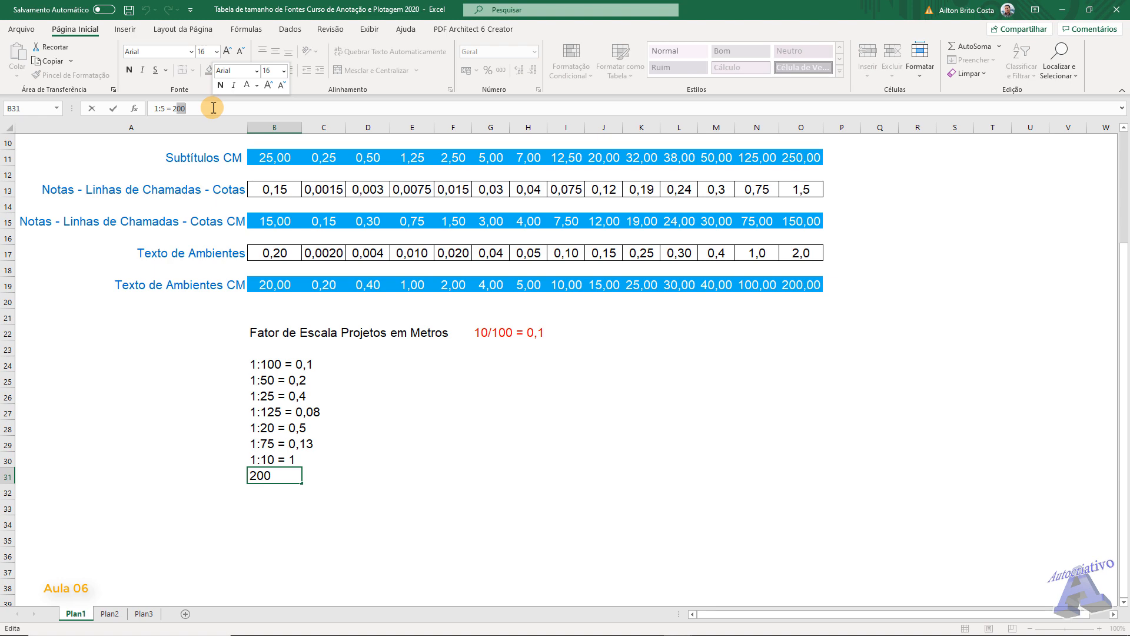
{"action": "type", "text": "2"}
{"action": "left_click", "coordinate": [497, 491]}
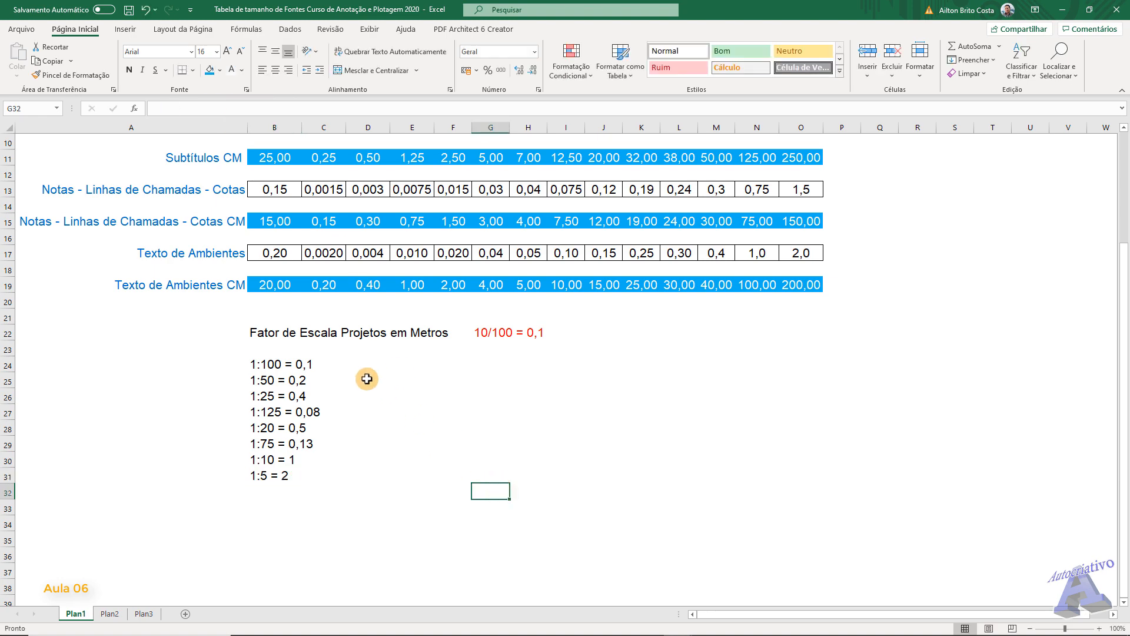
- Examine the font size table and step through the Texto de Ambientes CM values from B19 to I19
{"action": "scroll", "coordinate": [363, 376], "scroll_direction": "up", "scroll_amount": 3}
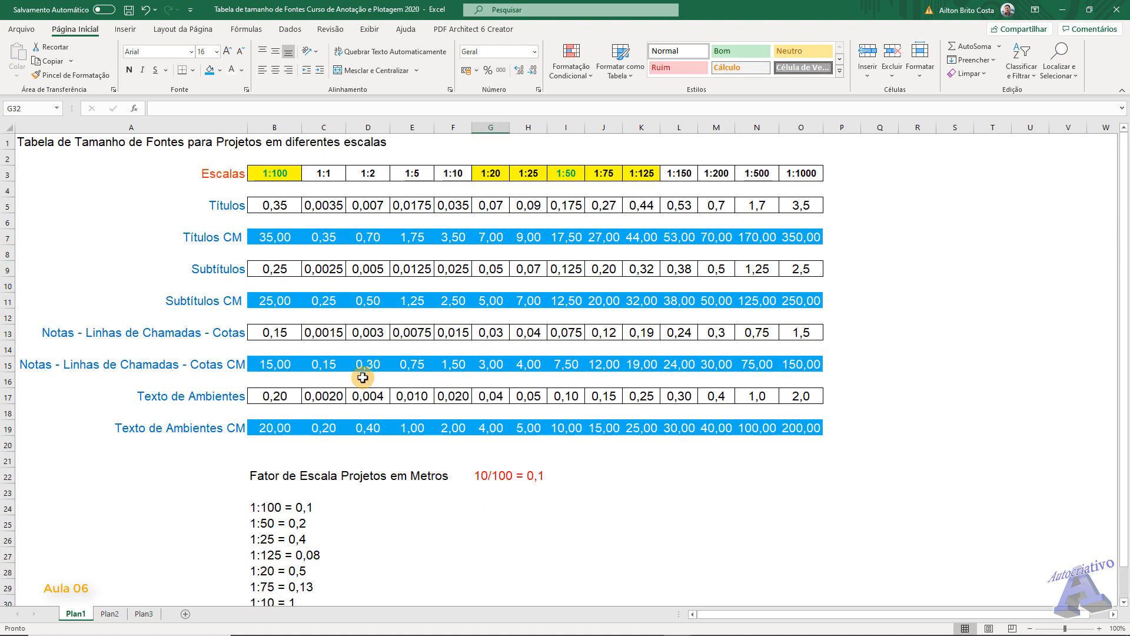
{"action": "scroll", "coordinate": [363, 377], "scroll_direction": "down", "scroll_amount": 2}
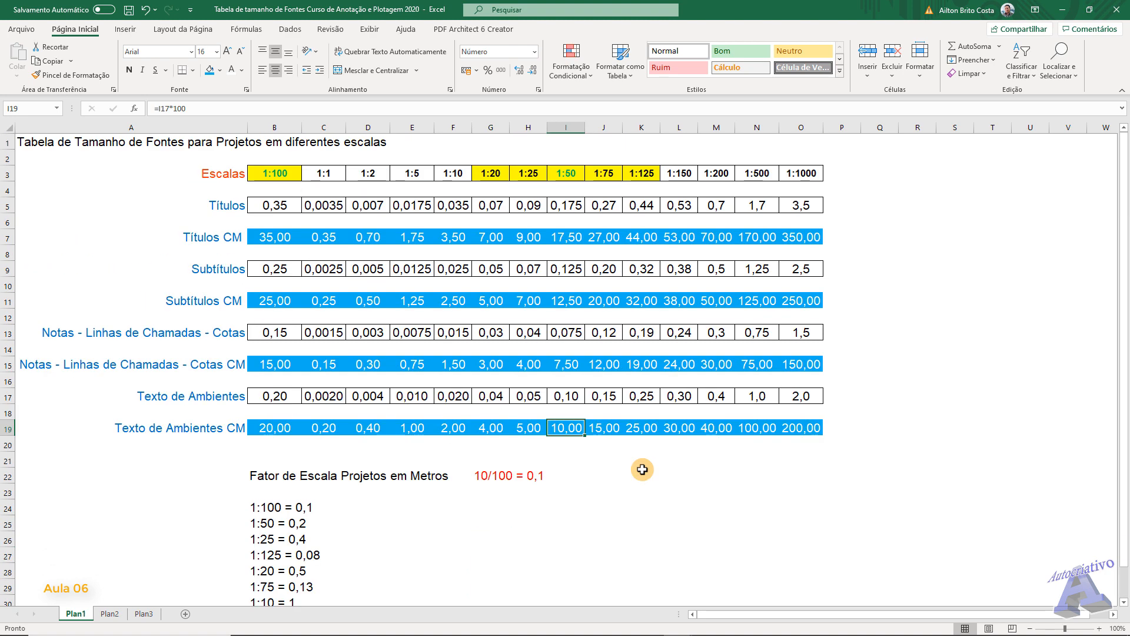
{"action": "scroll", "coordinate": [643, 469], "scroll_direction": "down", "scroll_amount": 2}
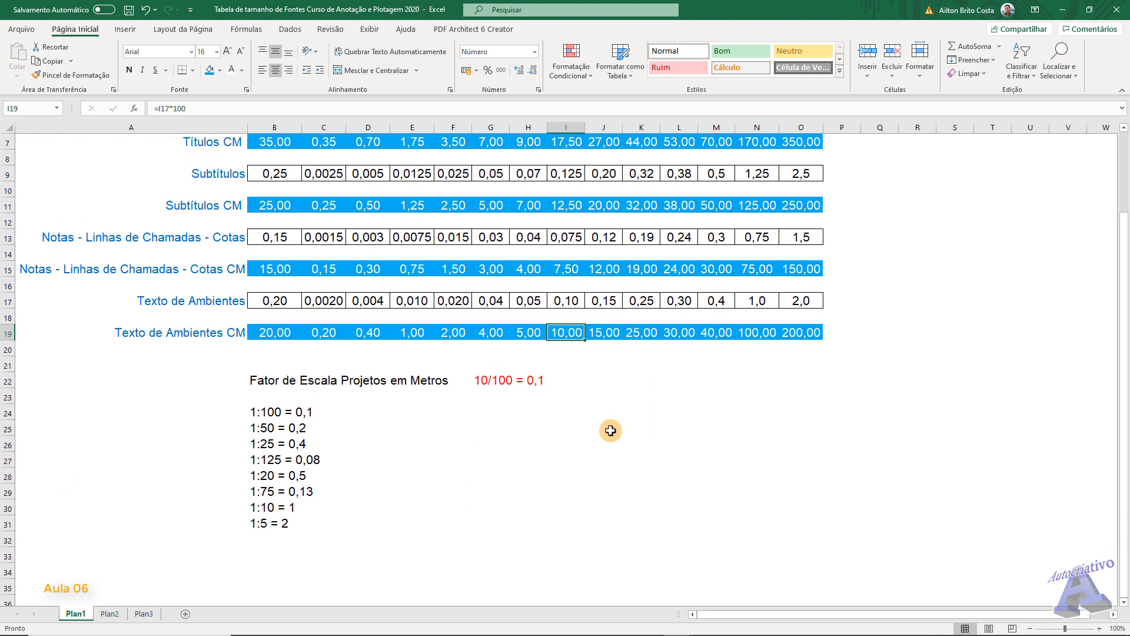
{"action": "left_click", "coordinate": [272, 331]}
{"action": "left_click", "coordinate": [326, 331]}
{"action": "left_click", "coordinate": [370, 332]}
{"action": "left_click", "coordinate": [413, 331]}
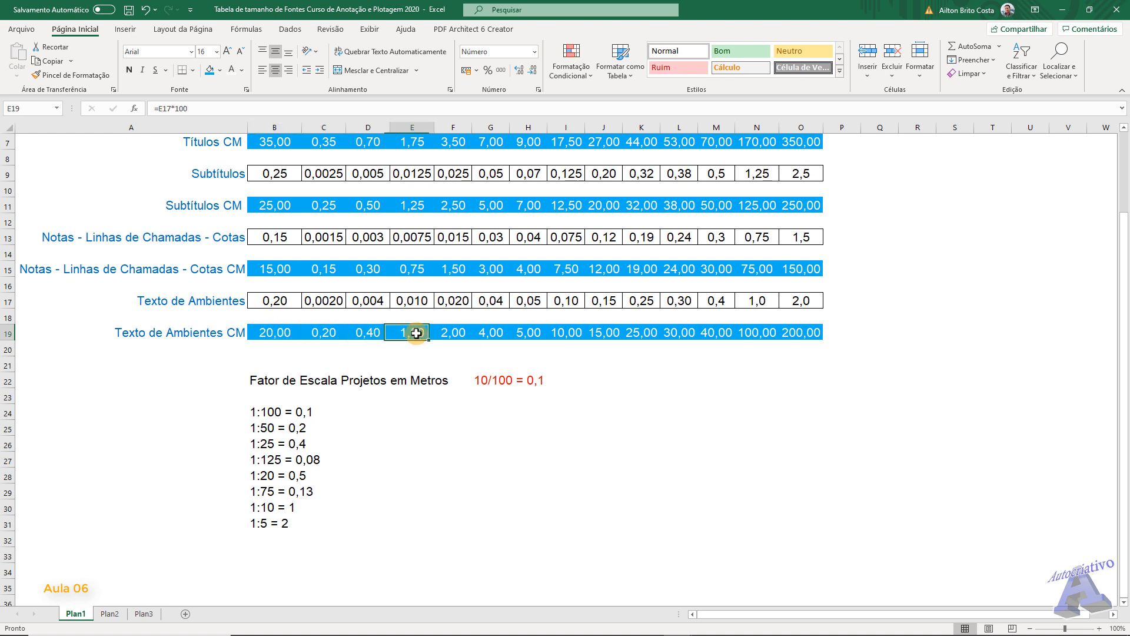
{"action": "left_click", "coordinate": [455, 332]}
{"action": "left_click", "coordinate": [277, 332]}
{"action": "left_click", "coordinate": [319, 333]}
{"action": "left_click", "coordinate": [380, 333]}
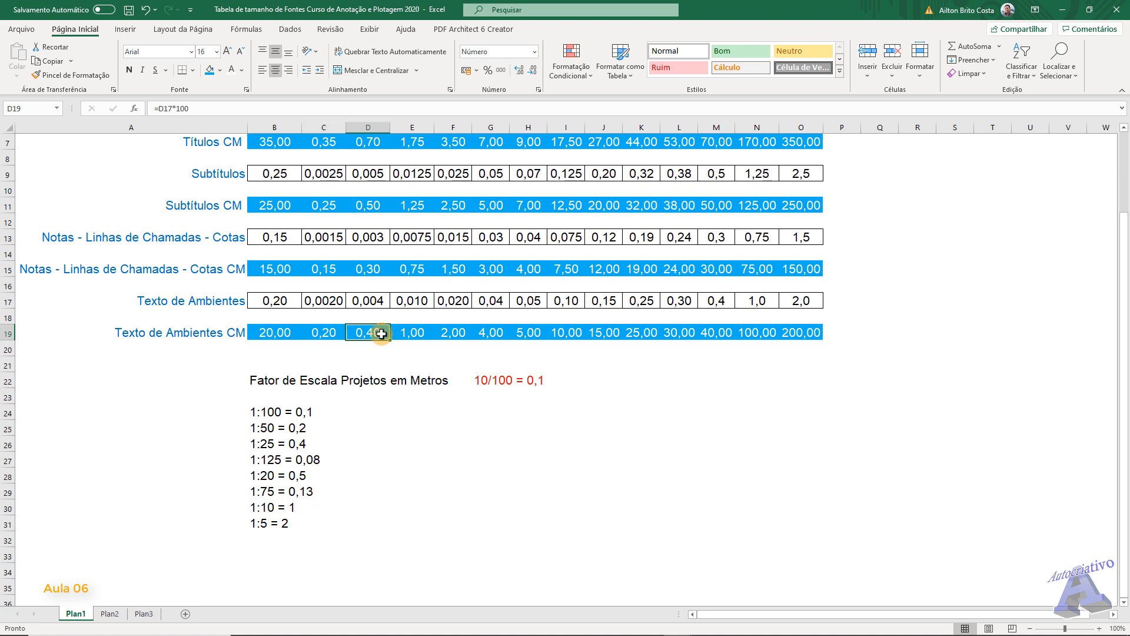
{"action": "left_click", "coordinate": [412, 331]}
{"action": "left_click", "coordinate": [455, 332]}
{"action": "left_click", "coordinate": [492, 332]}
{"action": "left_click", "coordinate": [521, 334]}
{"action": "left_click", "coordinate": [571, 331]}
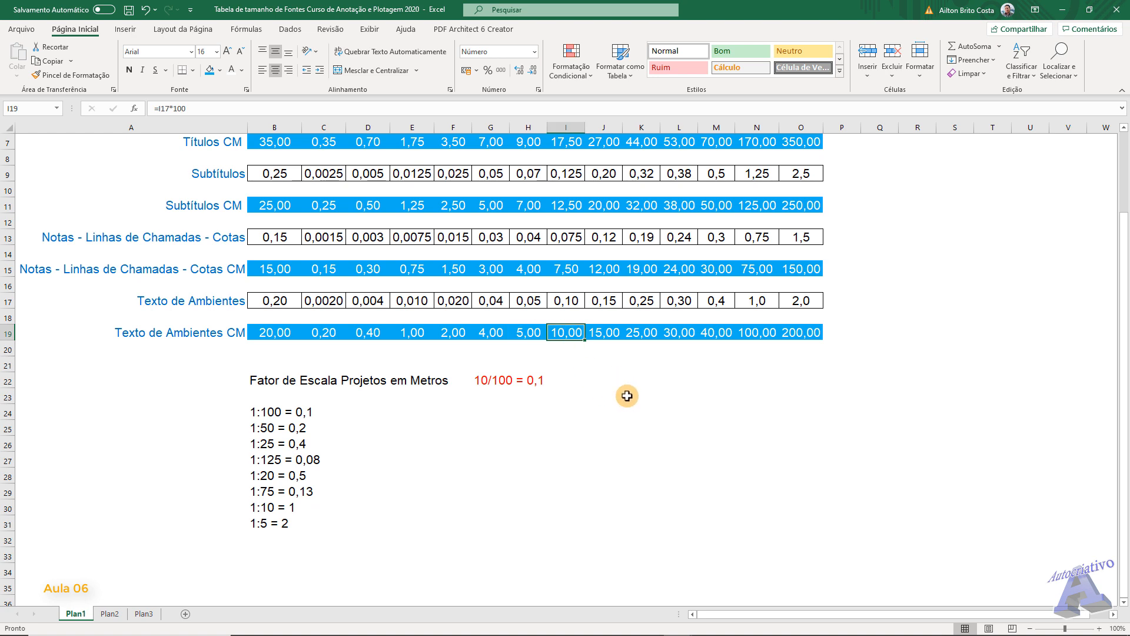
- Change the scale factor heading in B22 to "Fator de Escala Projetos em Centímetros"
{"action": "left_click", "coordinate": [387, 379]}
{"action": "left_click", "coordinate": [277, 380]}
{"action": "left_click", "coordinate": [268, 108]}
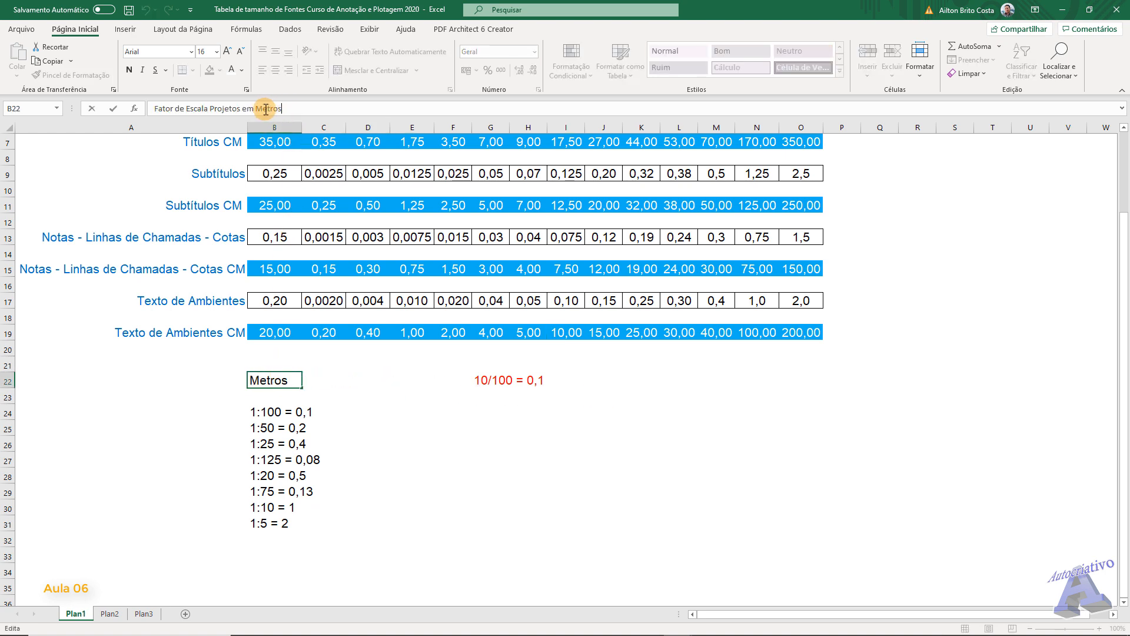
{"action": "left_click_drag", "start_coordinate": [257, 108], "coordinate": [307, 107]}
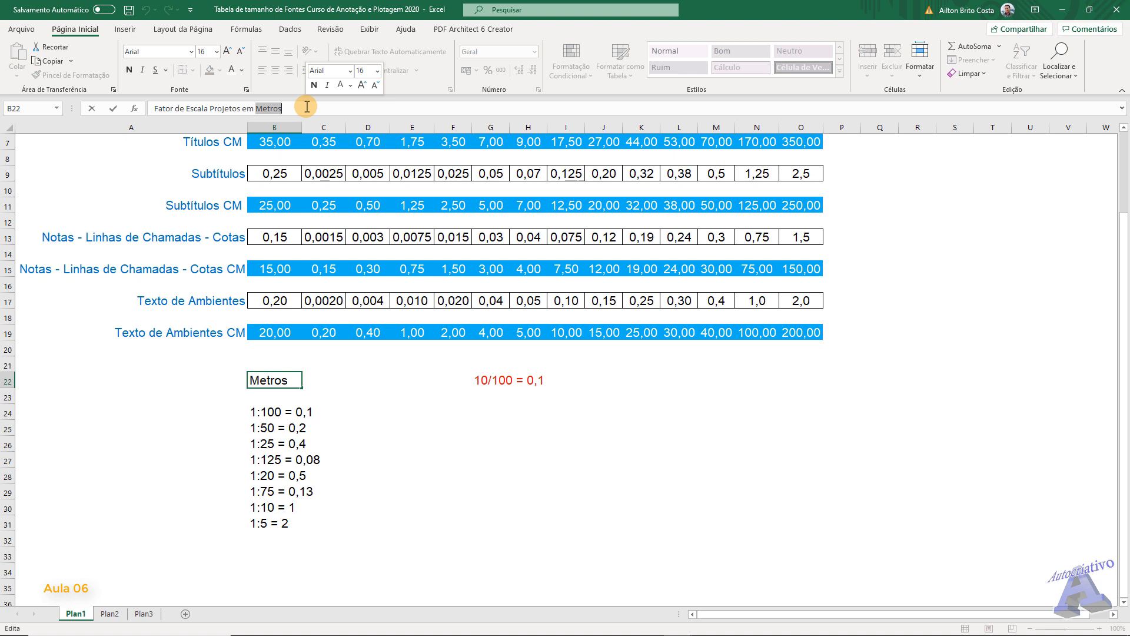
{"action": "type", "text": "Centím"}
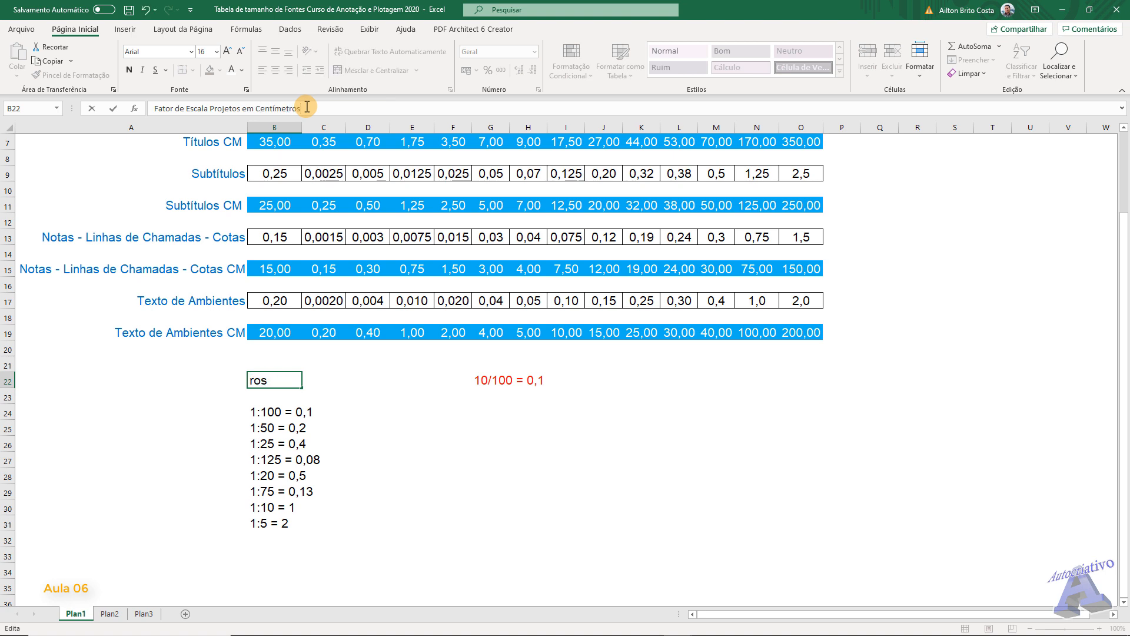
{"action": "key", "text": "Return"}
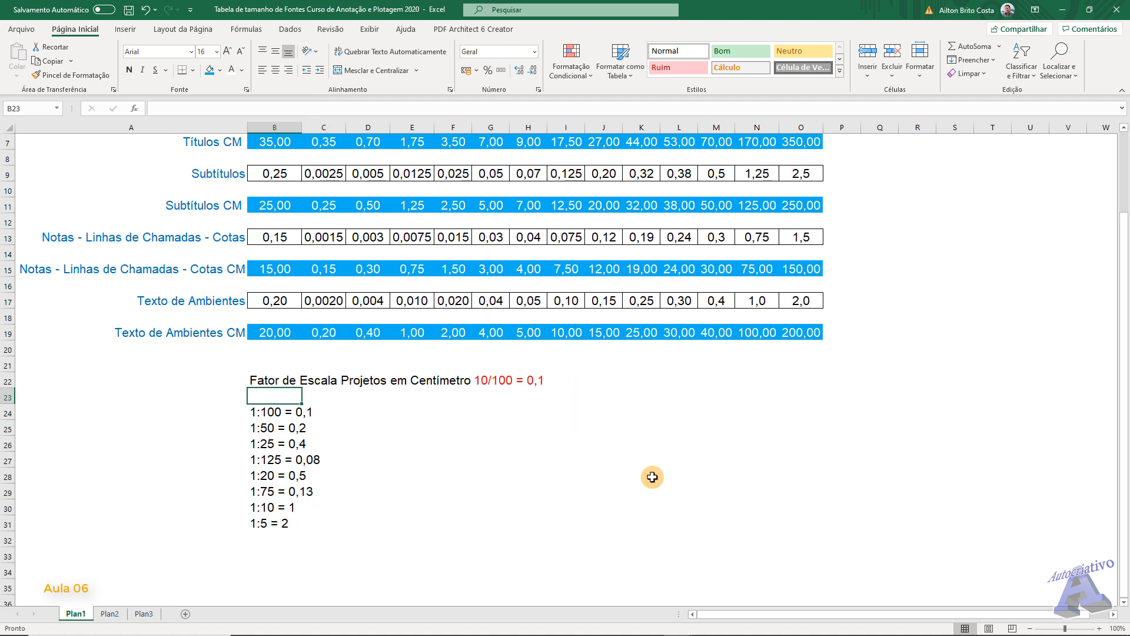
{"action": "left_click", "coordinate": [651, 477]}
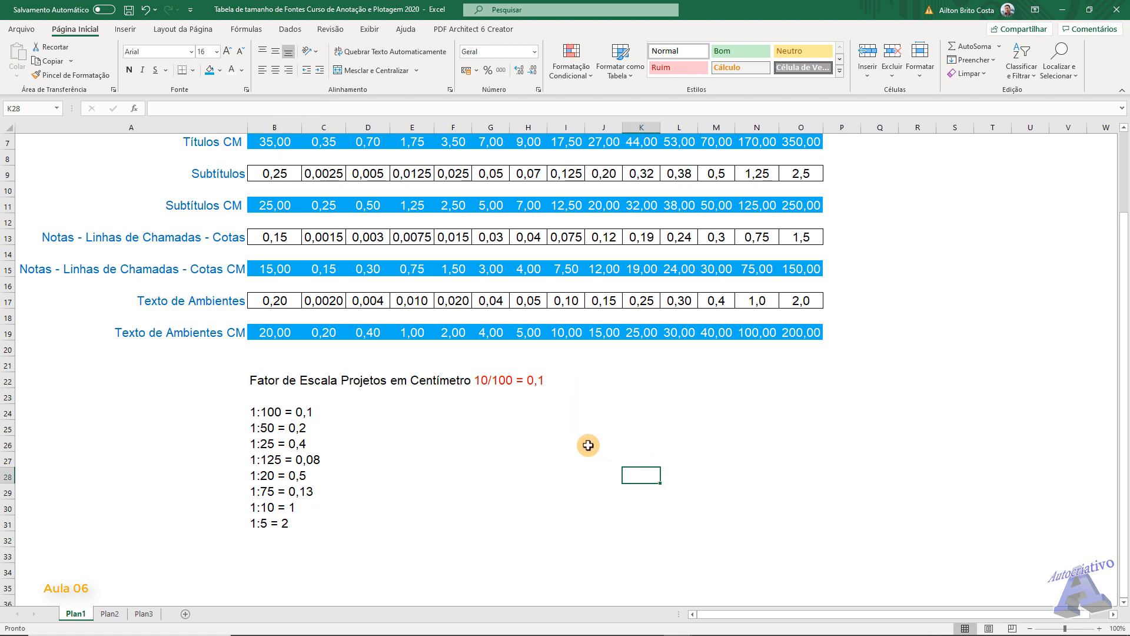
- Examine the 1:50 column and its Texto de Ambientes CM size in I19
{"action": "left_click", "coordinate": [572, 334]}
{"action": "left_click", "coordinate": [536, 332]}
{"action": "left_click", "coordinate": [562, 333]}
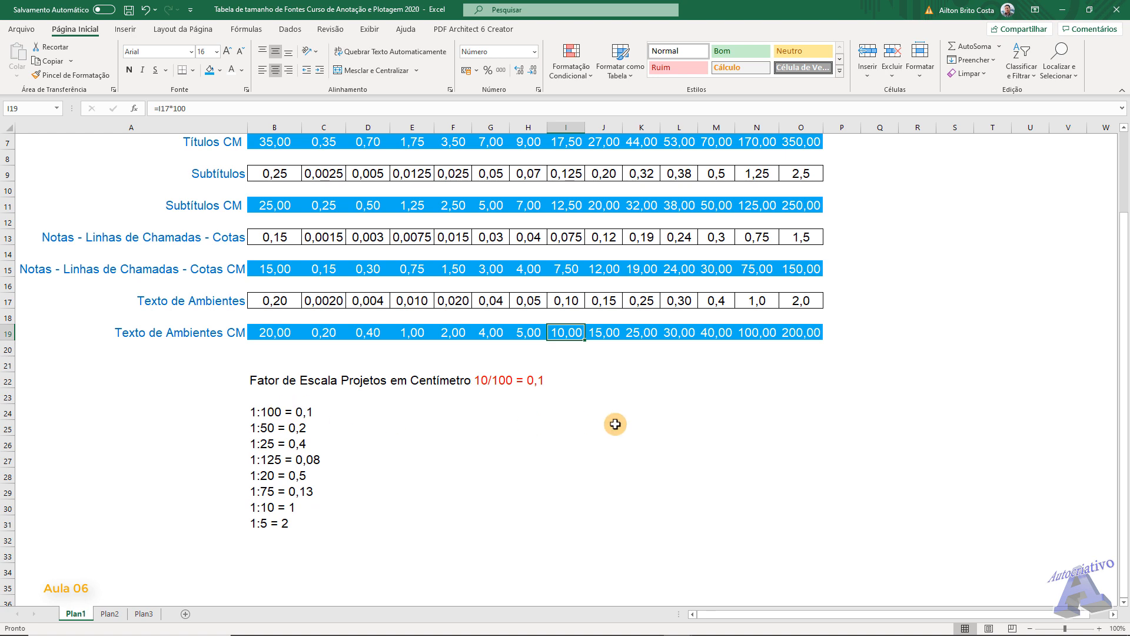
{"action": "scroll", "coordinate": [587, 414], "scroll_direction": "up", "scroll_amount": 2}
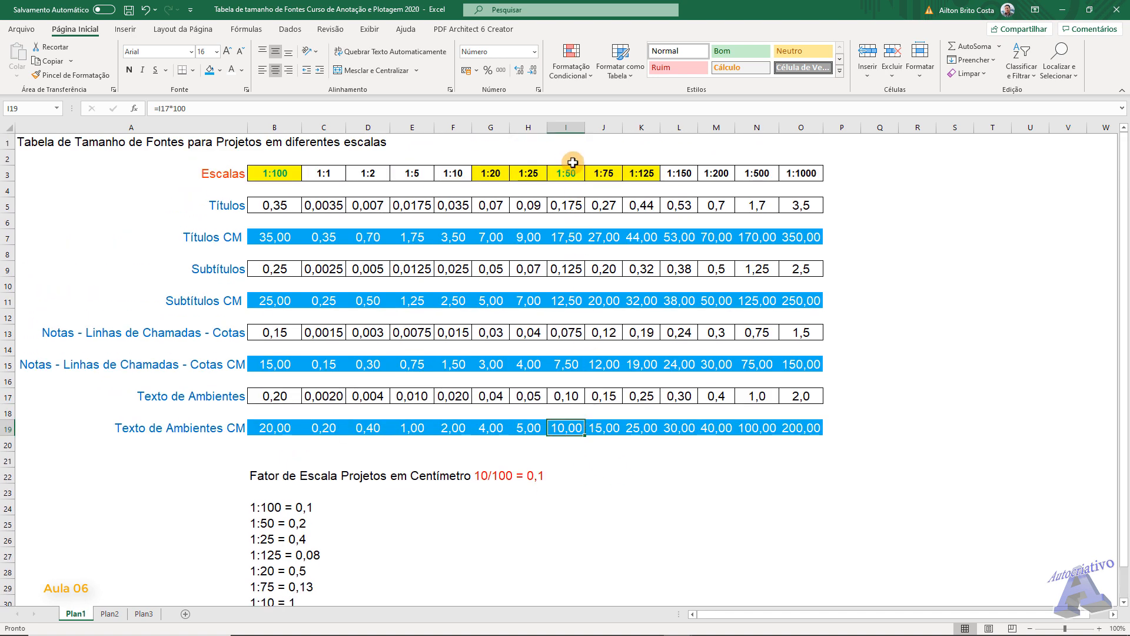
{"action": "left_click", "coordinate": [566, 128]}
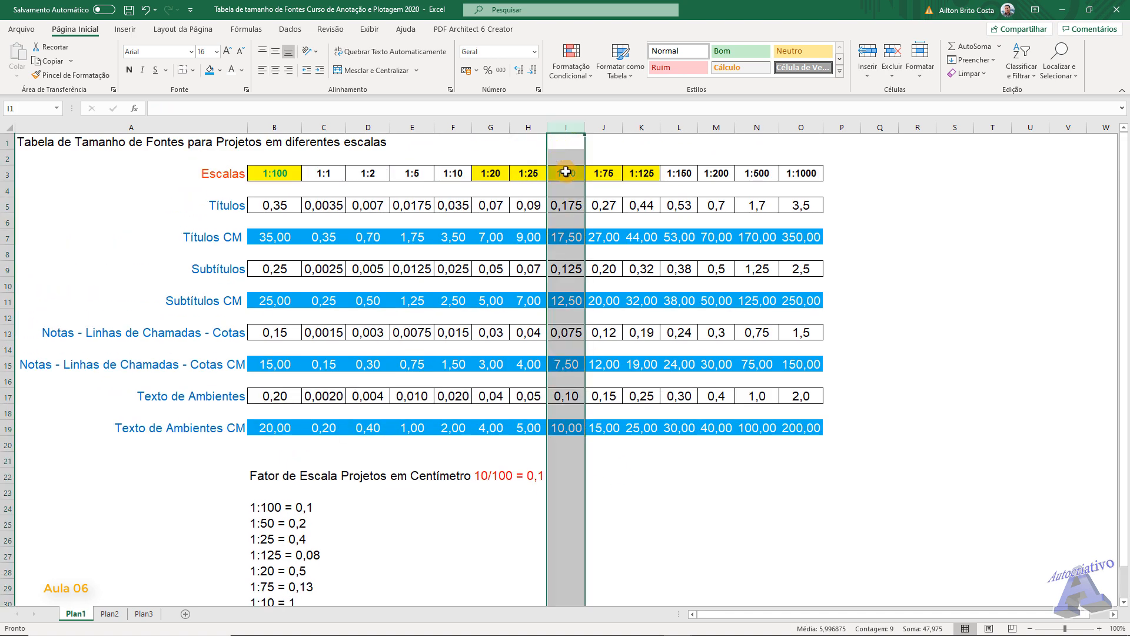
{"action": "left_click", "coordinate": [567, 427]}
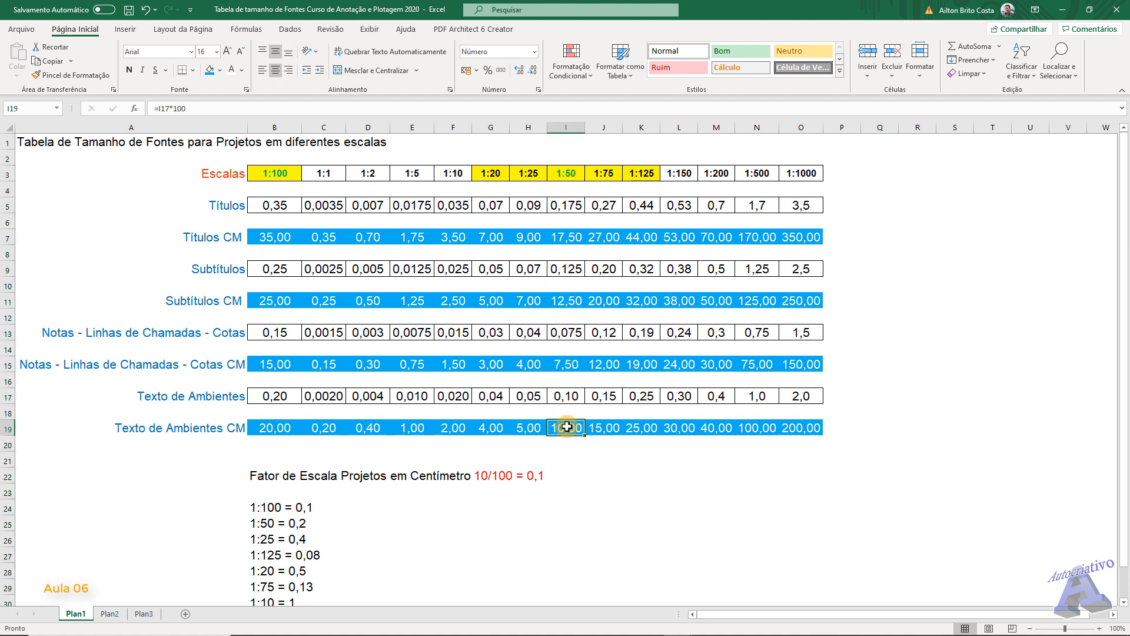
{"action": "scroll", "coordinate": [566, 427], "scroll_direction": "down", "scroll_amount": 1}
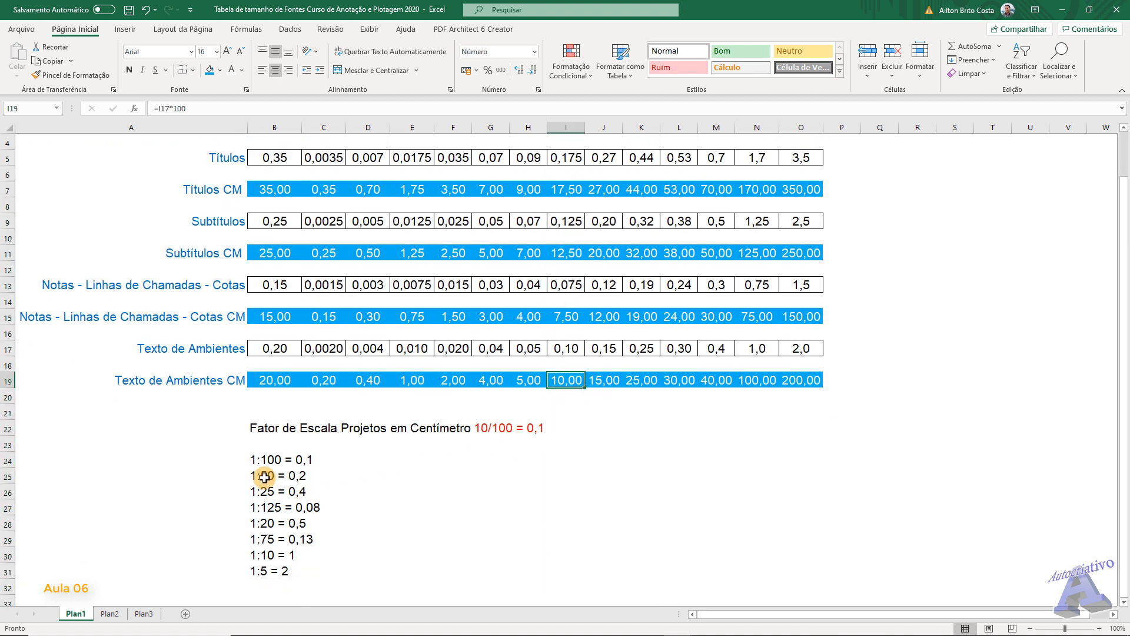
- Switch to Calculator, multiply the 1:50 room text size of 10 by the factor 0,2, and close Calculator
{"action": "mouse_move", "coordinate": [541, 634]}
{"action": "left_click", "coordinate": [509, 625]}
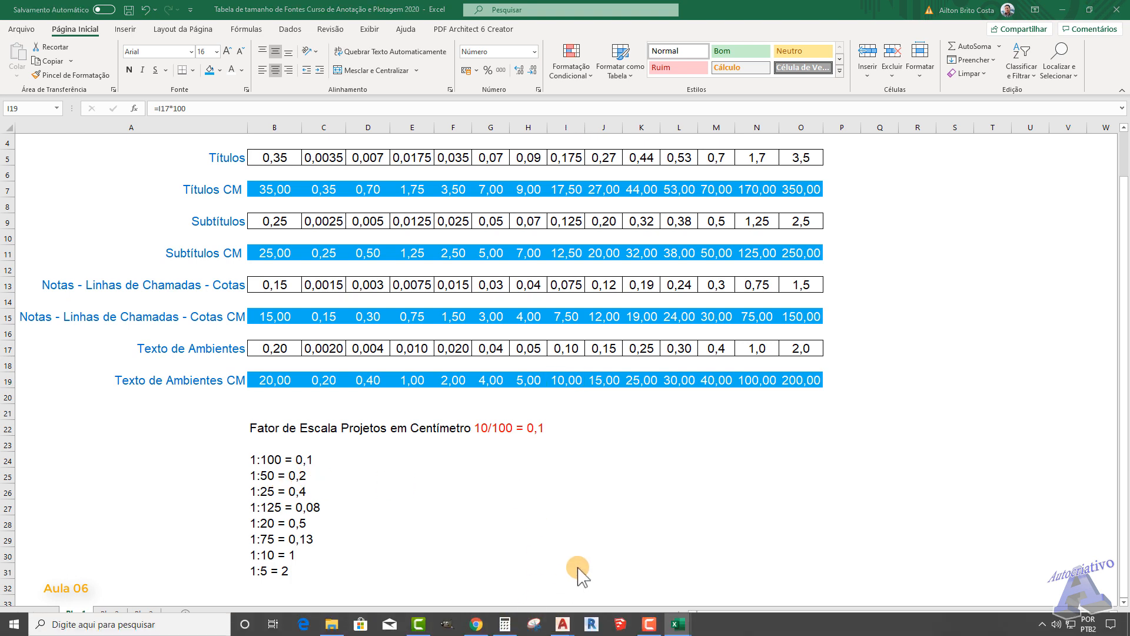
{"action": "left_click", "coordinate": [765, 422]}
{"action": "left_click", "coordinate": [815, 455]}
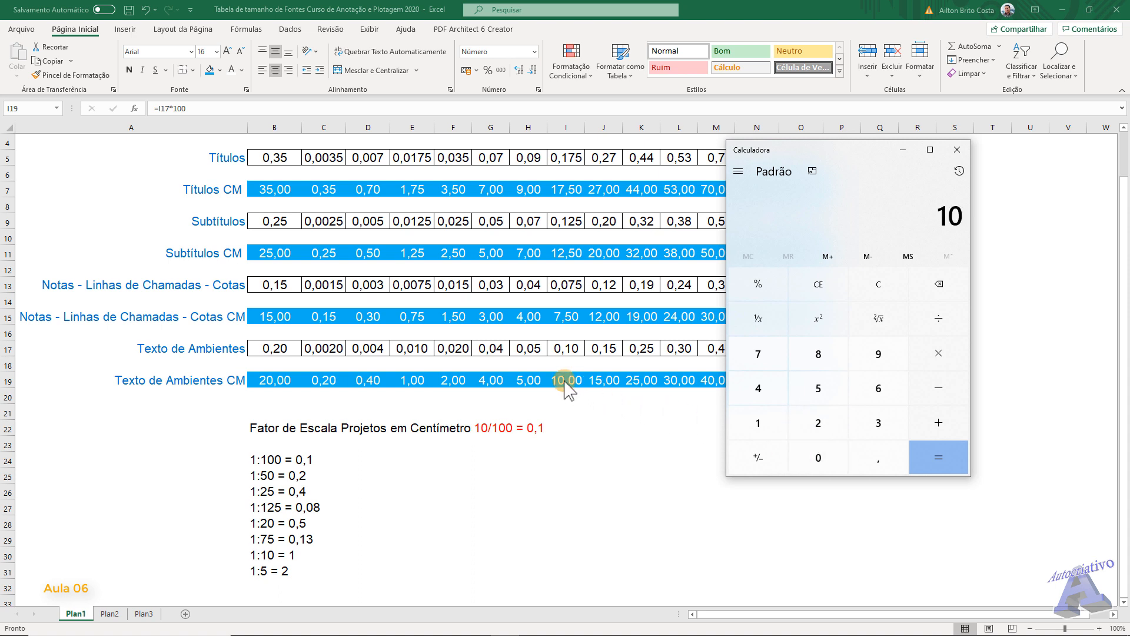
{"action": "left_click", "coordinate": [940, 355]}
{"action": "left_click", "coordinate": [824, 427]}
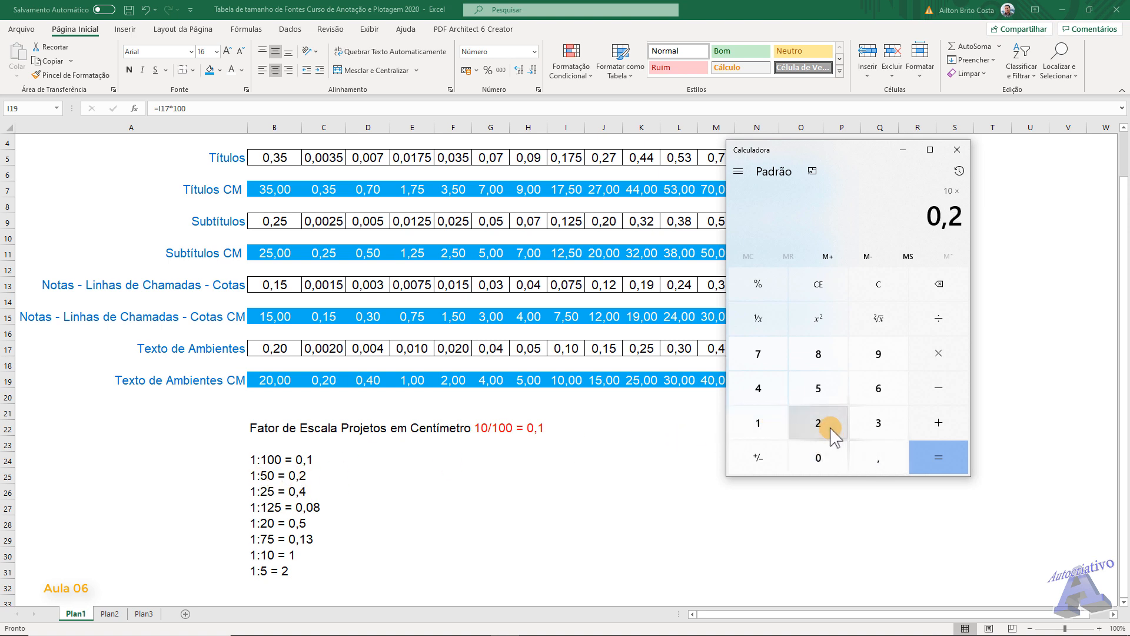
{"action": "left_click", "coordinate": [930, 458]}
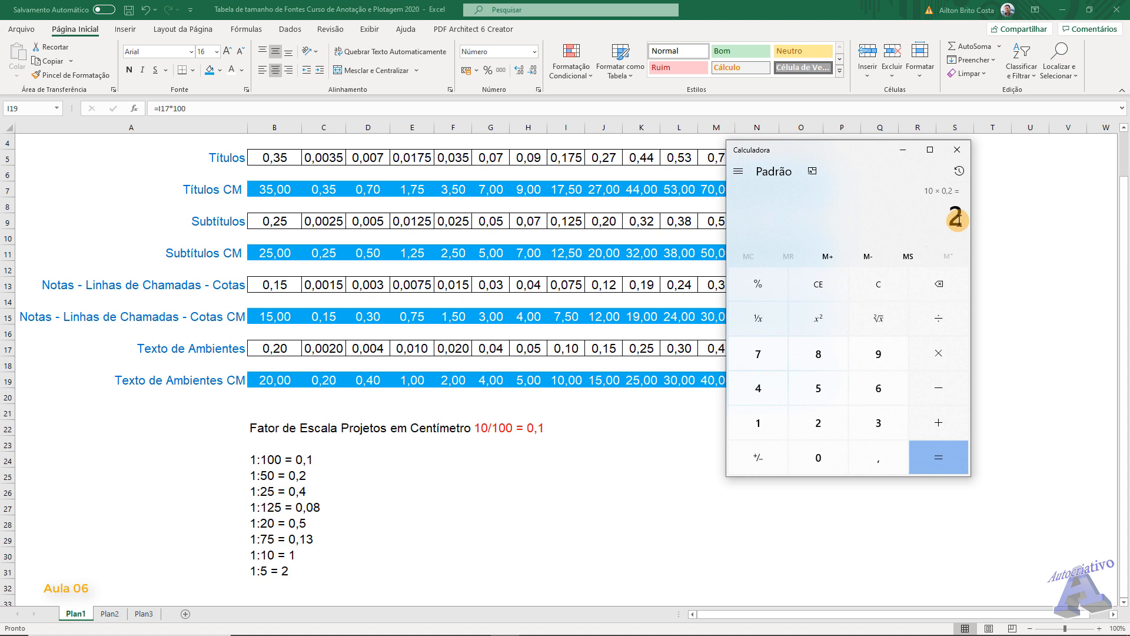
{"action": "left_click", "coordinate": [957, 149]}
- In Excel, enter 2 in D25 beside the 1:50 scale factor
{"action": "left_click", "coordinate": [373, 475]}
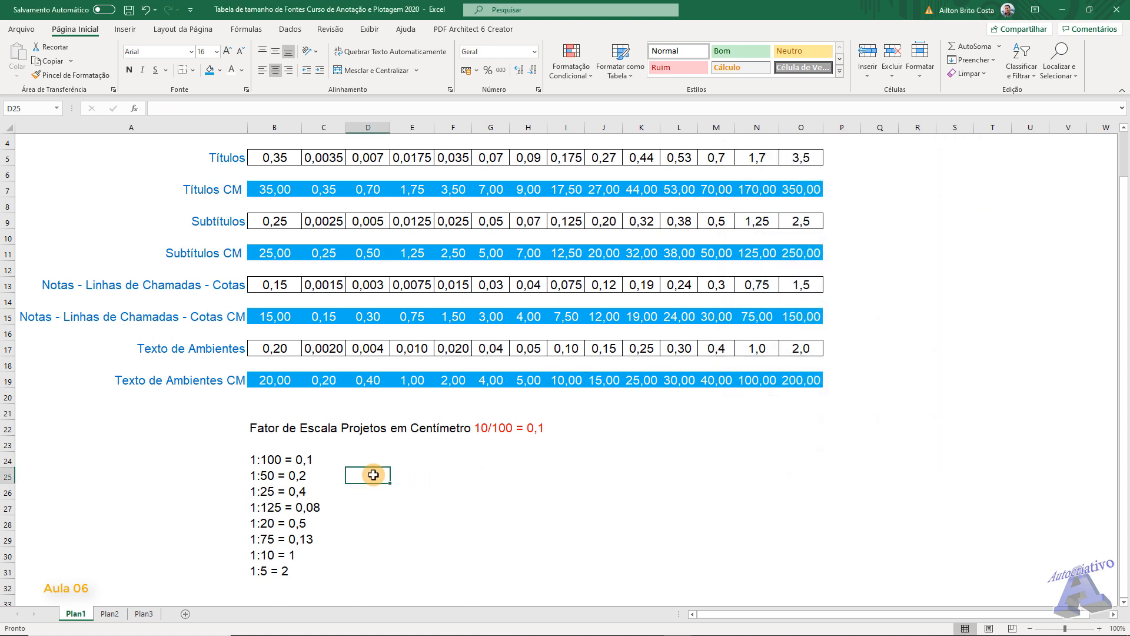
{"action": "type", "text": "2"}
{"action": "key", "text": "Return"}
- Compare the text categories of the font size table with the scale factor list below it
{"action": "scroll", "coordinate": [370, 475], "scroll_direction": "down", "scroll_amount": 1}
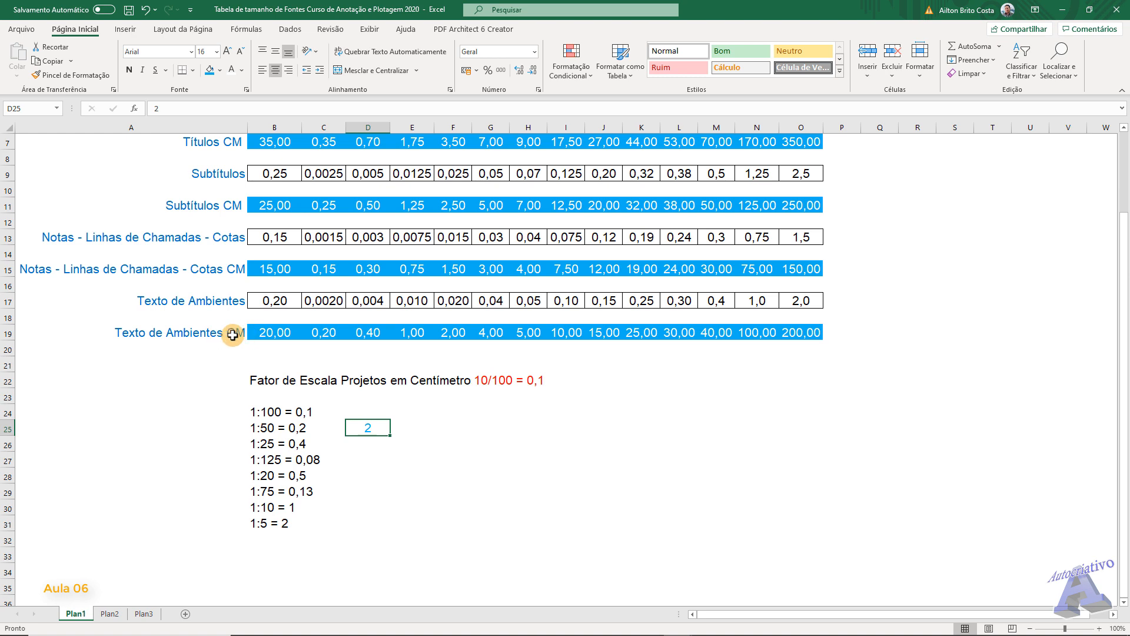
{"action": "scroll", "coordinate": [259, 328], "scroll_direction": "up", "scroll_amount": 1}
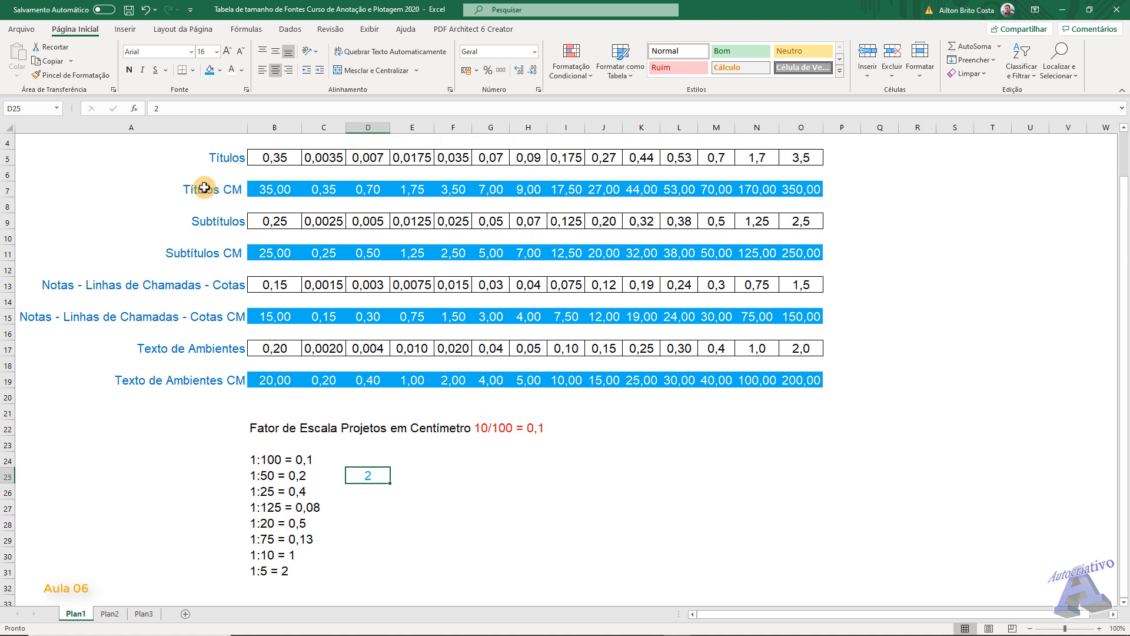
{"action": "scroll", "coordinate": [238, 202], "scroll_direction": "up", "scroll_amount": 1}
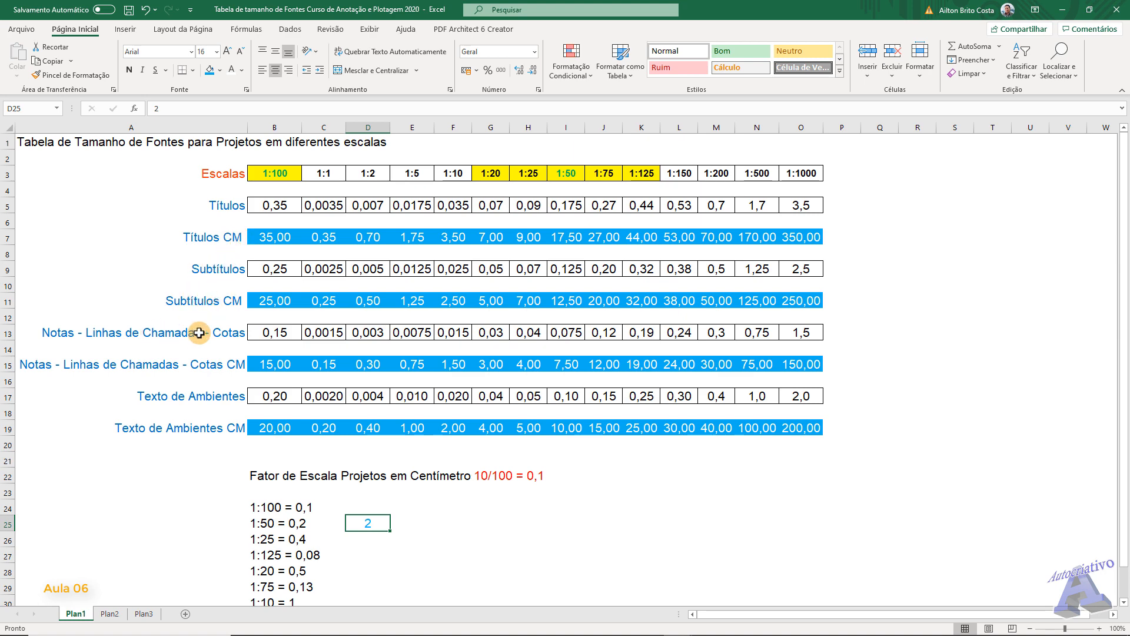
{"action": "scroll", "coordinate": [361, 478], "scroll_direction": "down", "scroll_amount": 2}
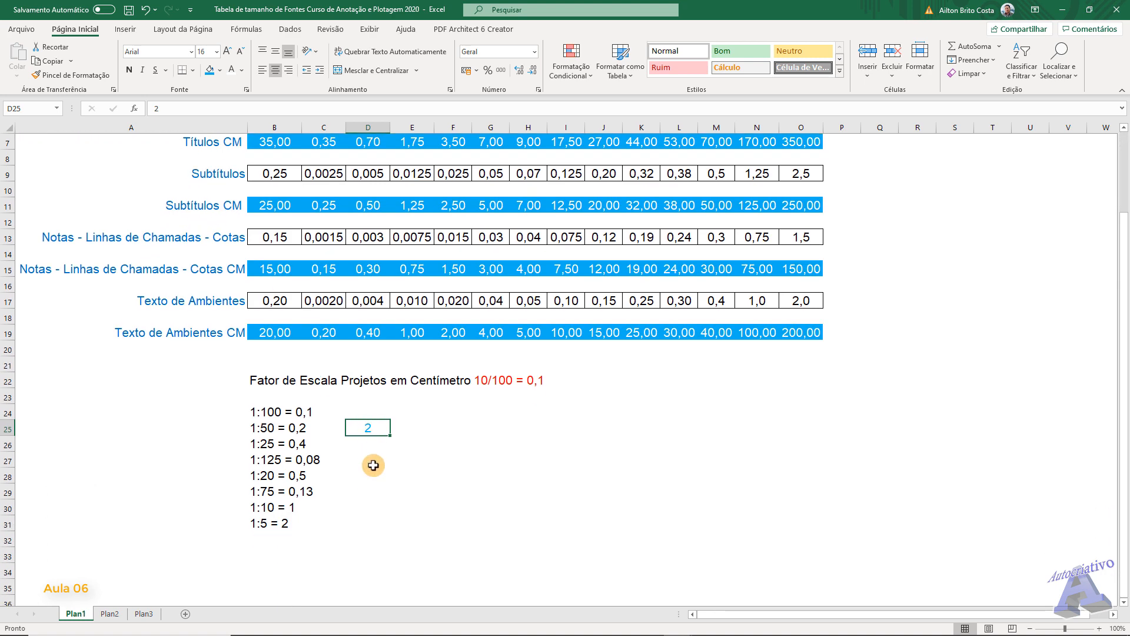
{"action": "scroll", "coordinate": [371, 486], "scroll_direction": "up", "scroll_amount": 2}
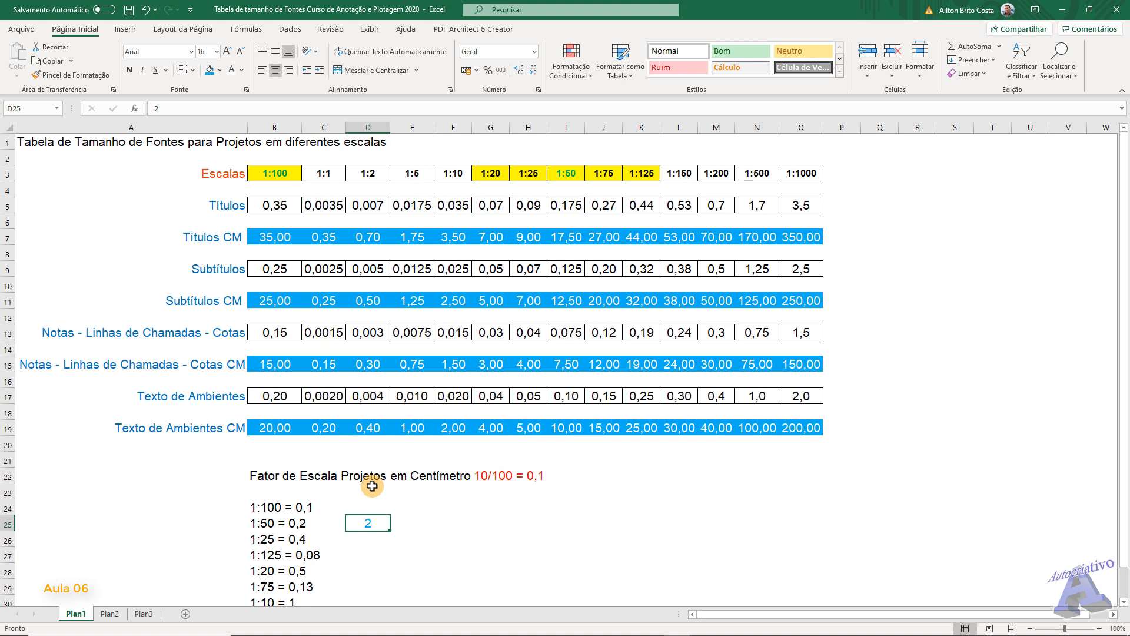
{"action": "scroll", "coordinate": [372, 486], "scroll_direction": "down", "scroll_amount": 2}
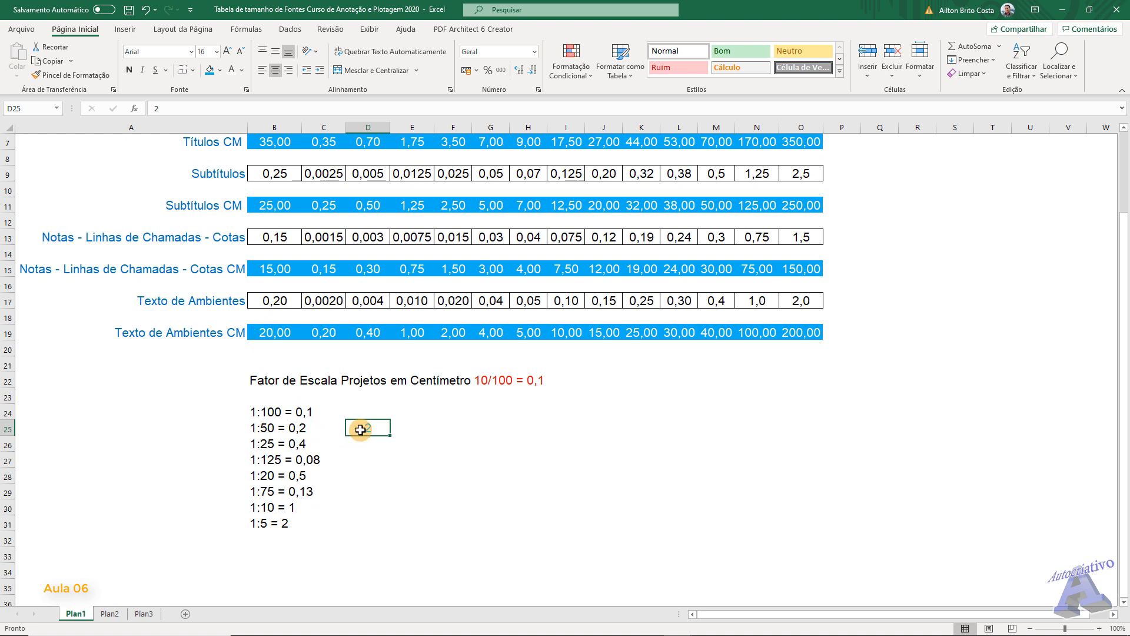
- Check the 1:100 room text size in B19 and multiply 20 by 0,1 in Calculator
{"action": "left_click", "coordinate": [367, 409]}
{"action": "scroll", "coordinate": [518, 412], "scroll_direction": "up", "scroll_amount": 2}
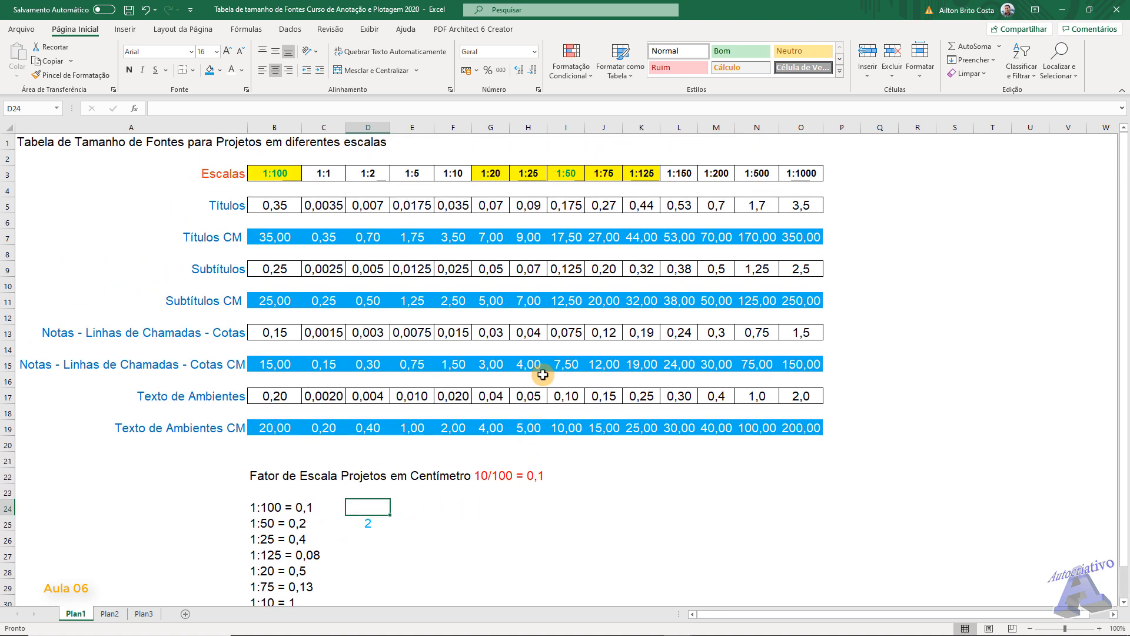
{"action": "left_click", "coordinate": [274, 425]}
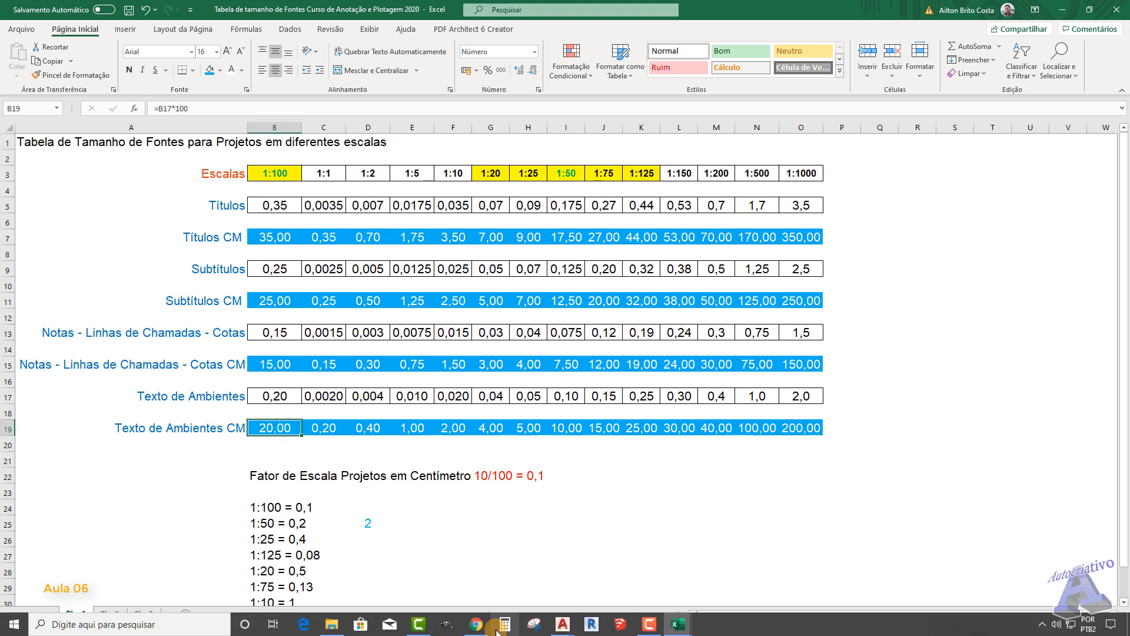
{"action": "left_click", "coordinate": [502, 626]}
{"action": "left_click", "coordinate": [834, 421]}
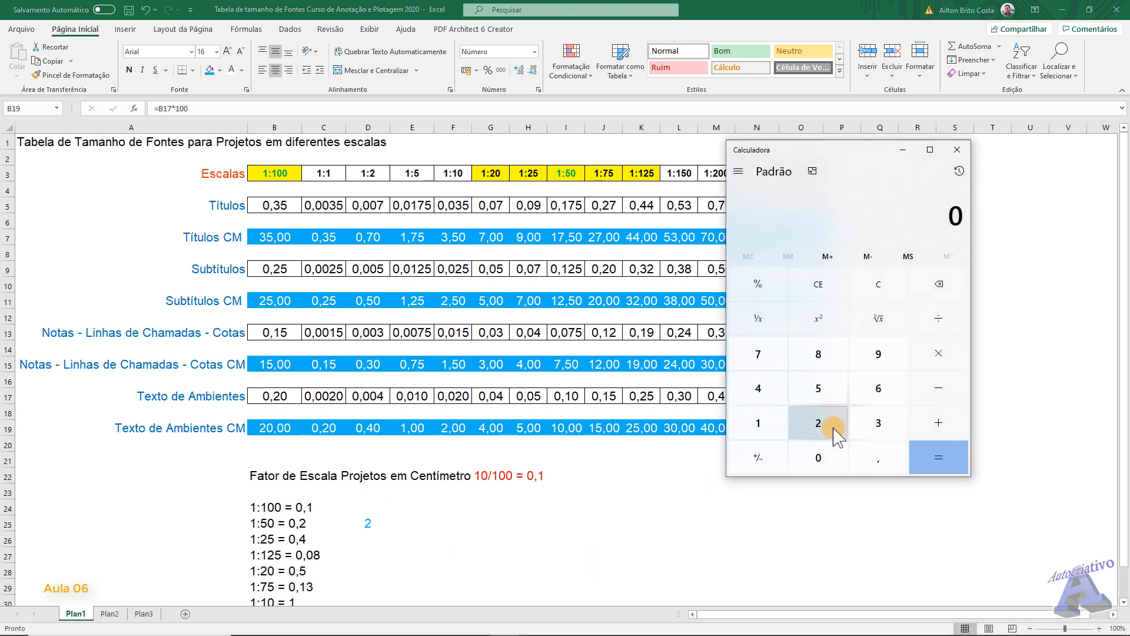
{"action": "left_click", "coordinate": [819, 457]}
{"action": "left_click", "coordinate": [938, 353]}
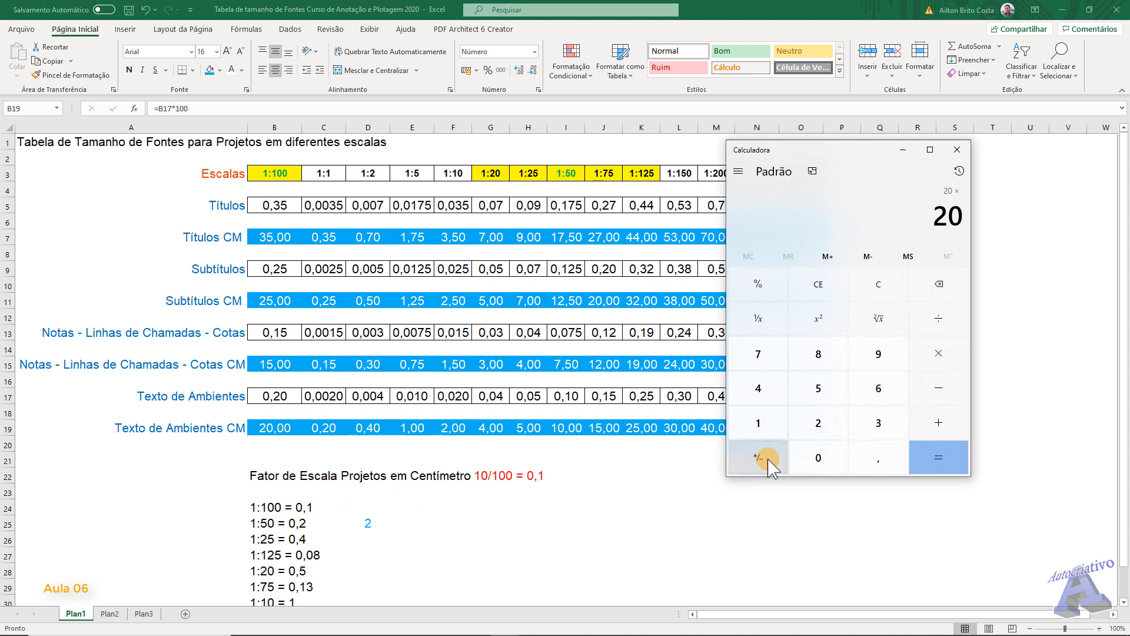
{"action": "left_click", "coordinate": [818, 457]}
{"action": "left_click", "coordinate": [878, 457]}
{"action": "left_click", "coordinate": [776, 425]}
{"action": "left_click", "coordinate": [926, 453]}
- In Excel, copy the 2 from D25 up to D24 and fill it down to D31 beside every scale factor
{"action": "left_click", "coordinate": [372, 522]}
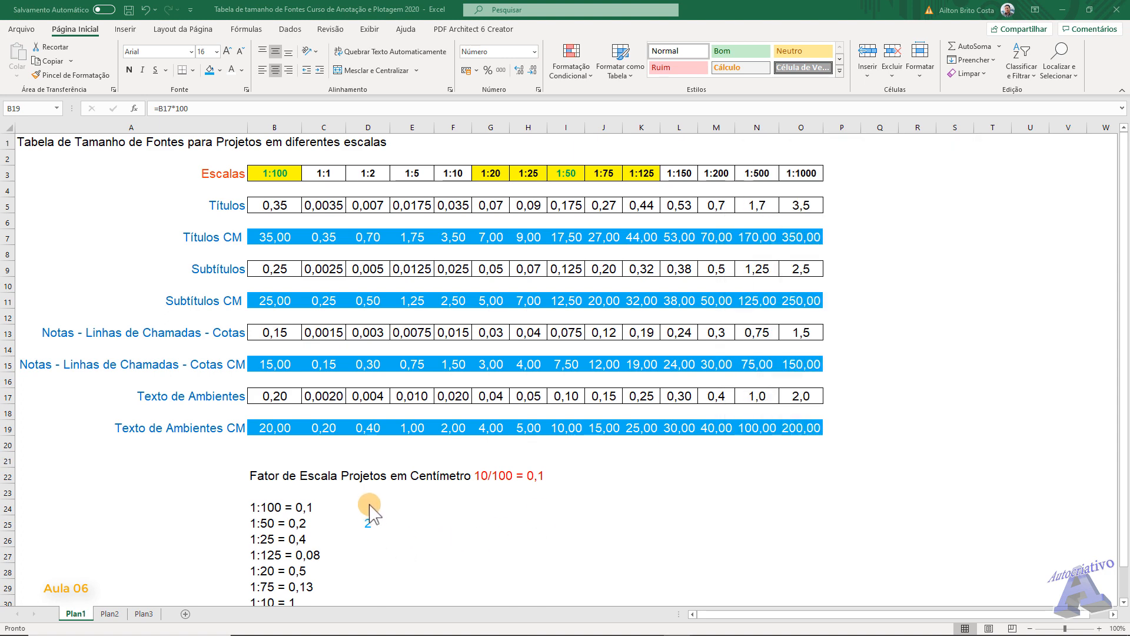
{"action": "left_click_drag", "start_coordinate": [389, 530], "coordinate": [389, 509]}
{"action": "left_click", "coordinate": [425, 523]}
{"action": "scroll", "coordinate": [429, 507], "scroll_direction": "down", "scroll_amount": 1}
{"action": "scroll", "coordinate": [430, 506], "scroll_direction": "down", "scroll_amount": 2}
{"action": "left_click", "coordinate": [376, 415]}
{"action": "left_click_drag", "start_coordinate": [390, 420], "coordinate": [389, 530]}
{"action": "left_click", "coordinate": [493, 459]}
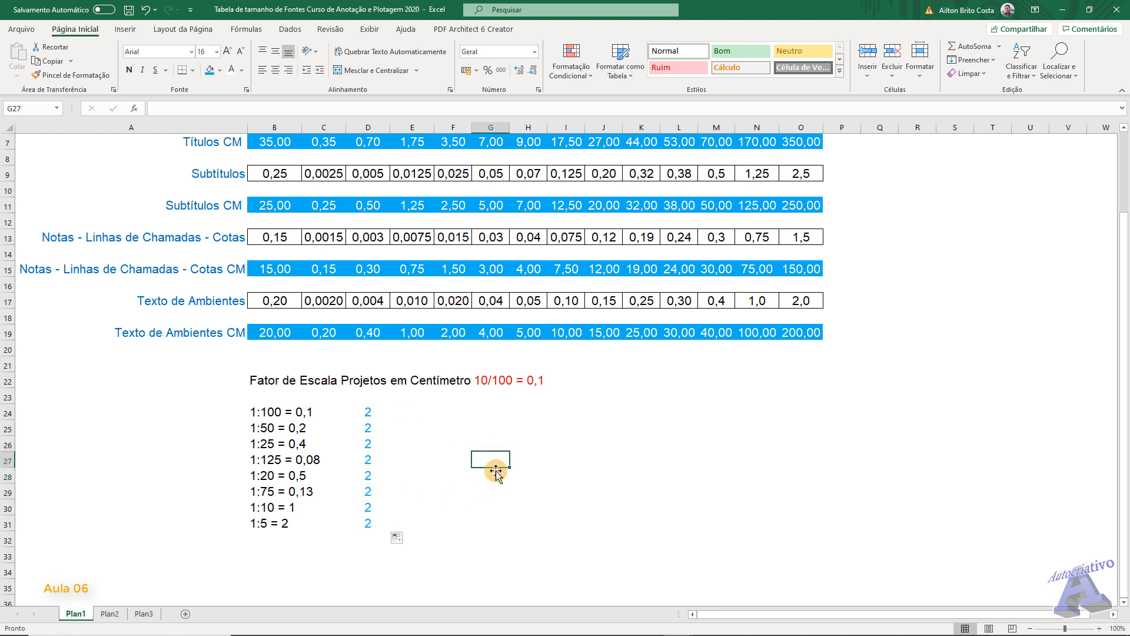
- Switch to the centimetre drawing in AutoCAD and start a new text style based on Anotativo
{"action": "left_click", "coordinate": [563, 624]}
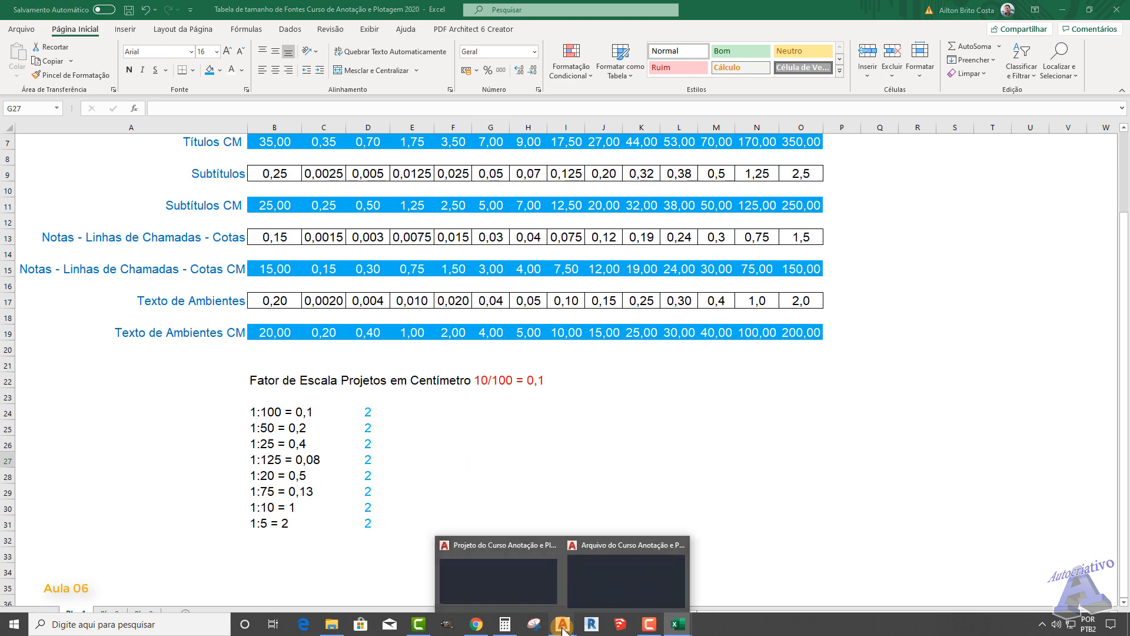
{"action": "left_click", "coordinate": [634, 584]}
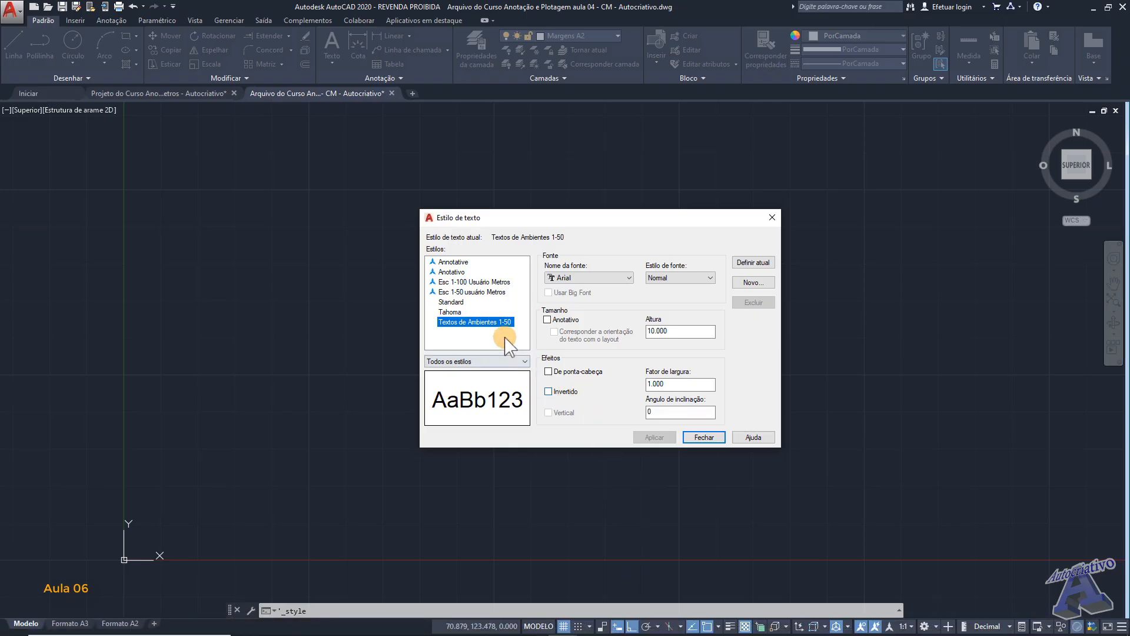
{"action": "left_click", "coordinate": [456, 262]}
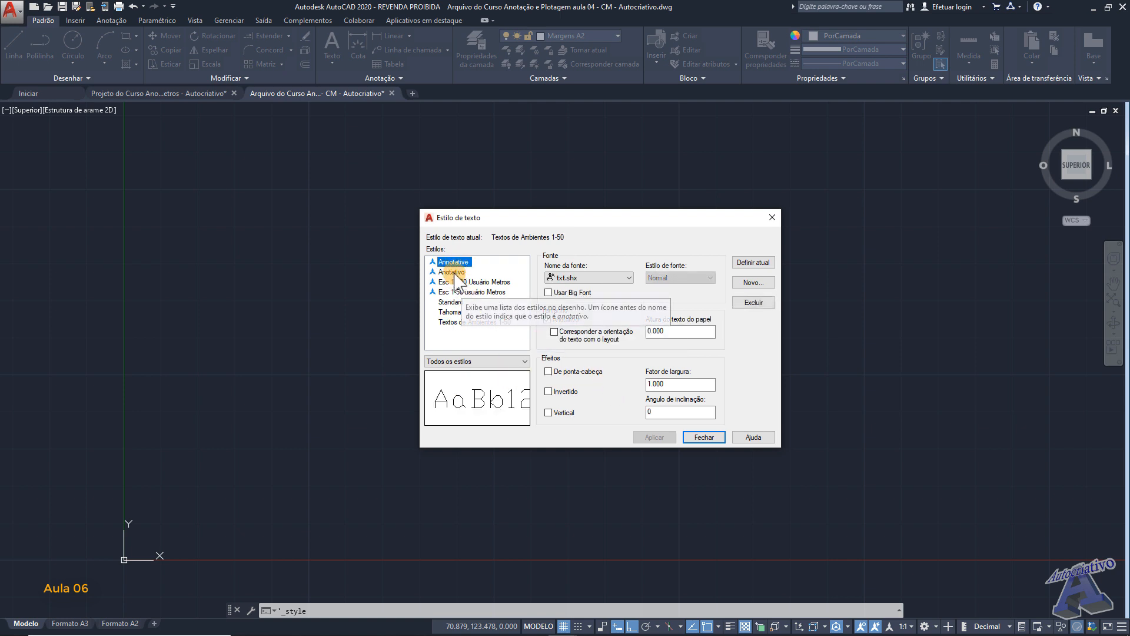
{"action": "left_click", "coordinate": [452, 272]}
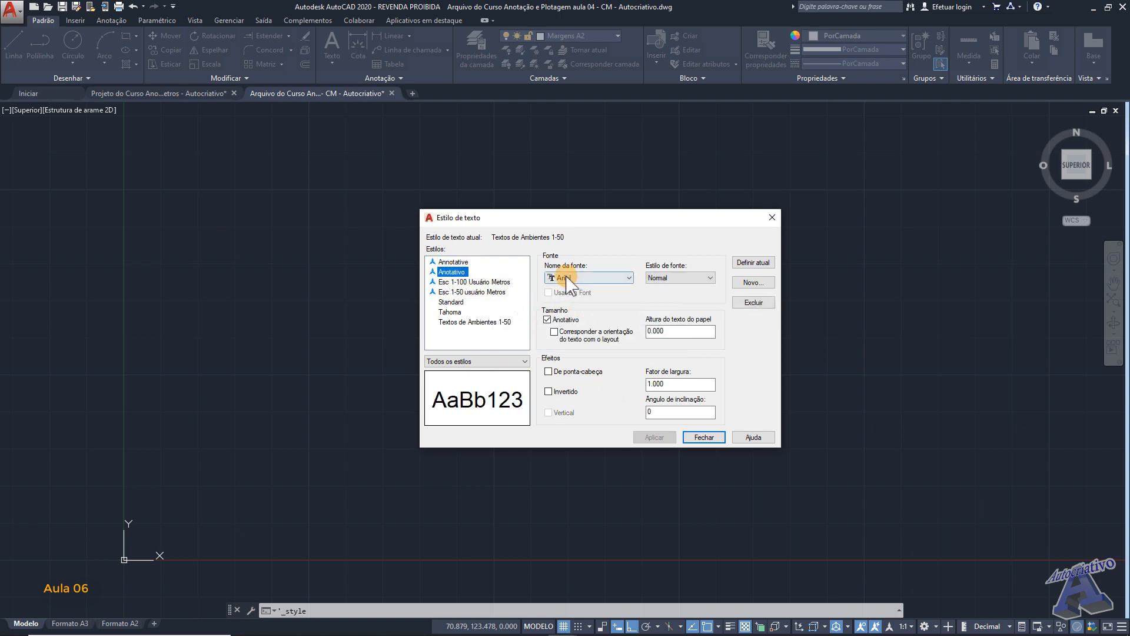
{"action": "left_click", "coordinate": [754, 283]}
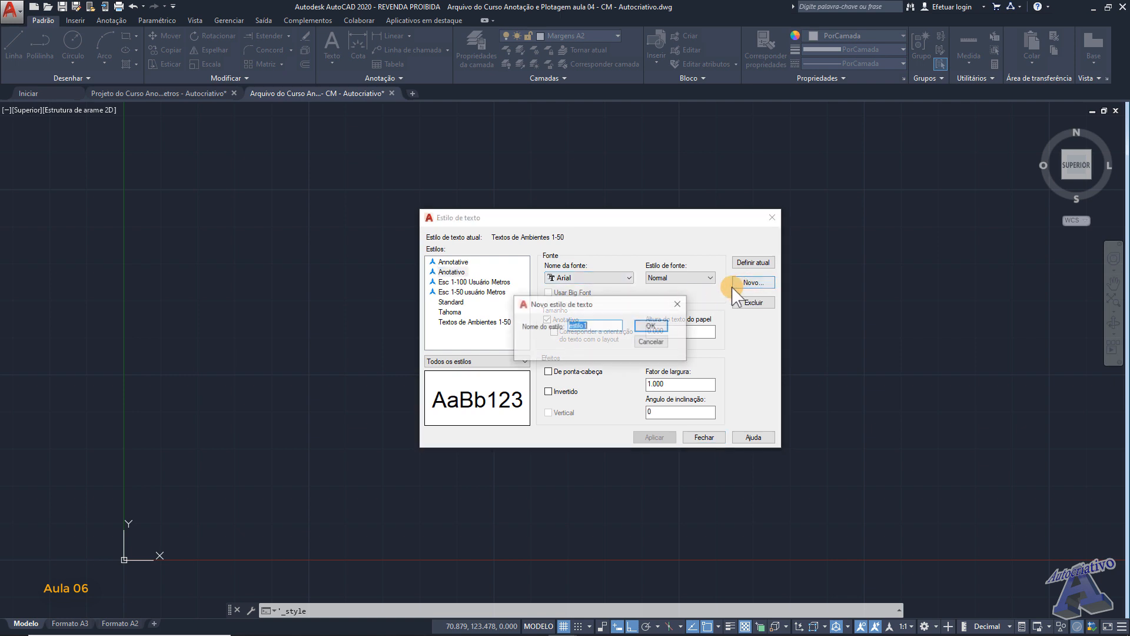
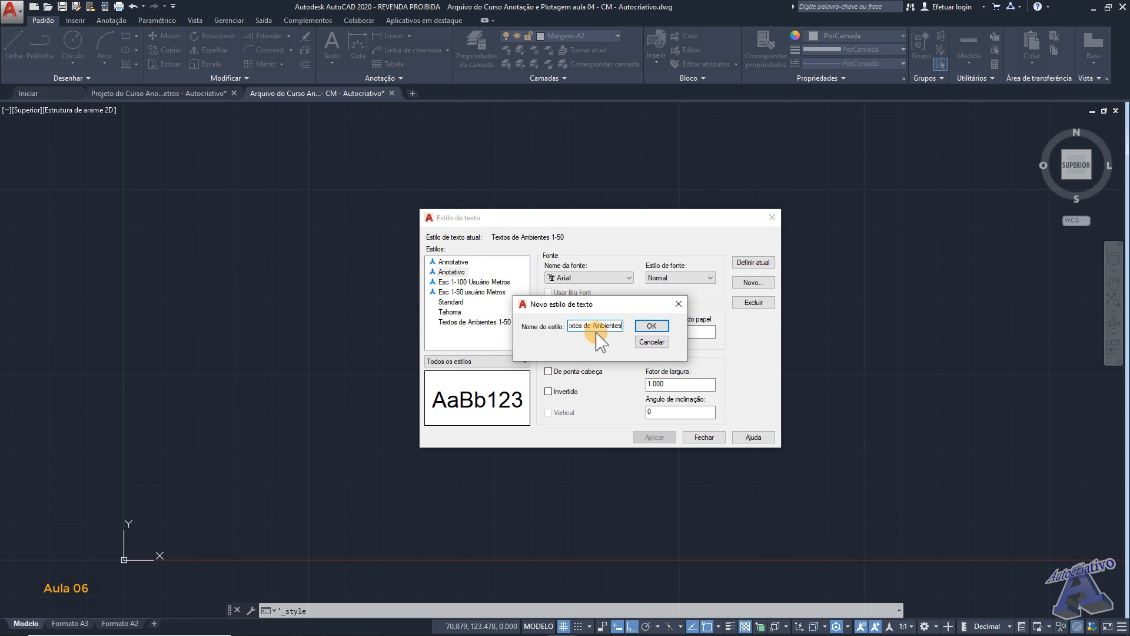
- Create the annotative text style Textos de Ambientes with a paper text height of 2 and leave the style settings
{"action": "left_click", "coordinate": [652, 325]}
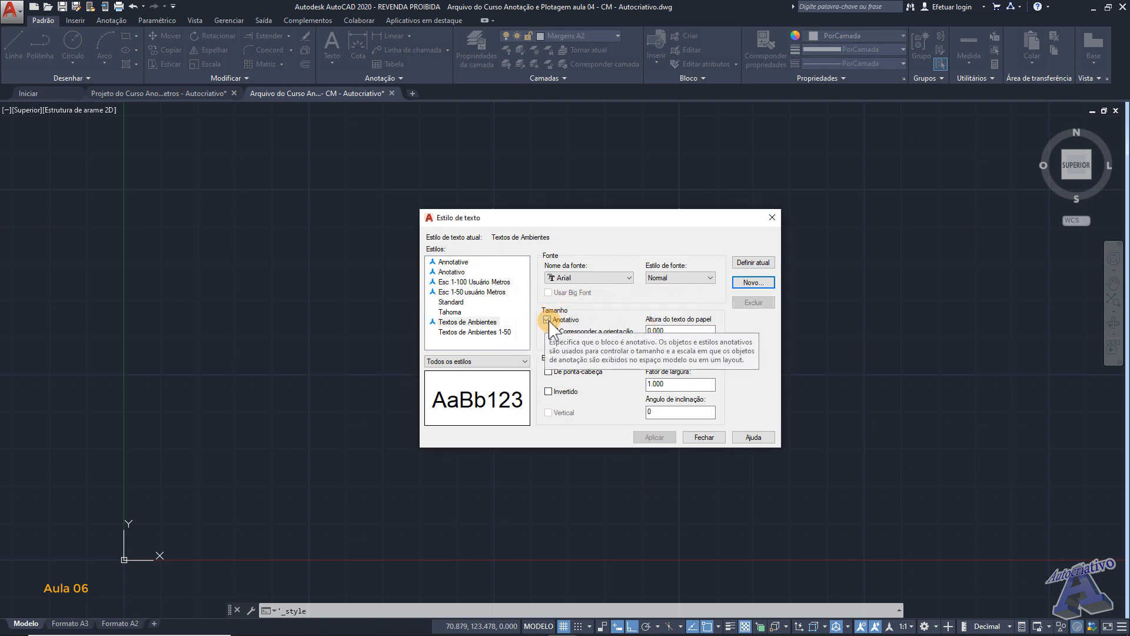
{"action": "double_click", "coordinate": [677, 330]}
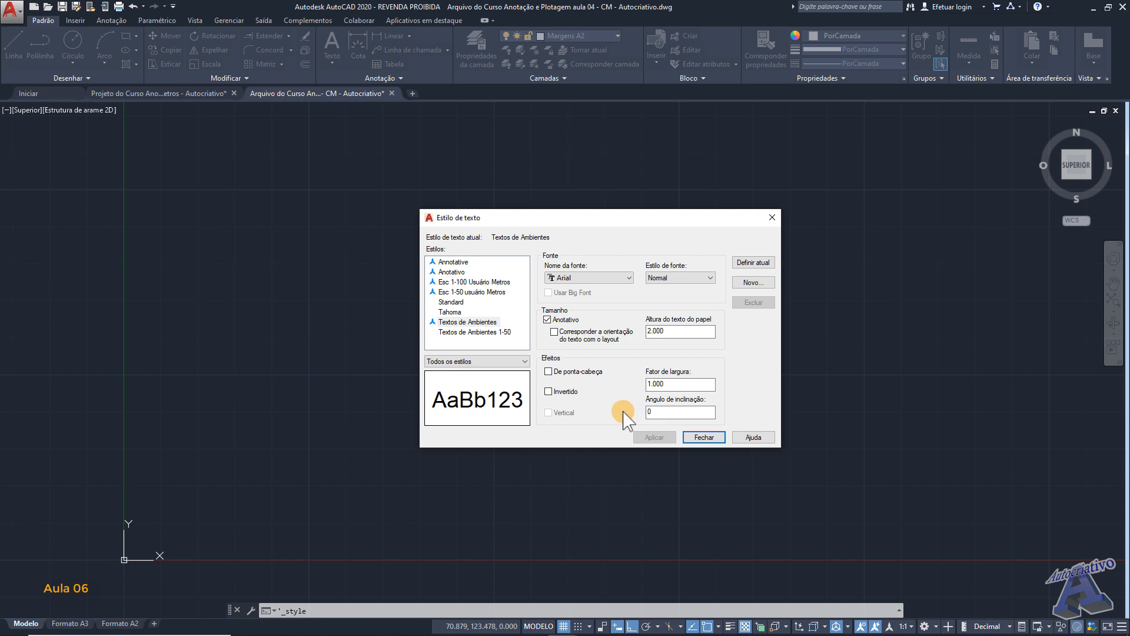
{"action": "left_click", "coordinate": [704, 437]}
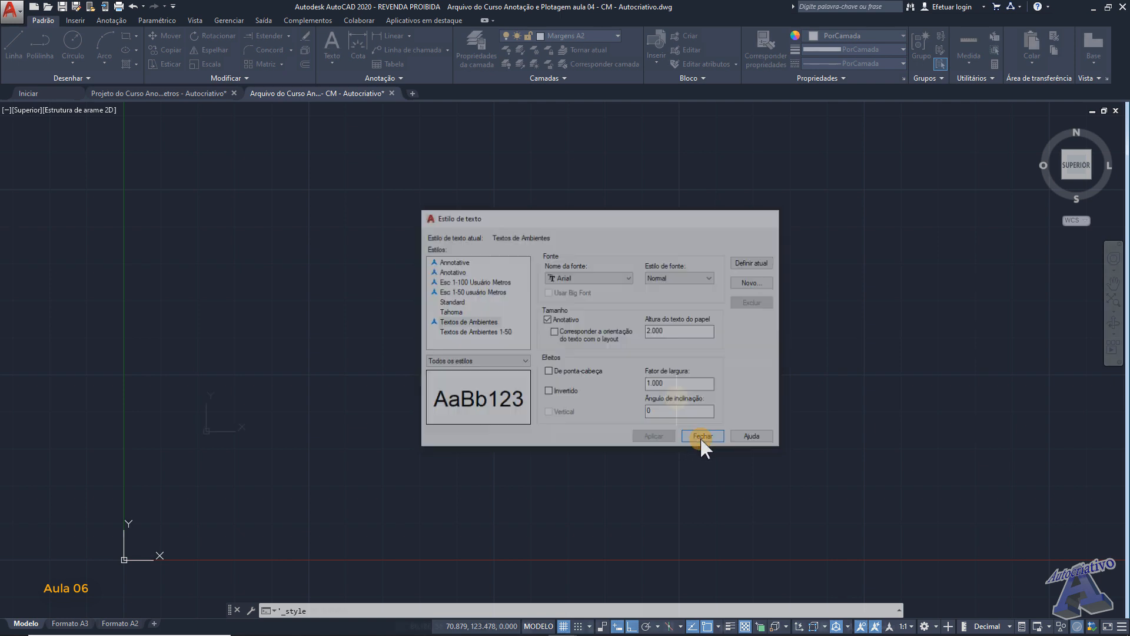
- Draw a horizontal line 200 cm long in model space, above and beyond the origin
{"action": "middle_click_drag", "start_coordinate": [625, 309], "coordinate": [594, 377]}
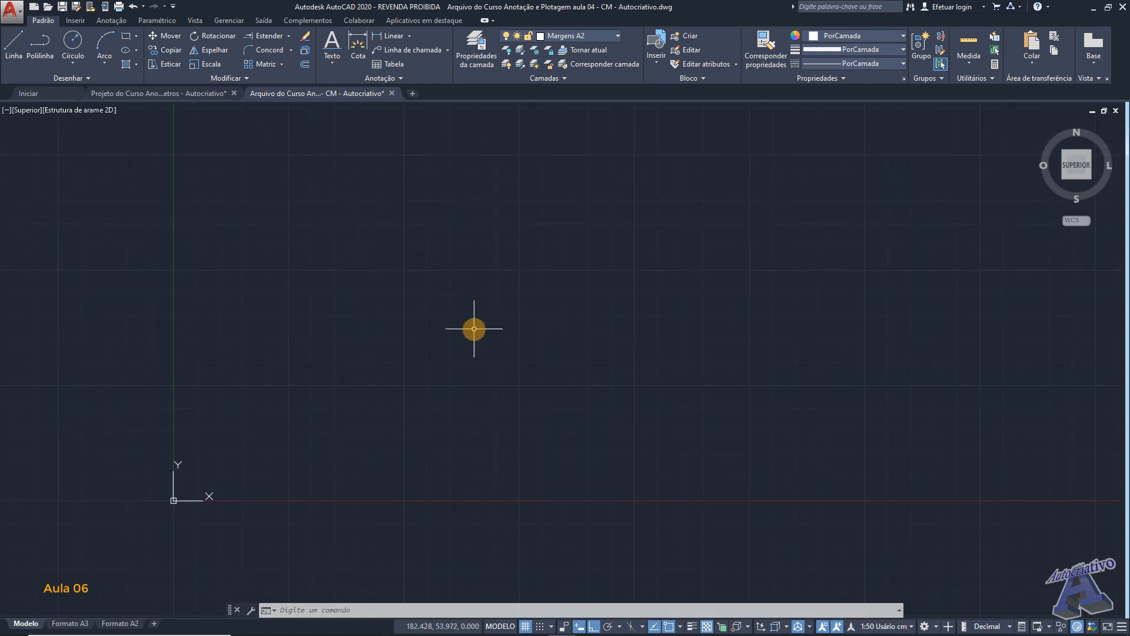
{"action": "type", "text": "L"}
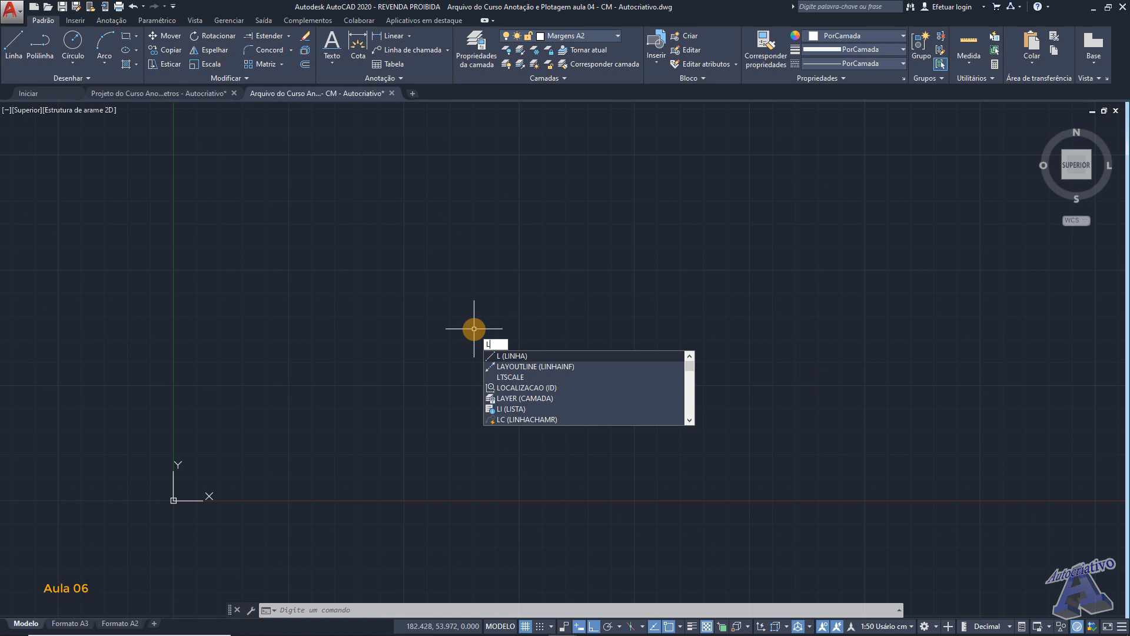
{"action": "key", "text": "Return"}
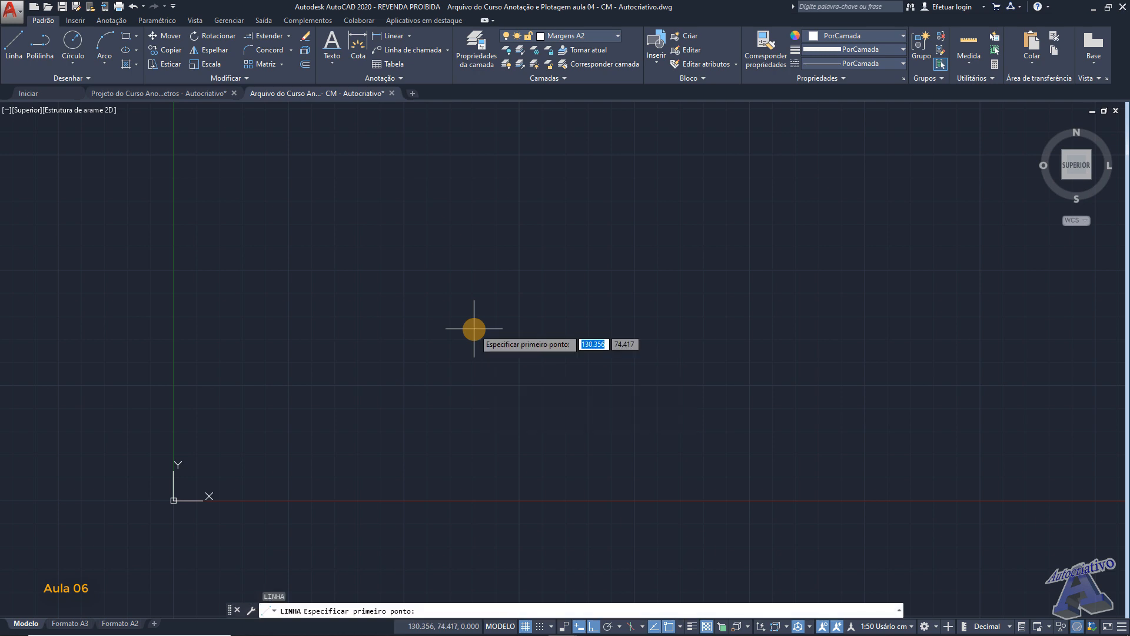
{"action": "left_click", "coordinate": [316, 424]}
{"action": "scroll", "coordinate": [531, 429], "scroll_direction": "up", "scroll_amount": 2}
{"action": "middle_click_drag", "start_coordinate": [541, 428], "coordinate": [819, 423]}
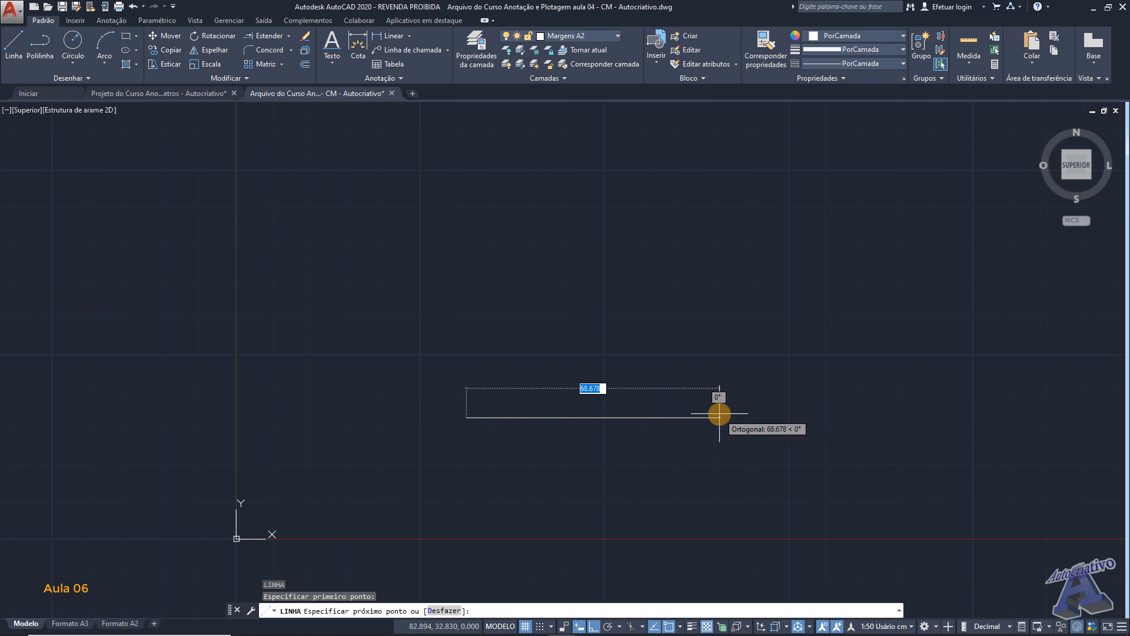
{"action": "type", "text": "200"}
{"action": "key", "text": "Return"}
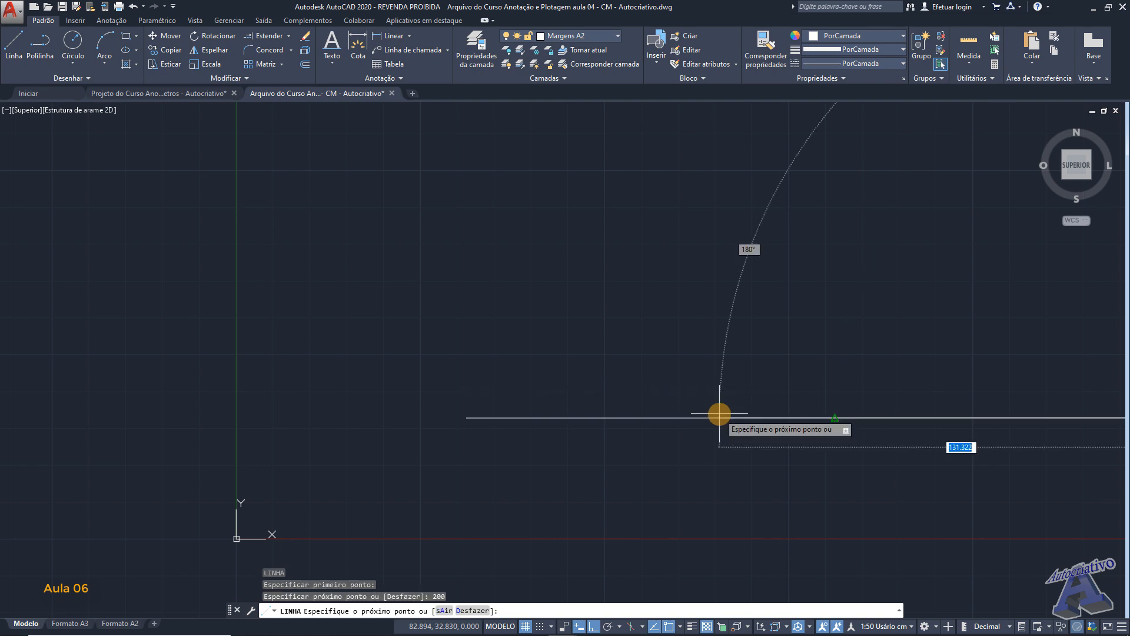
{"action": "scroll", "coordinate": [780, 418], "scroll_direction": "down", "scroll_amount": 3}
{"action": "middle_click_drag", "start_coordinate": [832, 381], "coordinate": [740, 382]}
{"action": "scroll", "coordinate": [672, 418], "scroll_direction": "up", "scroll_amount": 2}
- Offset the 200 cm line upward by 10 cm
{"action": "middle_click_drag", "start_coordinate": [676, 403], "coordinate": [584, 385]}
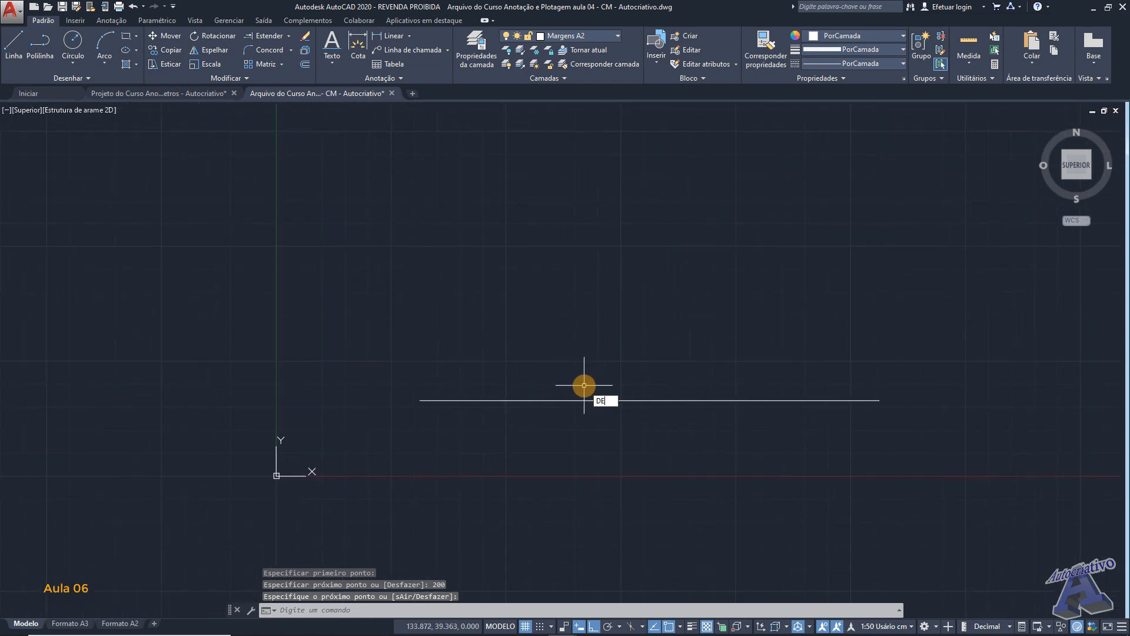
{"action": "key", "text": "Return"}
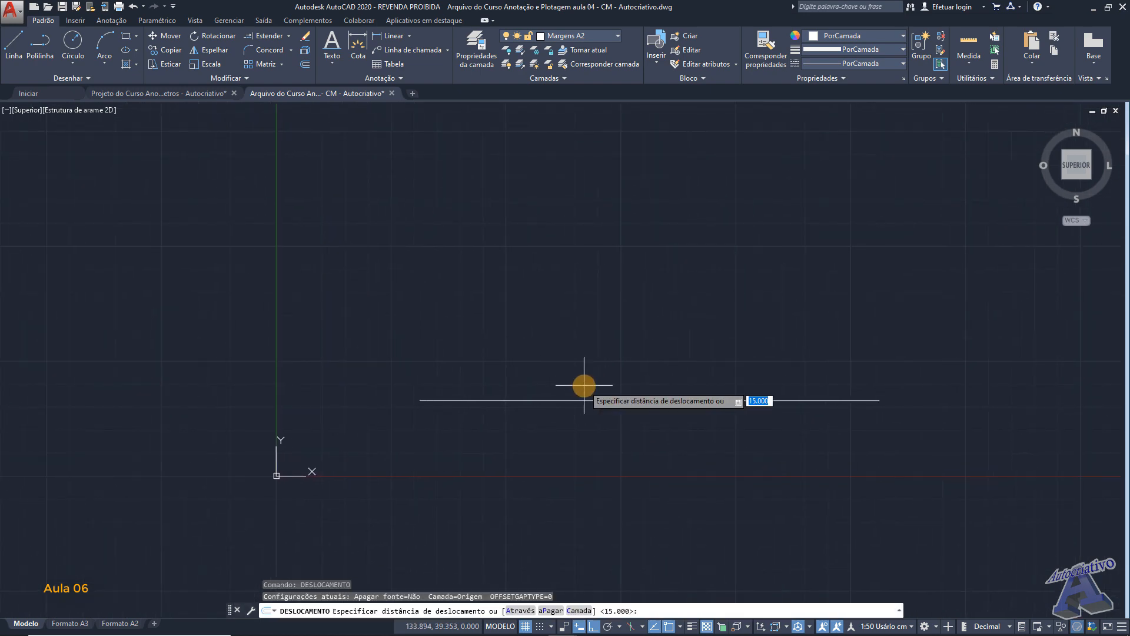
{"action": "scroll", "coordinate": [665, 394], "scroll_direction": "up", "scroll_amount": 2}
{"action": "scroll", "coordinate": [600, 377], "scroll_direction": "up", "scroll_amount": 2}
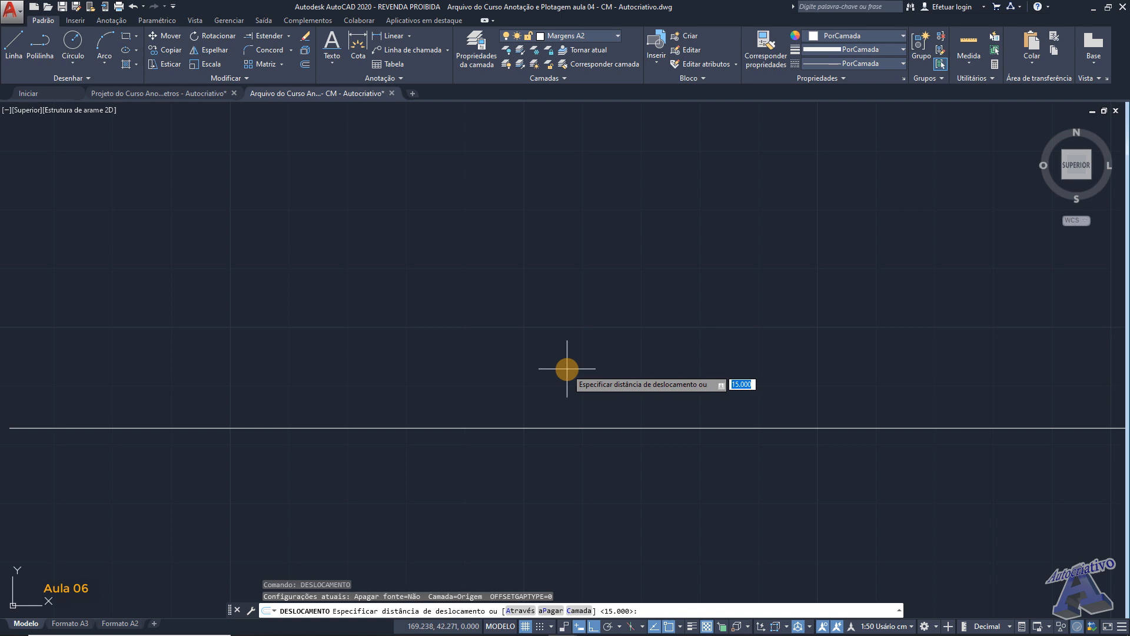
{"action": "key", "text": "Return"}
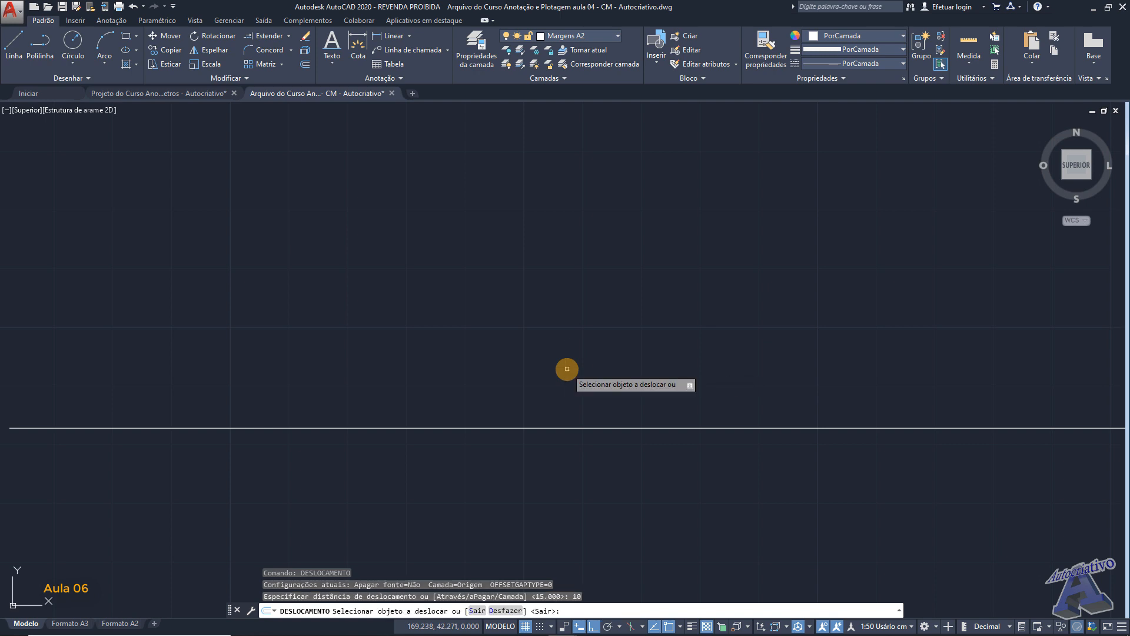
{"action": "left_click", "coordinate": [585, 428]}
{"action": "left_click", "coordinate": [589, 376]}
{"action": "scroll", "coordinate": [589, 375], "scroll_direction": "down", "scroll_amount": 3}
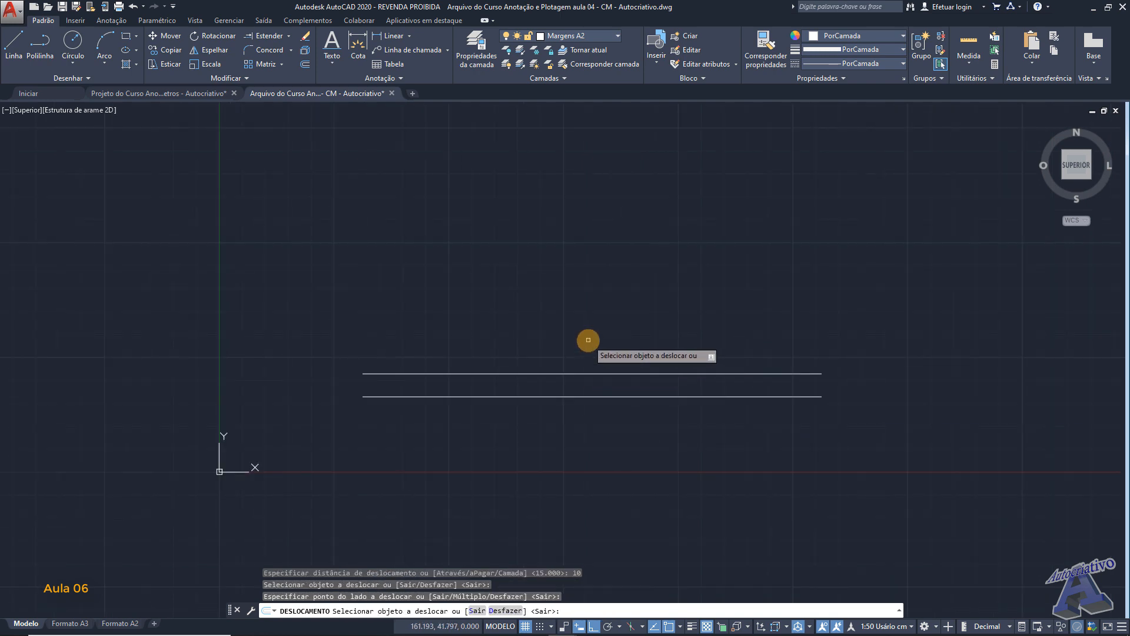
{"action": "key", "text": "Escape"}
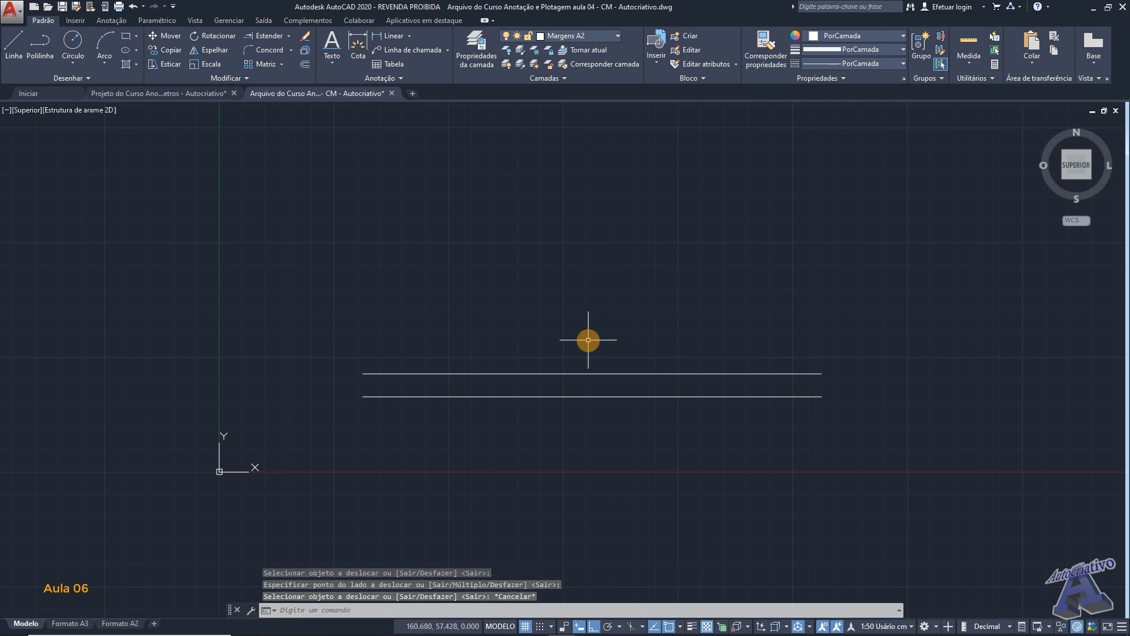
- Close both ends of the two parallel lines with short vertical lines between their endpoints
{"action": "key", "text": "Return"}
{"action": "left_click", "coordinate": [362, 373]}
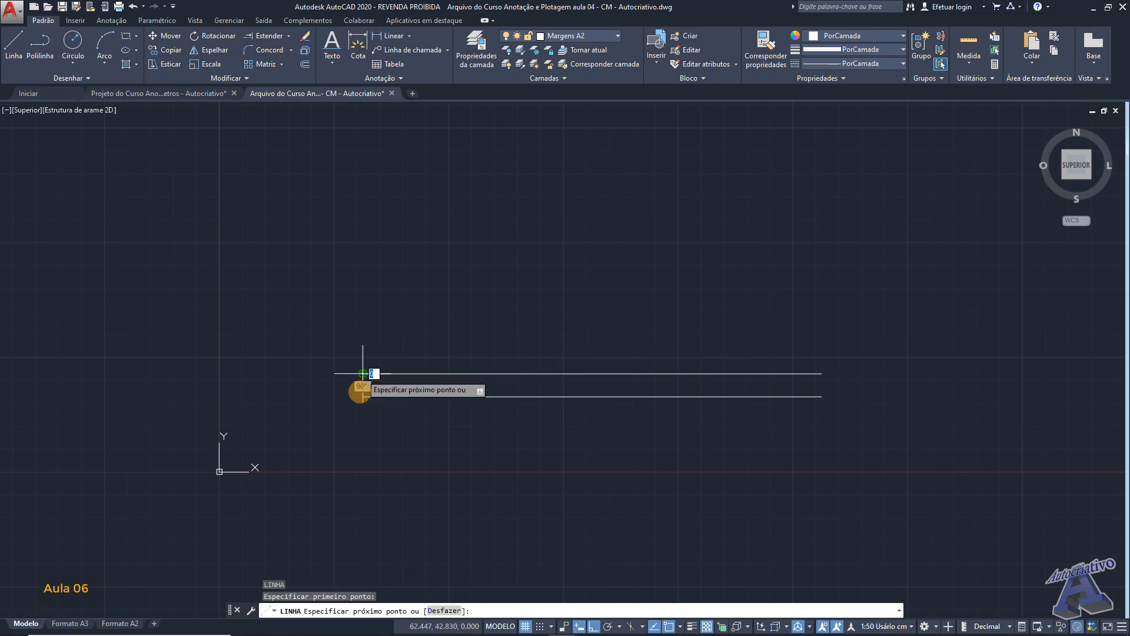
{"action": "left_click", "coordinate": [361, 397]}
{"action": "key", "text": "Return"}
{"action": "middle_click_drag", "start_coordinate": [769, 393], "coordinate": [598, 370]}
{"action": "scroll", "coordinate": [666, 367], "scroll_direction": "up", "scroll_amount": 5}
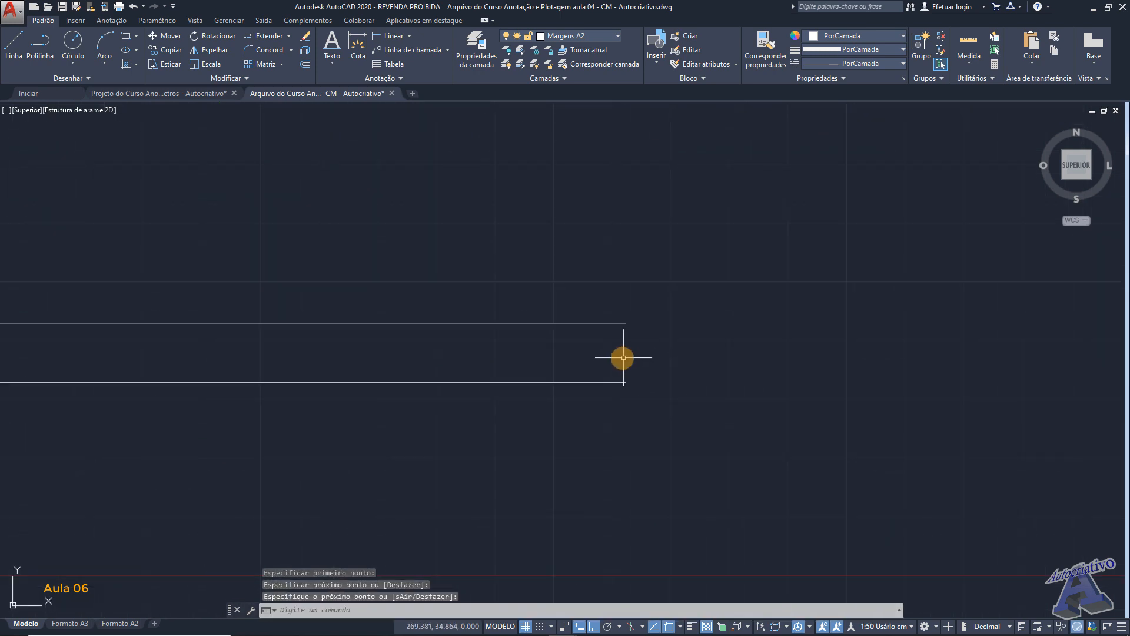
{"action": "key", "text": "Return"}
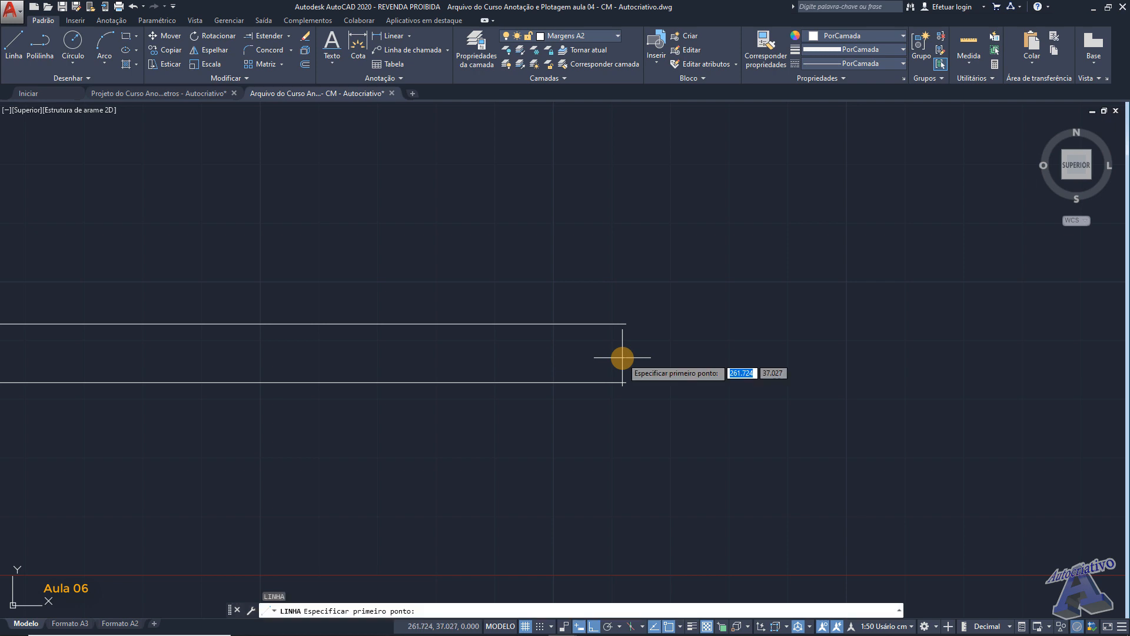
{"action": "left_click", "coordinate": [626, 324]}
{"action": "left_click", "coordinate": [626, 383]}
{"action": "key", "text": "Return"}
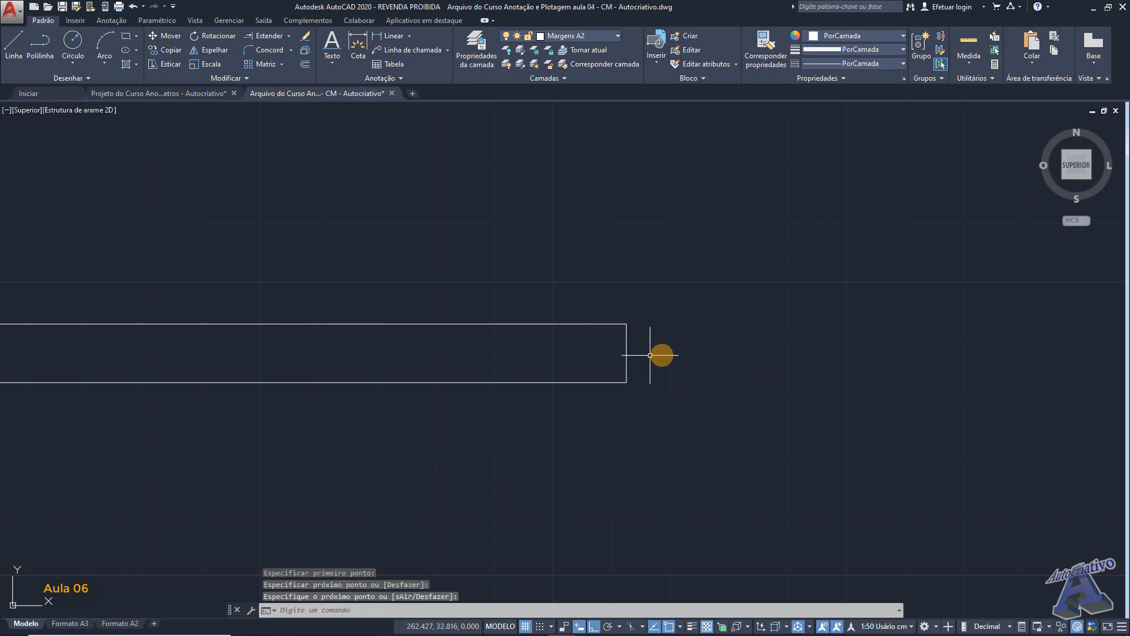
- Make Textos de Ambientes 1-50 the current text style
{"action": "left_click", "coordinate": [358, 77]}
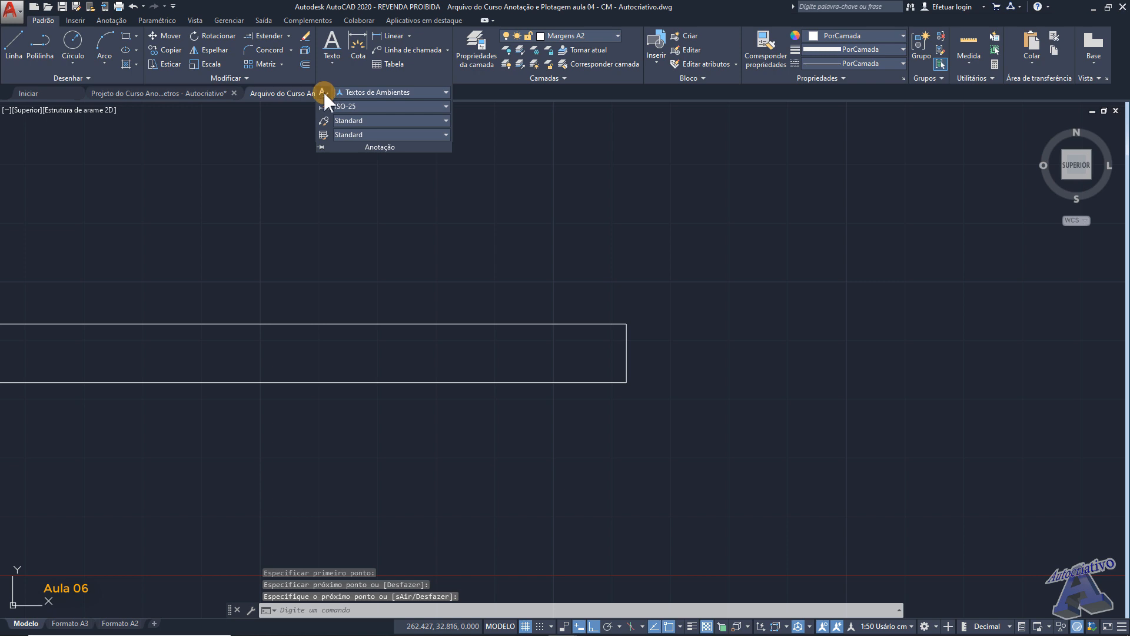
{"action": "left_click", "coordinate": [324, 93]}
{"action": "left_click", "coordinate": [433, 320]}
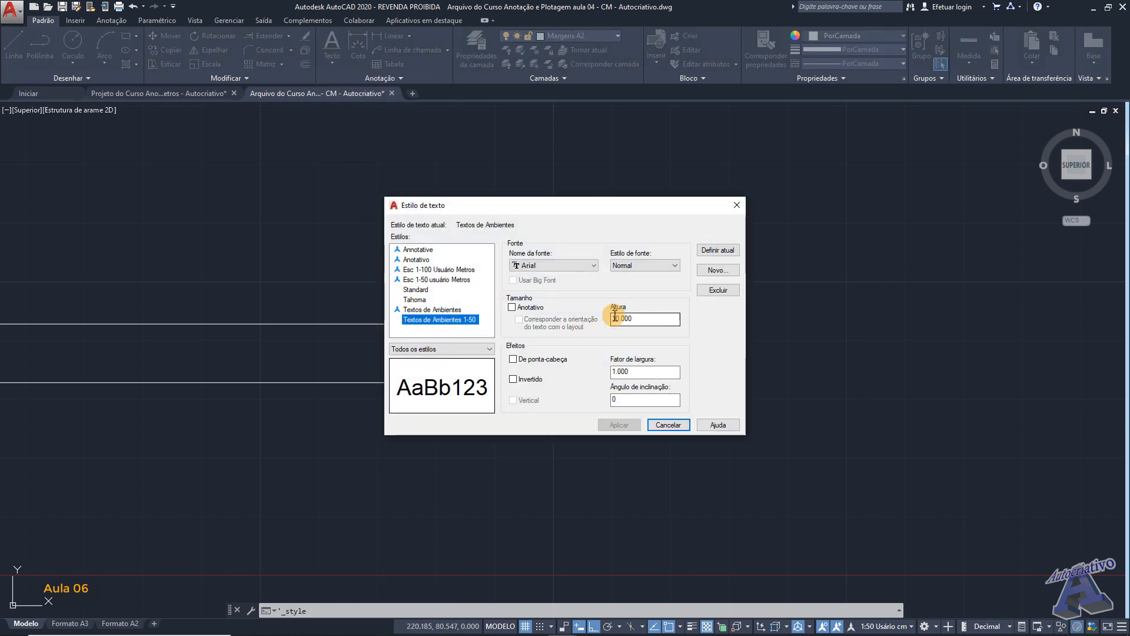
{"action": "left_click", "coordinate": [721, 251]}
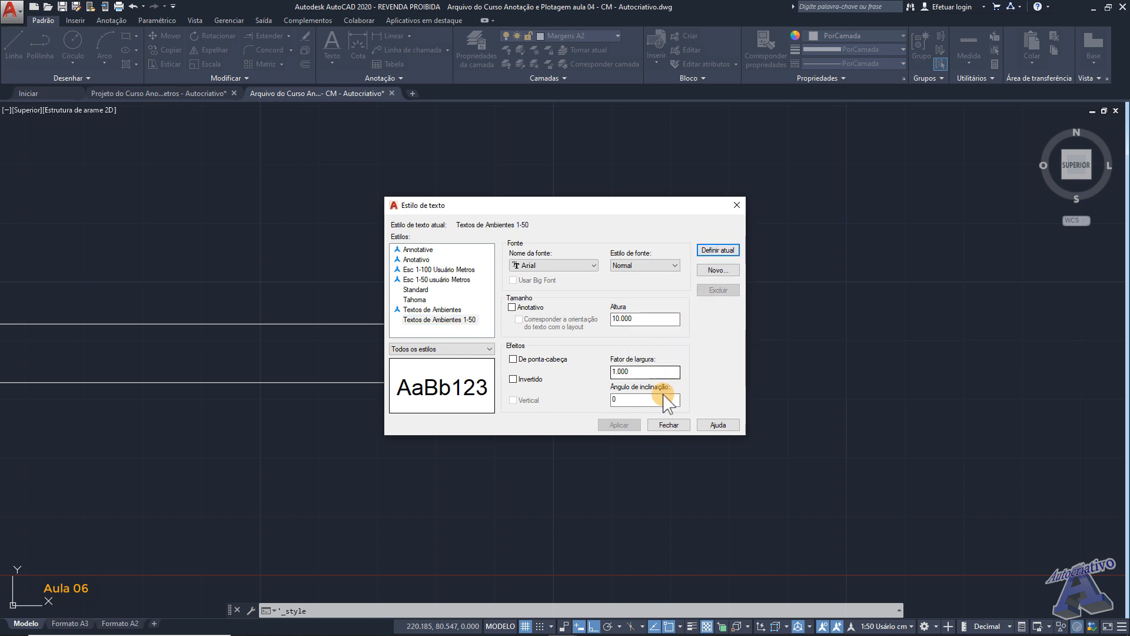
{"action": "left_click", "coordinate": [669, 425]}
- Place the single-line text AUTOCRIATIVO just beyond the rectangle's right end, aligned with its lower edge and without rotation
{"action": "middle_click_drag", "start_coordinate": [634, 360], "coordinate": [541, 345]}
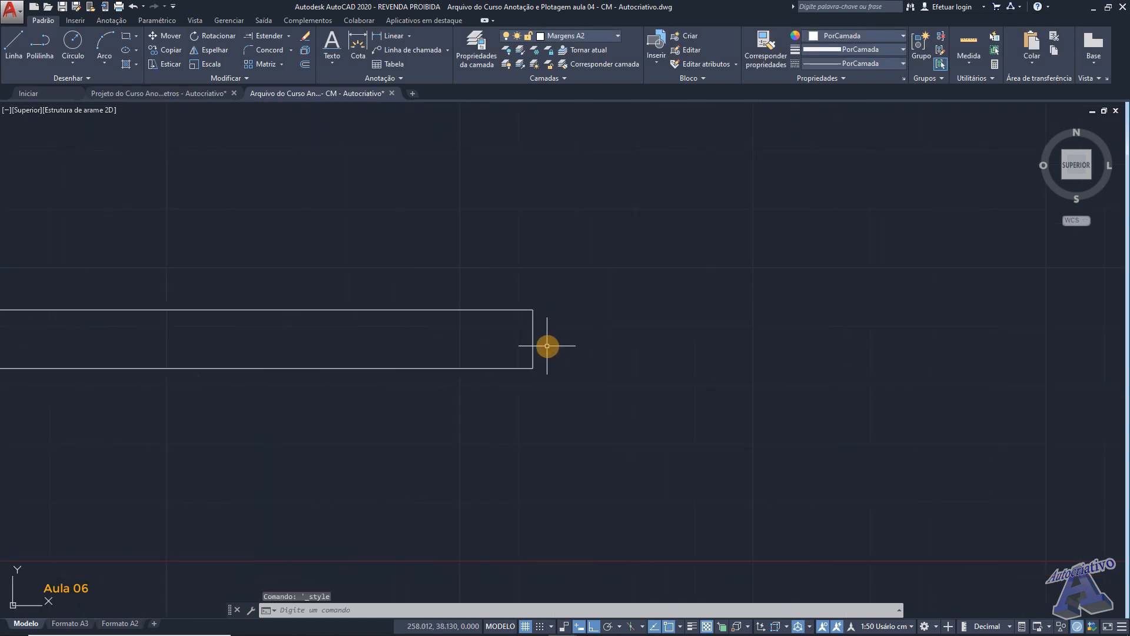
{"action": "left_click", "coordinate": [333, 63]}
{"action": "left_click", "coordinate": [350, 105]}
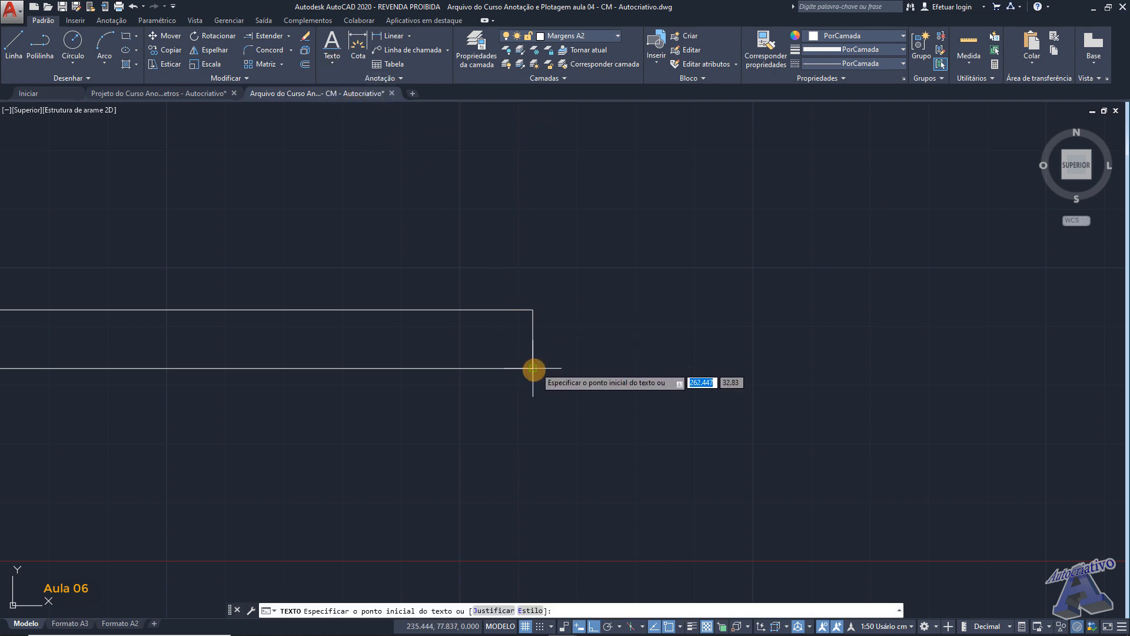
{"action": "left_click", "coordinate": [595, 365]}
{"action": "key", "text": "Return"}
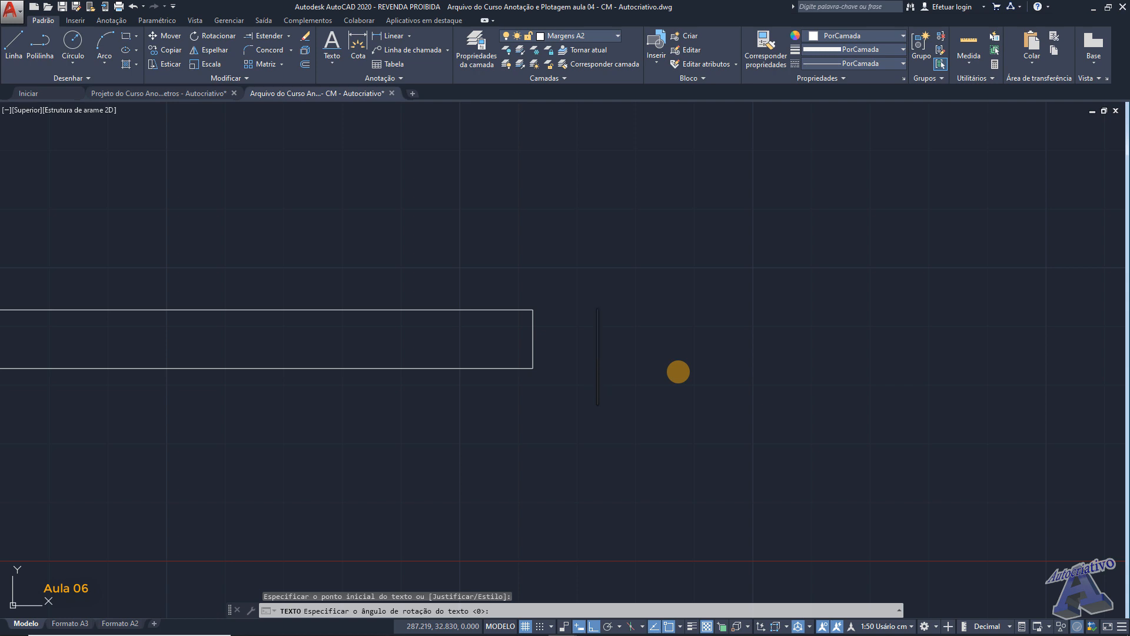
{"action": "type", "text": "AUTOCRIA"}
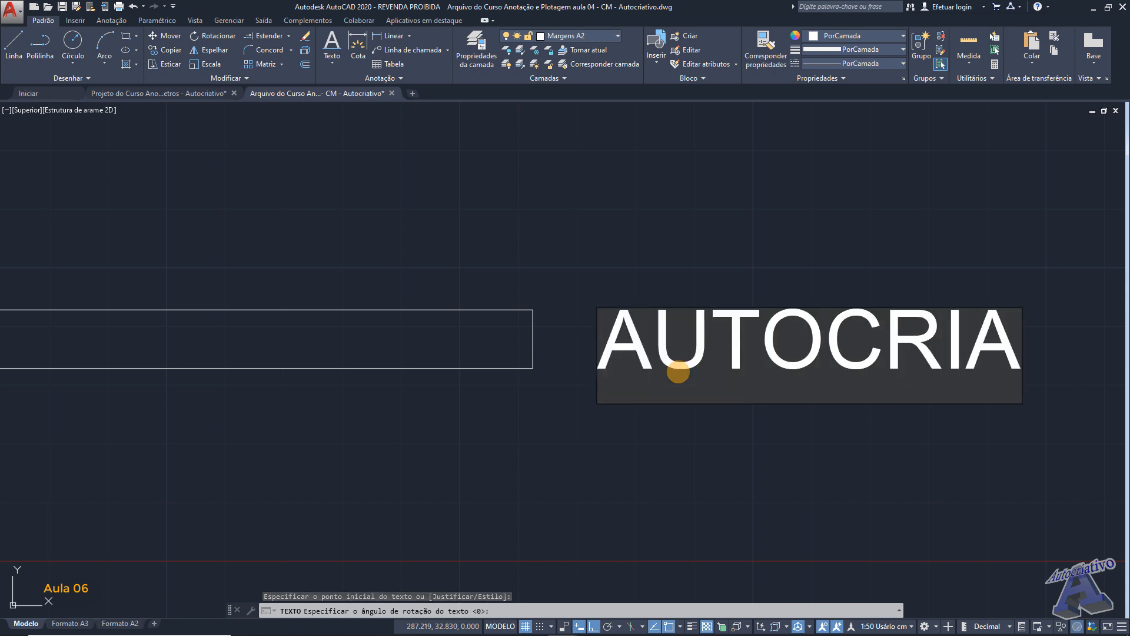
{"action": "type", "text": "TIVO"}
{"action": "key", "text": "Return"}
{"action": "key", "text": "Return"}
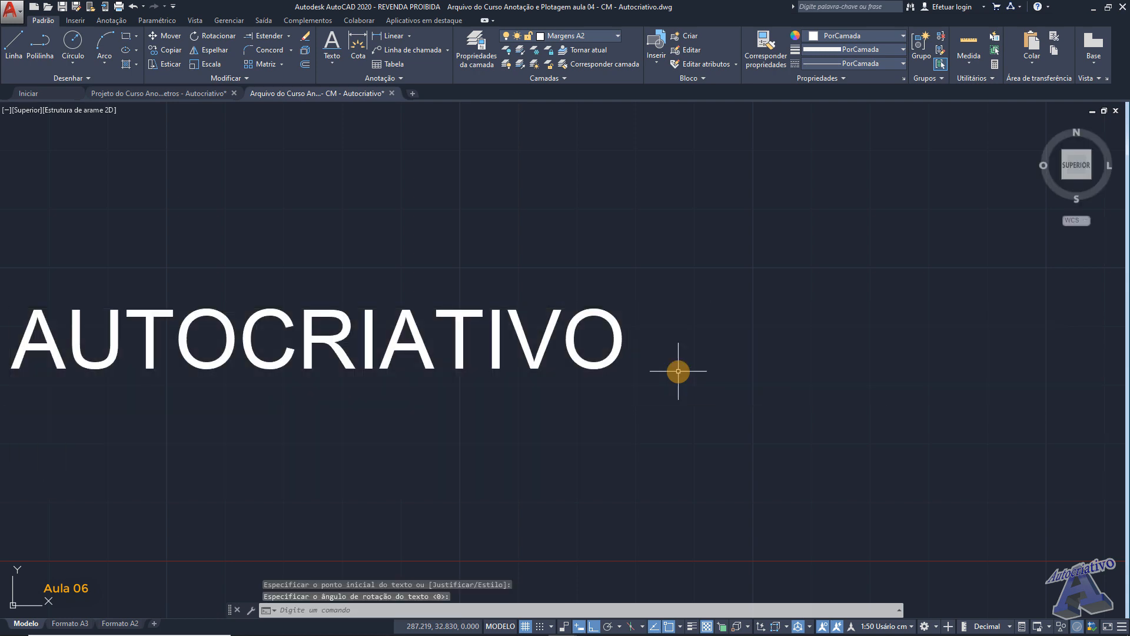
- Draw a horizontal guide line from the rectangle's lower right corner along the baseline of AUTOCRIATIVO and past its end
{"action": "scroll", "coordinate": [679, 372], "scroll_direction": "down", "scroll_amount": 3}
{"action": "middle_click_drag", "start_coordinate": [476, 366], "coordinate": [527, 361]}
{"action": "scroll", "coordinate": [527, 360], "scroll_direction": "up", "scroll_amount": 4}
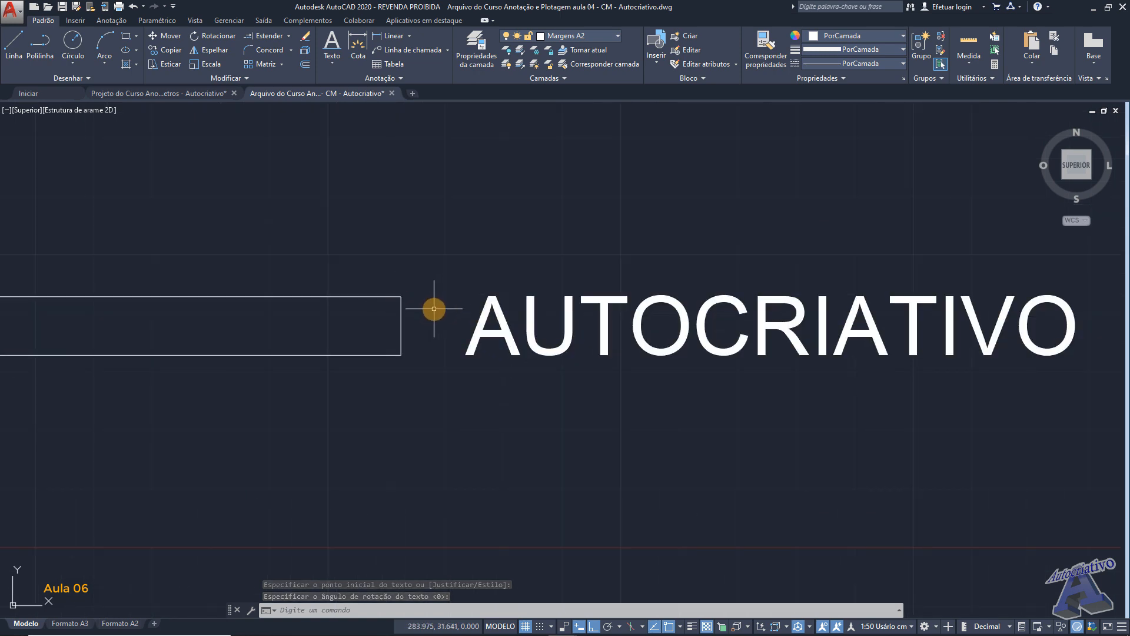
{"action": "type", "text": "l"}
{"action": "key", "text": "Return"}
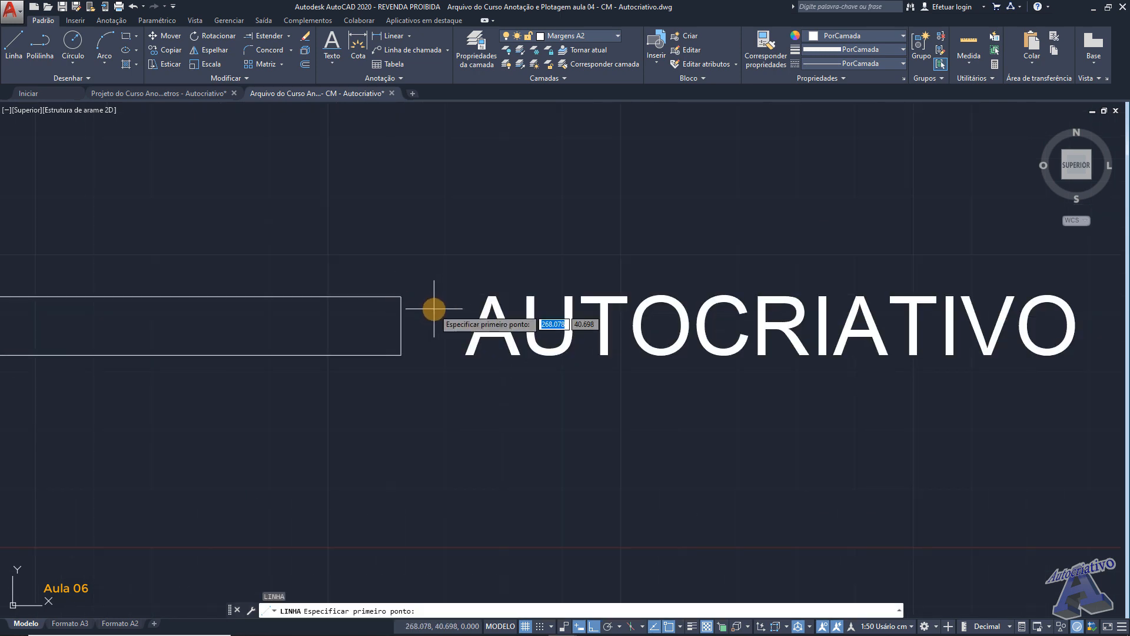
{"action": "left_click", "coordinate": [400, 355]}
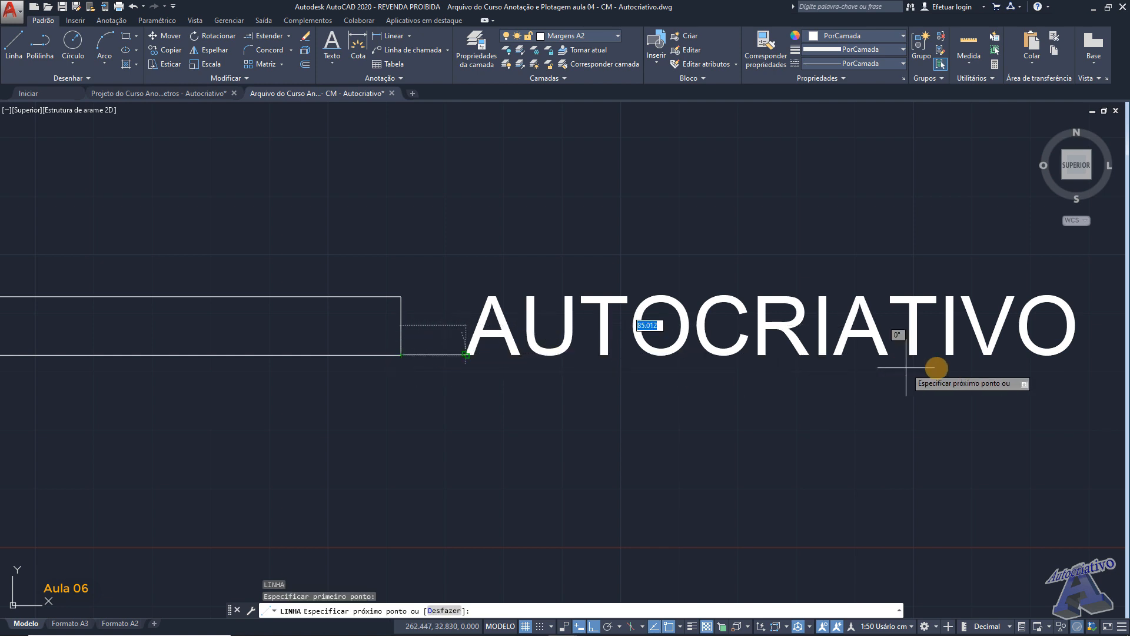
{"action": "middle_click_drag", "start_coordinate": [764, 358], "coordinate": [406, 366]}
{"action": "left_click", "coordinate": [809, 364]}
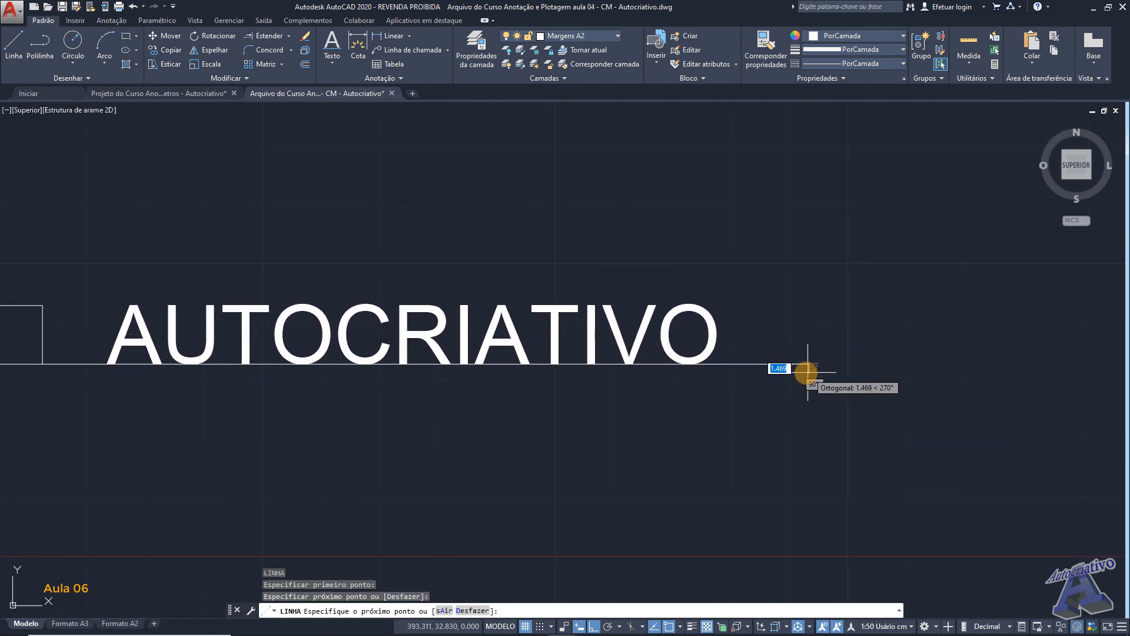
{"action": "key", "text": "Return"}
- Draw a second horizontal guide line from the rectangle's upper right corner along the top of the text
{"action": "middle_click_drag", "start_coordinate": [618, 361], "coordinate": [697, 314]}
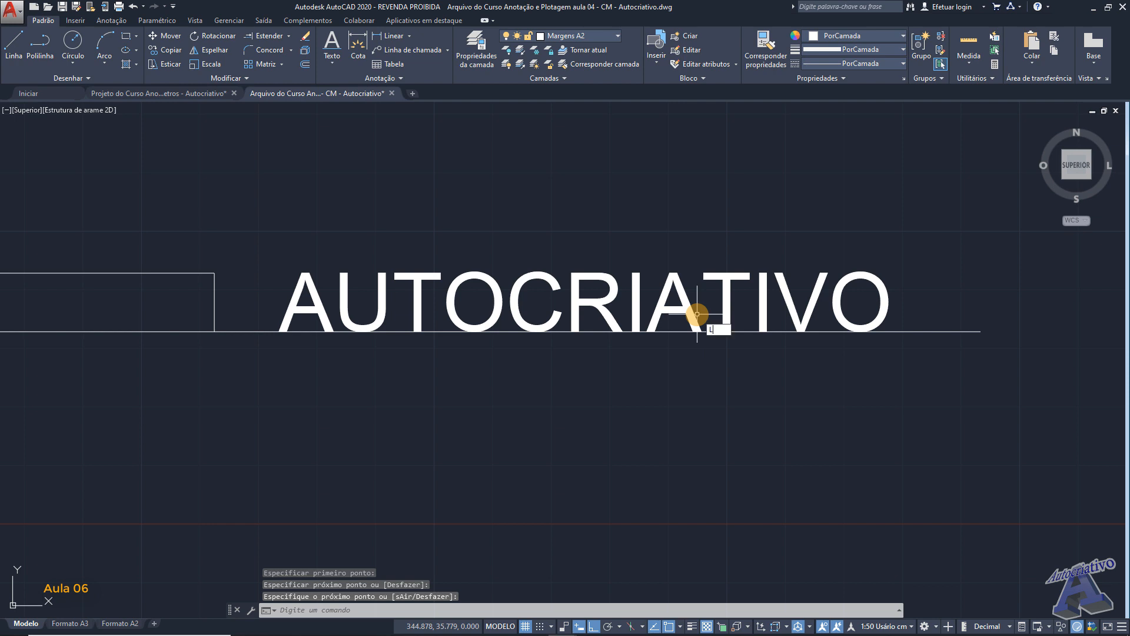
{"action": "key", "text": "Return"}
{"action": "left_click", "coordinate": [215, 272]}
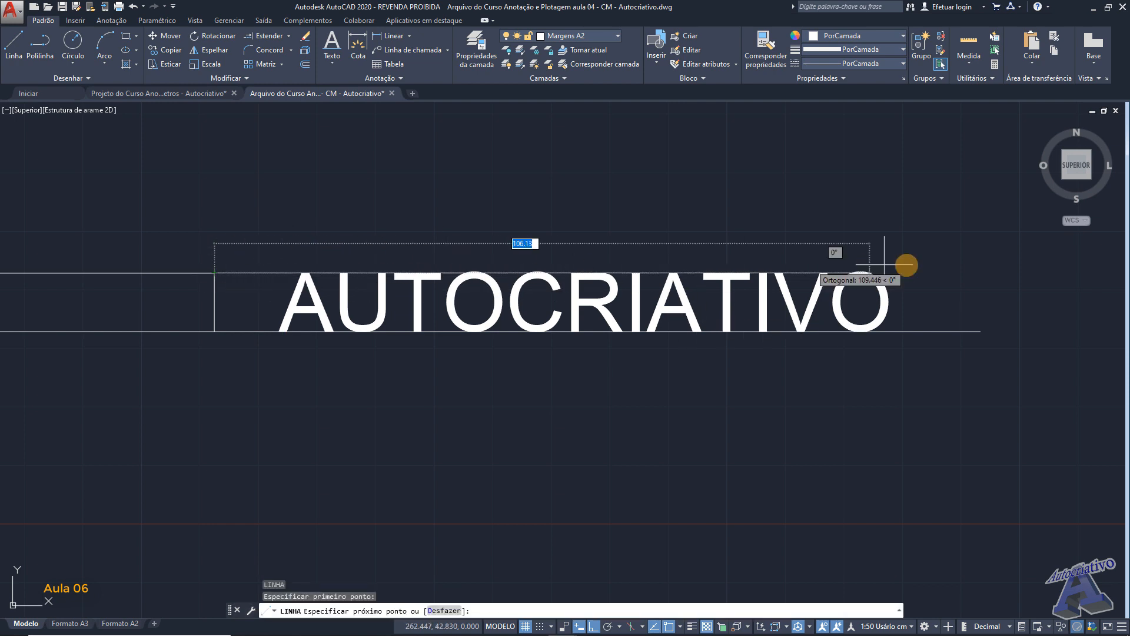
{"action": "left_click", "coordinate": [974, 262]}
{"action": "key", "text": "Escape"}
- Delete the two horizontal guide lines that run along the text's baseline and top
{"action": "left_click", "coordinate": [991, 353]}
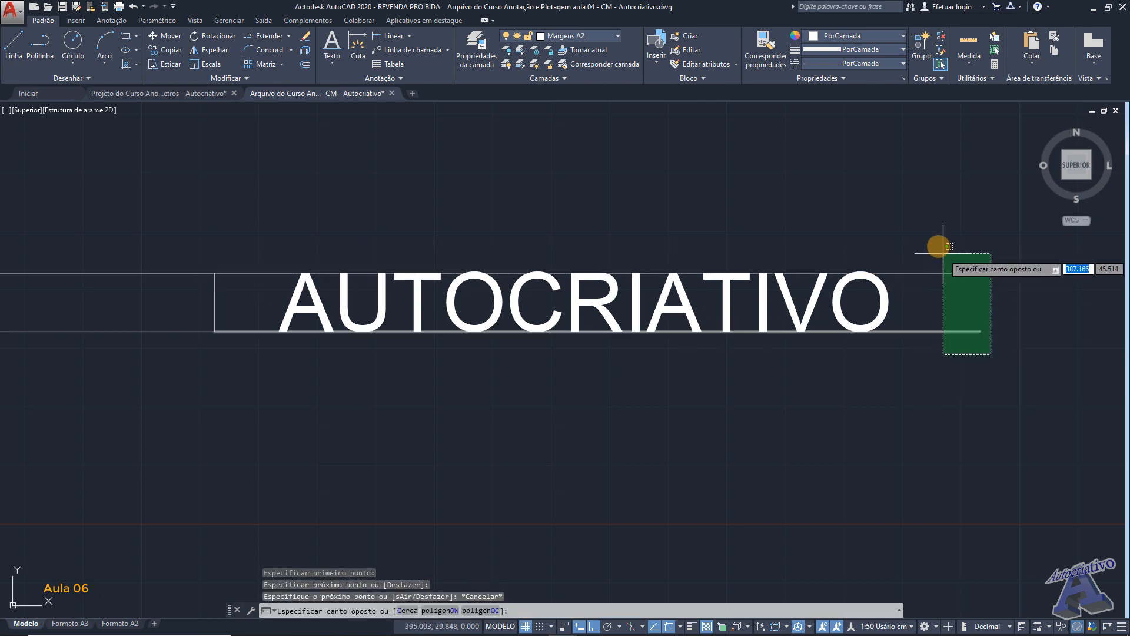
{"action": "left_click", "coordinate": [938, 250]}
{"action": "key", "text": "Delete"}
{"action": "scroll", "coordinate": [830, 247], "scroll_direction": "down", "scroll_amount": 3}
{"action": "middle_click_drag", "start_coordinate": [569, 282], "coordinate": [628, 312]}
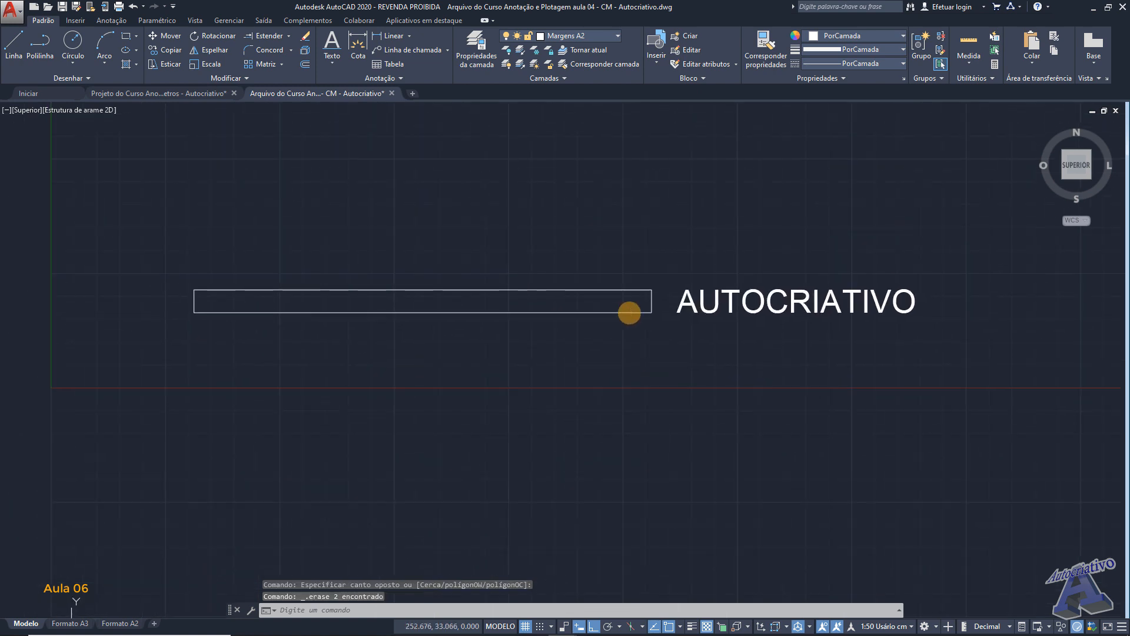
- Copy the reference rectangle straight down, about 22 cm below the original
{"action": "left_click", "coordinate": [664, 333]}
{"action": "left_click", "coordinate": [178, 258]}
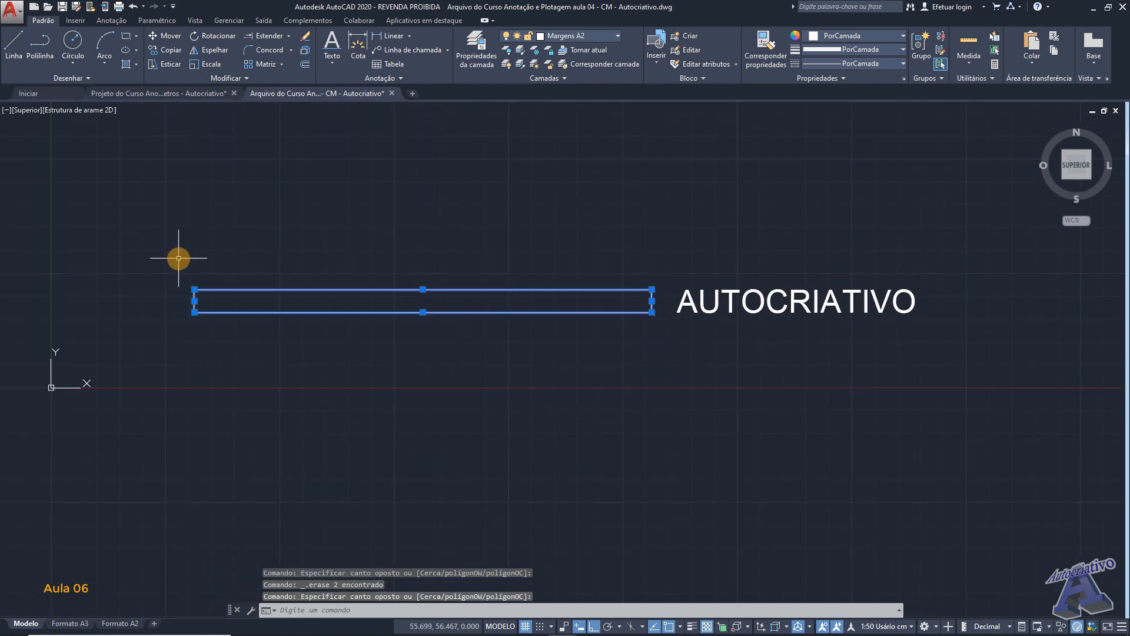
{"action": "key", "text": "Return"}
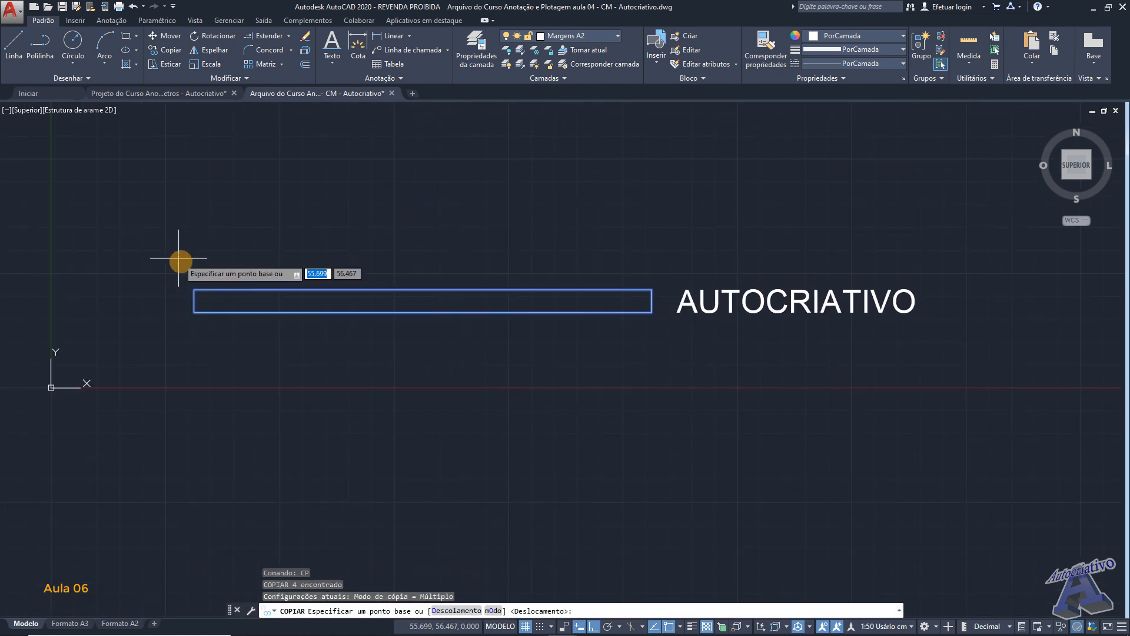
{"action": "left_click", "coordinate": [195, 312]}
{"action": "left_click", "coordinate": [194, 360]}
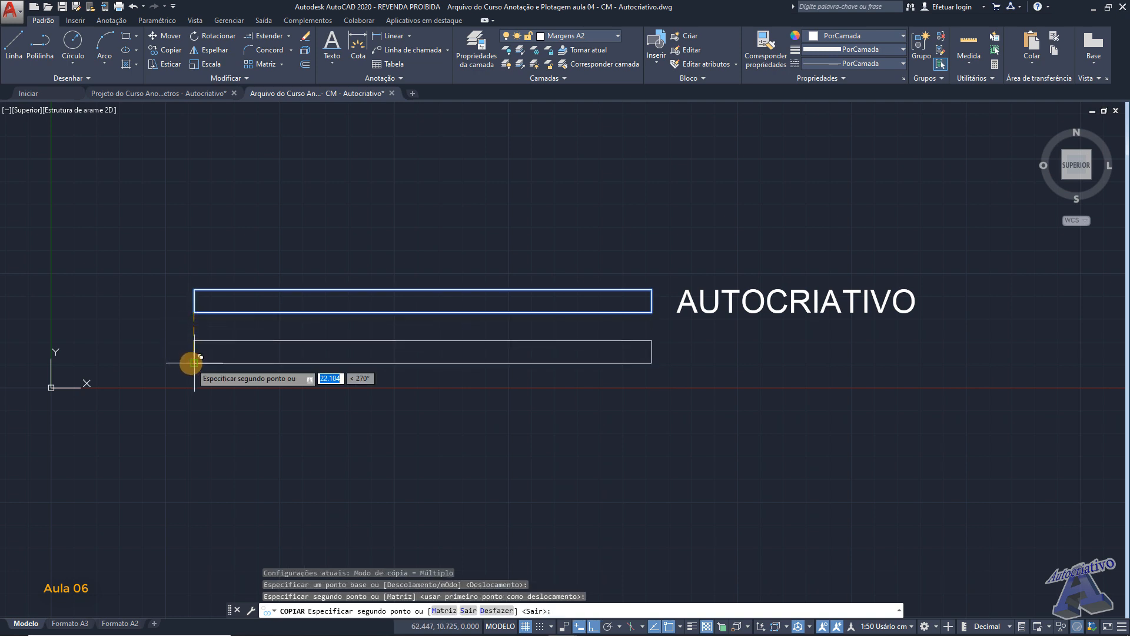
{"action": "middle_click_drag", "start_coordinate": [389, 377], "coordinate": [346, 374]}
{"action": "key", "text": "Escape"}
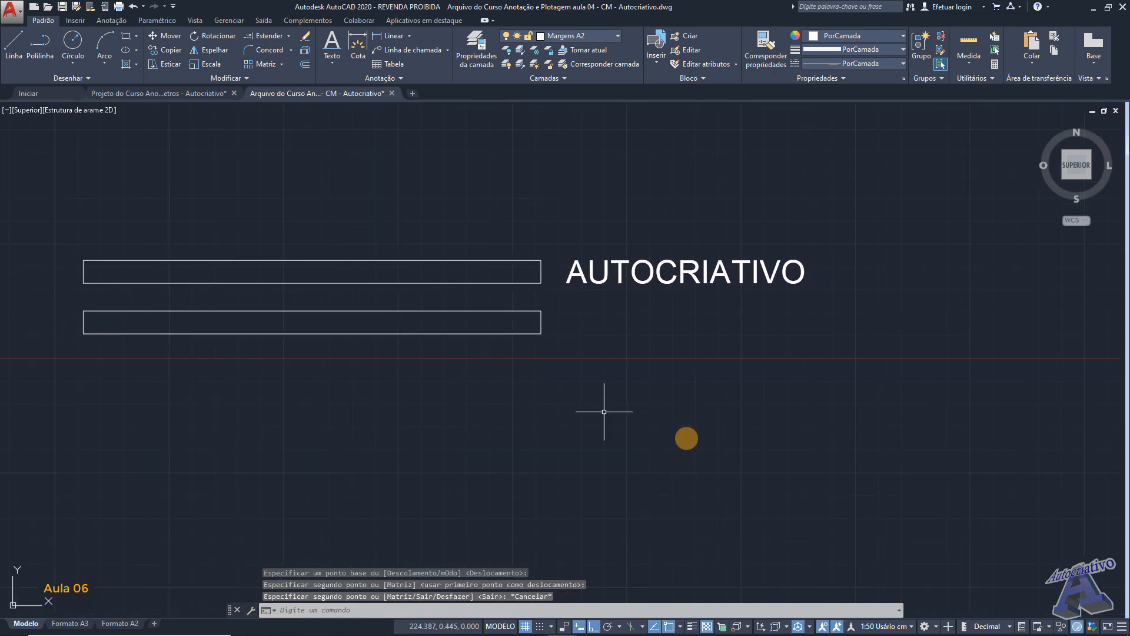
- Select the 1:50 Usuário cm annotation scale and make Textos de Ambientes the current text style
{"action": "left_click", "coordinate": [889, 628]}
{"action": "left_click", "coordinate": [867, 563]}
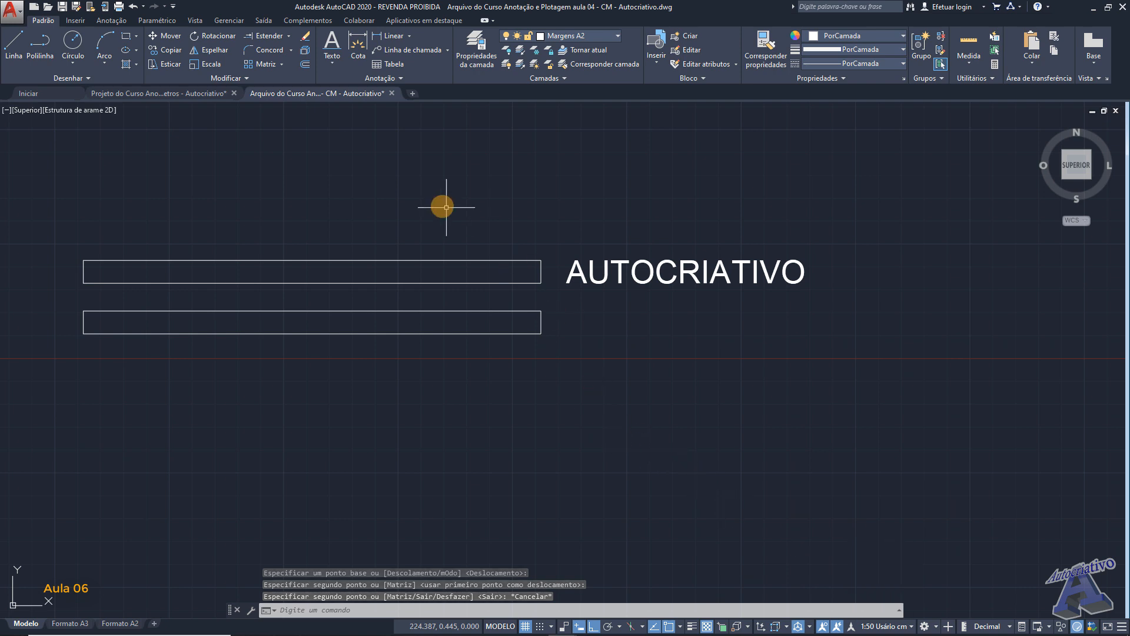
{"action": "left_click", "coordinate": [366, 77]}
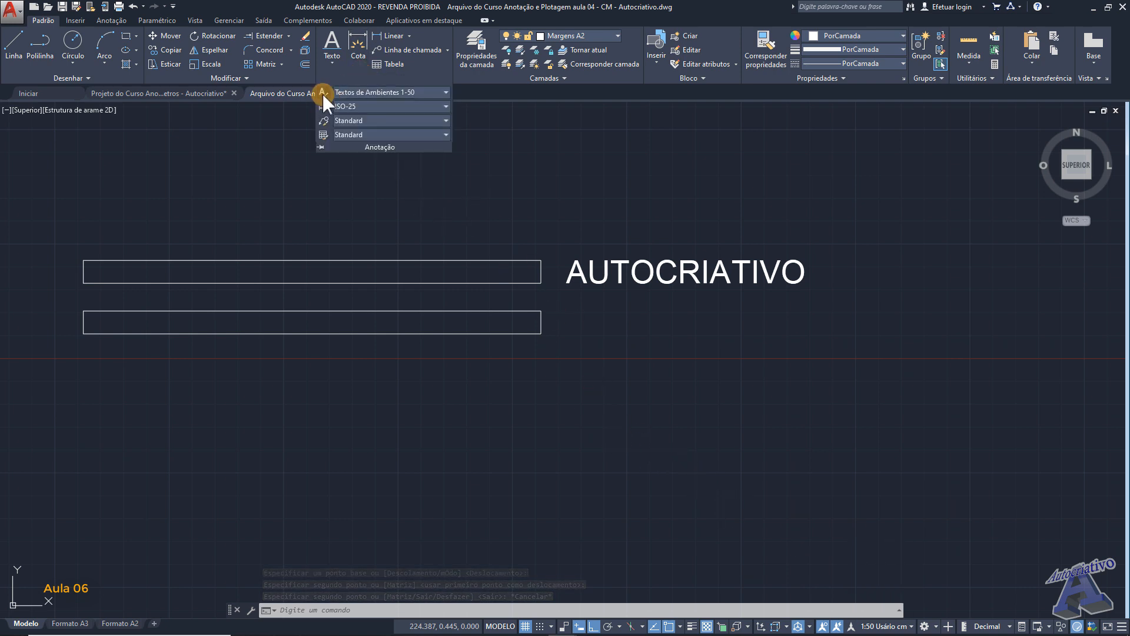
{"action": "left_click", "coordinate": [323, 93]}
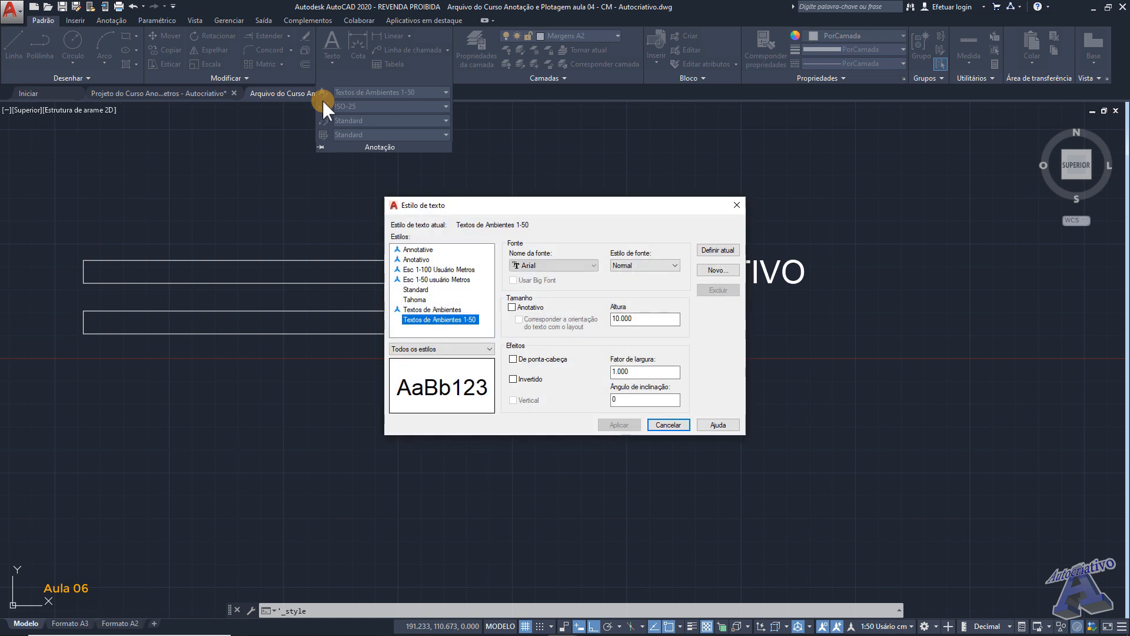
{"action": "left_click", "coordinate": [436, 310]}
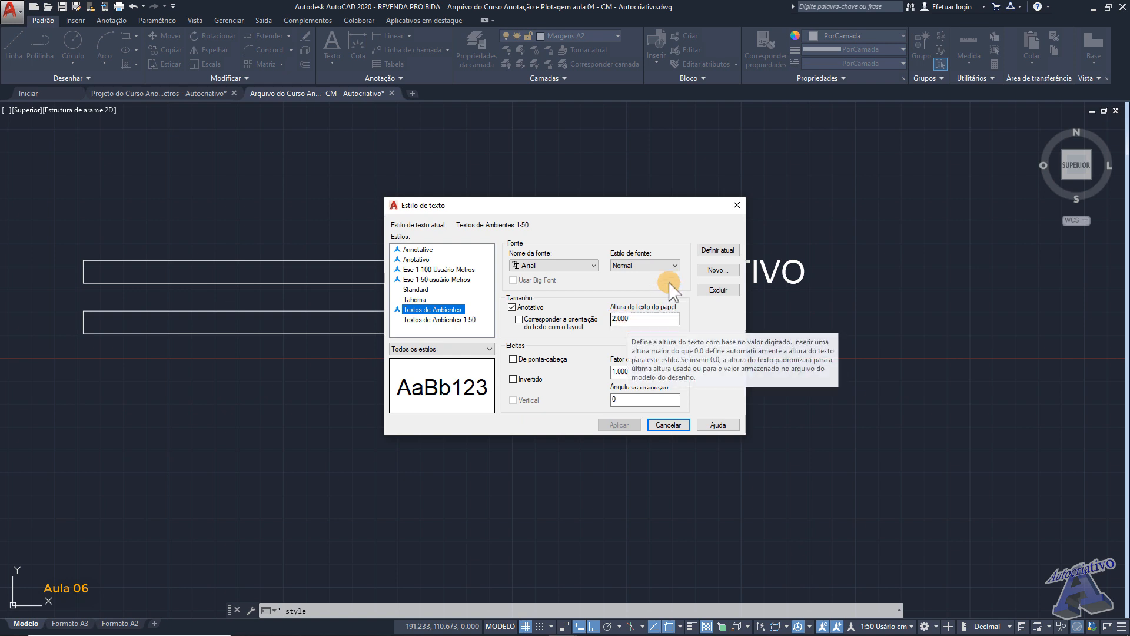
{"action": "left_click", "coordinate": [711, 253]}
{"action": "left_click", "coordinate": [668, 425]}
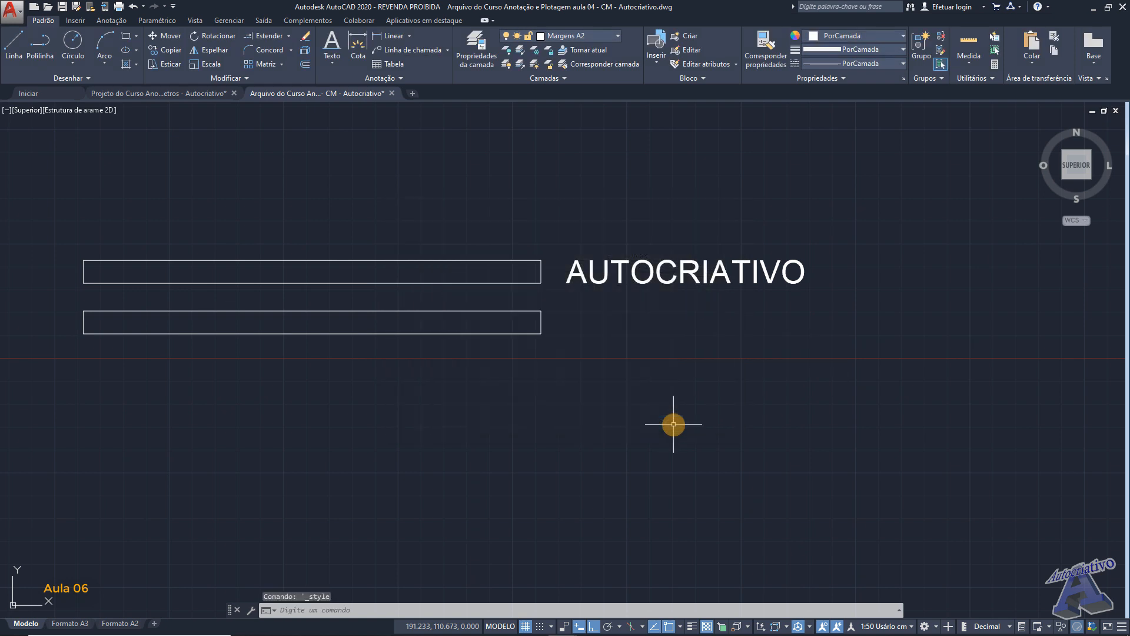
- Place the single-line text AUTOCRIATIVO just beyond the lower rectangle's right end, aligned with its lower edge and without rotation
{"action": "left_click", "coordinate": [333, 64]}
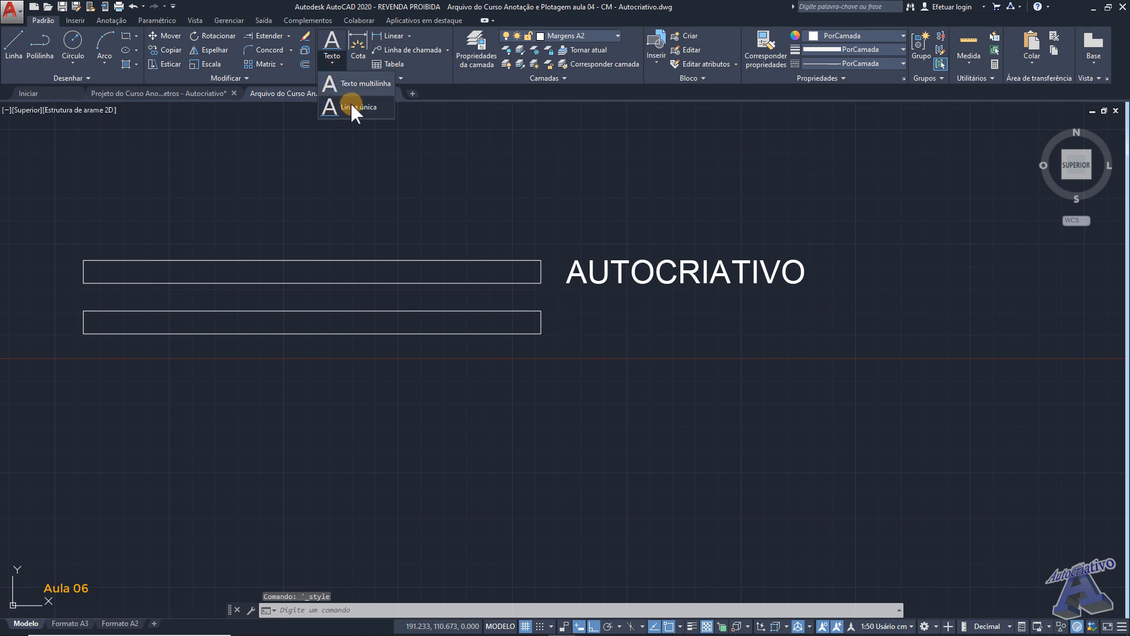
{"action": "left_click", "coordinate": [351, 101]}
{"action": "scroll", "coordinate": [542, 331], "scroll_direction": "up", "scroll_amount": 2}
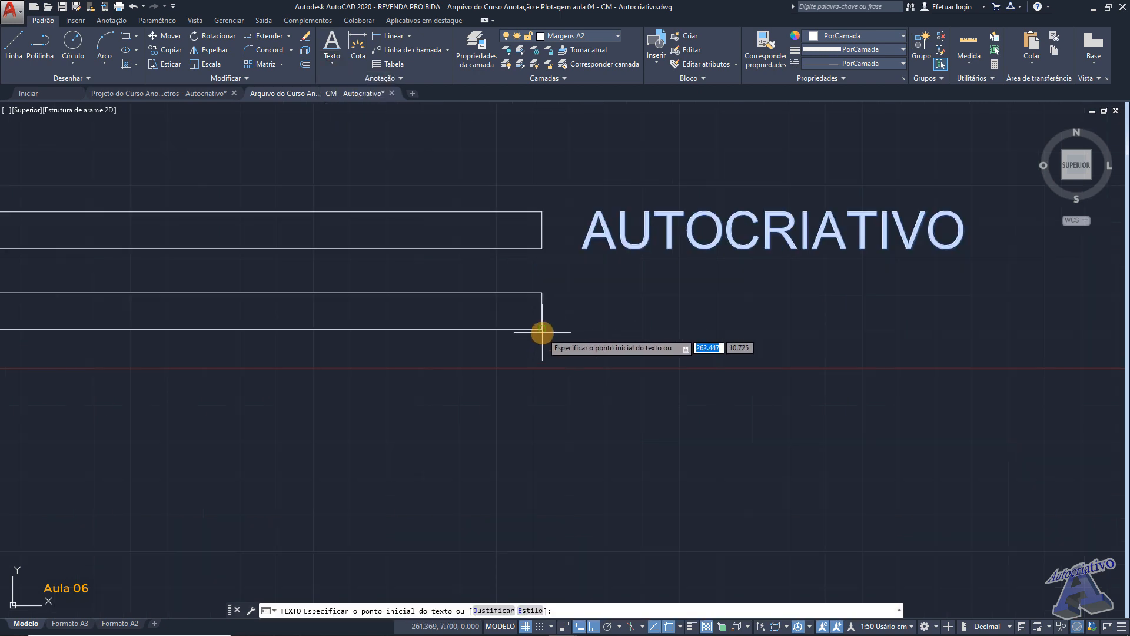
{"action": "left_click", "coordinate": [588, 329]}
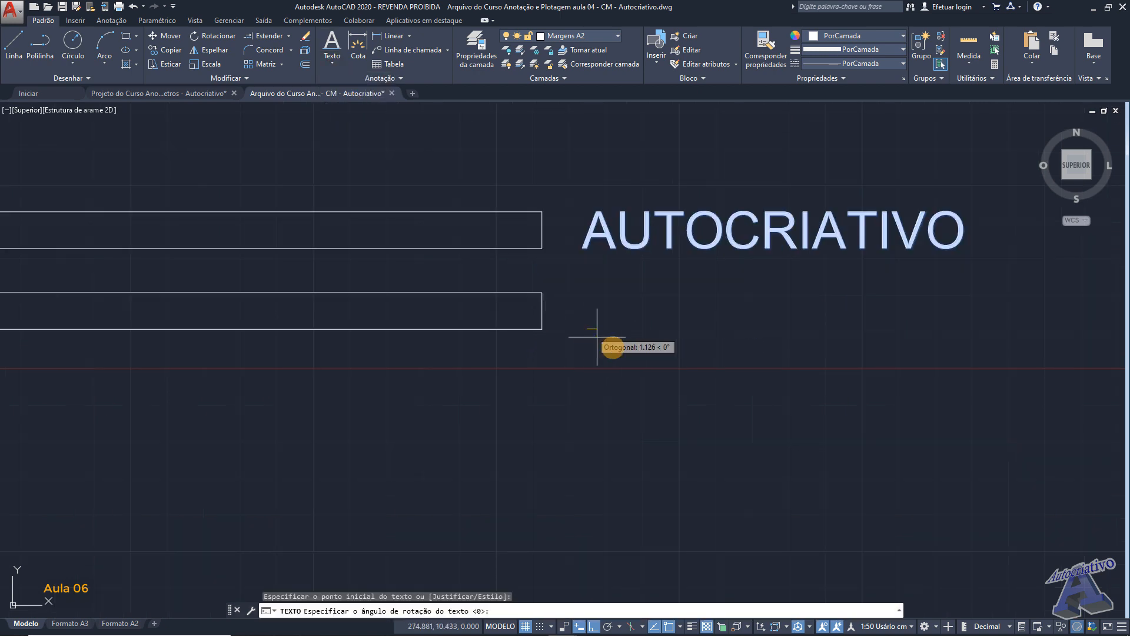
{"action": "key", "text": "Return"}
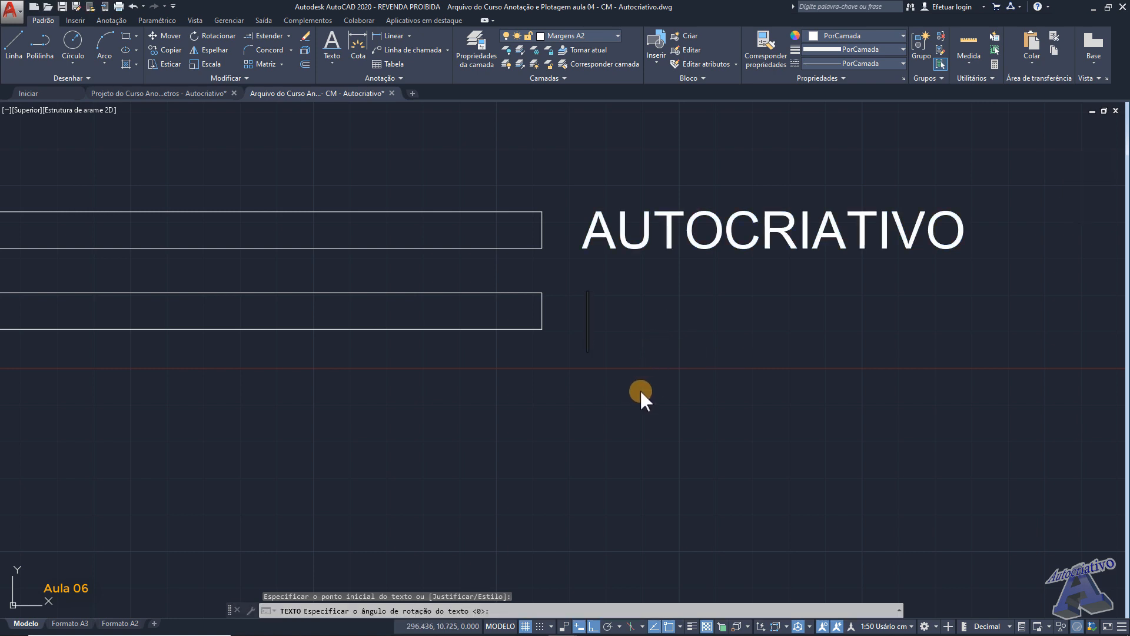
{"action": "type", "text": "AUTOCRIA"}
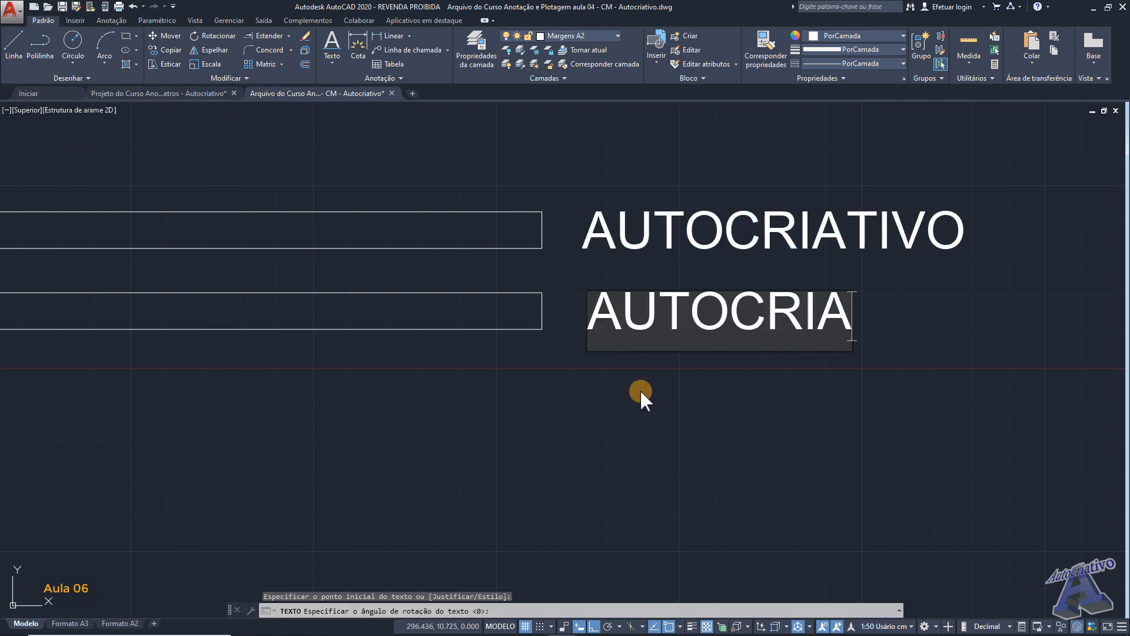
{"action": "type", "text": "TIVO"}
{"action": "key", "text": "Return"}
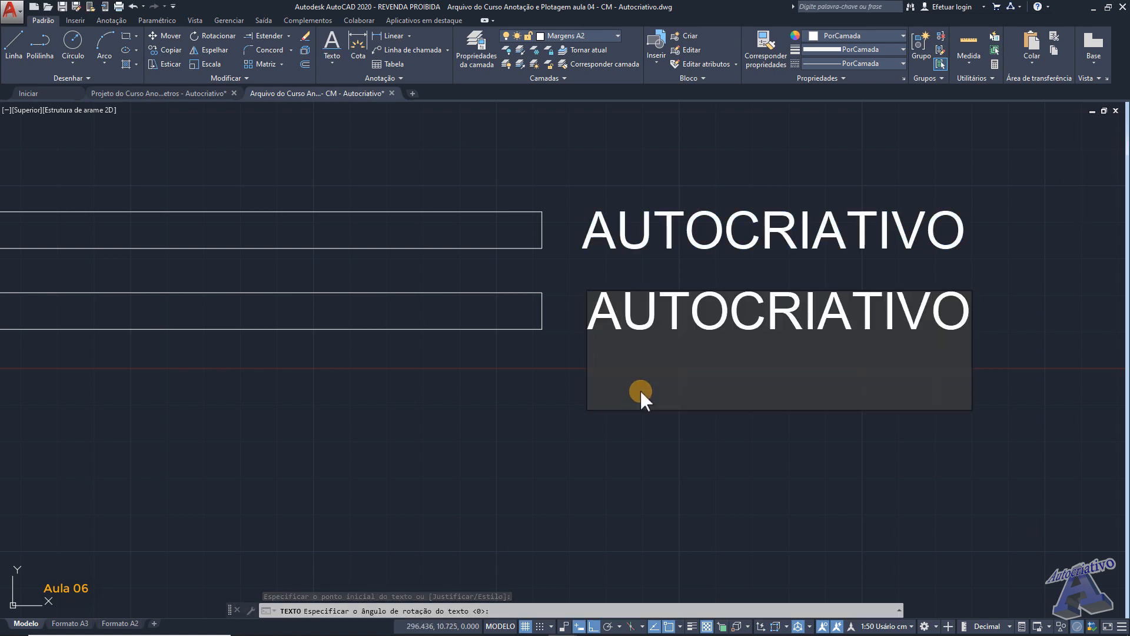
{"action": "key", "text": "Return"}
{"action": "scroll", "coordinate": [641, 390], "scroll_direction": "down", "scroll_amount": 3}
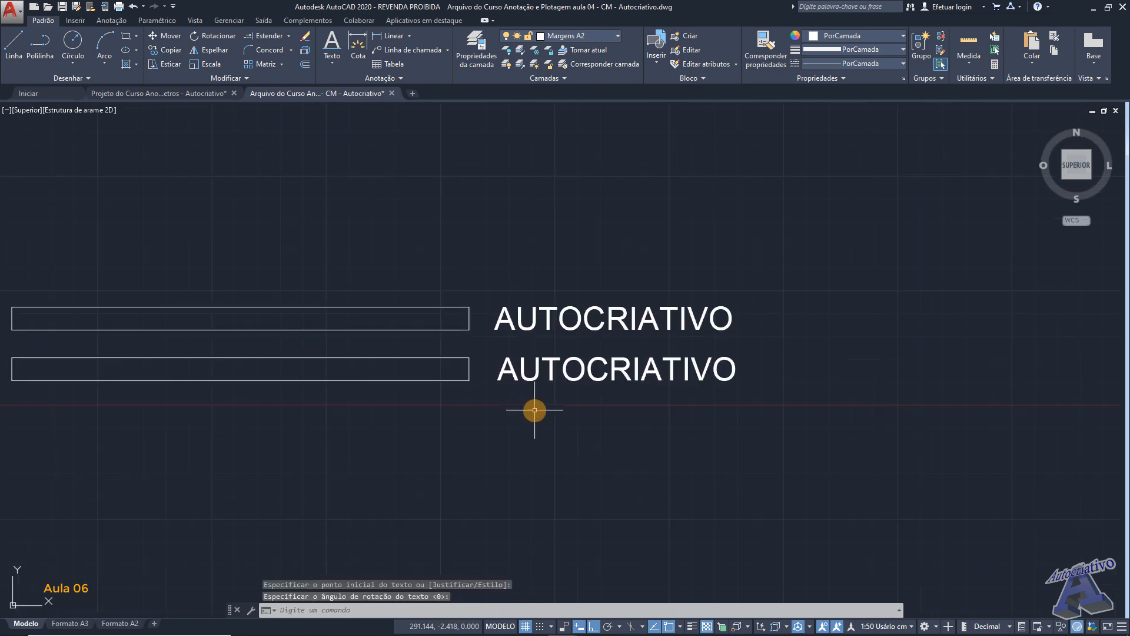
{"action": "mouse_move", "coordinate": [548, 407]}
{"action": "middle_mouse_down"}
{"action": "mouse_move", "coordinate": [687, 383]}
{"action": "mouse_move", "coordinate": [669, 396]}
{"action": "middle_mouse_up"}
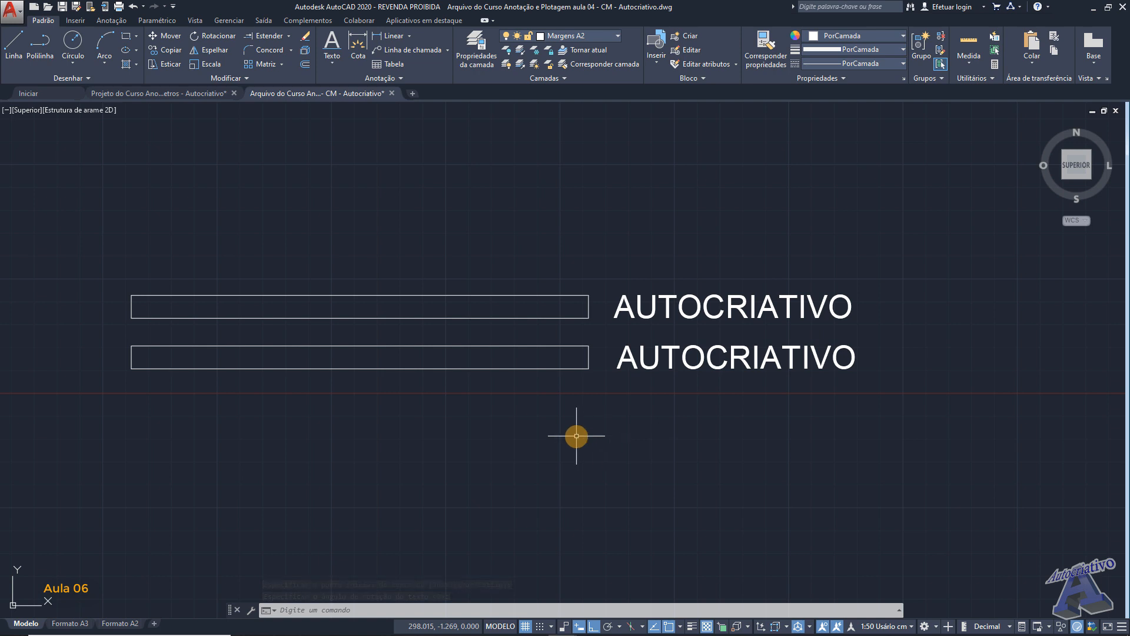
{"action": "middle_click_drag", "start_coordinate": [570, 433], "coordinate": [586, 428]}
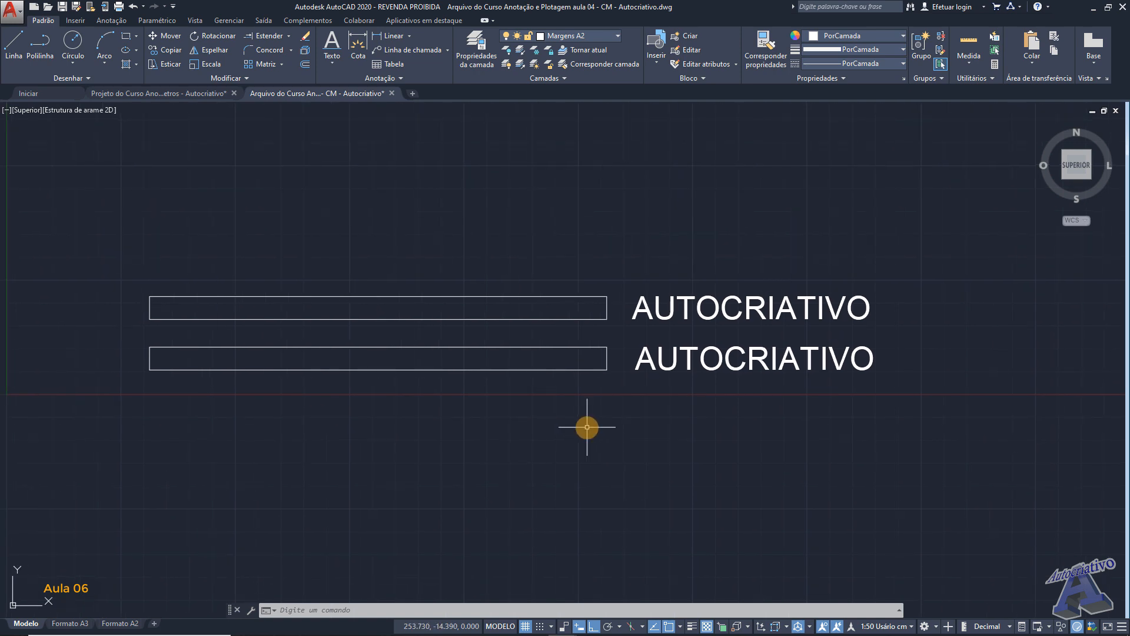
- Switch to the font size table in Excel and examine the Texto de Ambientes values across all scales, selecting B17 to O17
{"action": "mouse_move", "coordinate": [678, 627]}
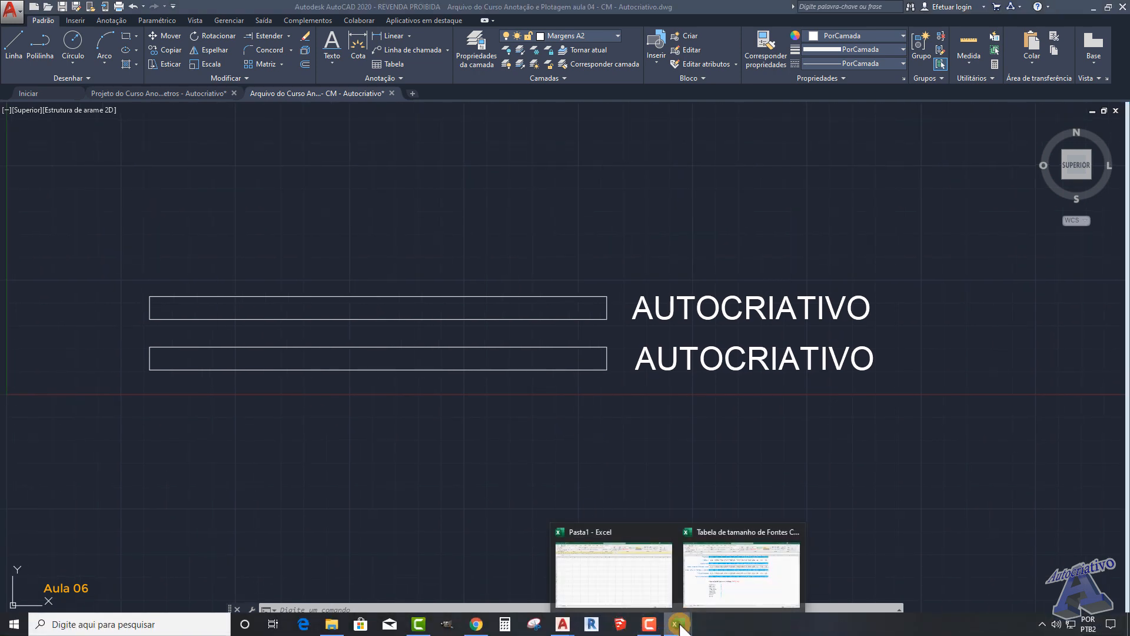
{"action": "left_click", "coordinate": [720, 581]}
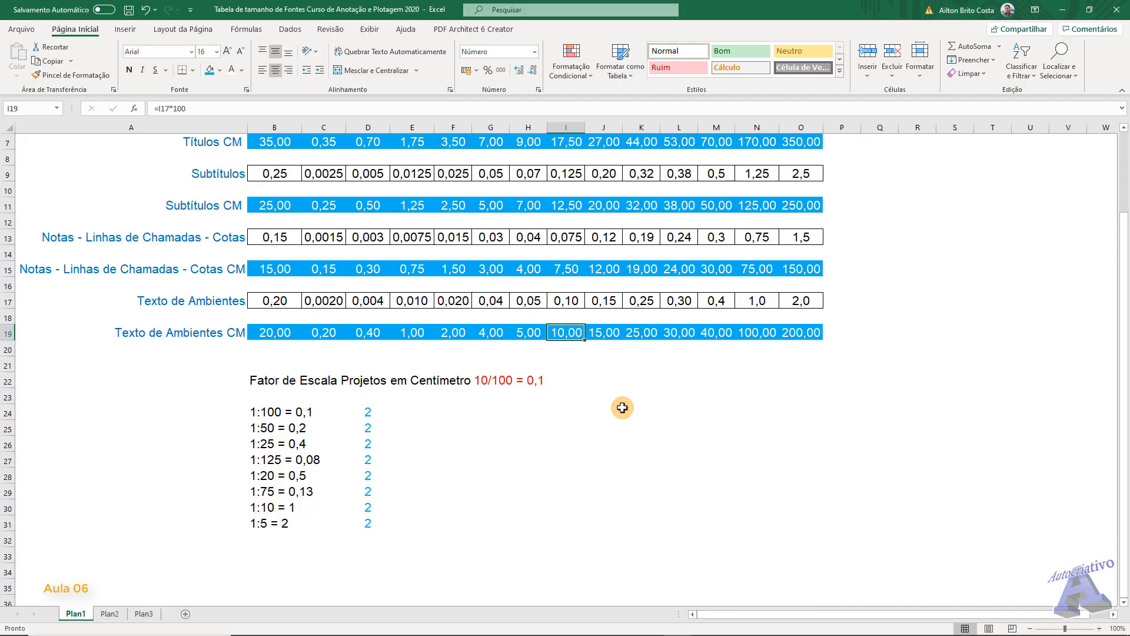
{"action": "scroll", "coordinate": [623, 407], "scroll_direction": "up", "scroll_amount": 1}
{"action": "scroll", "coordinate": [634, 444], "scroll_direction": "up", "scroll_amount": 1}
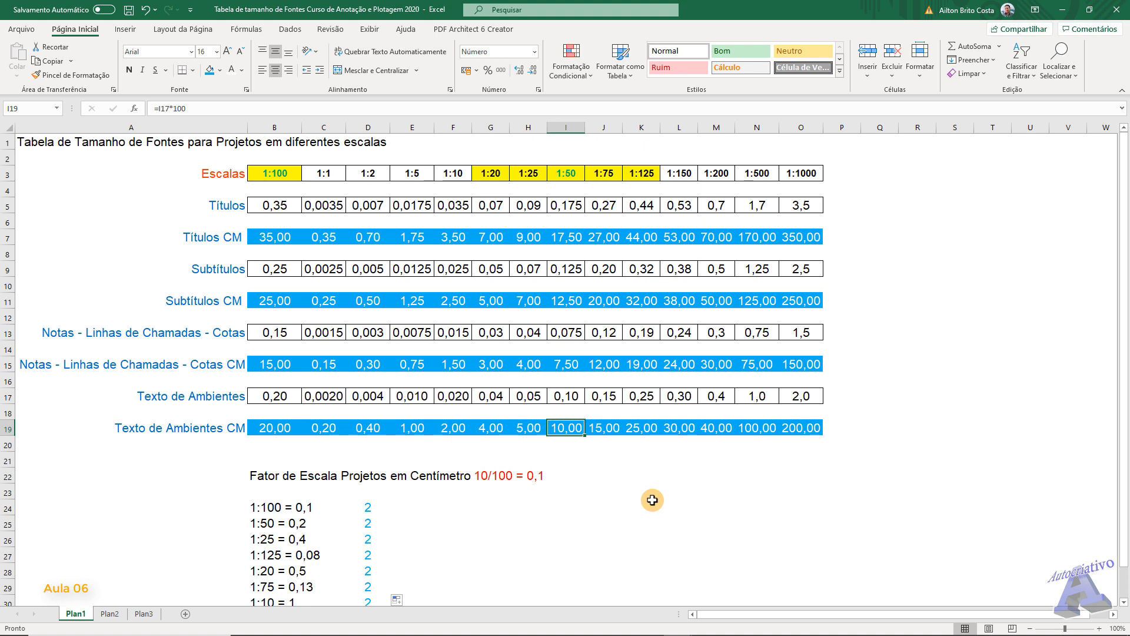
{"action": "left_click_drag", "start_coordinate": [274, 396], "coordinate": [801, 396]}
{"action": "scroll", "coordinate": [412, 458], "scroll_direction": "down", "scroll_amount": 2}
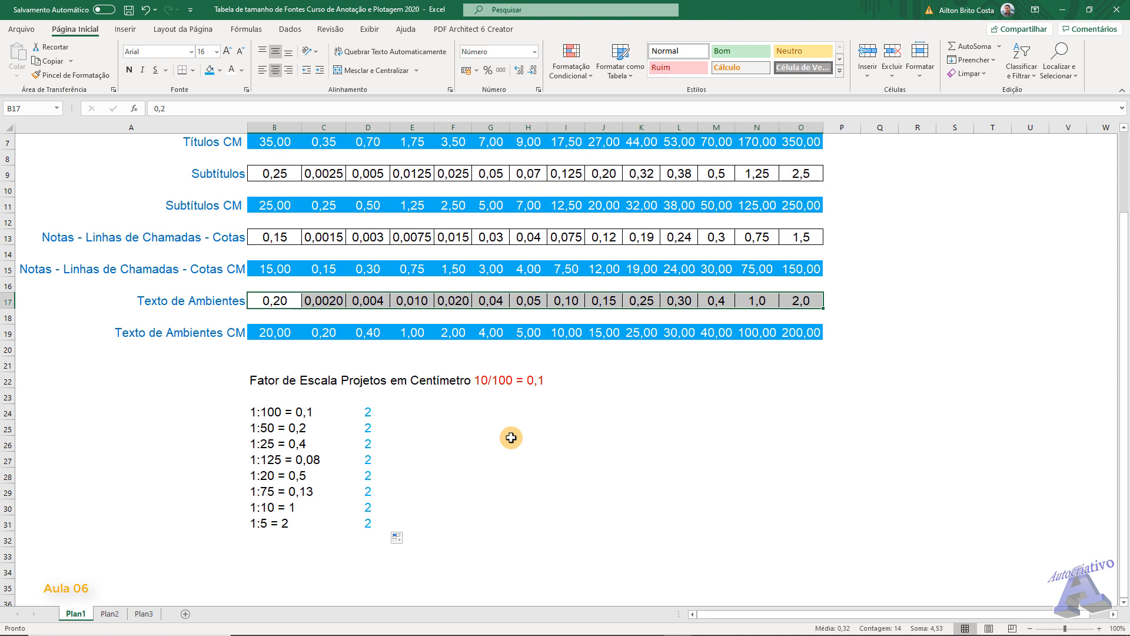
{"action": "scroll", "coordinate": [511, 438], "scroll_direction": "up", "scroll_amount": 2}
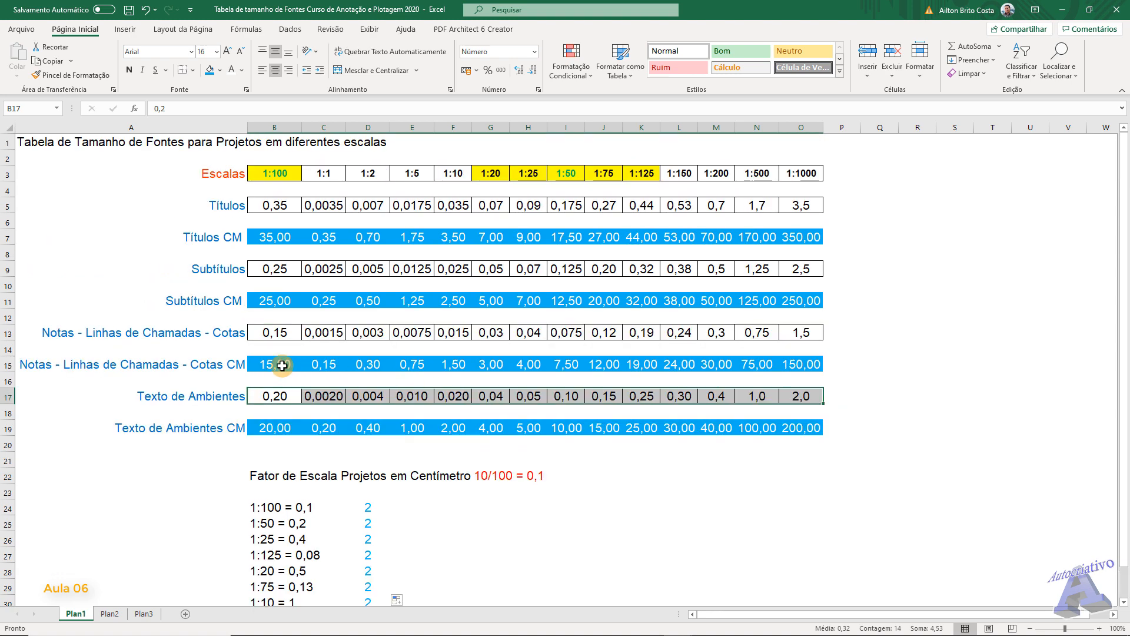
- Point out the row labels Notas - Linhas de Chamadas - Cotas CM, Subtítulos CM, Subtítulos and Títulos CM by selecting each cell
{"action": "left_click", "coordinate": [208, 364]}
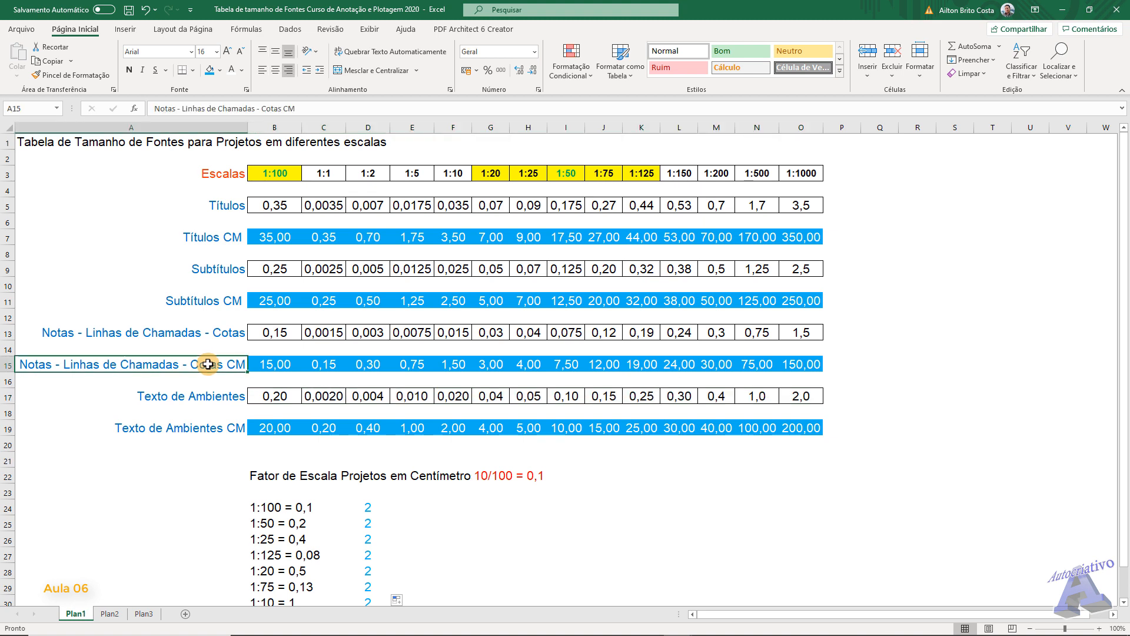
{"action": "left_click", "coordinate": [213, 300]}
{"action": "left_click", "coordinate": [218, 266]}
{"action": "left_click", "coordinate": [219, 236]}
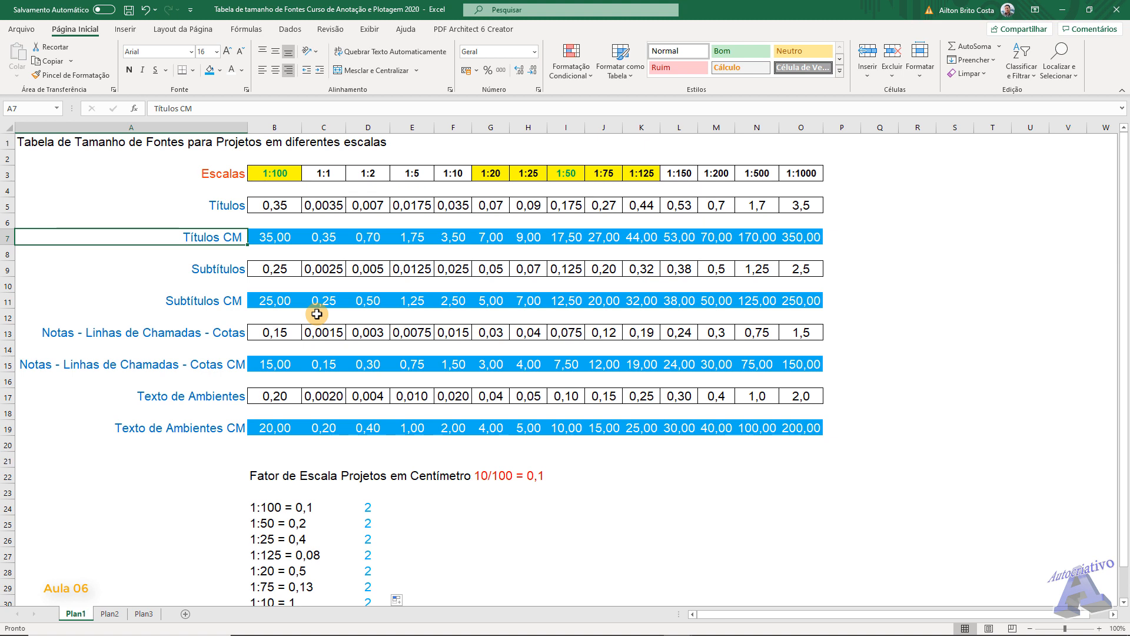
- Switch back to the AutoCAD drawing and delete both reference rectangles and both AUTOCRIATIVO texts
{"action": "mouse_move", "coordinate": [533, 627]}
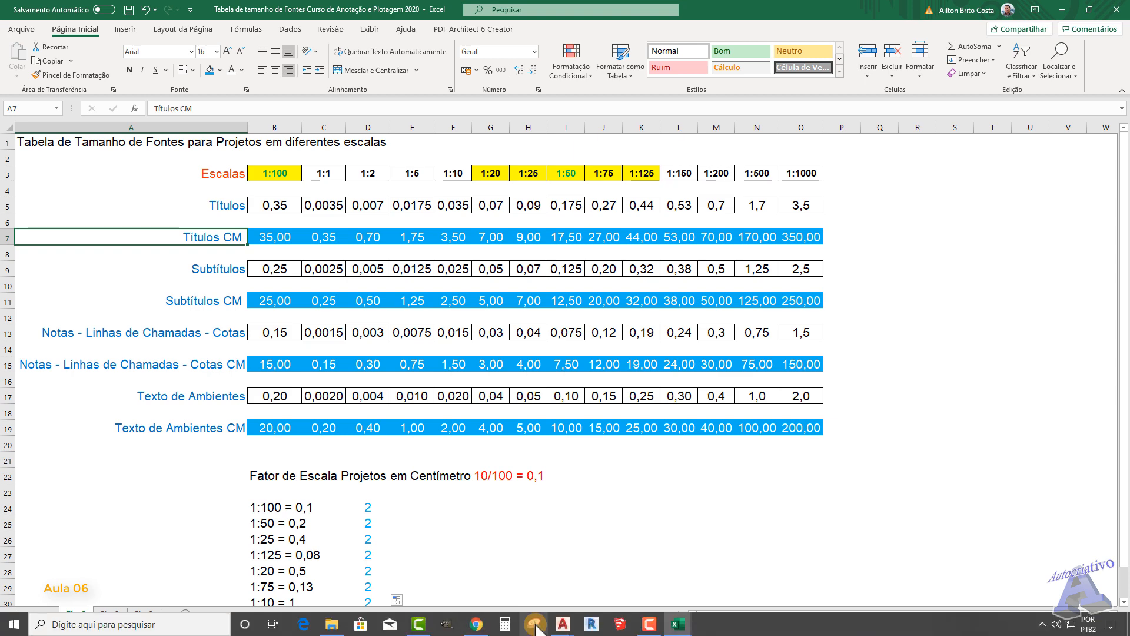
{"action": "left_click", "coordinate": [594, 584]}
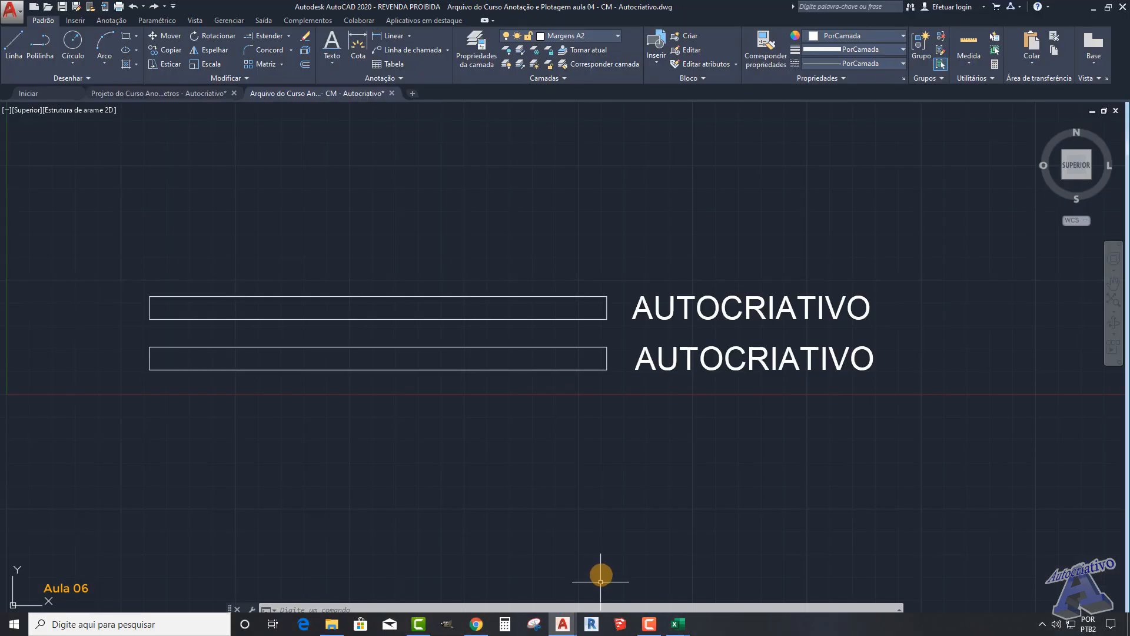
{"action": "middle_click_drag", "start_coordinate": [558, 436], "coordinate": [553, 444]}
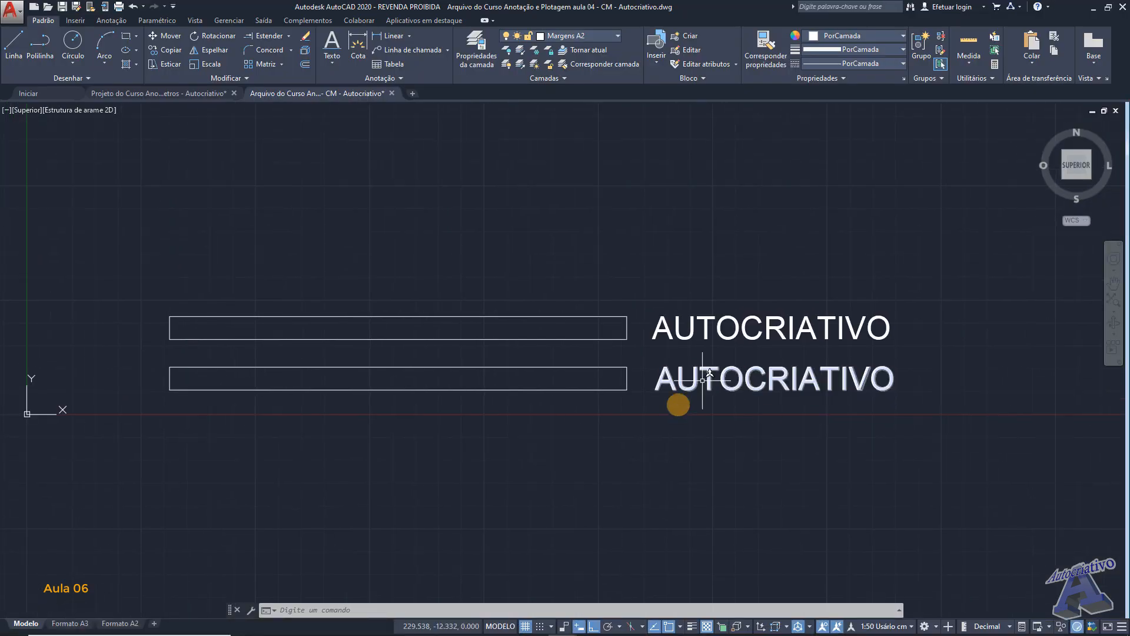
{"action": "left_click", "coordinate": [934, 401]}
{"action": "left_click", "coordinate": [153, 264]}
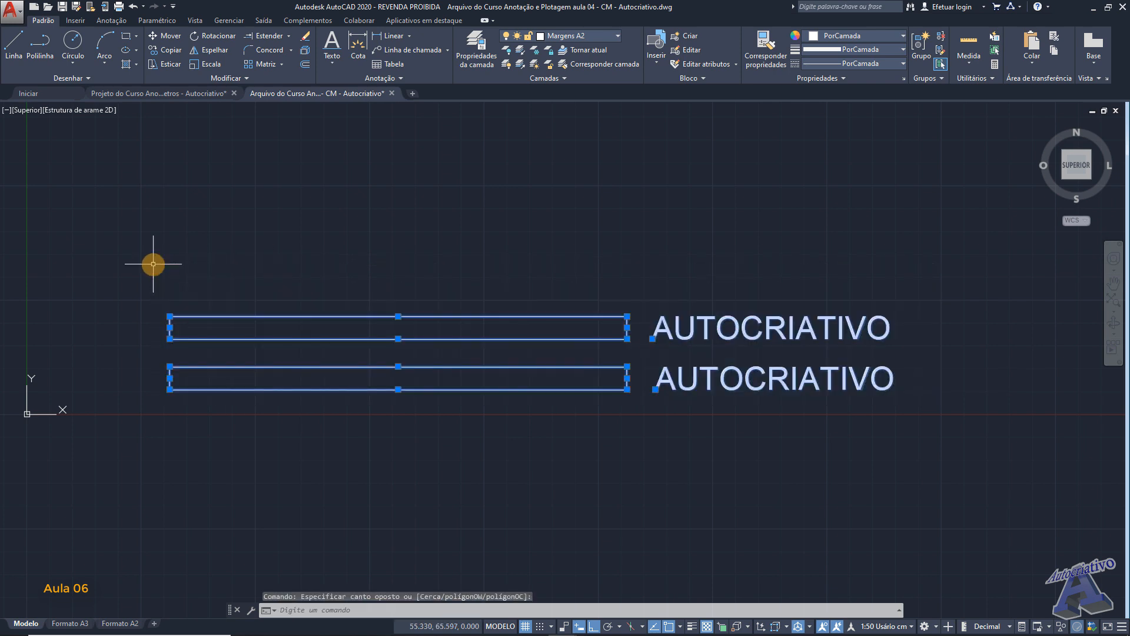
{"action": "key", "text": "Delete"}
{"action": "middle_click_drag", "start_coordinate": [256, 292], "coordinate": [273, 447]}
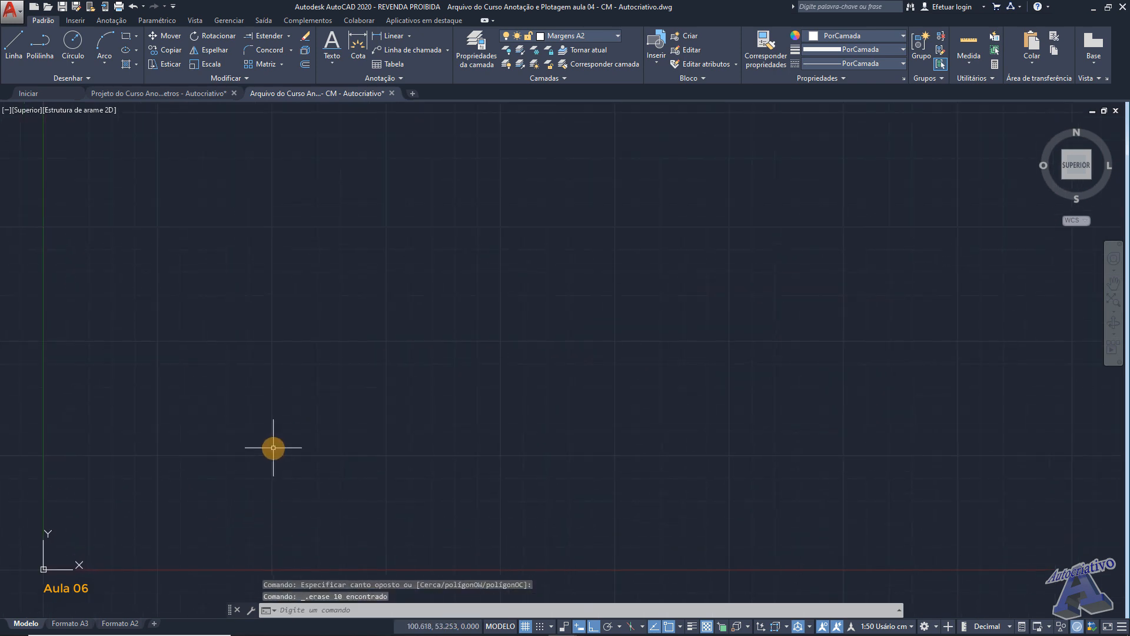